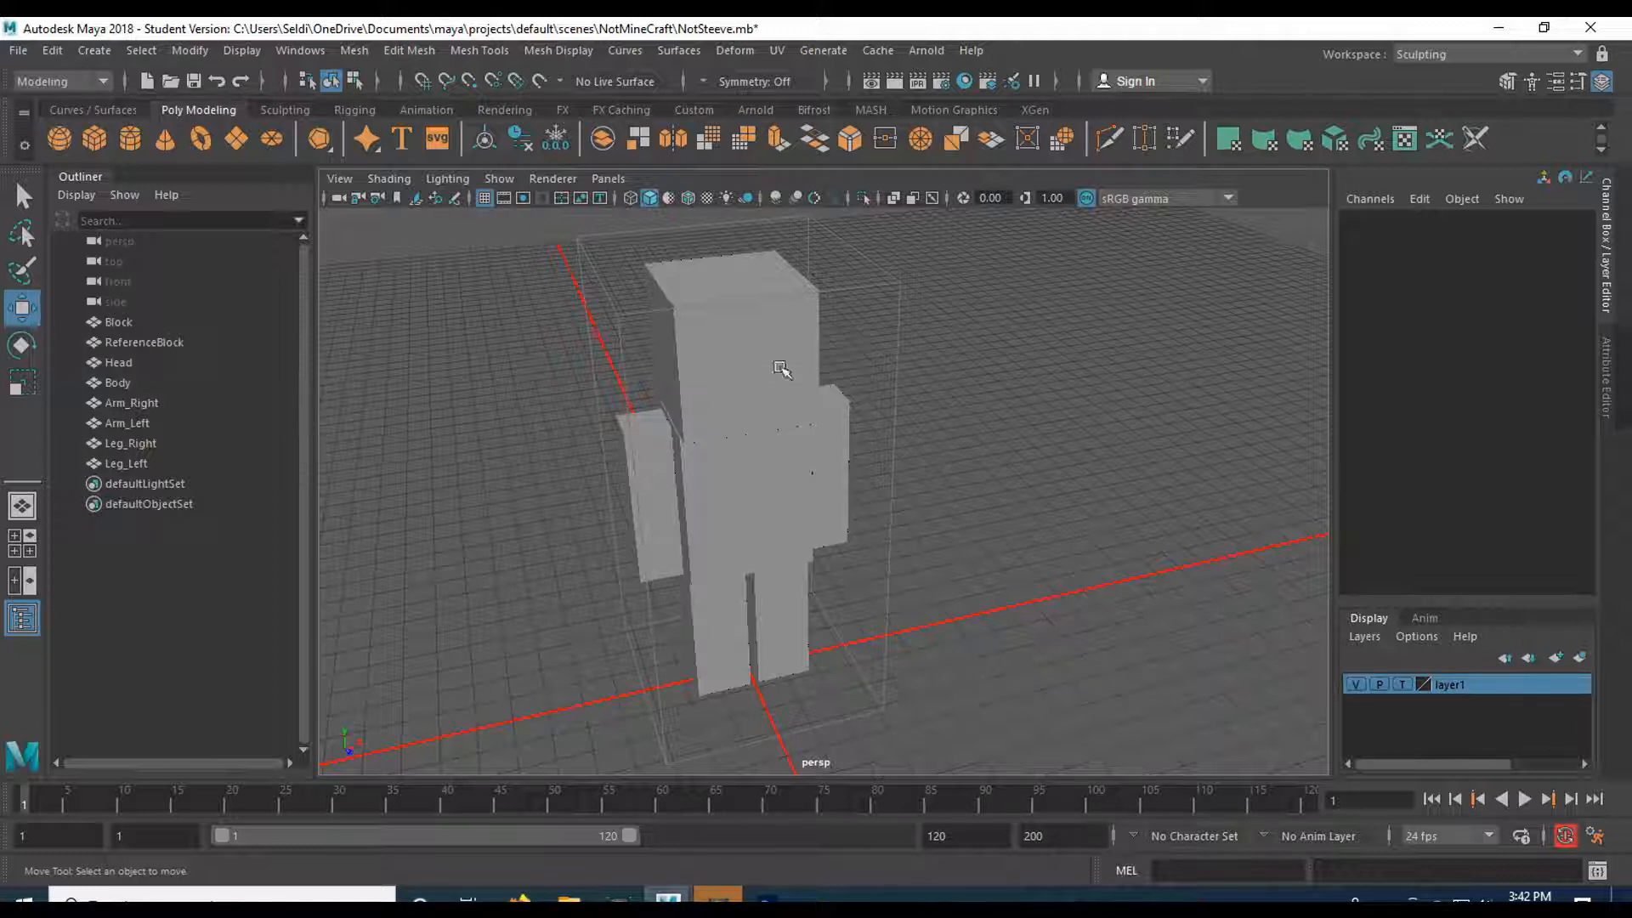
# - Select the character's head cube and open the UV Editor with its UV Toolkit
pyautogui.click(731, 334)
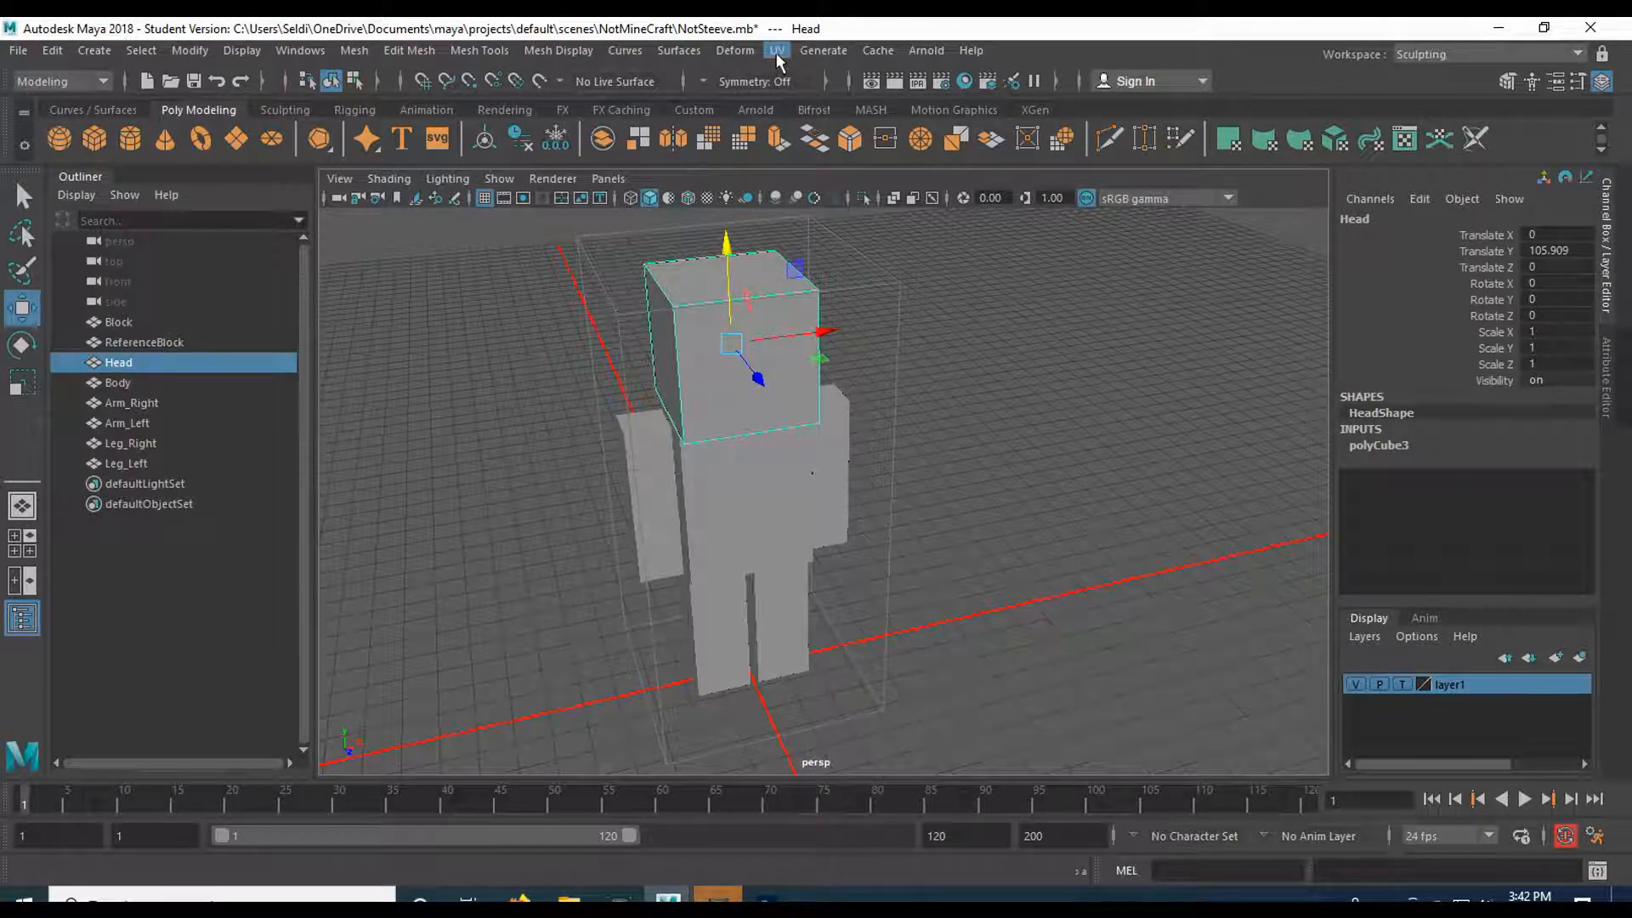
pyautogui.click(63, 77)
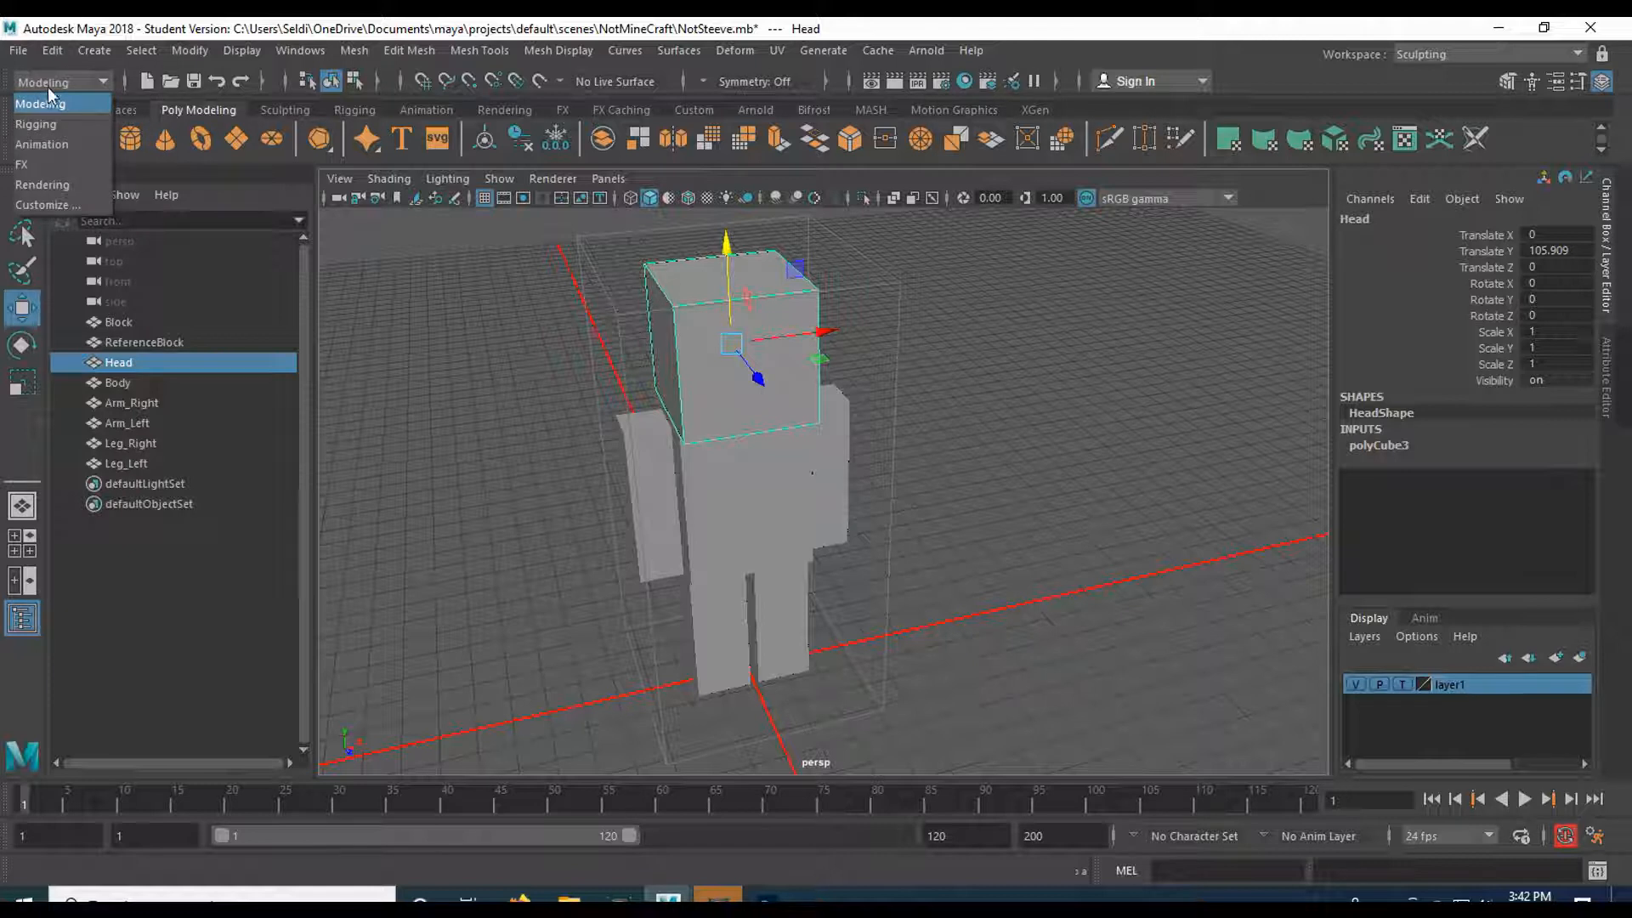
pyautogui.click(49, 94)
pyautogui.click(775, 53)
pyautogui.moveTo(822, 52)
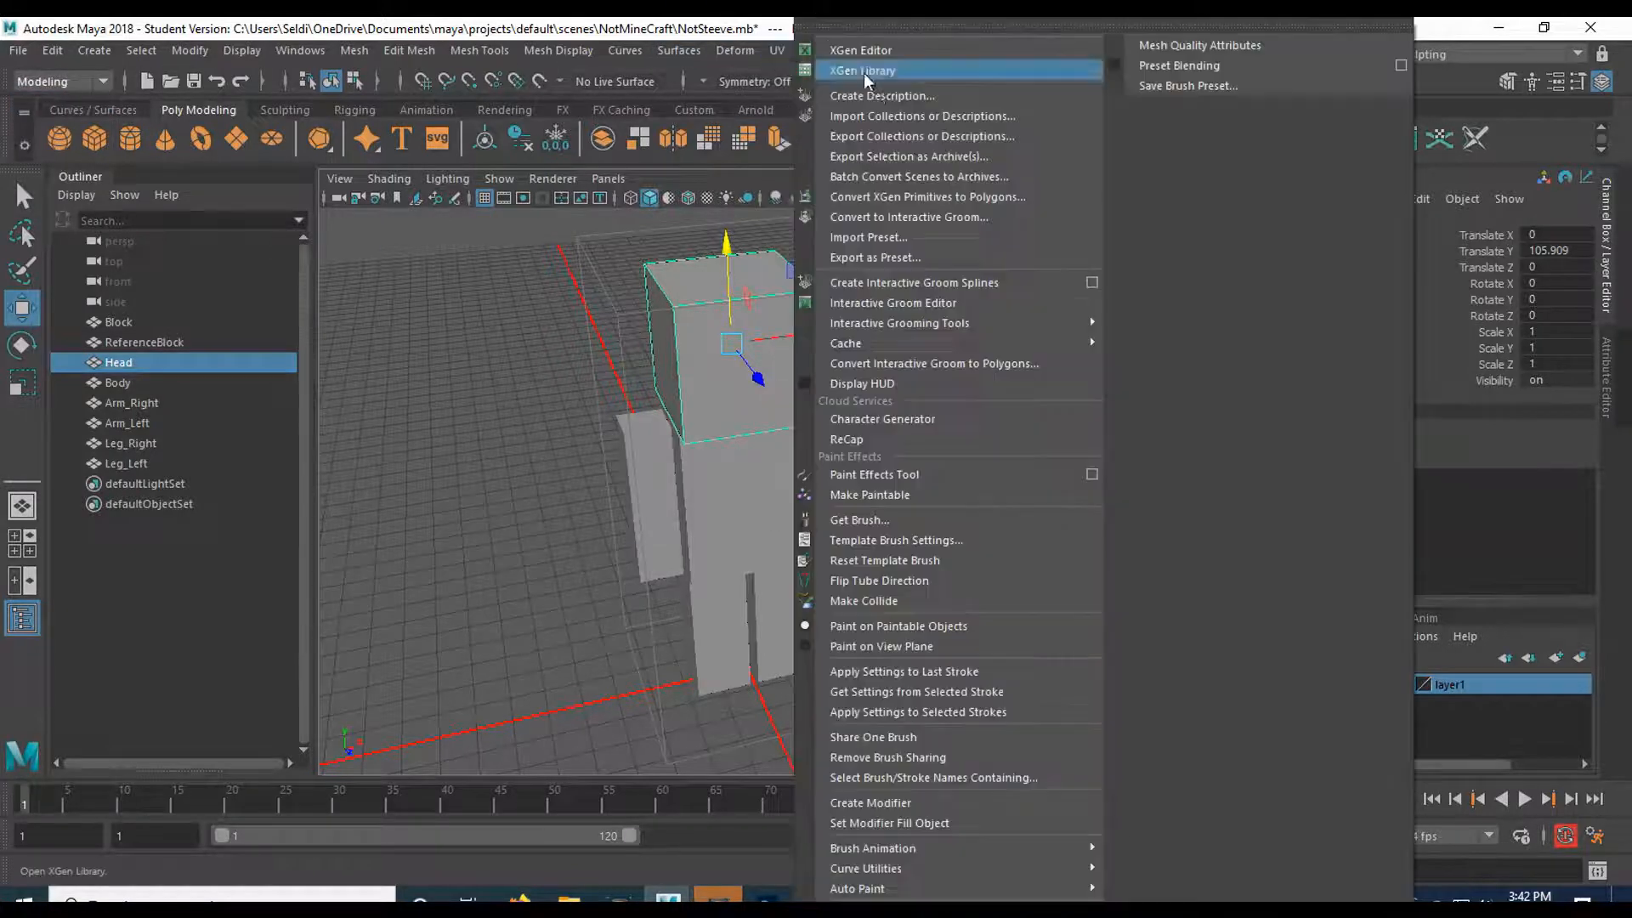
pyautogui.click(838, 88)
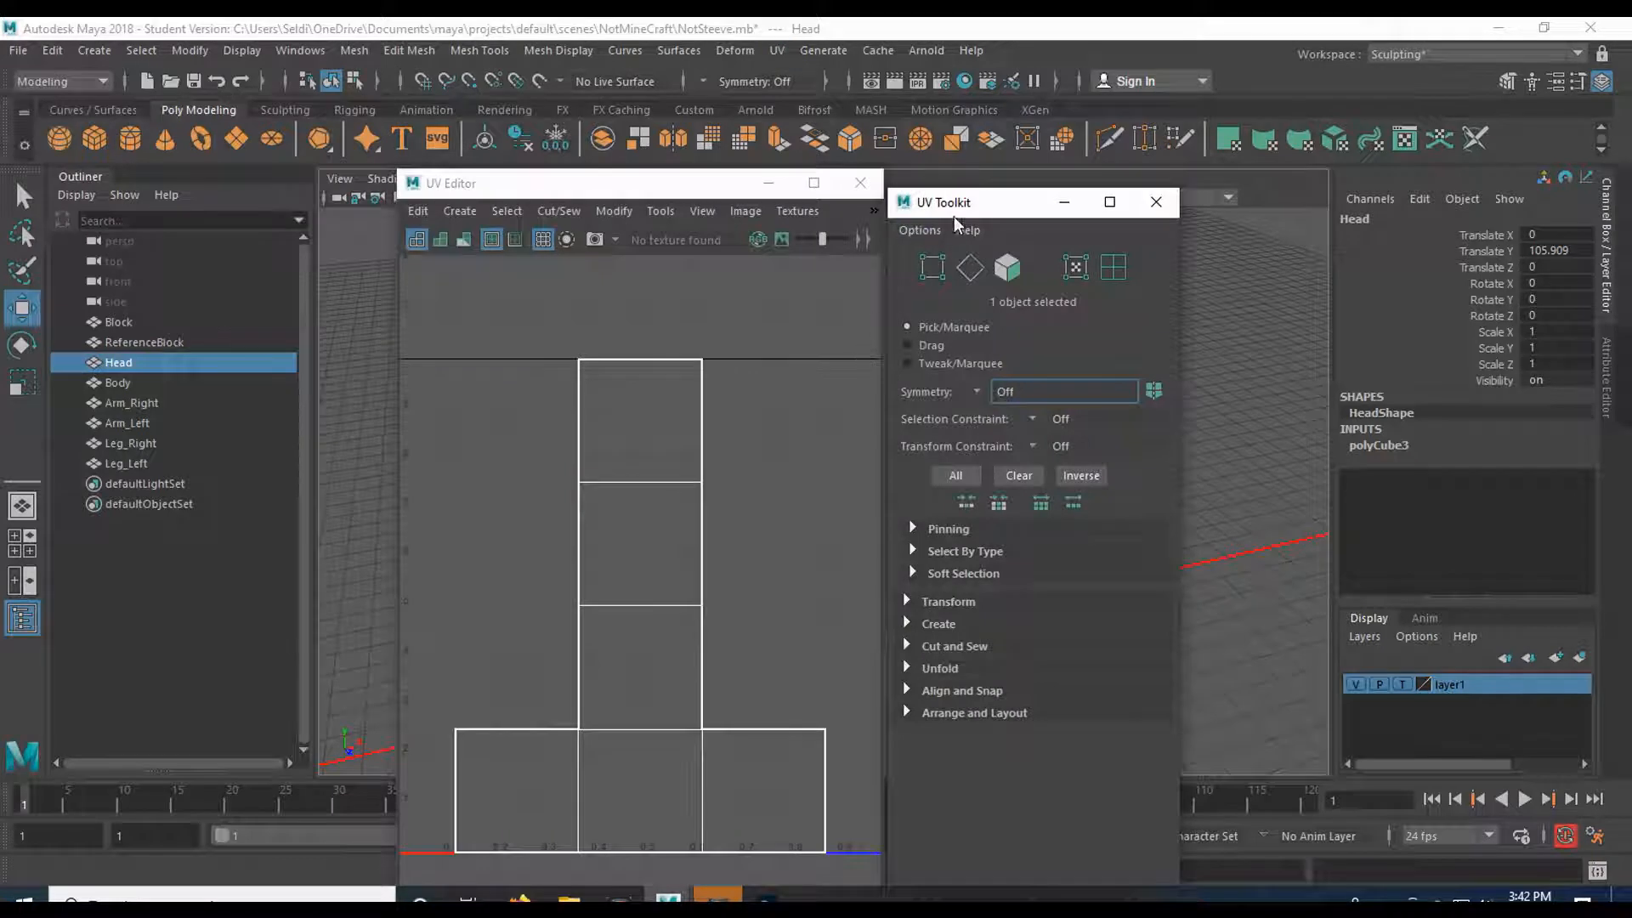
# - Dock the UV Toolkit beside the UV Editor, and resize the combined window so it sits next to the character
pyautogui.moveTo(954, 212); pyautogui.dragTo(1078, 302)
pyautogui.moveTo(731, 183); pyautogui.dragTo(678, 226)
pyautogui.moveTo(1084, 304); pyautogui.dragTo(825, 385)
pyautogui.moveTo(791, 215); pyautogui.dragTo(1088, 342)
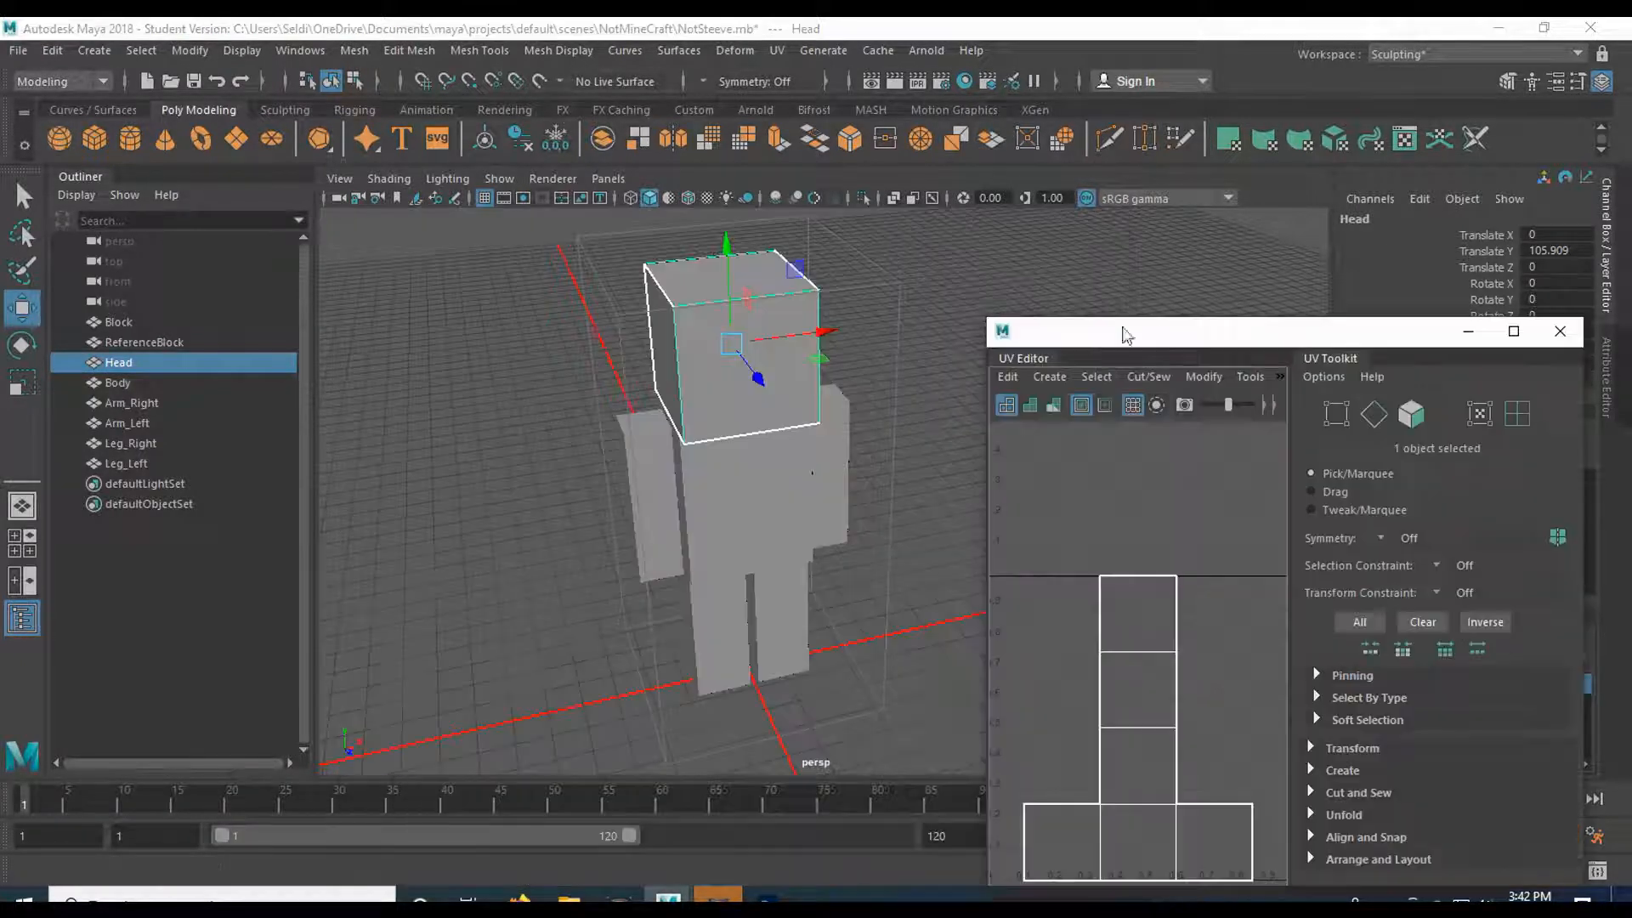
pyautogui.moveTo(1187, 336); pyautogui.dragTo(1172, 127)
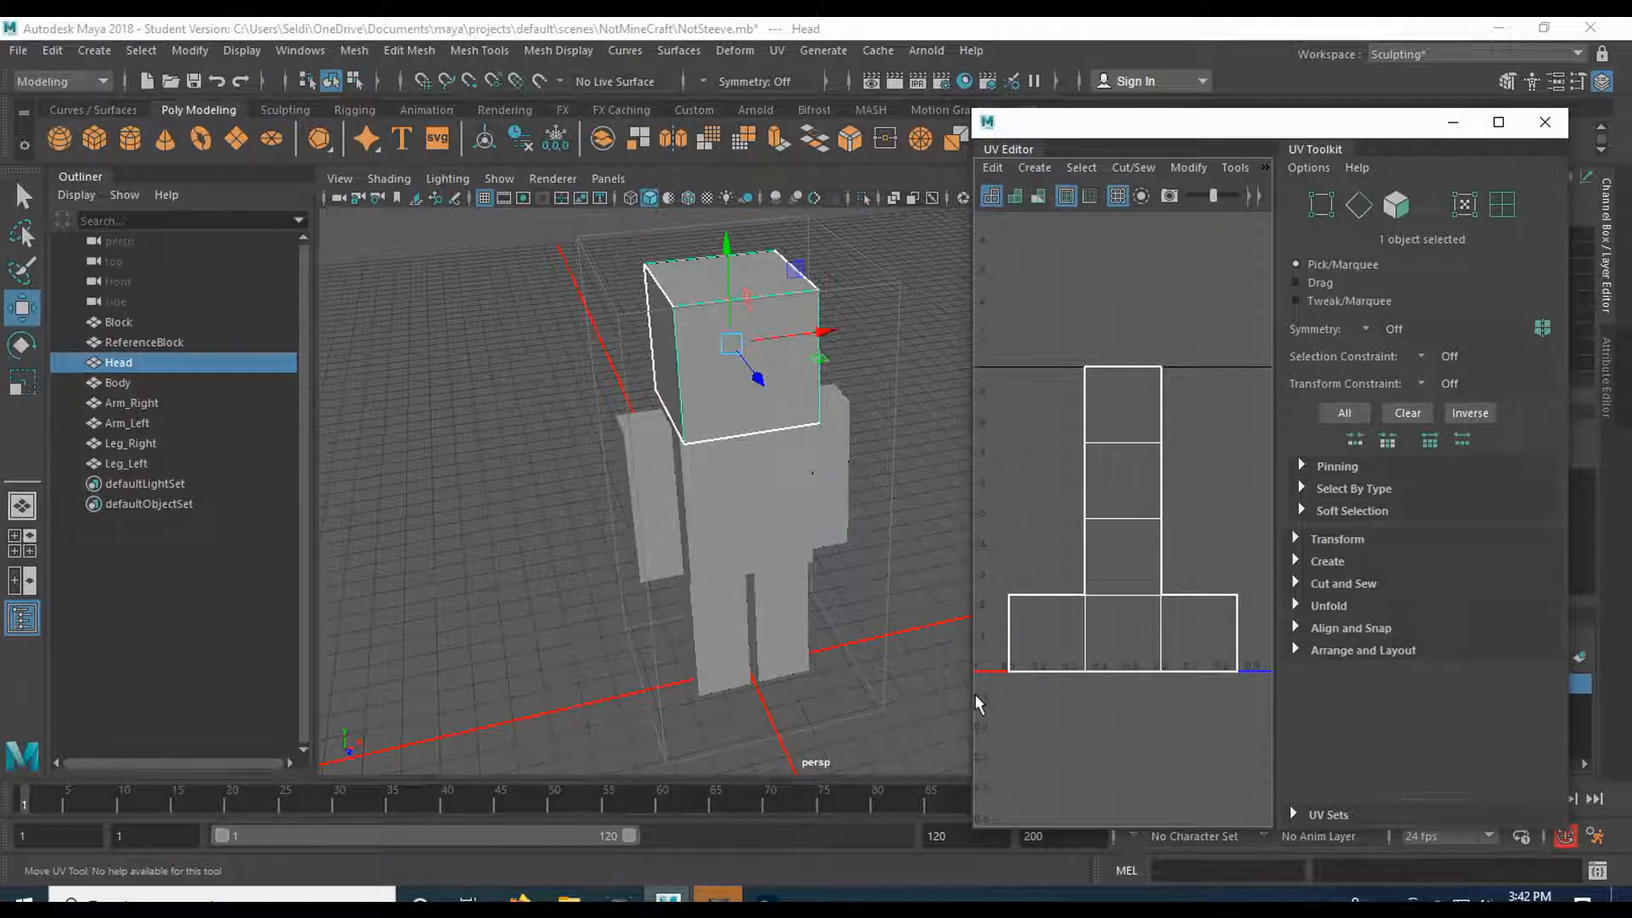
pyautogui.moveTo(975, 696); pyautogui.dragTo(900, 702)
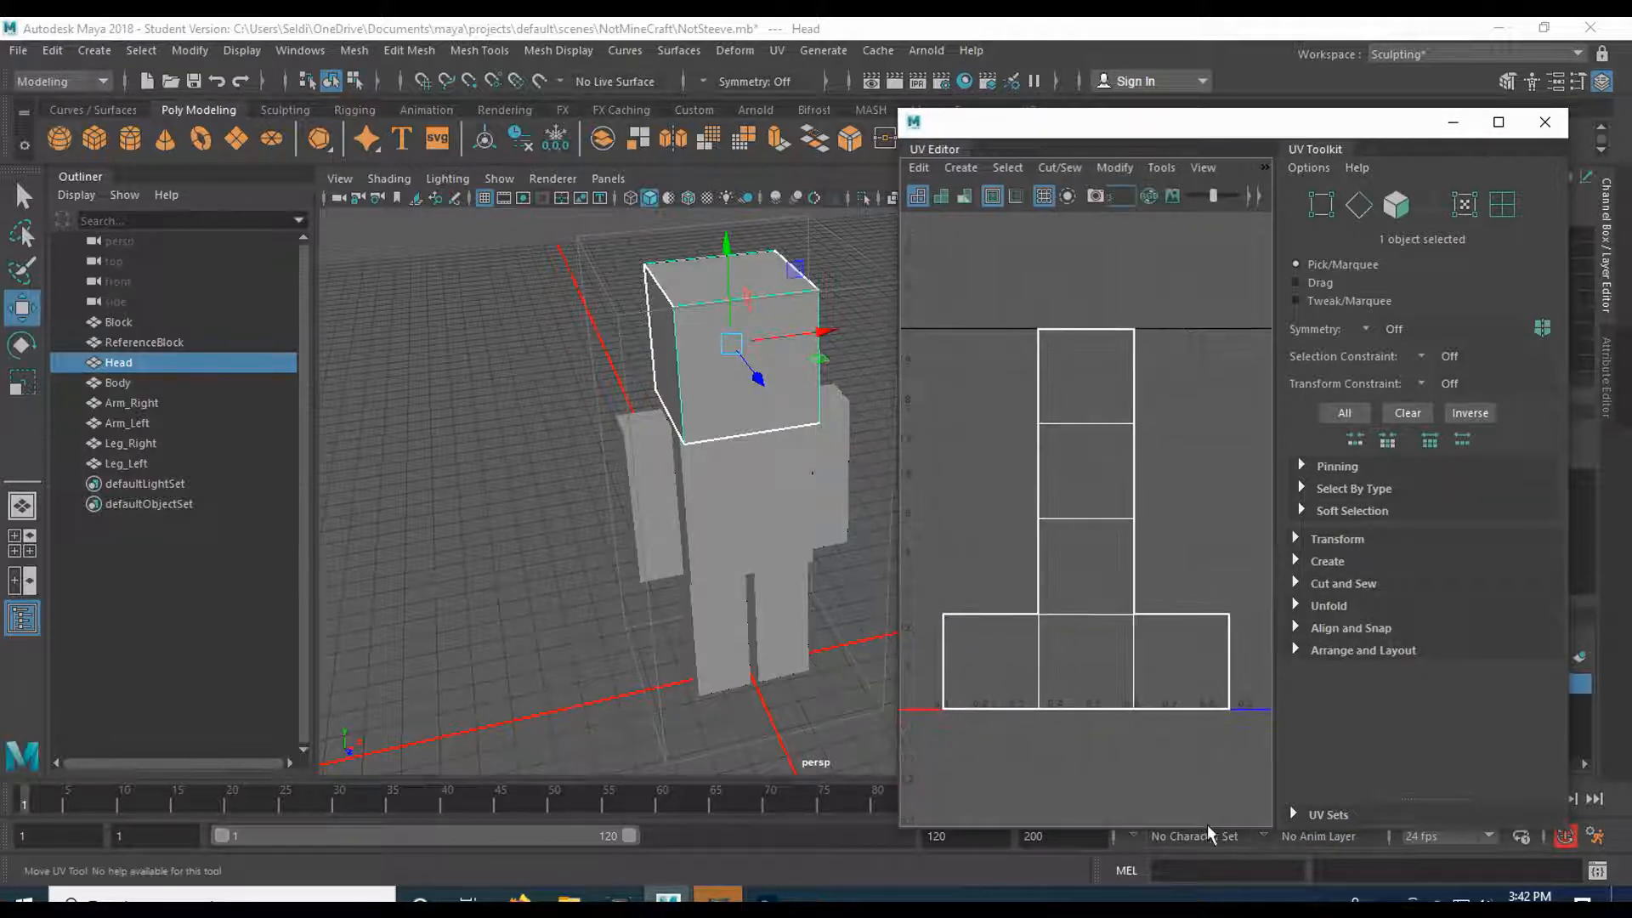
pyautogui.moveTo(1213, 829); pyautogui.dragTo(1210, 668)
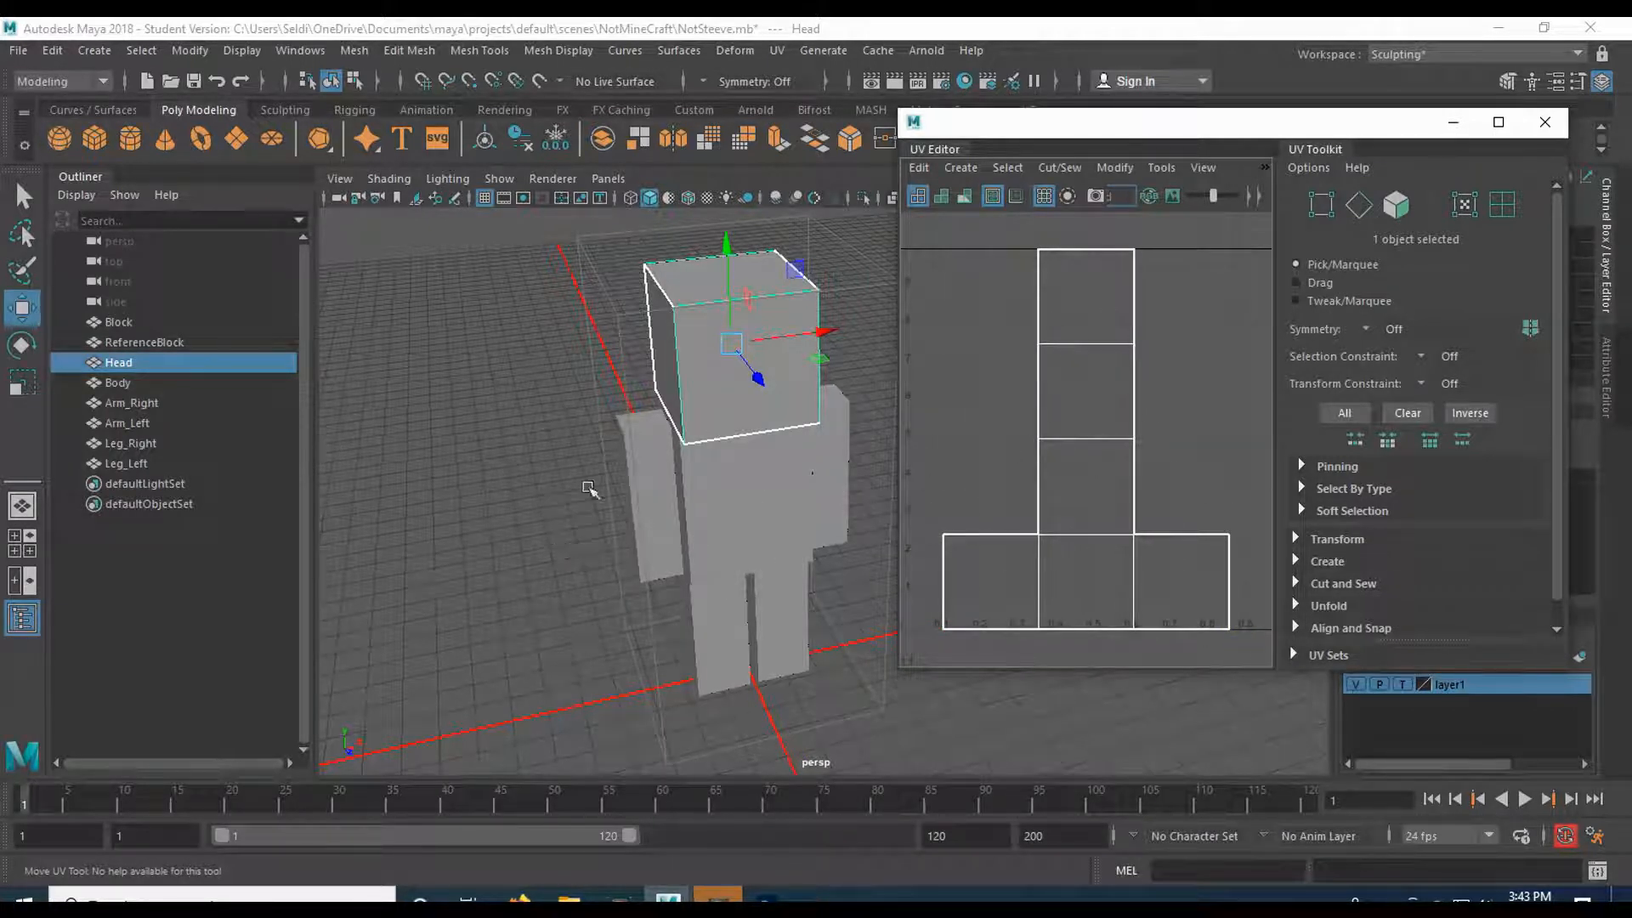
# - Examine the UV layouts of the right arm, body and right leg, and reselect the head
pyautogui.click(651, 478)
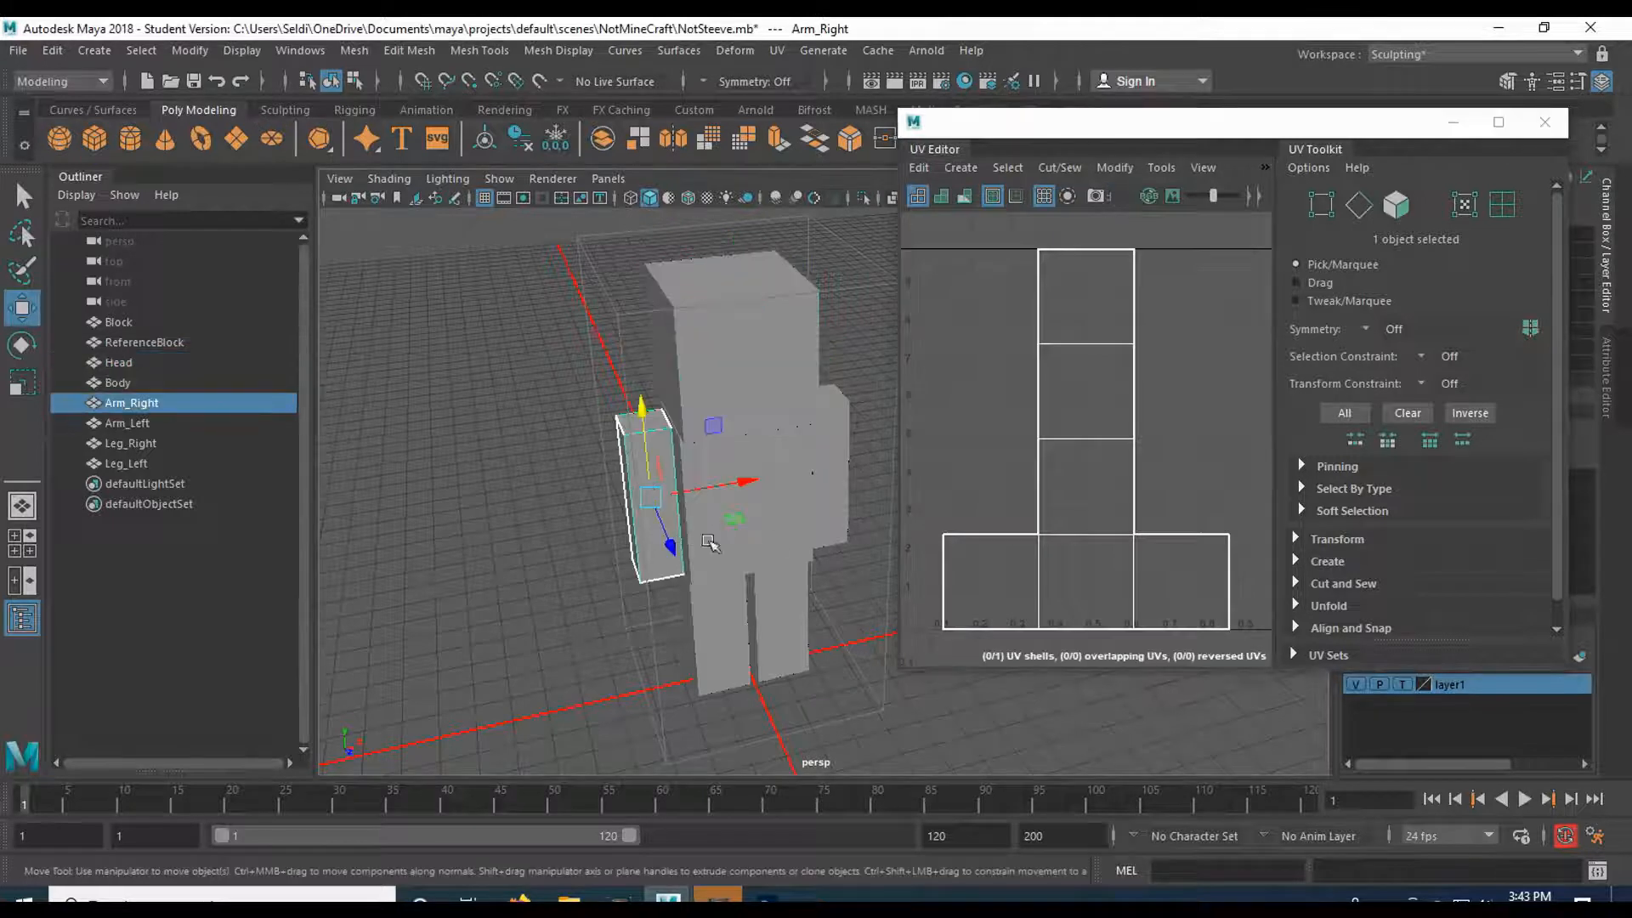
pyautogui.click(799, 522)
pyautogui.click(714, 651)
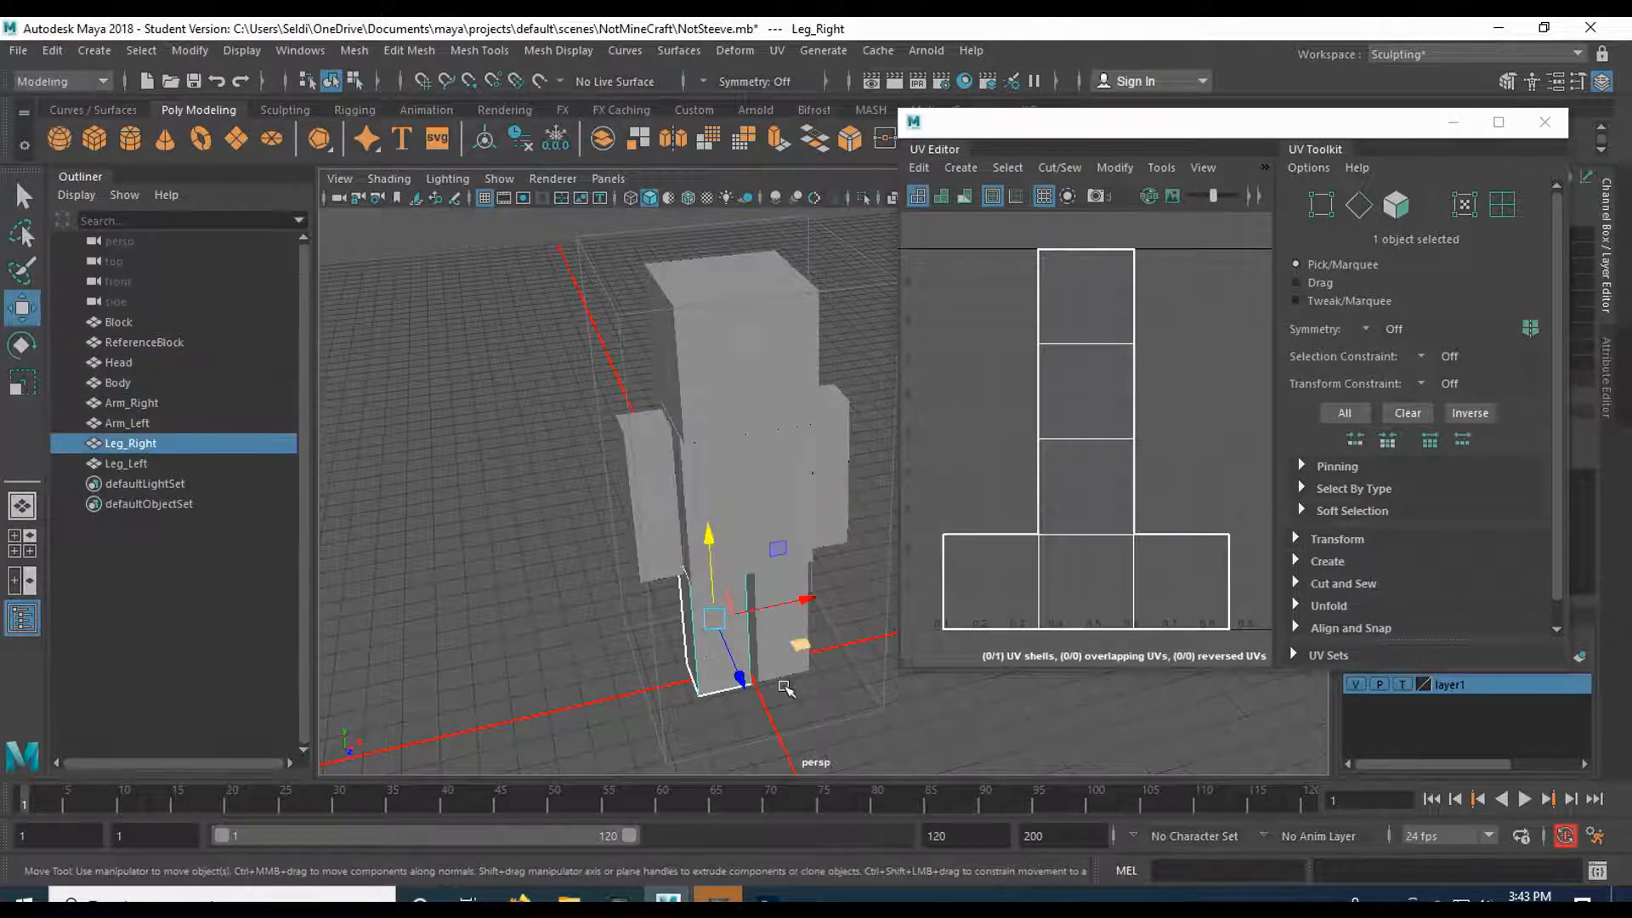
pyautogui.click(718, 361)
pyautogui.press('t')
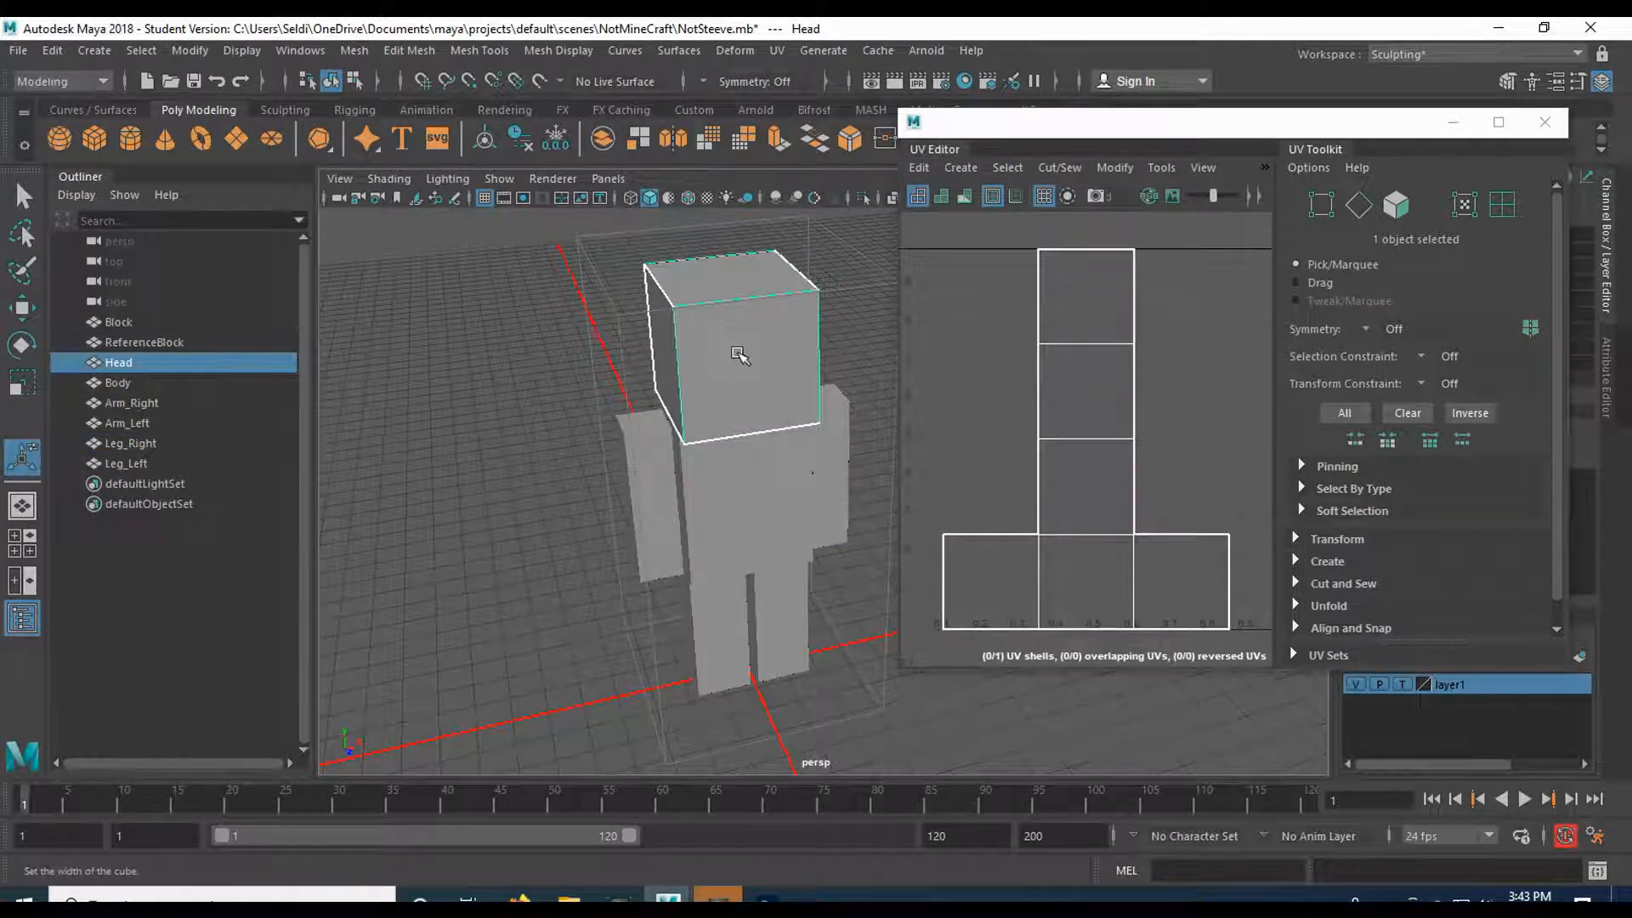
# - Widen the UV Editor window and open the UV Snapshot options for the head
pyautogui.moveTo(898, 272); pyautogui.dragTo(702, 270)
pyautogui.moveTo(978, 136); pyautogui.dragTo(1132, 140)
pyautogui.click(1200, 171)
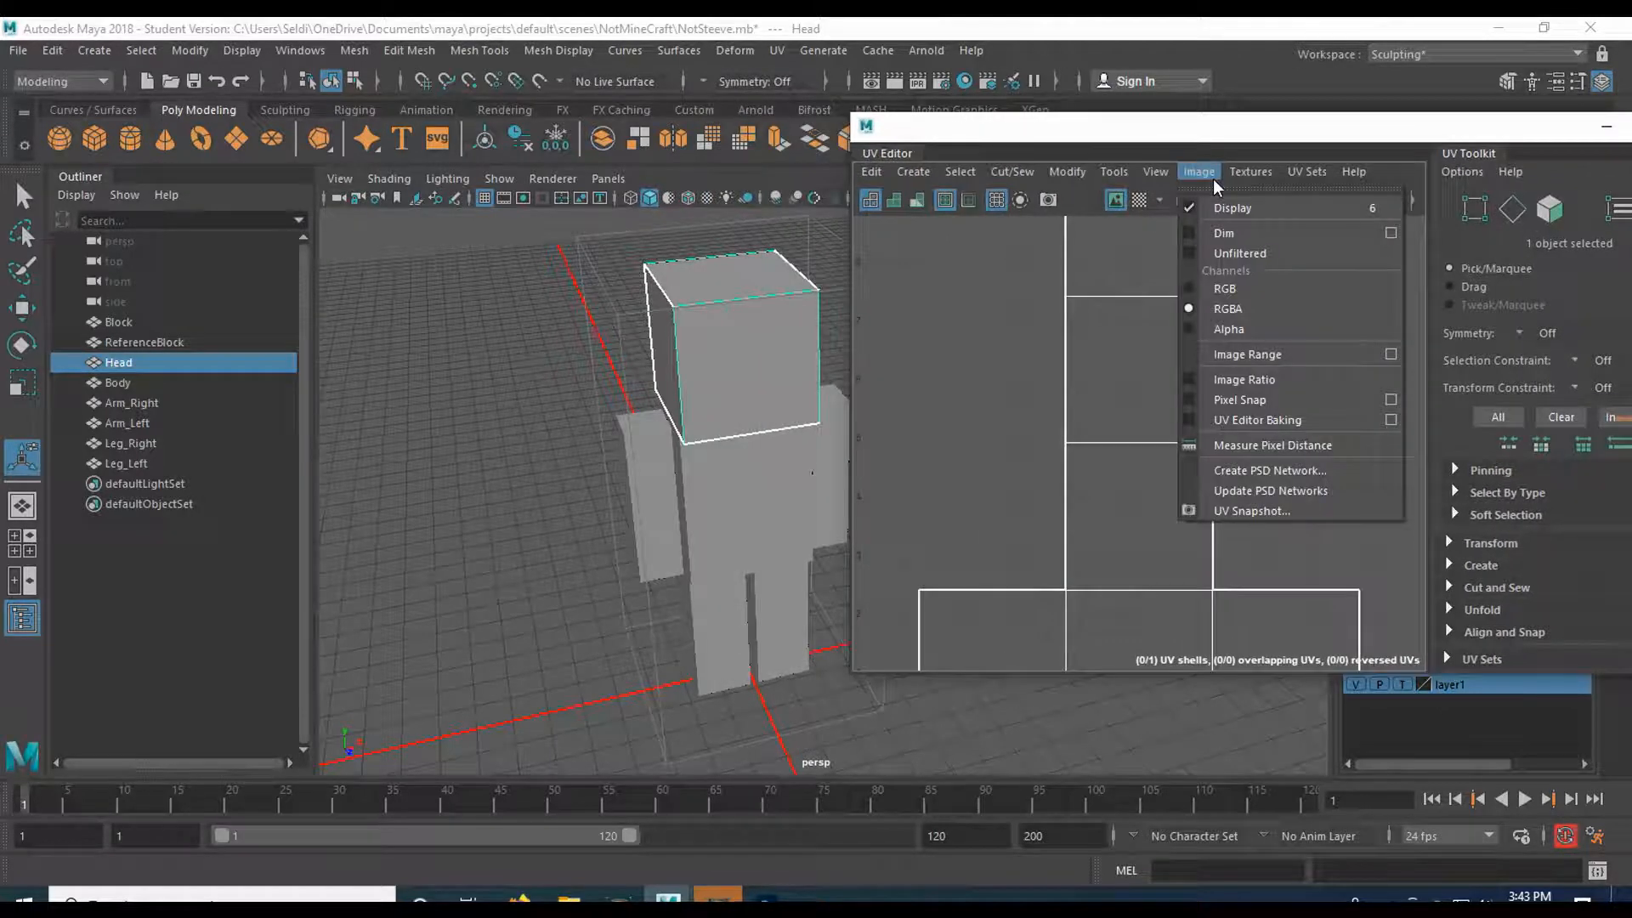
pyautogui.click(1243, 511)
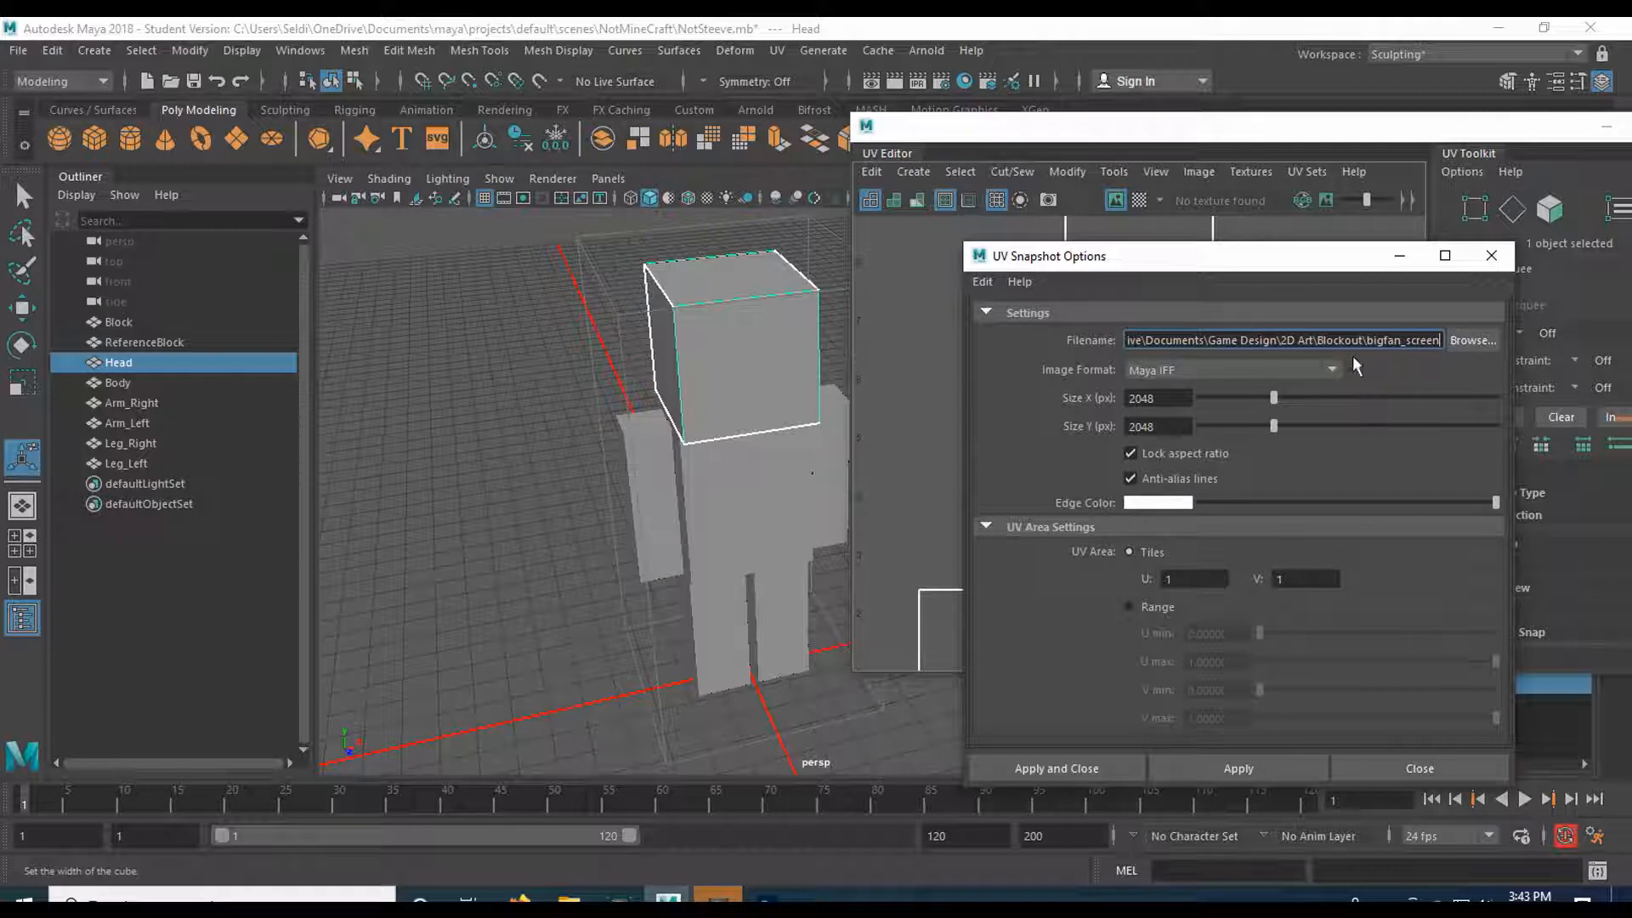
# - Set the UV snapshot to be saved as NotSteve_UVs in the NotMineCraft folder
pyautogui.click(1472, 340)
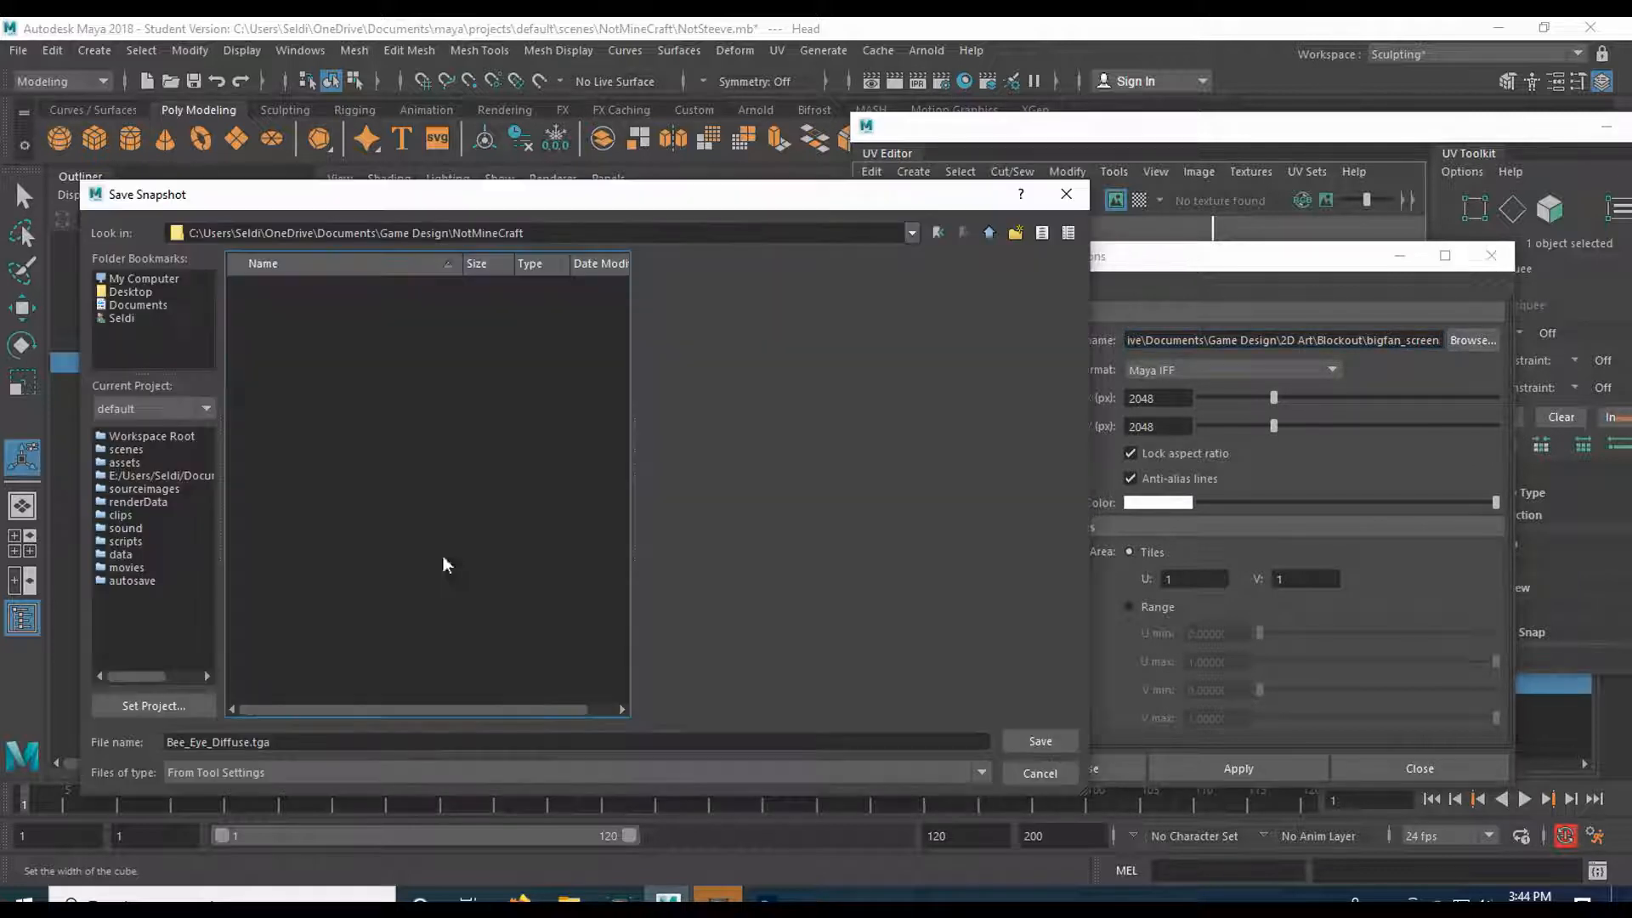
pyautogui.doubleClick(341, 750)
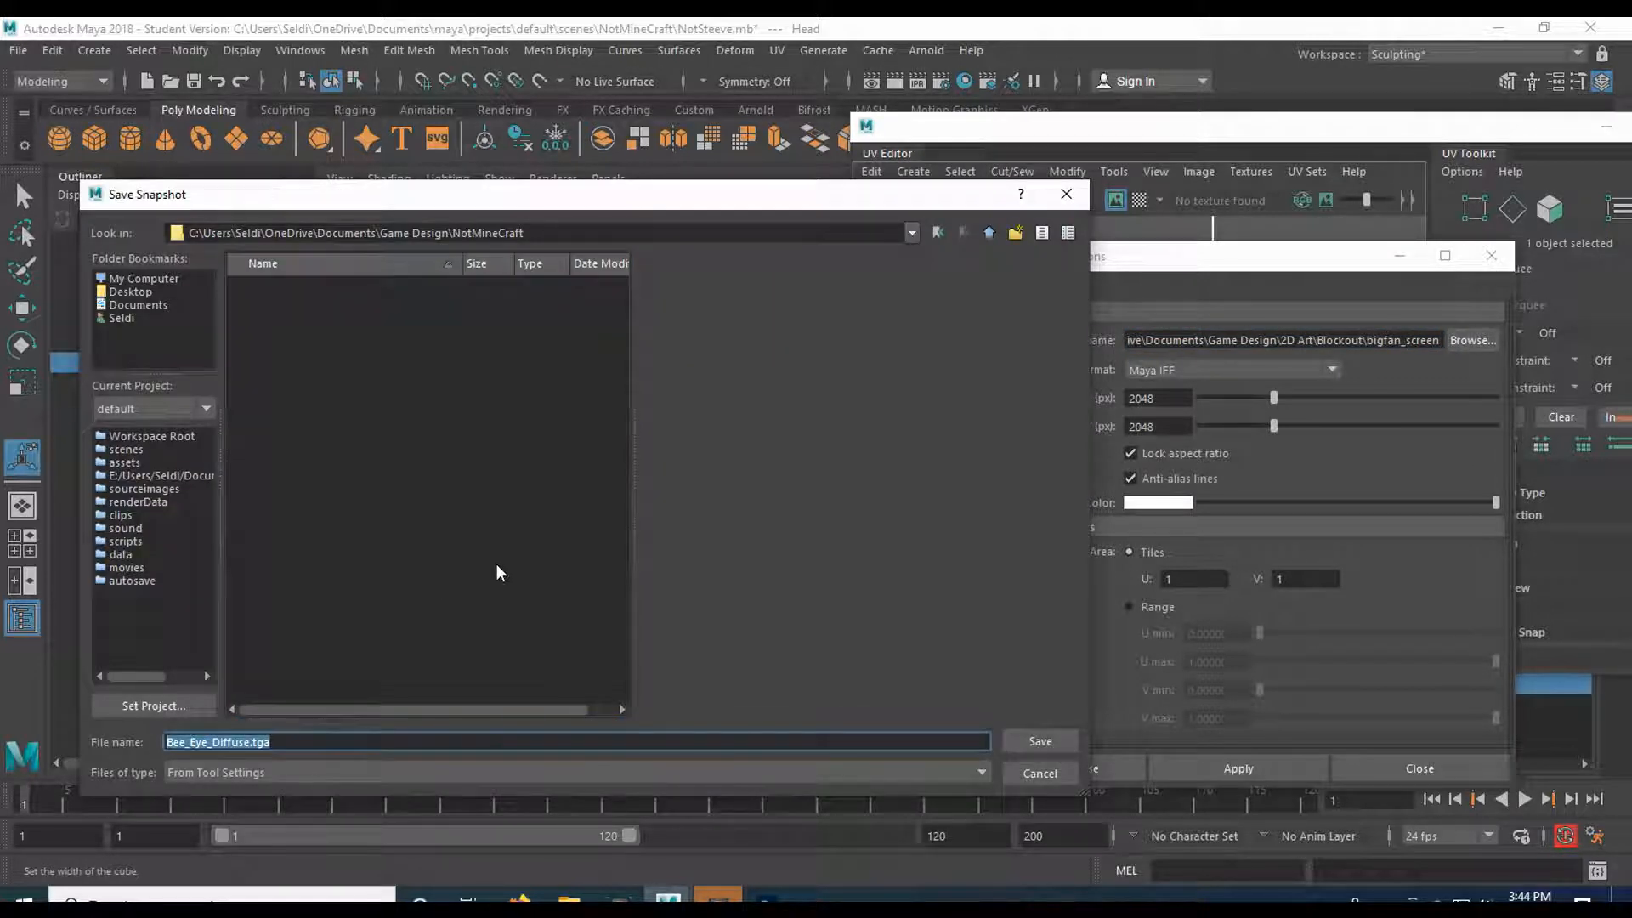
pyautogui.press('BackSpace')
pyautogui.write('NotSteve')
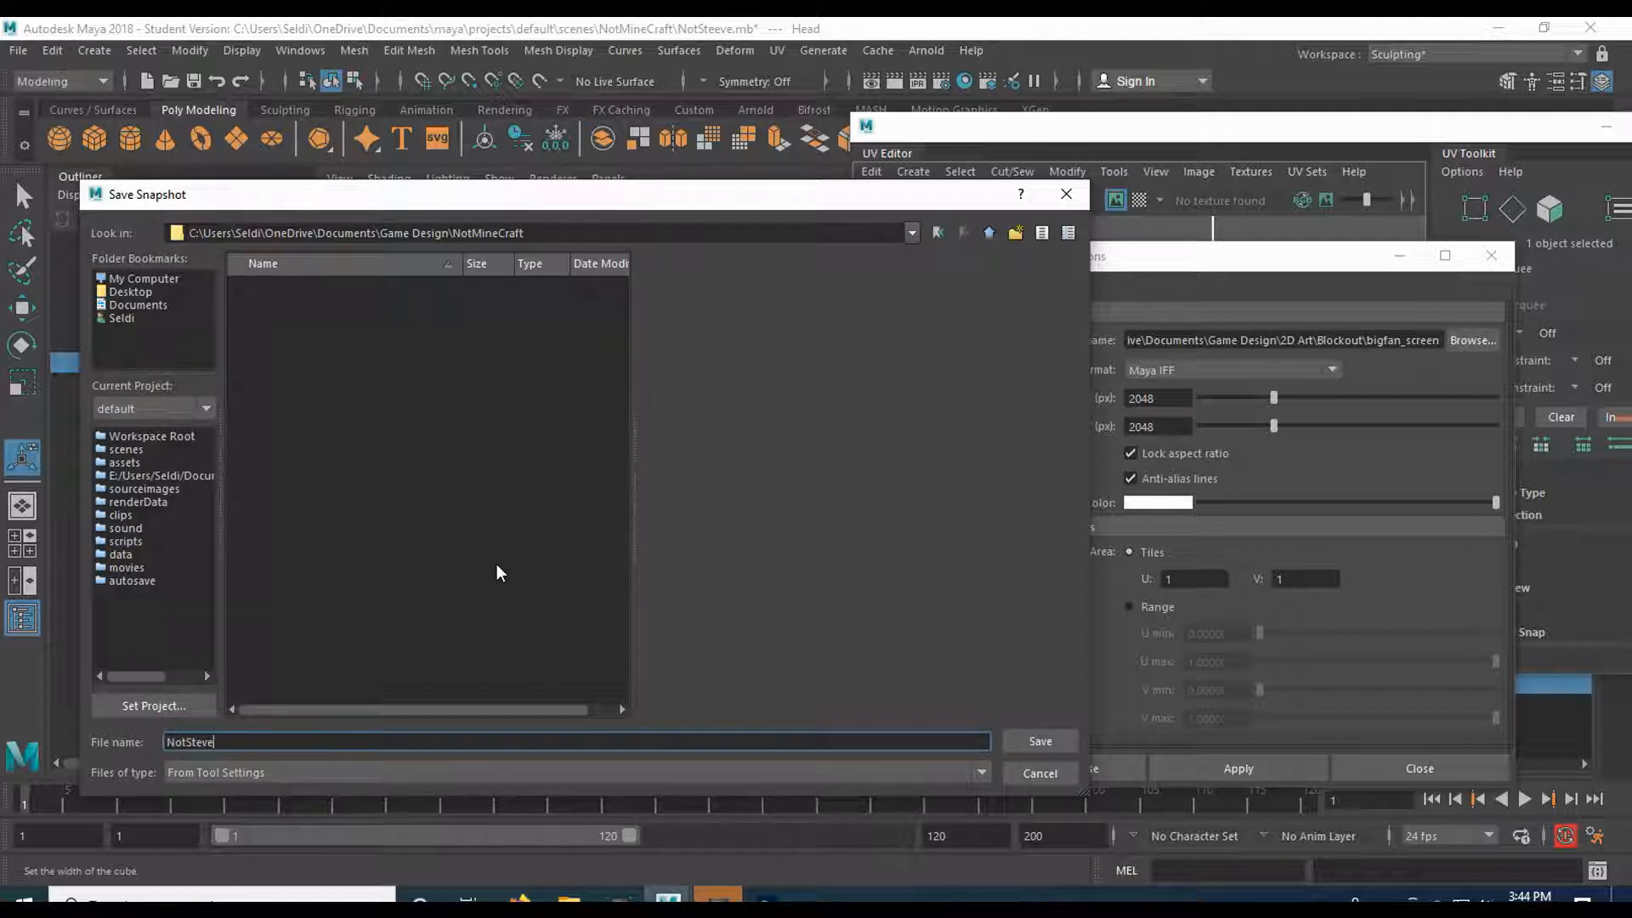
pyautogui.write('_UVs')
pyautogui.click(1033, 742)
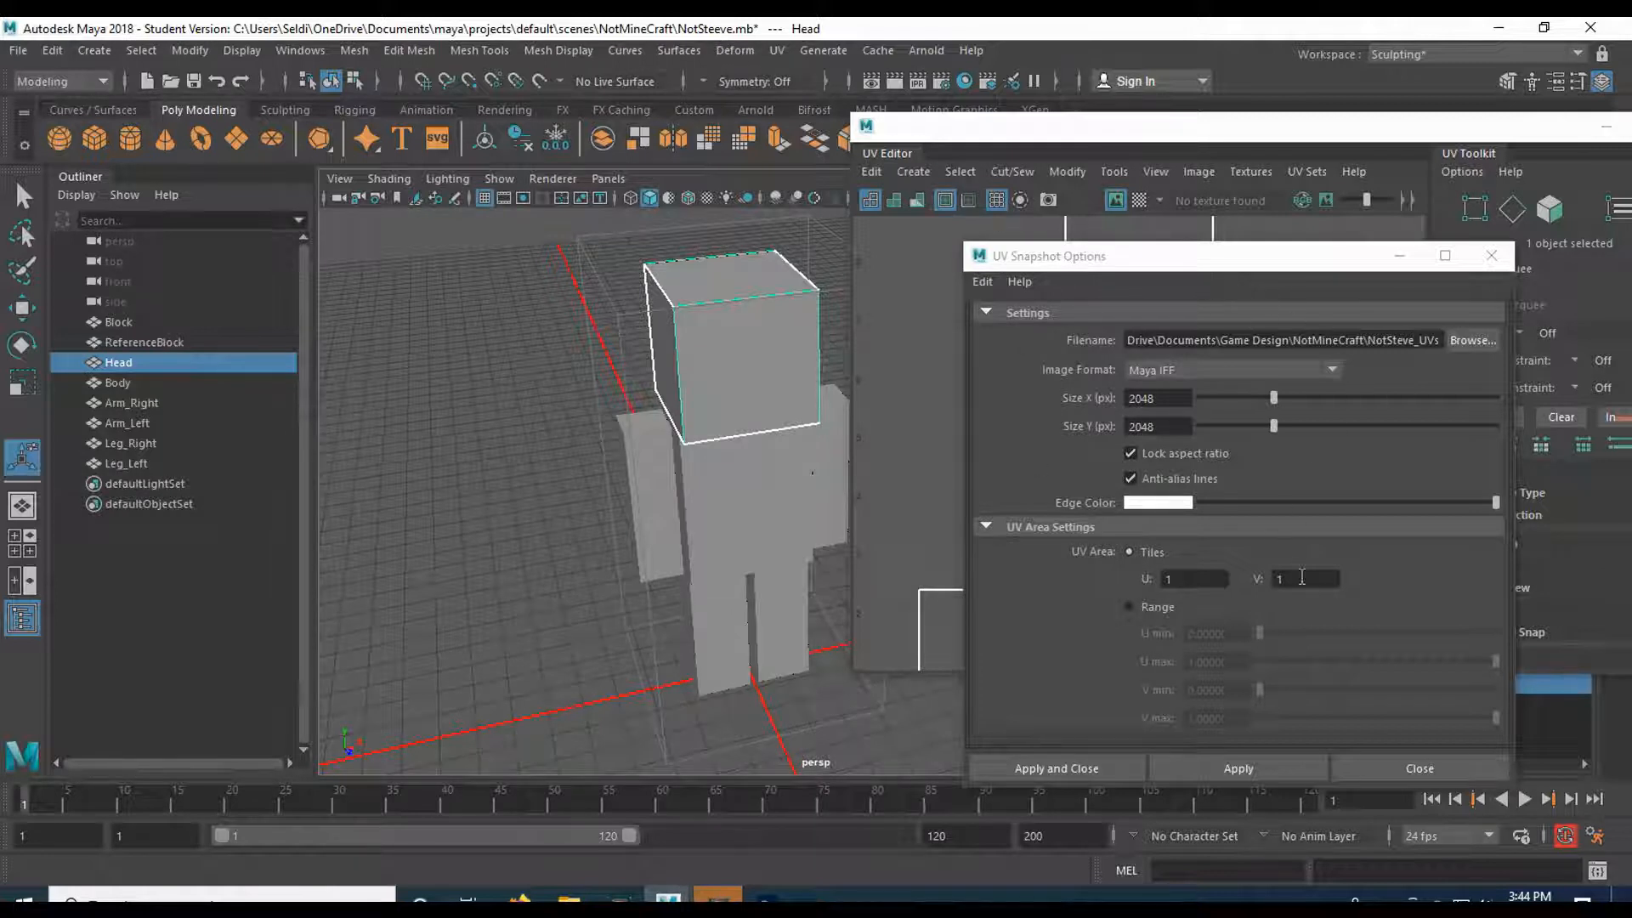
# - Set the snapshot's image format to PNG with a size of 2048 by 2048 pixels
pyautogui.click(1306, 374)
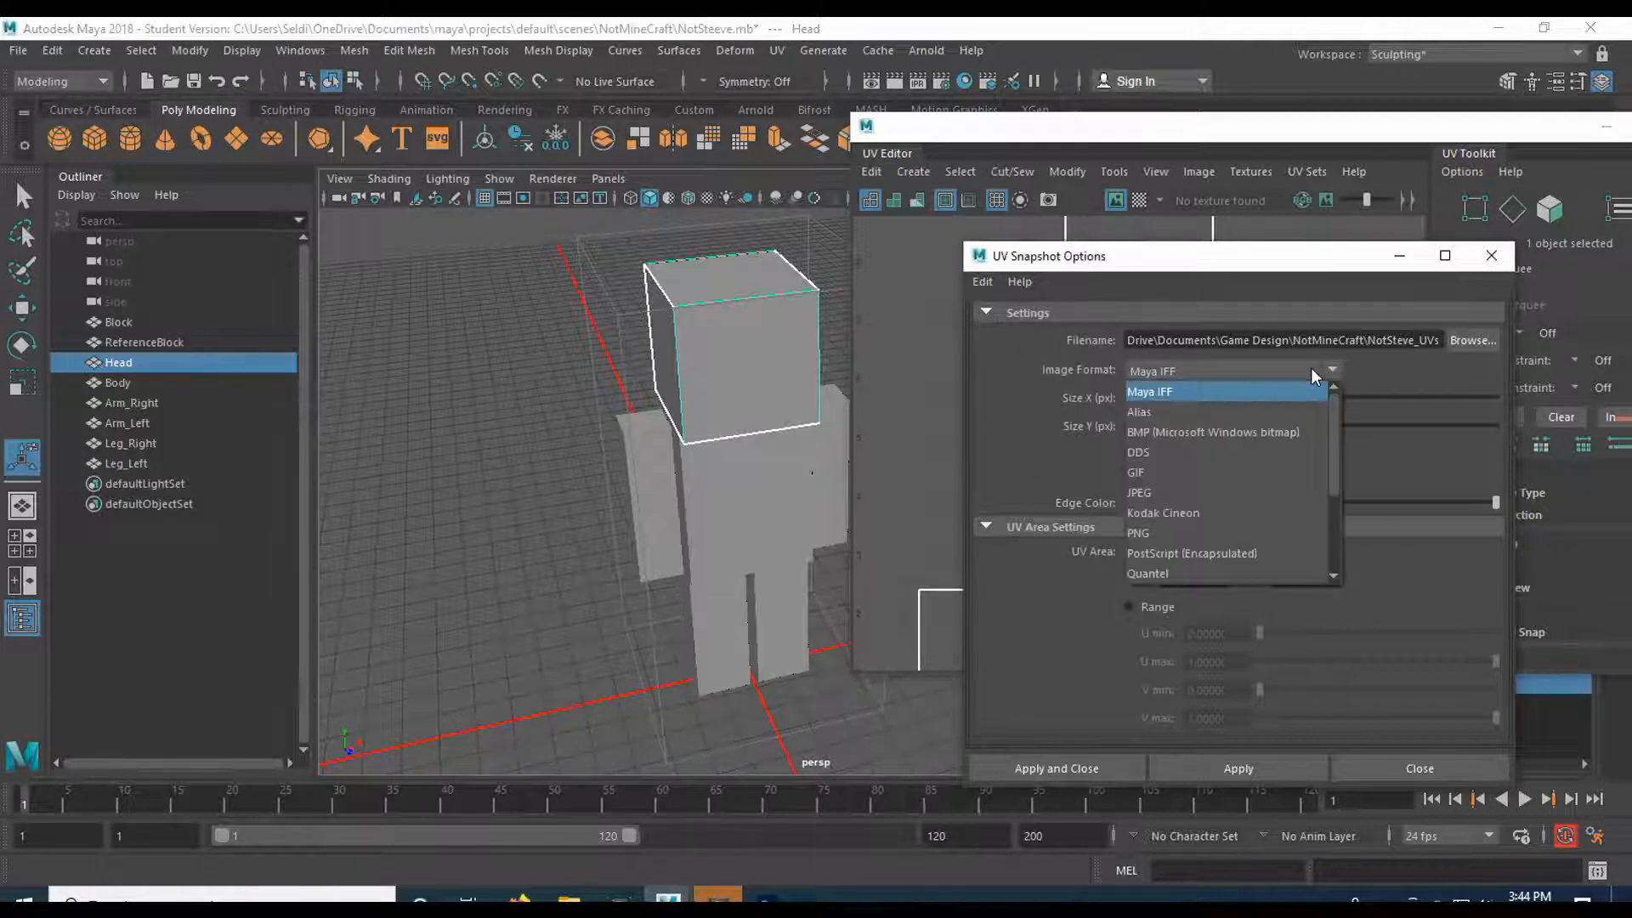
pyautogui.click(1144, 533)
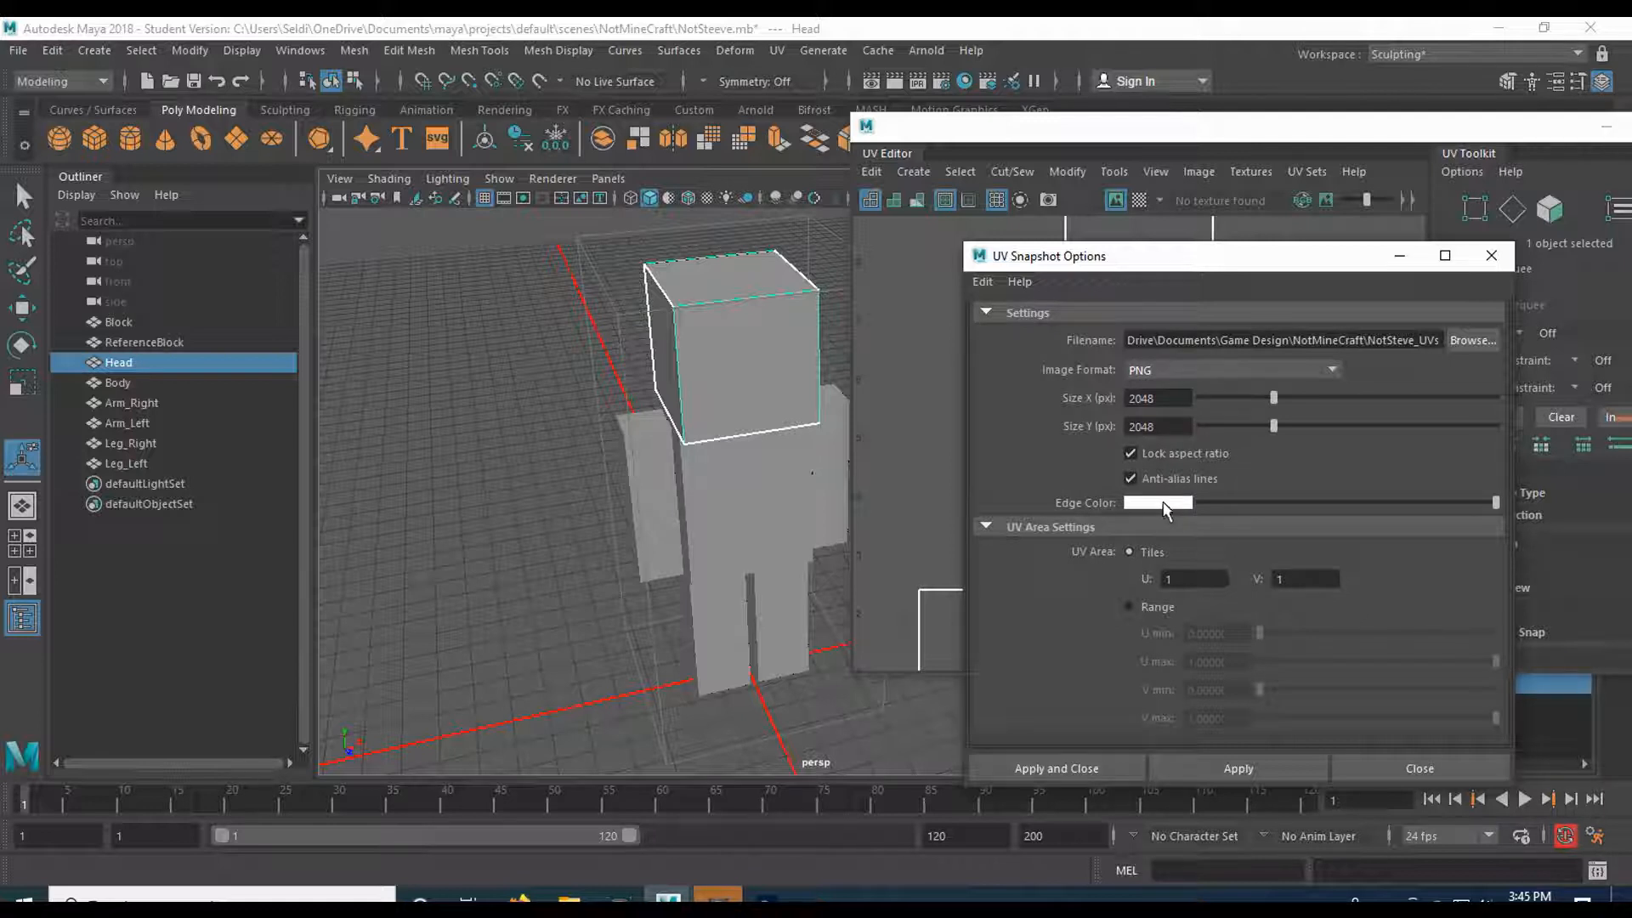
pyautogui.doubleClick(1188, 400)
pyautogui.doubleClick(1169, 426)
pyautogui.moveTo(1126, 257); pyautogui.dragTo(1069, 265)
pyautogui.click(1413, 349)
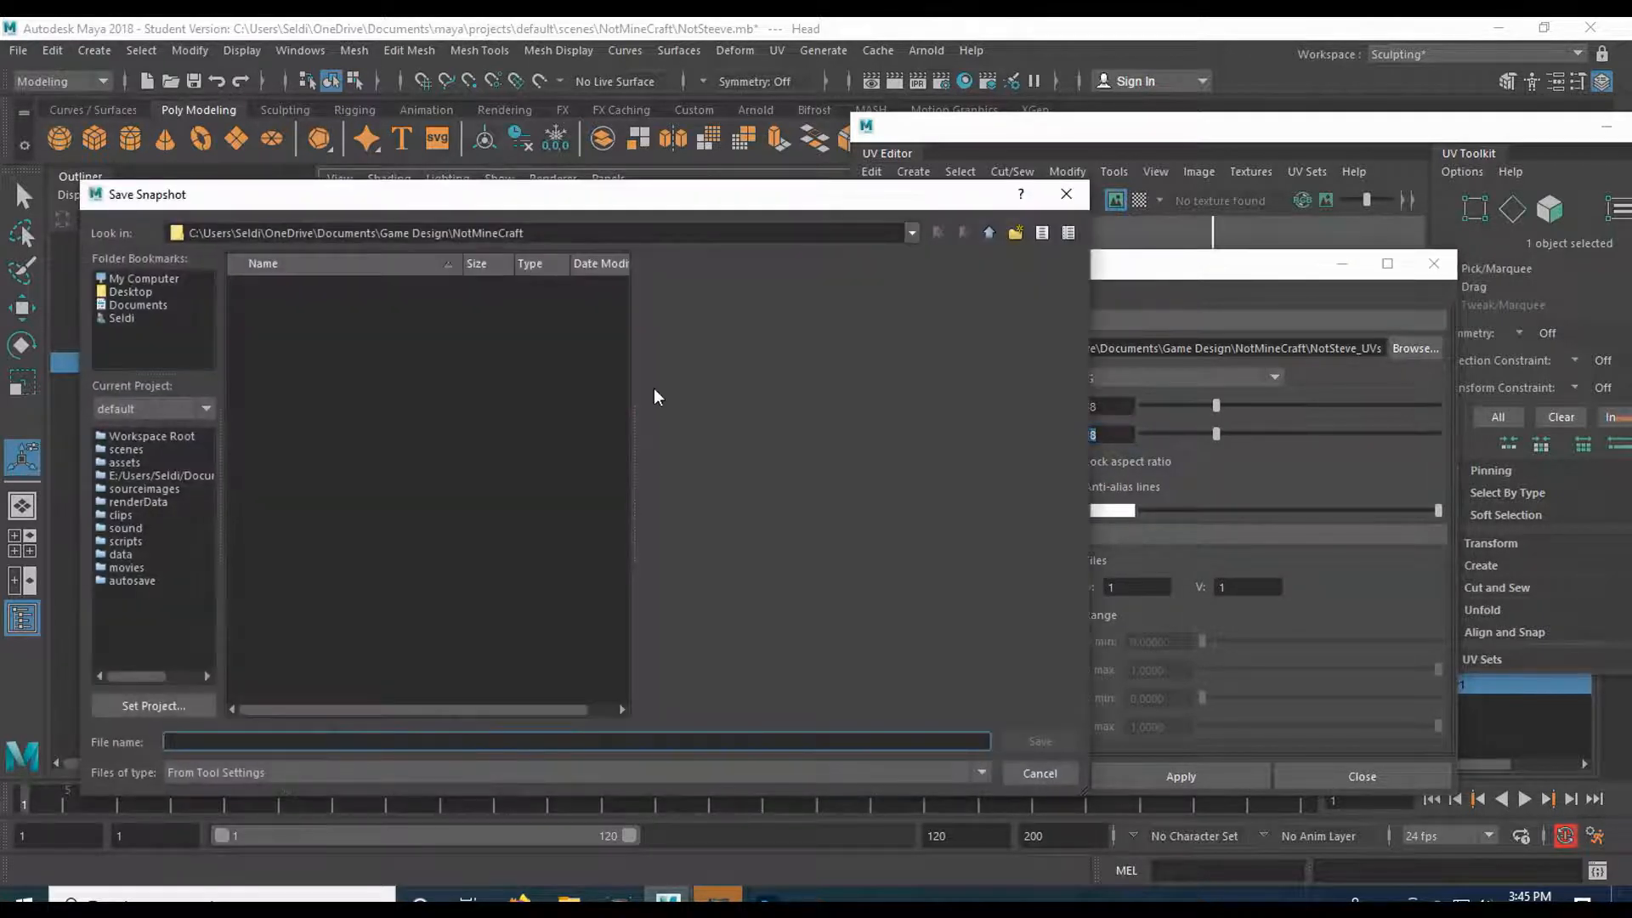
pyautogui.click(156, 281)
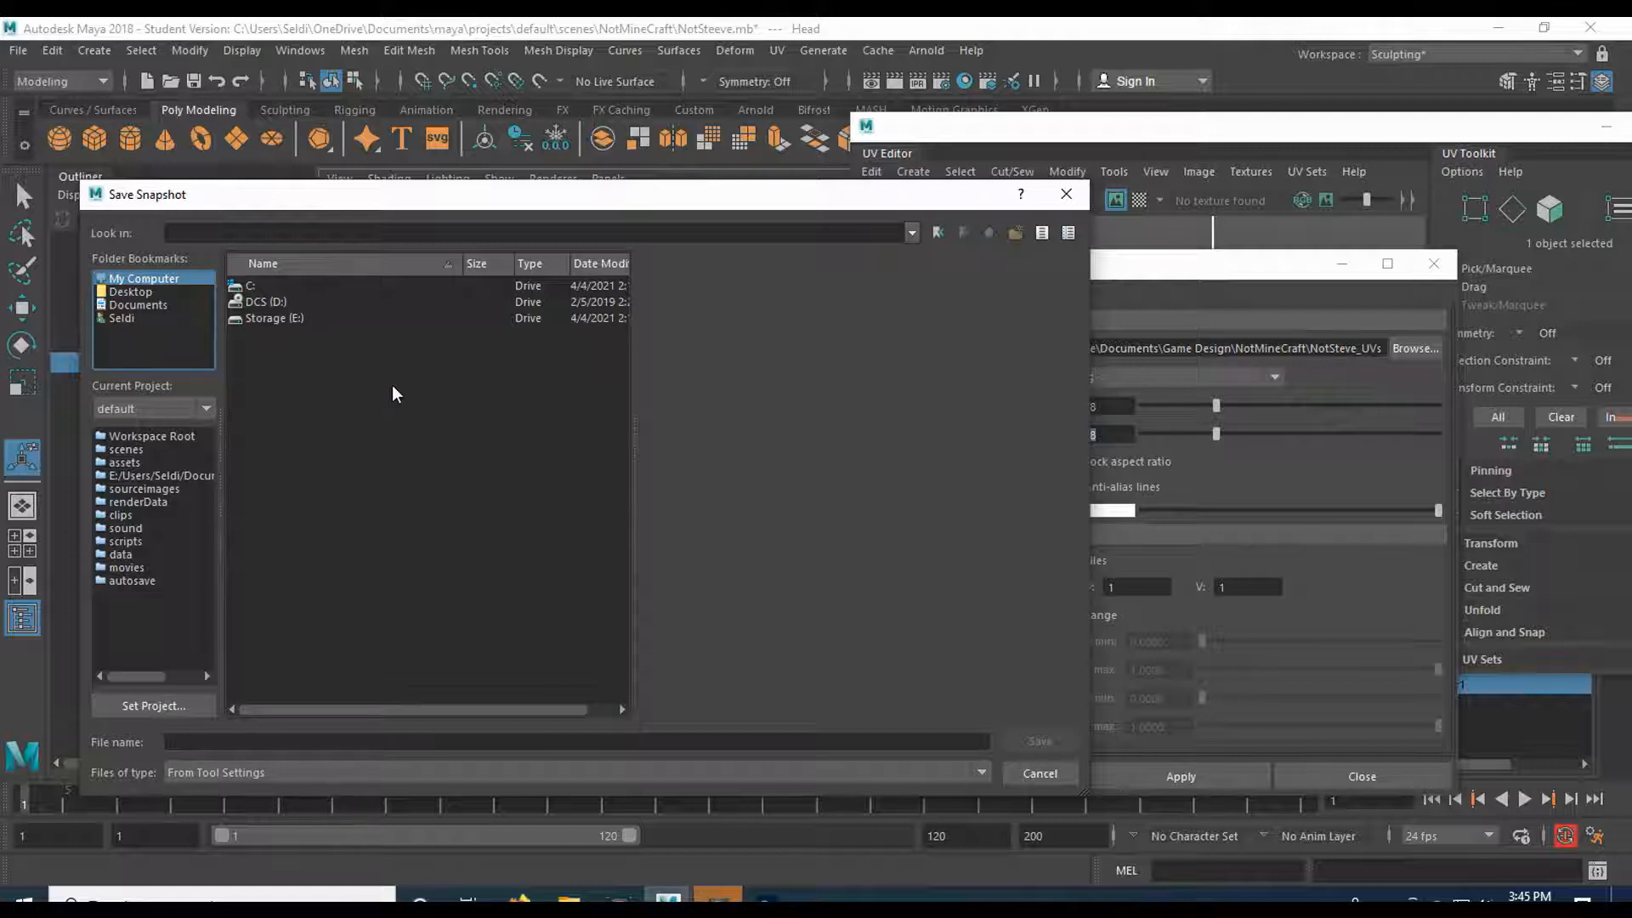
pyautogui.click(1033, 772)
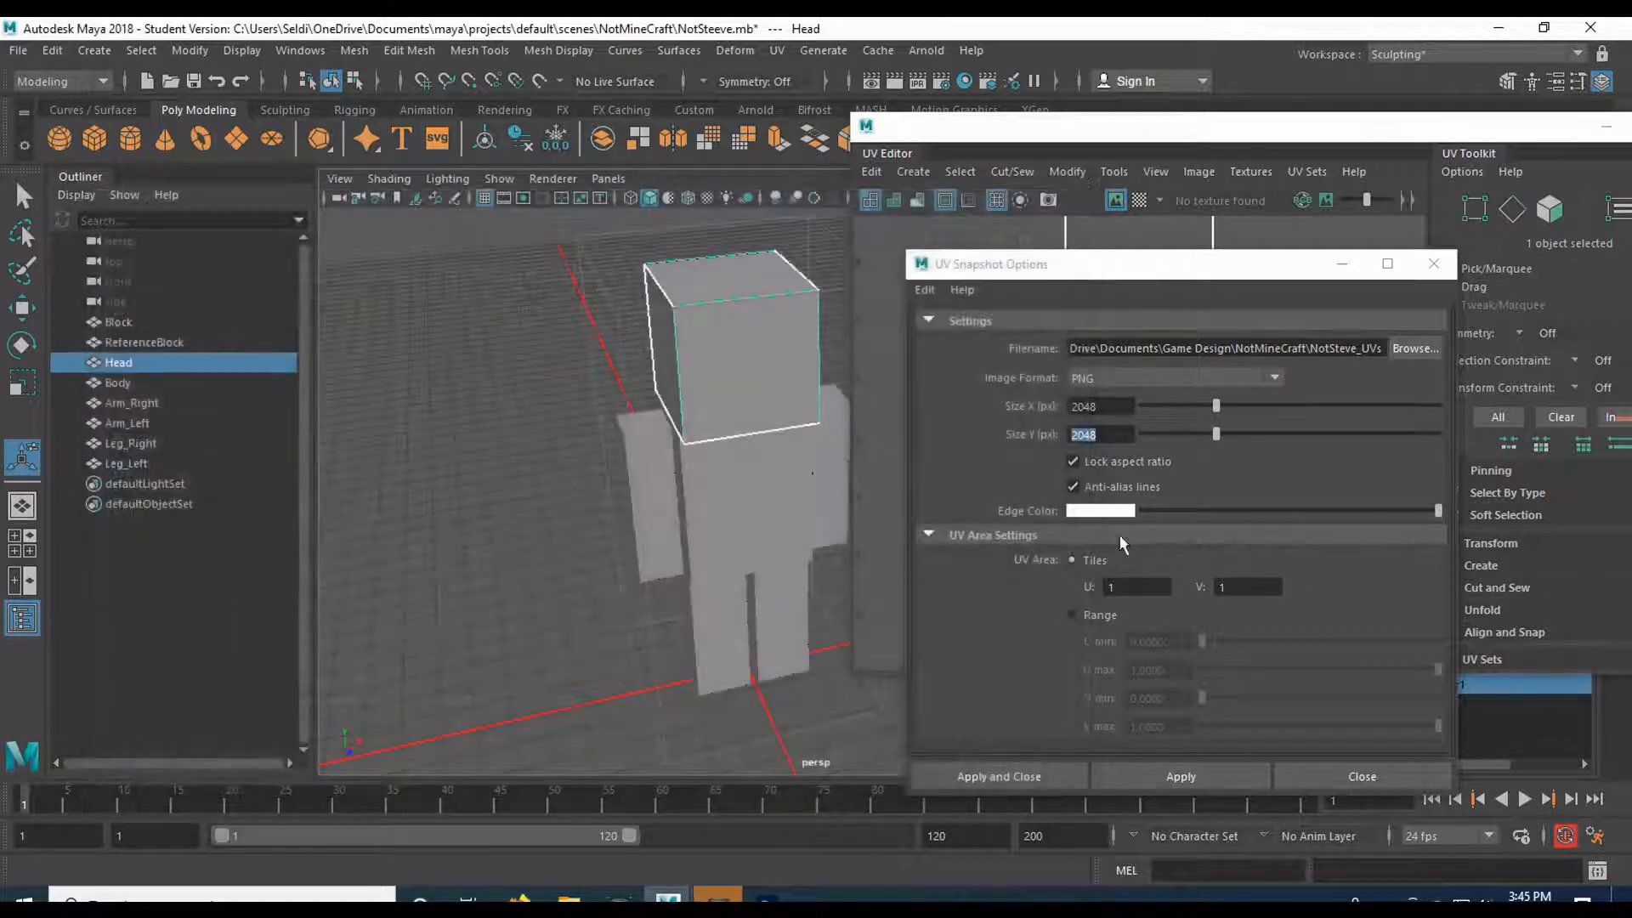
# - Export the UV snapshot, and open the NotSteve_UVs image in Photoshop
pyautogui.click(1027, 779)
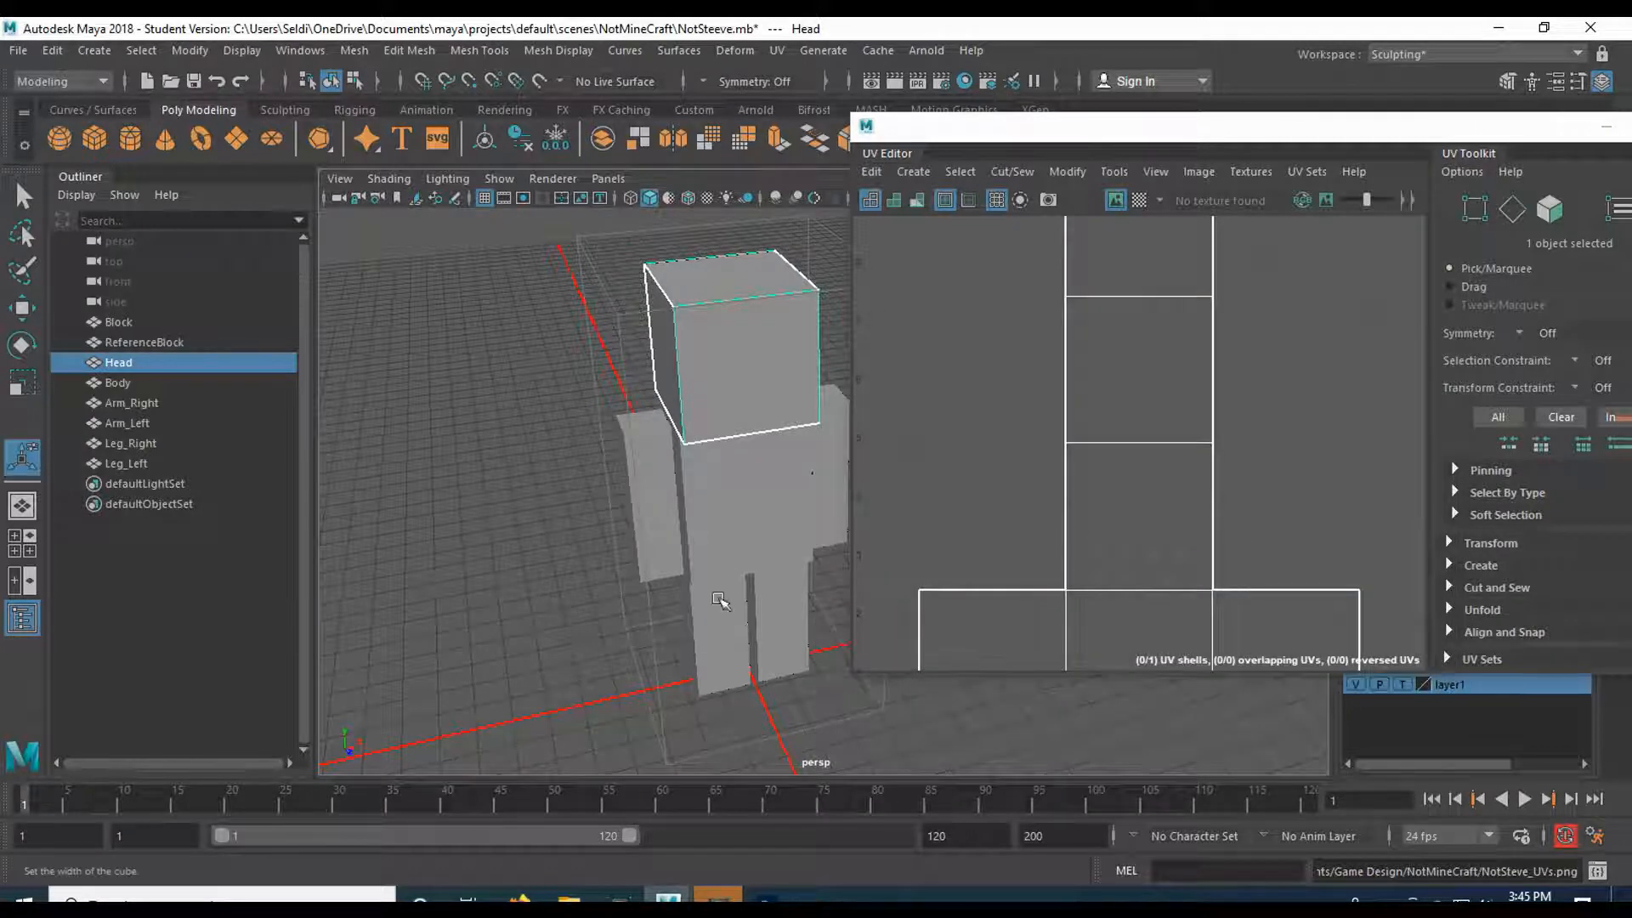
pyautogui.click(768, 900)
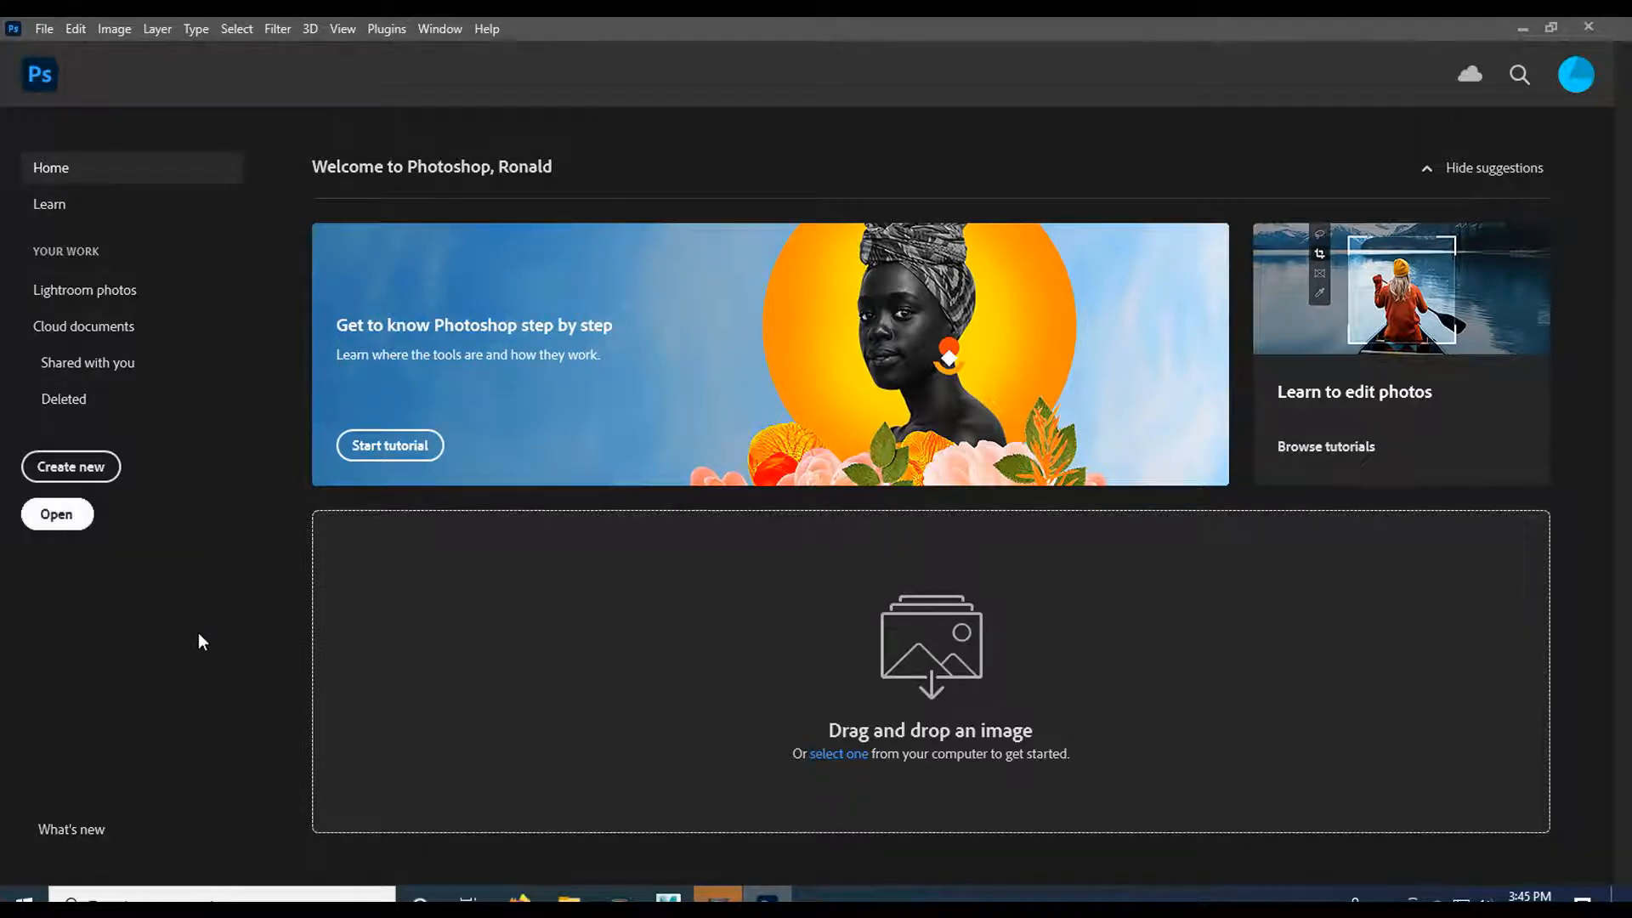
pyautogui.click(277, 208)
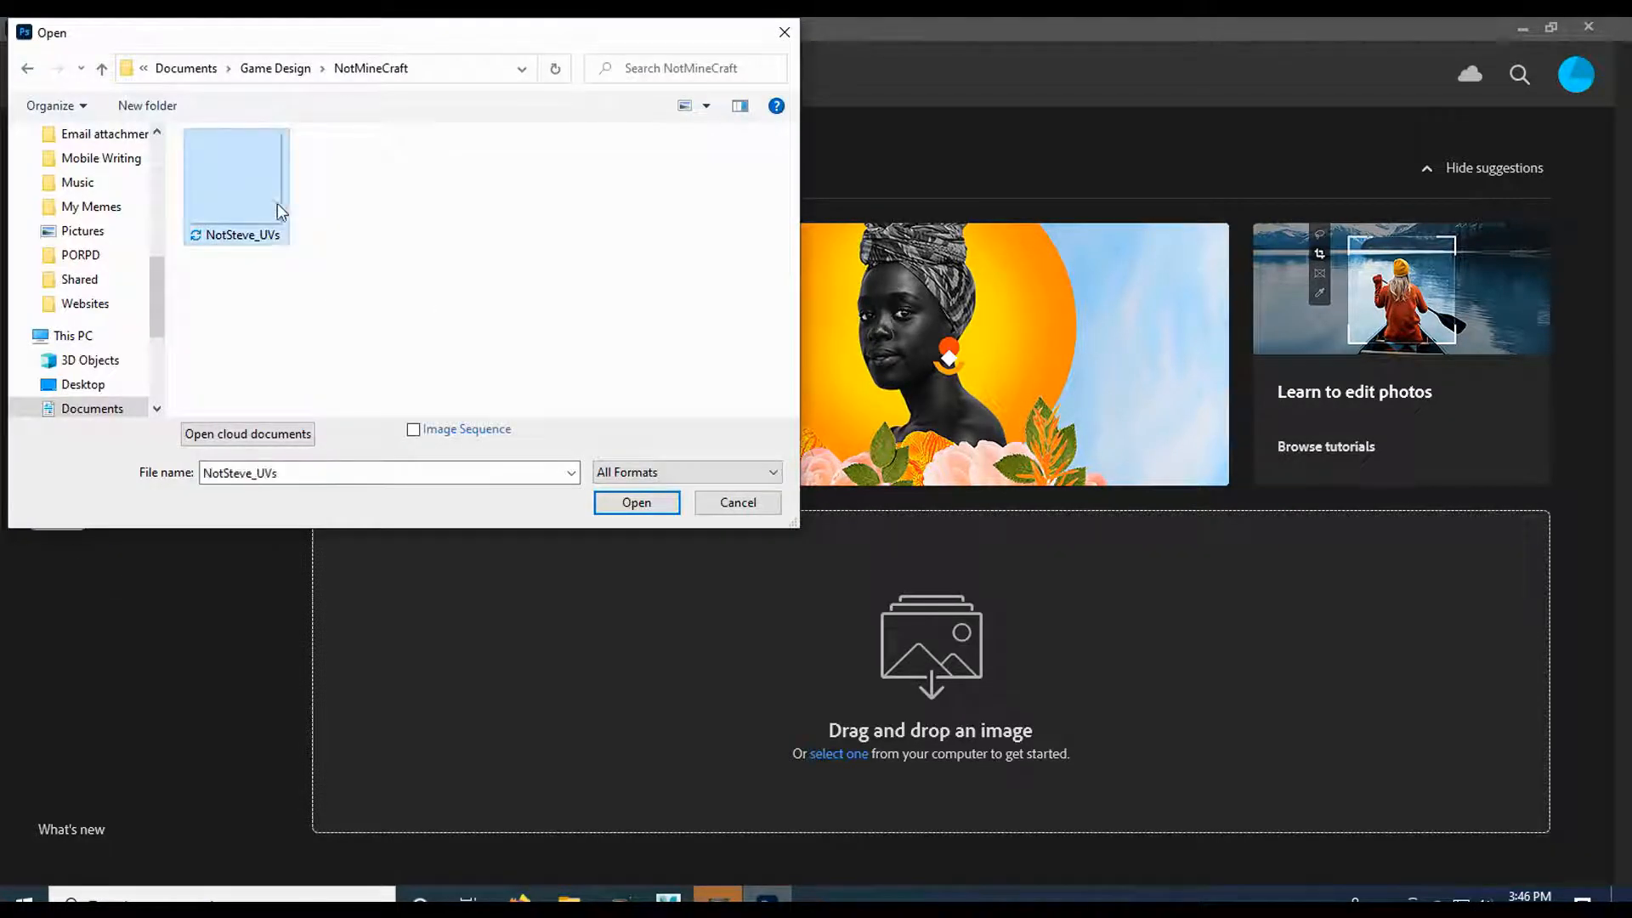
pyautogui.click(629, 504)
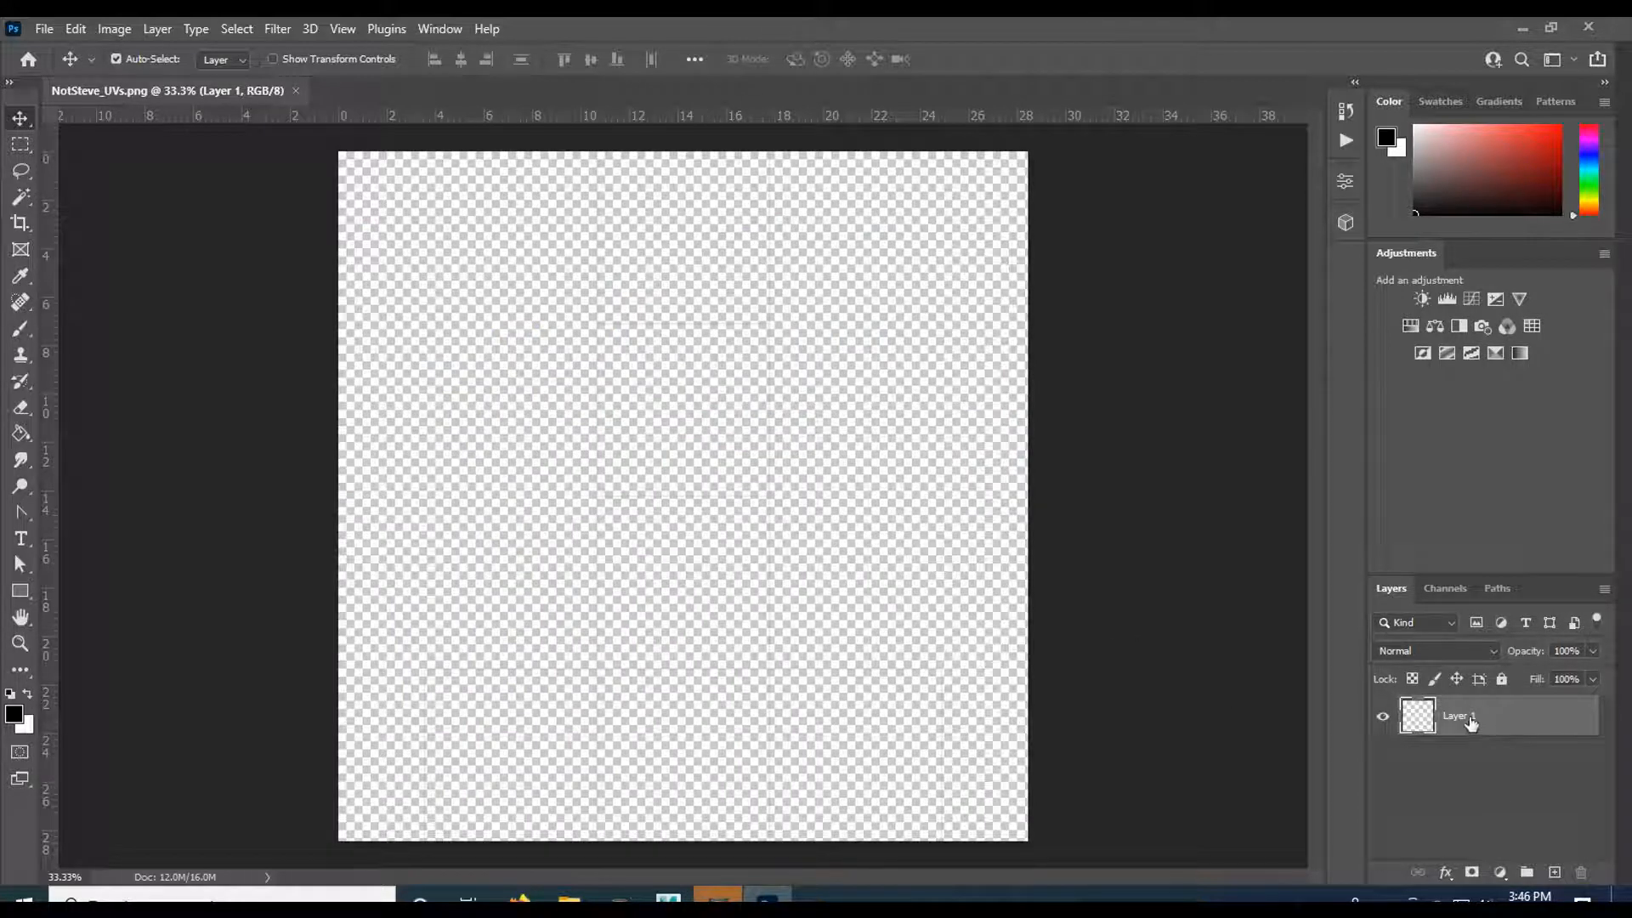
# - Rename the imported layer as UVs and lock it completely
pyautogui.doubleClick(1470, 718)
pyautogui.write('UVs')
pyautogui.press('Return')
pyautogui.click(1502, 679)
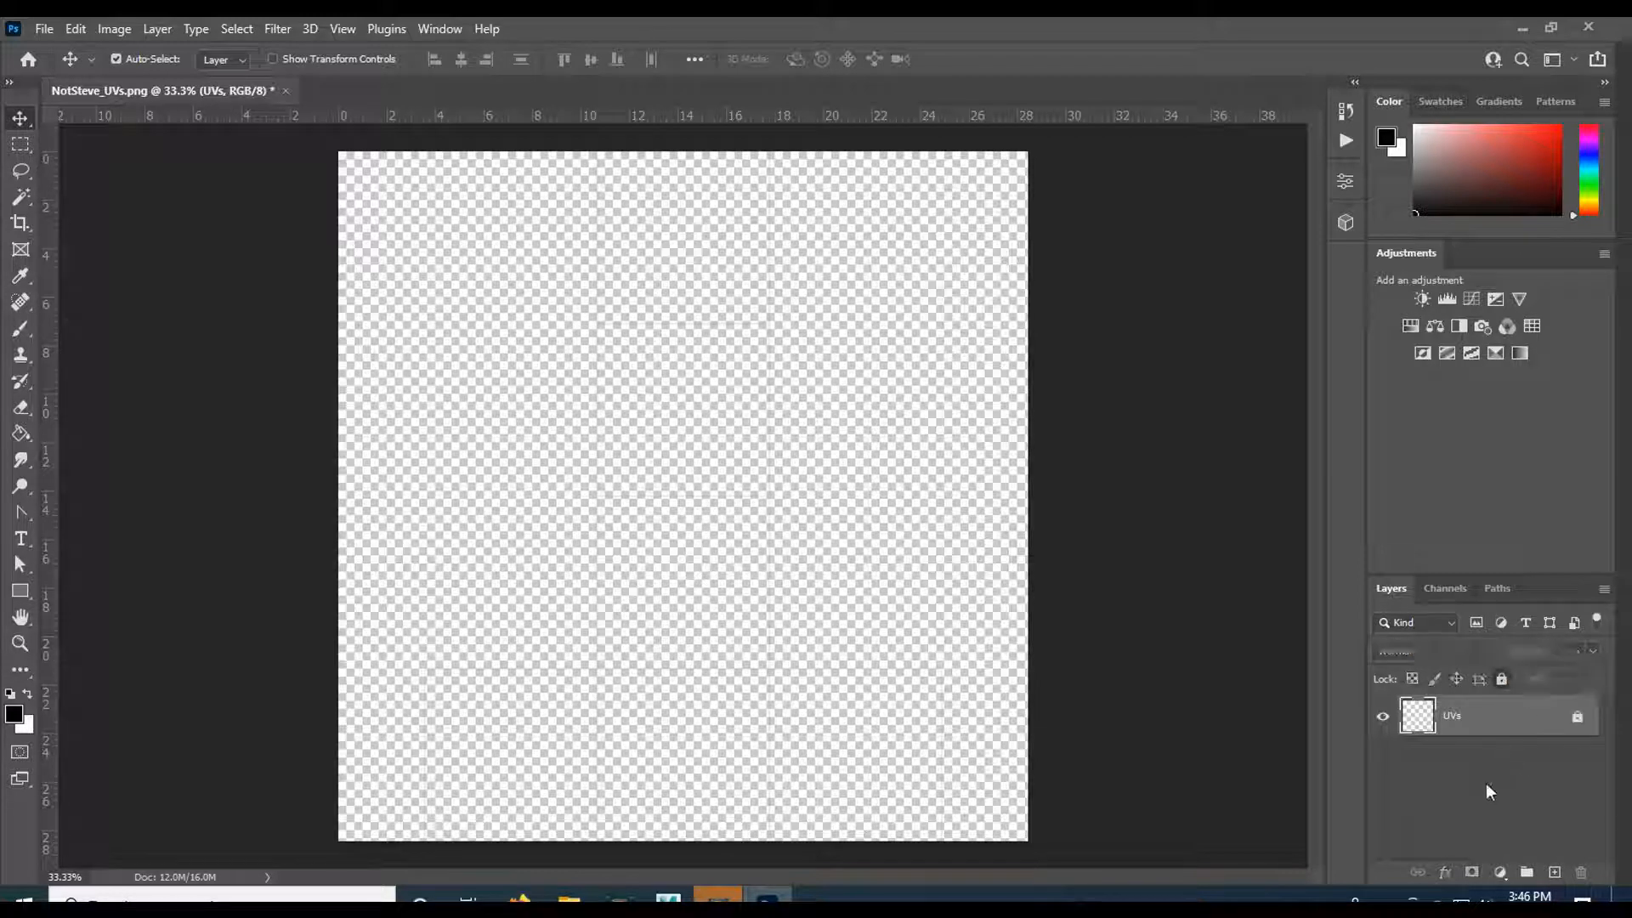
pyautogui.click(1484, 784)
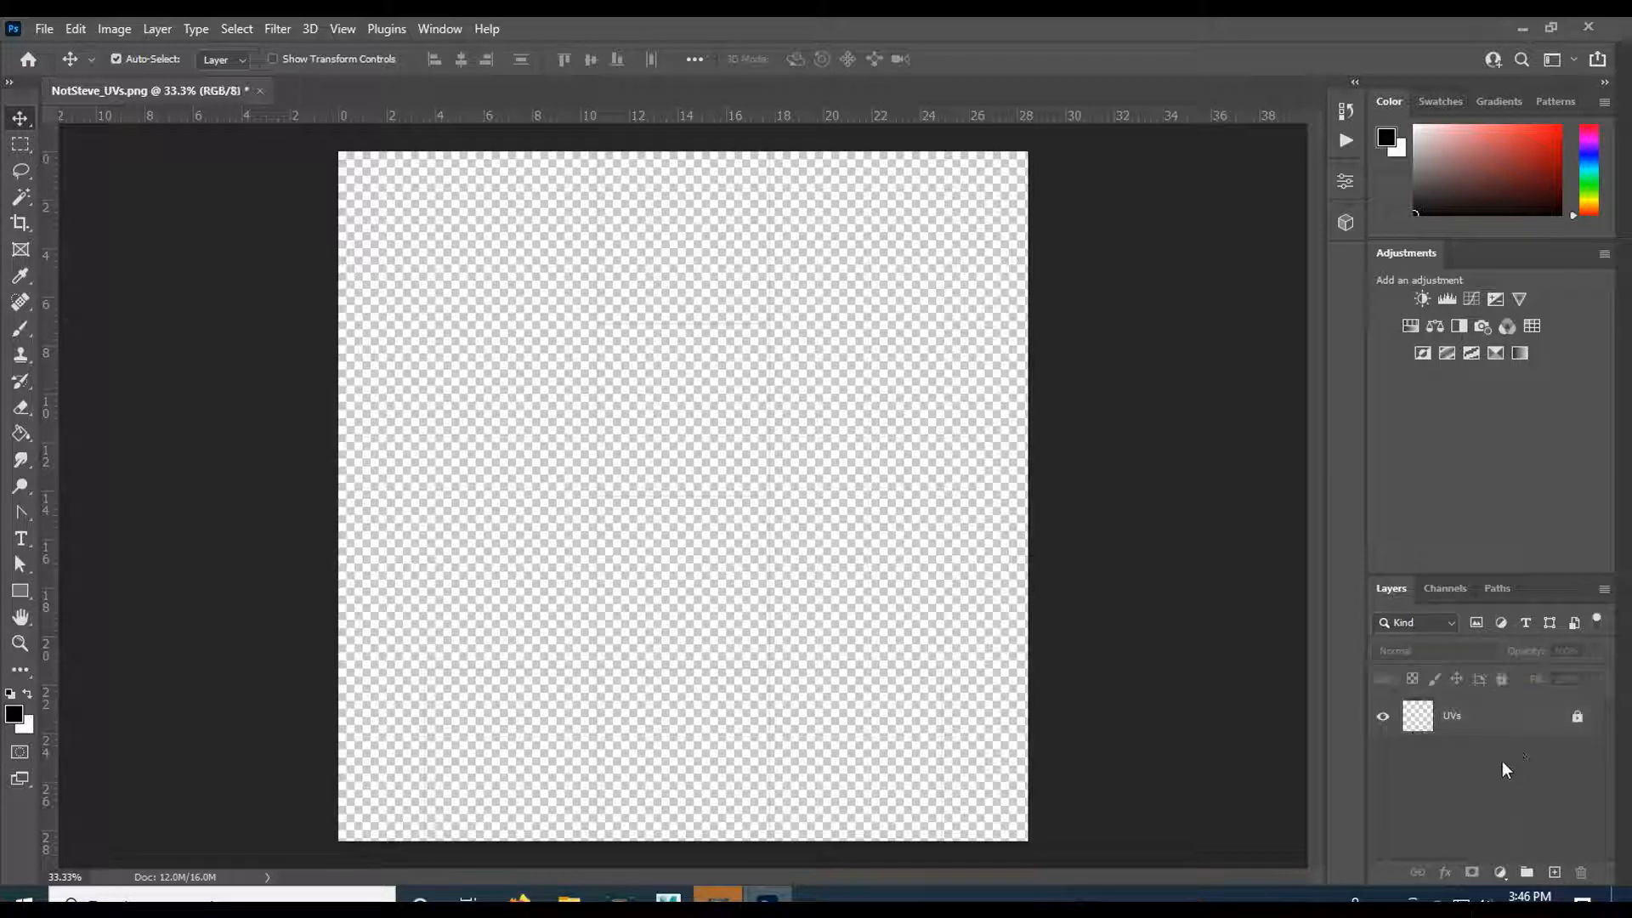
# - Add a dark reddish-brown solid color fill layer and place it below the UVs layer
pyautogui.click(1502, 874)
pyautogui.click(1501, 874)
pyautogui.click(1501, 874)
pyautogui.click(1497, 522)
pyautogui.moveTo(1268, 499)
pyautogui.mouseDown()
pyautogui.moveTo(1146, 663)
pyautogui.moveTo(1165, 583)
pyautogui.moveTo(1165, 666)
pyautogui.mouseUp()
pyautogui.click(1536, 470)
pyautogui.moveTo(1503, 727); pyautogui.dragTo(1515, 807)
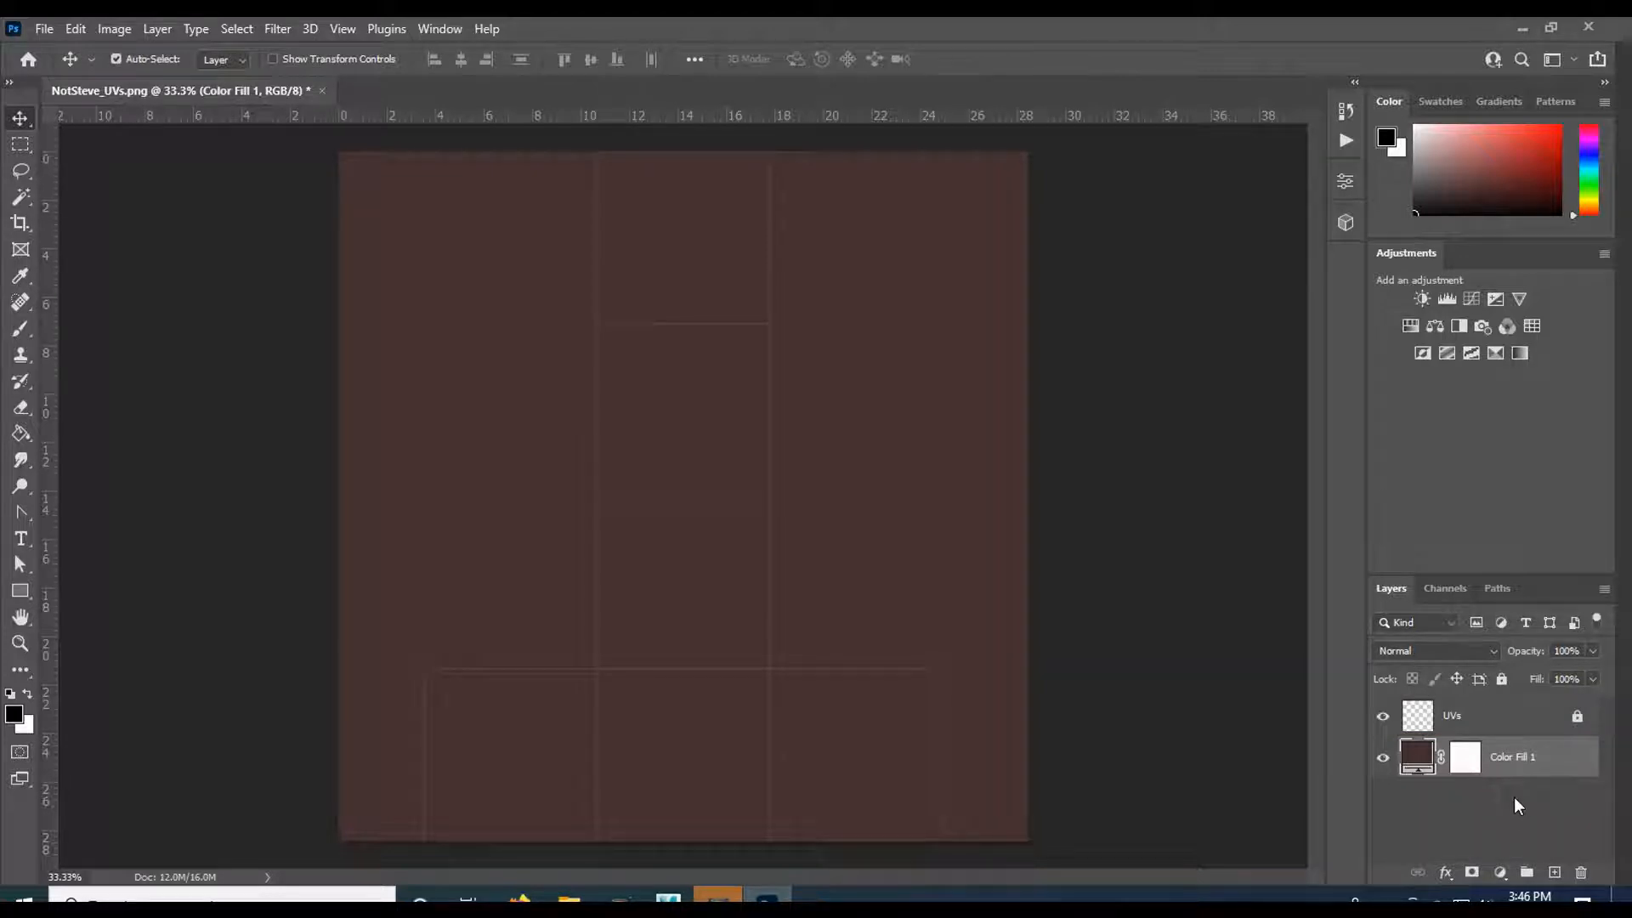
# - Rename the color fill layer as BackgroundColor and lock it completely
pyautogui.doubleClick(1511, 758)
pyautogui.write('BackgroundColor')
pyautogui.press('Return')
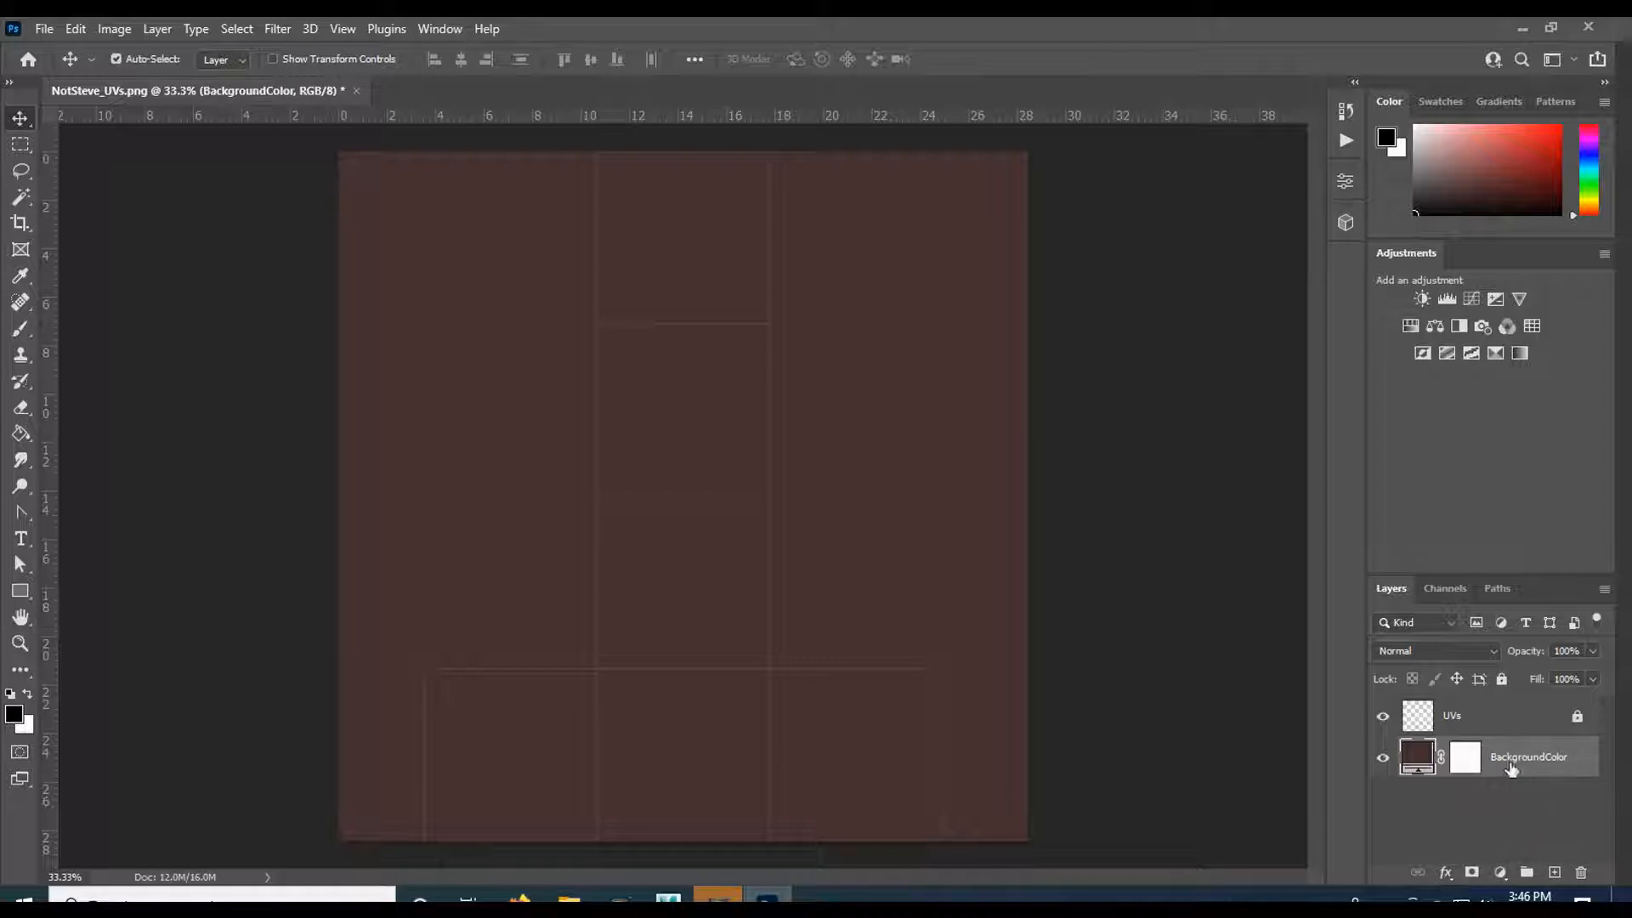
pyautogui.click(1505, 679)
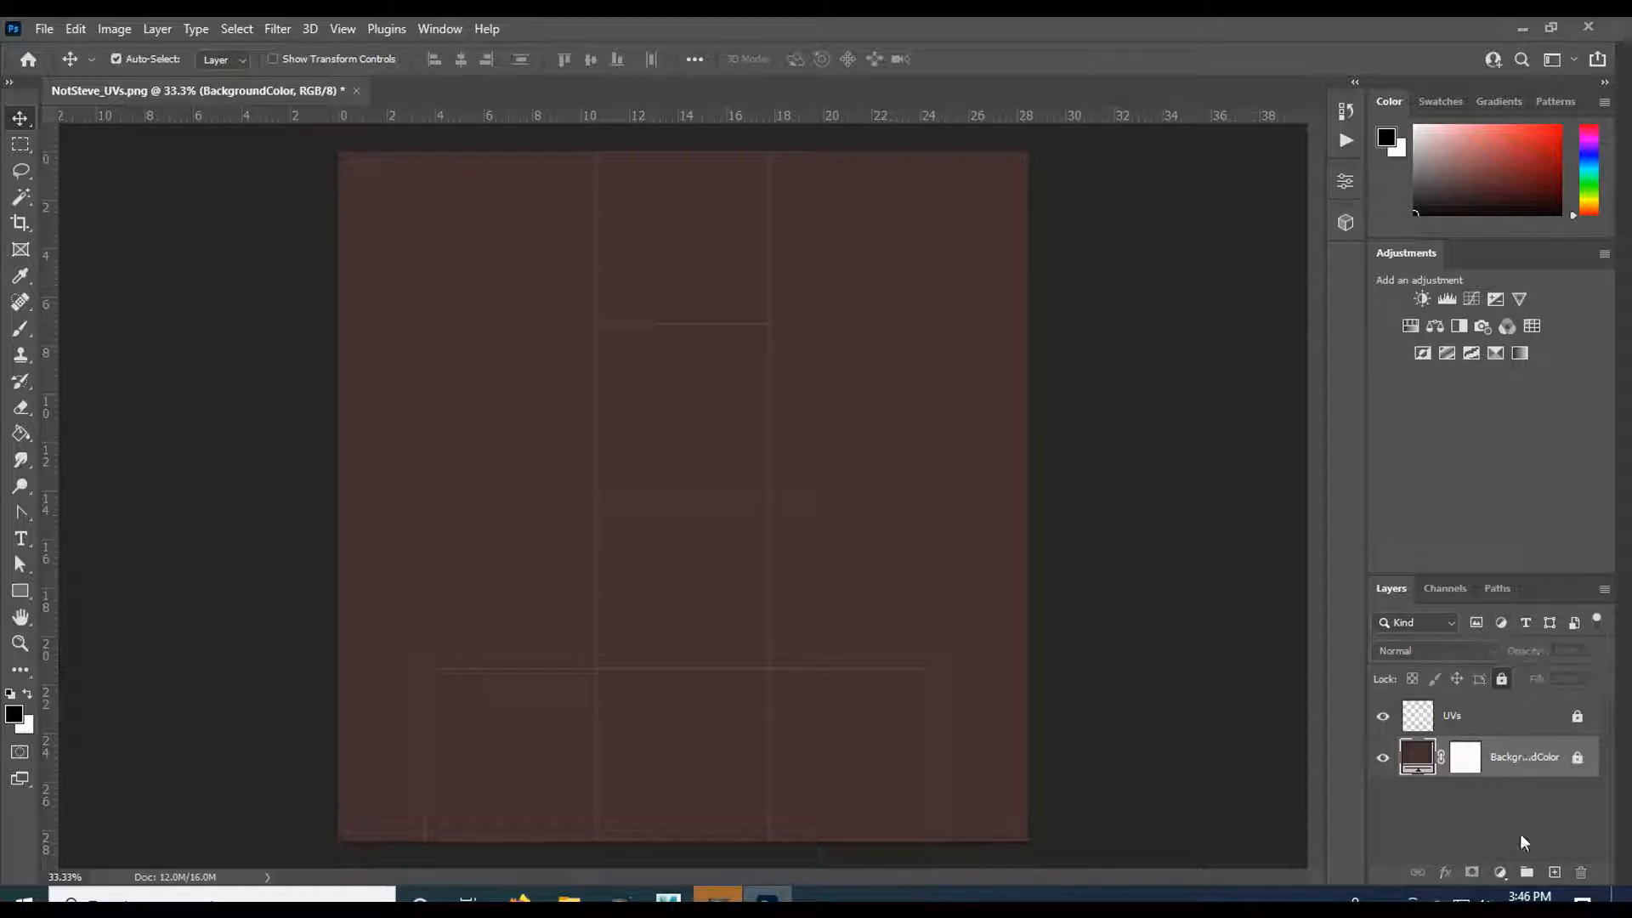
pyautogui.click(1496, 835)
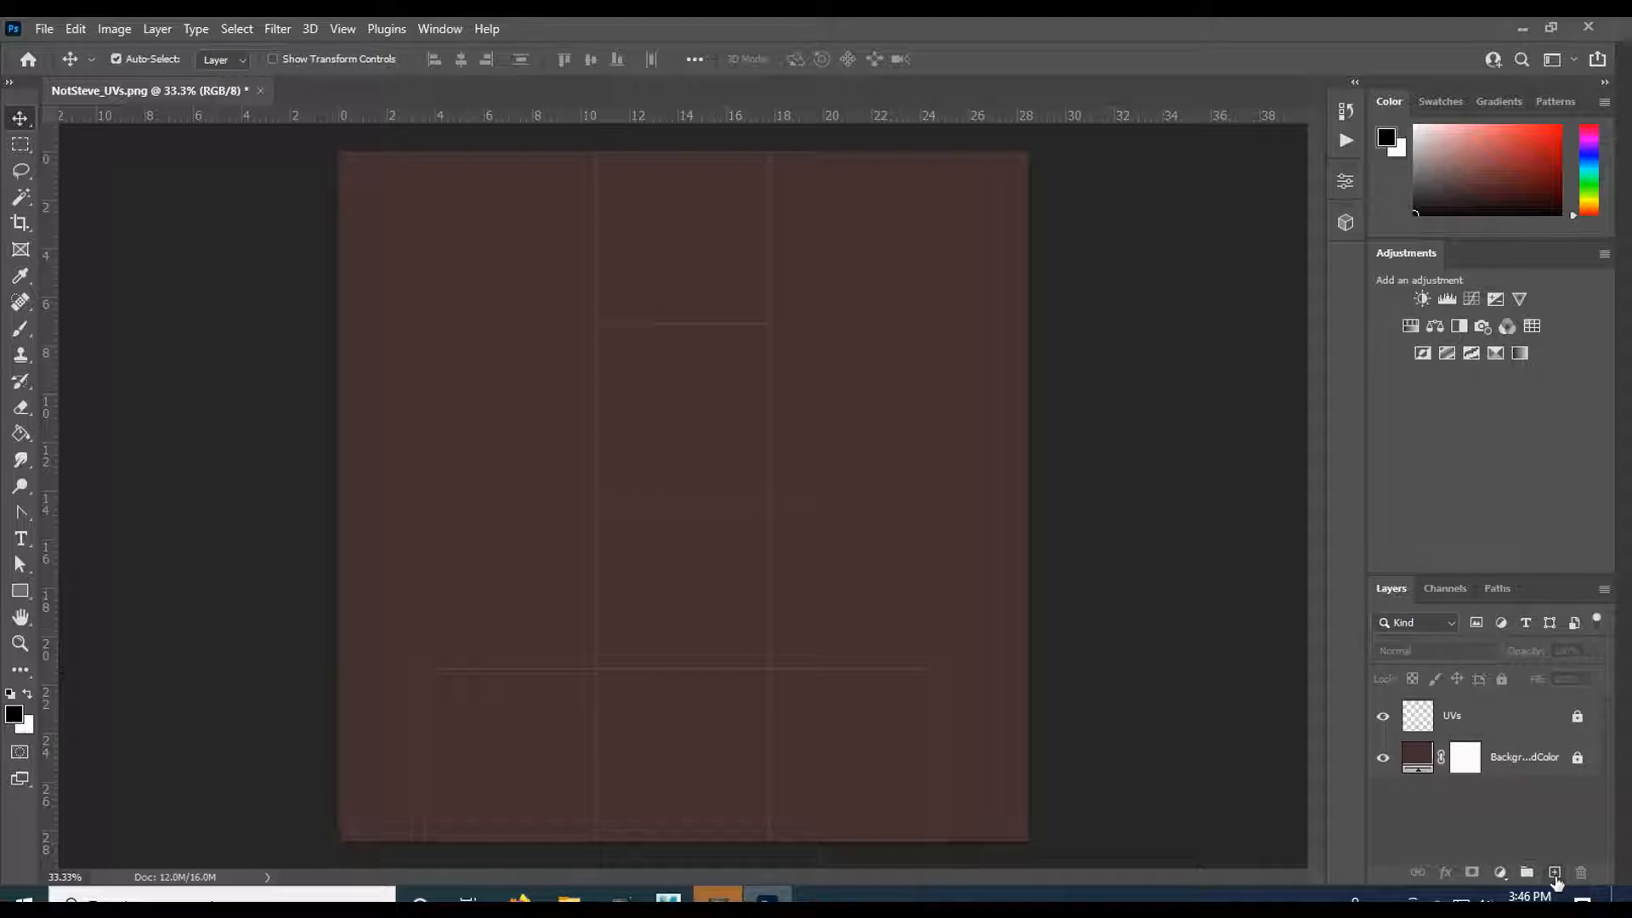
# - Add a new layer between UVs and BackgroundColor and name it Face
pyautogui.click(1498, 727)
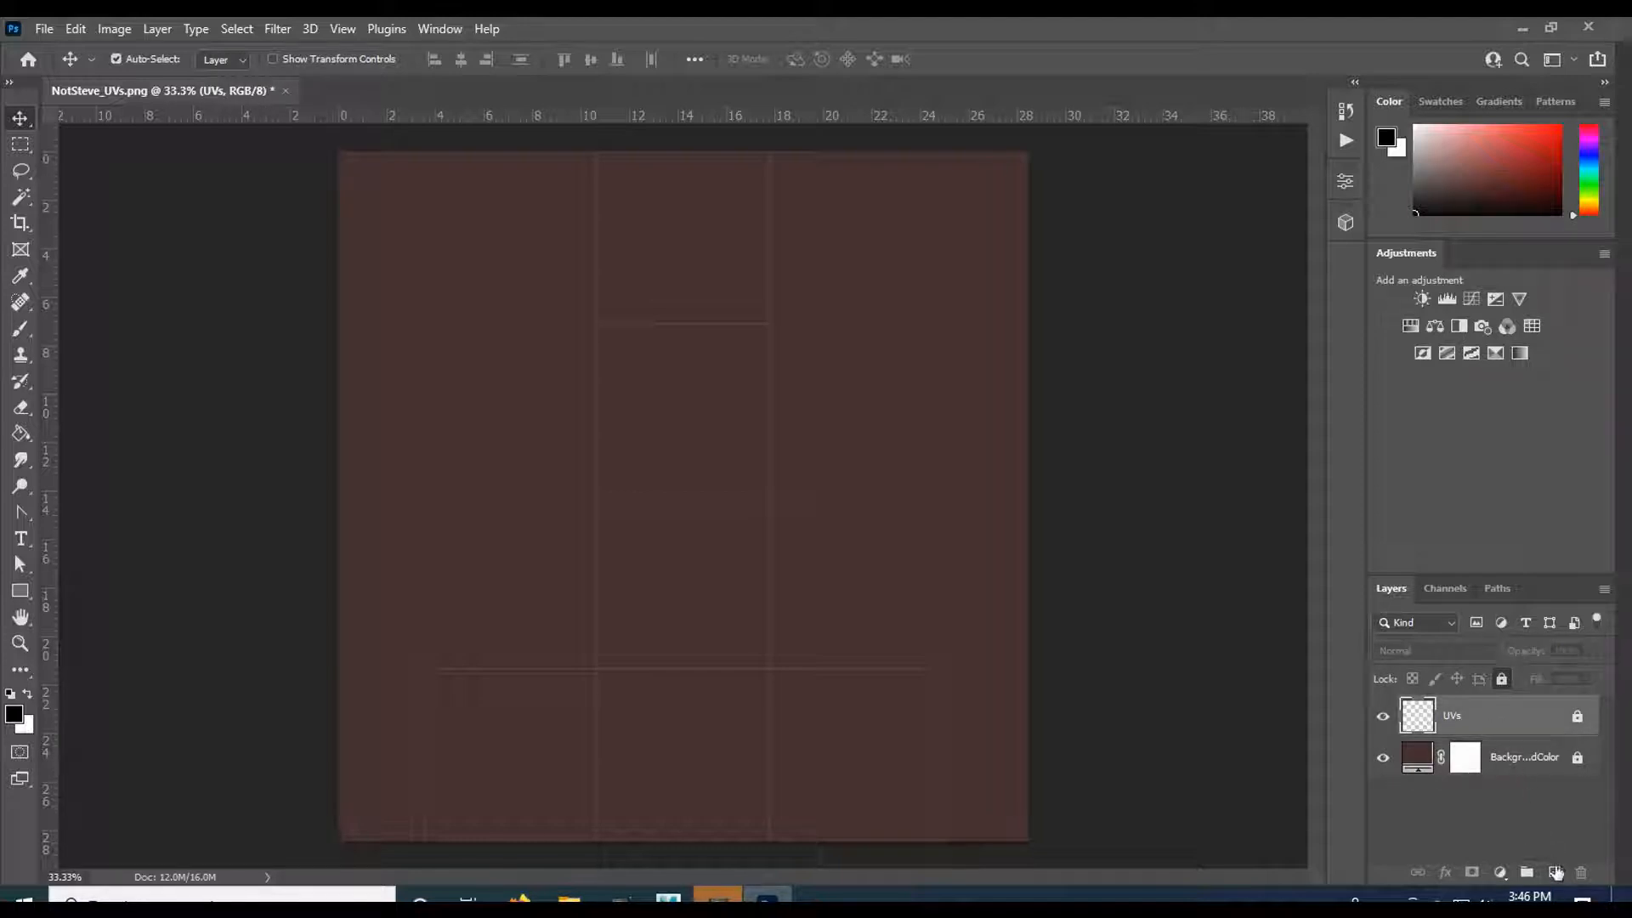
pyautogui.click(1555, 873)
pyautogui.moveTo(1483, 721); pyautogui.dragTo(1462, 769)
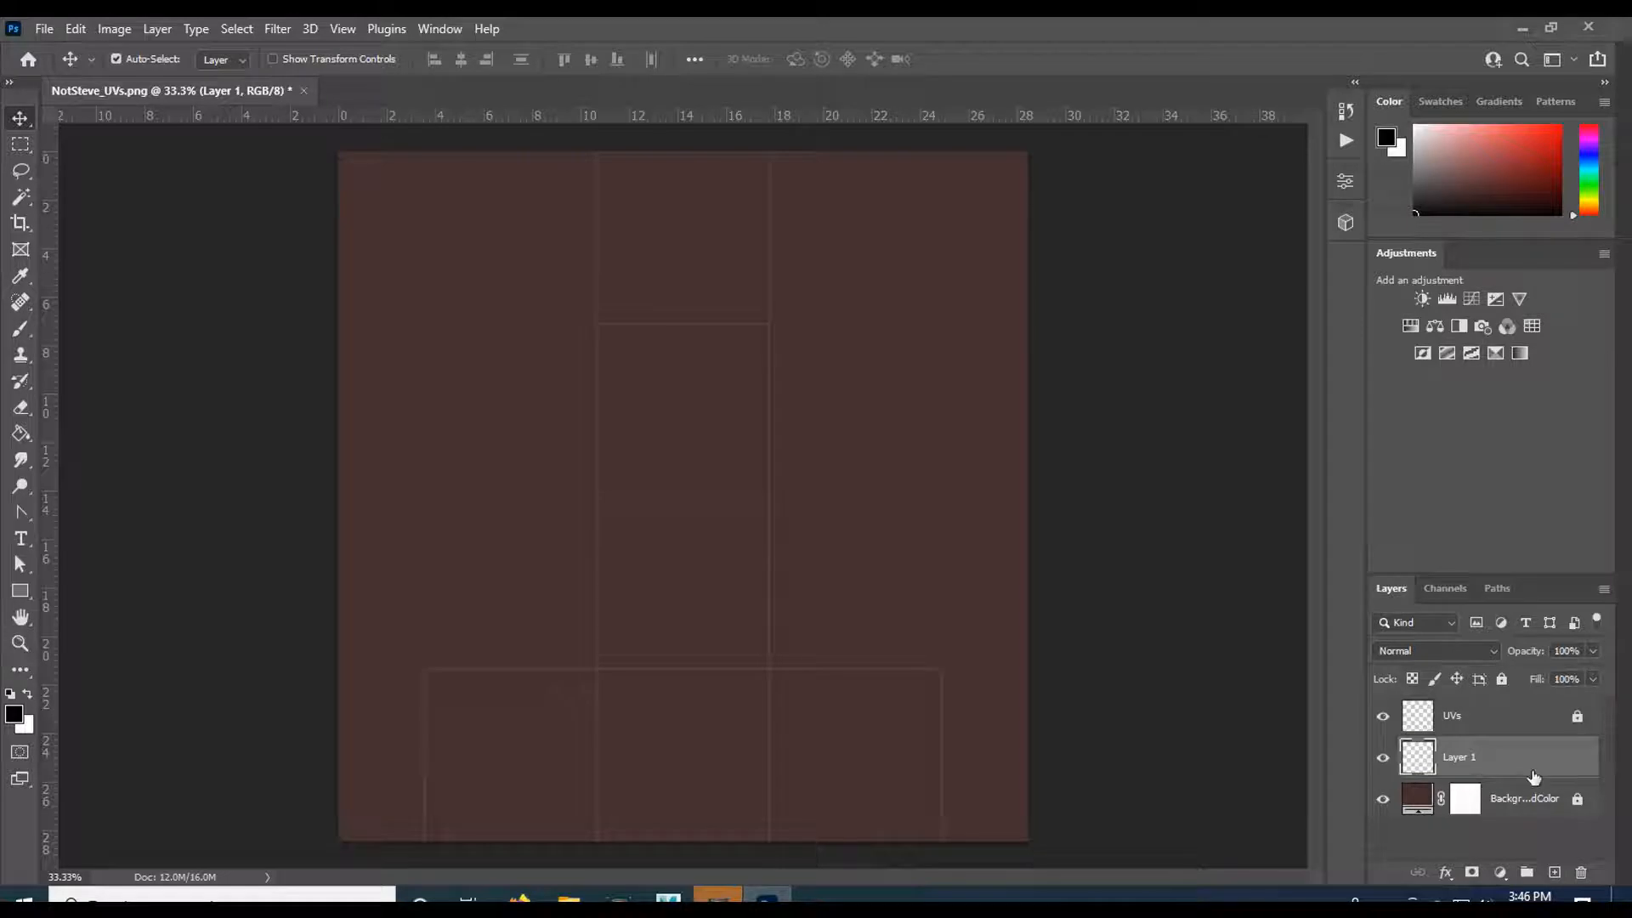
pyautogui.doubleClick(1461, 757)
pyautogui.write('Face')
pyautogui.press('Return')
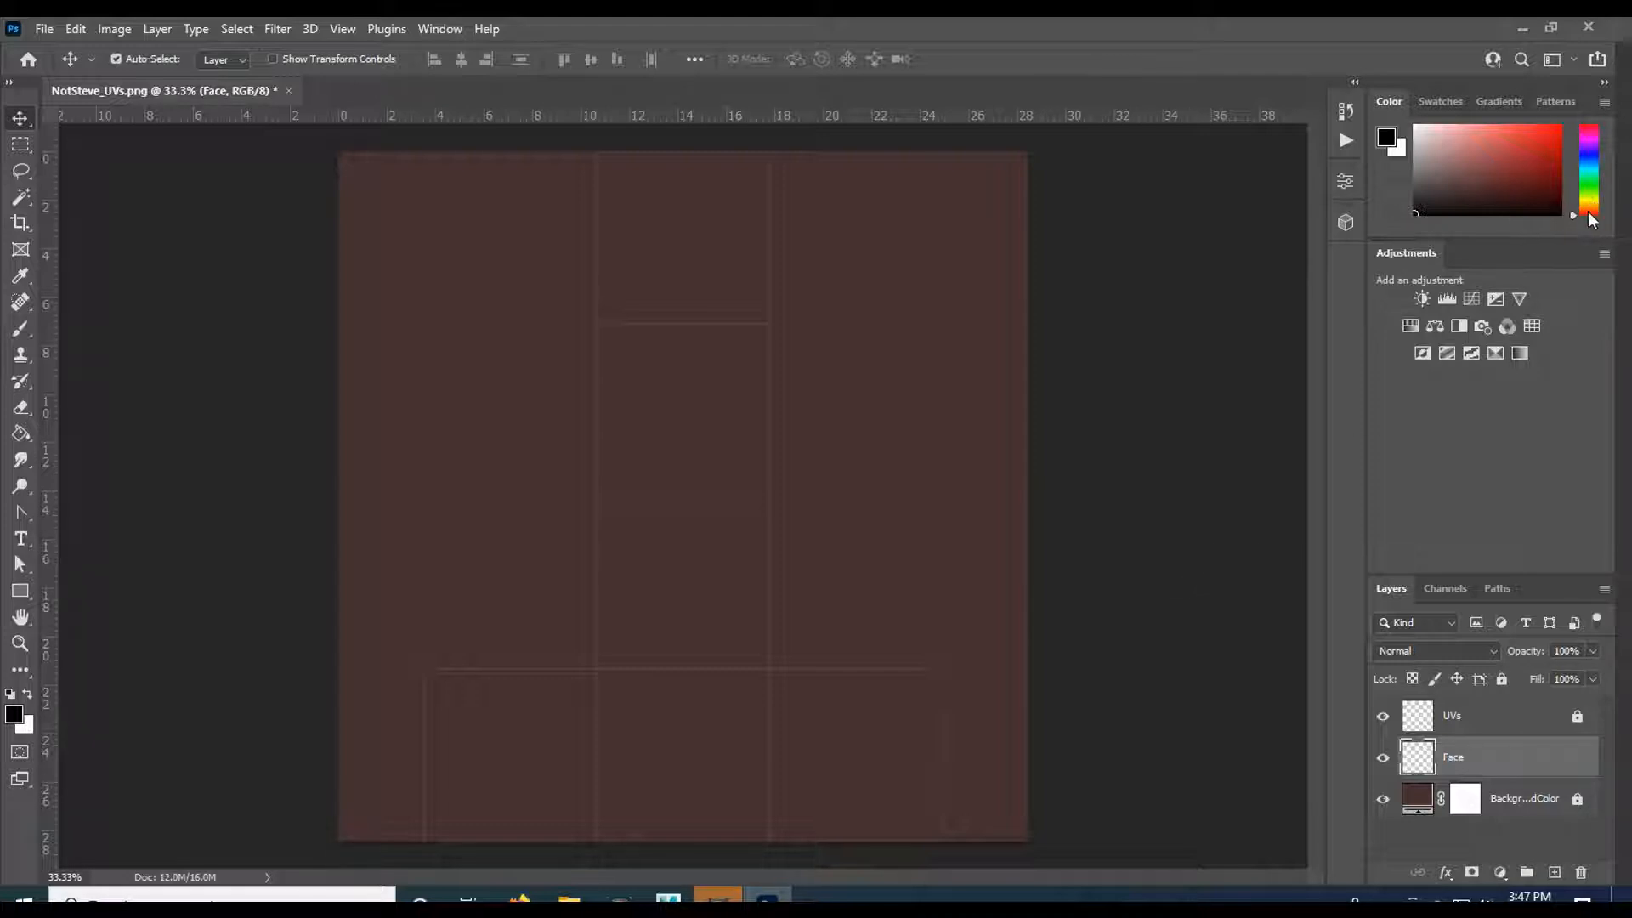
# - Set the foreground color to golden yellow and the brush to hard round, 161 px at 100% hardness, leaving no test stroke
pyautogui.moveTo(1580, 219); pyautogui.dragTo(1581, 201)
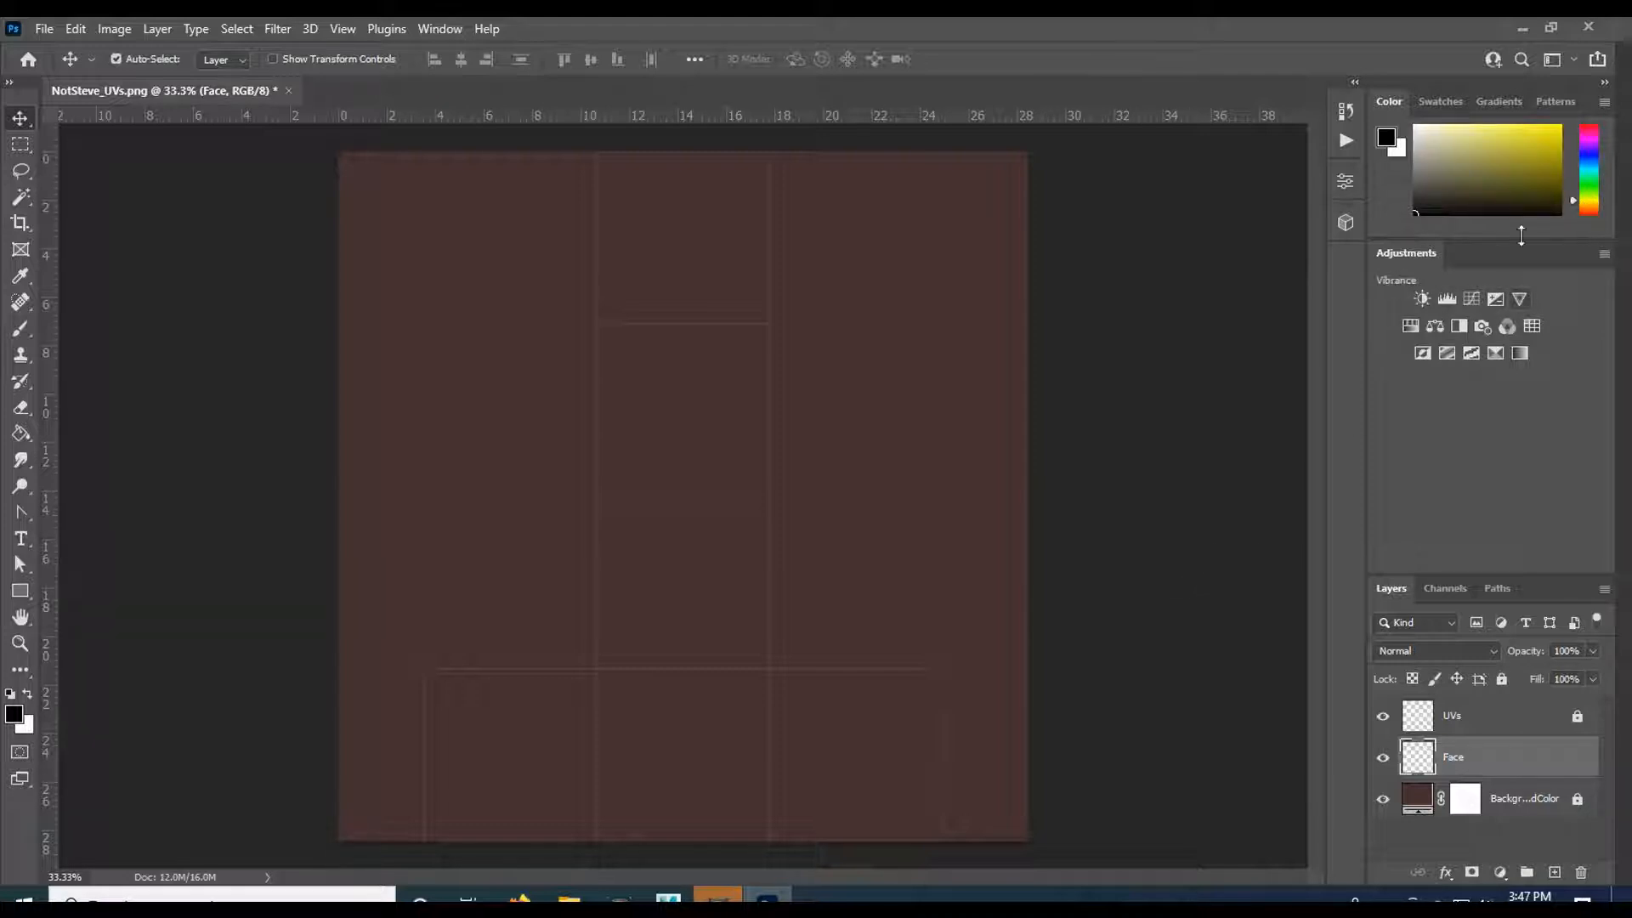
pyautogui.click(1491, 140)
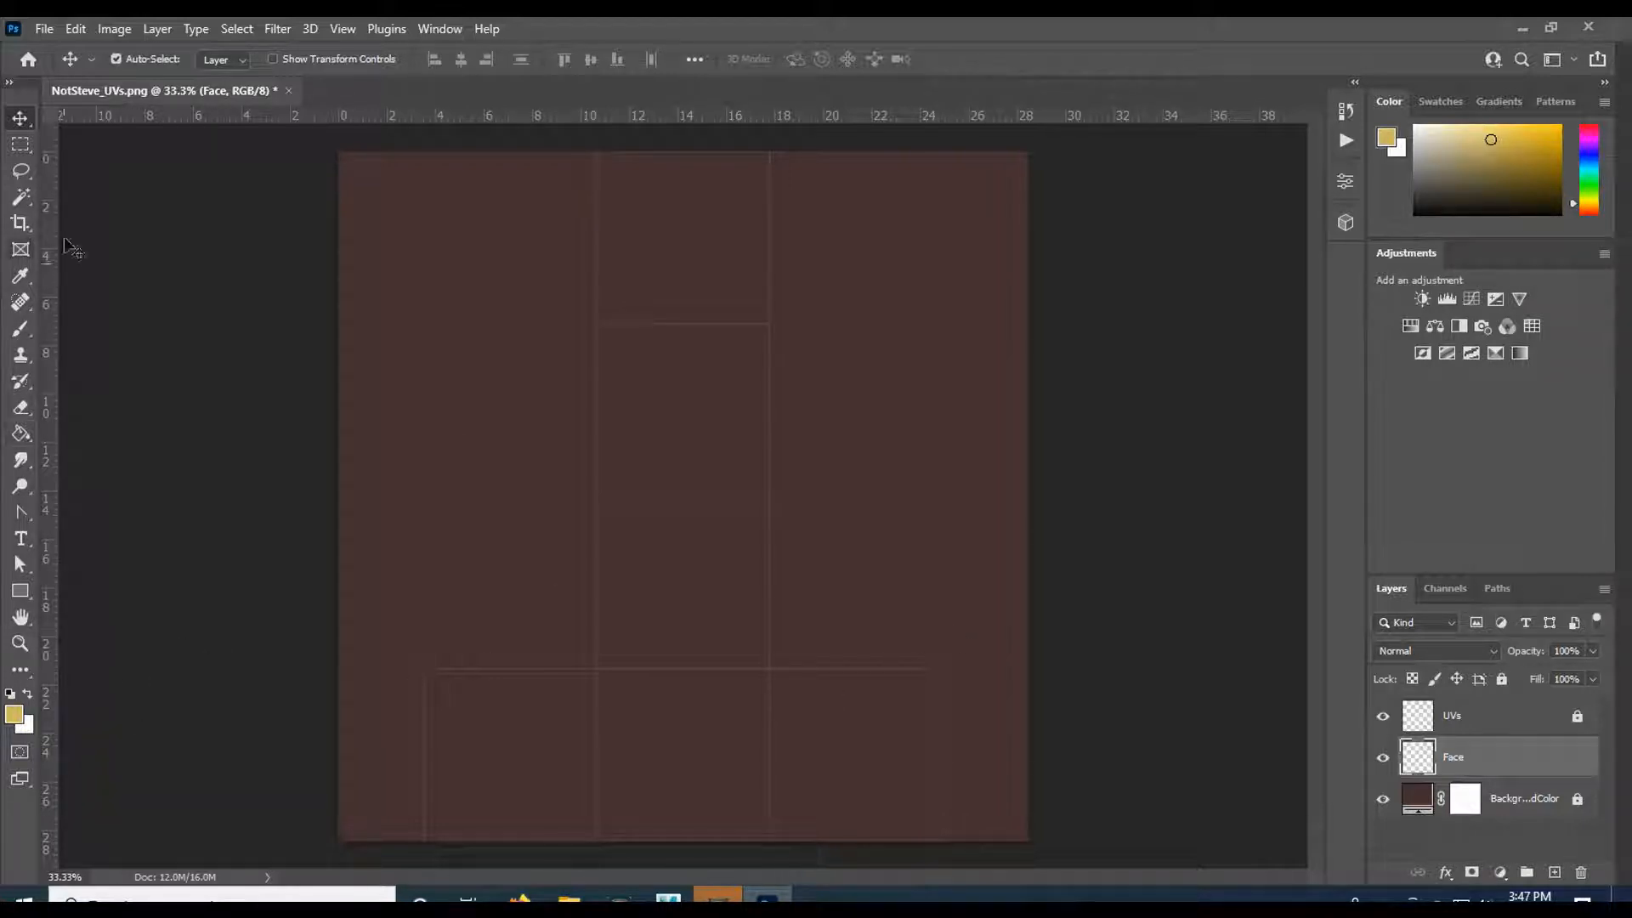
pyautogui.click(22, 330)
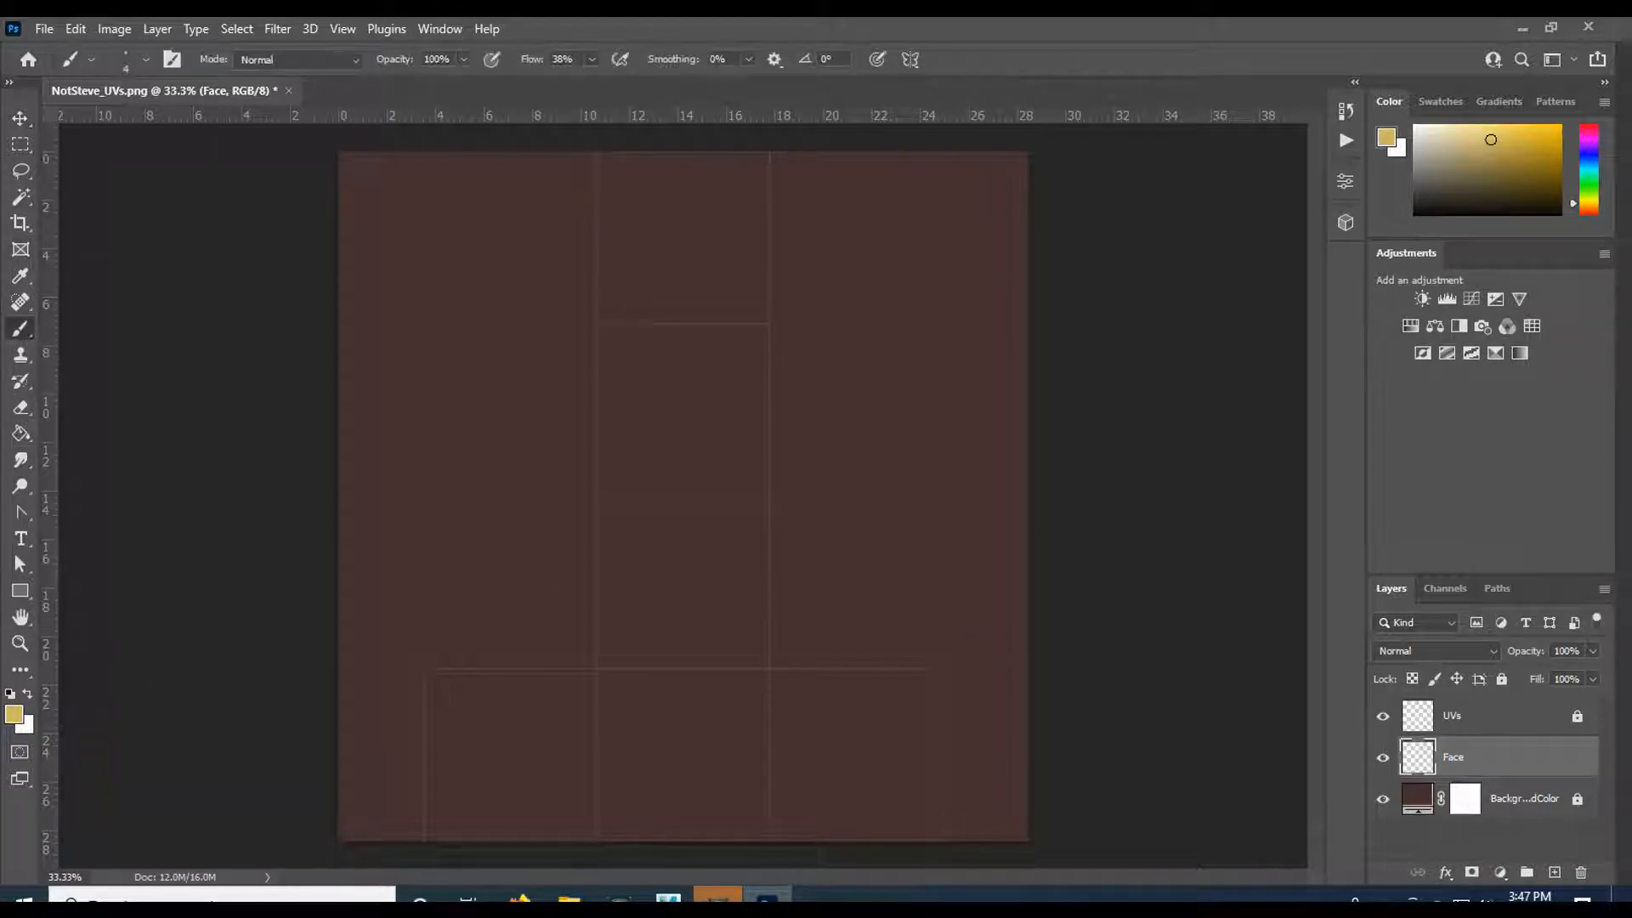
pyautogui.rightClick(526, 461)
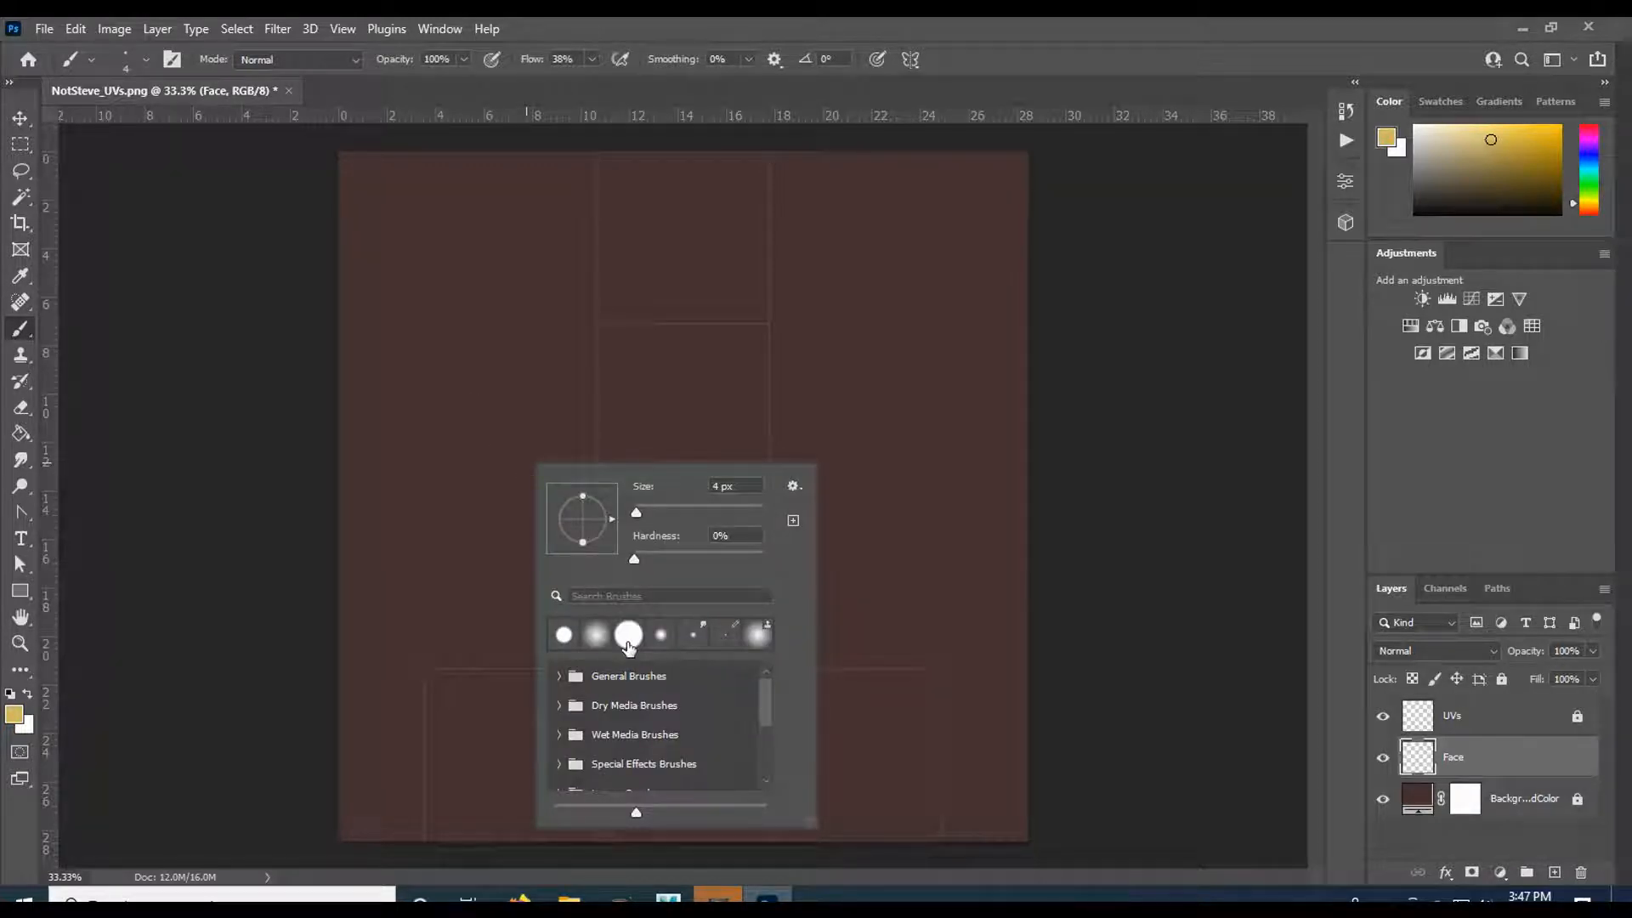
pyautogui.click(629, 646)
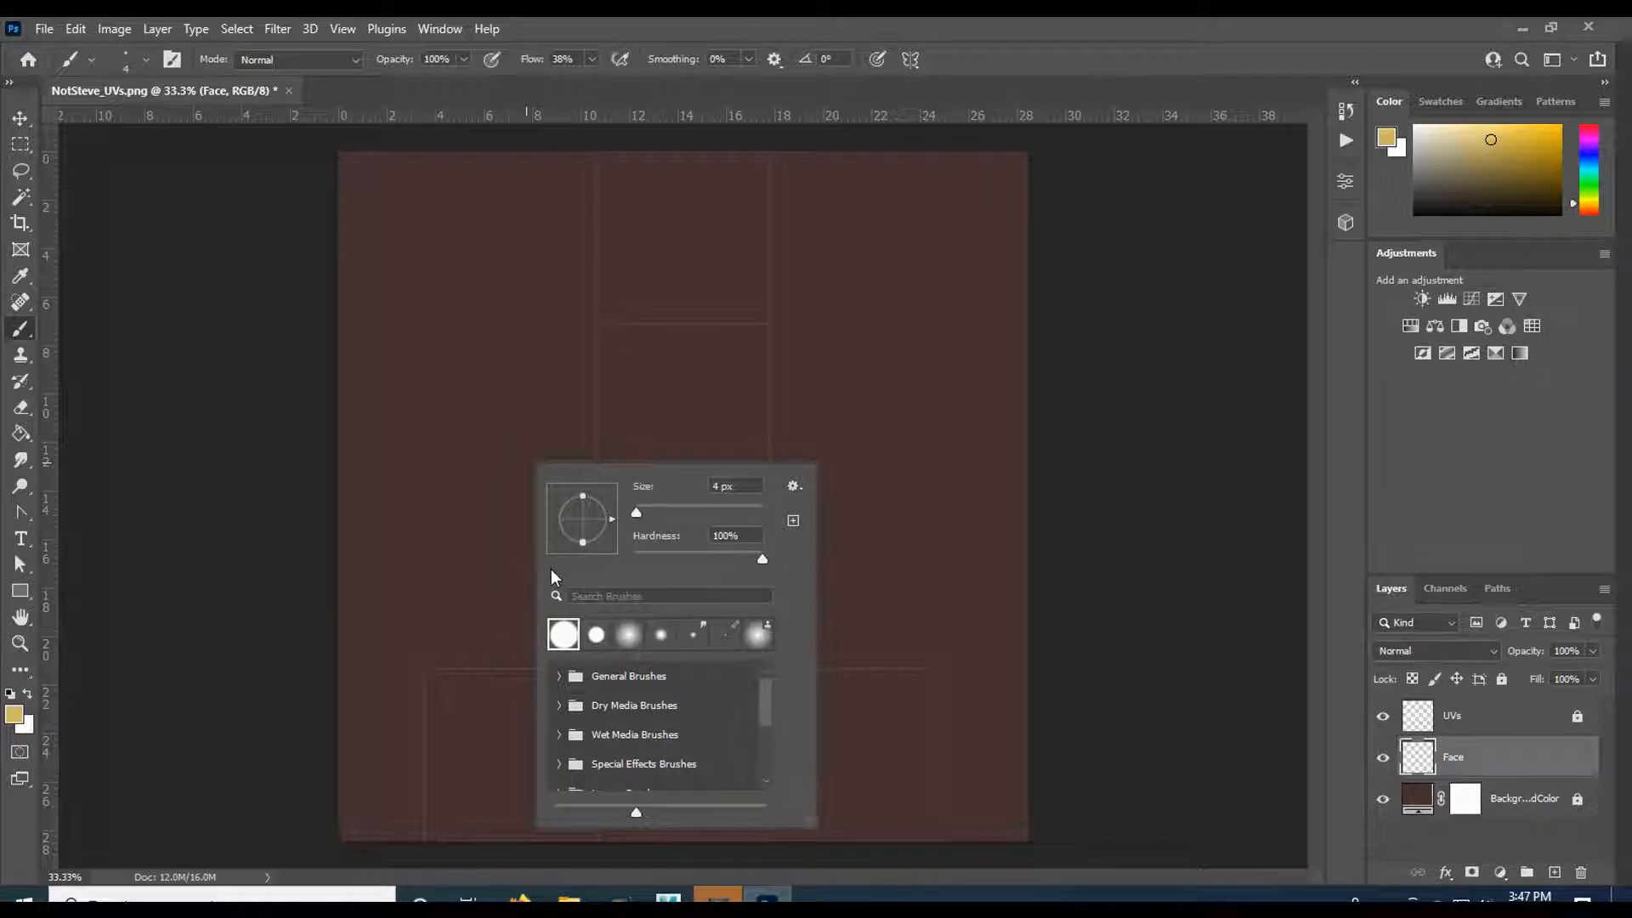
pyautogui.click(636, 638)
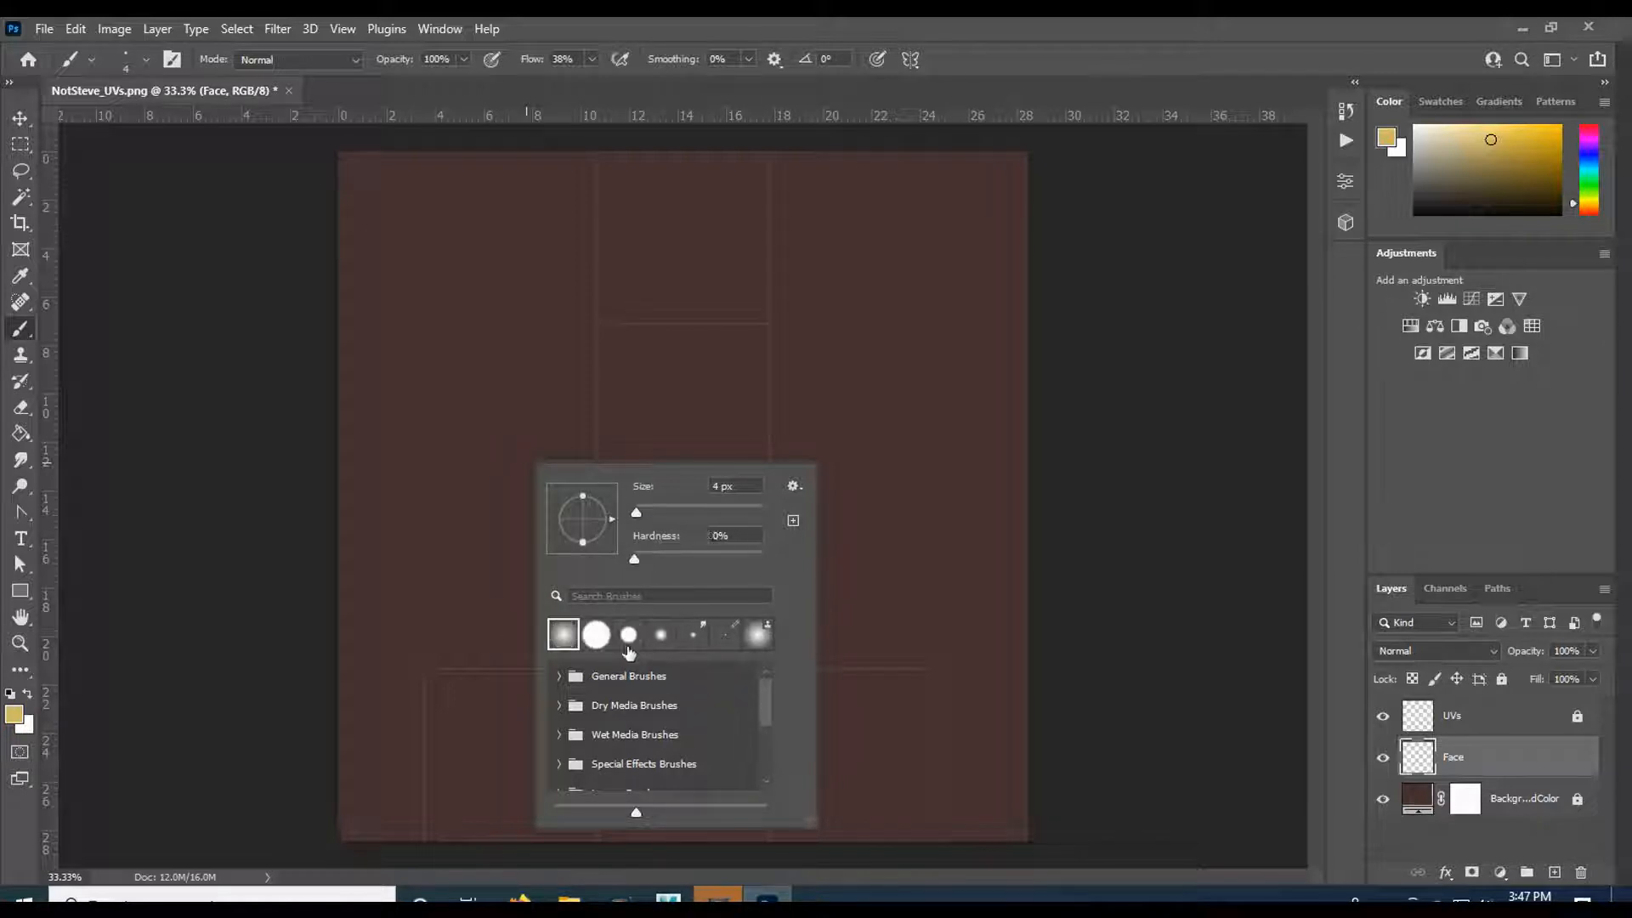
pyautogui.moveTo(634, 558); pyautogui.dragTo(798, 566)
pyautogui.click(626, 636)
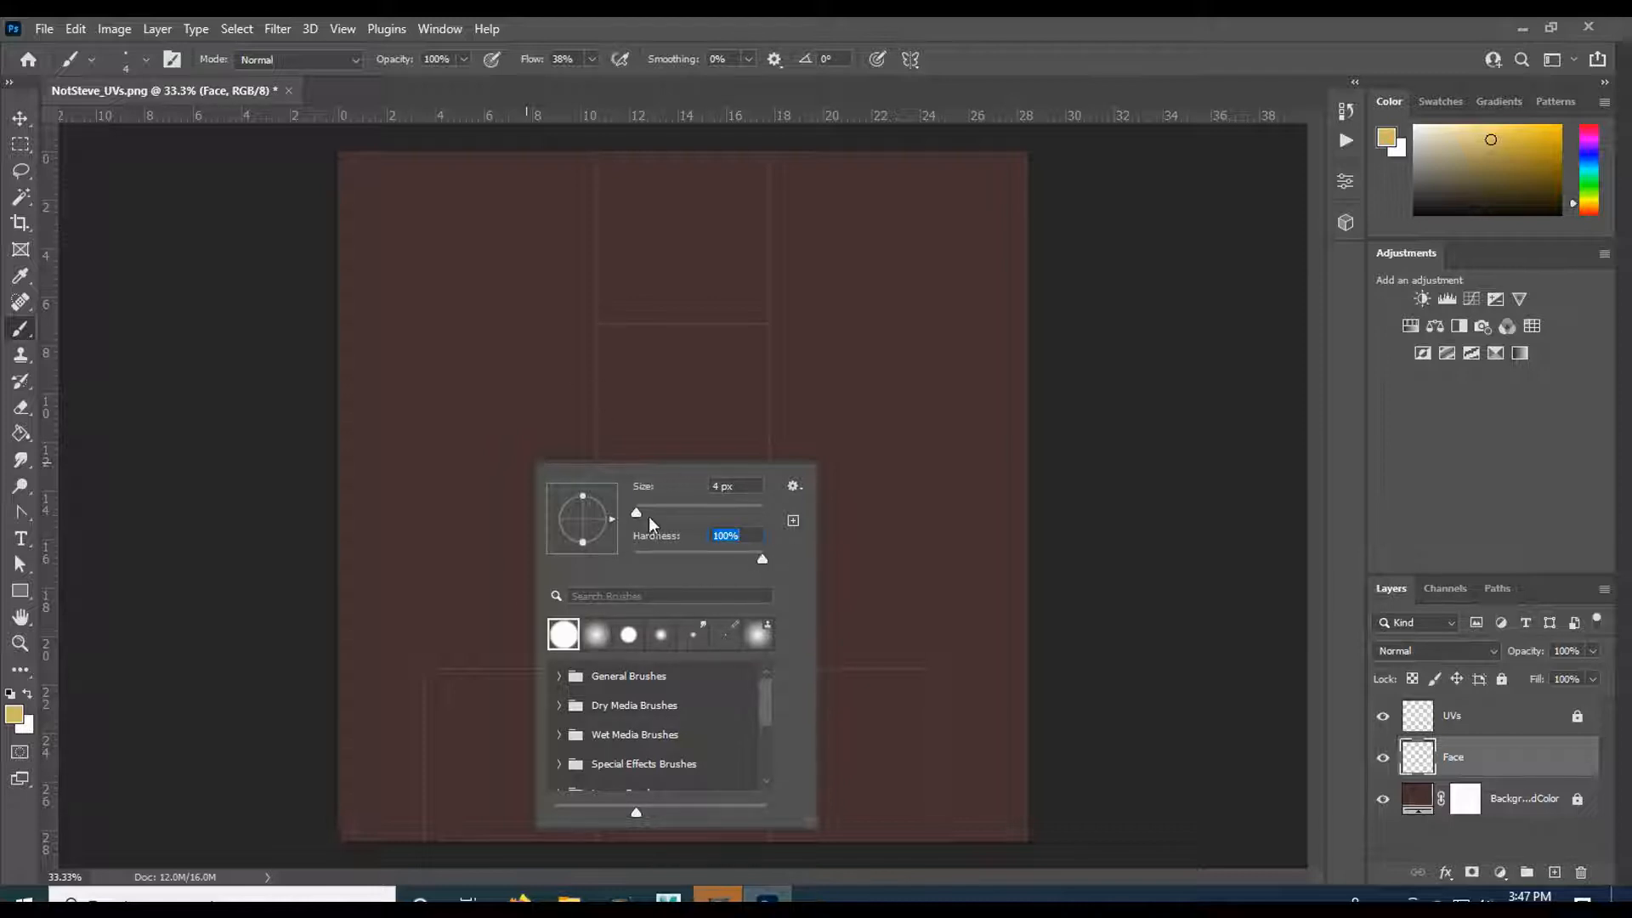
pyautogui.moveTo(636, 513); pyautogui.dragTo(653, 513)
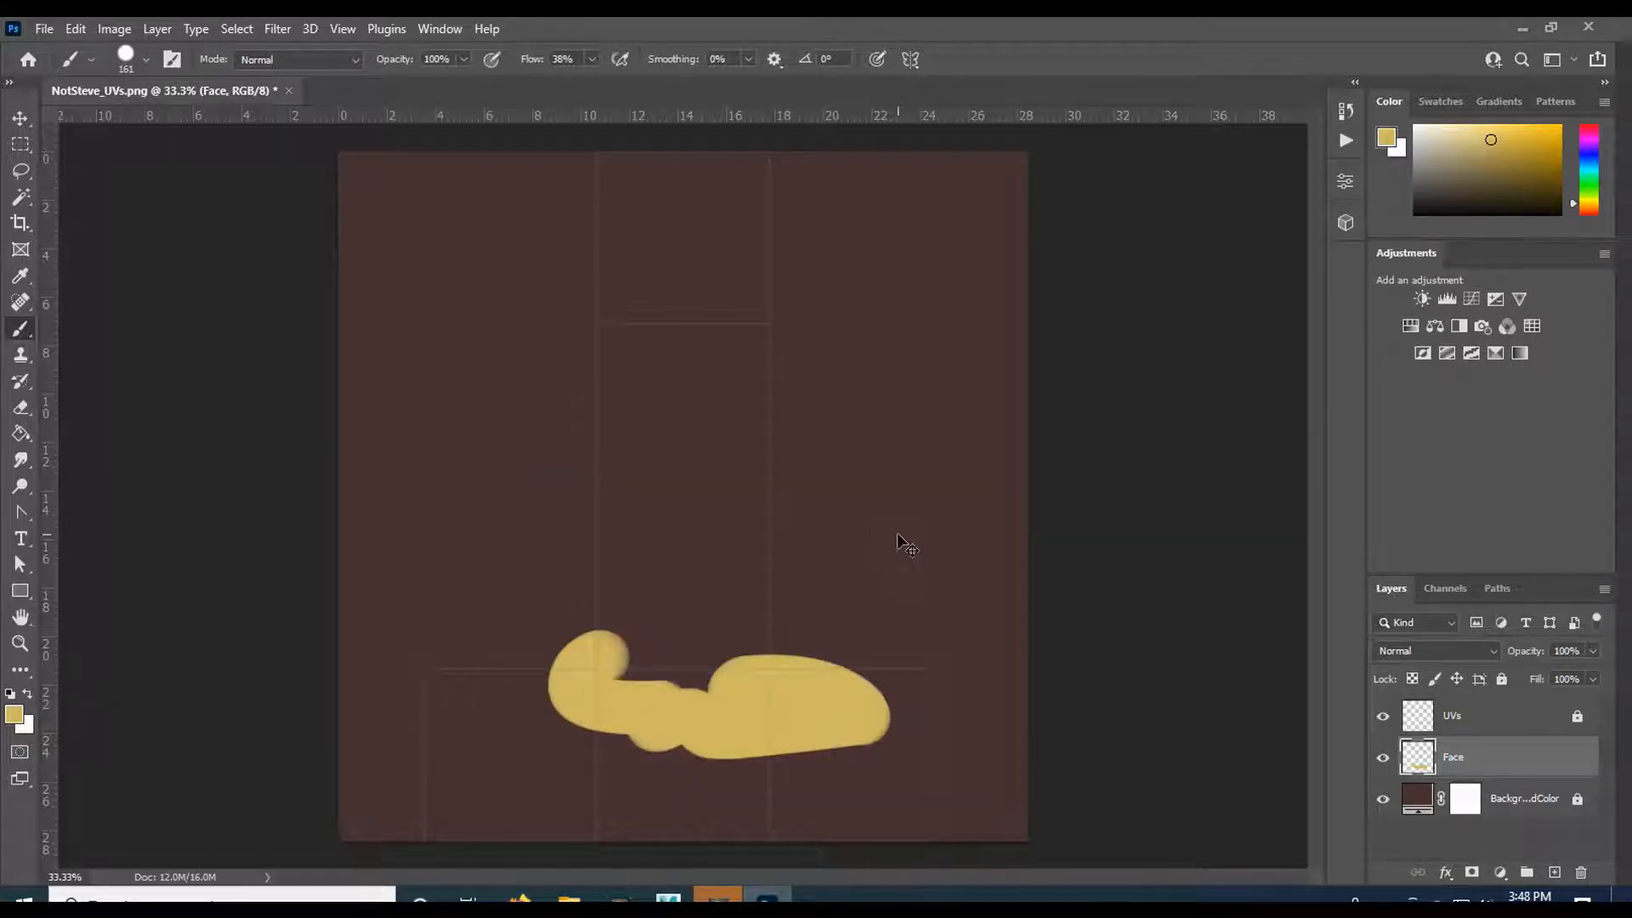
pyautogui.hotkey('ctrl', 'z')
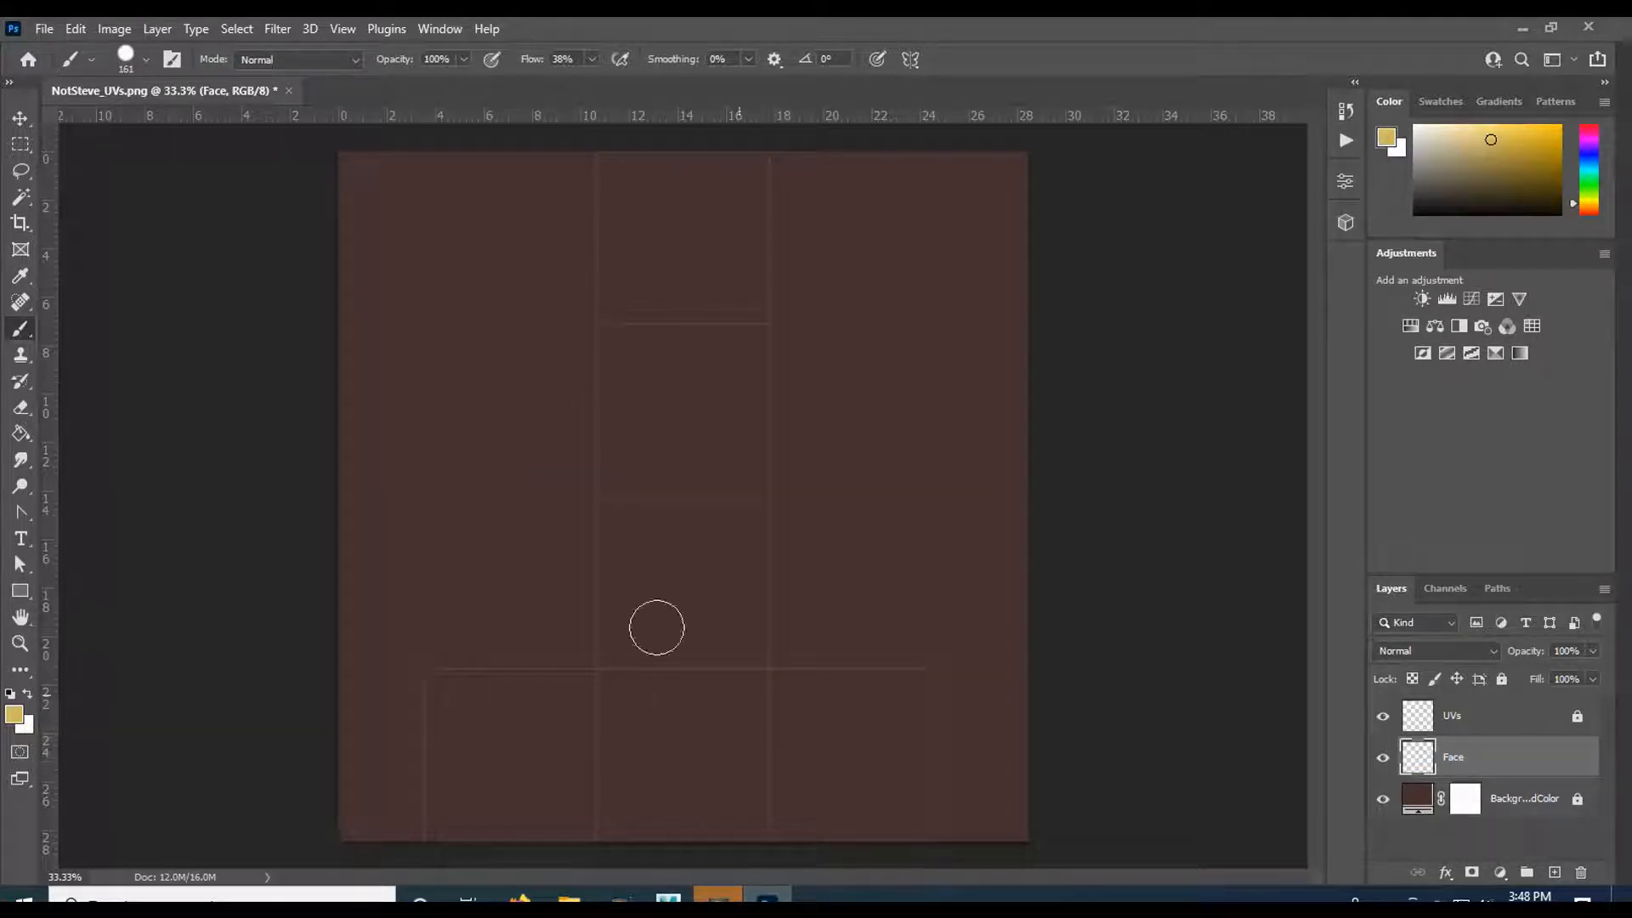
# - Switch to Maya and select the head's front face to locate its square in the full UV layout
pyautogui.moveTo(668, 899)
pyautogui.click(742, 818)
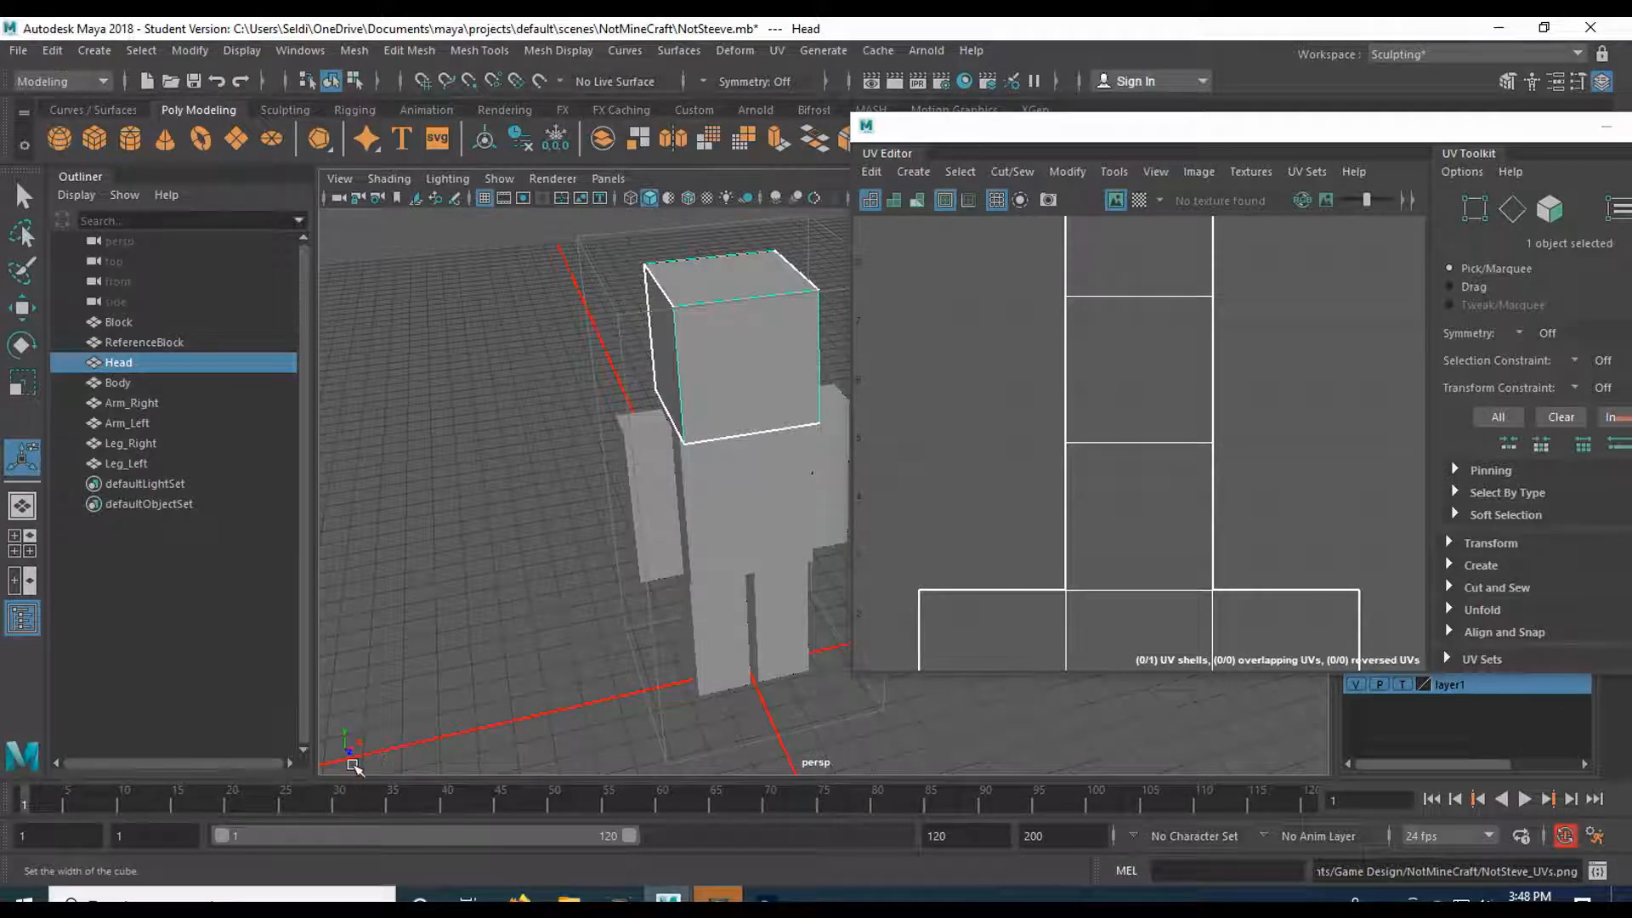
pyautogui.scroll(-5, 1159, 437)
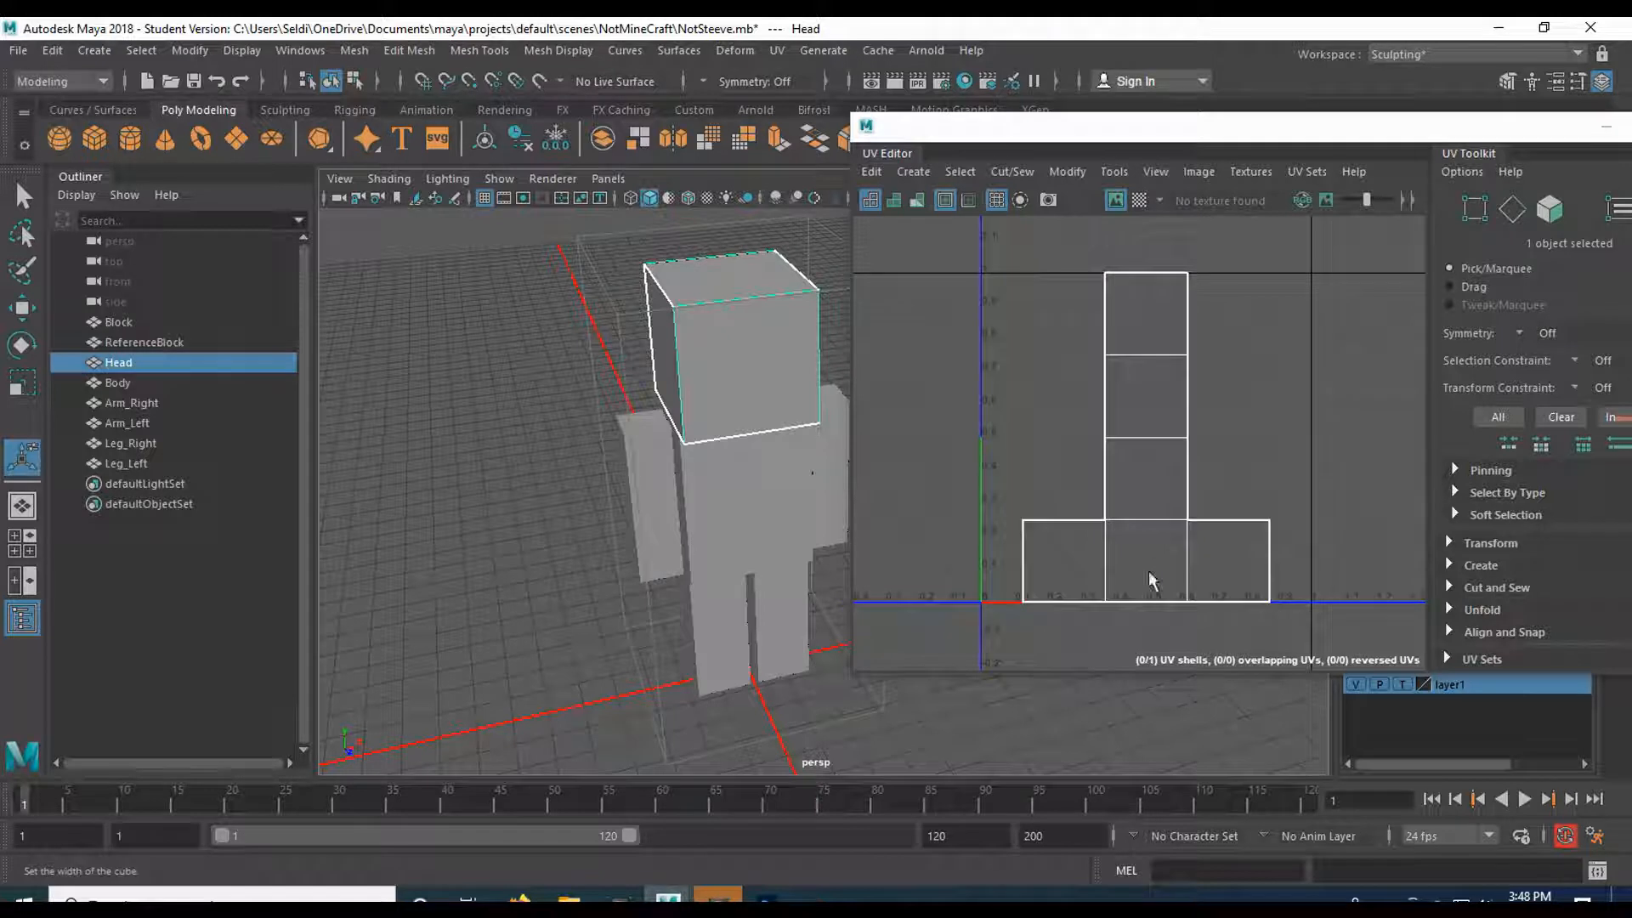
pyautogui.rightClick(740, 370)
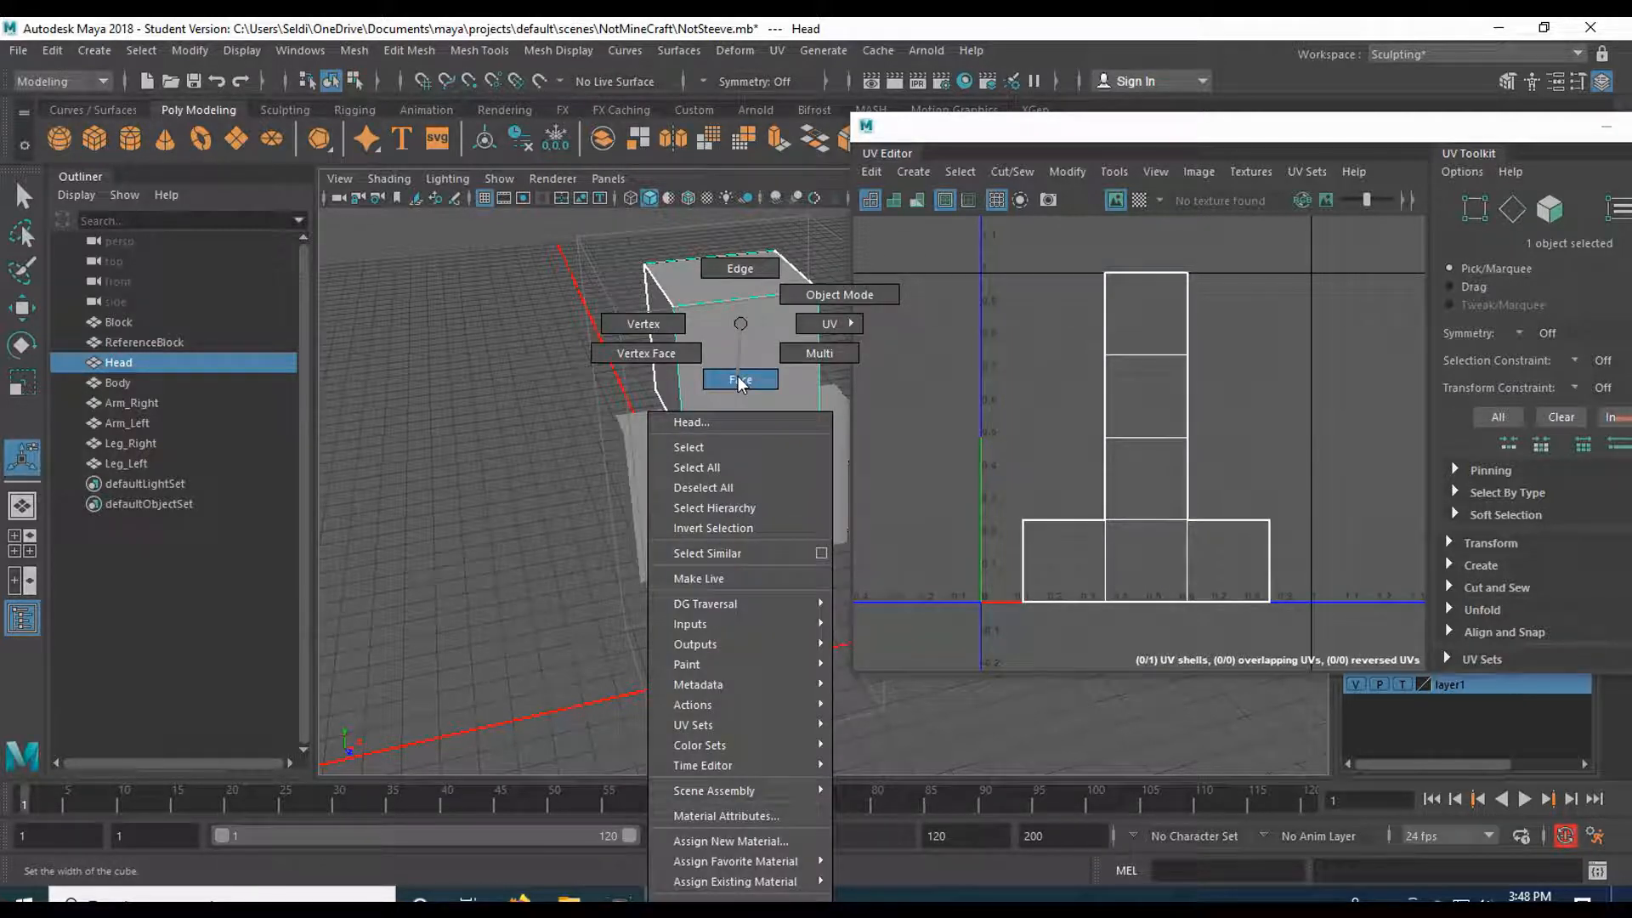
pyautogui.click(739, 377)
pyautogui.click(763, 340)
pyautogui.click(765, 342)
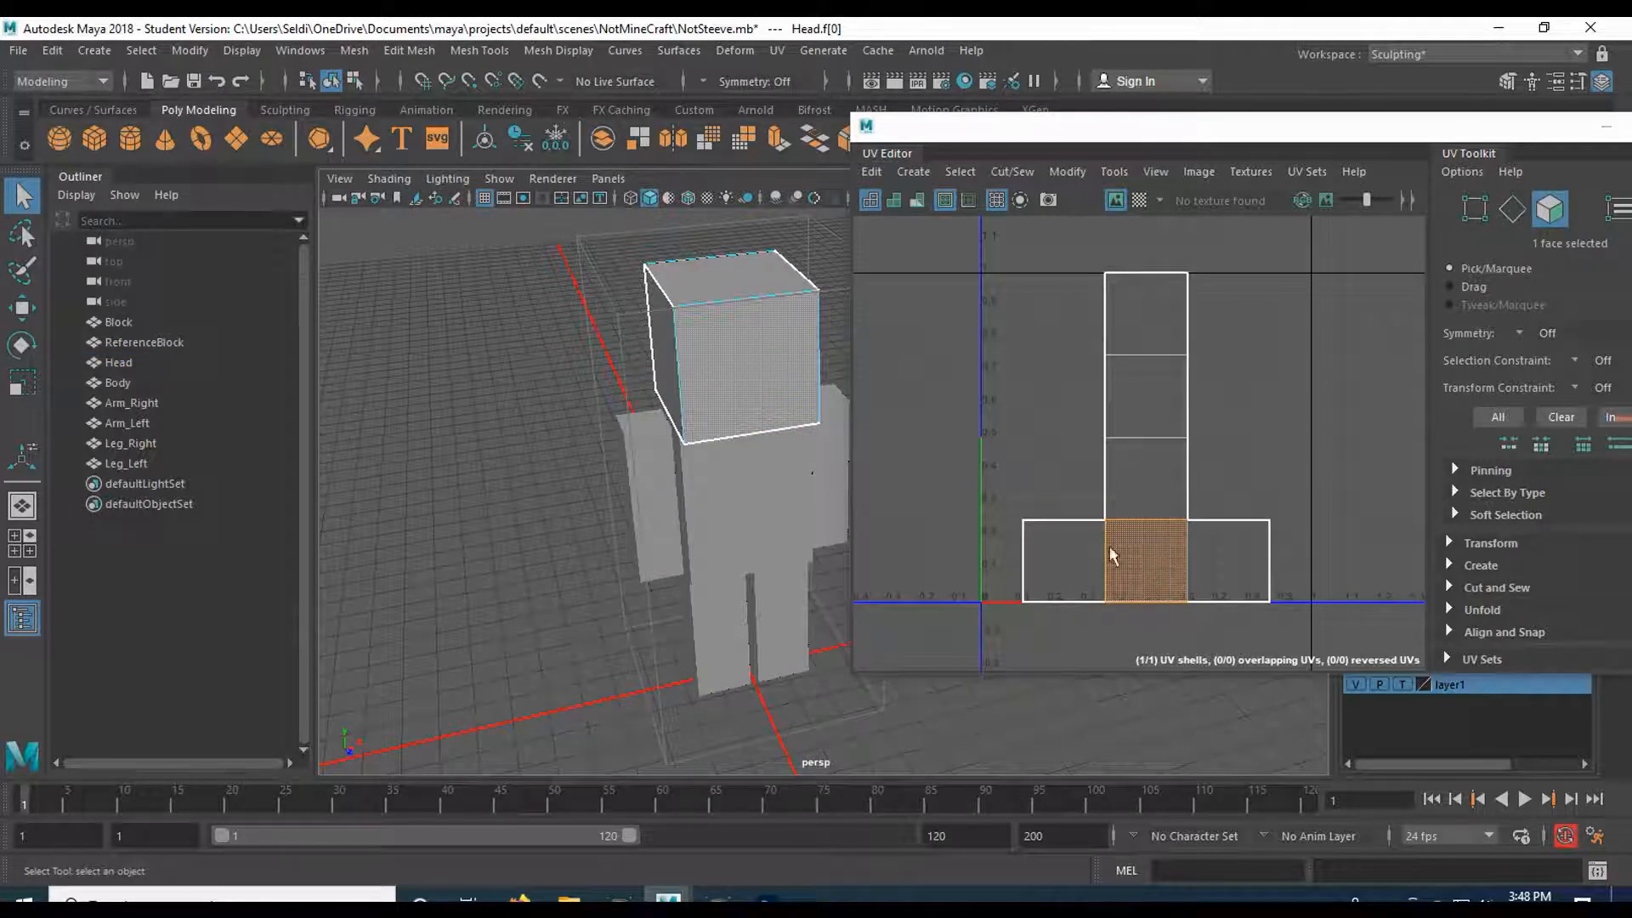
# - Select the side squares and the squares up the vertical UV strip in turn to see which head faces they map to
pyautogui.click(1064, 553)
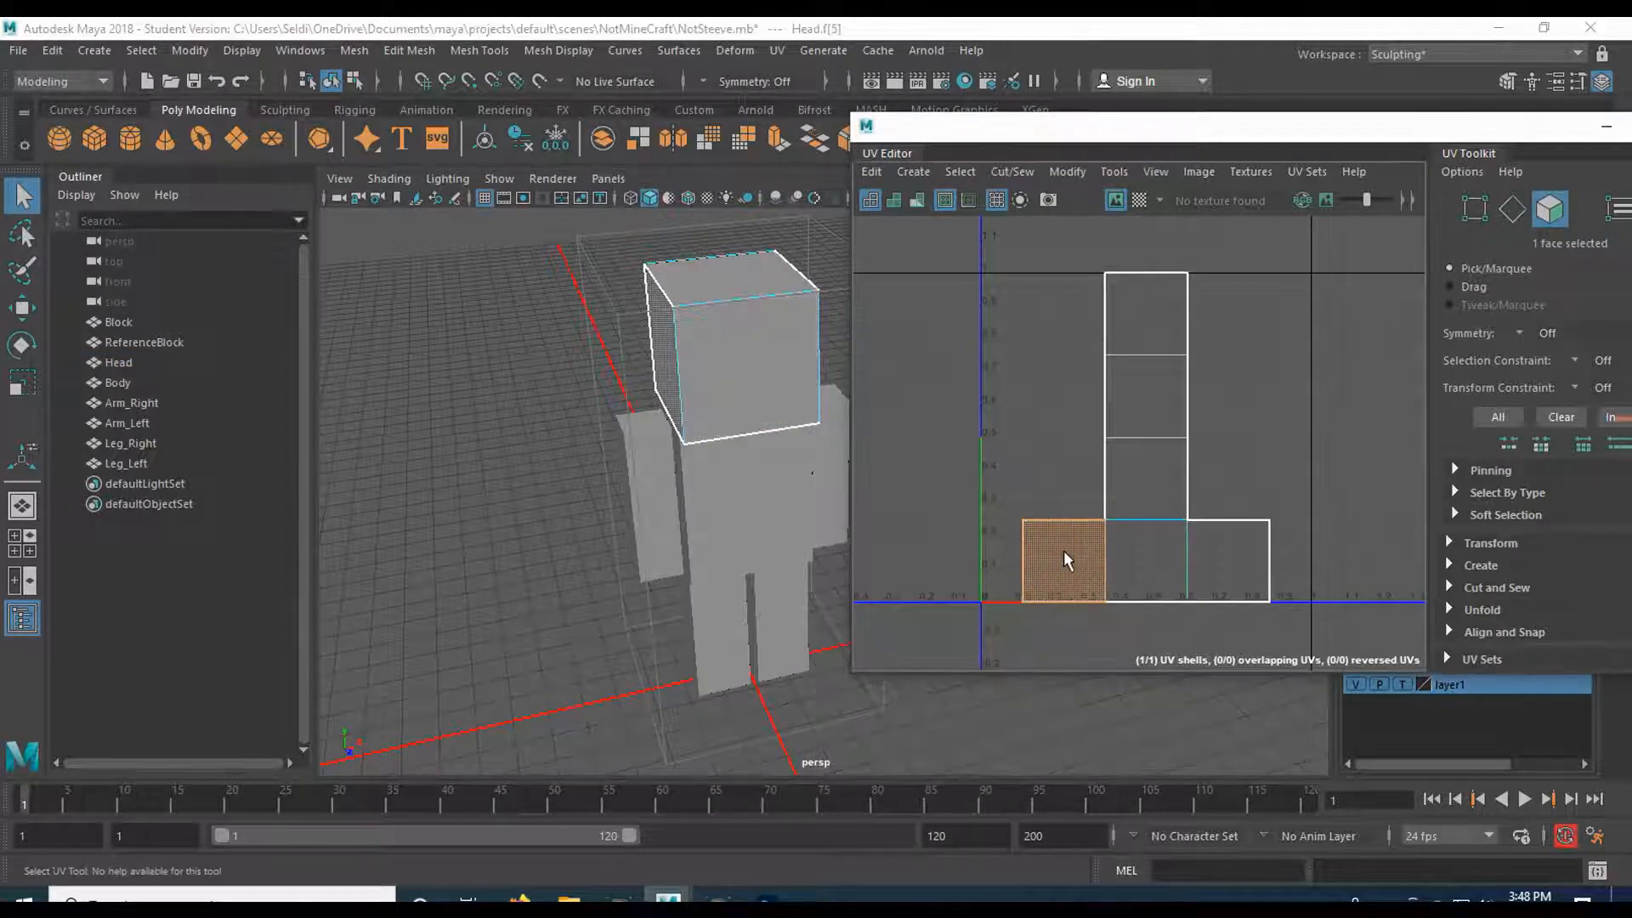
pyautogui.click(1207, 572)
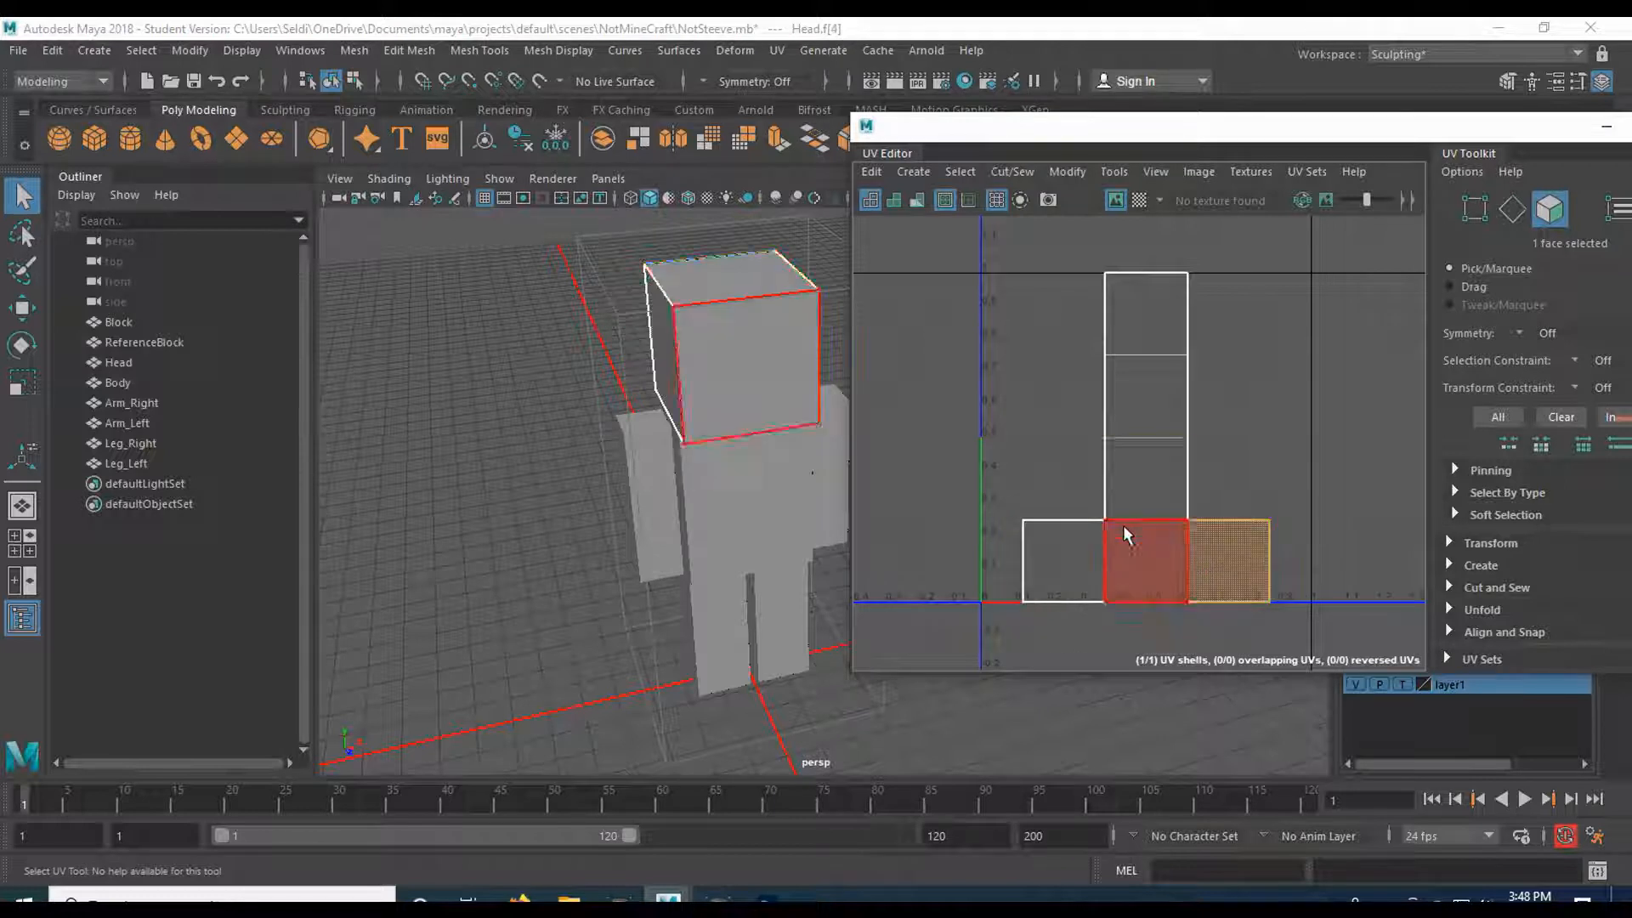
pyautogui.click(1129, 482)
pyautogui.click(1153, 366)
pyautogui.click(1150, 330)
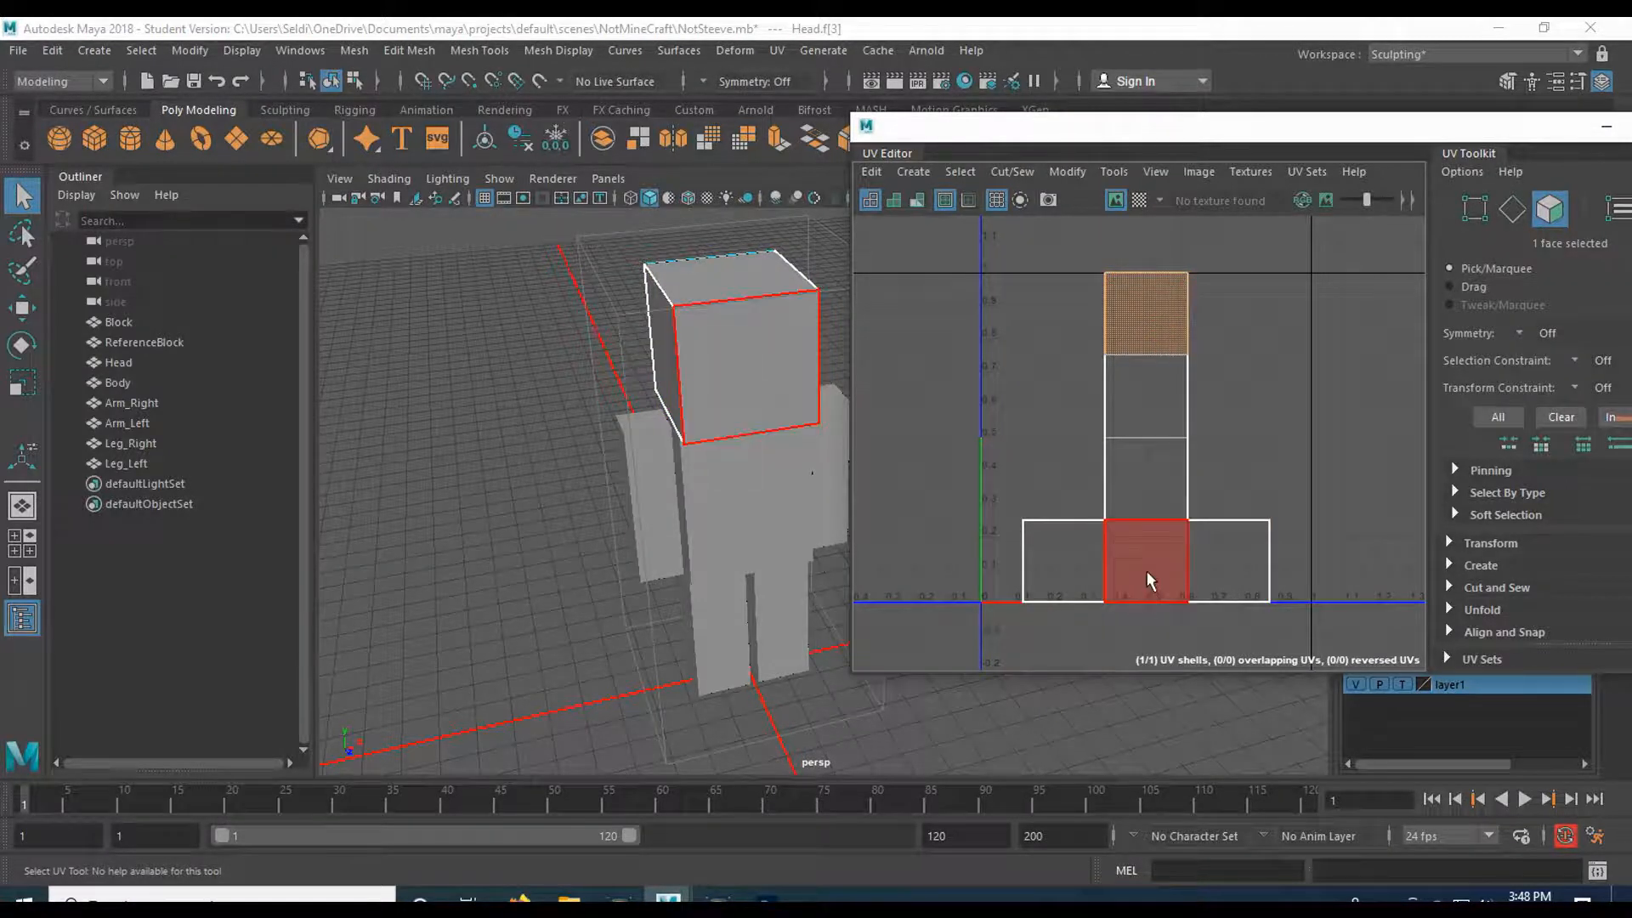
# - Compare the front-face UV square with the topmost square of the strip and inspect the underside of the head
pyautogui.click(1149, 563)
pyautogui.click(1154, 339)
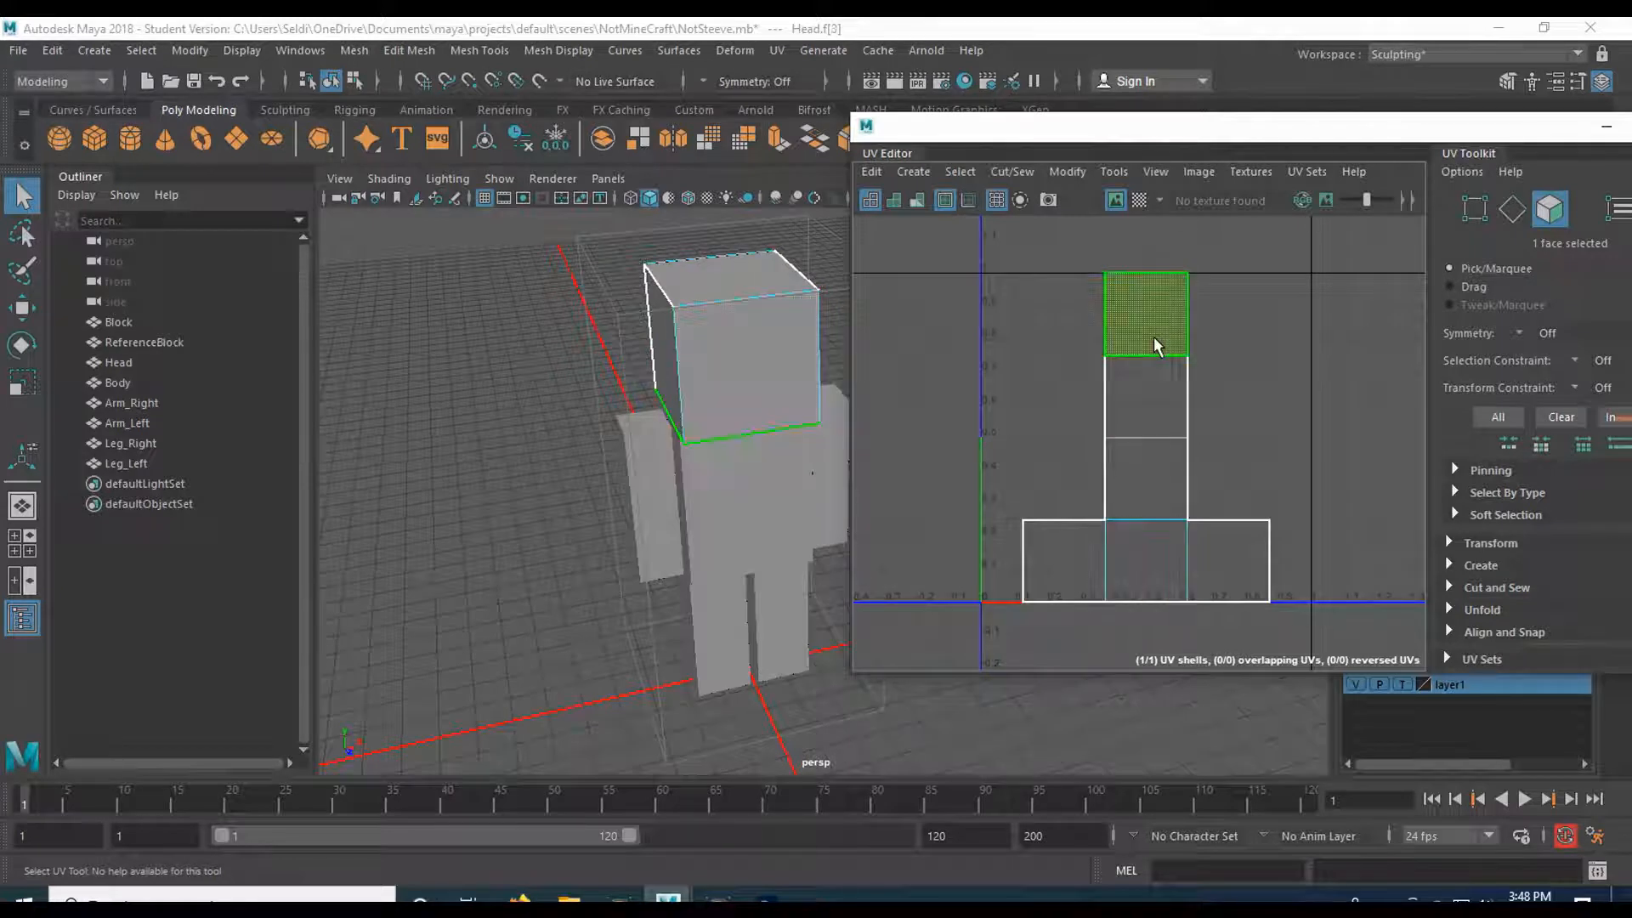
pyautogui.click(1155, 553)
pyautogui.click(1166, 314)
pyautogui.click(1136, 590)
pyautogui.click(1141, 328)
pyautogui.click(1117, 575)
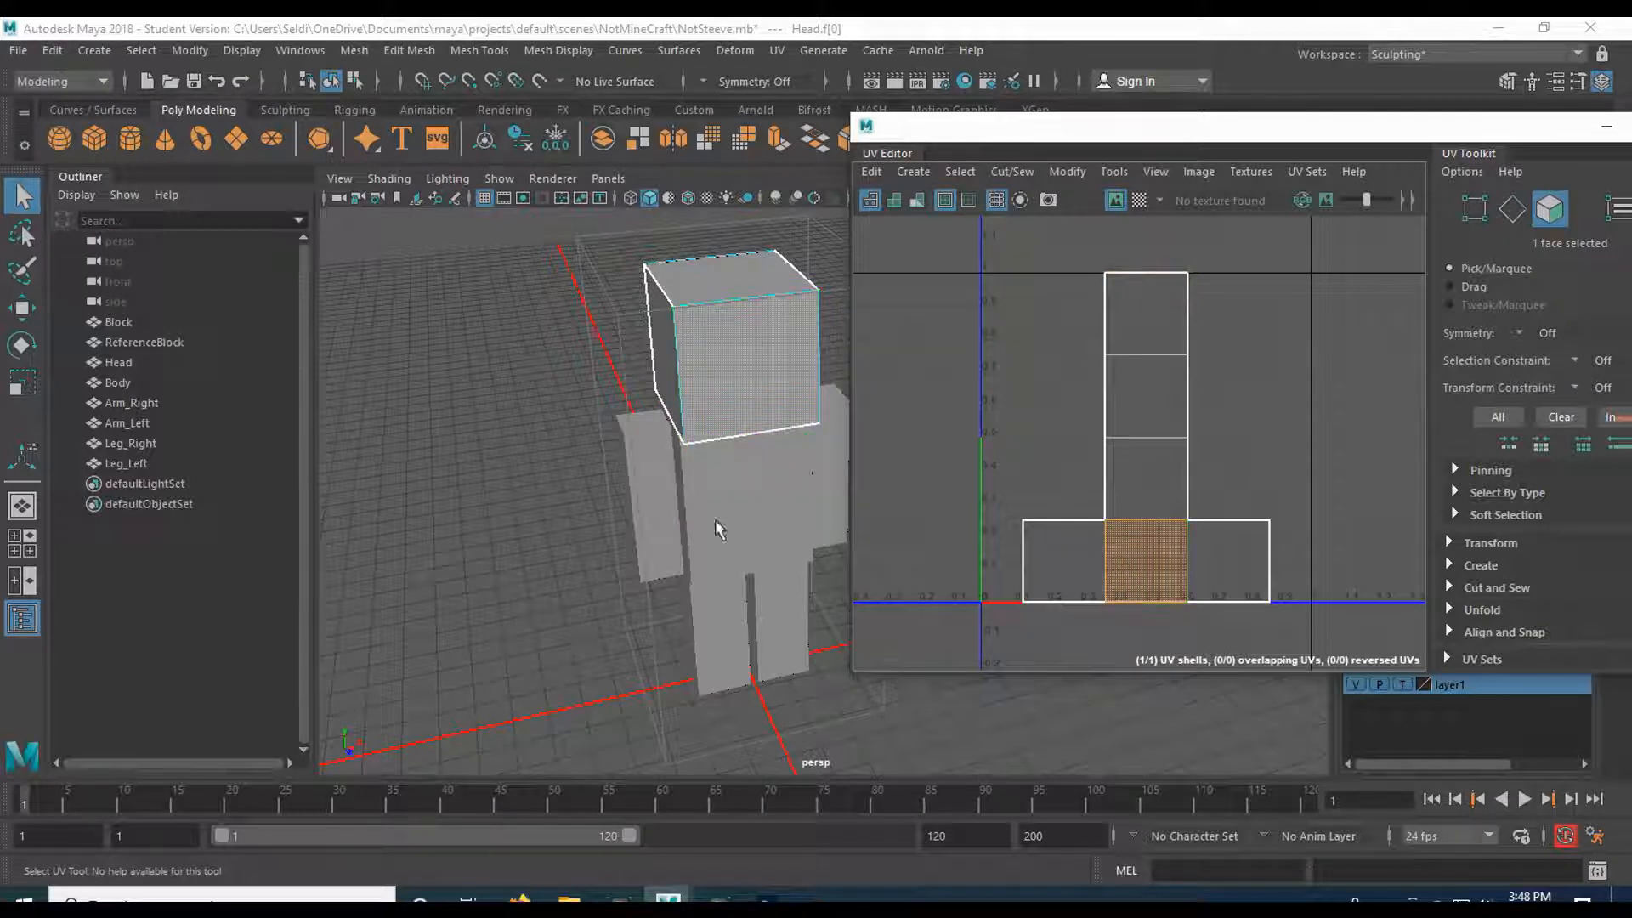
pyautogui.keyDown('alt'); pyautogui.moveTo(558, 527); pyautogui.dragTo(618, 453); pyautogui.keyUp('alt')
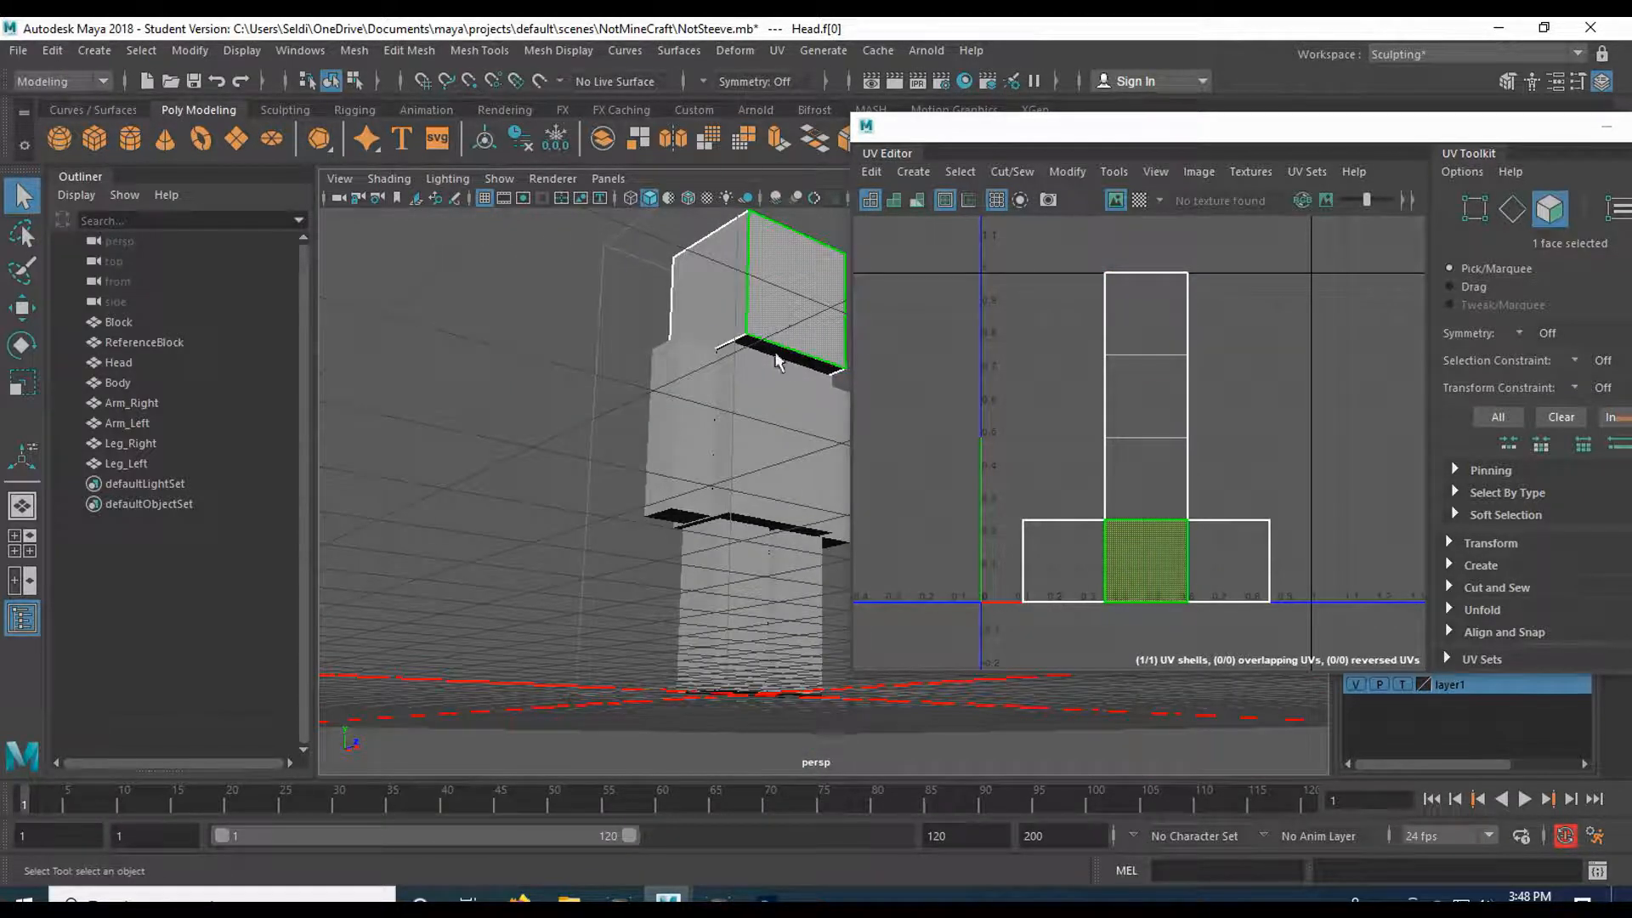
pyautogui.keyDown('alt'); pyautogui.moveTo(774, 308); pyautogui.dragTo(737, 385); pyautogui.keyUp('alt')
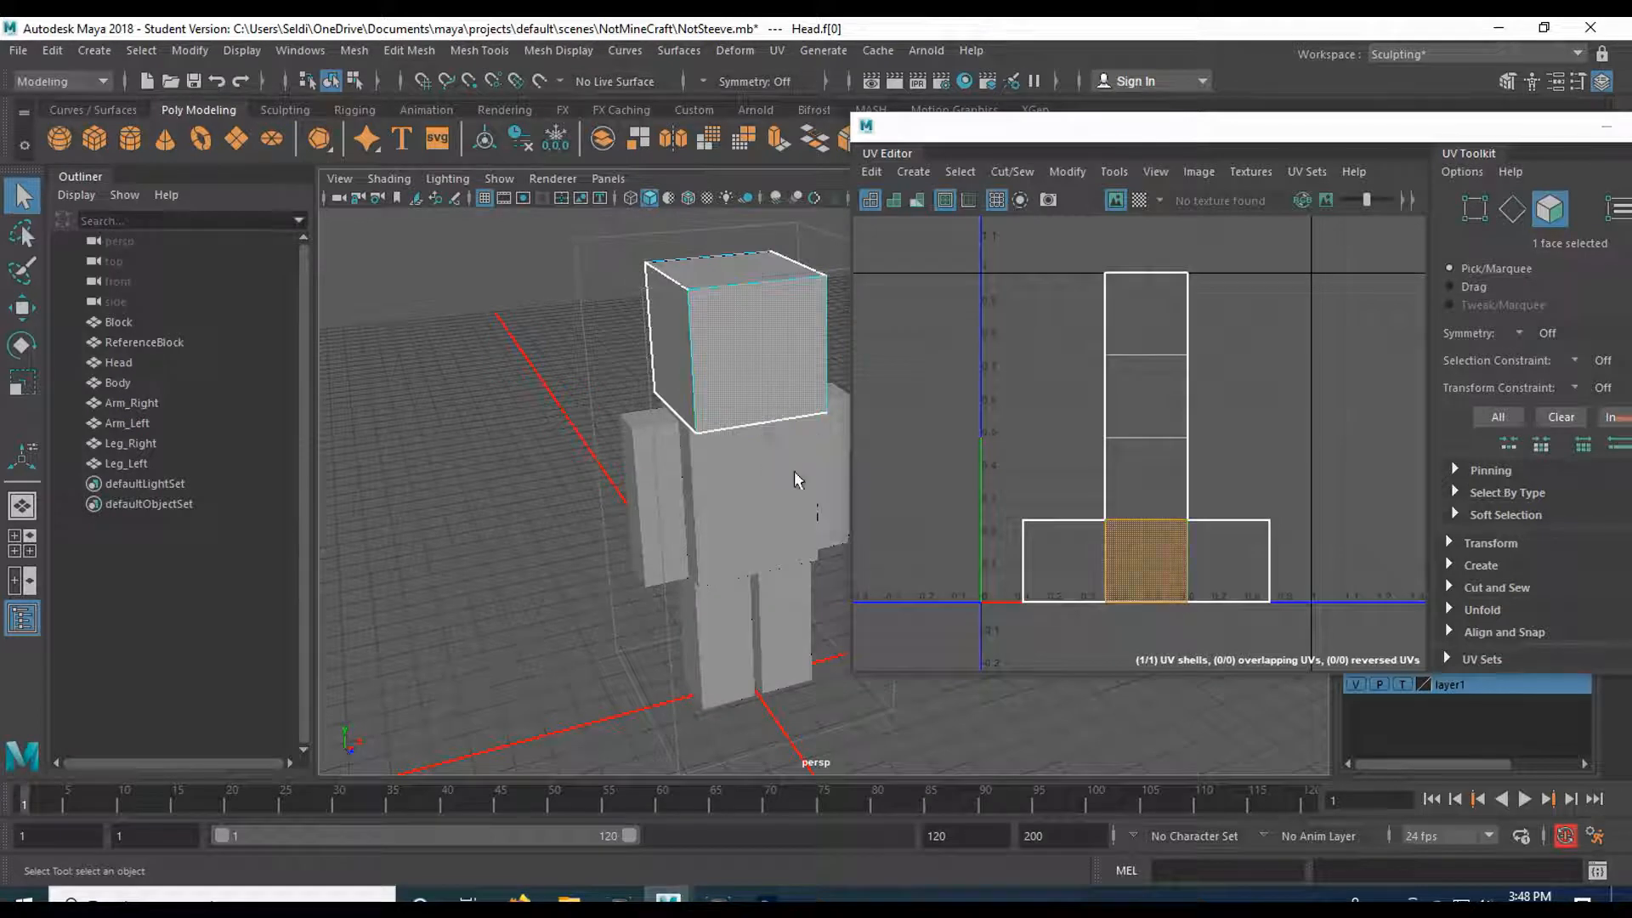
pyautogui.keyDown('alt'); pyautogui.moveTo(767, 482); pyautogui.dragTo(587, 478); pyautogui.keyUp('alt')
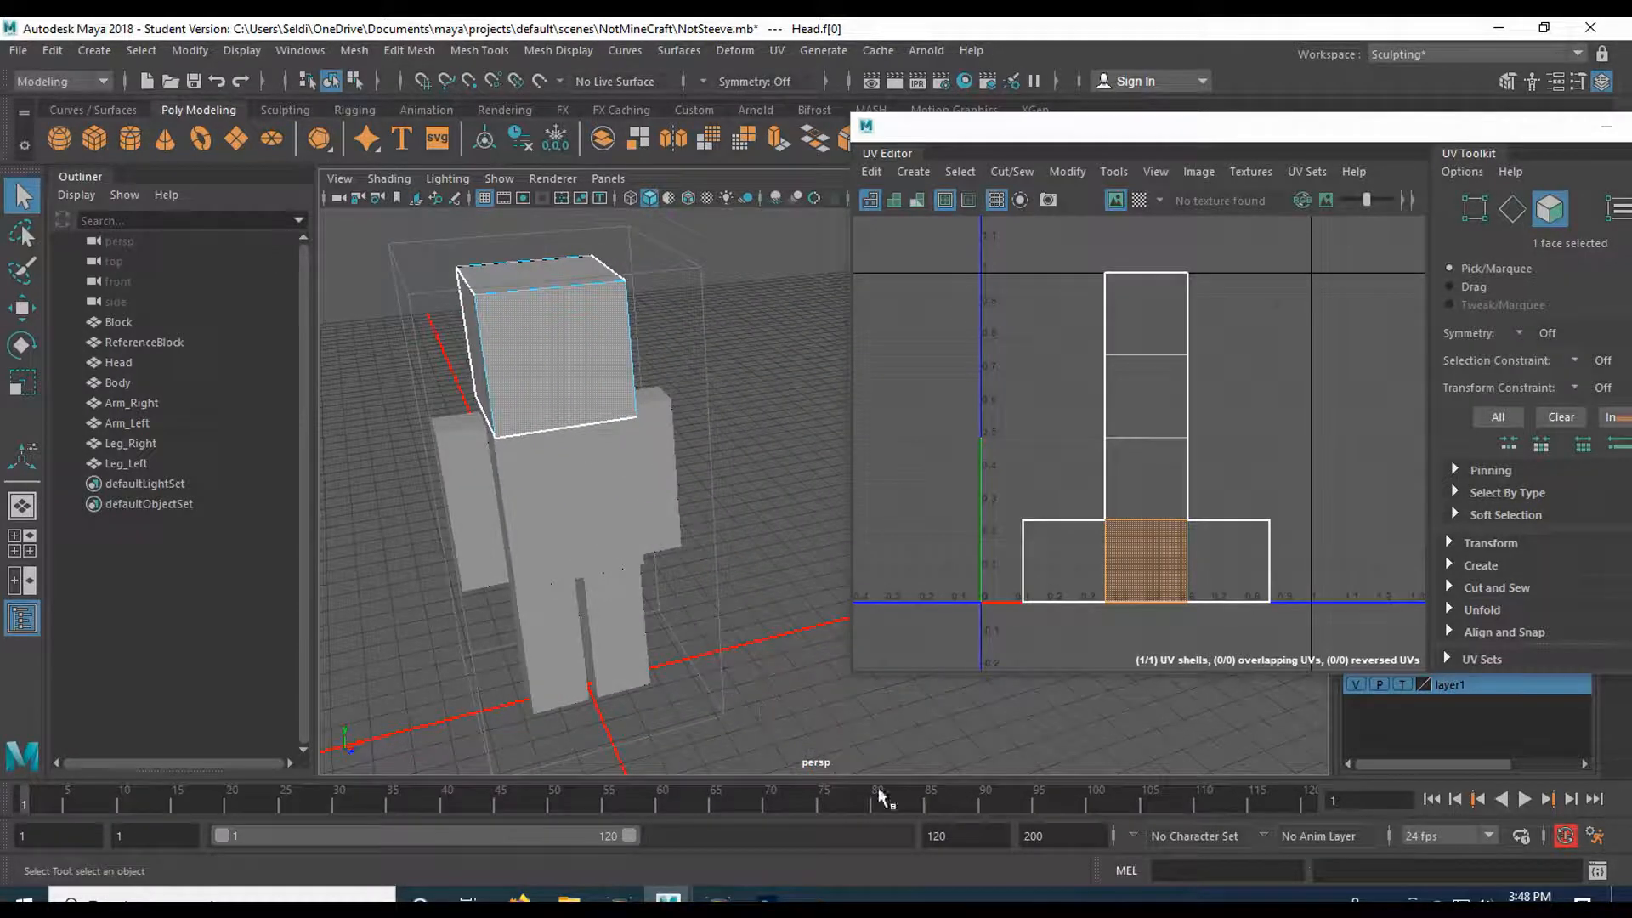
# - Switch to Photoshop and paint golden-yellow skin on the Face layer over the front-face square, the topmost square and the lower parts of the side squares
pyautogui.click(766, 897)
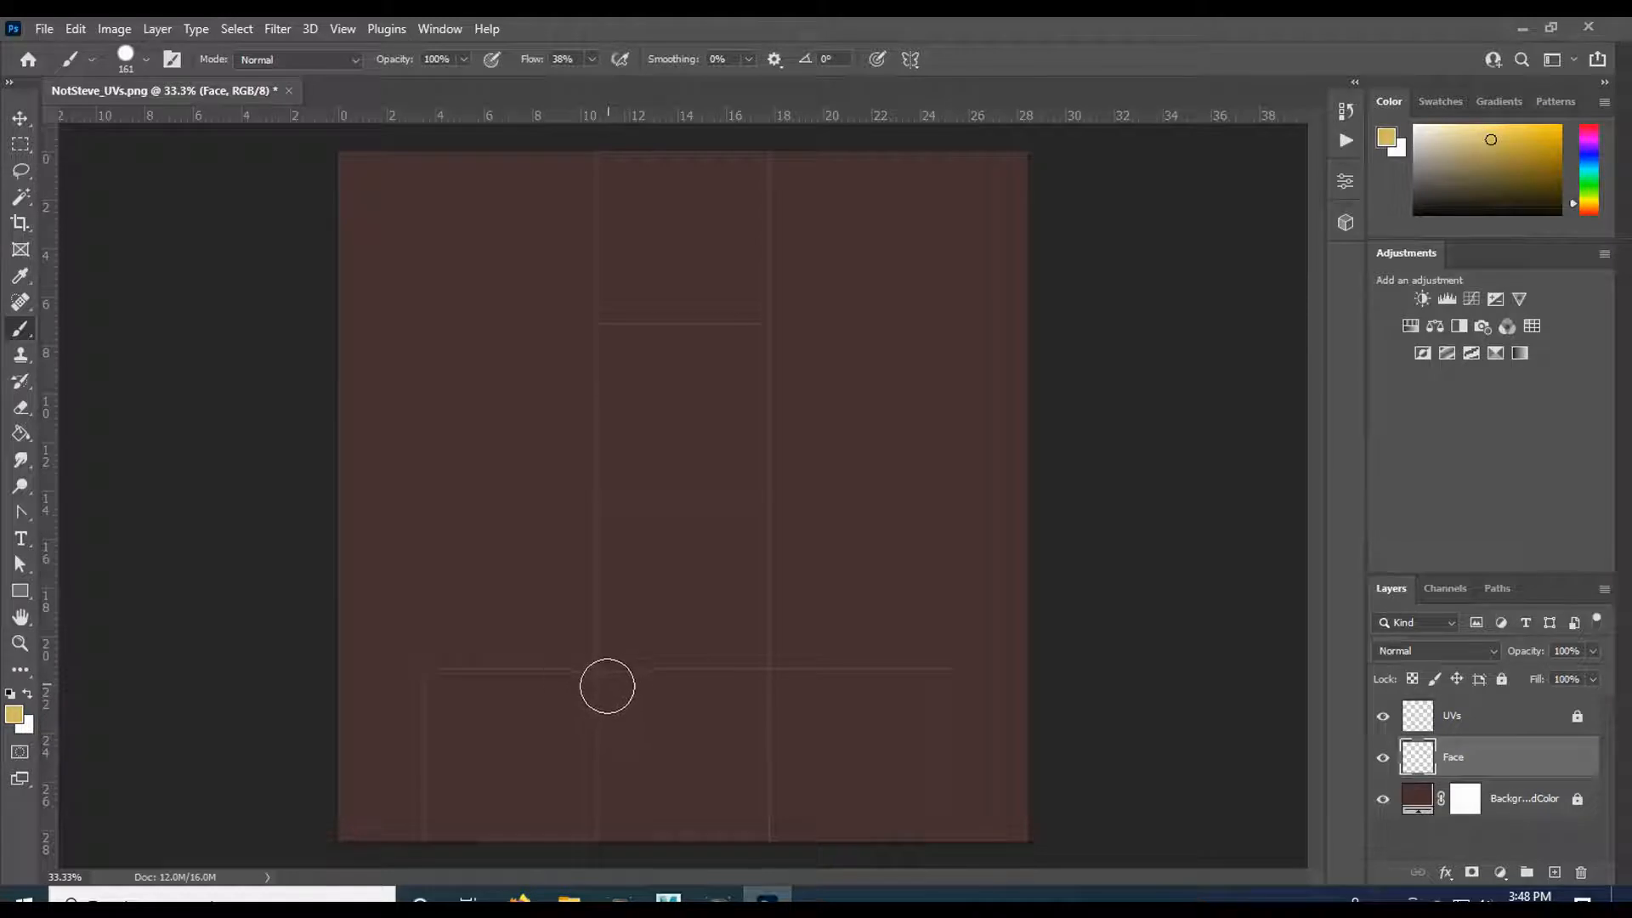
pyautogui.moveTo(609, 685)
pyautogui.mouseDown()
pyautogui.moveTo(609, 837)
pyautogui.moveTo(770, 837)
pyautogui.moveTo(774, 670)
pyautogui.moveTo(642, 668)
pyautogui.moveTo(608, 713)
pyautogui.moveTo(590, 816)
pyautogui.moveTo(636, 754)
pyautogui.moveTo(667, 761)
pyautogui.moveTo(658, 802)
pyautogui.moveTo(730, 795)
pyautogui.moveTo(763, 732)
pyautogui.moveTo(644, 729)
pyautogui.mouseUp()
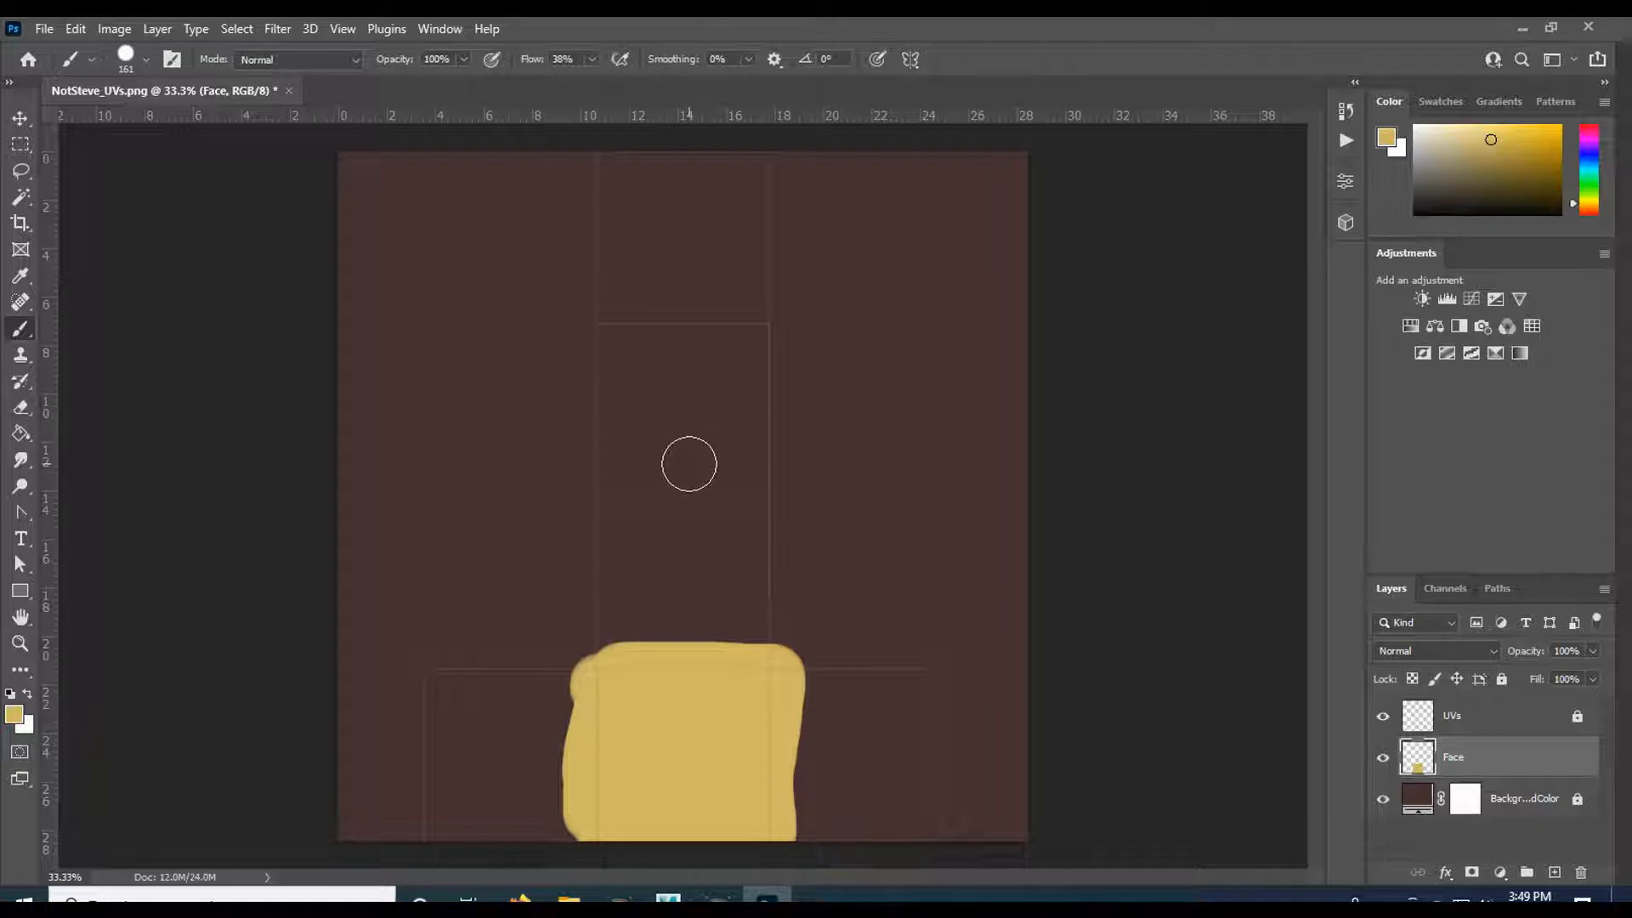
pyautogui.click(580, 302)
pyautogui.moveTo(581, 302)
pyautogui.mouseDown()
pyautogui.moveTo(747, 303)
pyautogui.moveTo(685, 273)
pyautogui.moveTo(576, 291)
pyautogui.moveTo(748, 243)
pyautogui.moveTo(587, 232)
pyautogui.moveTo(761, 204)
pyautogui.moveTo(596, 205)
pyautogui.moveTo(692, 153)
pyautogui.moveTo(748, 218)
pyautogui.mouseUp()
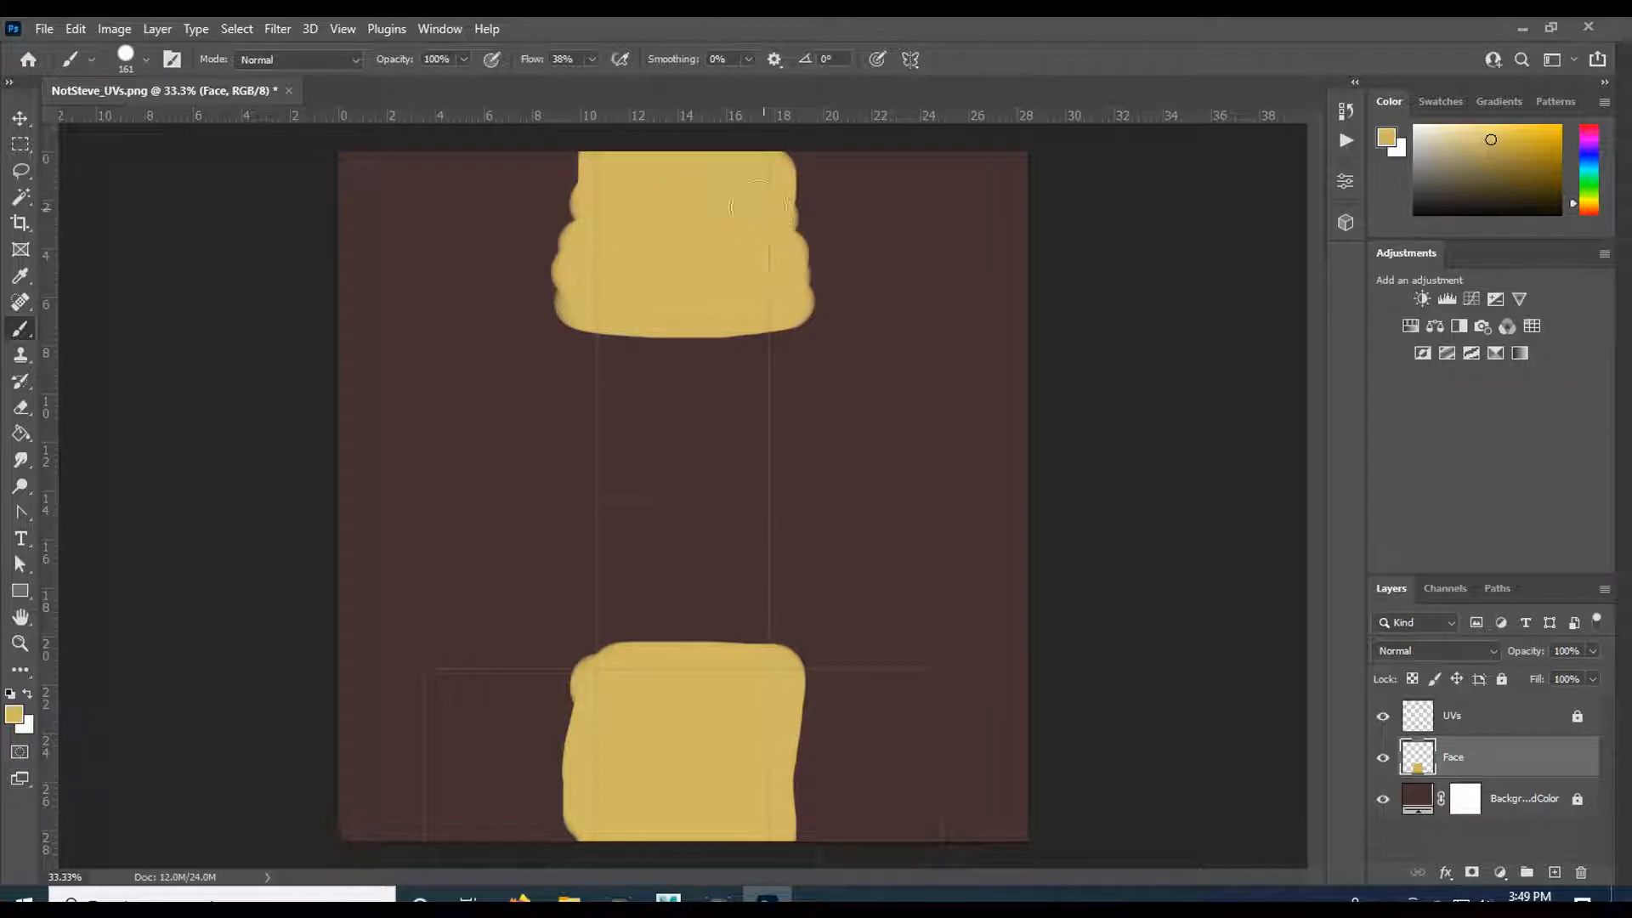
pyautogui.moveTo(705, 149)
pyautogui.mouseDown()
pyautogui.moveTo(783, 168)
pyautogui.moveTo(785, 221)
pyautogui.moveTo(735, 225)
pyautogui.mouseUp()
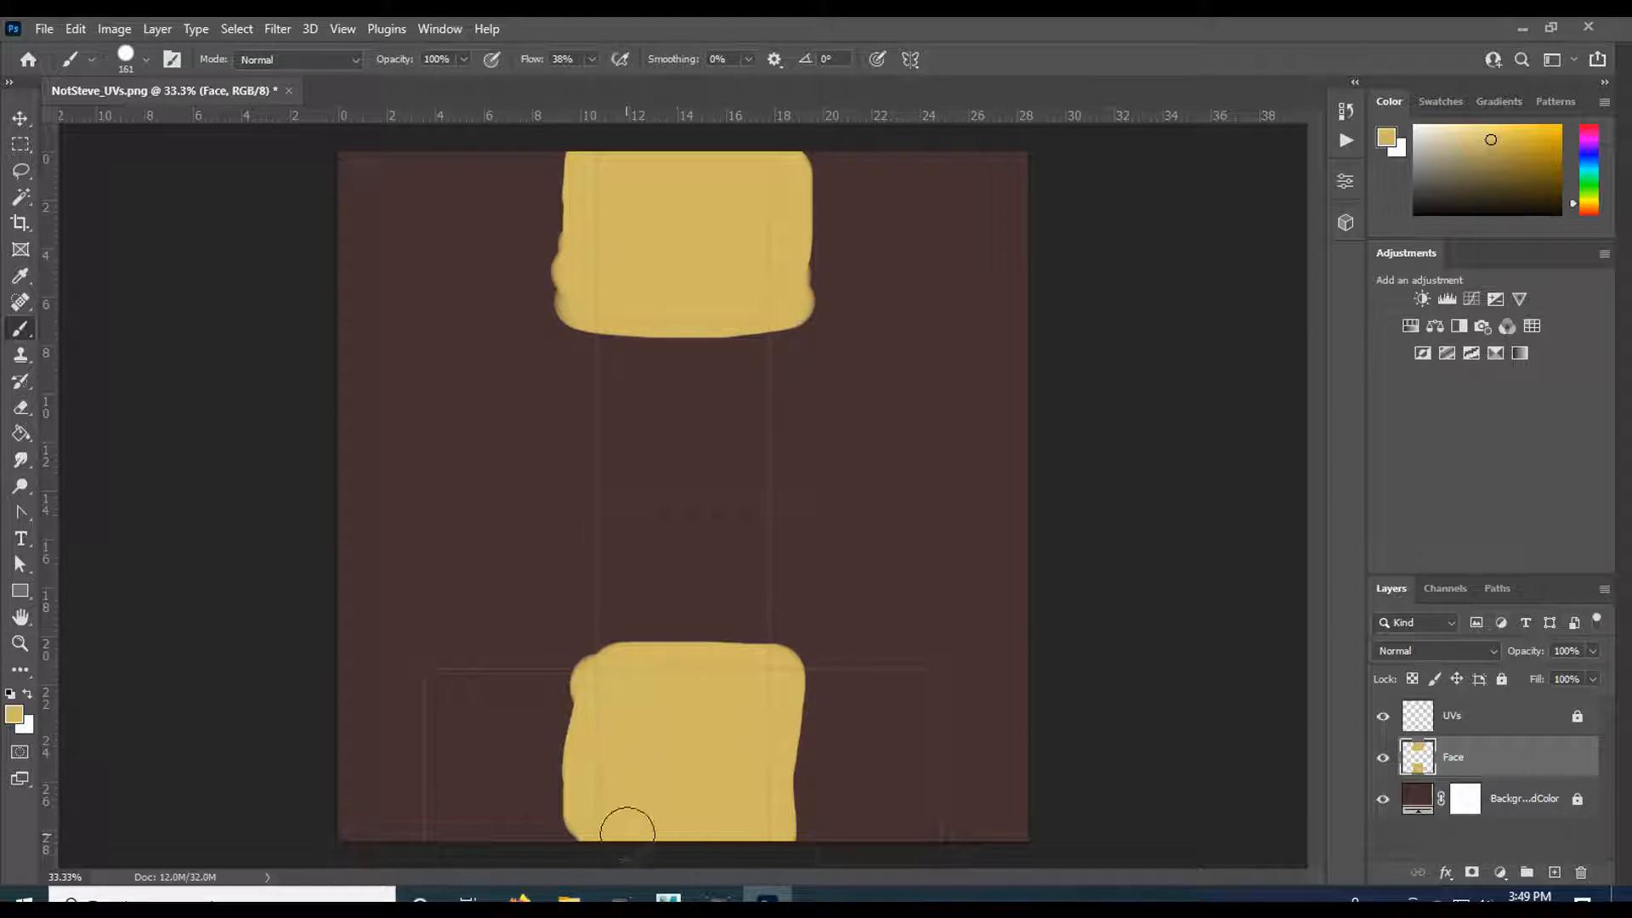
pyautogui.moveTo(588, 824)
pyautogui.mouseDown()
pyautogui.moveTo(430, 842)
pyautogui.moveTo(572, 803)
pyautogui.moveTo(478, 819)
pyautogui.moveTo(565, 775)
pyautogui.moveTo(527, 776)
pyautogui.moveTo(574, 749)
pyautogui.moveTo(543, 739)
pyautogui.moveTo(433, 814)
pyautogui.moveTo(706, 756)
pyautogui.moveTo(819, 758)
pyautogui.moveTo(938, 828)
pyautogui.moveTo(849, 775)
pyautogui.moveTo(800, 811)
pyautogui.moveTo(890, 844)
pyautogui.moveTo(799, 815)
pyautogui.moveTo(856, 833)
pyautogui.moveTo(806, 796)
pyautogui.moveTo(790, 746)
pyautogui.moveTo(878, 794)
pyautogui.moveTo(837, 764)
pyautogui.moveTo(878, 767)
pyautogui.moveTo(925, 817)
pyautogui.moveTo(800, 757)
pyautogui.mouseUp()
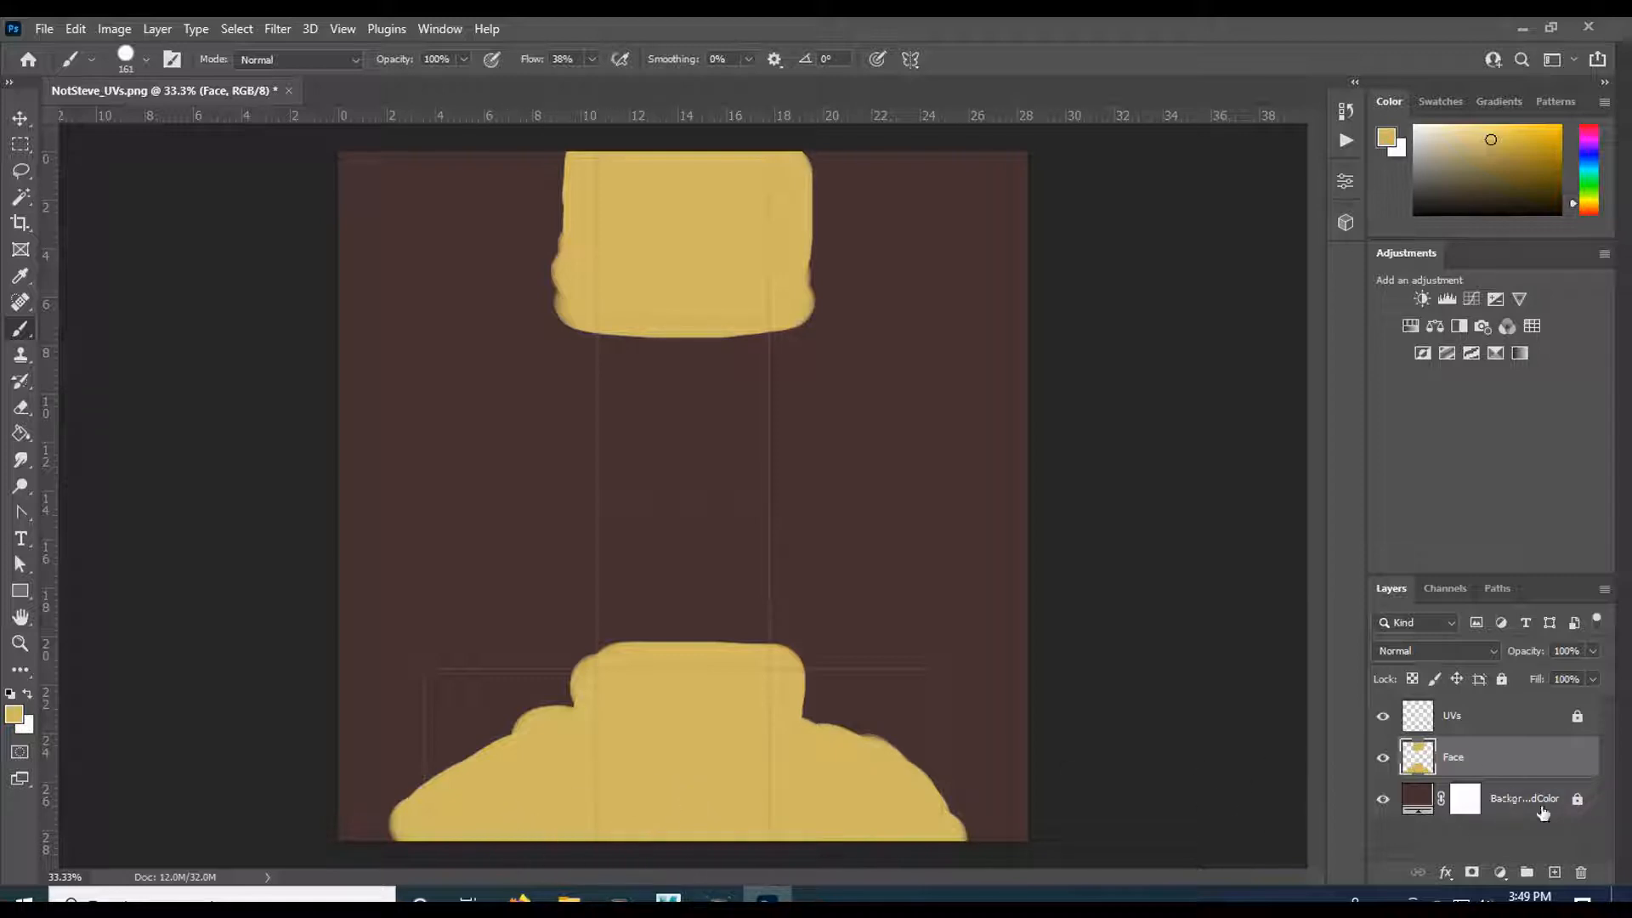
# - Add a layer named Hair above Face and paint dark golden-brown hair across the upper front and side UV squares
pyautogui.click(1554, 872)
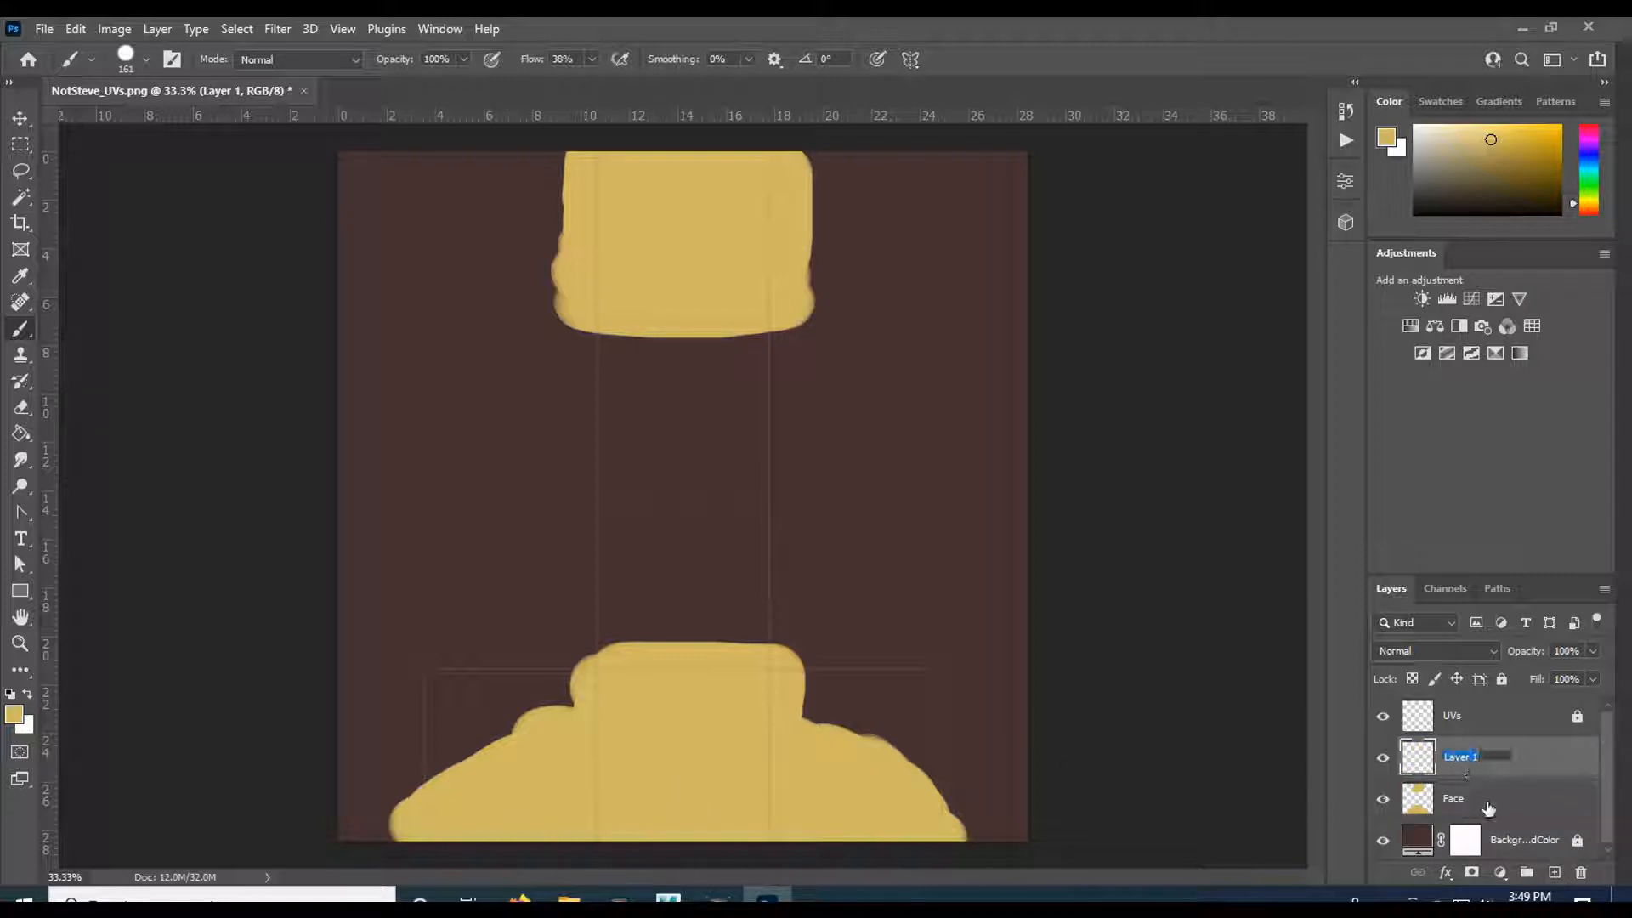
pyautogui.press('Return')
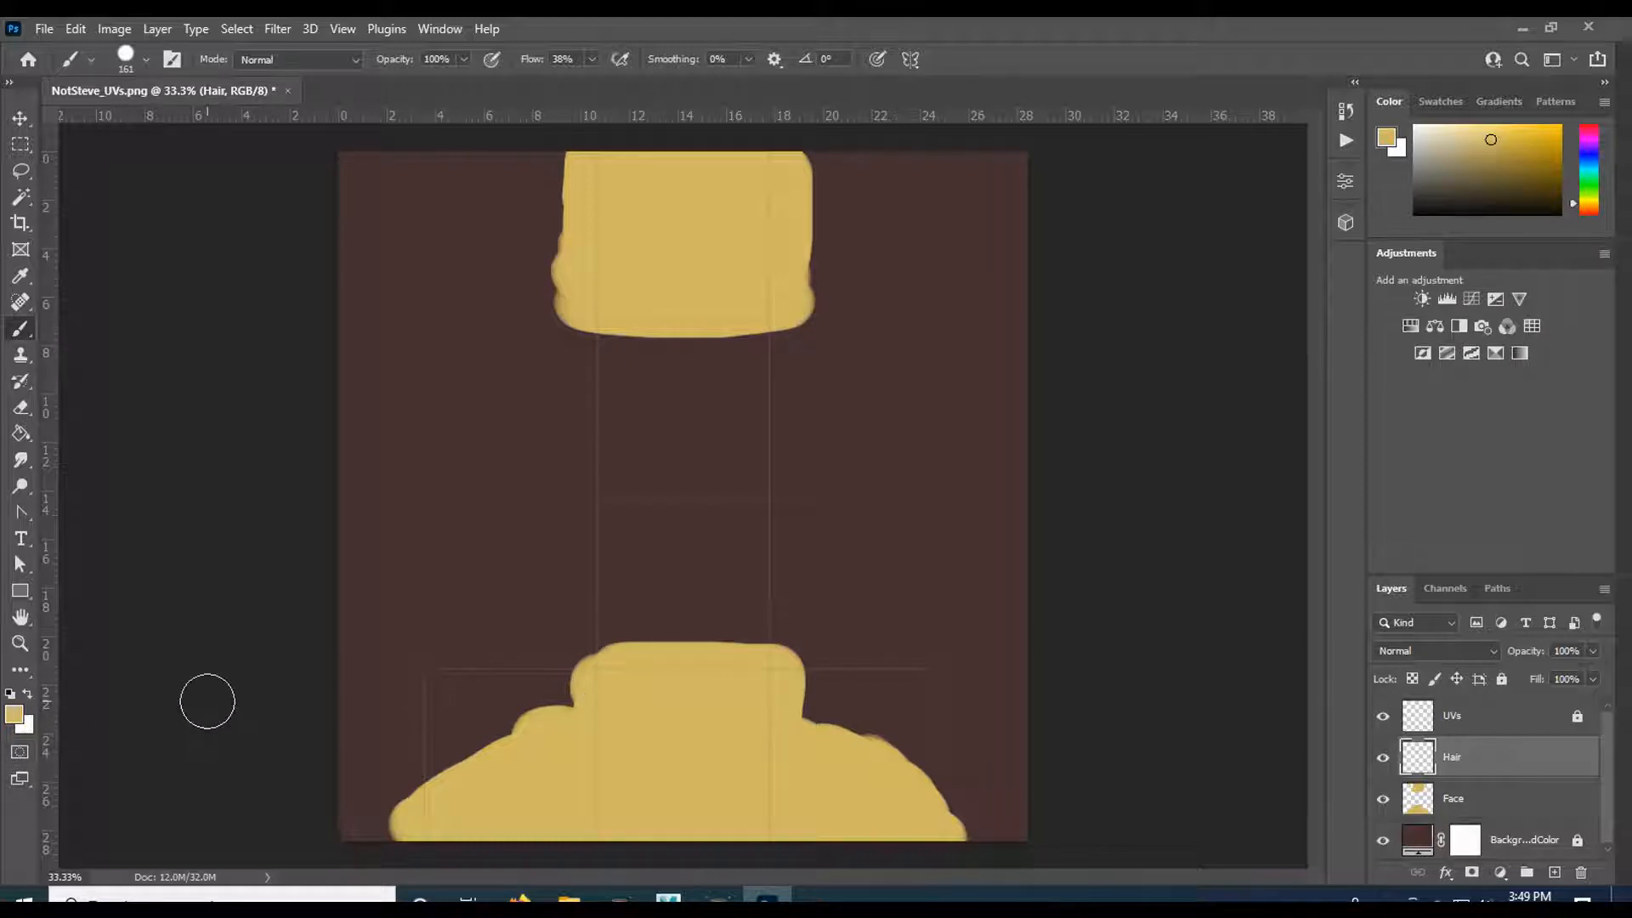
pyautogui.click(30, 694)
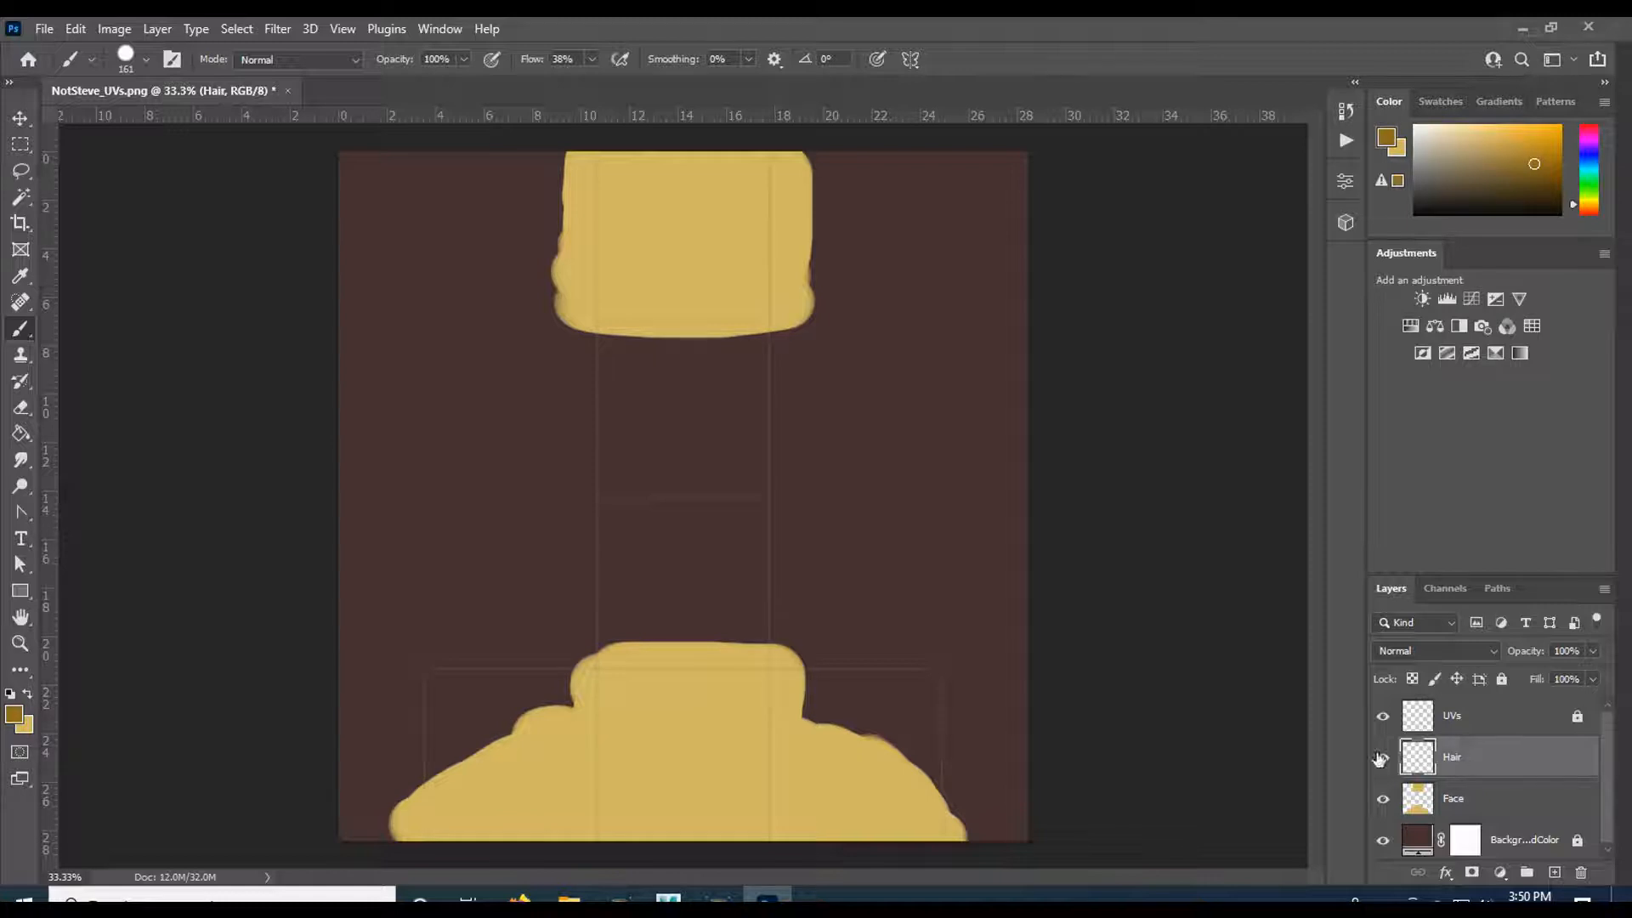
pyautogui.moveTo(565, 671)
pyautogui.mouseDown()
pyautogui.moveTo(547, 702)
pyautogui.moveTo(569, 689)
pyautogui.moveTo(428, 667)
pyautogui.moveTo(484, 683)
pyautogui.moveTo(439, 666)
pyautogui.moveTo(396, 735)
pyautogui.moveTo(439, 704)
pyautogui.moveTo(373, 780)
pyautogui.moveTo(523, 709)
pyautogui.moveTo(509, 716)
pyautogui.moveTo(480, 713)
pyautogui.moveTo(571, 659)
pyautogui.moveTo(598, 652)
pyautogui.moveTo(576, 671)
pyautogui.moveTo(636, 677)
pyautogui.moveTo(707, 648)
pyautogui.moveTo(717, 671)
pyautogui.moveTo(761, 657)
pyautogui.moveTo(825, 711)
pyautogui.moveTo(931, 759)
pyautogui.moveTo(975, 820)
pyautogui.moveTo(944, 757)
pyautogui.moveTo(863, 685)
pyautogui.moveTo(950, 683)
pyautogui.moveTo(615, 647)
pyautogui.moveTo(516, 651)
pyautogui.moveTo(522, 686)
pyautogui.moveTo(561, 704)
pyautogui.moveTo(528, 715)
pyautogui.moveTo(522, 696)
pyautogui.moveTo(480, 734)
pyautogui.moveTo(471, 787)
pyautogui.moveTo(623, 678)
pyautogui.mouseUp()
pyautogui.moveTo(880, 730); pyautogui.dragTo(883, 776)
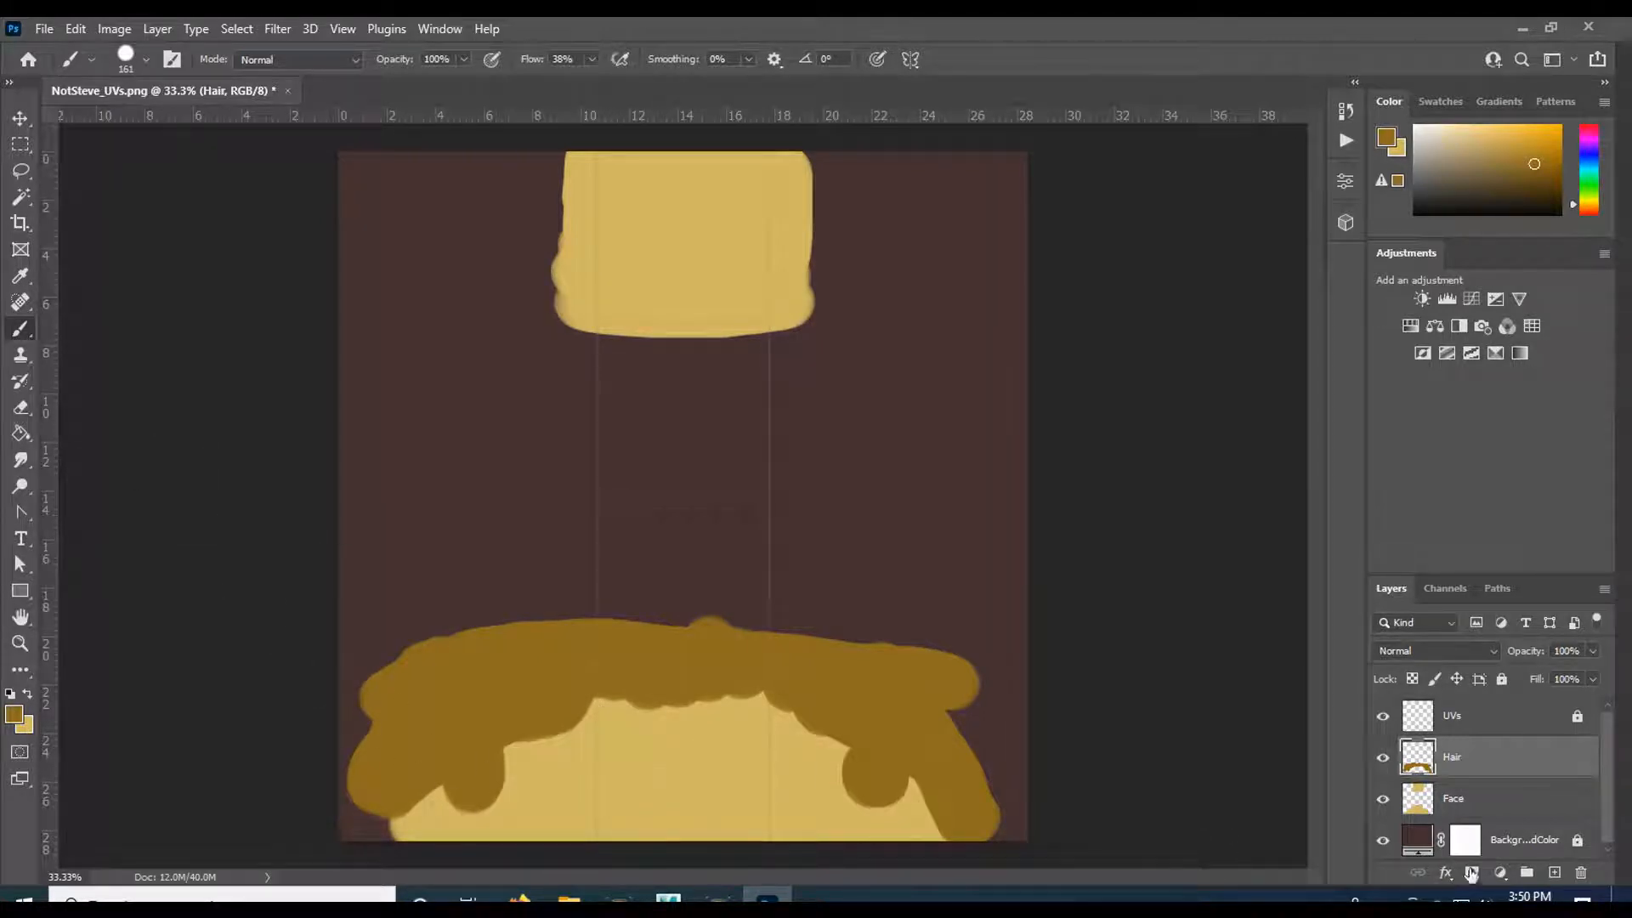
# - Trim the rounded lower ends of the sideburns on the Hair layer using a hard 171 px Eraser
pyautogui.click(1383, 798)
pyautogui.click(1383, 798)
pyautogui.click(21, 409)
pyautogui.rightClick(22, 409)
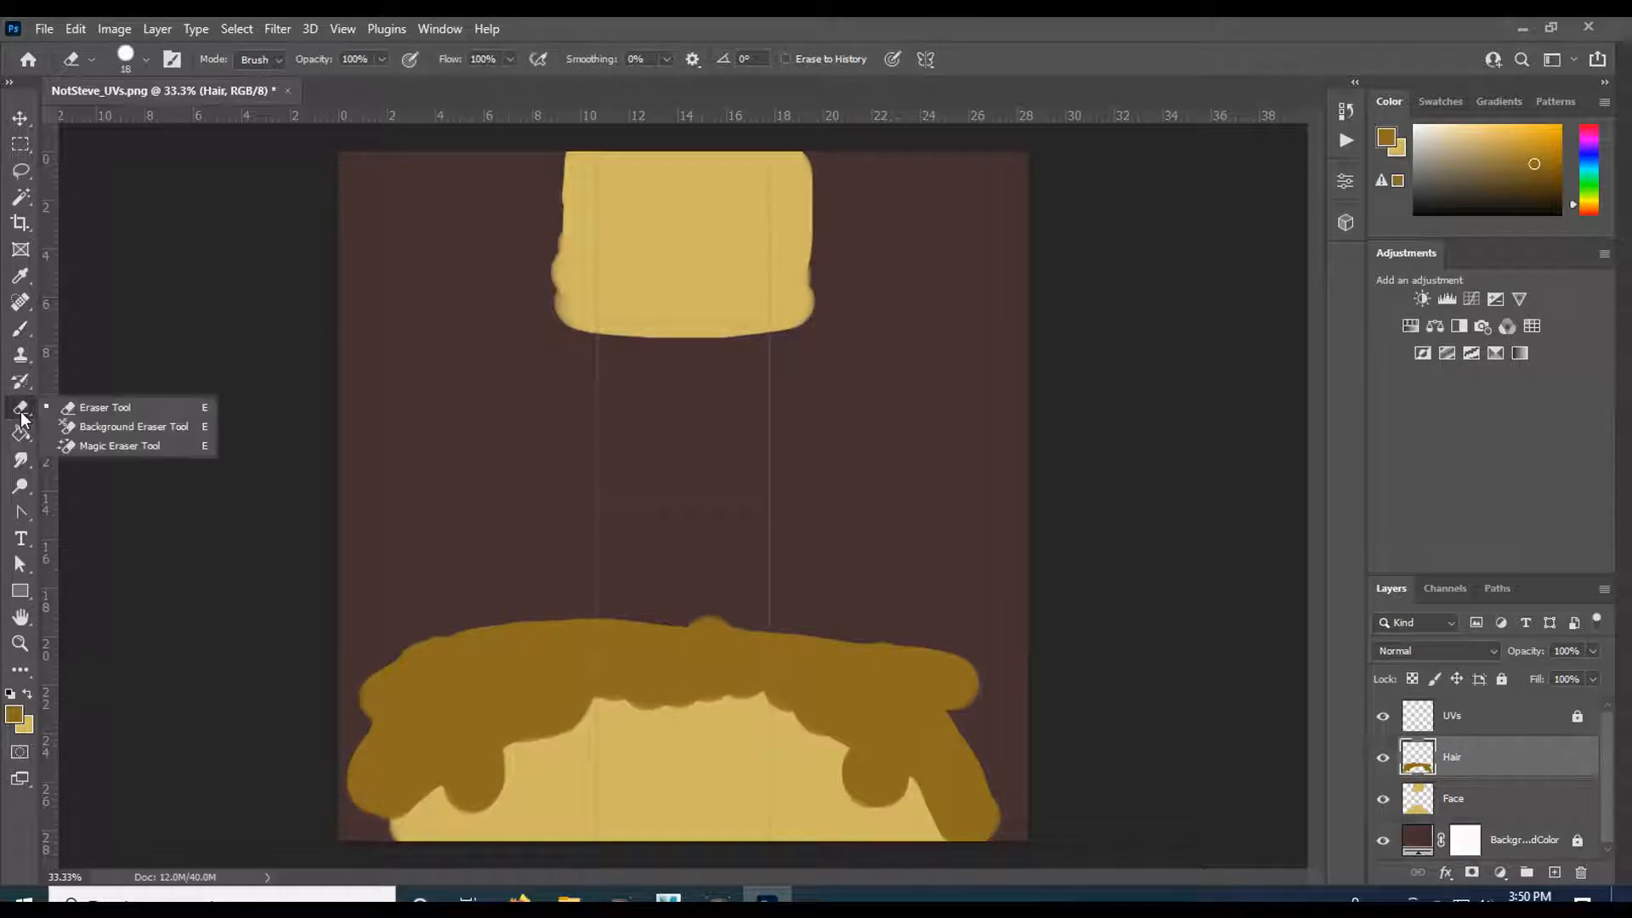
pyautogui.click(70, 408)
pyautogui.rightClick(483, 441)
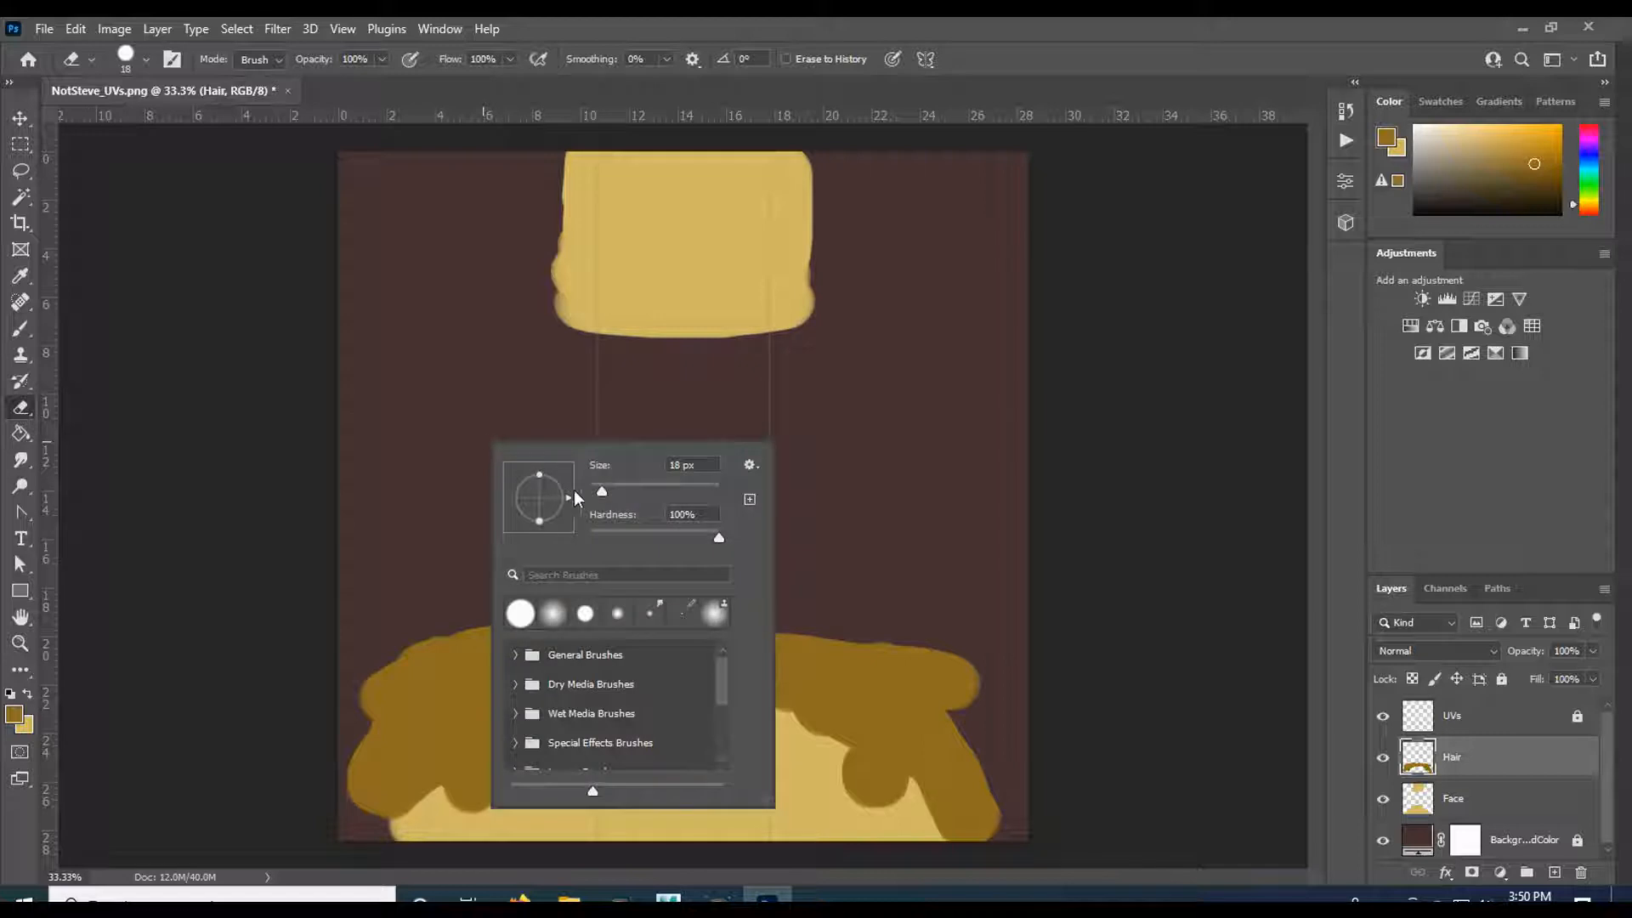
pyautogui.moveTo(625, 493); pyautogui.dragTo(633, 493)
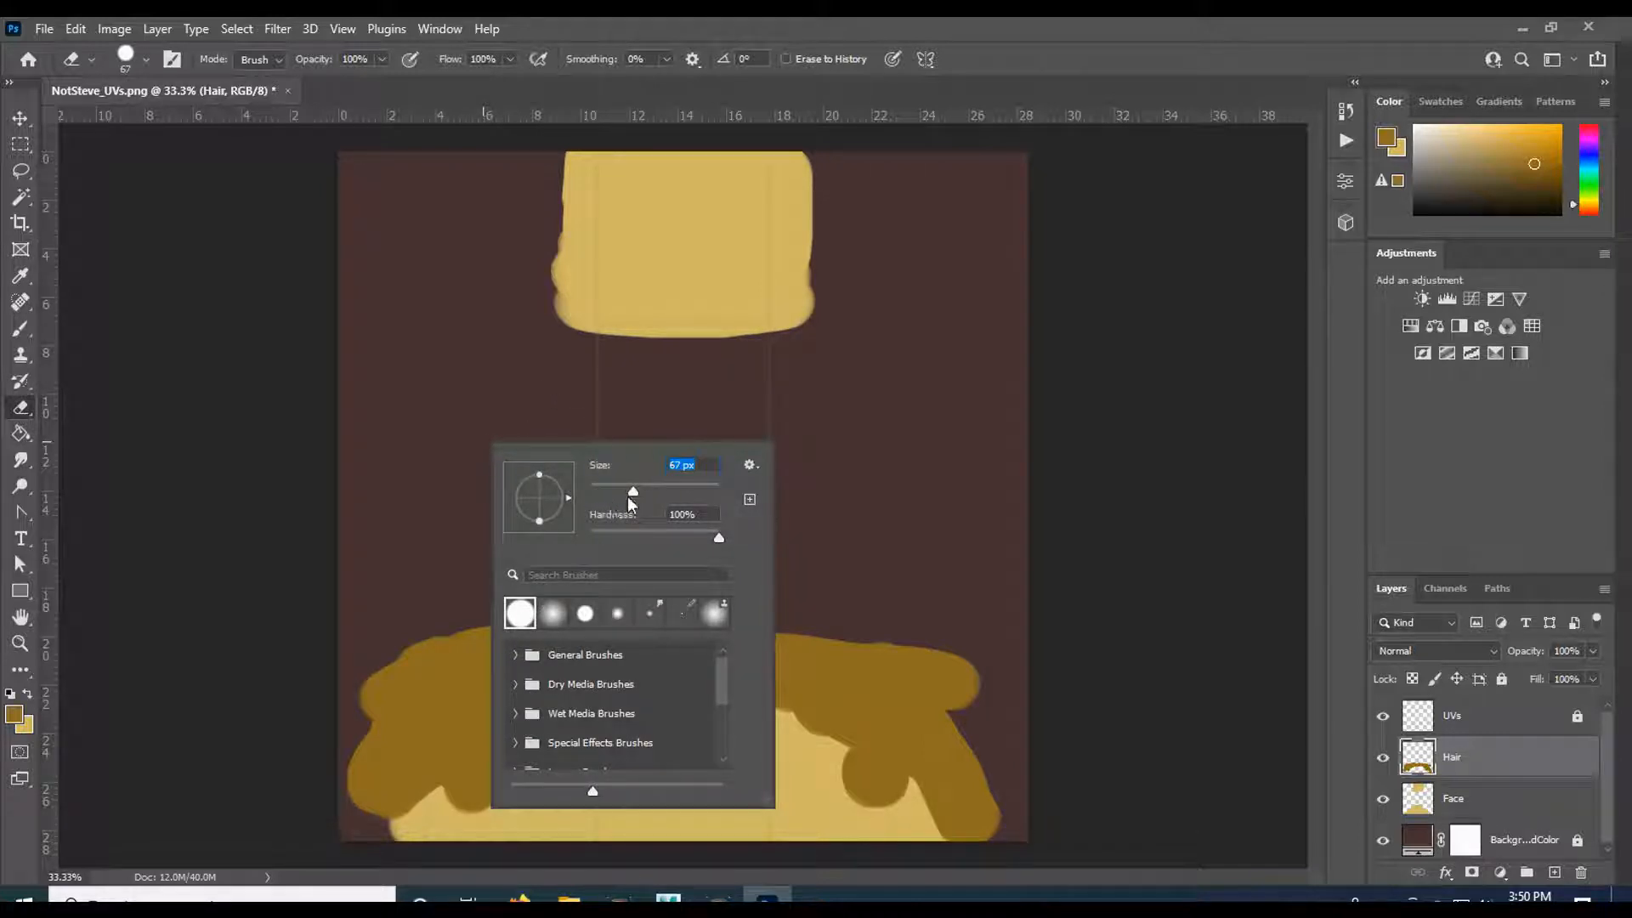
pyautogui.moveTo(674, 490); pyautogui.dragTo(679, 491)
pyautogui.click(370, 455)
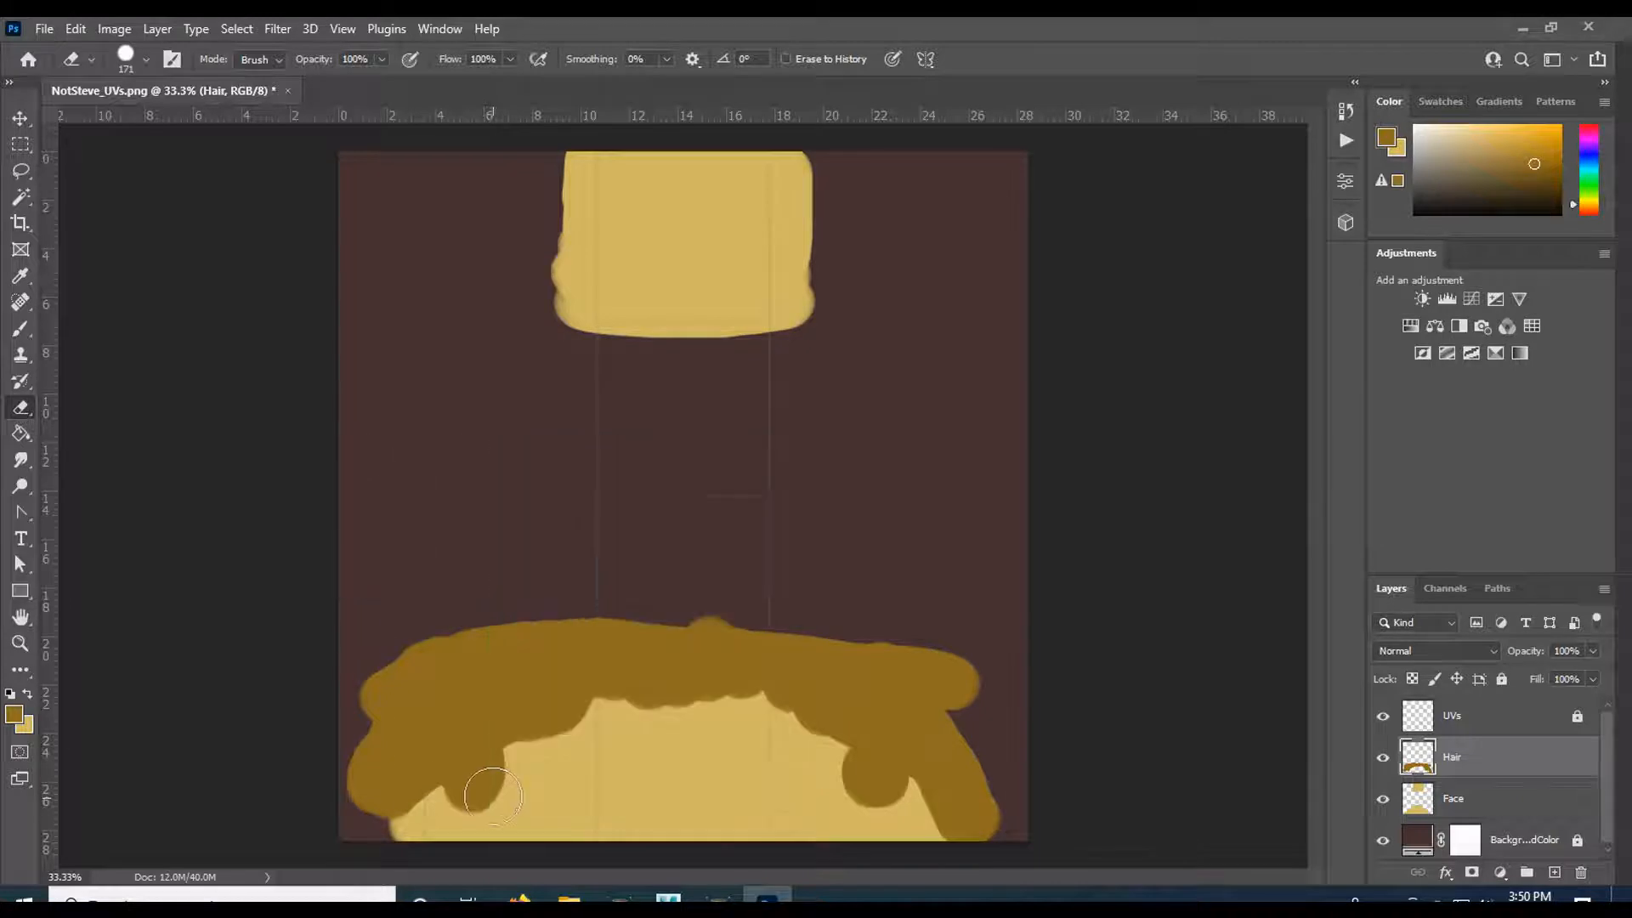
pyautogui.moveTo(543, 773)
pyautogui.mouseDown()
pyautogui.moveTo(517, 805)
pyautogui.moveTo(521, 773)
pyautogui.moveTo(524, 808)
pyautogui.moveTo(488, 831)
pyautogui.moveTo(430, 823)
pyautogui.moveTo(486, 823)
pyautogui.moveTo(523, 780)
pyautogui.moveTo(816, 768)
pyautogui.moveTo(859, 824)
pyautogui.moveTo(896, 809)
pyautogui.moveTo(869, 821)
pyautogui.moveTo(889, 831)
pyautogui.mouseUp()
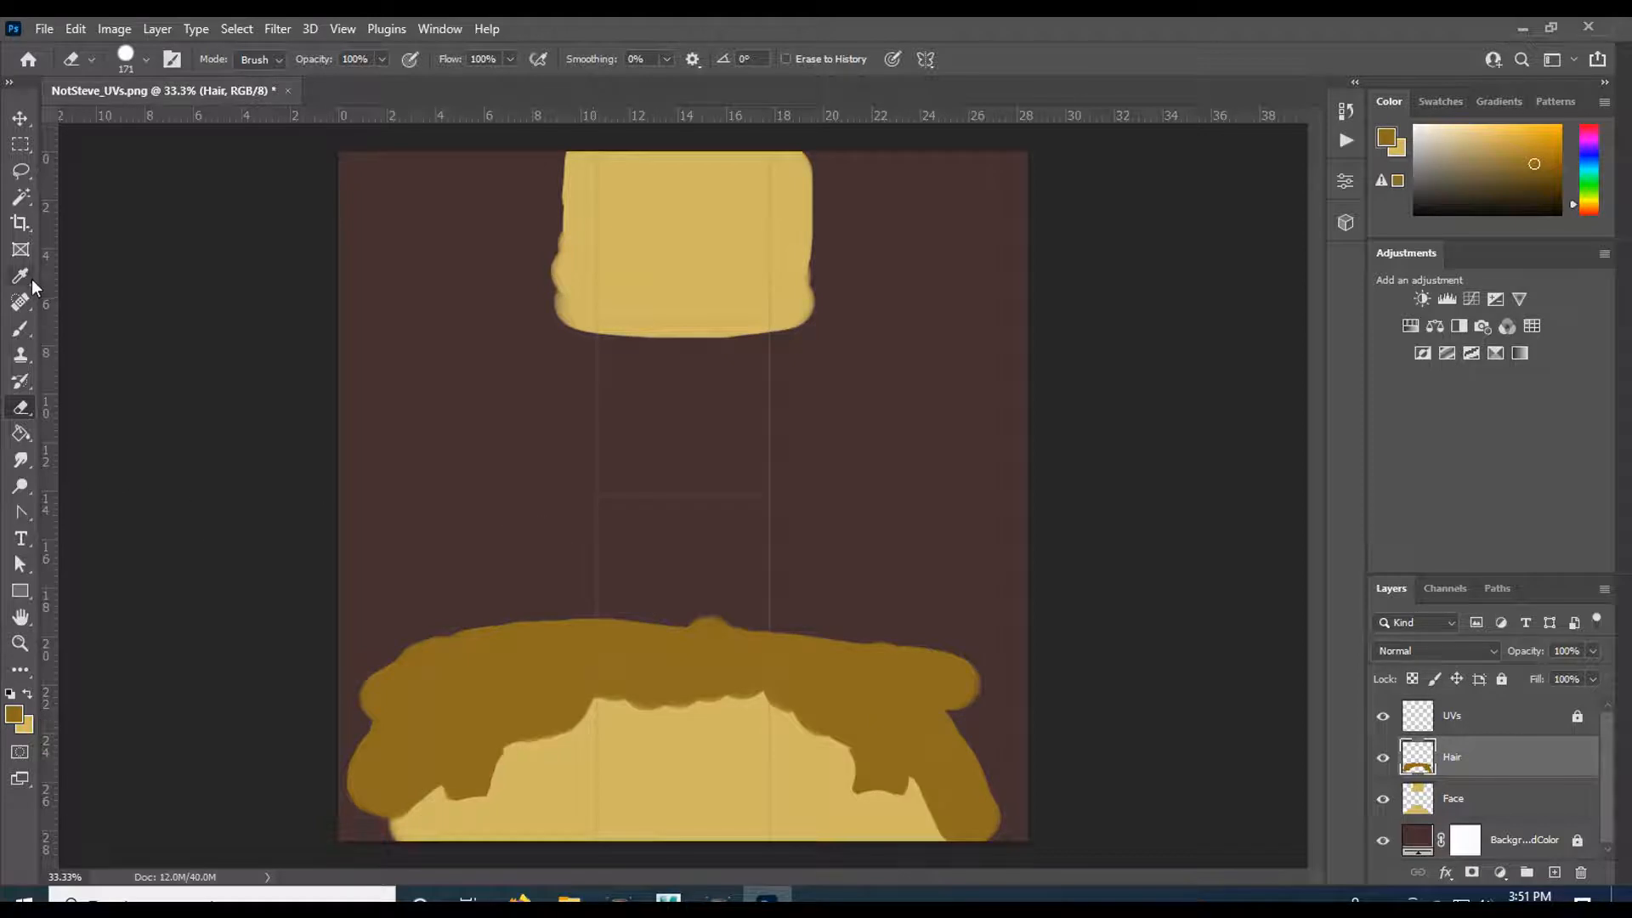
# - Paint dark golden-brown hair on the Hair layer over the two middle squares of the UV strip, down to the existing hair
pyautogui.click(21, 330)
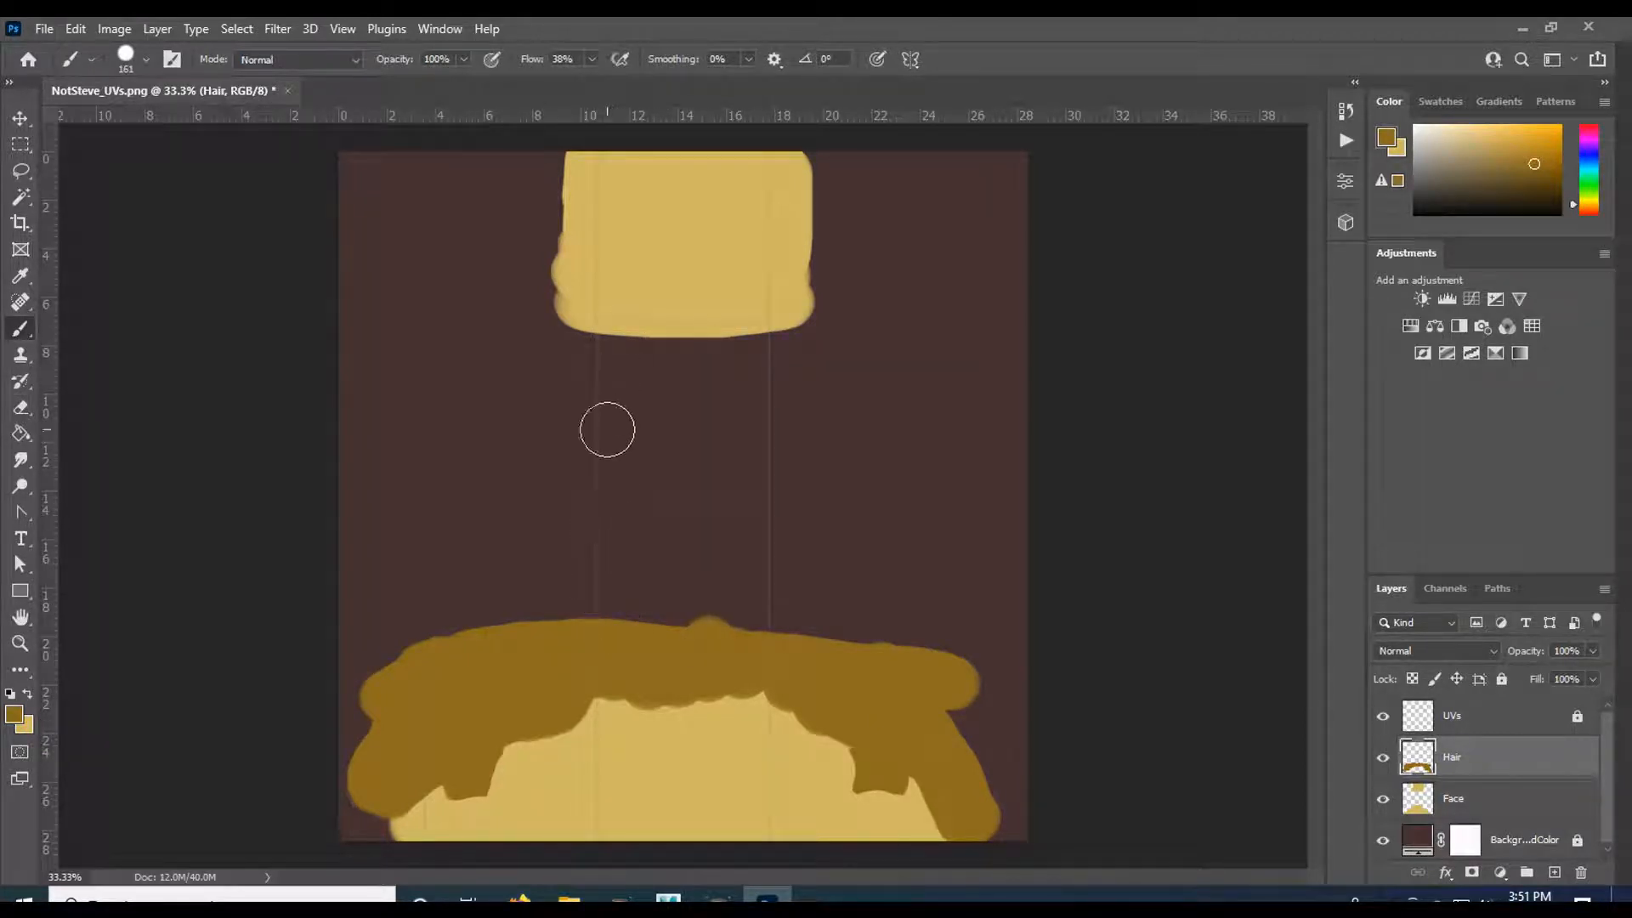
pyautogui.moveTo(601, 340)
pyautogui.mouseDown()
pyautogui.moveTo(594, 634)
pyautogui.moveTo(723, 631)
pyautogui.moveTo(768, 612)
pyautogui.moveTo(773, 339)
pyautogui.moveTo(608, 338)
pyautogui.moveTo(630, 572)
pyautogui.moveTo(660, 536)
pyautogui.moveTo(727, 594)
pyautogui.moveTo(747, 383)
pyautogui.moveTo(660, 375)
pyautogui.moveTo(715, 411)
pyautogui.moveTo(677, 501)
pyautogui.moveTo(718, 536)
pyautogui.moveTo(708, 607)
pyautogui.mouseUp()
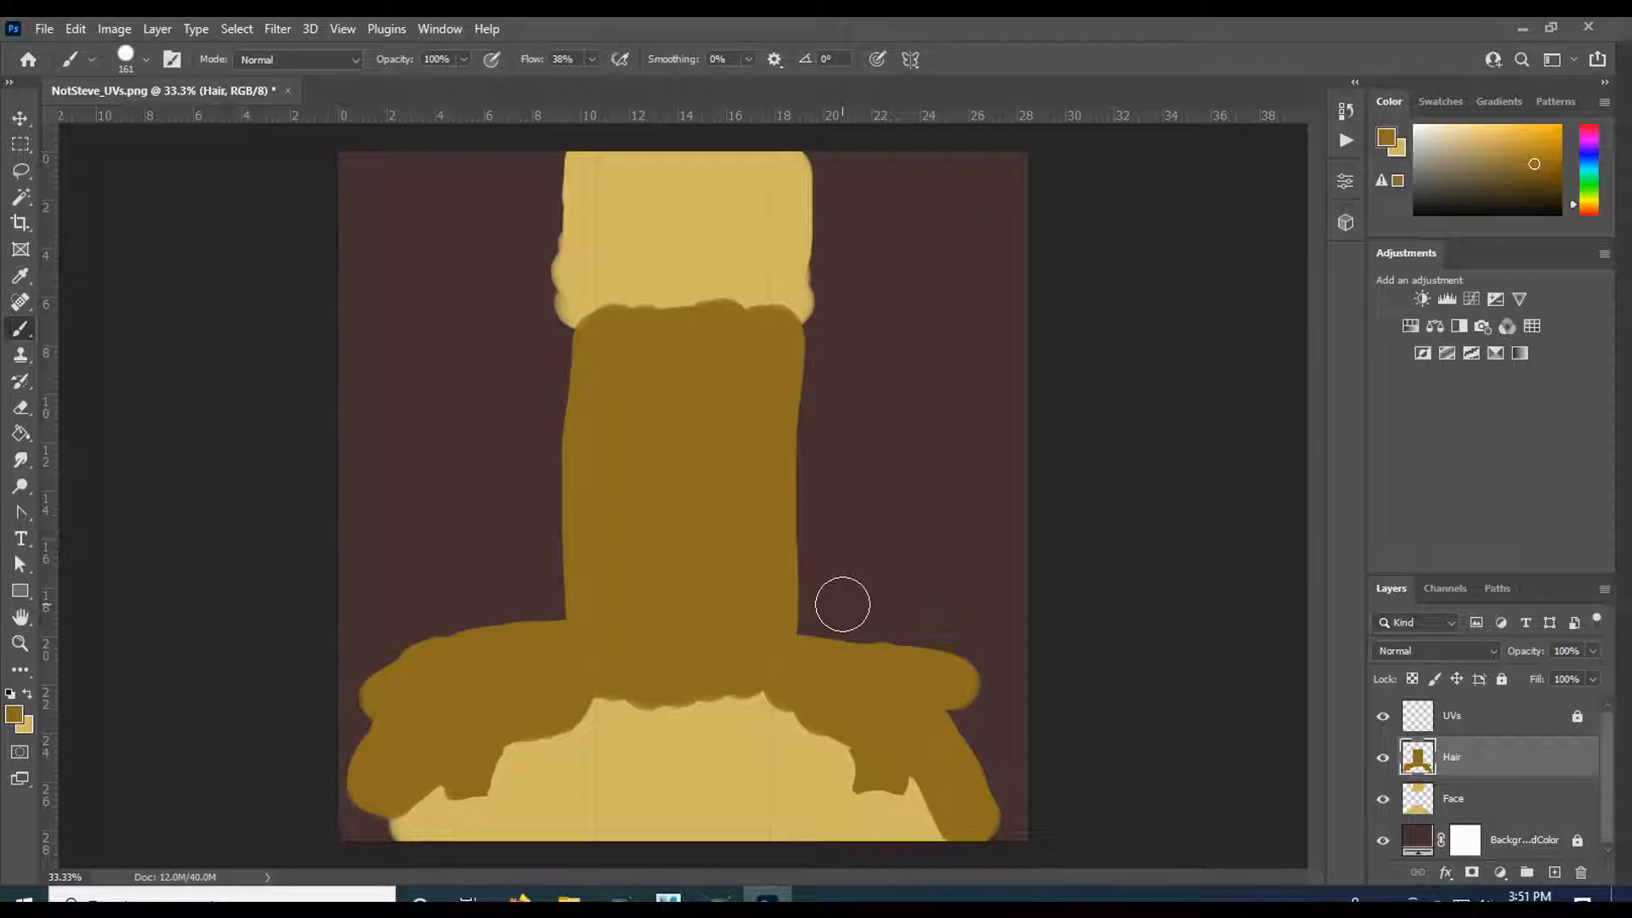
# - Save the document as a layered Photoshop file named NotSteve_Textures in the NotMineCraft folder, with Maximize Compatibility on
pyautogui.click(46, 31)
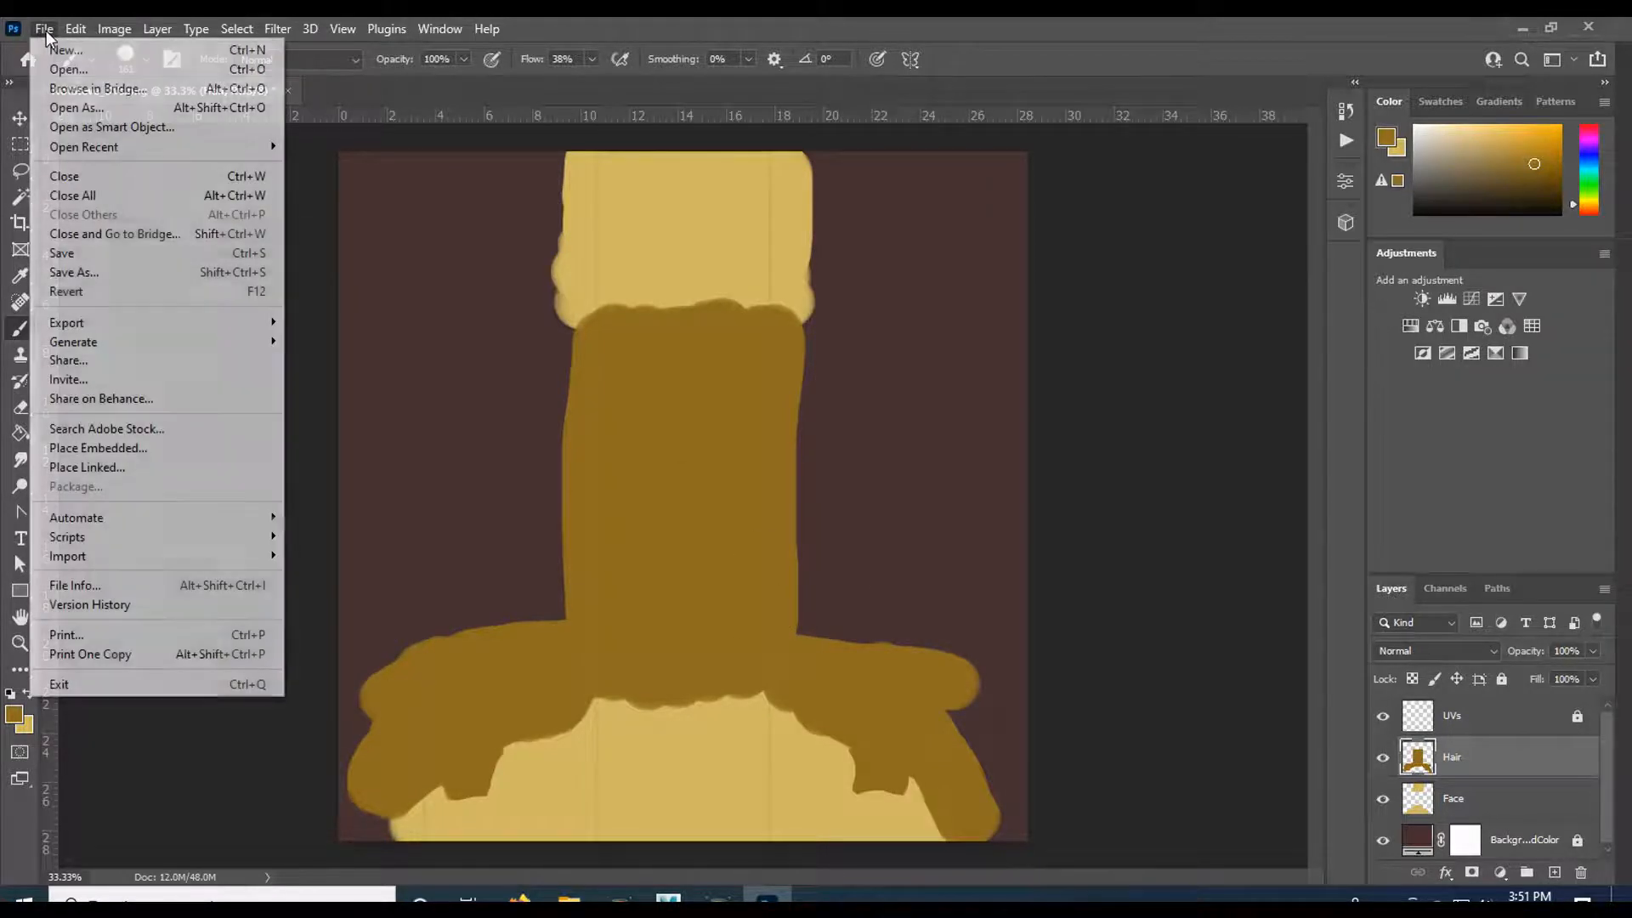
pyautogui.click(77, 272)
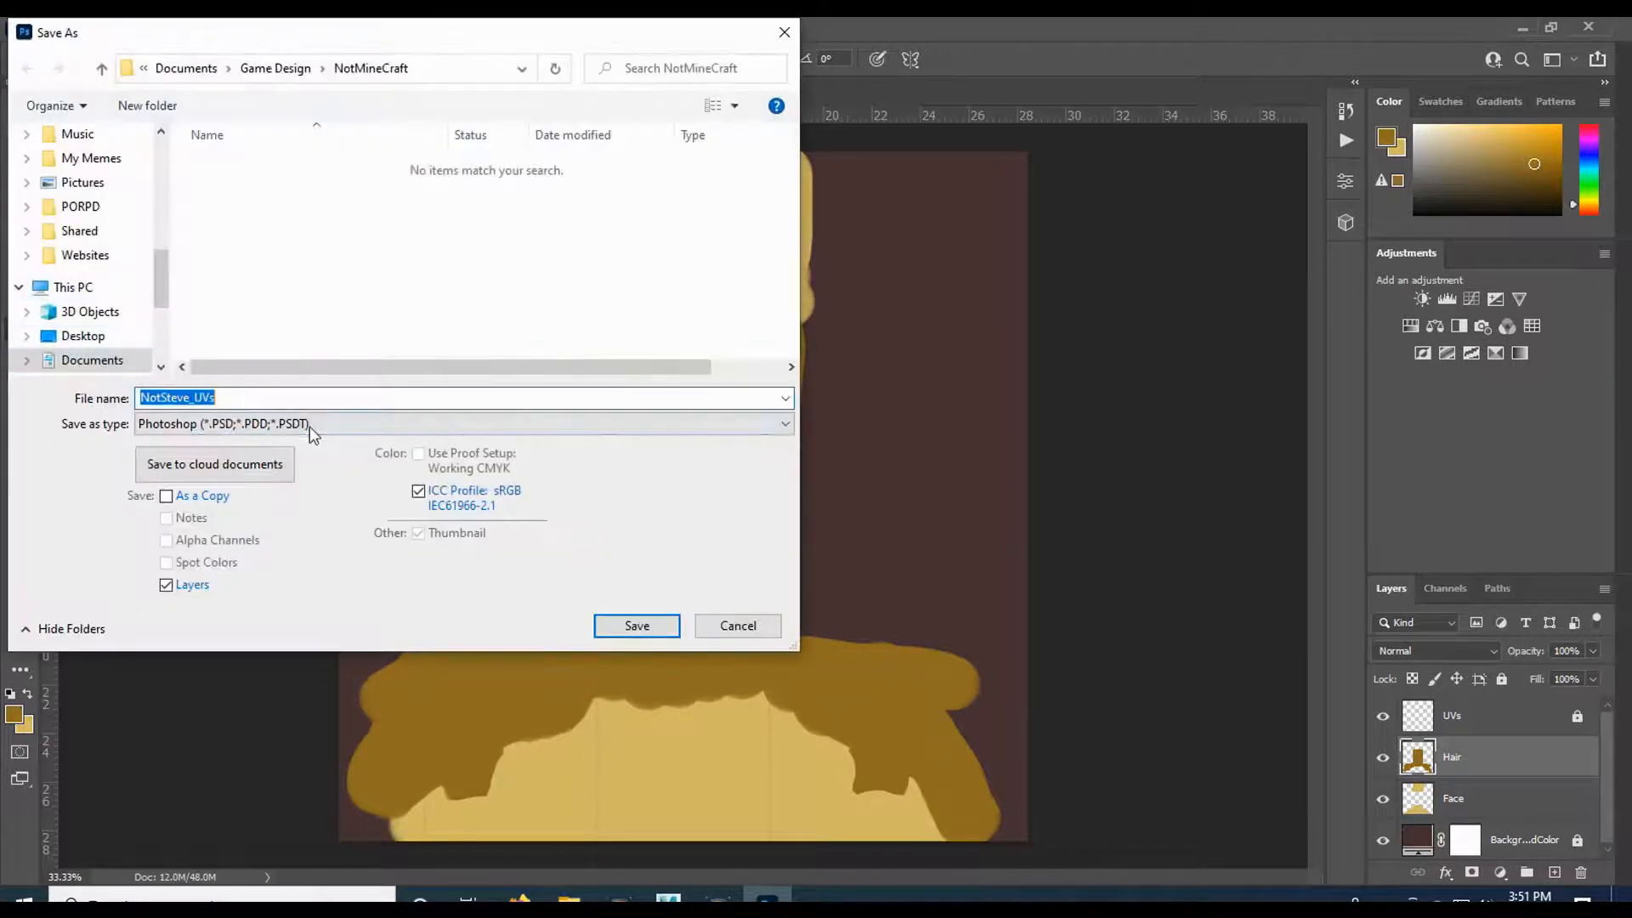
pyautogui.click(257, 400)
pyautogui.click(85, 406)
pyautogui.write('N')
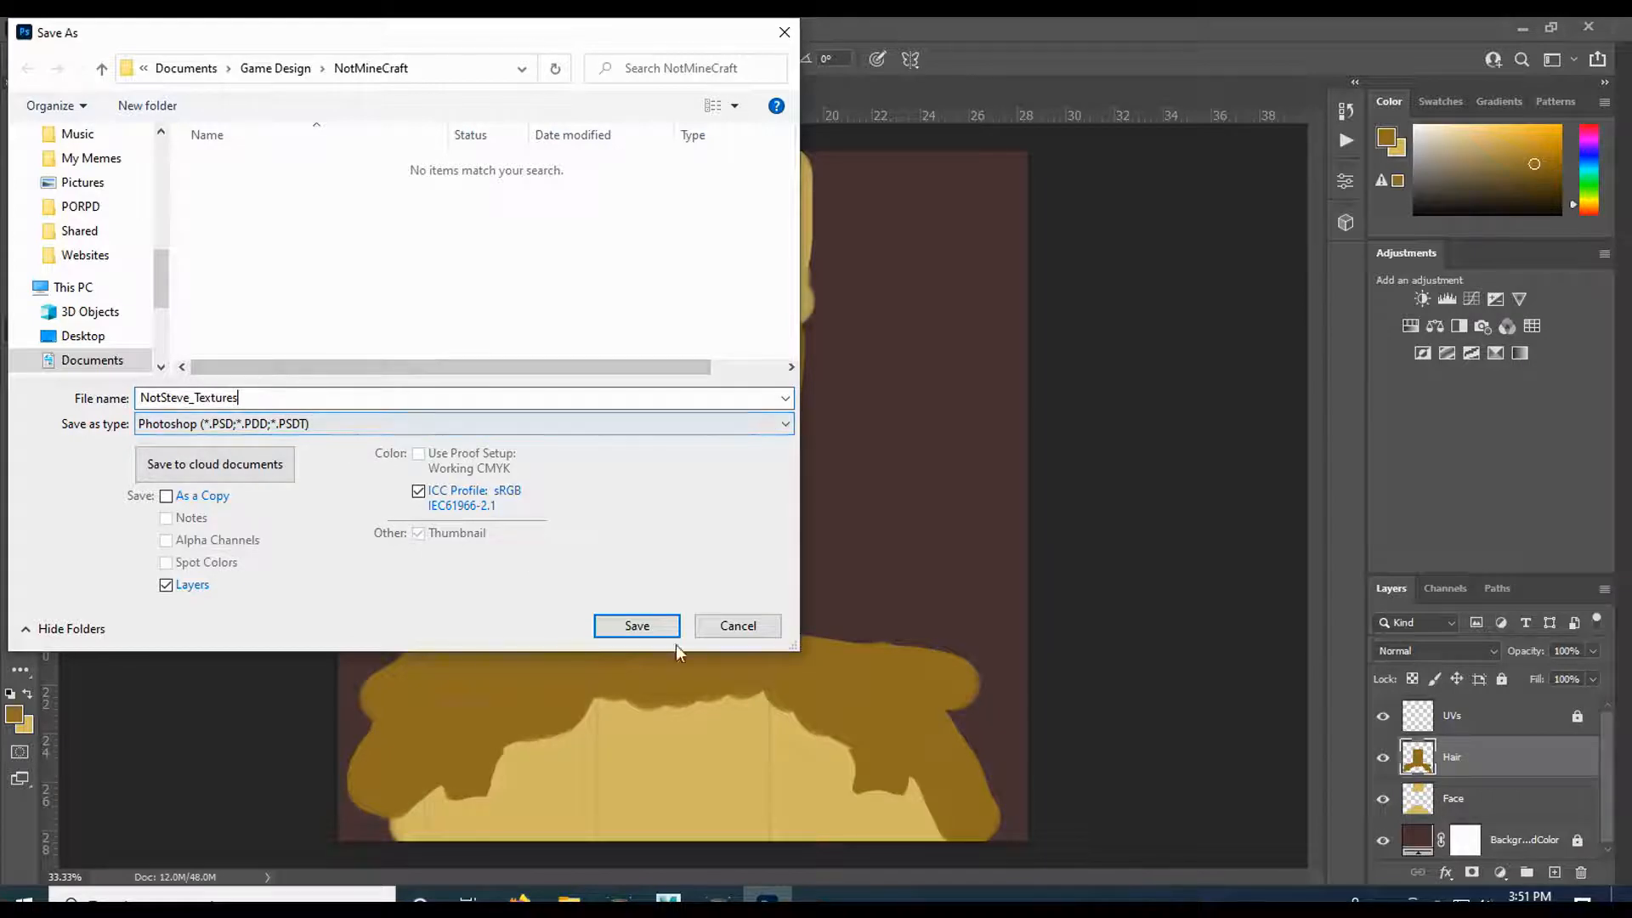
pyautogui.click(656, 638)
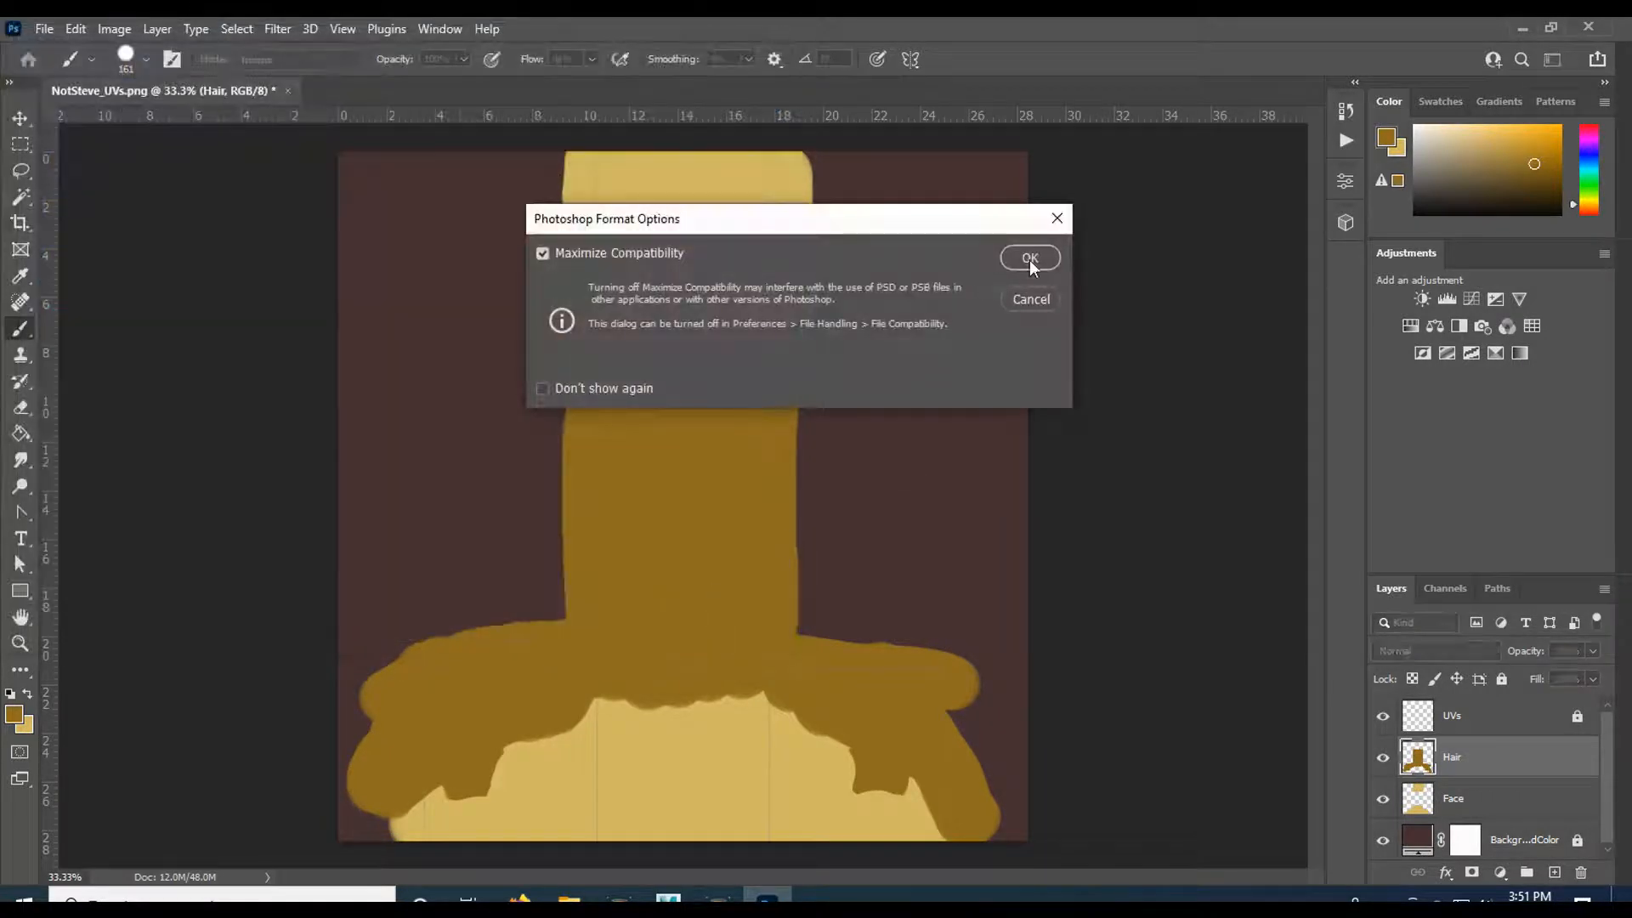
pyautogui.click(1025, 258)
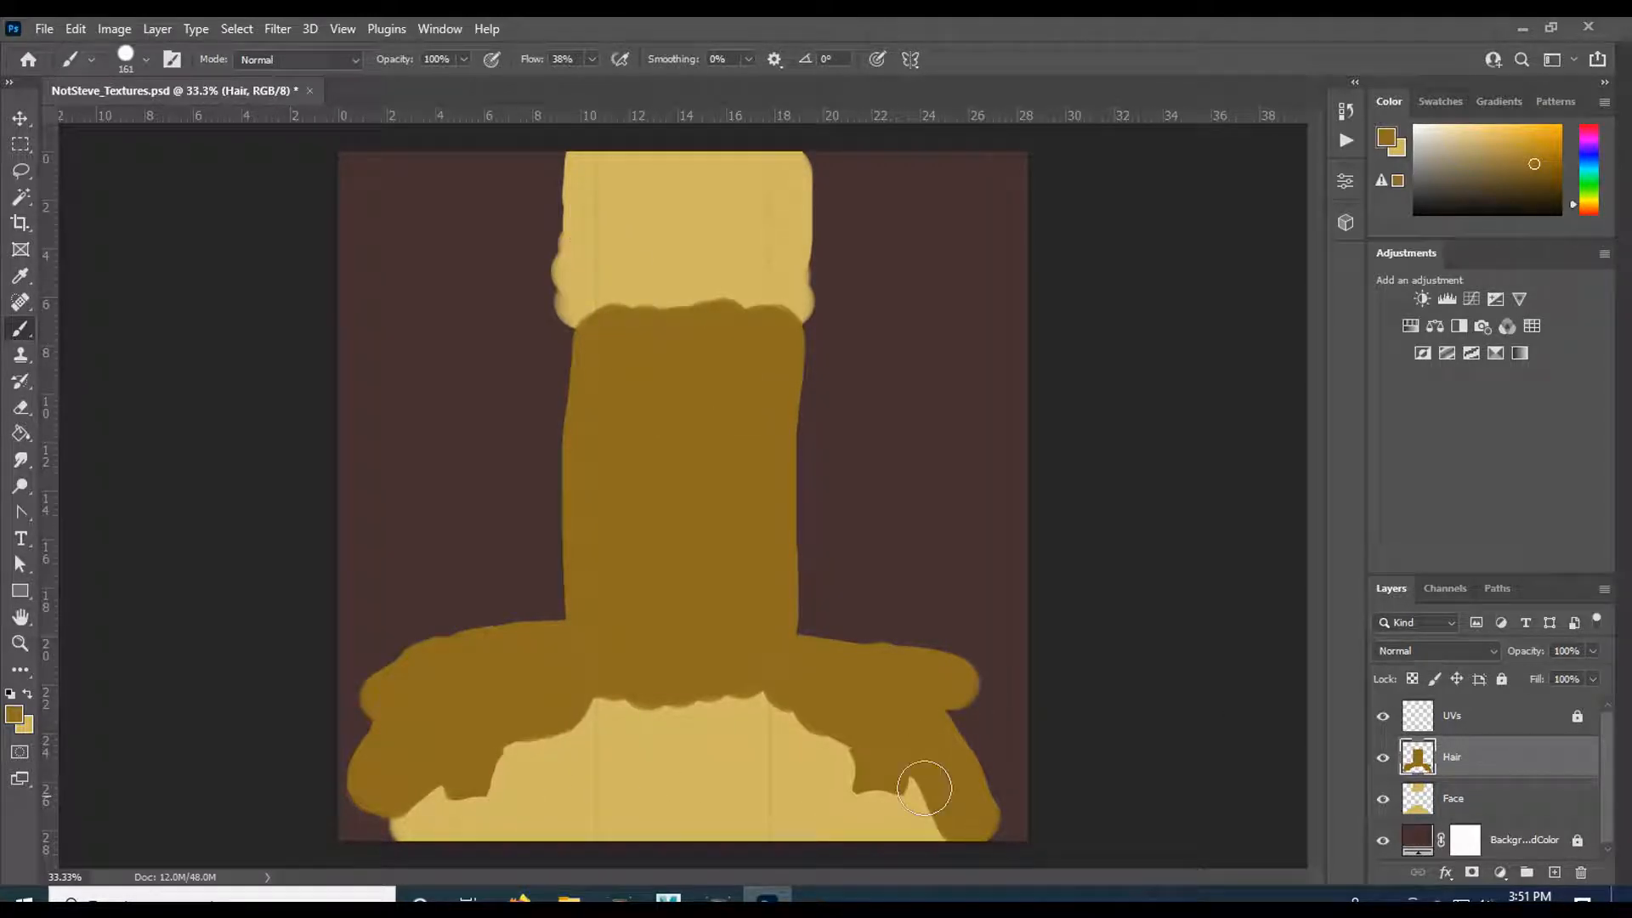
# - Unlock the UVs layer and add a green Stroke effect to its lines
pyautogui.doubleClick(1541, 723)
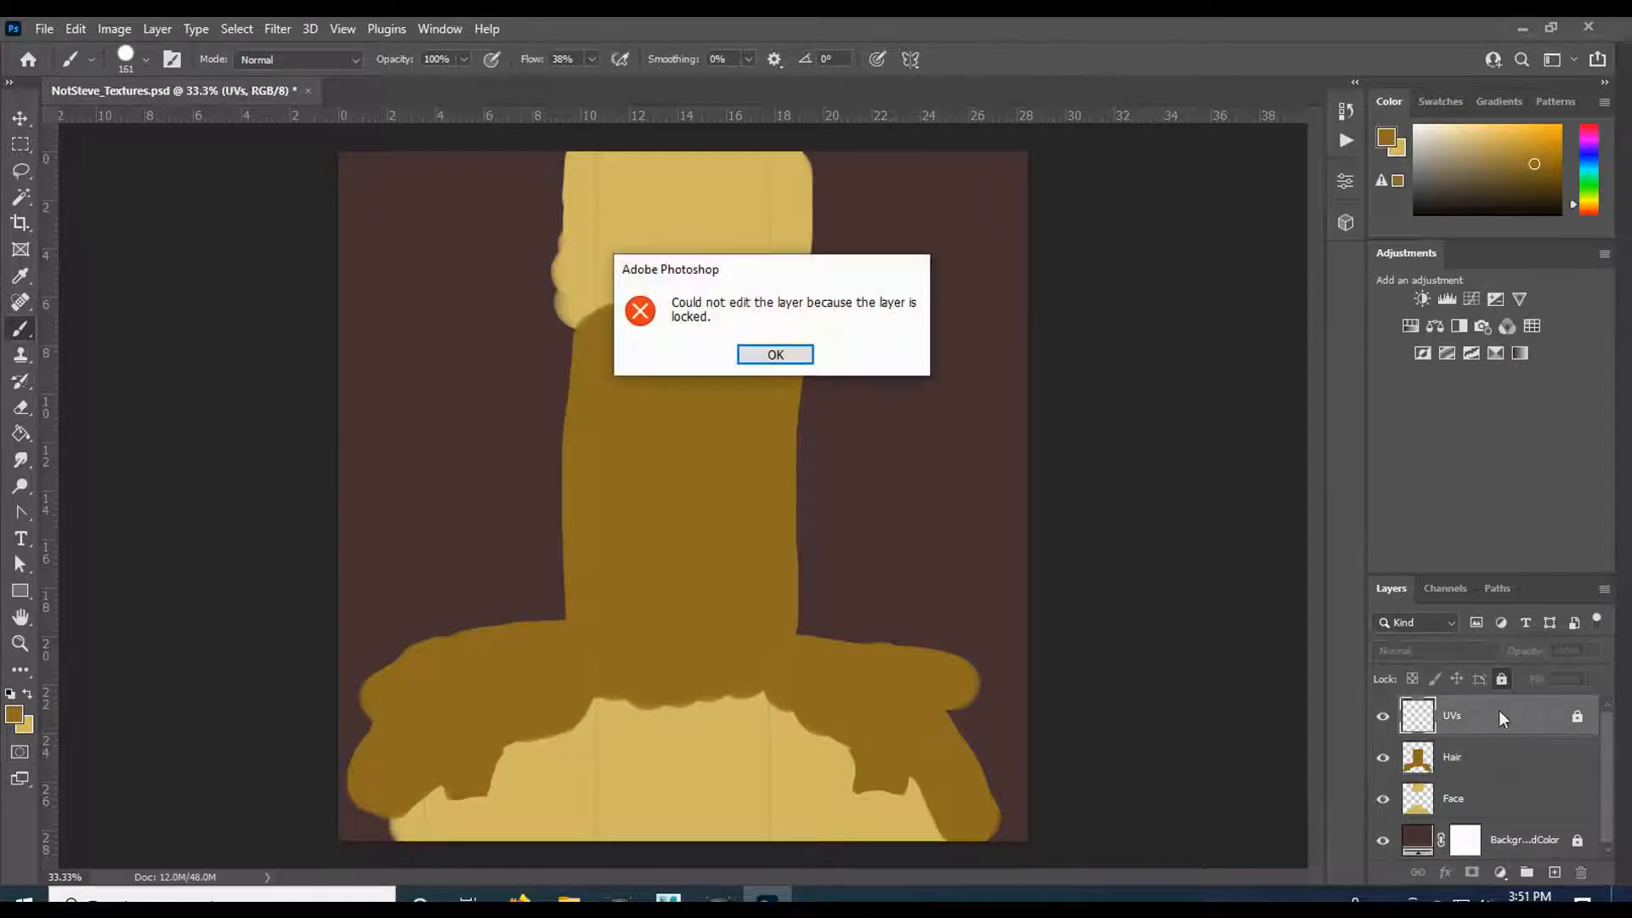
pyautogui.click(798, 356)
pyautogui.click(1502, 679)
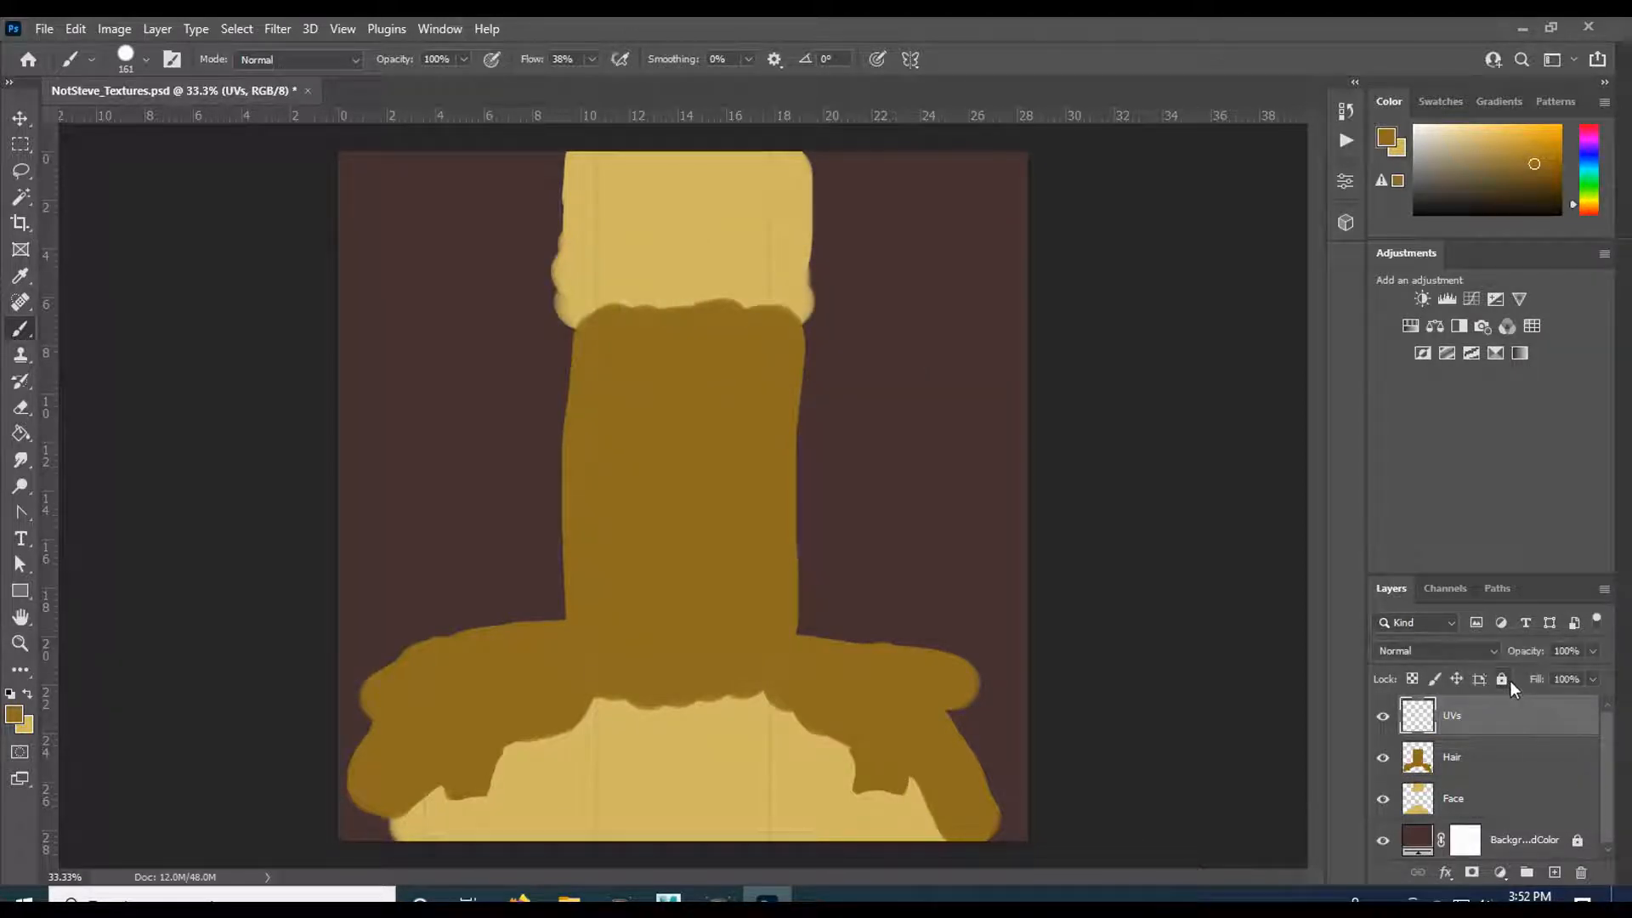
pyautogui.doubleClick(1534, 725)
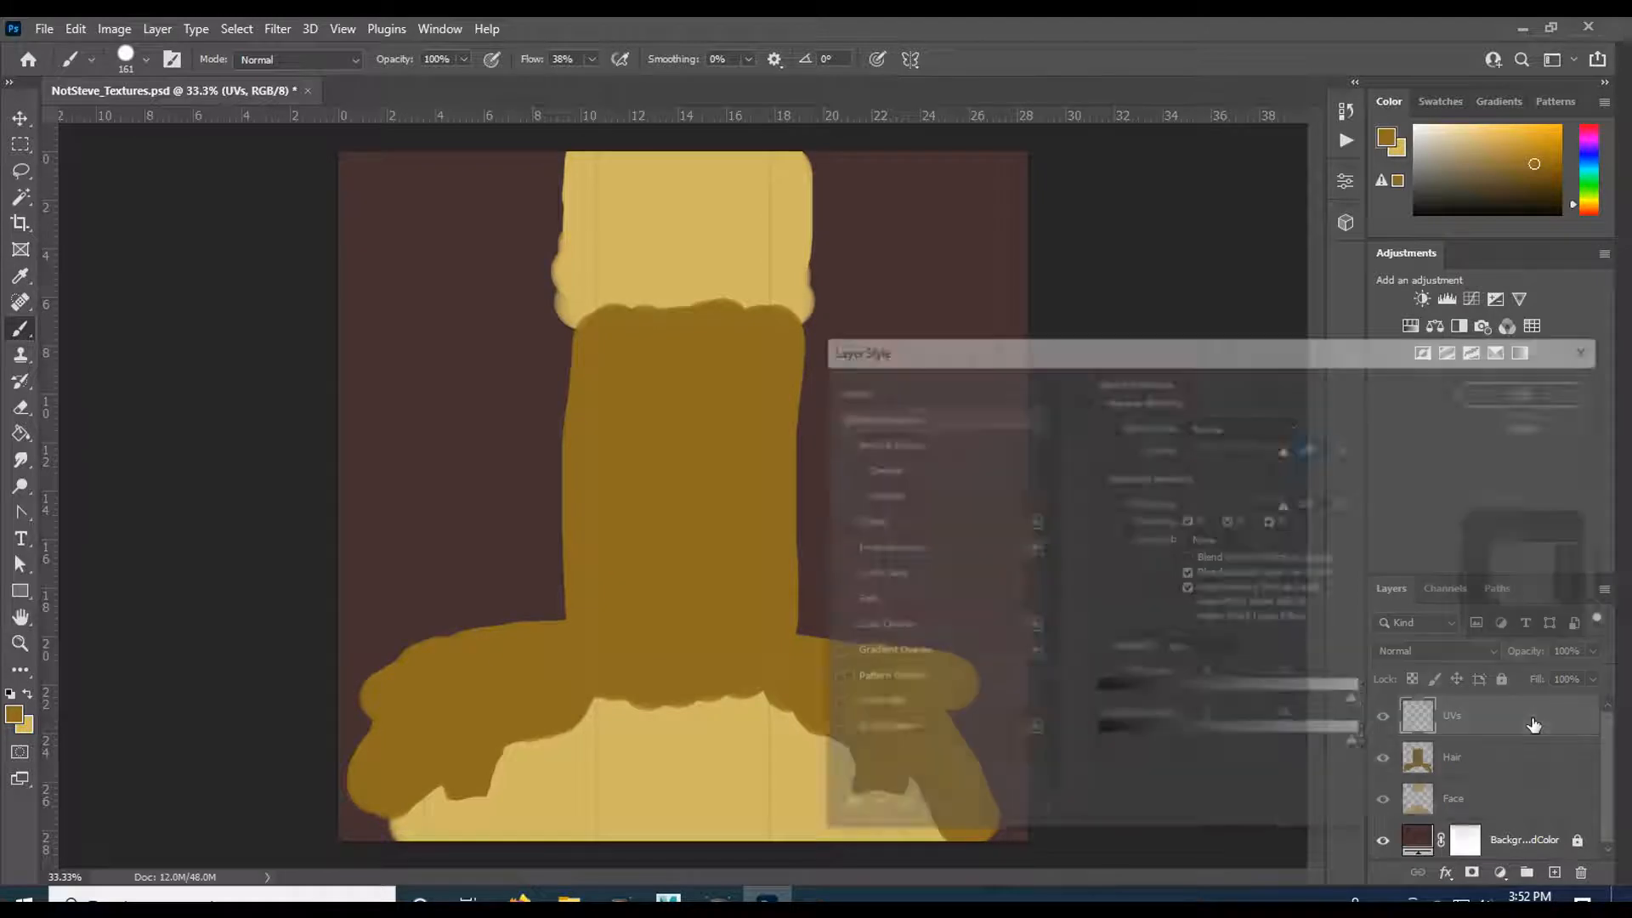
pyautogui.click(906, 536)
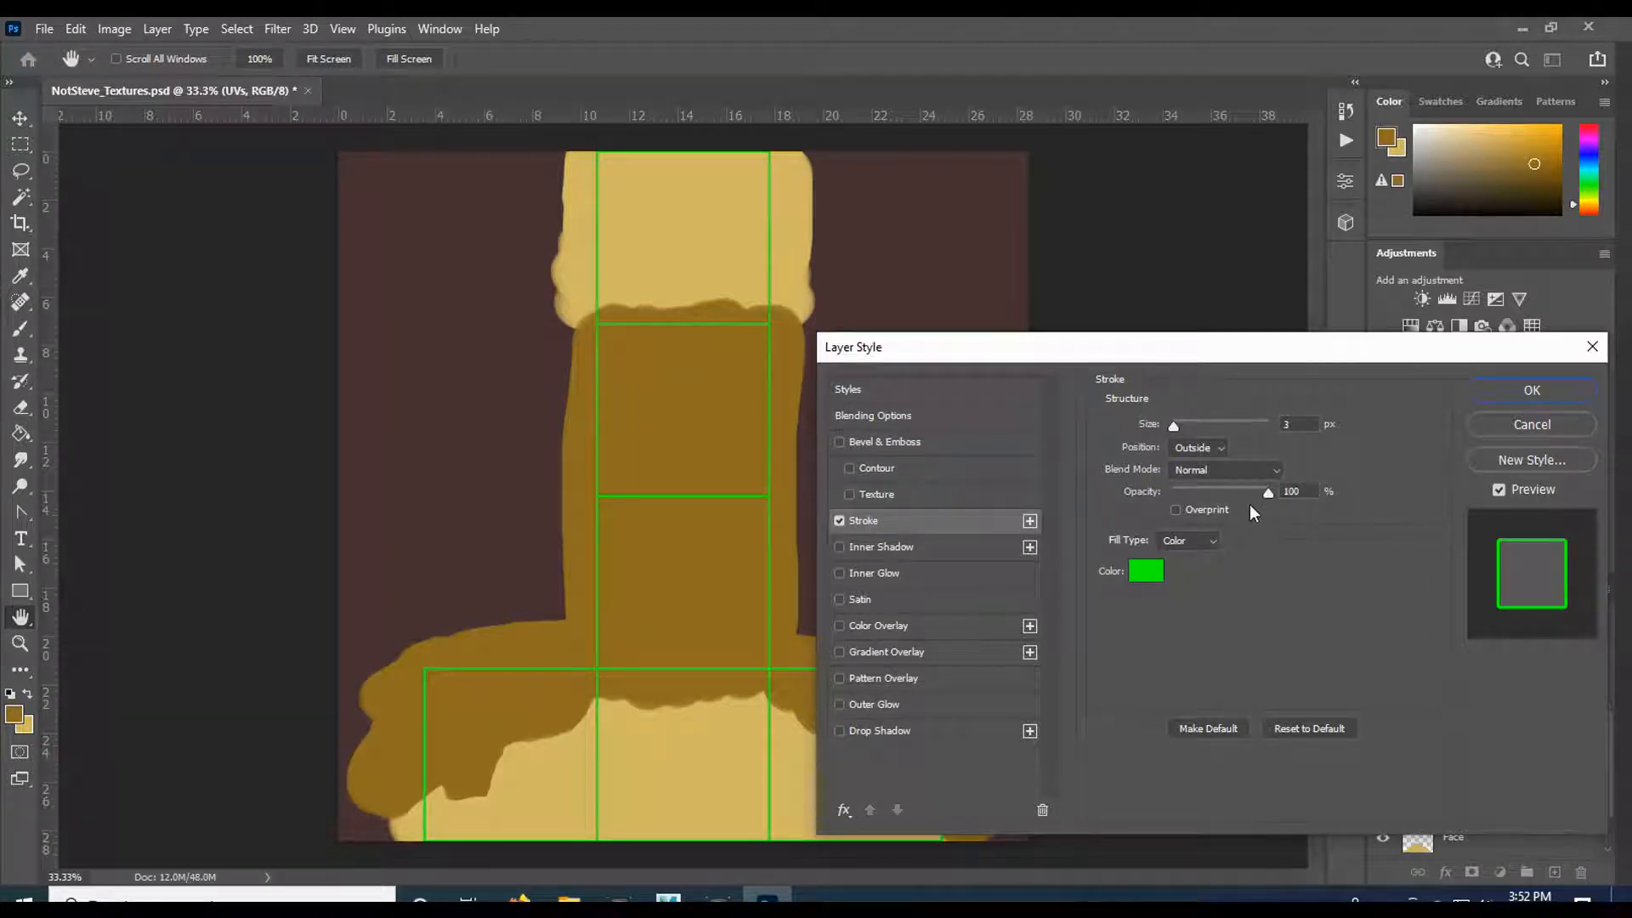
# - Try the Center, Inside and Outside positions for the UV stroke, with its size raised to 43 px
pyautogui.click(1205, 445)
pyautogui.click(1206, 446)
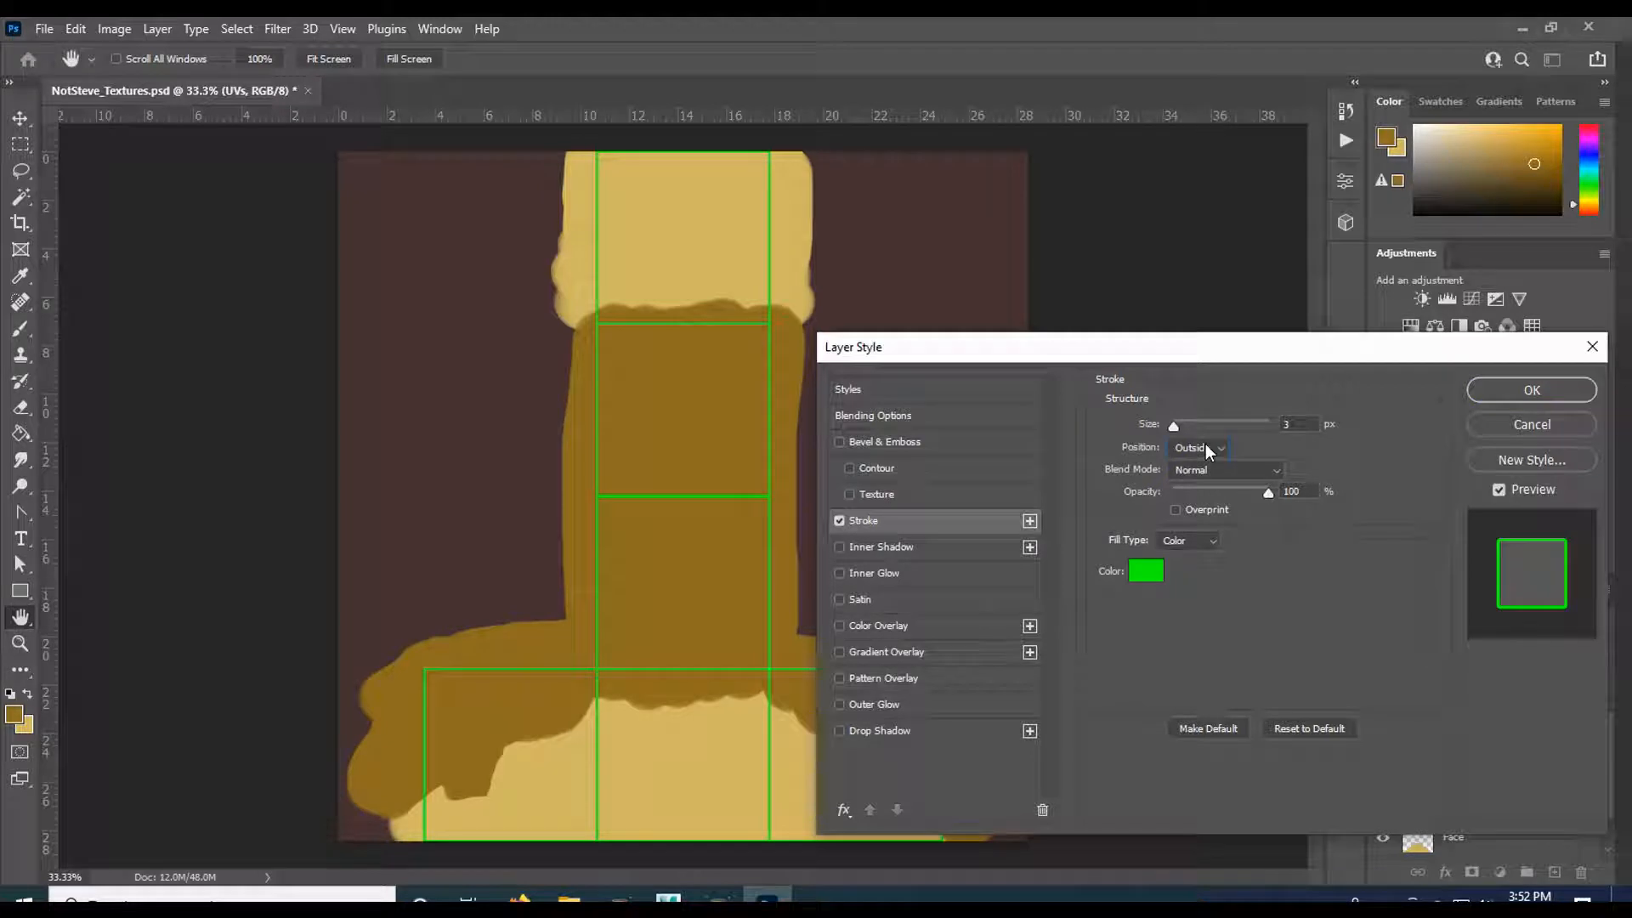
pyautogui.click(1206, 444)
pyautogui.click(1206, 490)
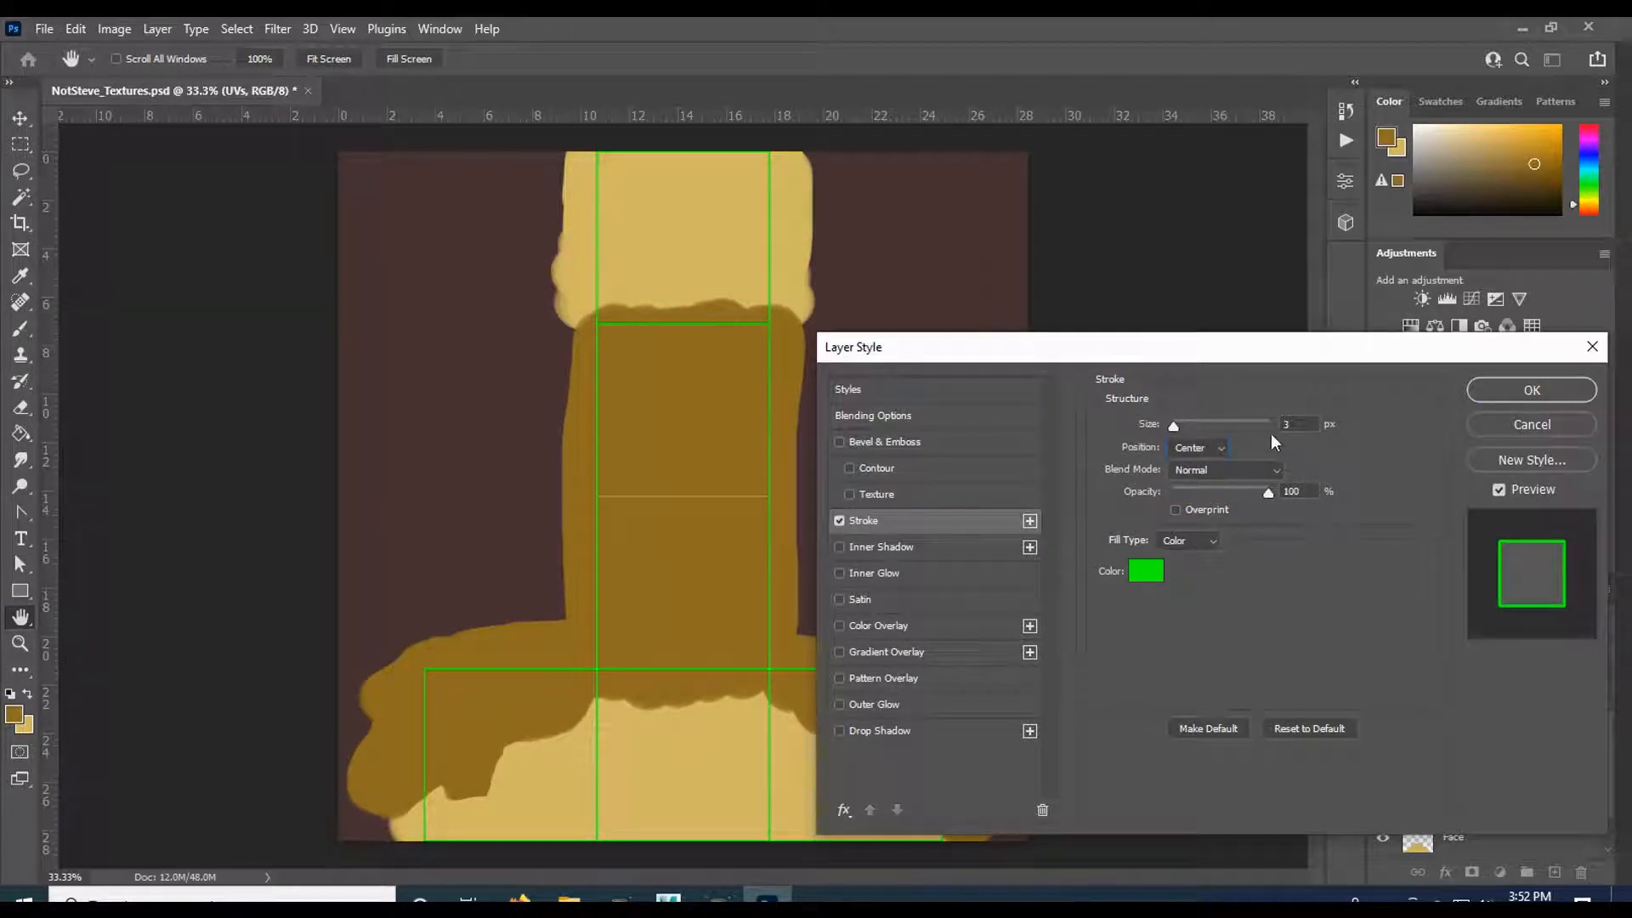
pyautogui.moveTo(1181, 427); pyautogui.dragTo(1193, 425)
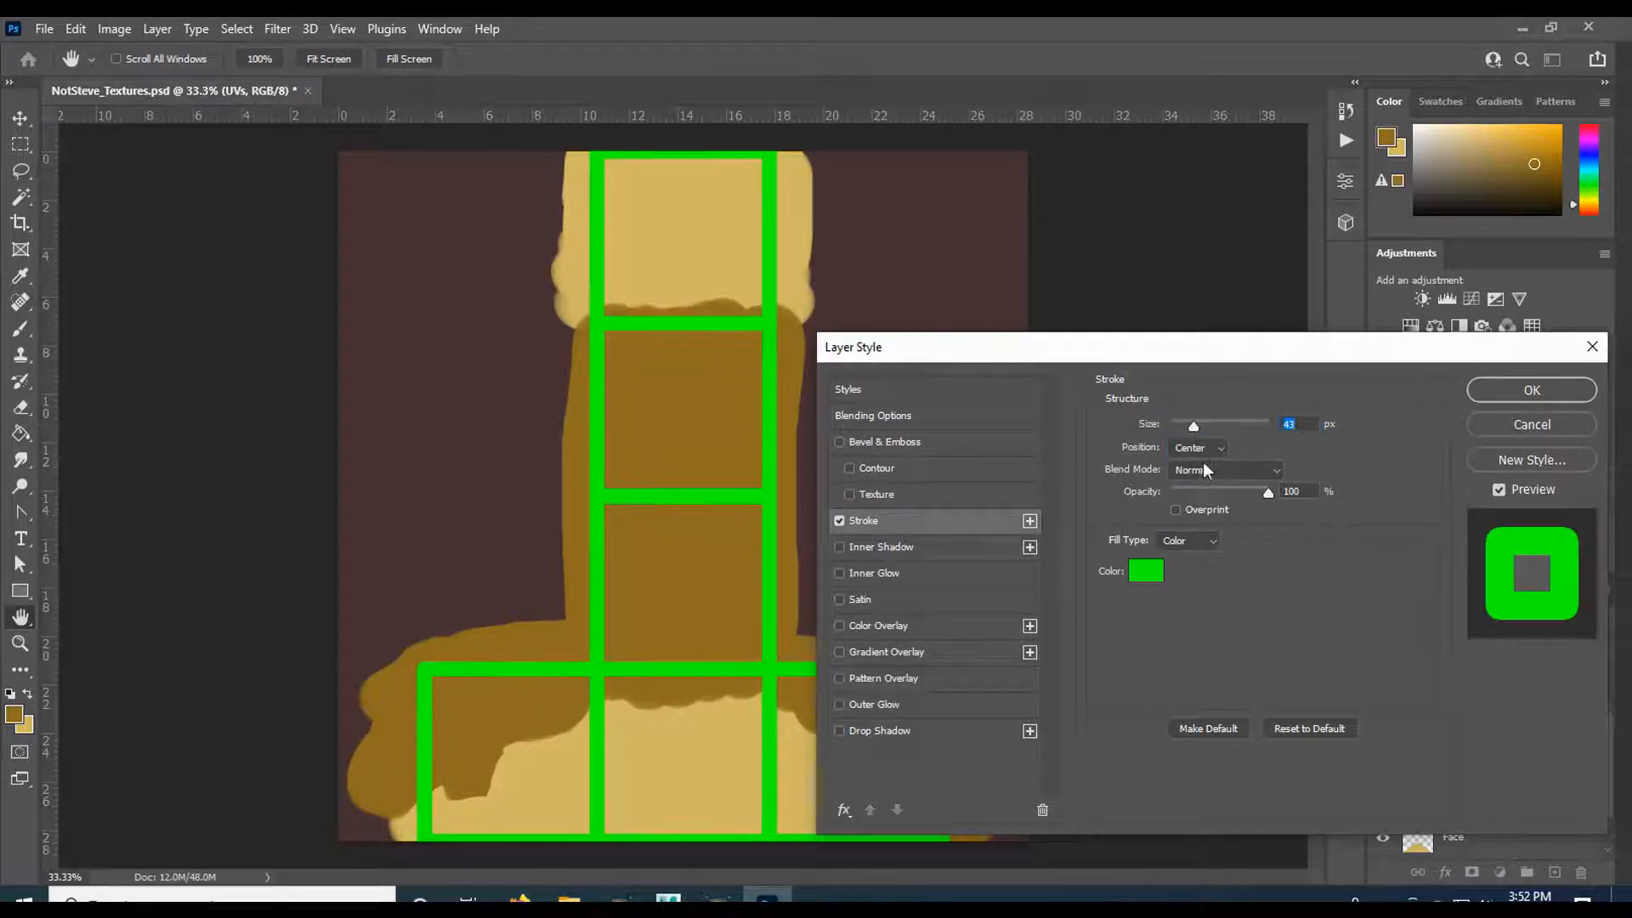
pyautogui.click(1225, 452)
pyautogui.click(1194, 481)
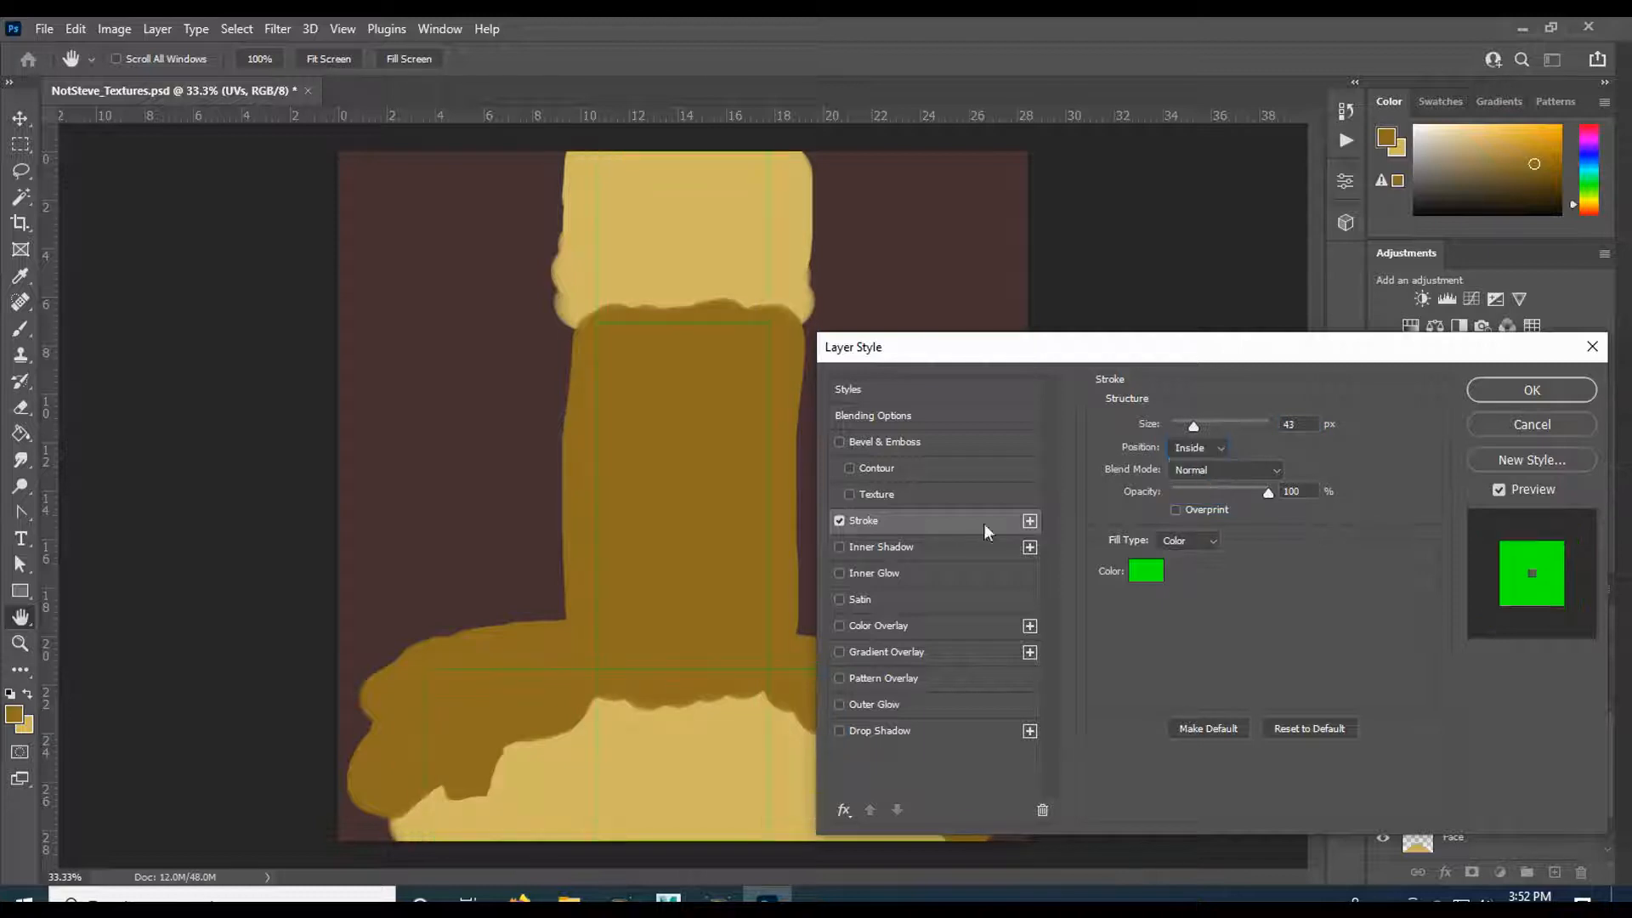
pyautogui.click(1216, 451)
pyautogui.click(1194, 467)
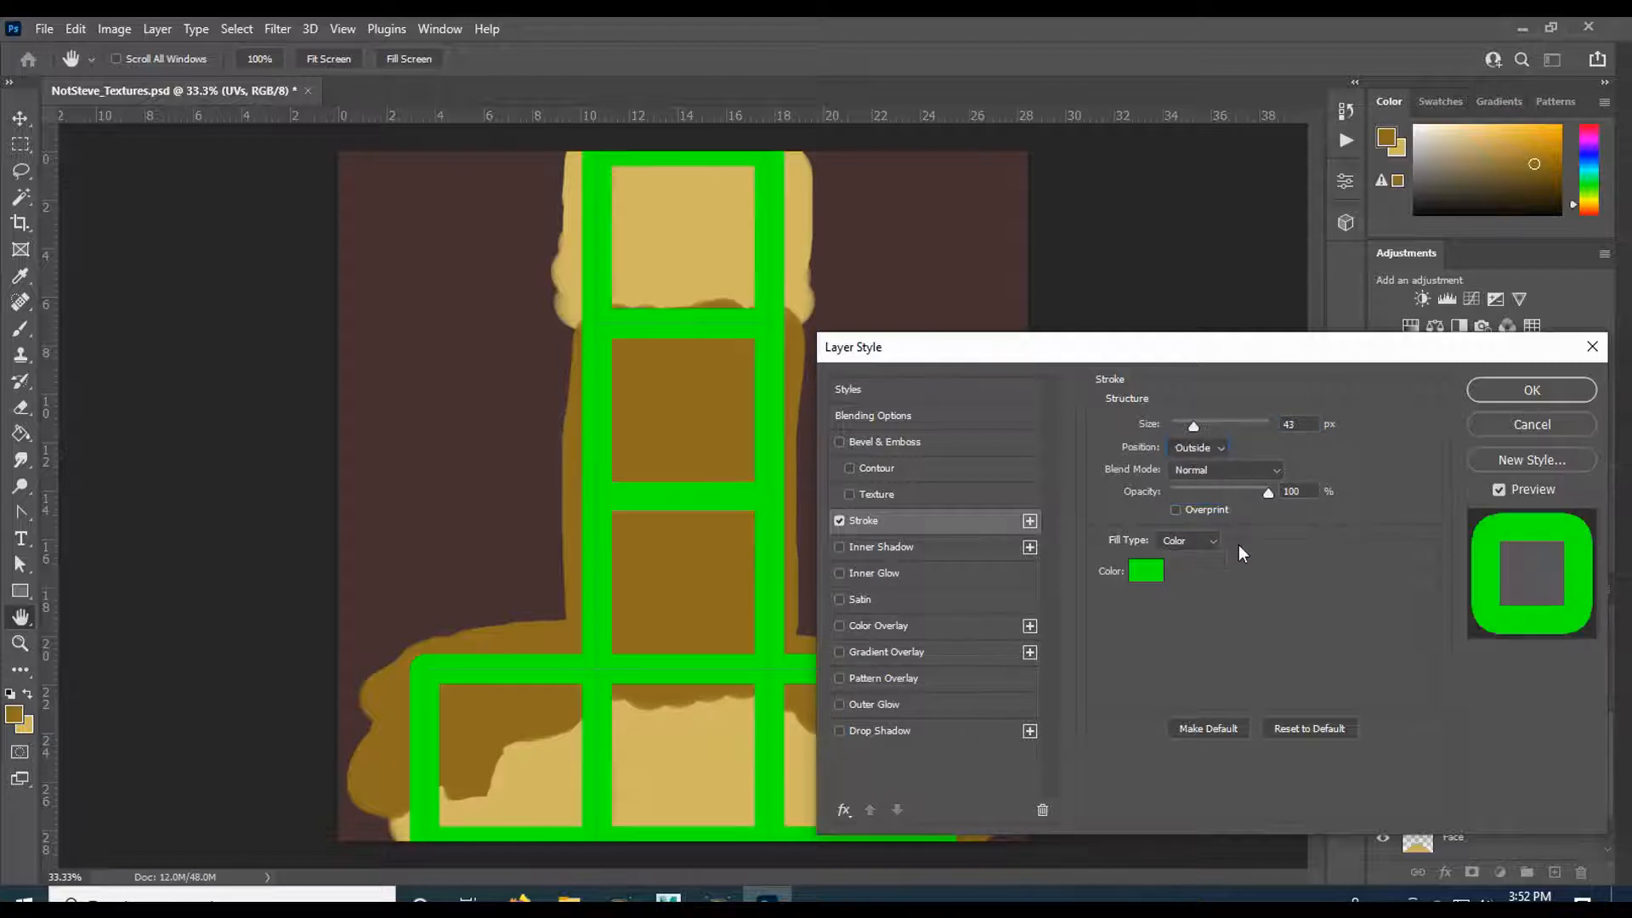
pyautogui.click(1193, 450)
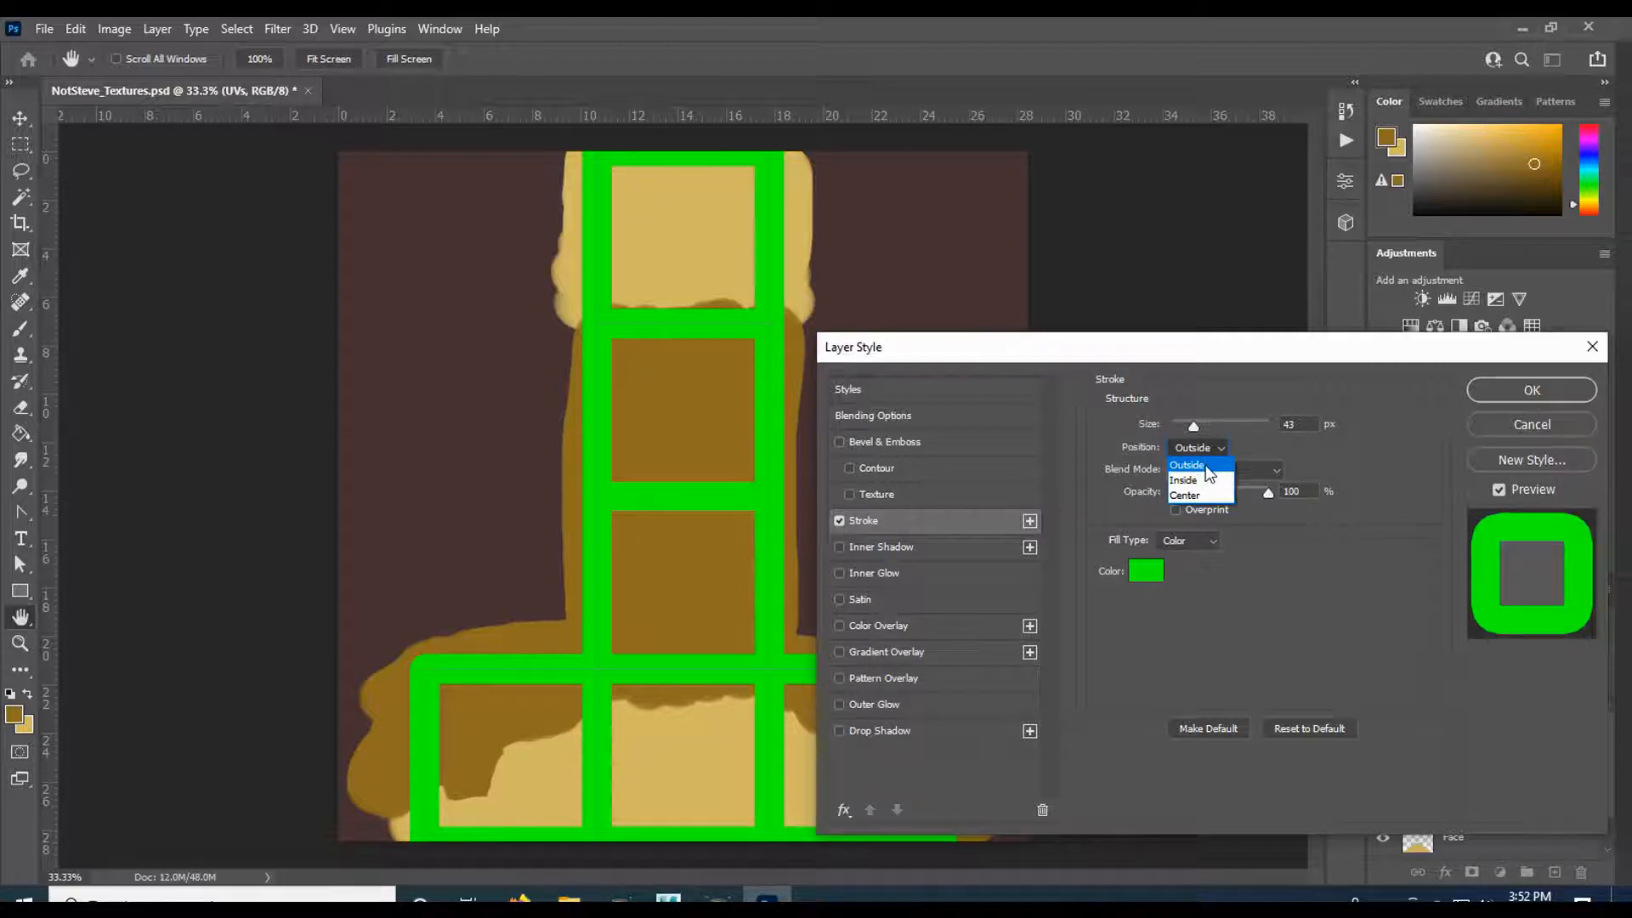
pyautogui.click(1201, 464)
# - Set the UV stroke's size to 4 px and apply the layer style
pyautogui.click(1302, 427)
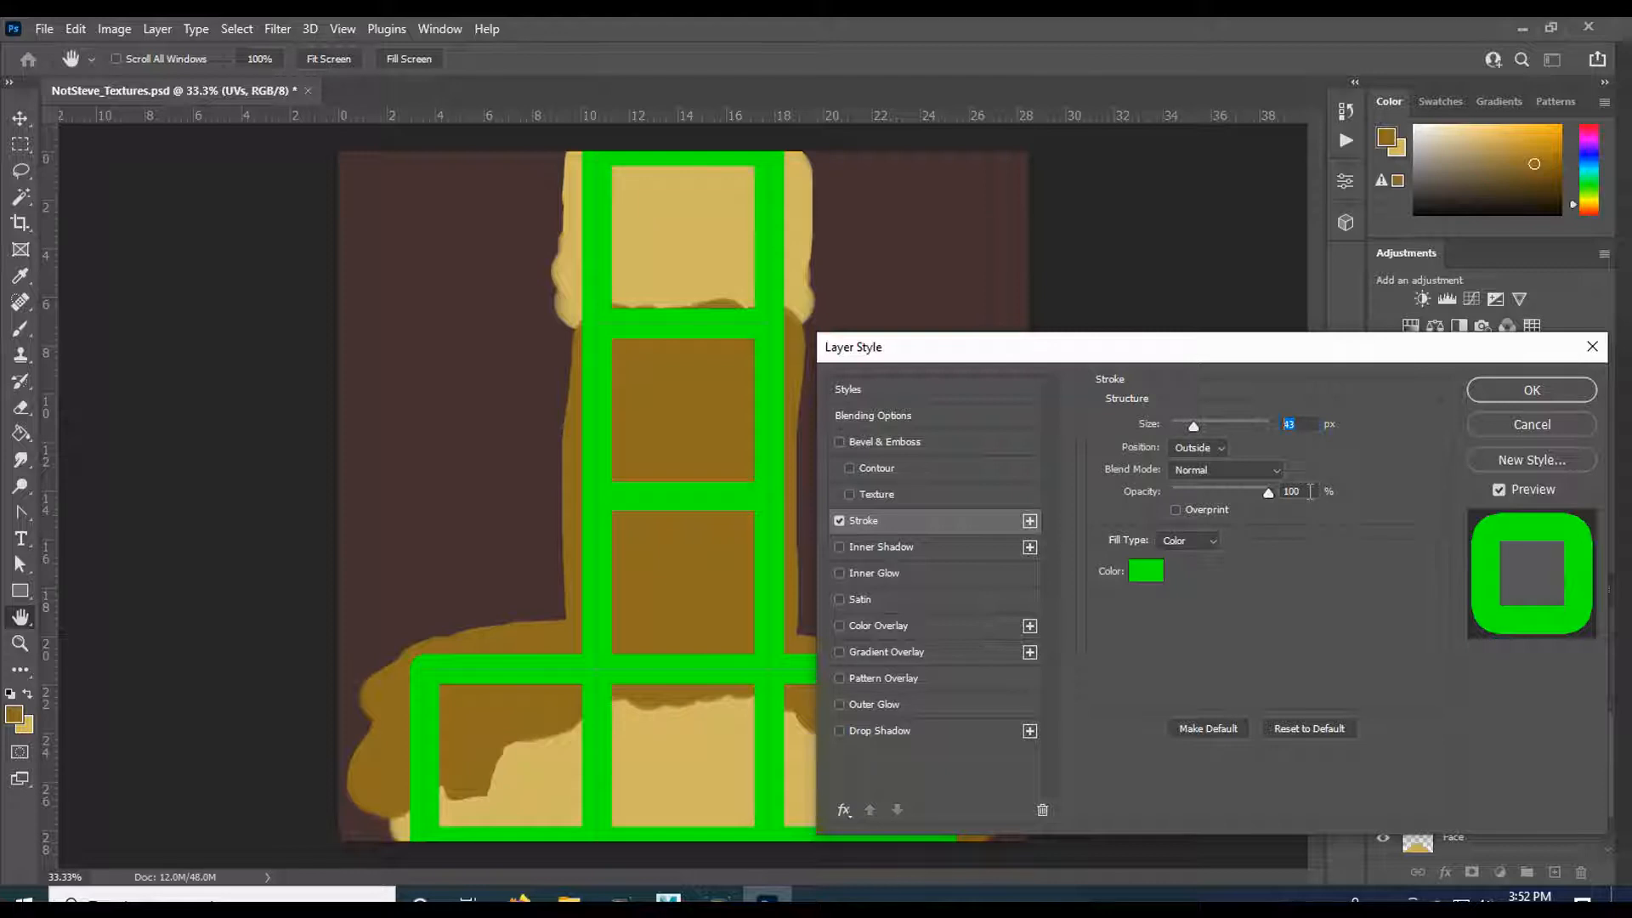
pyautogui.write('4')
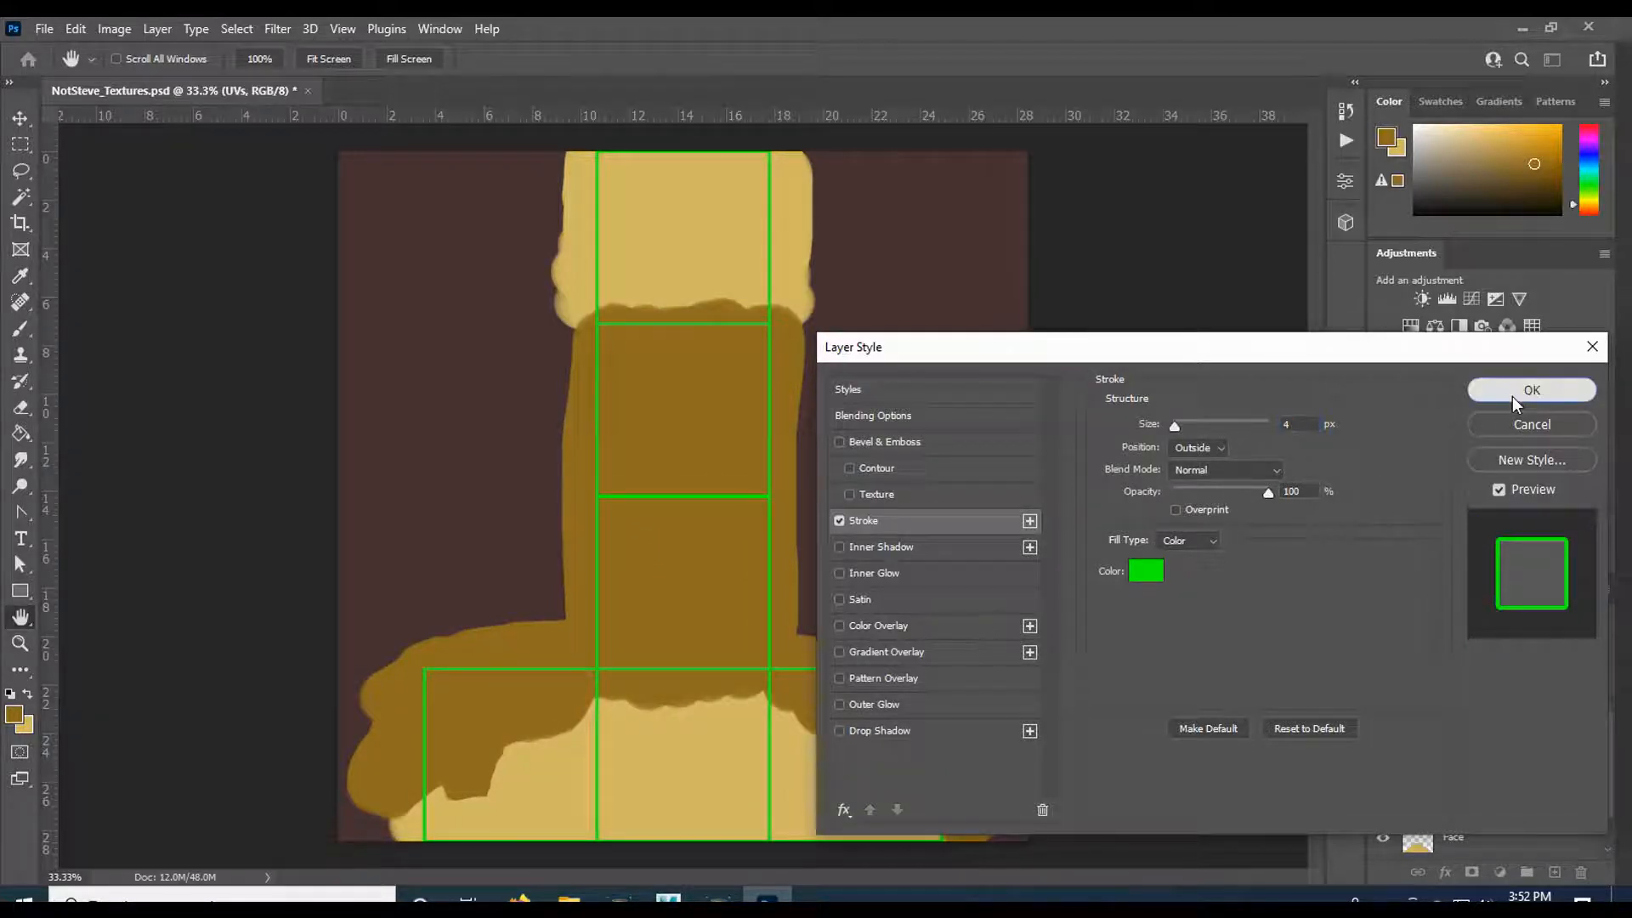
pyautogui.click(1532, 390)
# - Save the changes to the layered texture document
pyautogui.click(38, 29)
pyautogui.click(54, 32)
pyautogui.click(51, 33)
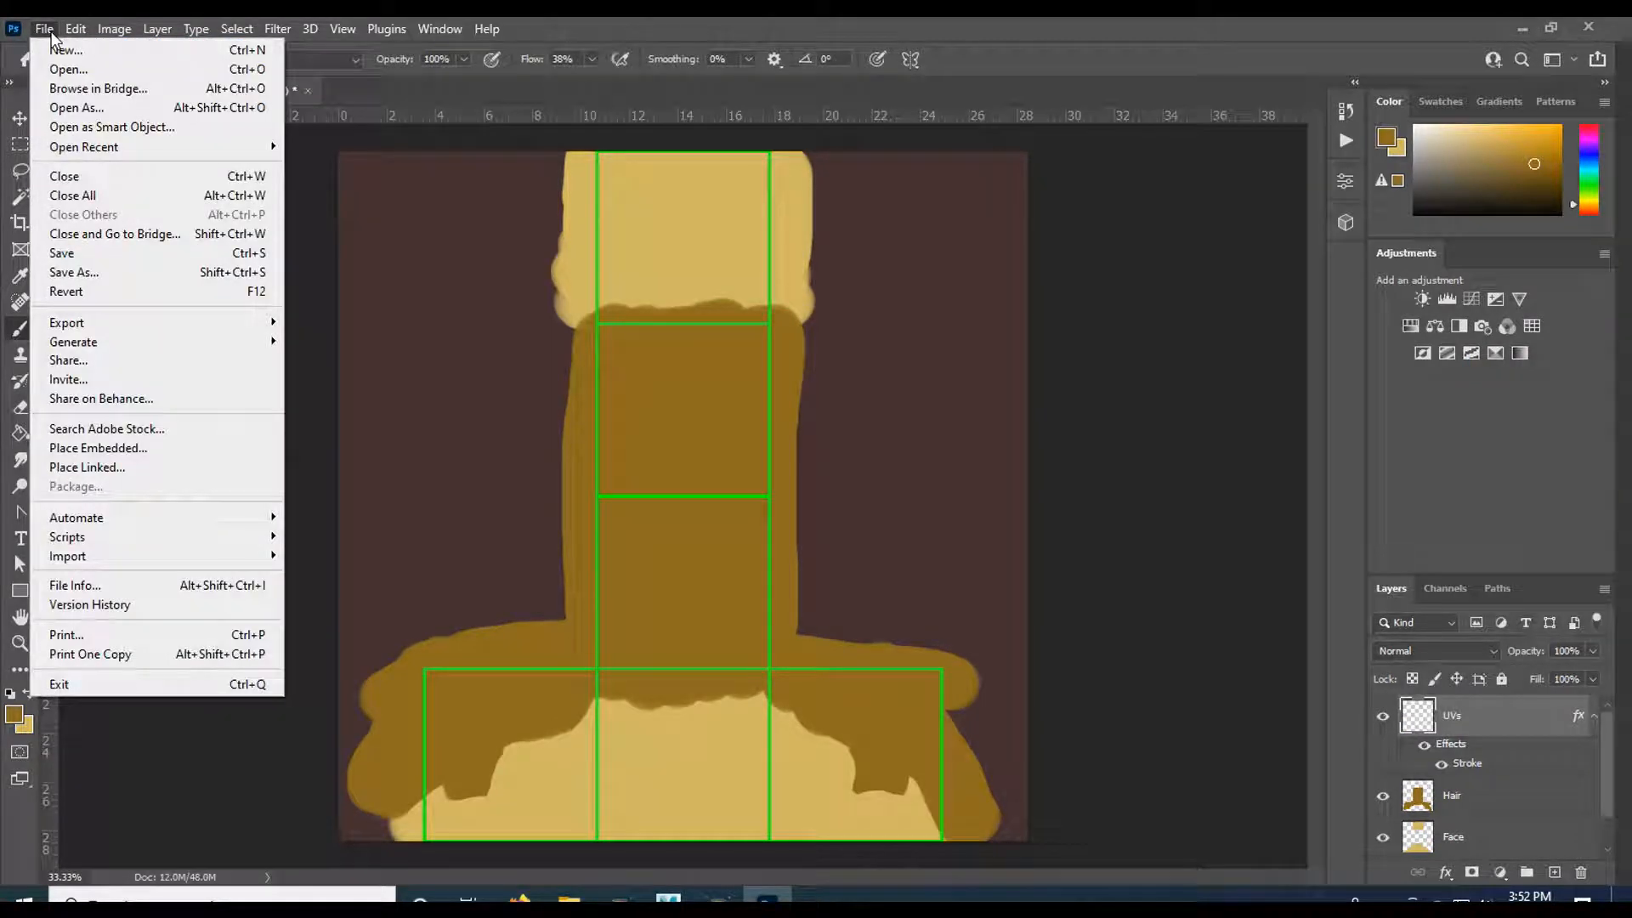
pyautogui.click(110, 254)
# - Save a Targa copy of the texture named NotSteve_Head at 24 bits/pixel without compression
pyautogui.click(47, 32)
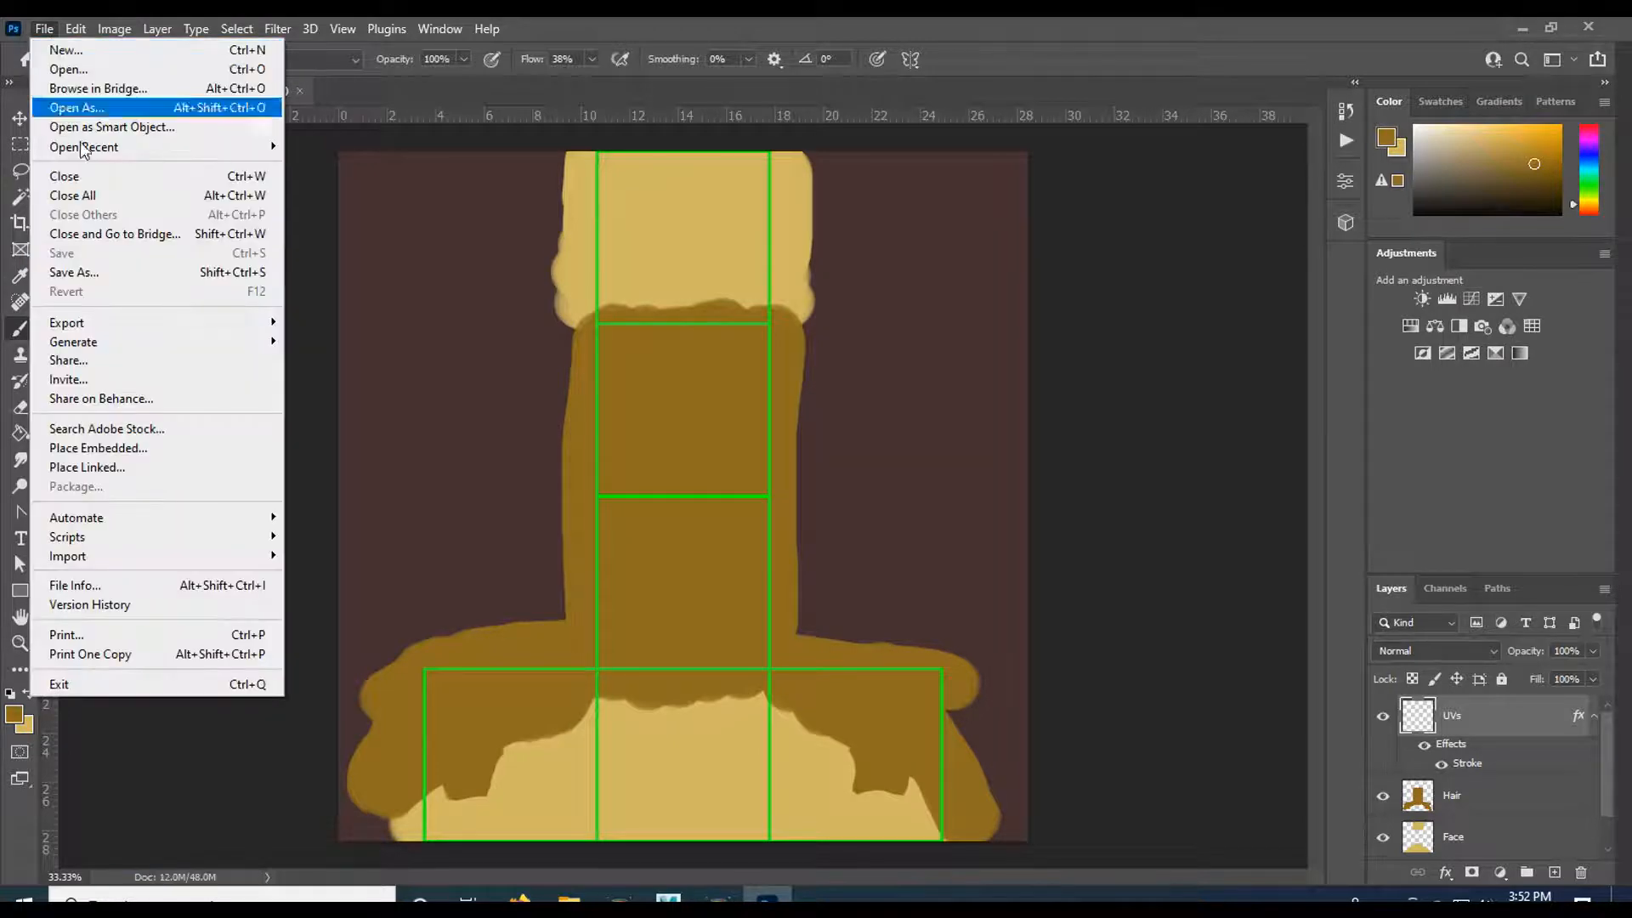
pyautogui.click(124, 274)
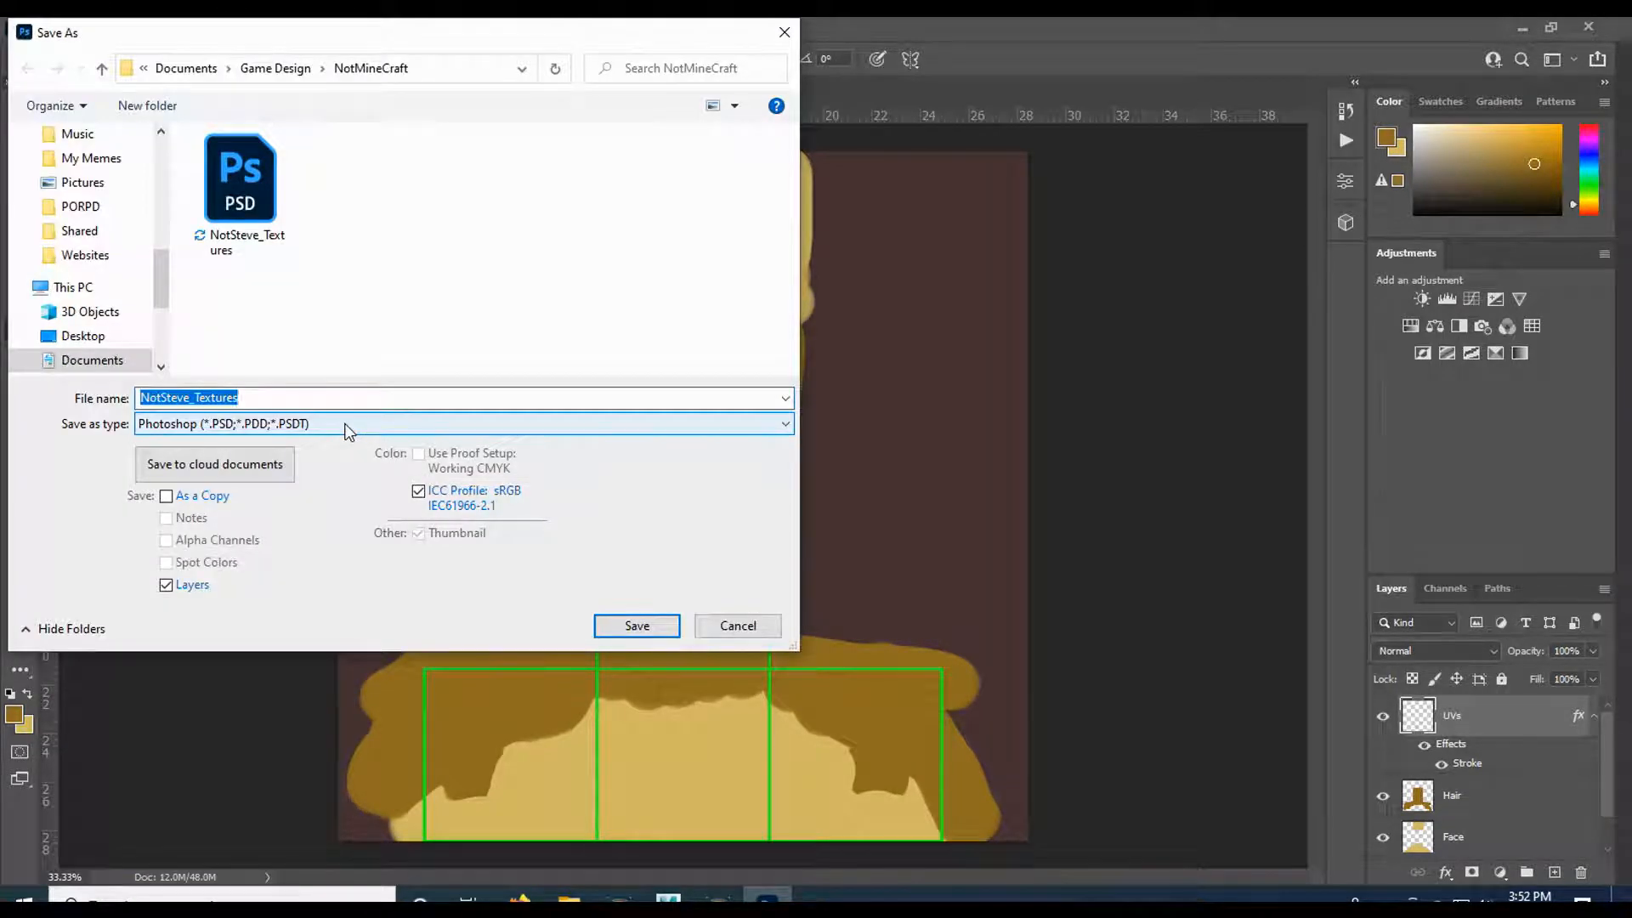
pyautogui.click(345, 425)
pyautogui.click(345, 746)
pyautogui.doubleClick(229, 398)
pyautogui.moveTo(196, 397); pyautogui.dragTo(314, 395)
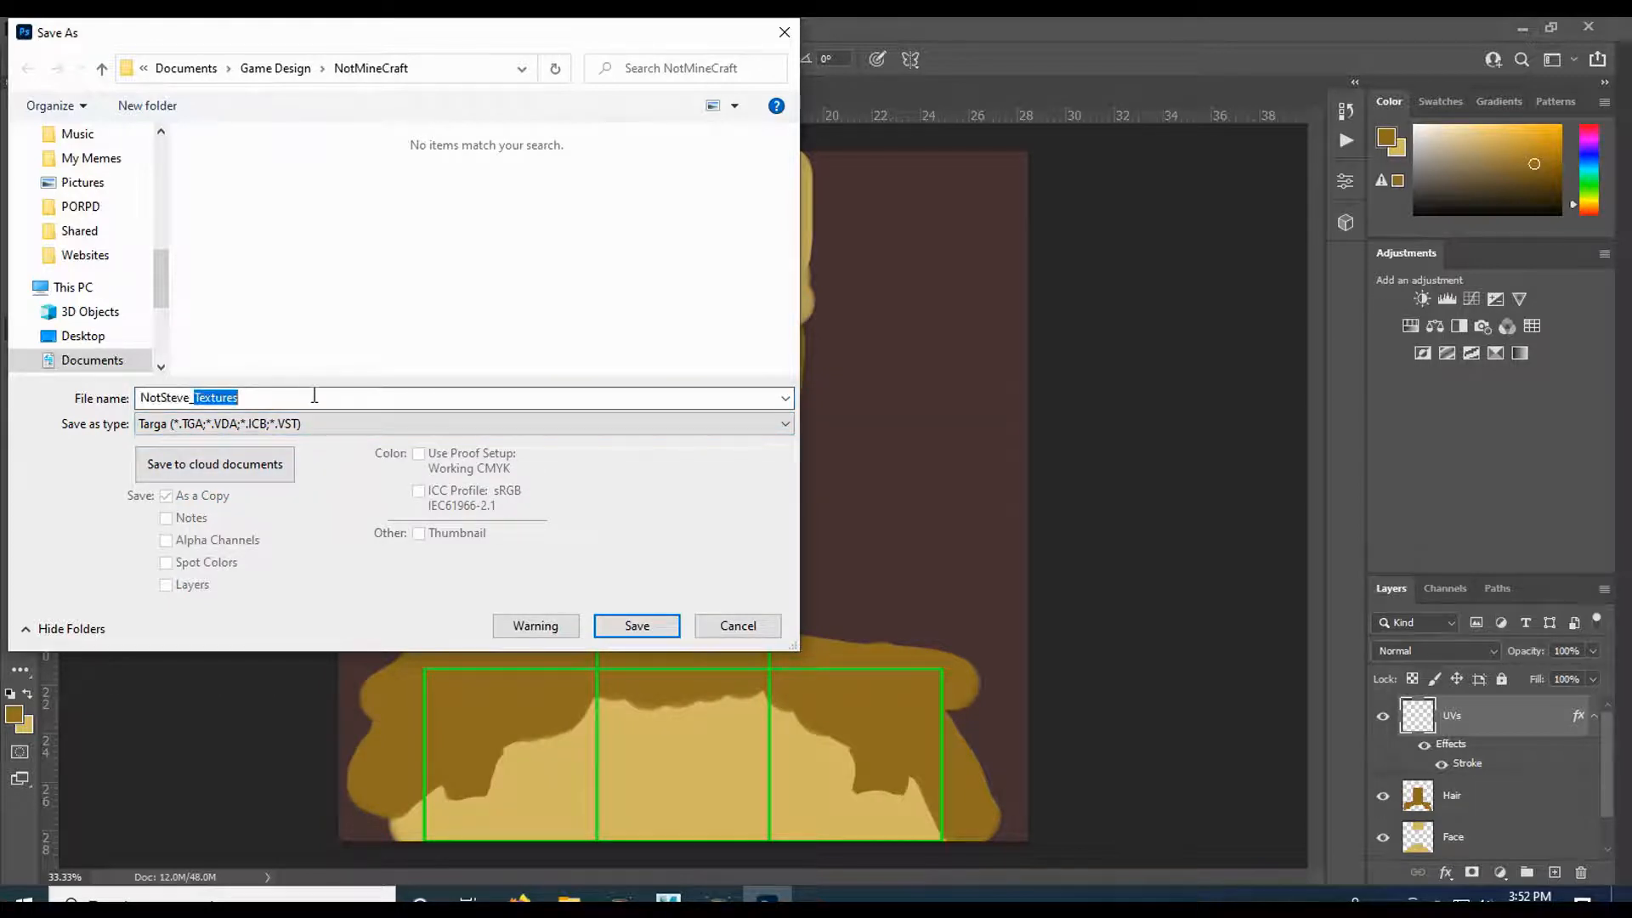
pyautogui.write('Head')
pyautogui.click(636, 626)
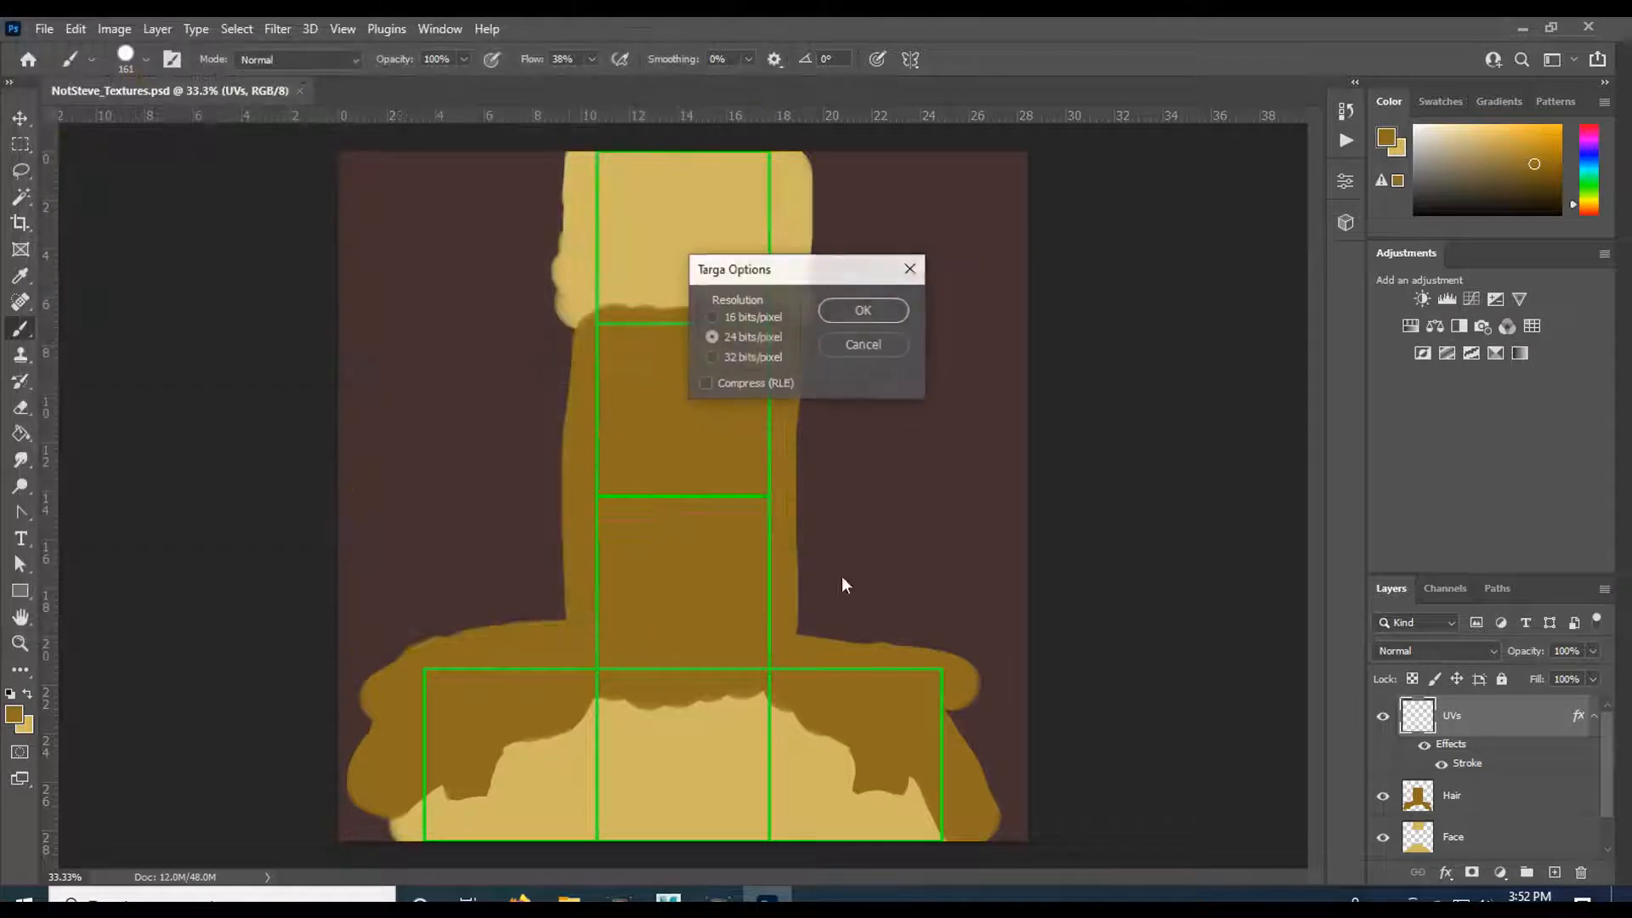
pyautogui.click(854, 310)
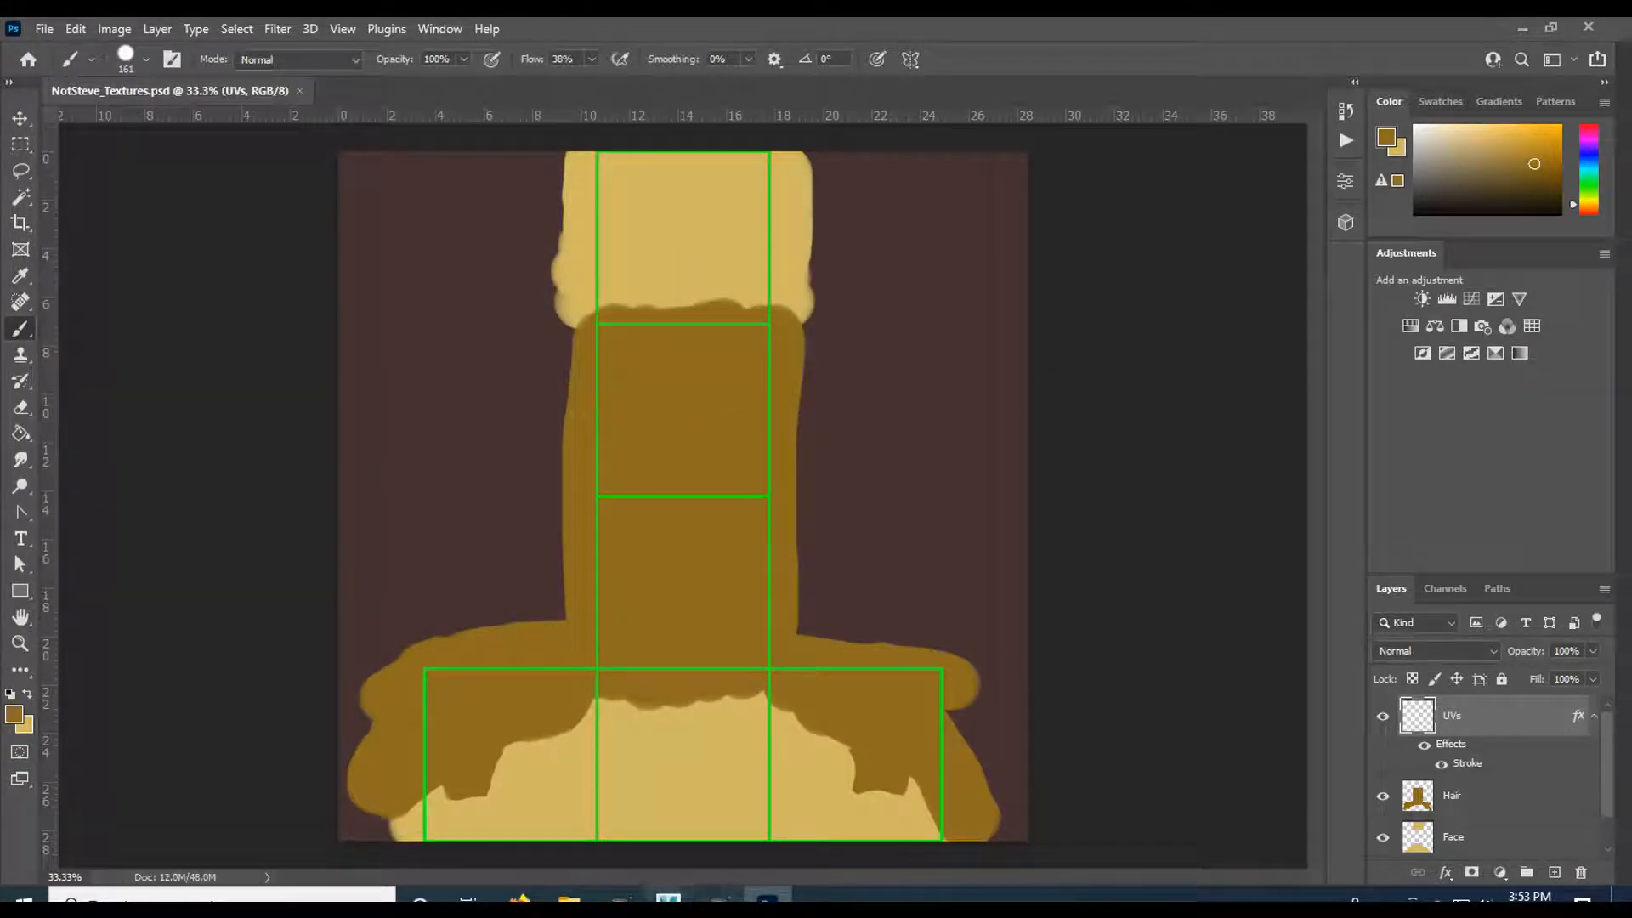
# - Switch to Maya, select the Head in object mode and assign a new Lambert material to it
pyautogui.moveTo(719, 900)
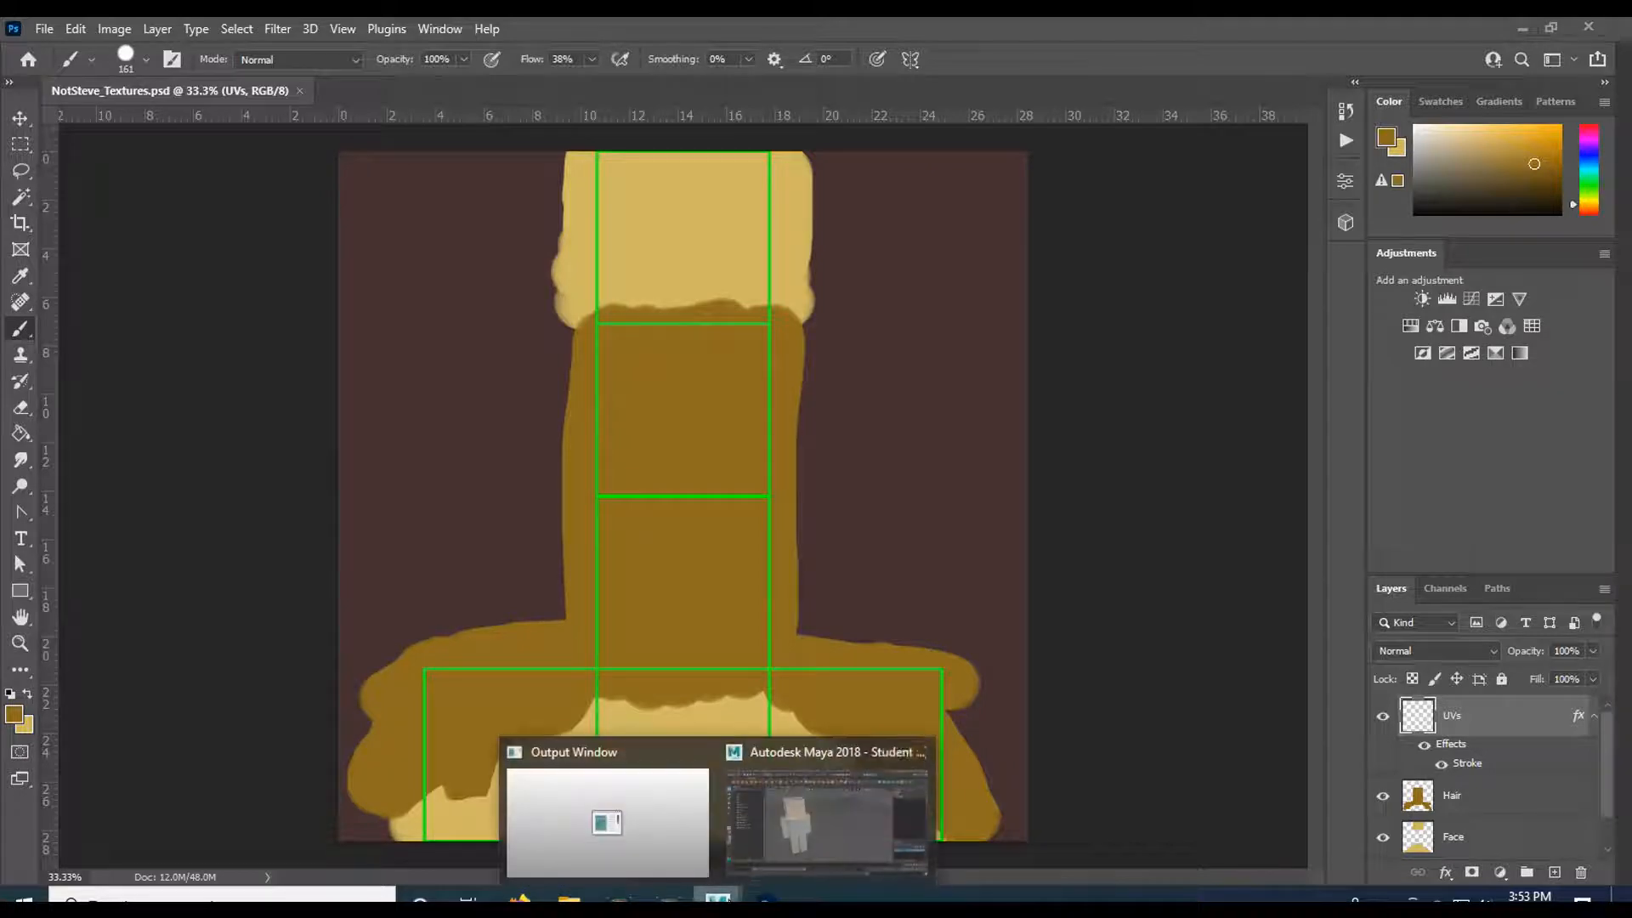
pyautogui.click(827, 811)
pyautogui.rightClick(600, 306)
pyautogui.click(671, 277)
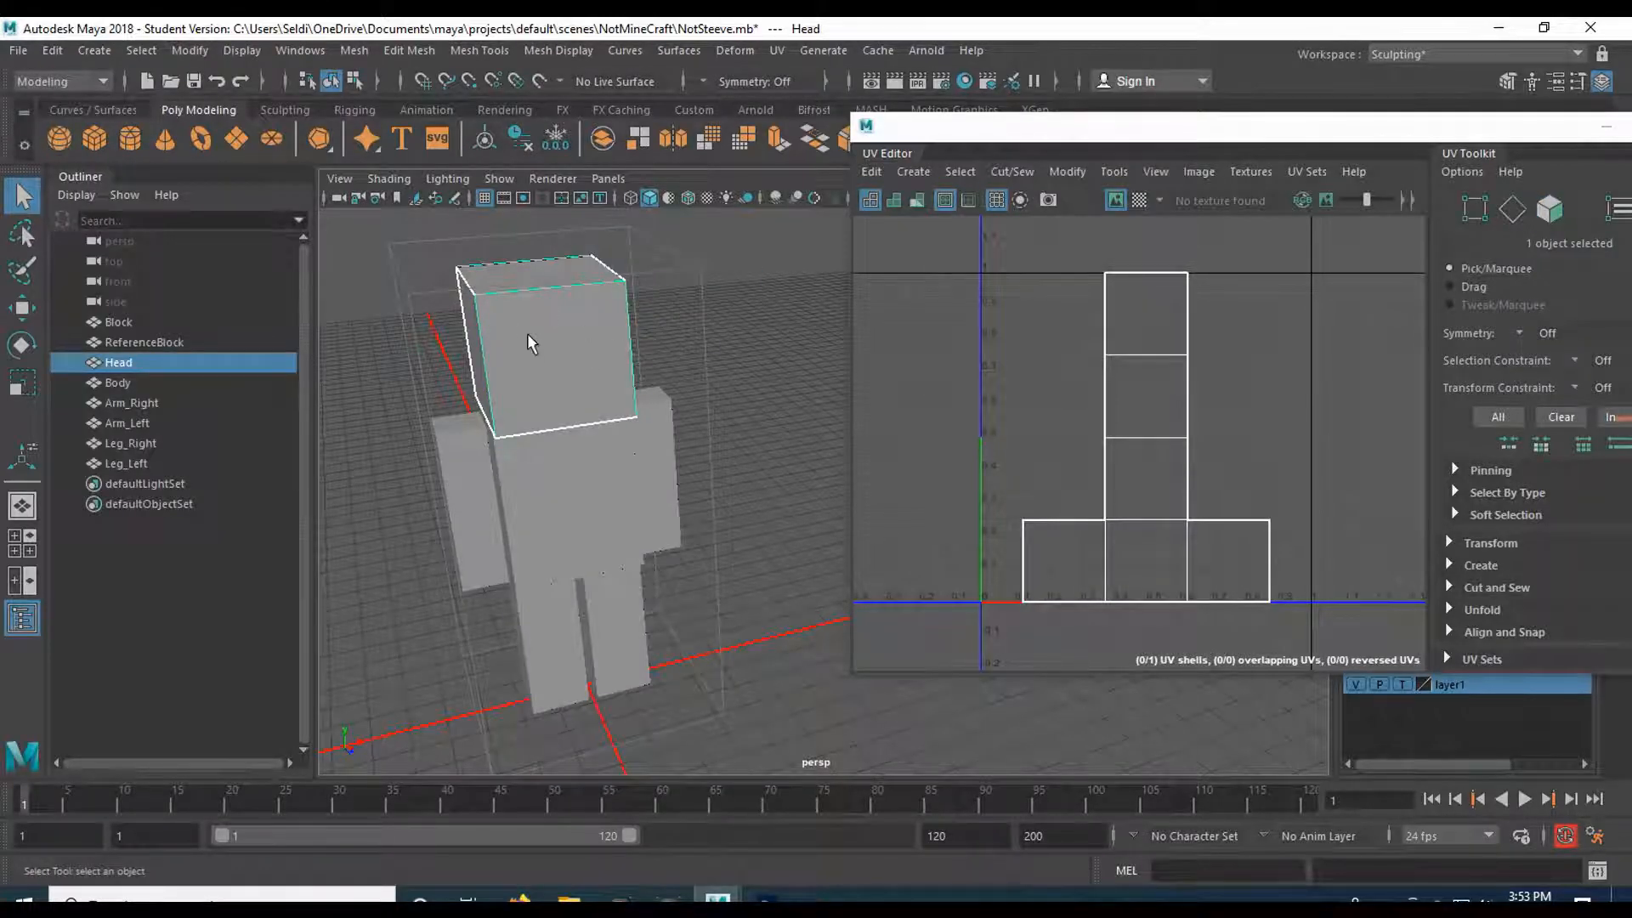
pyautogui.click(508, 110)
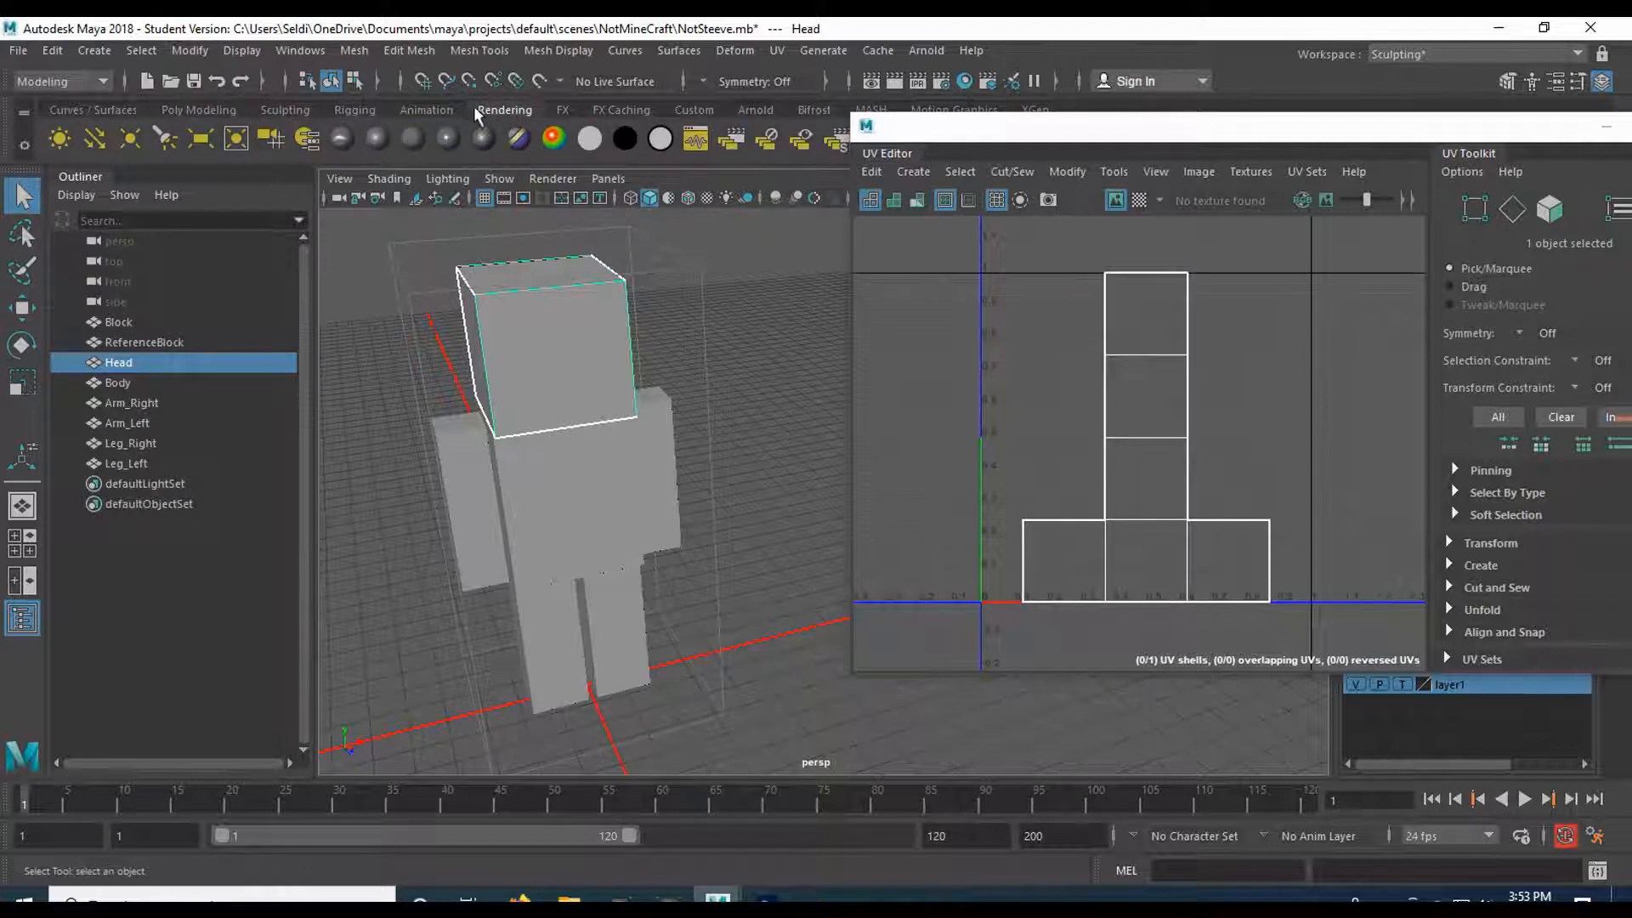
pyautogui.click(410, 138)
# - Put the UV Editor out of the way and rename the Head's new Lambert material to HeadMaterial
pyautogui.moveTo(1361, 139); pyautogui.dragTo(1101, 221)
pyautogui.click(1439, 208)
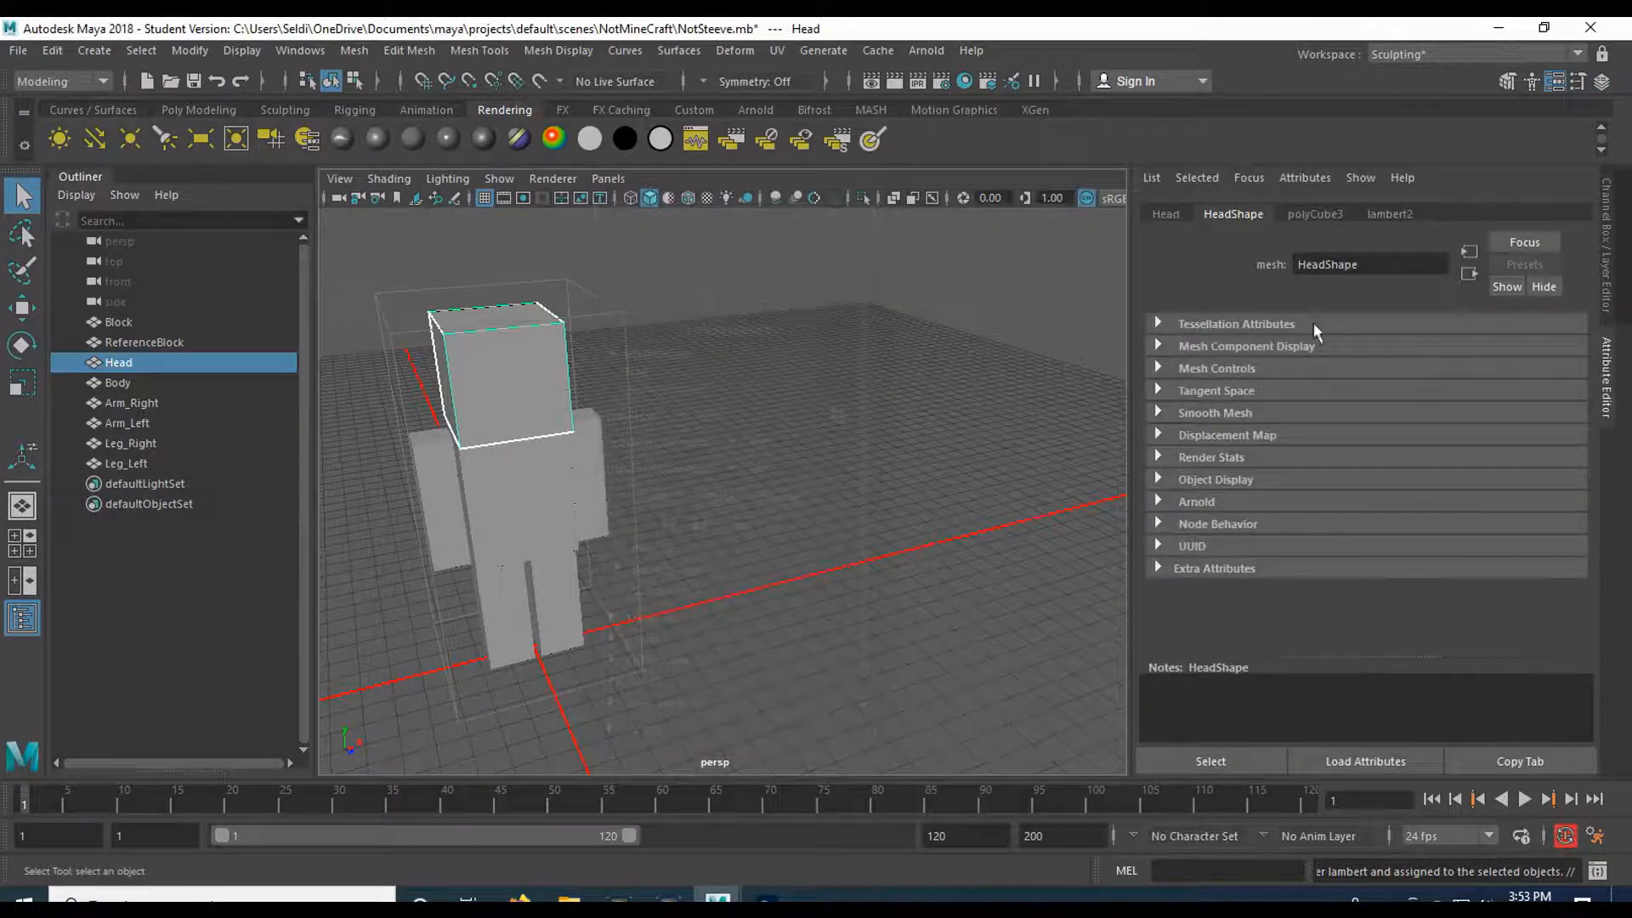
pyautogui.click(1391, 216)
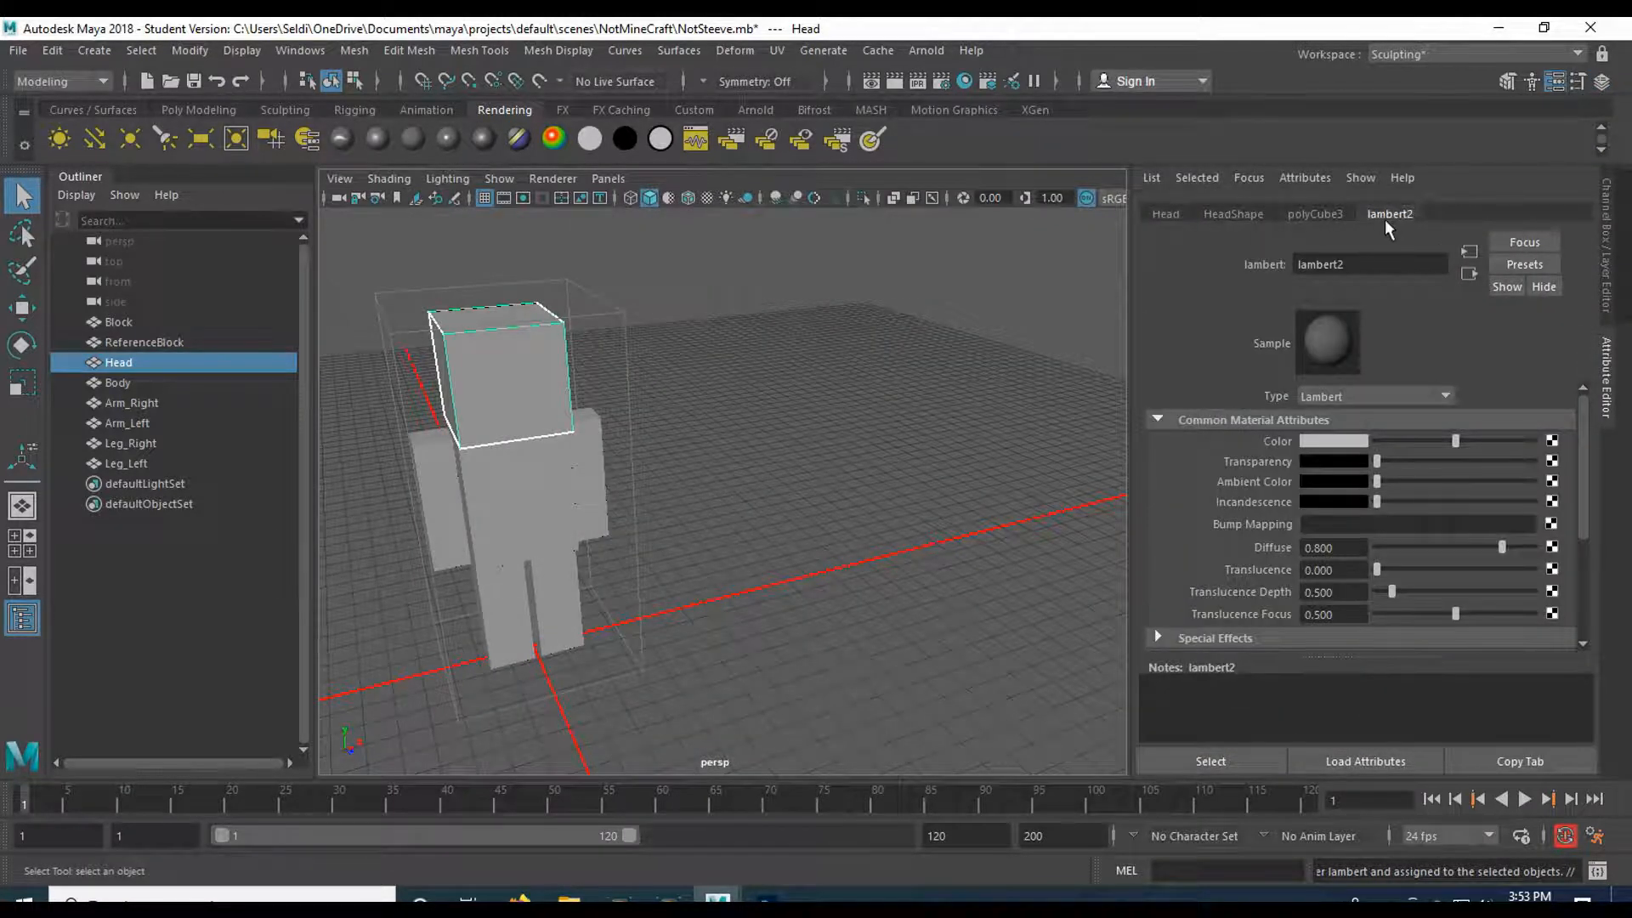
pyautogui.doubleClick(1323, 264)
pyautogui.write('Head')
pyautogui.write('Material')
pyautogui.press('Return')
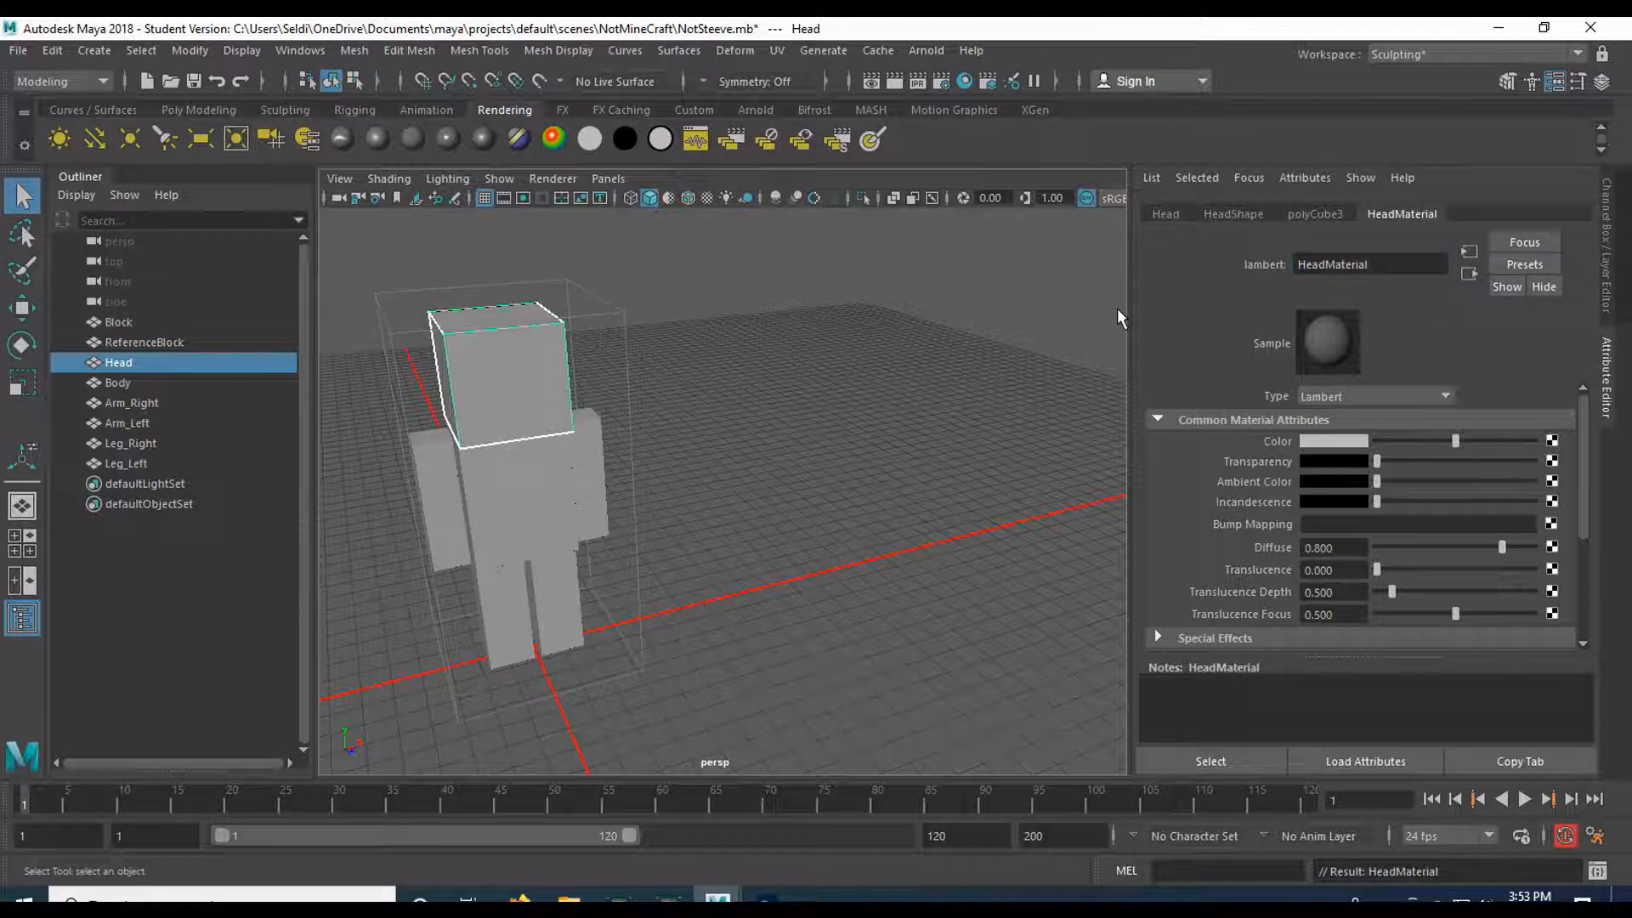
# - Connect a File texture to the HeadMaterial's Color attribute and load NotSteve_Head.tga as its image
pyautogui.click(1553, 442)
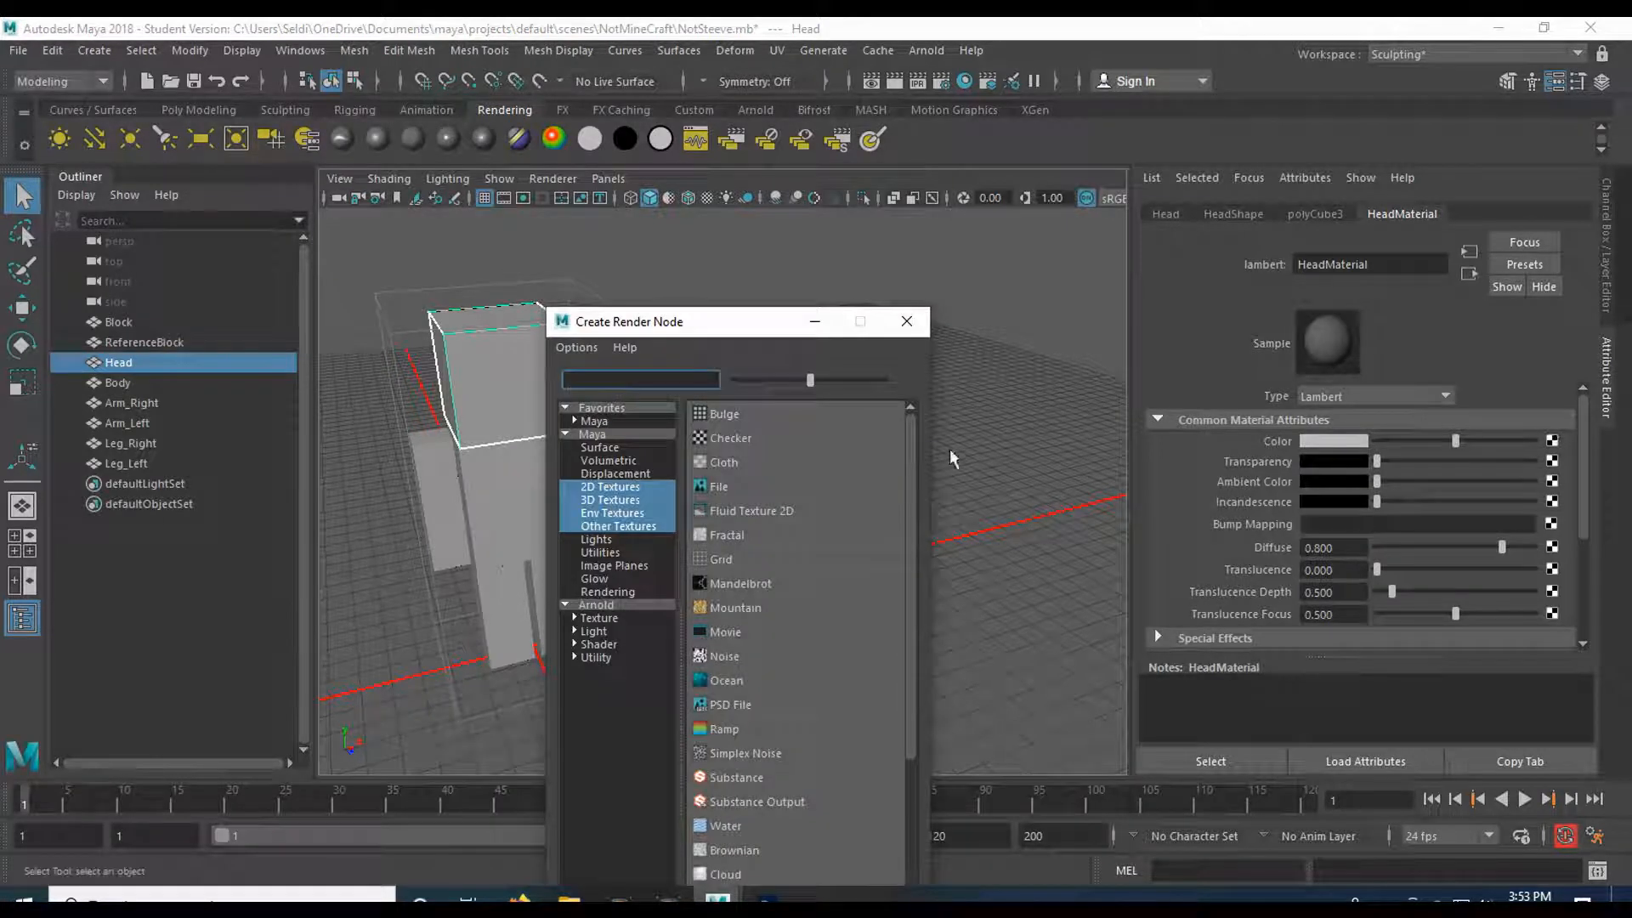
pyautogui.click(735, 481)
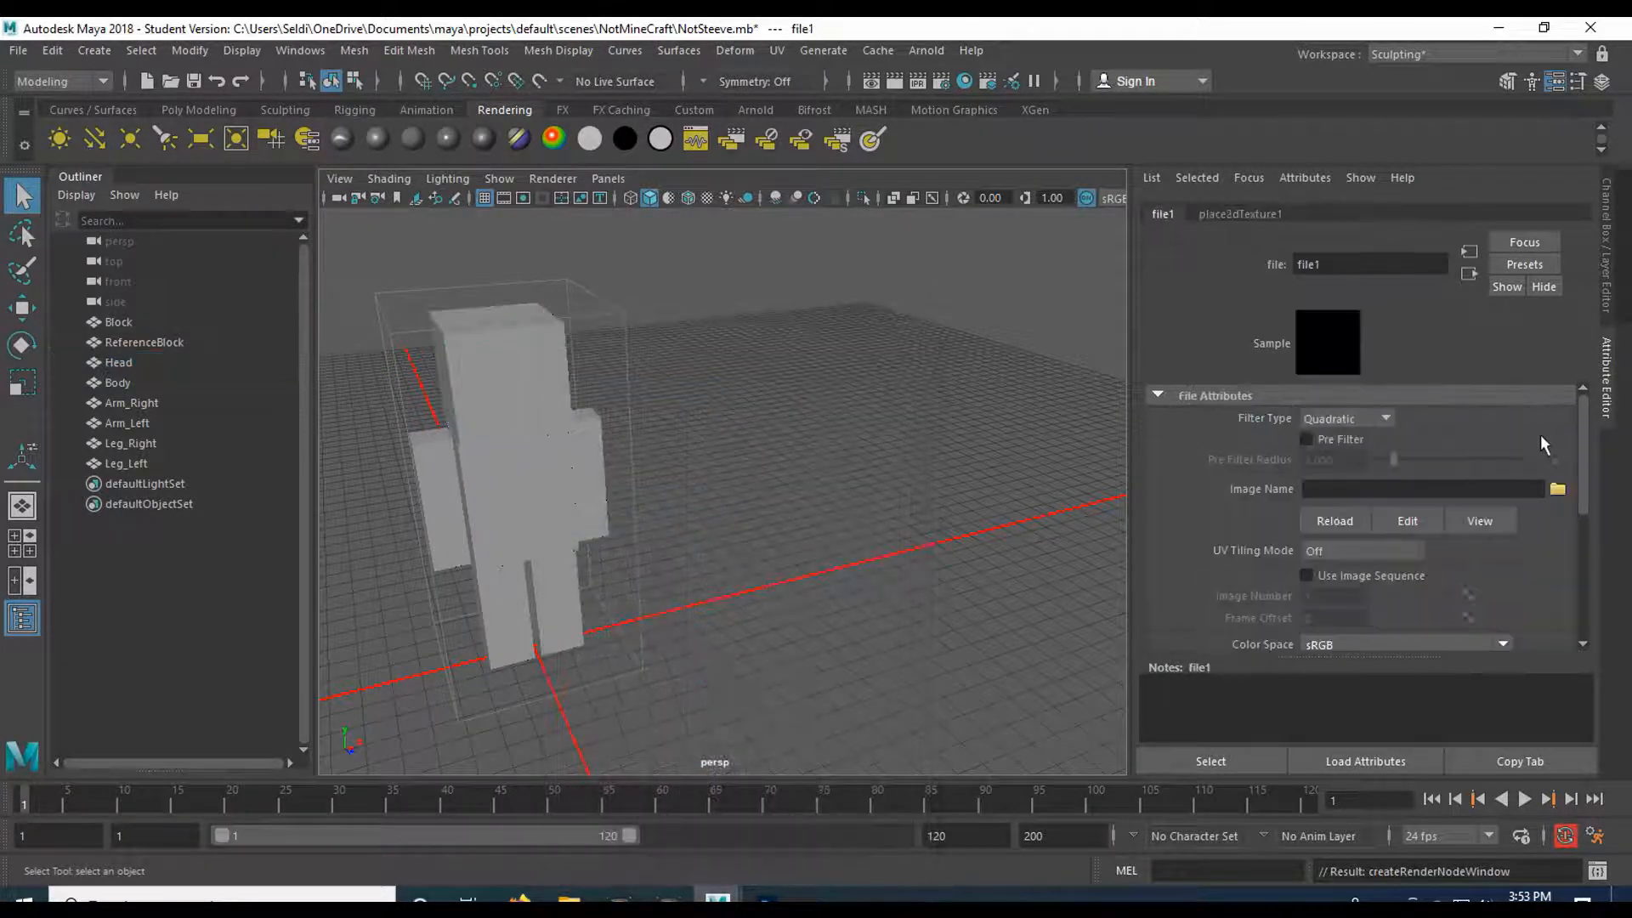
pyautogui.click(1557, 491)
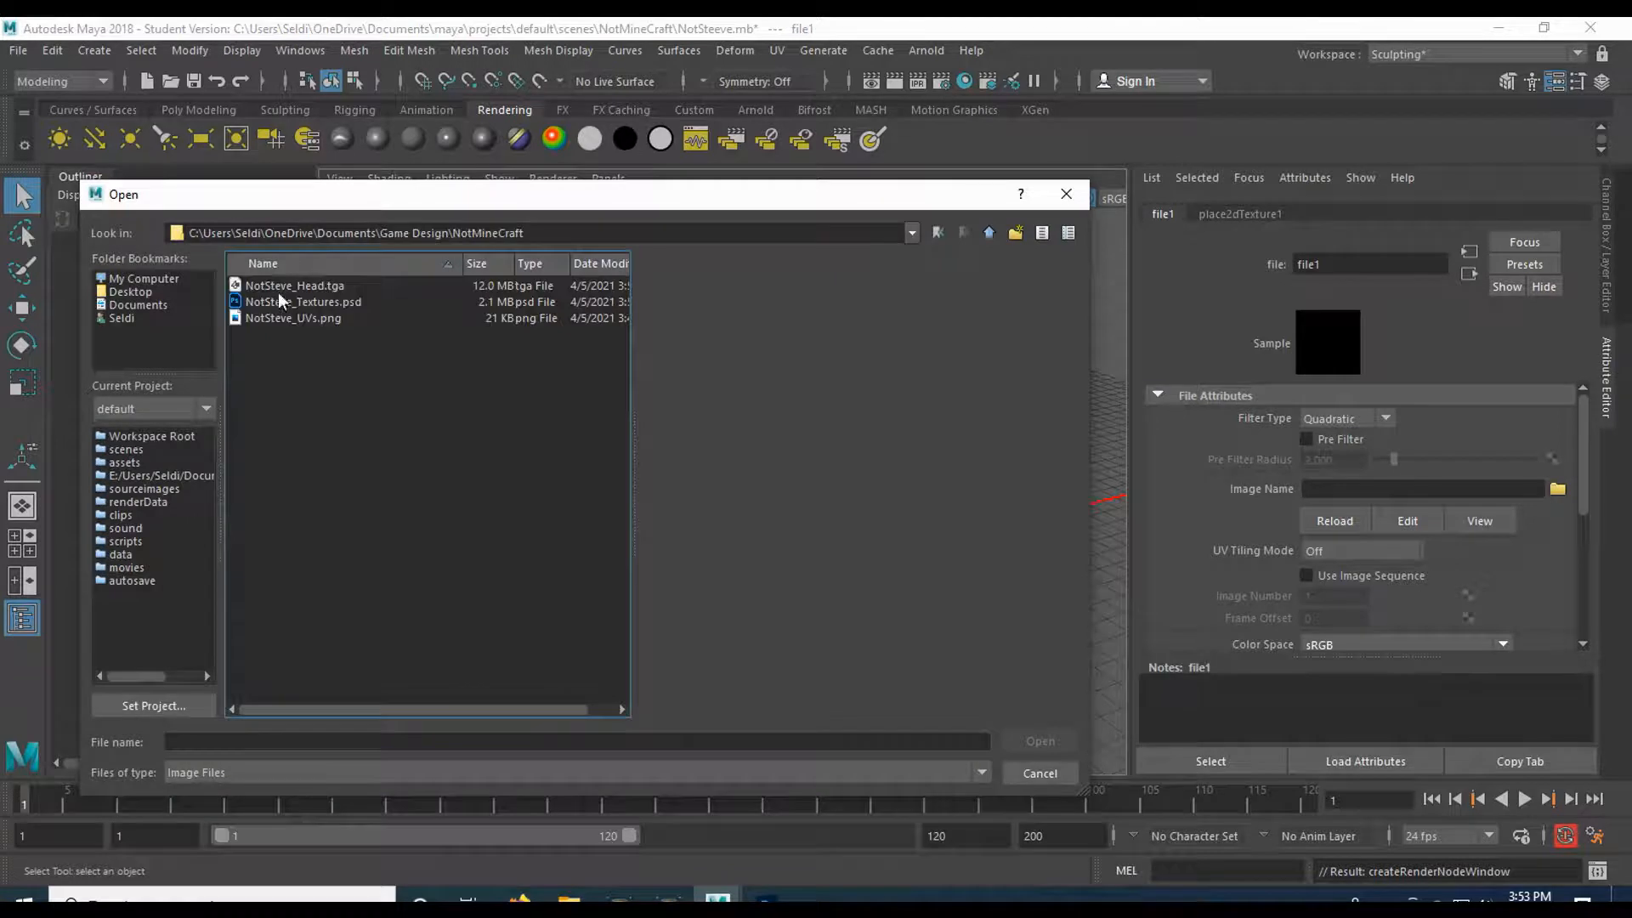
pyautogui.click(300, 288)
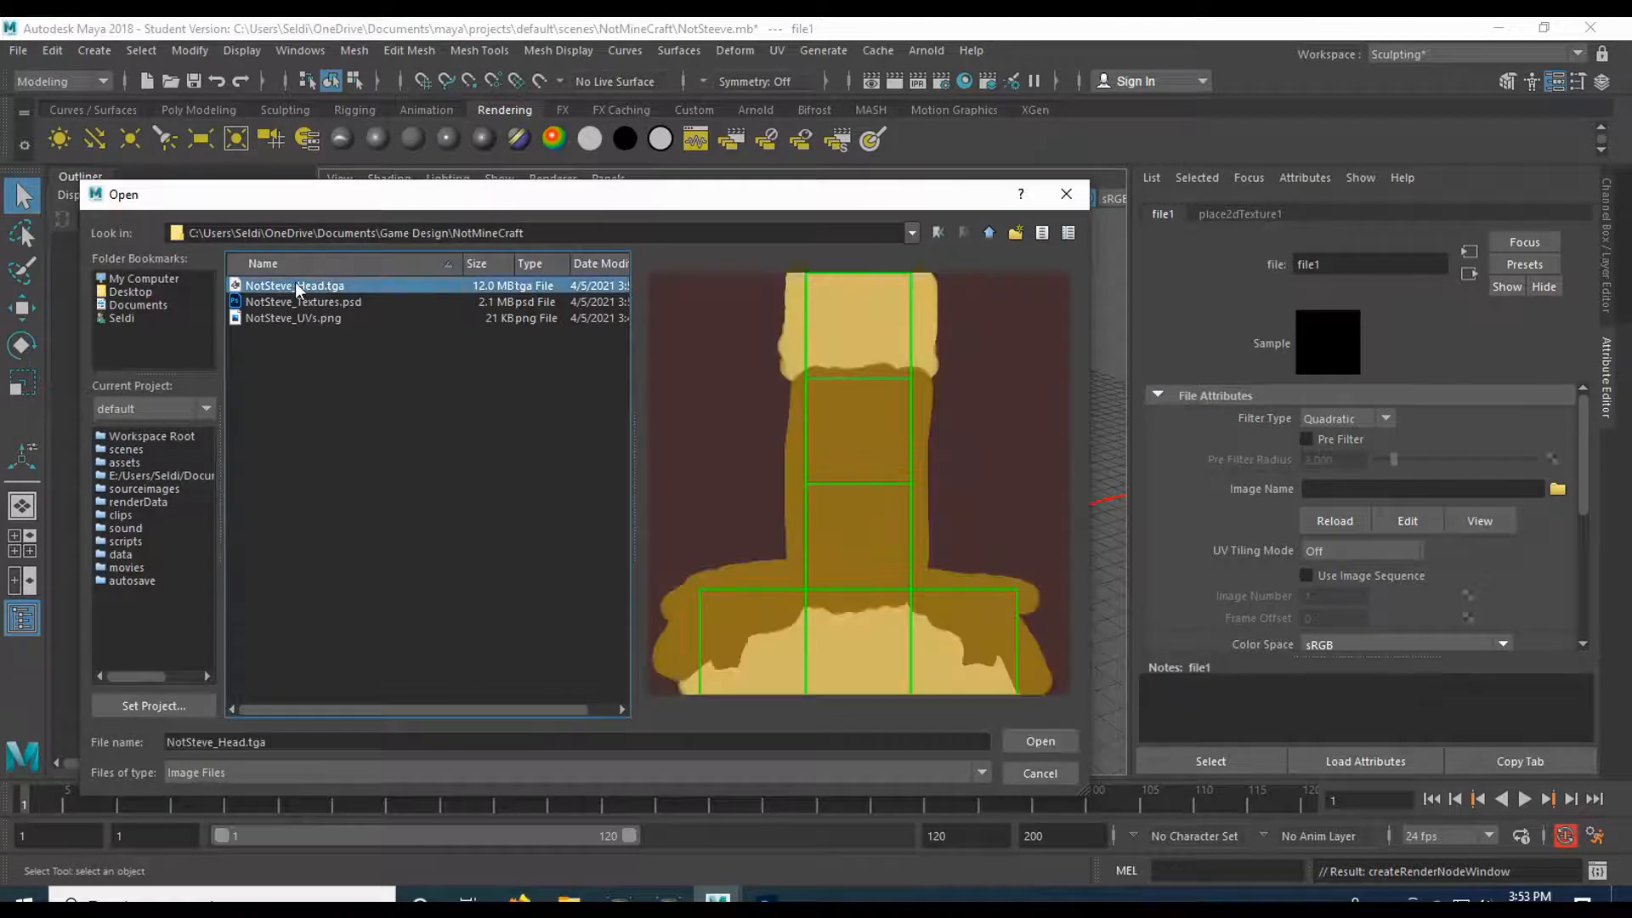
pyautogui.click(1040, 741)
# - Turn on shaded display with texture maps and inspect the texture on the head's front, sides and back
pyautogui.moveTo(651, 435); pyautogui.dragTo(765, 328)
pyautogui.scroll(1, 773, 415)
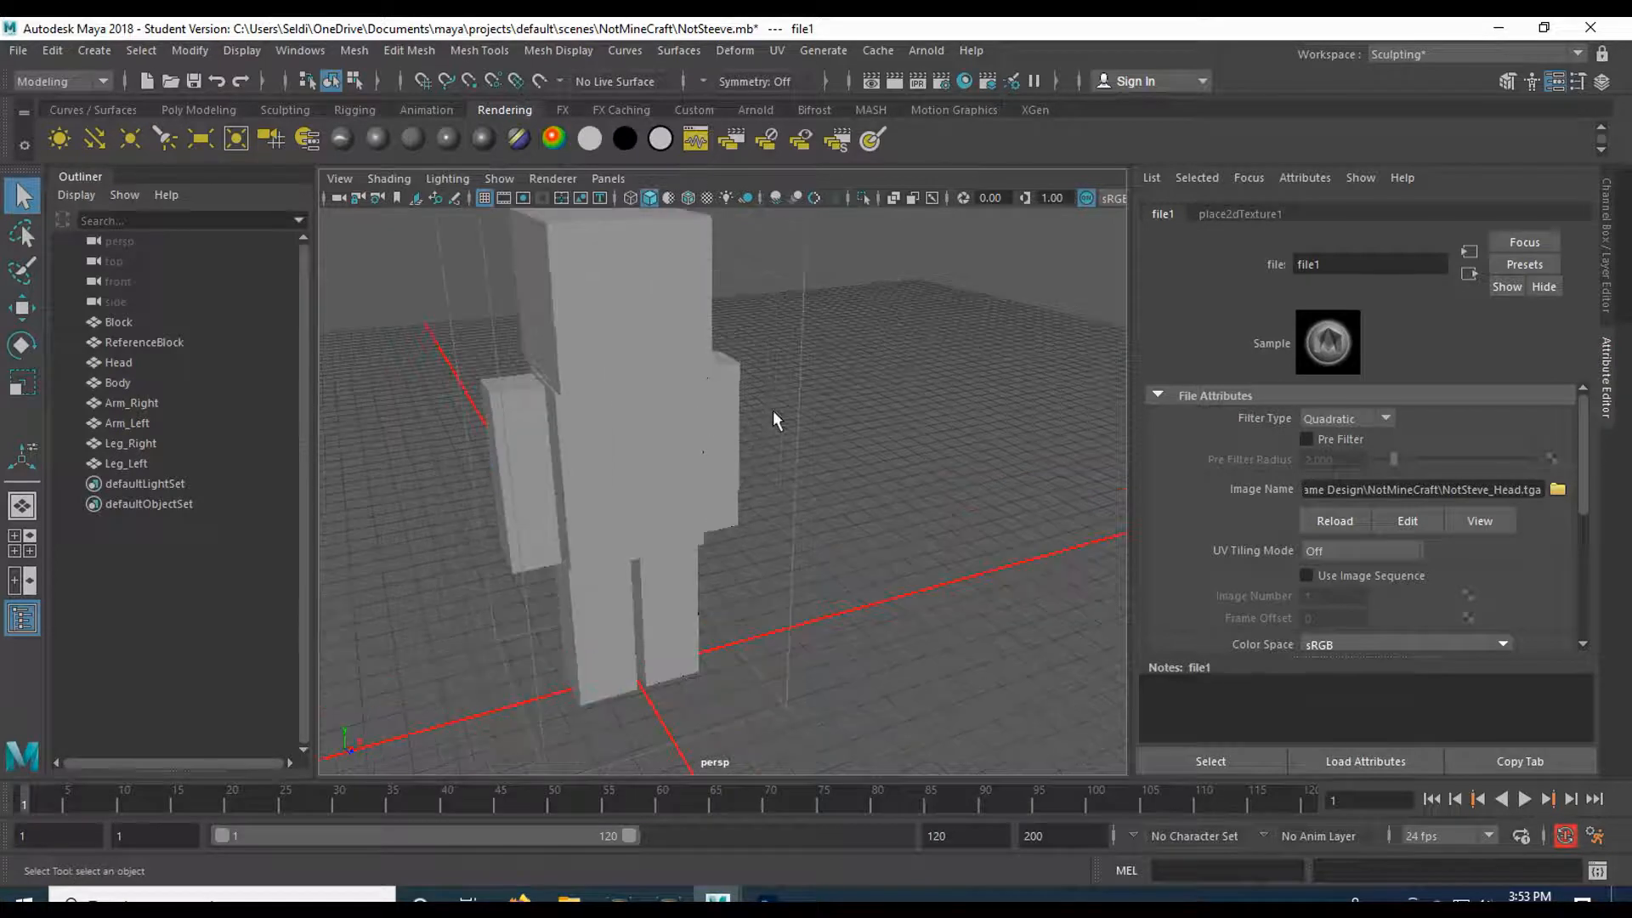
pyautogui.scroll(-1, 794, 376)
pyautogui.moveTo(806, 353); pyautogui.dragTo(791, 339)
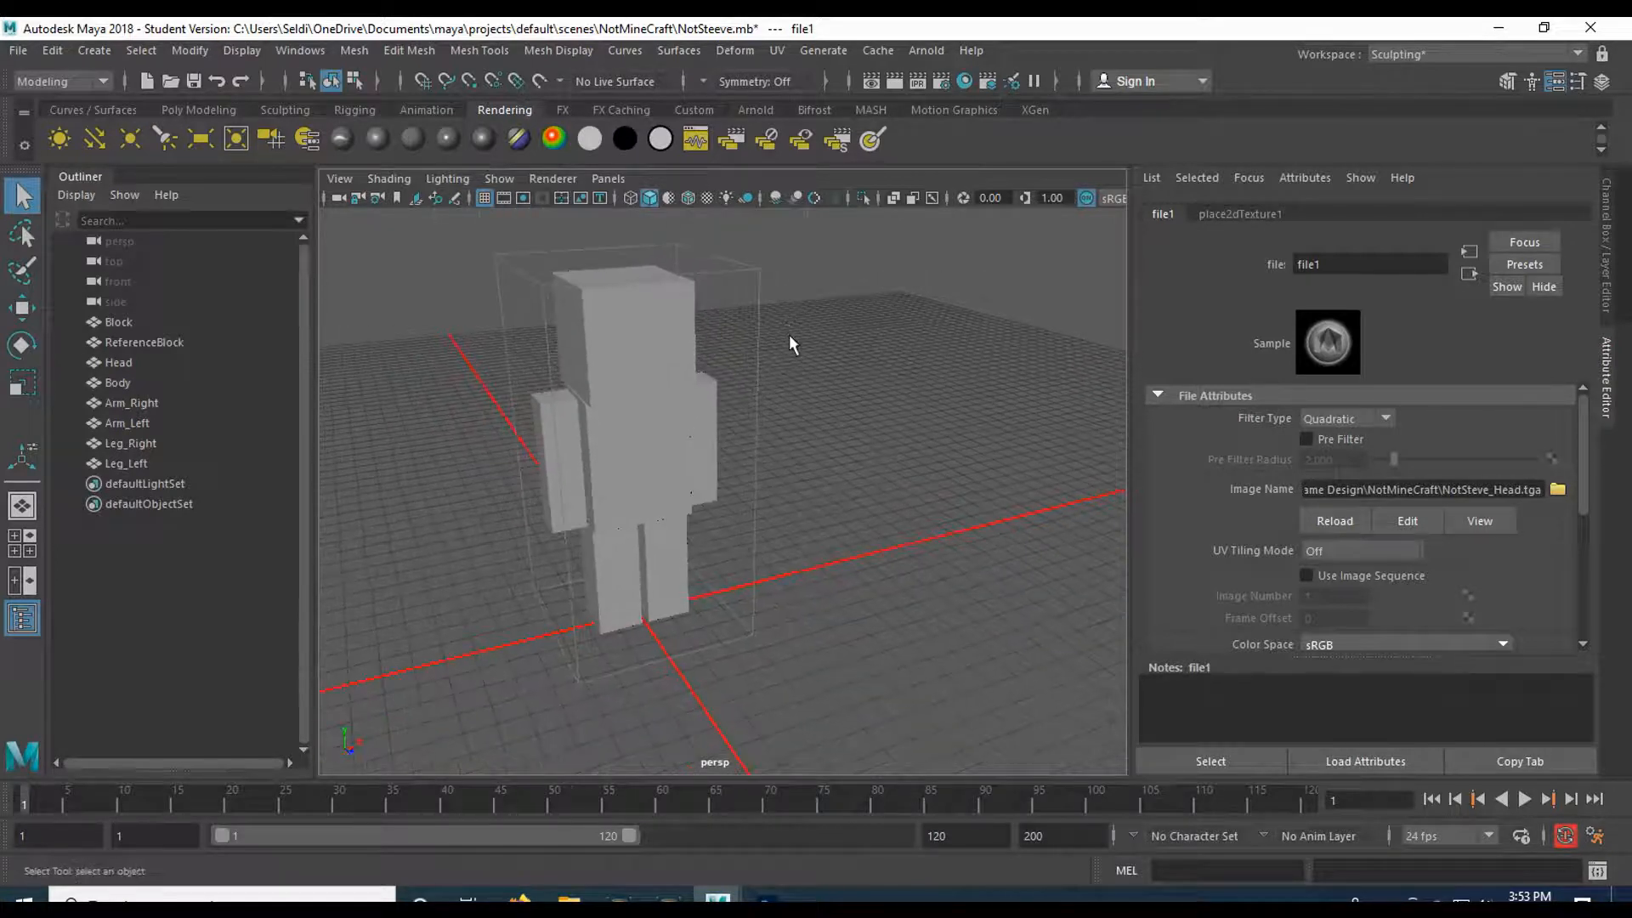
pyautogui.press('6')
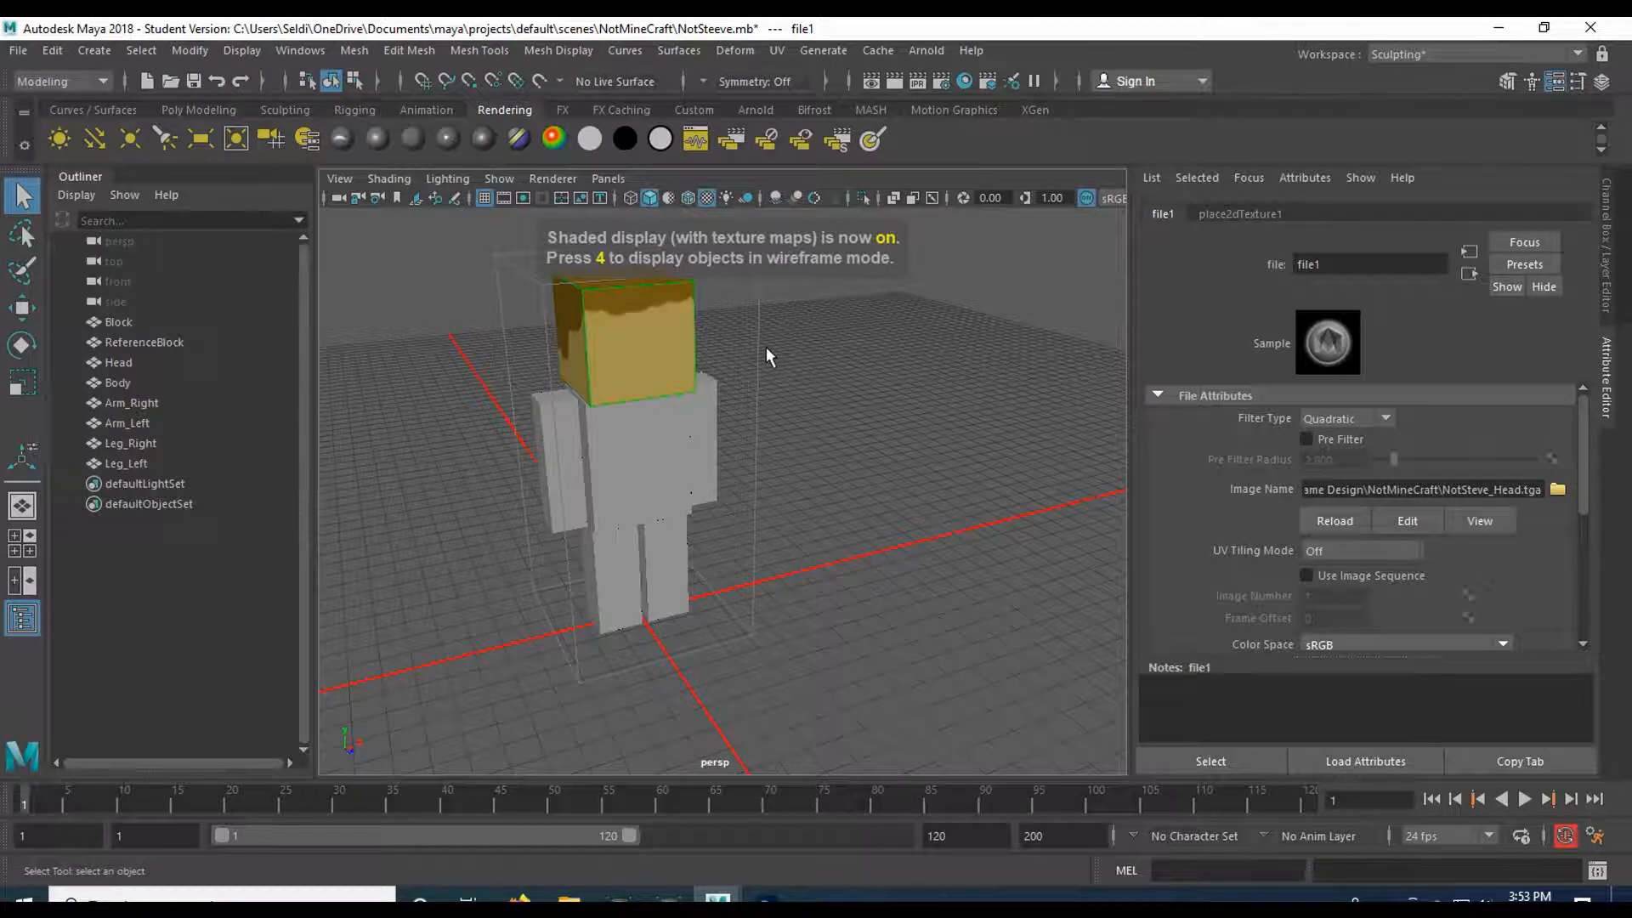
pyautogui.scroll(5, 749, 354)
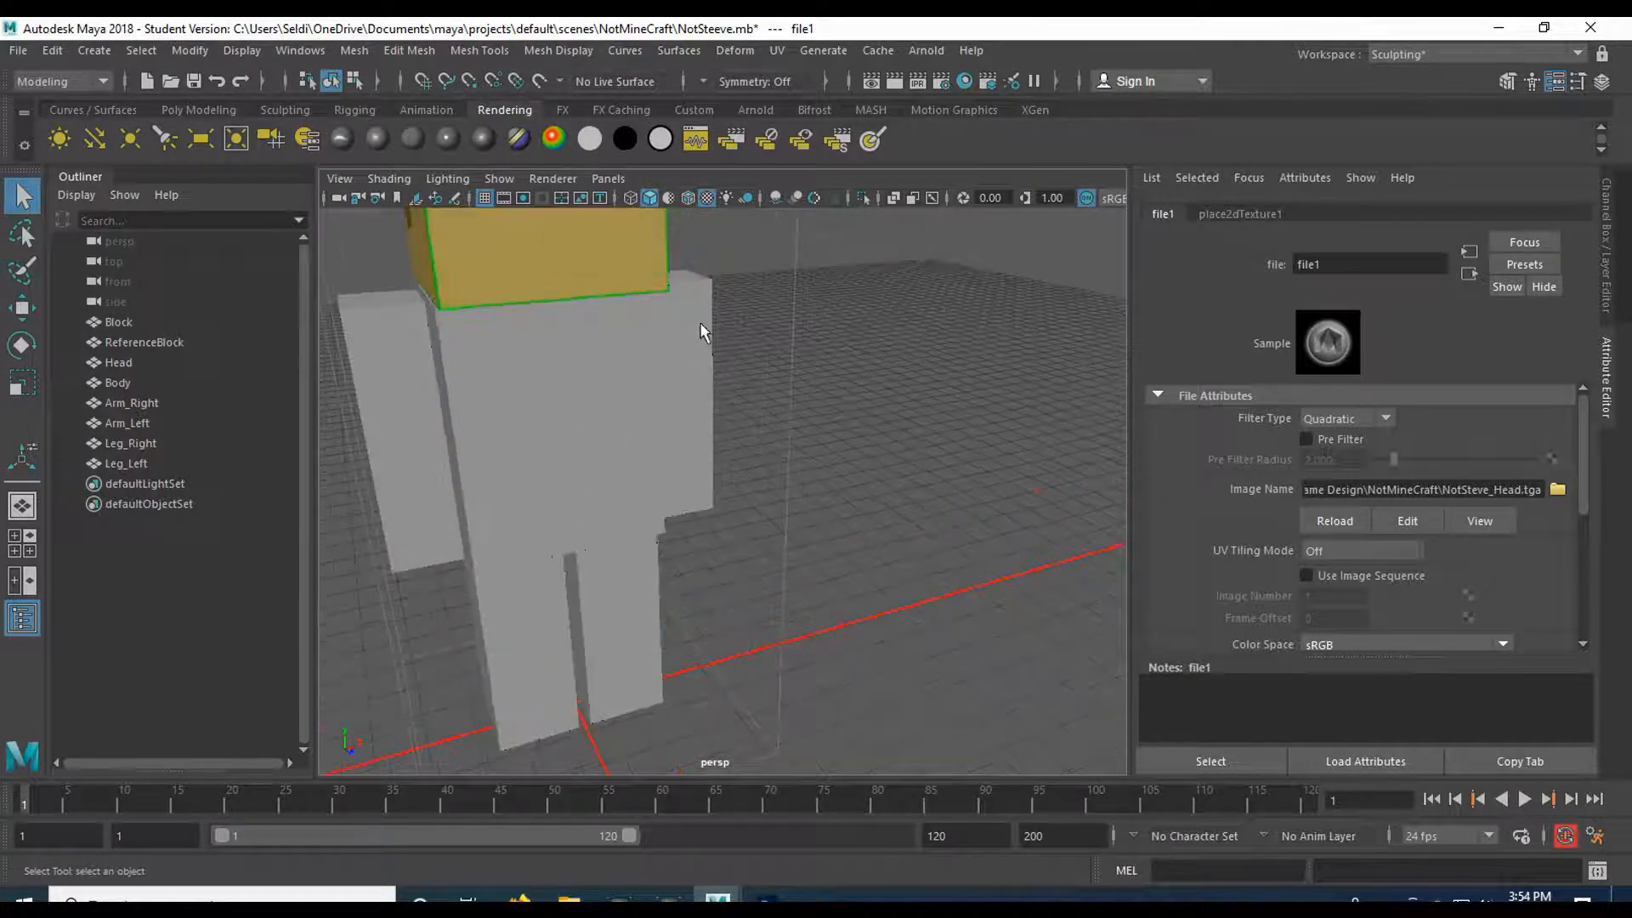
pyautogui.moveTo(821, 314); pyautogui.dragTo(849, 473)
pyautogui.moveTo(497, 442); pyautogui.dragTo(833, 432)
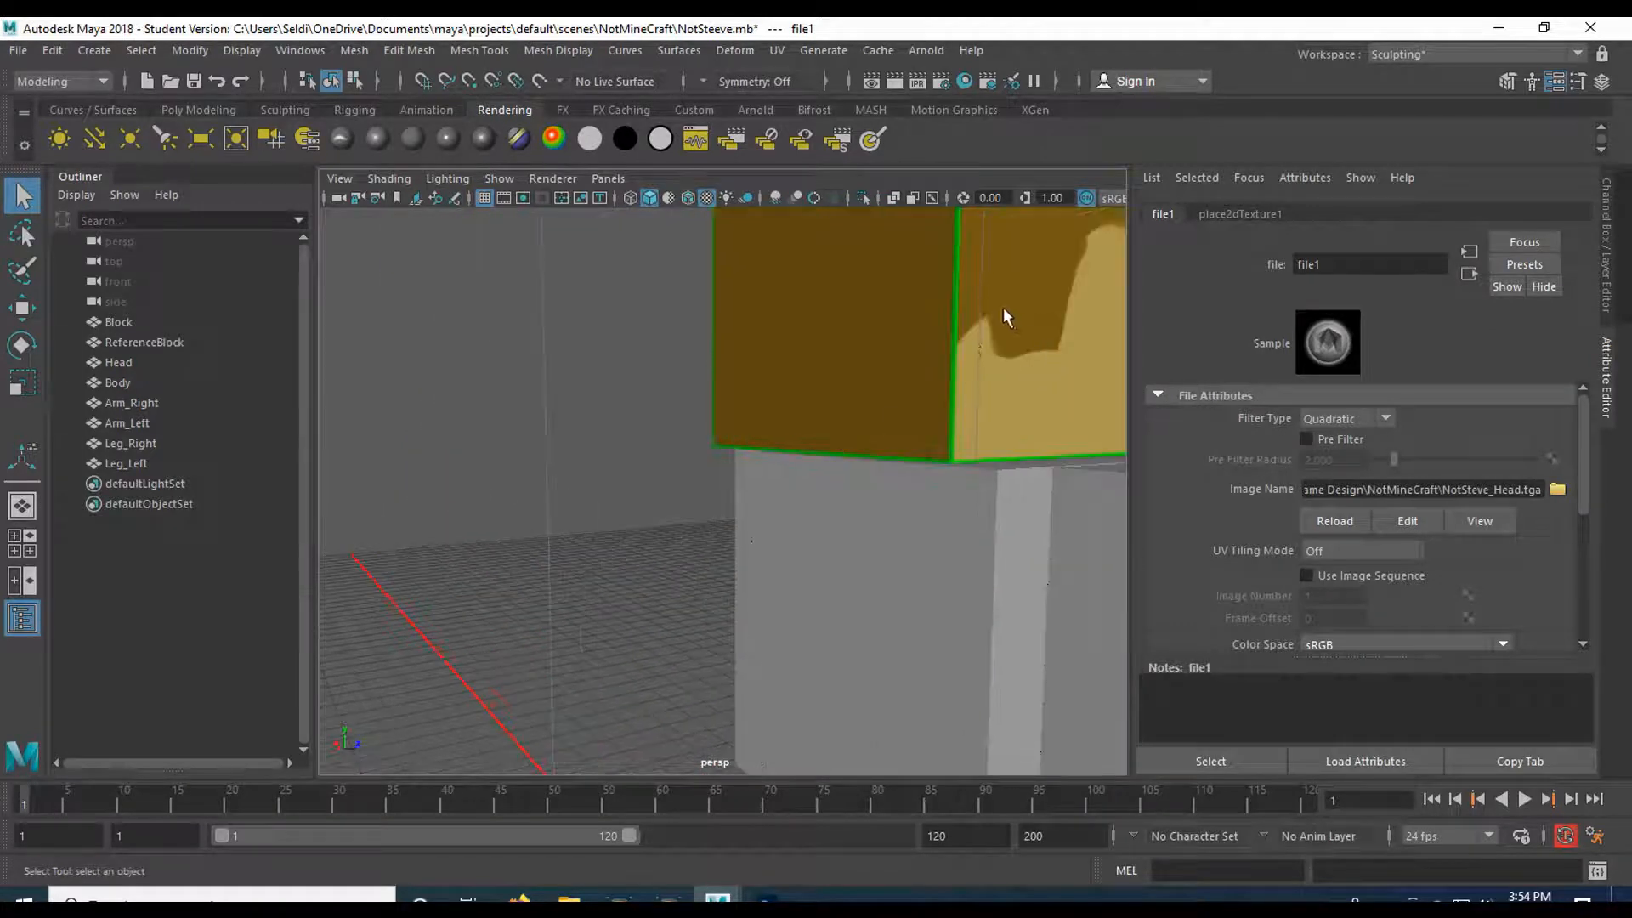
pyautogui.moveTo(854, 372); pyautogui.dragTo(1166, 372)
pyautogui.moveTo(891, 439)
pyautogui.mouseDown()
pyautogui.moveTo(863, 317)
pyautogui.moveTo(874, 421)
pyautogui.mouseUp()
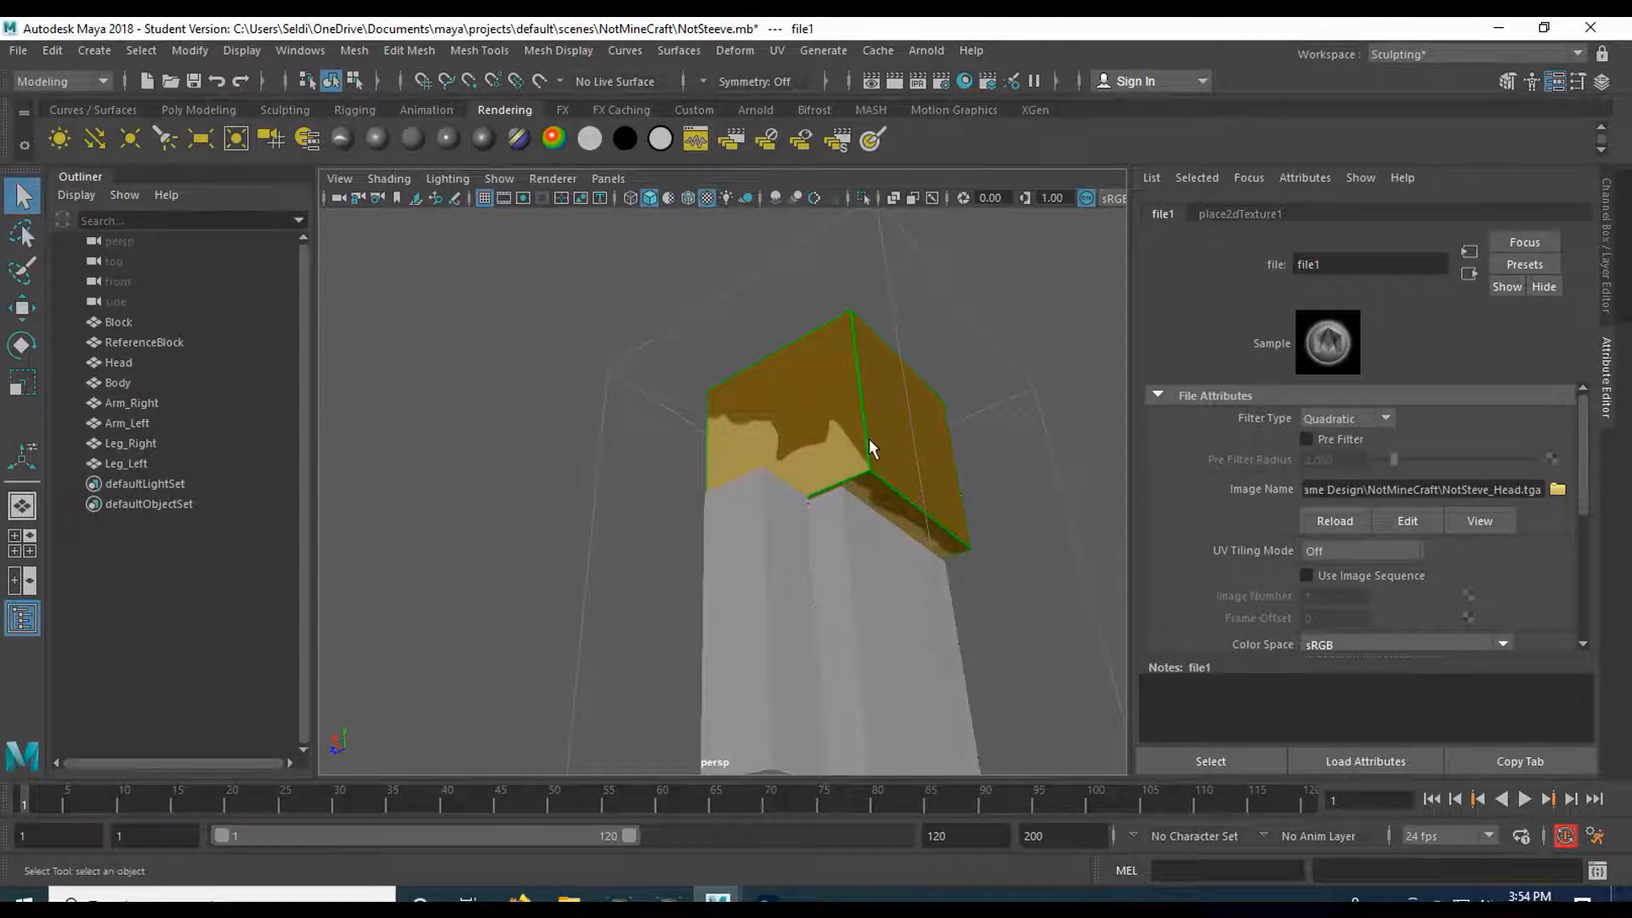
# - Switch to Photoshop and brush brown hair on the Hair layer over the lower outer corners of the UV layout
pyautogui.click(766, 897)
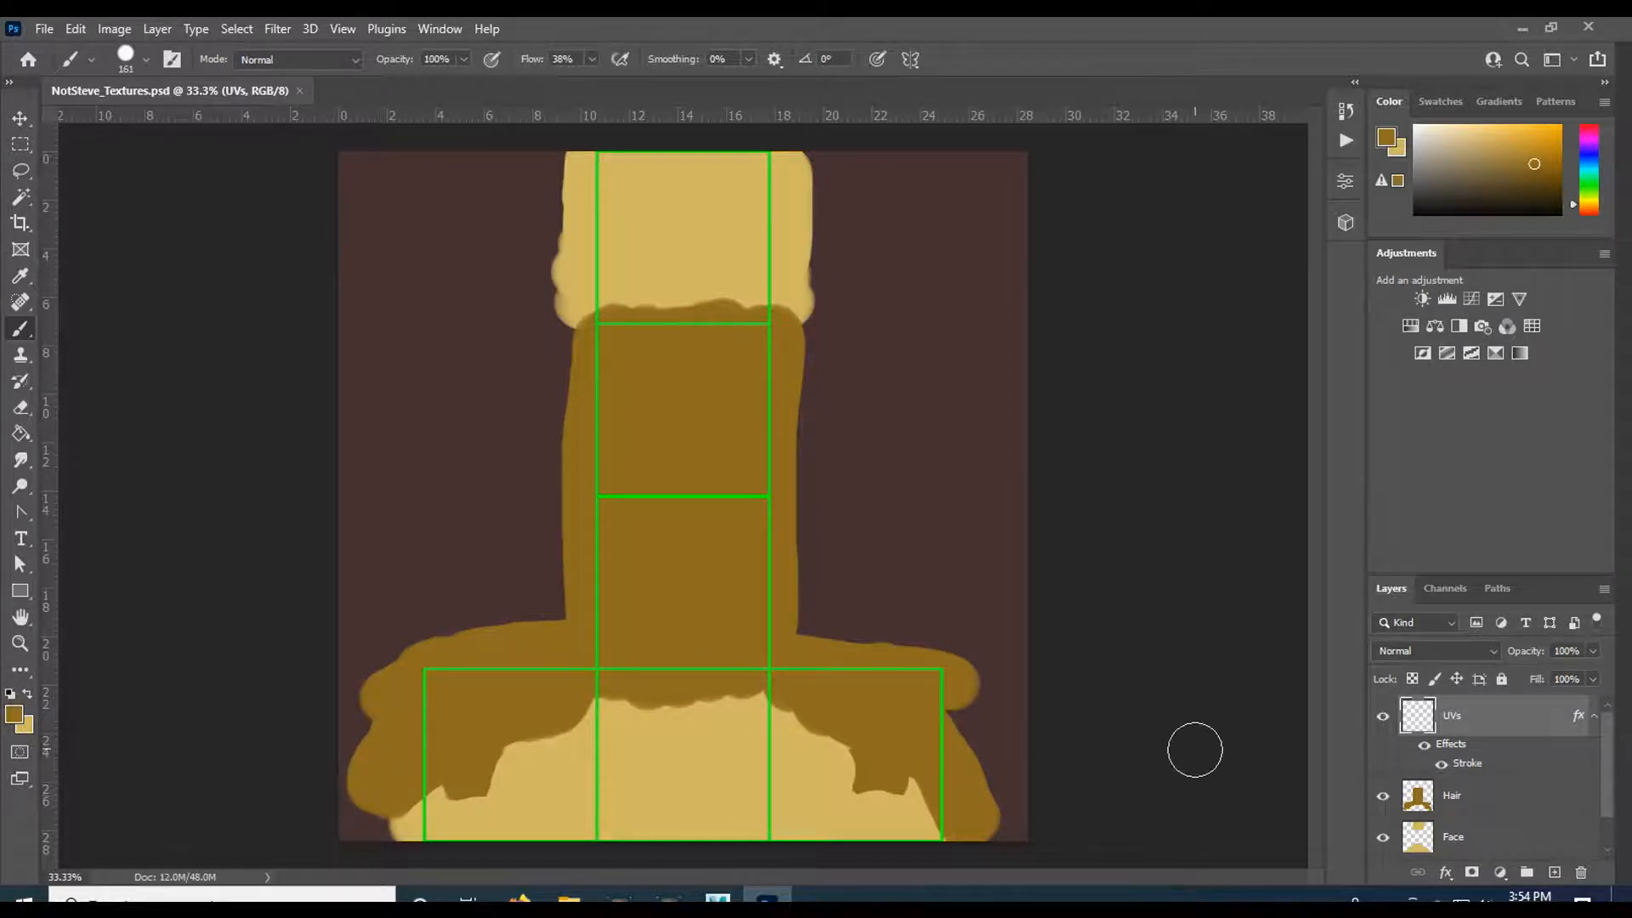
pyautogui.click(1496, 792)
pyautogui.moveTo(391, 798)
pyautogui.mouseDown()
pyautogui.moveTo(390, 781)
pyautogui.moveTo(413, 790)
pyautogui.moveTo(383, 809)
pyautogui.moveTo(414, 782)
pyautogui.moveTo(346, 791)
pyautogui.moveTo(393, 783)
pyautogui.moveTo(394, 831)
pyautogui.moveTo(415, 772)
pyautogui.moveTo(374, 788)
pyautogui.mouseUp()
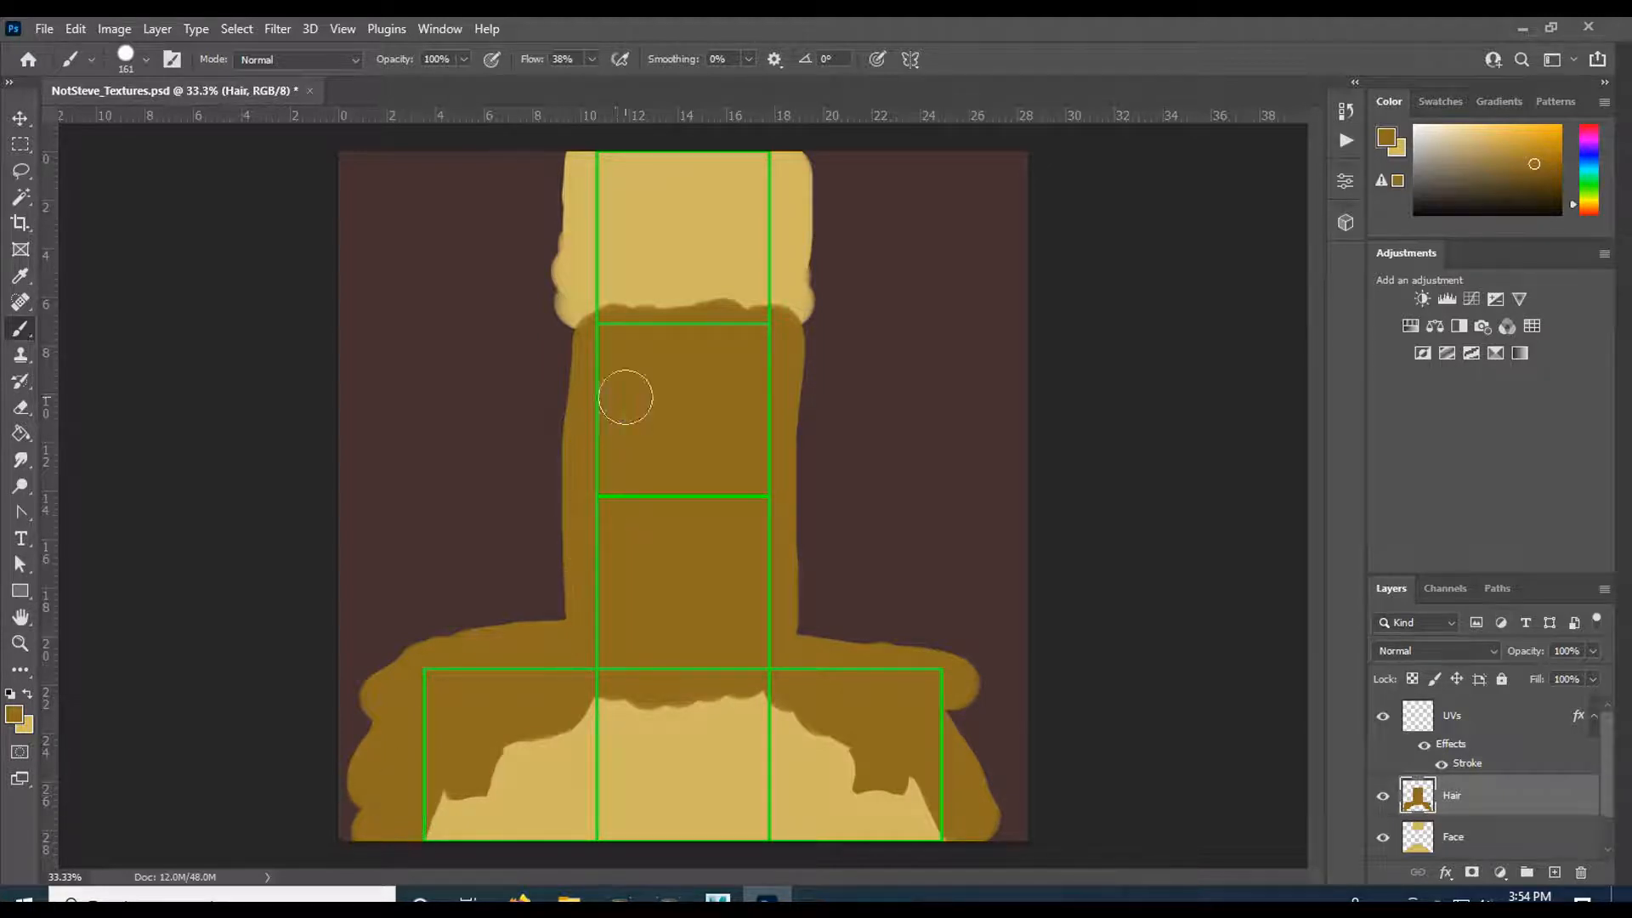
pyautogui.moveTo(942, 818)
pyautogui.mouseDown()
pyautogui.moveTo(936, 774)
pyautogui.moveTo(946, 815)
pyautogui.mouseUp()
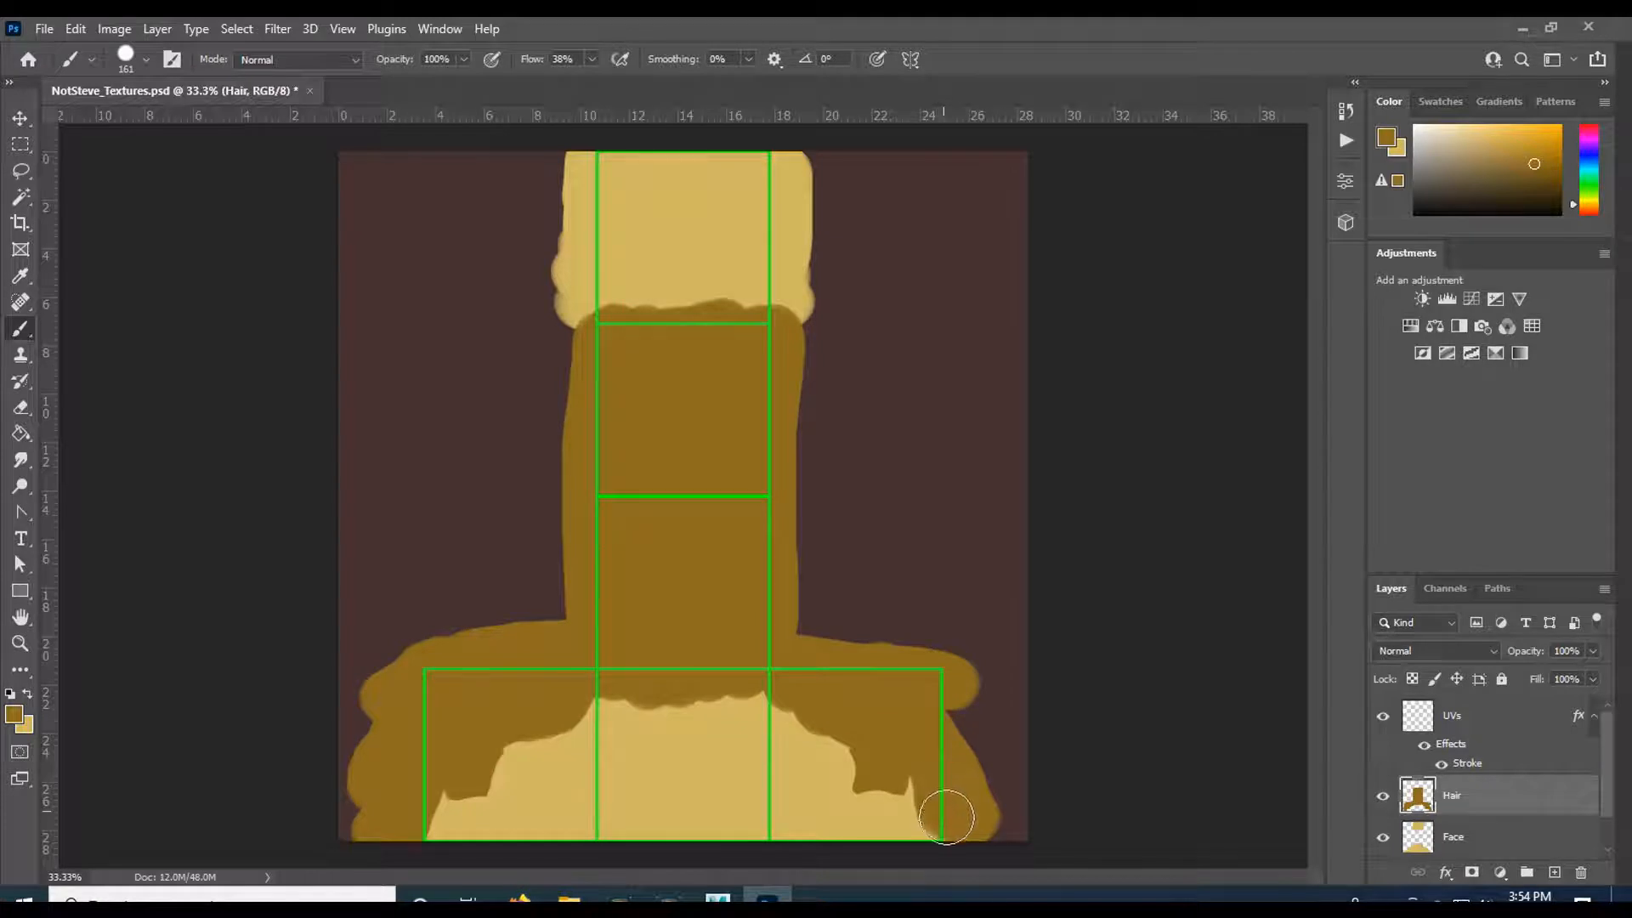
pyautogui.moveTo(425, 790); pyautogui.dragTo(402, 845)
# - Save a Targa copy of the updated texture, replacing the existing NotSteve_Head file
pyautogui.click(53, 30)
pyautogui.click(75, 266)
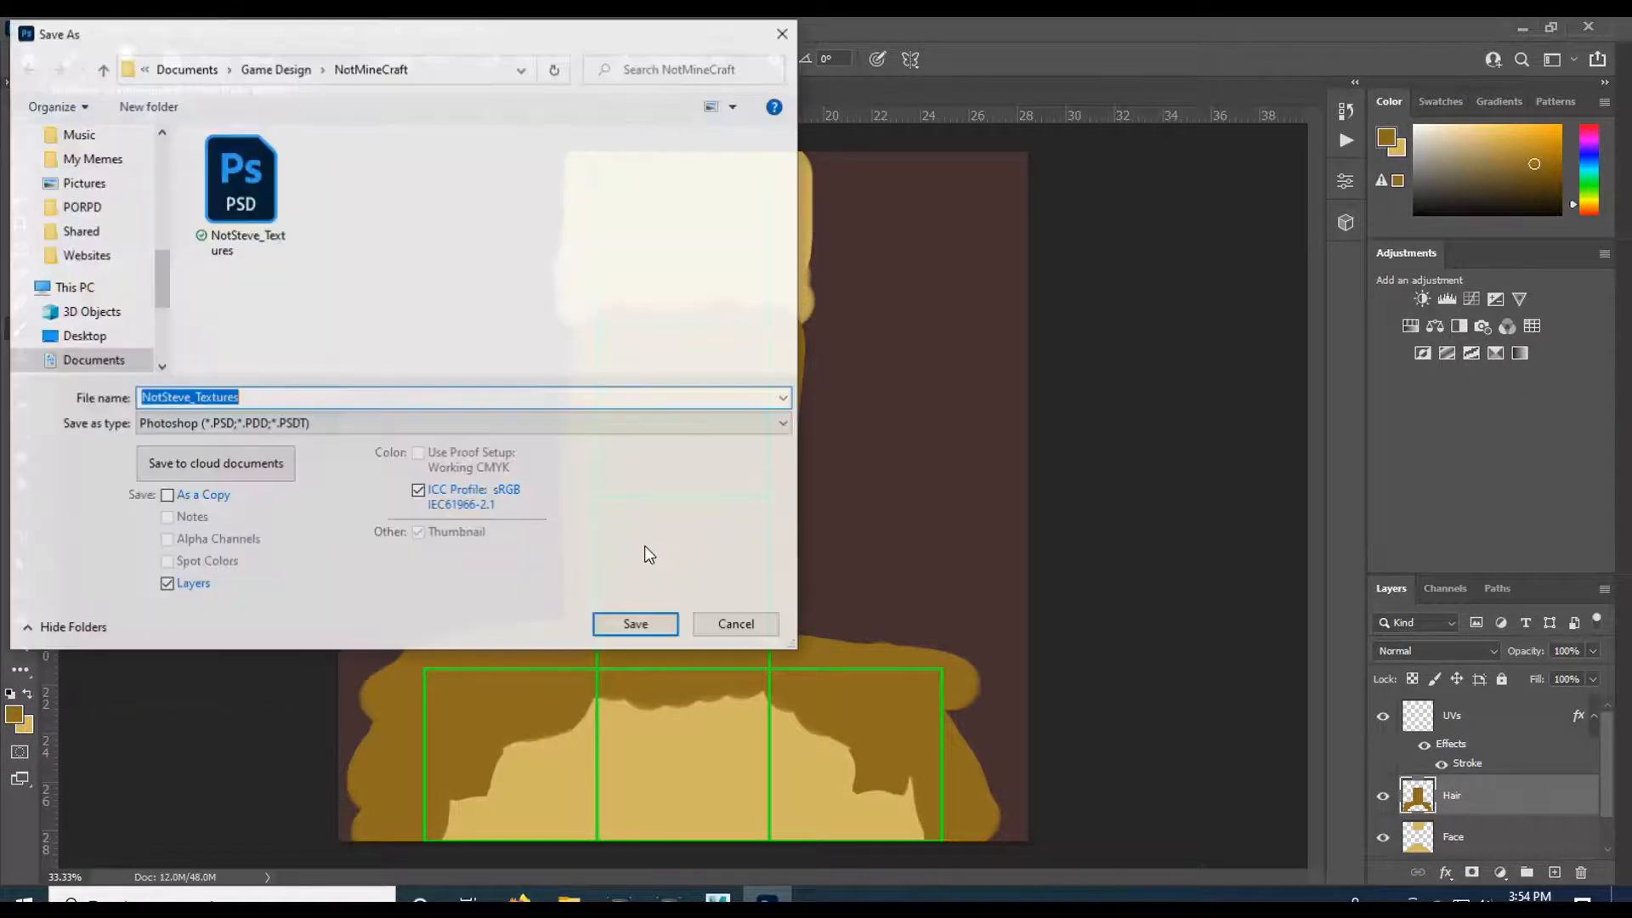
pyautogui.click(262, 425)
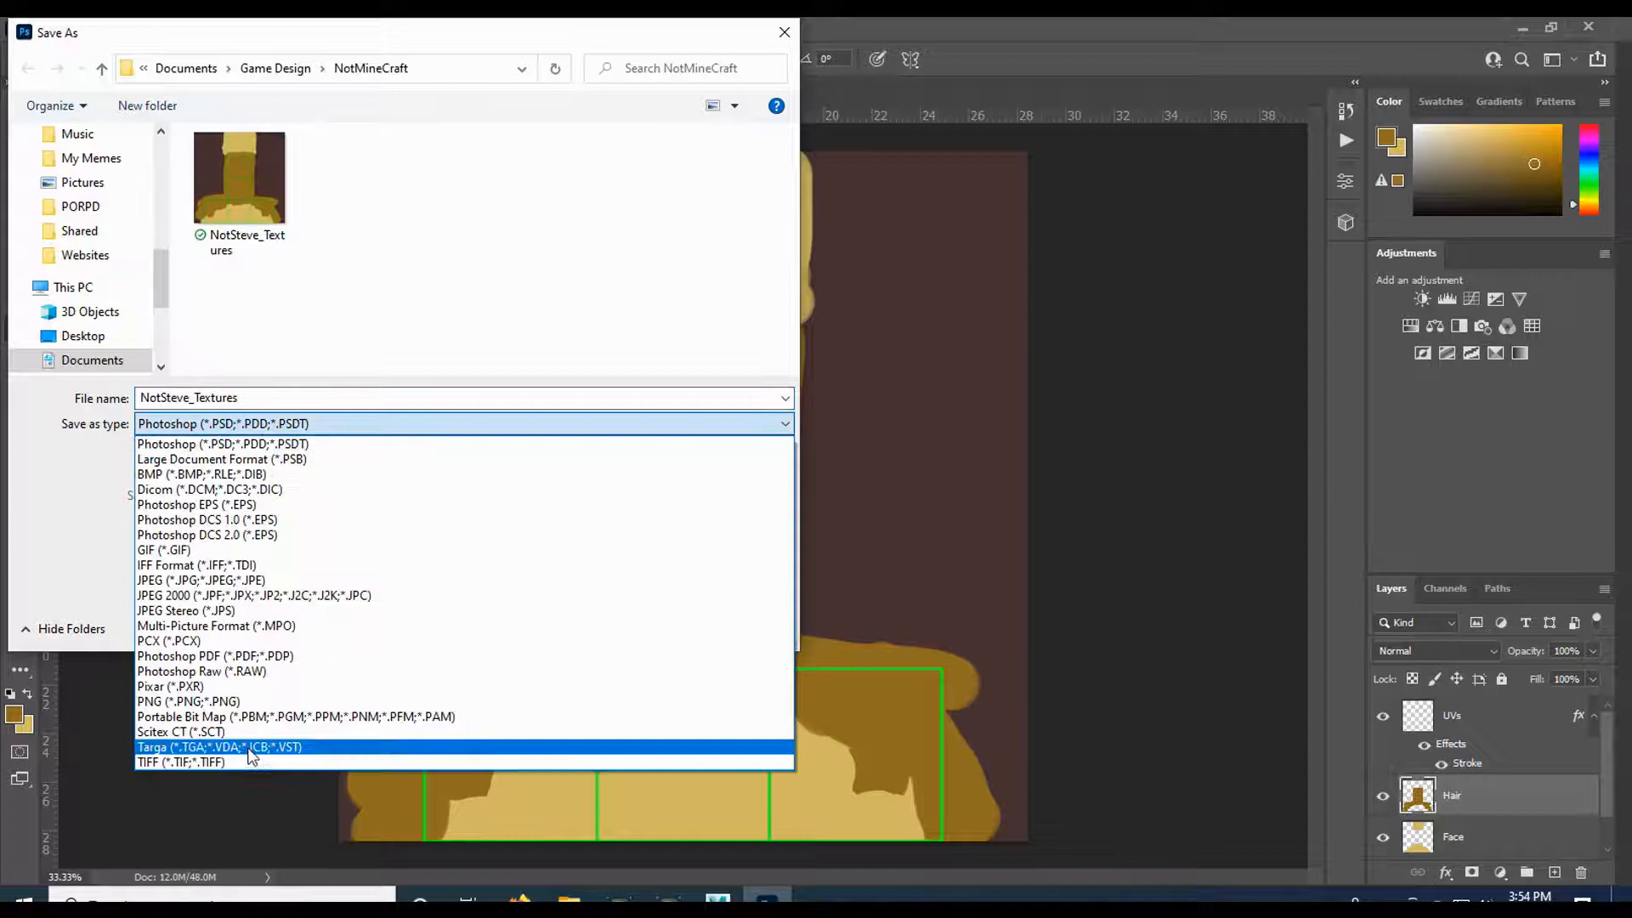
pyautogui.click(251, 748)
pyautogui.click(240, 191)
pyautogui.click(633, 626)
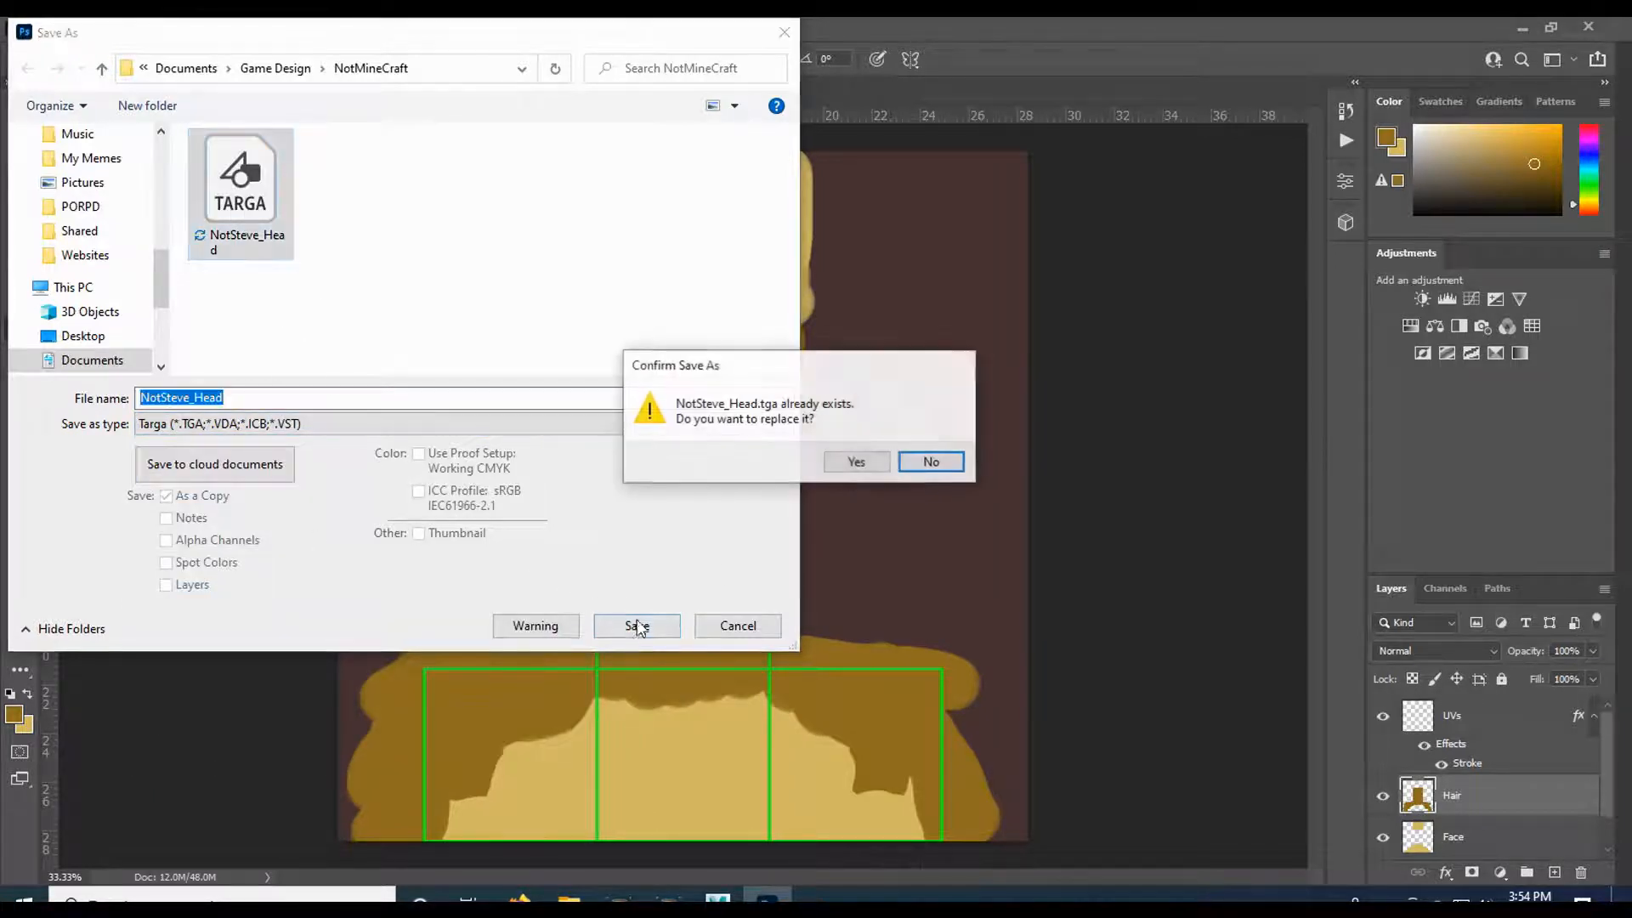
pyautogui.click(881, 460)
pyautogui.click(855, 313)
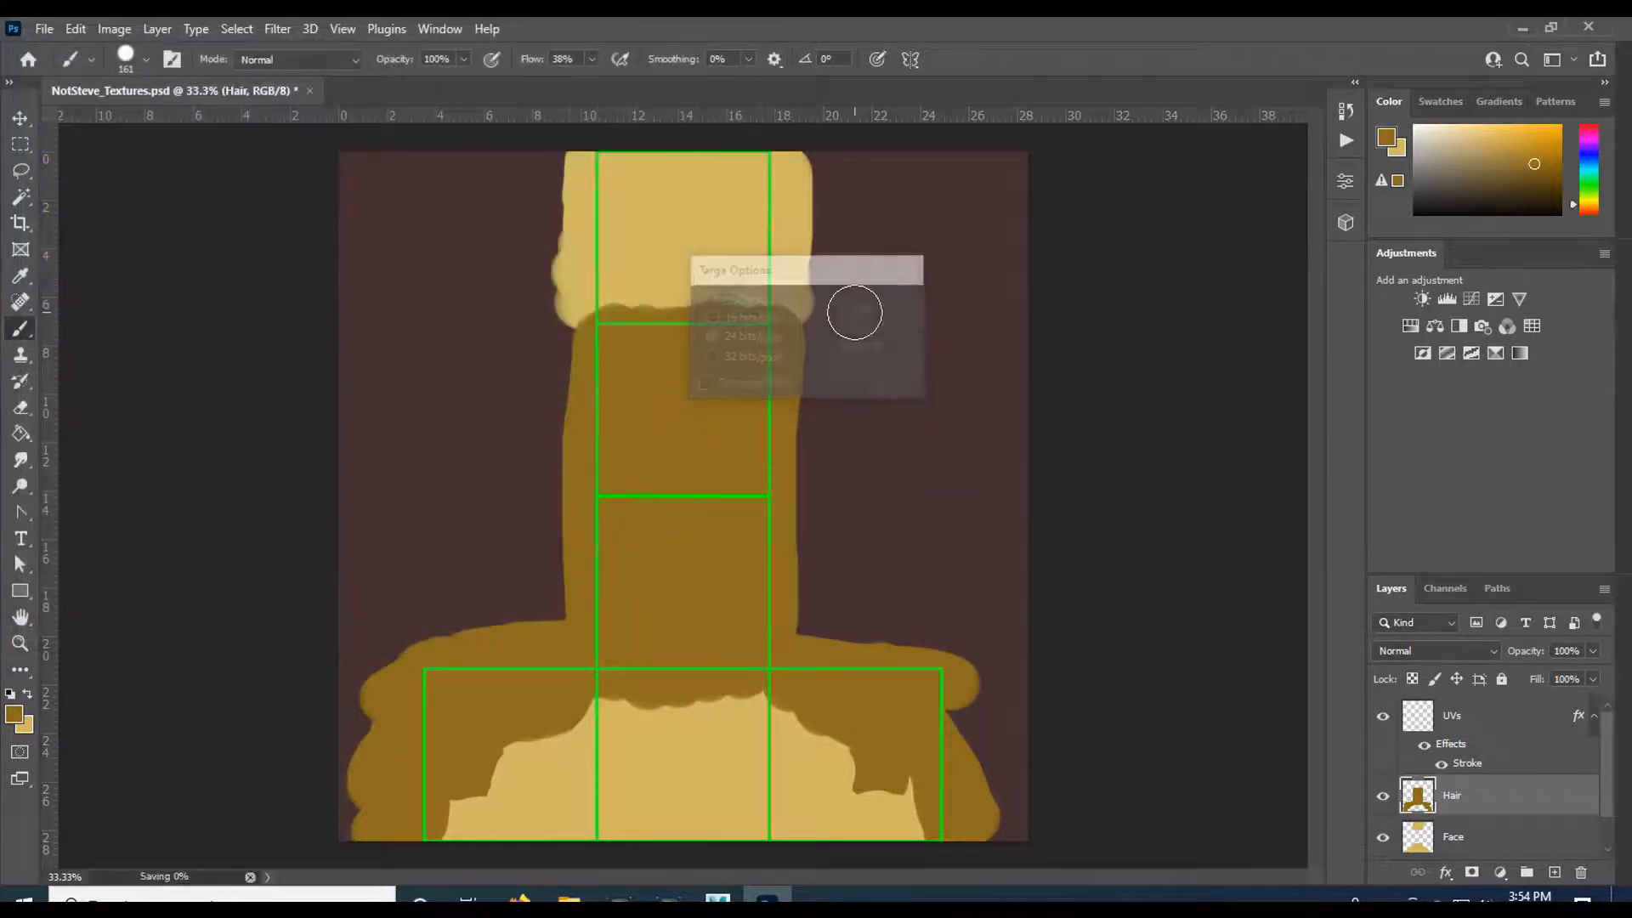
# - Switch to Maya and check the updated hair texture on the back, side and front of the head
pyautogui.moveTo(719, 897)
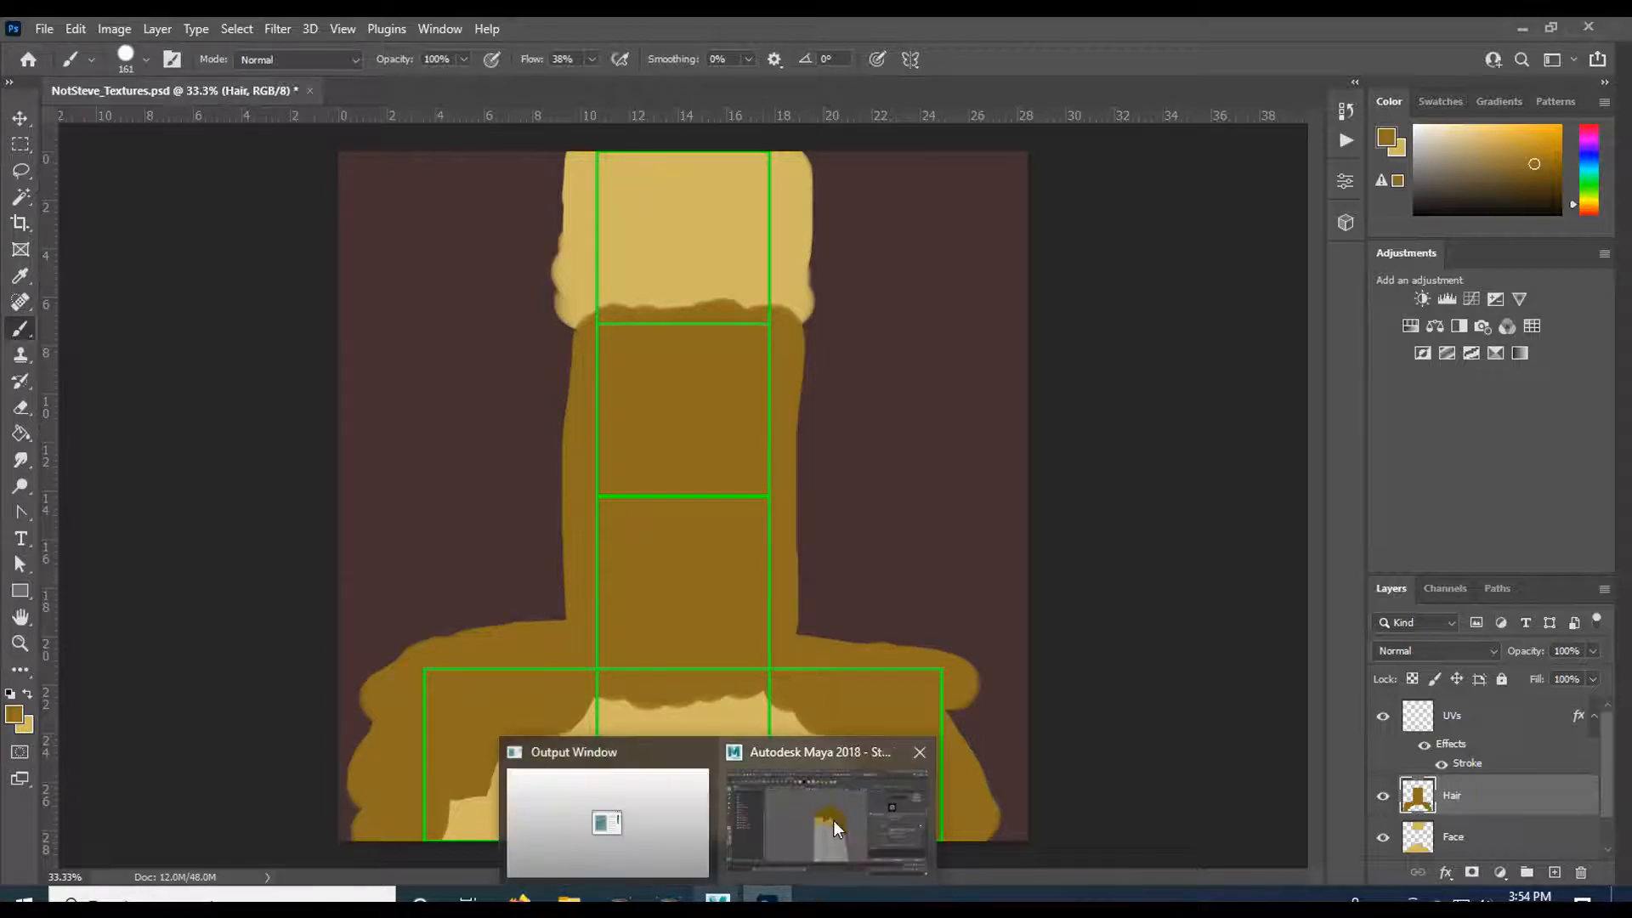
pyautogui.click(830, 823)
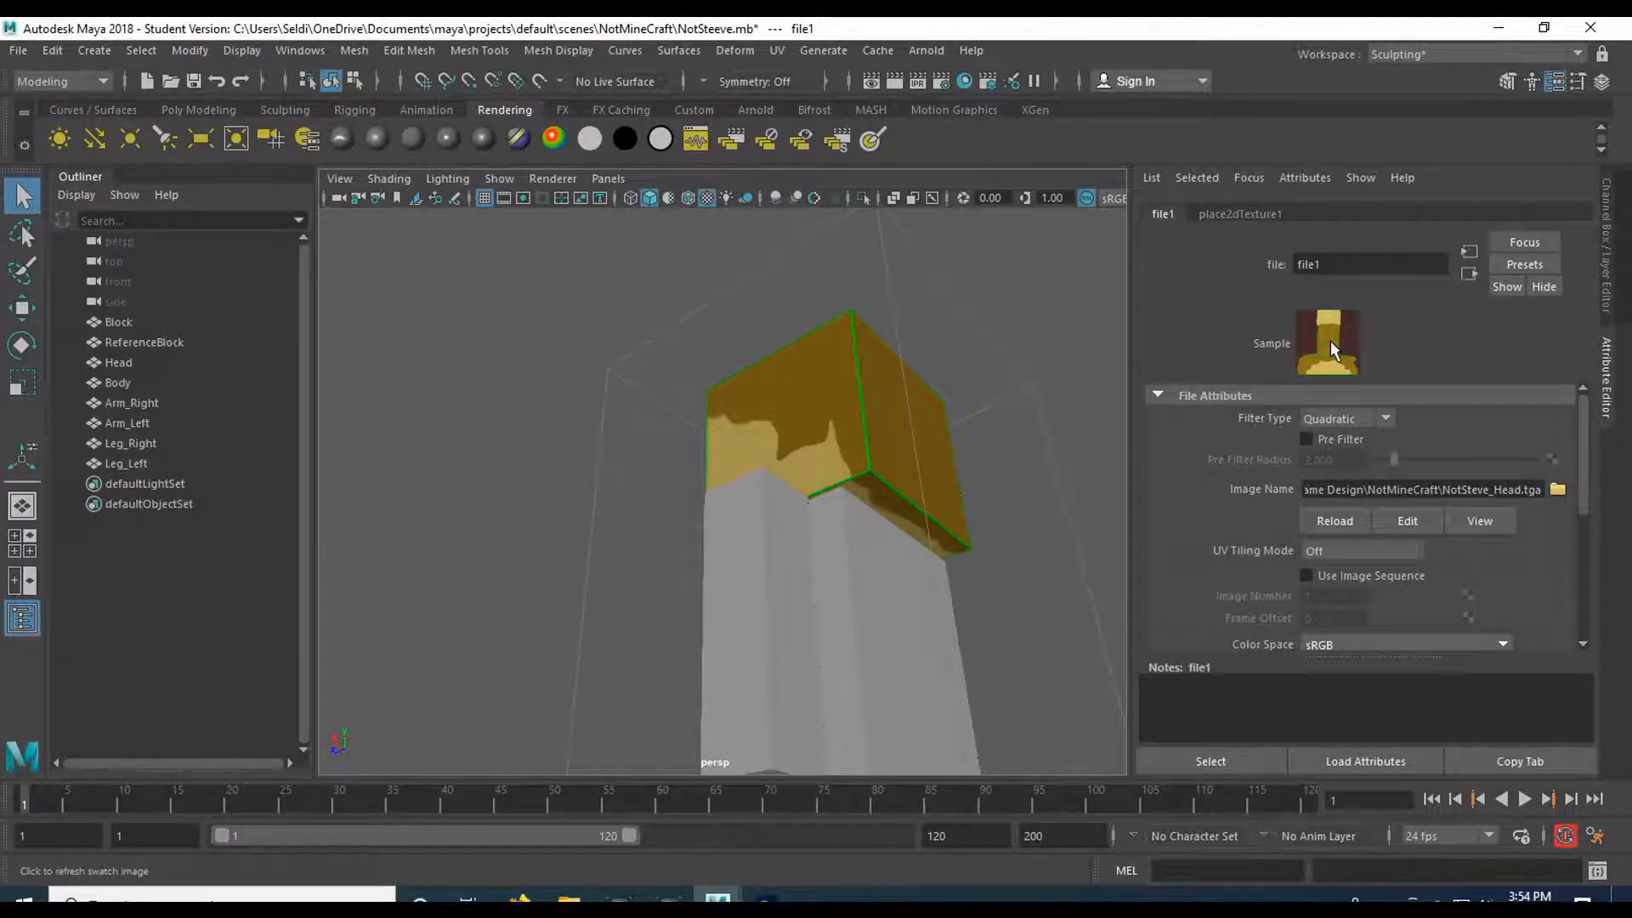
pyautogui.moveTo(972, 470); pyautogui.dragTo(690, 449)
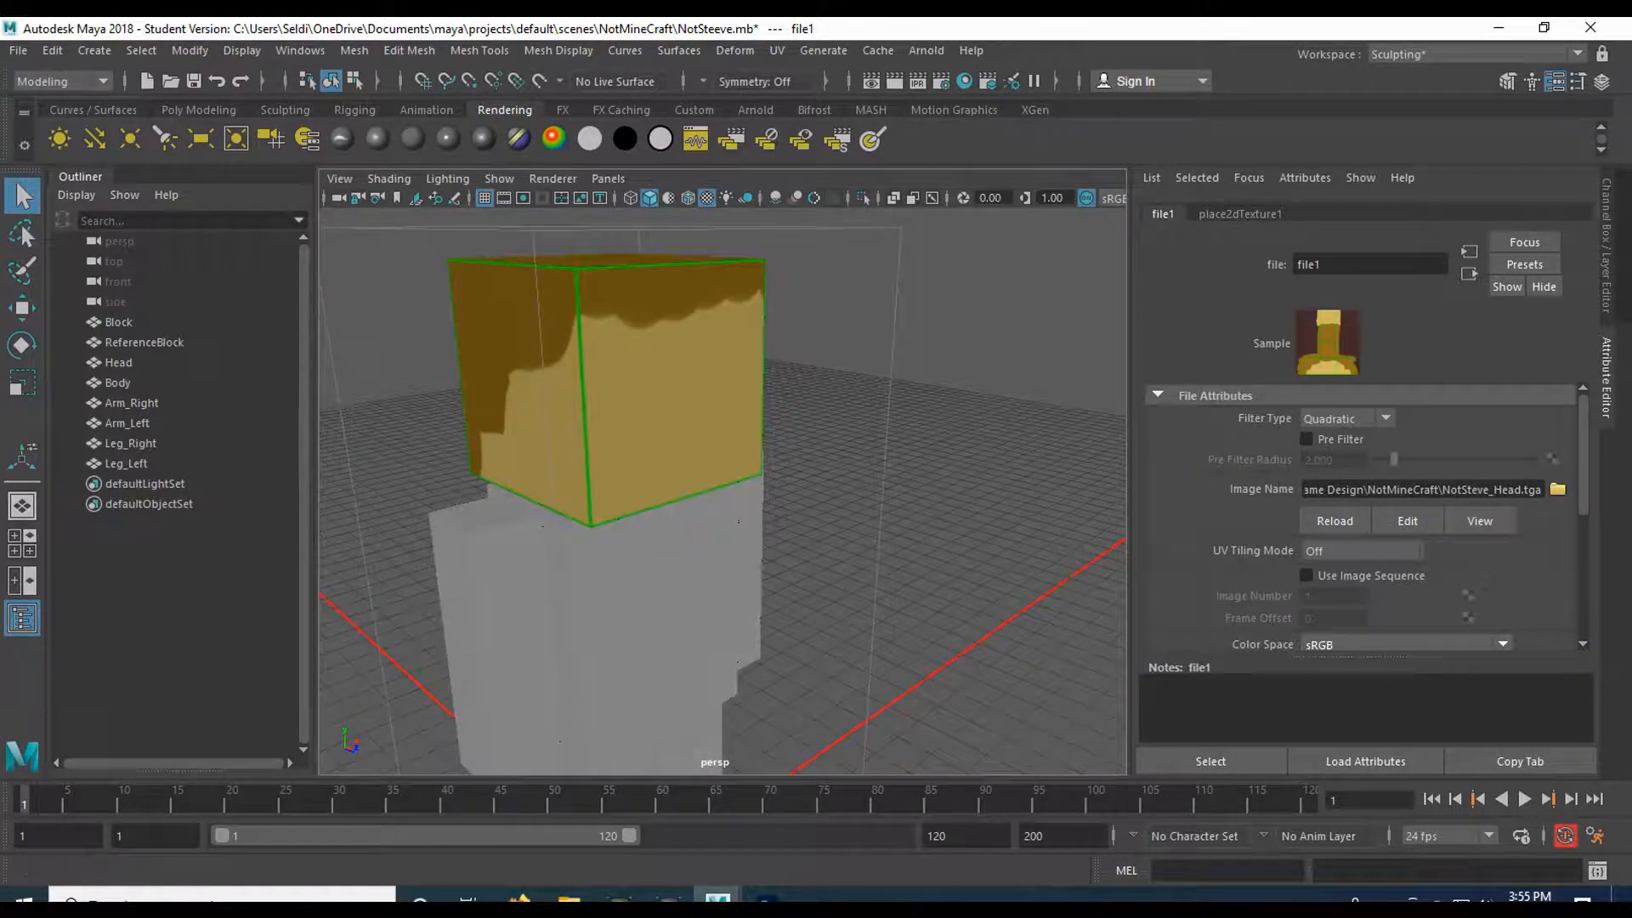
# - Switch back to Photoshop and lock the UVs layer, leaving the Hair layer unlocked
pyautogui.hotkey('alt', 'Tab')
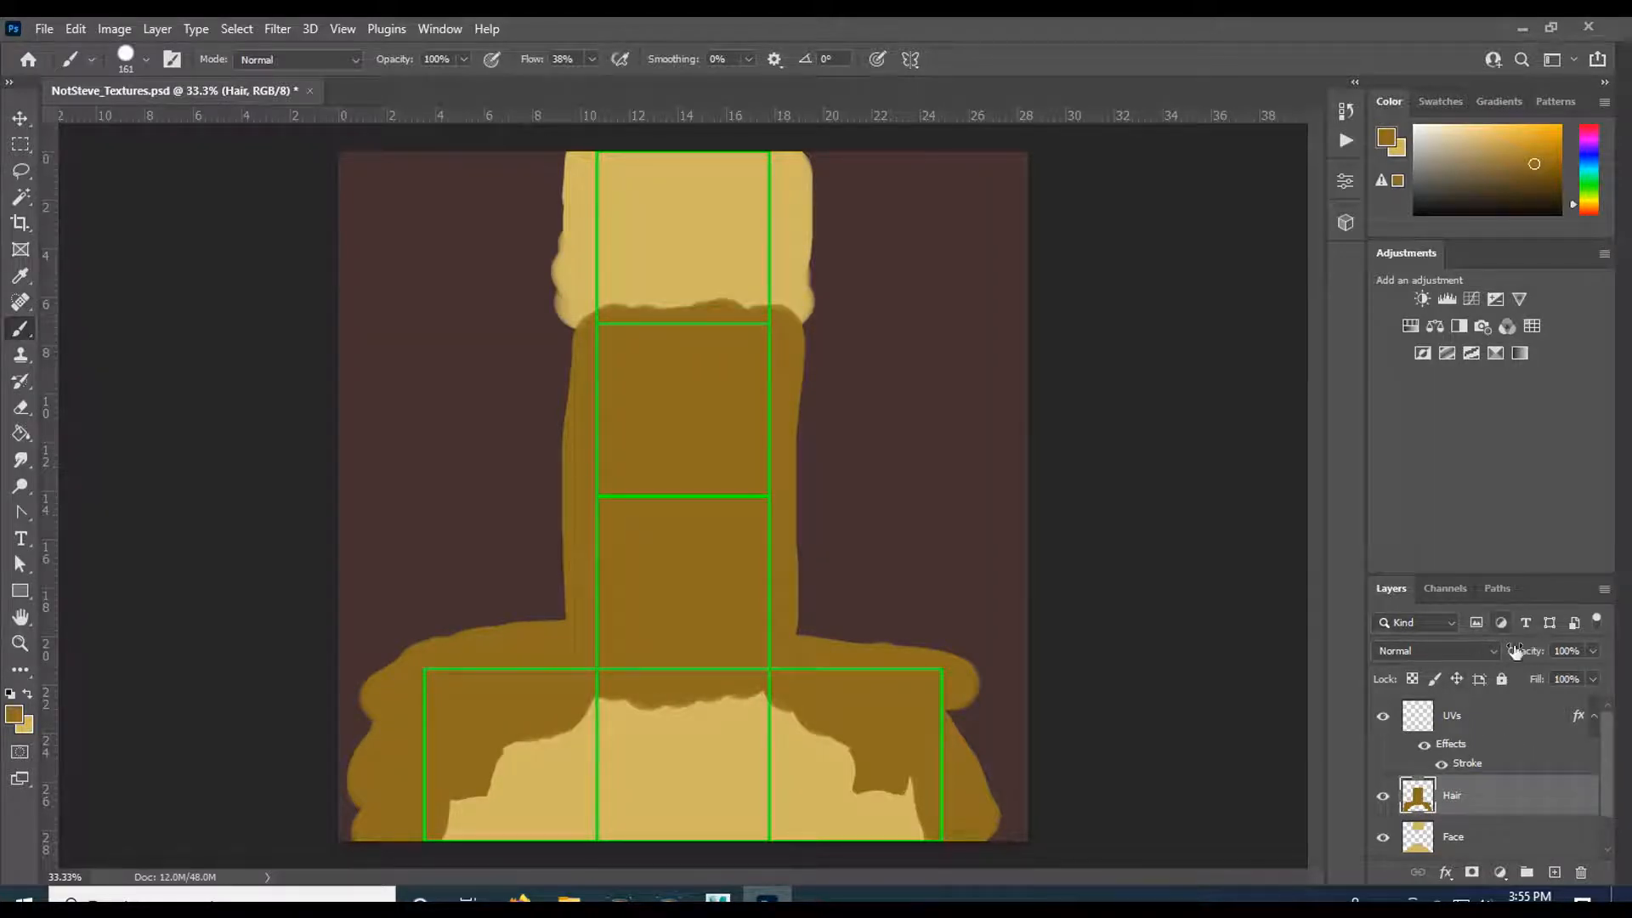
pyautogui.click(1501, 681)
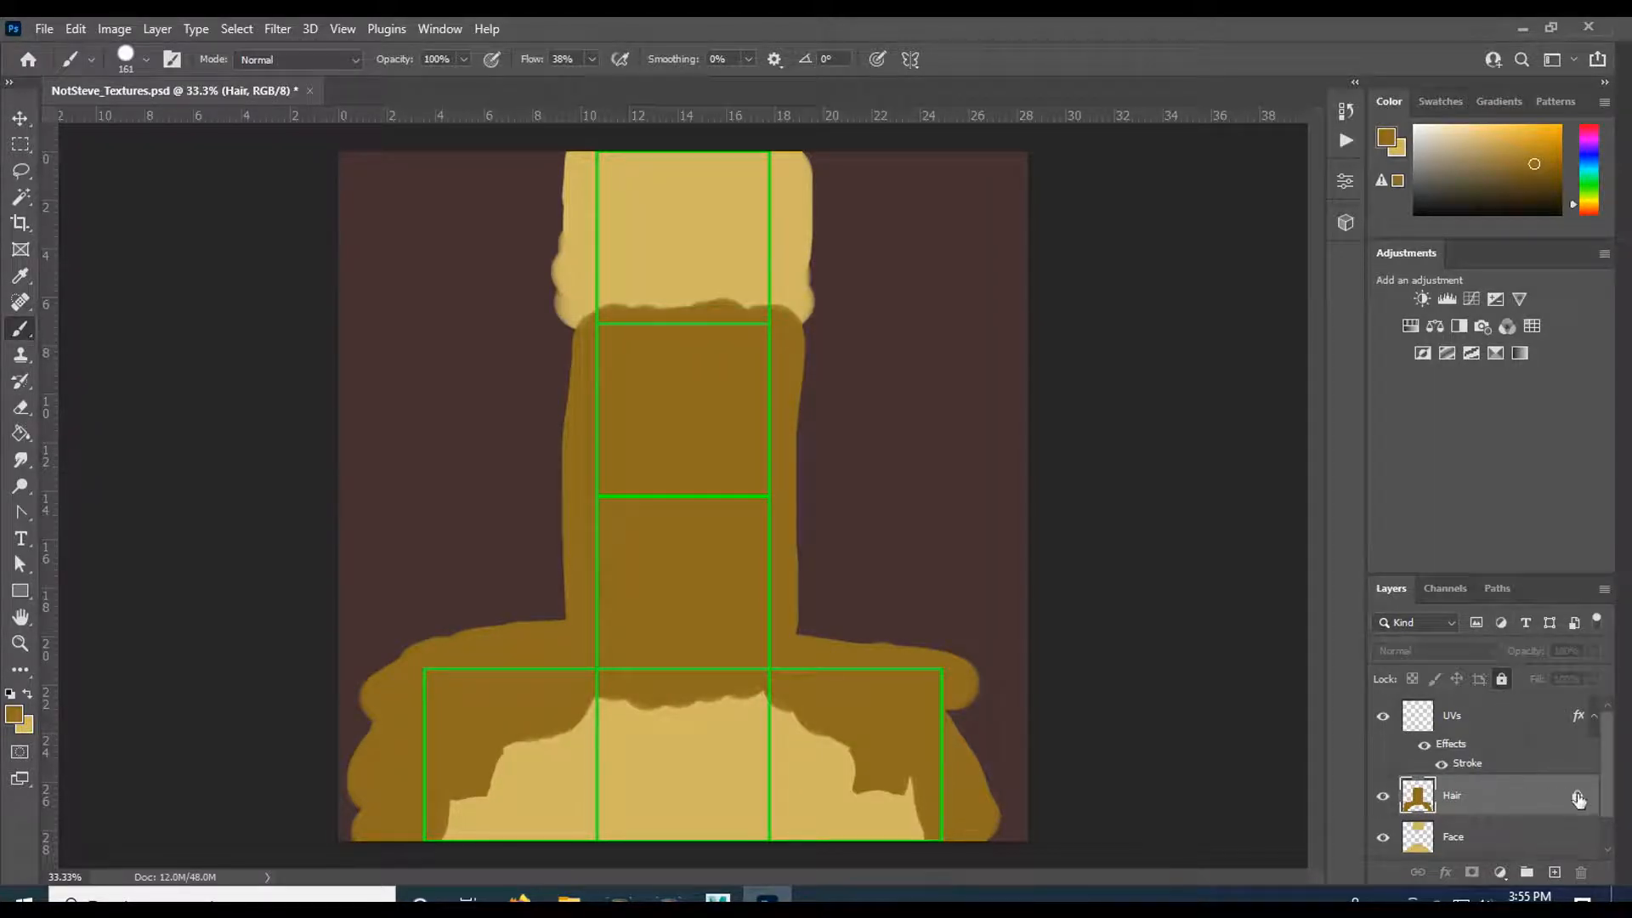
pyautogui.click(1504, 716)
pyautogui.click(1504, 680)
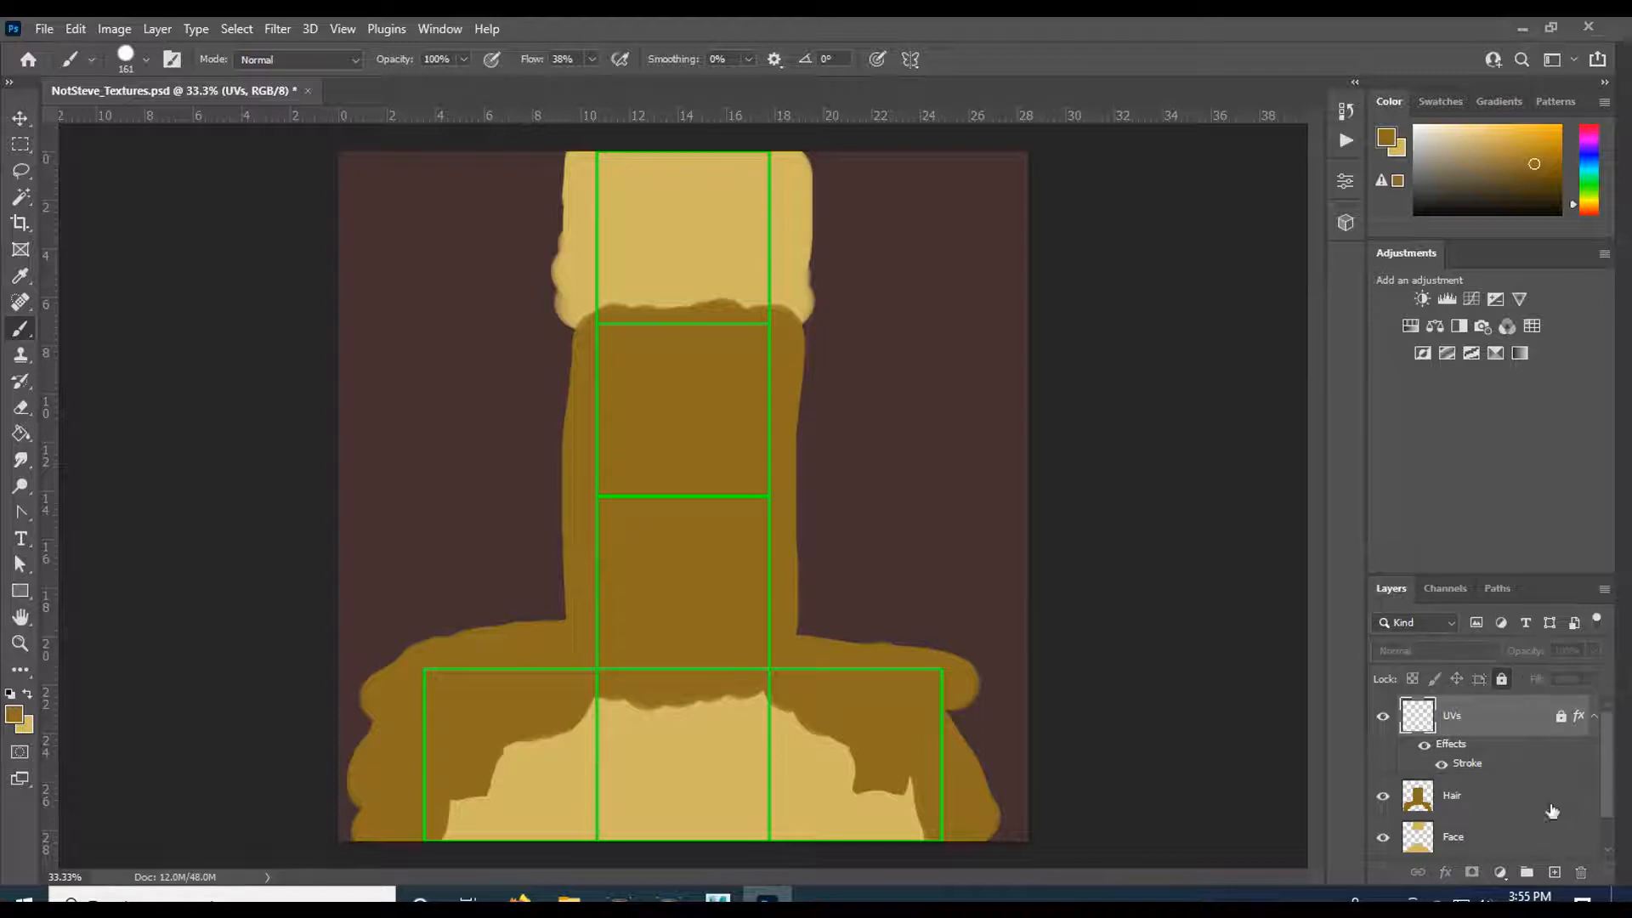
# - Add a new layer between the UVs and Hair layers and name it Eye_Left
pyautogui.scroll(-1, 1483, 786)
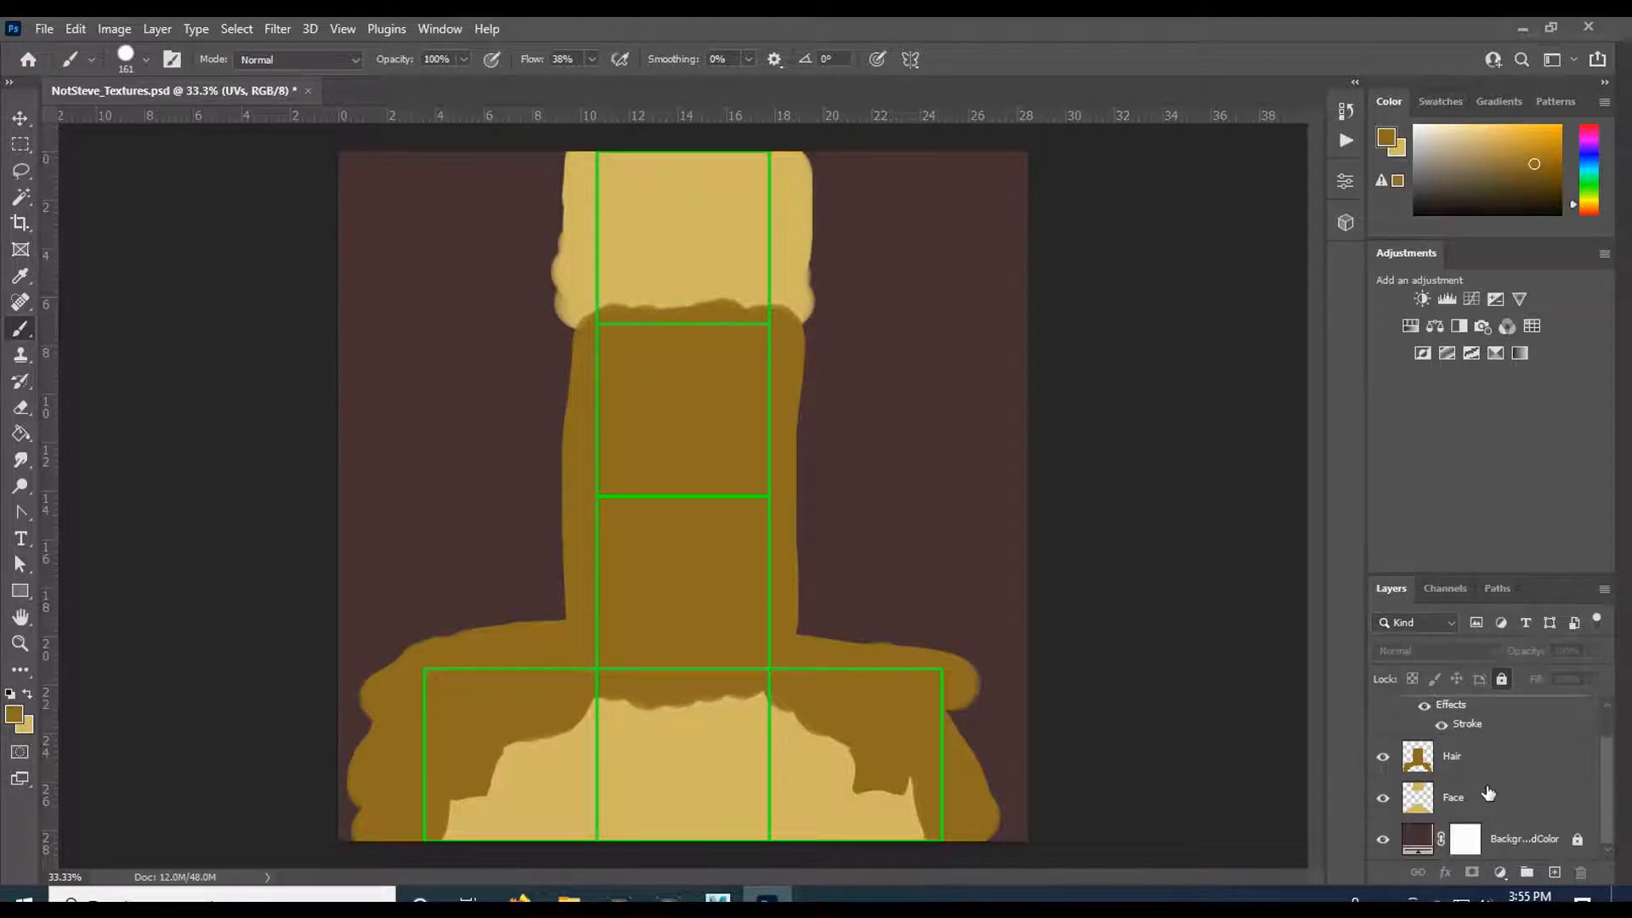
pyautogui.click(1553, 873)
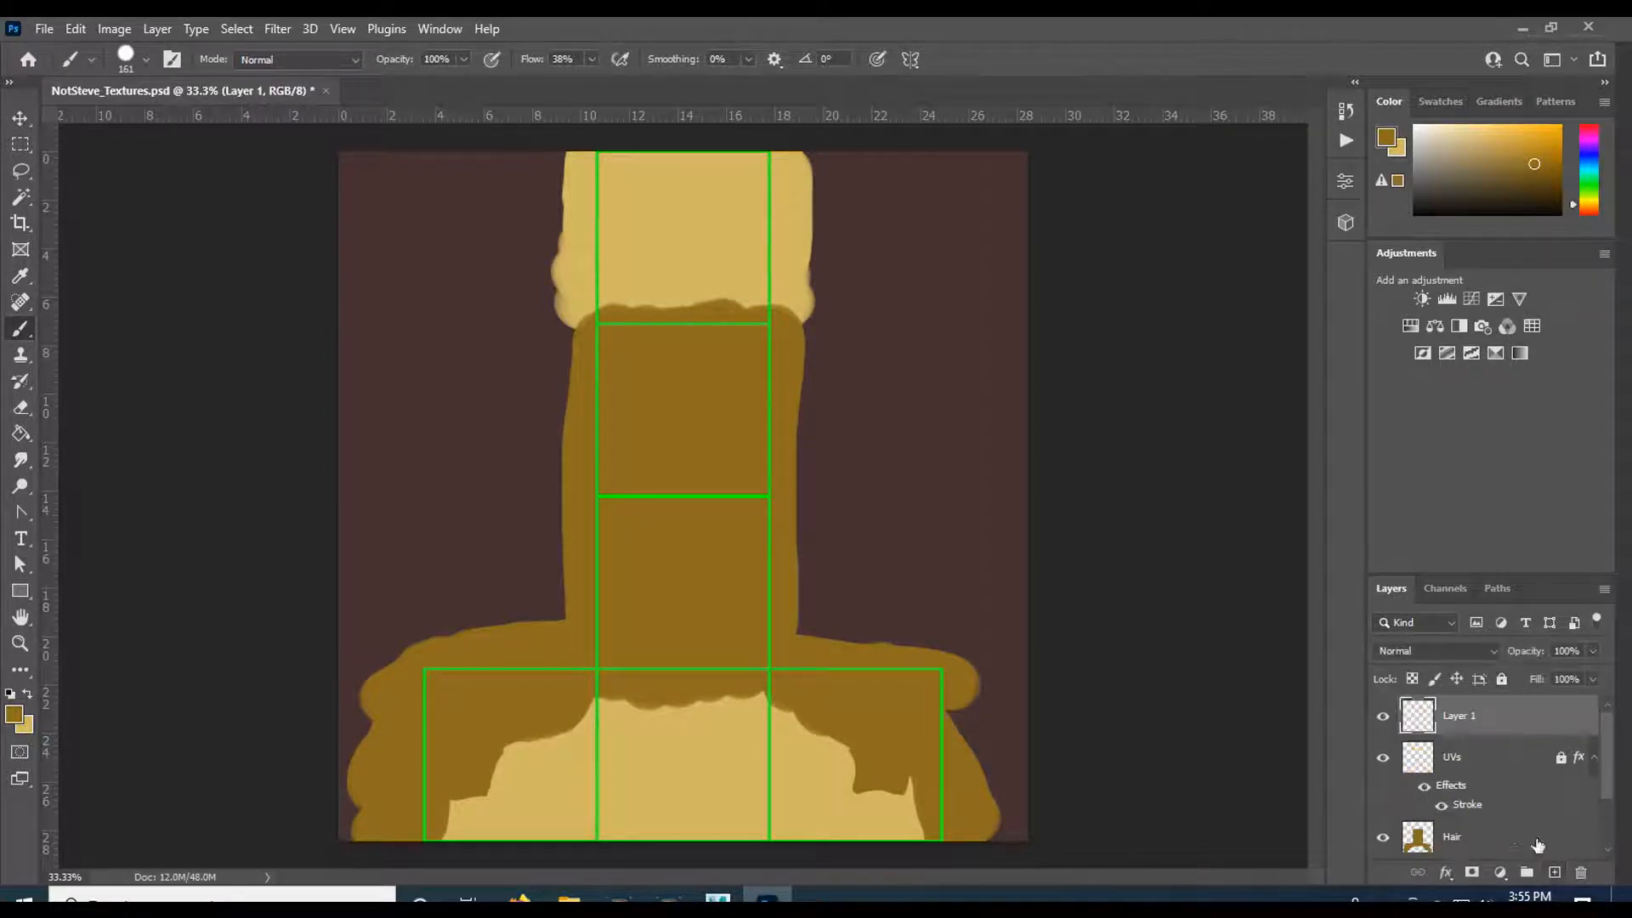
pyautogui.moveTo(1493, 718); pyautogui.dragTo(1498, 812)
pyautogui.scroll(-1, 1498, 812)
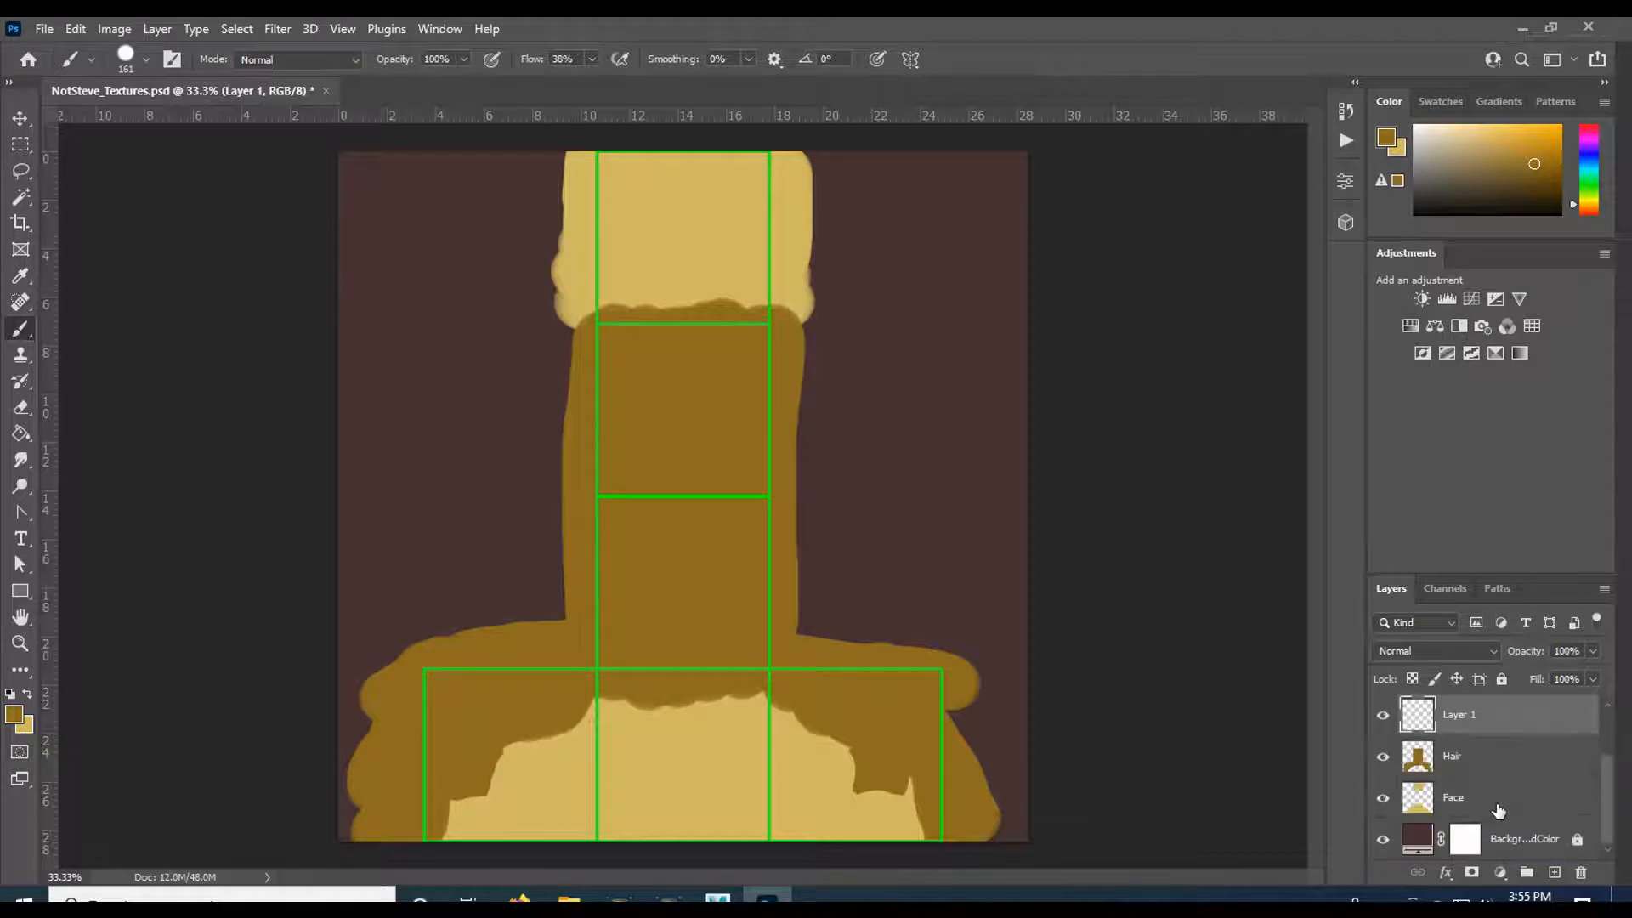
pyautogui.doubleClick(1458, 718)
pyautogui.write('Eve')
pyautogui.write('_Left')
pyautogui.press('Return')
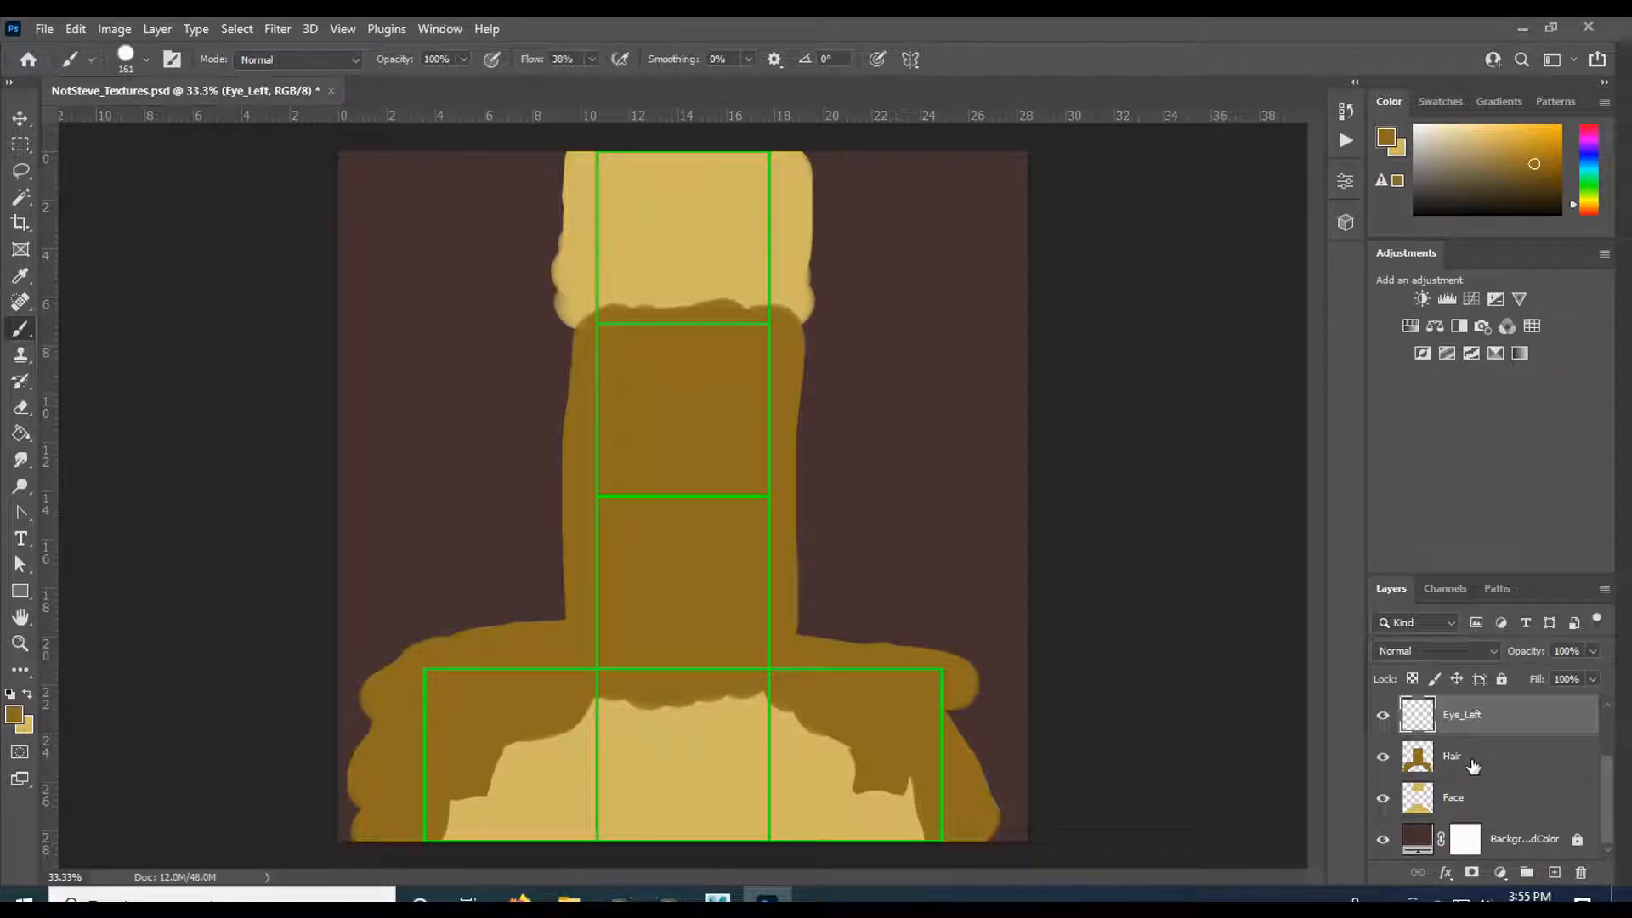
# - Draw an ellipse shape about 130 by 148 px on the Eye_Left layer, in the left half of the front face
pyautogui.click(21, 591)
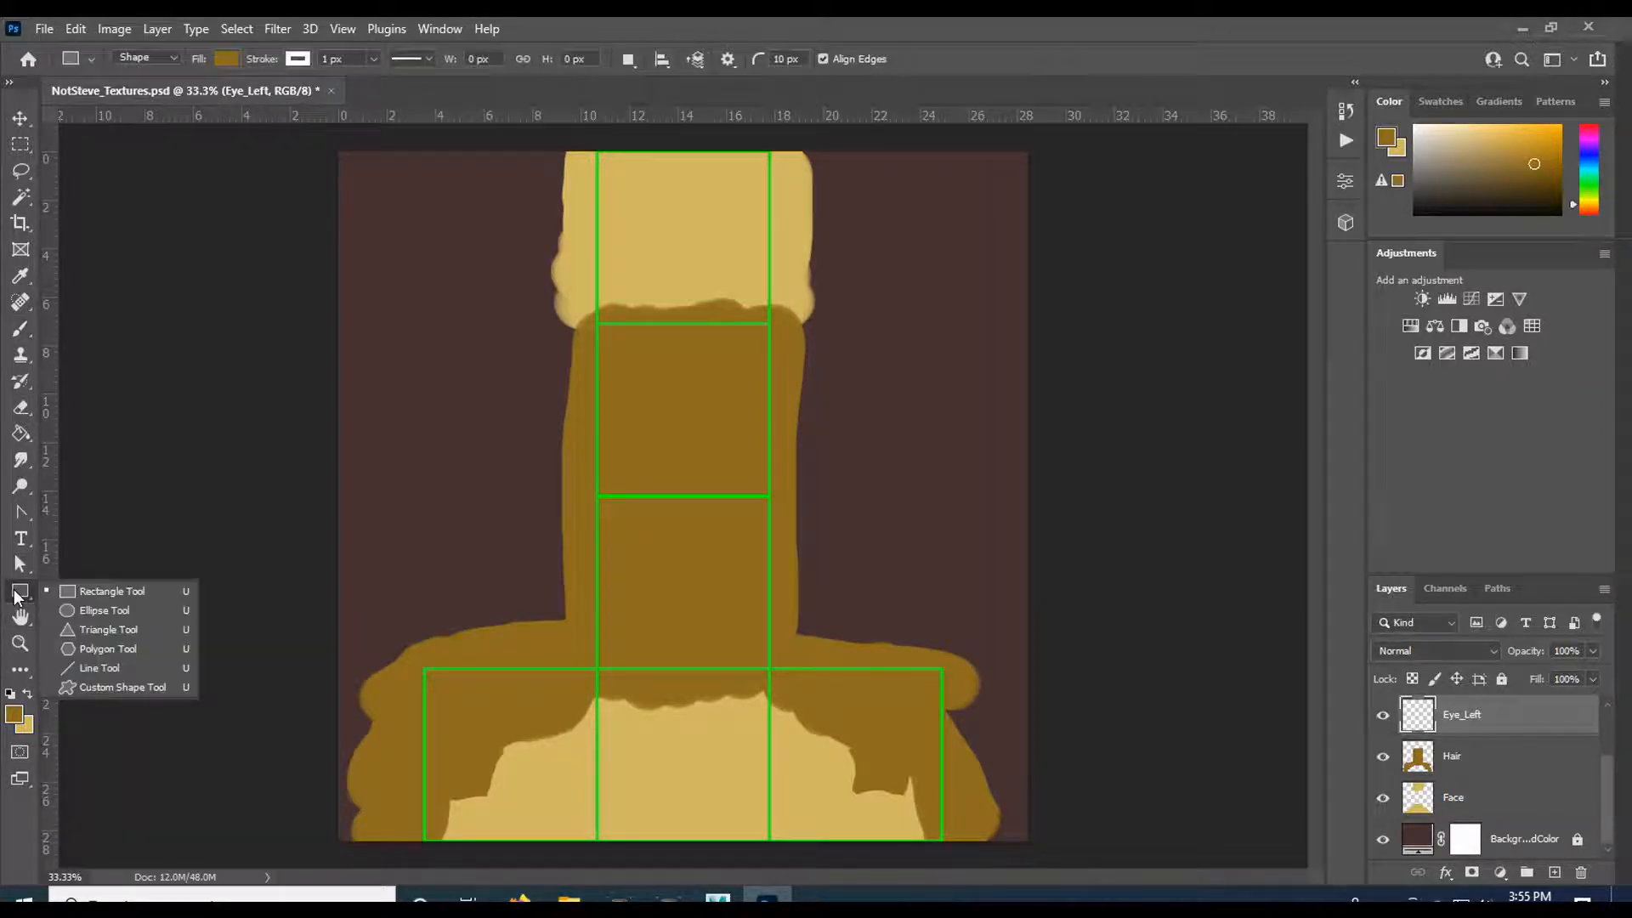
pyautogui.click(131, 662)
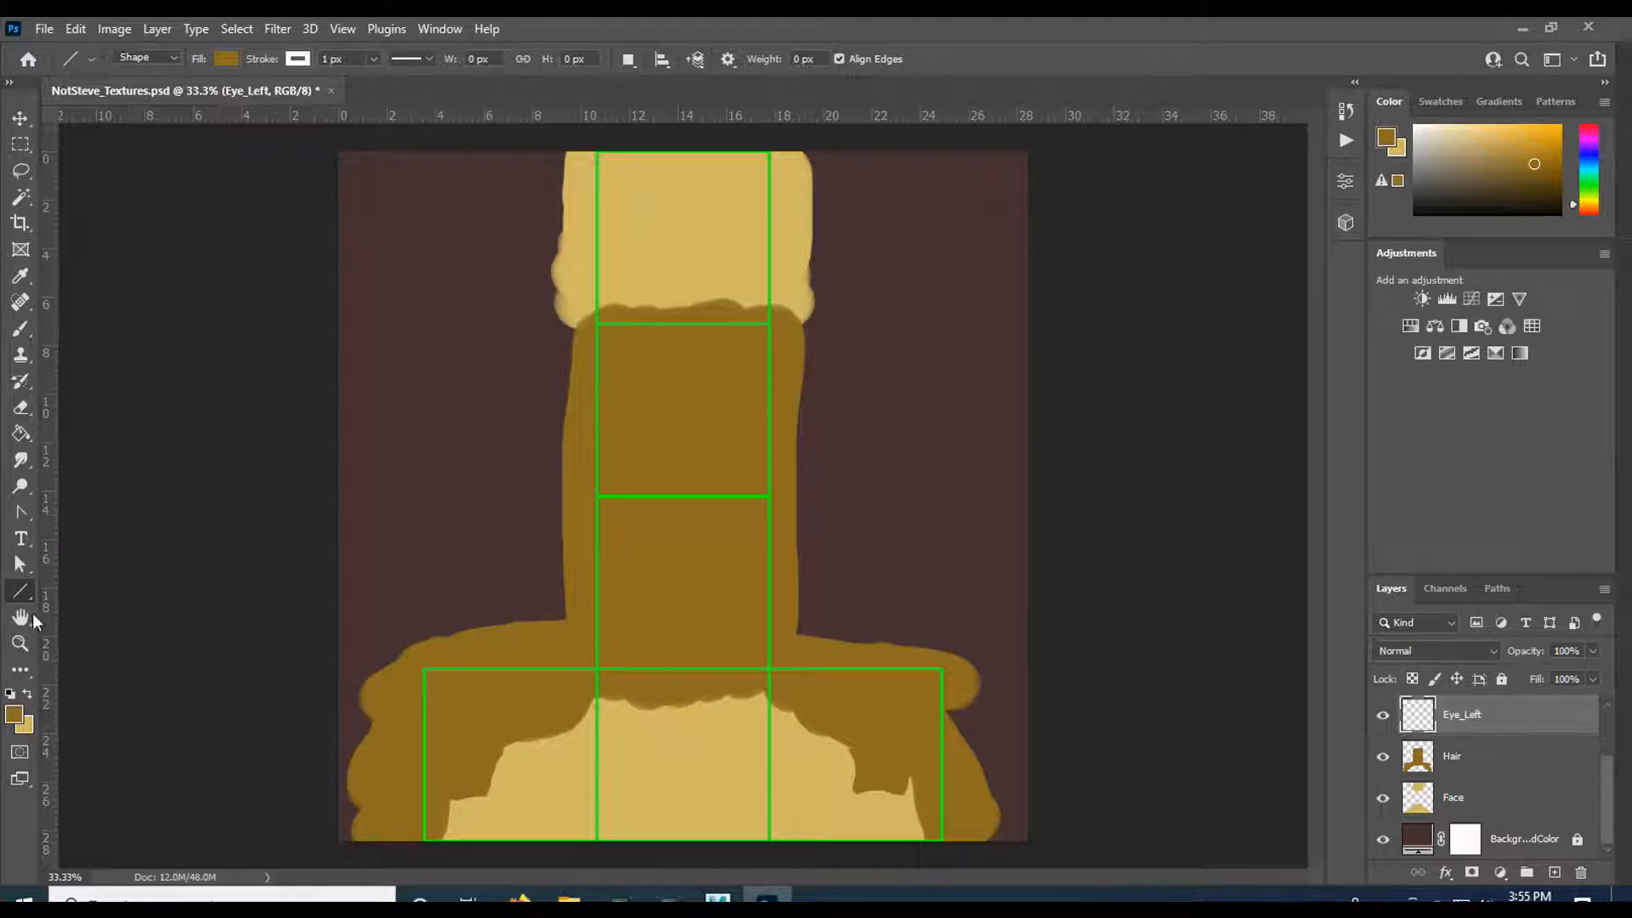
pyautogui.click(20, 591)
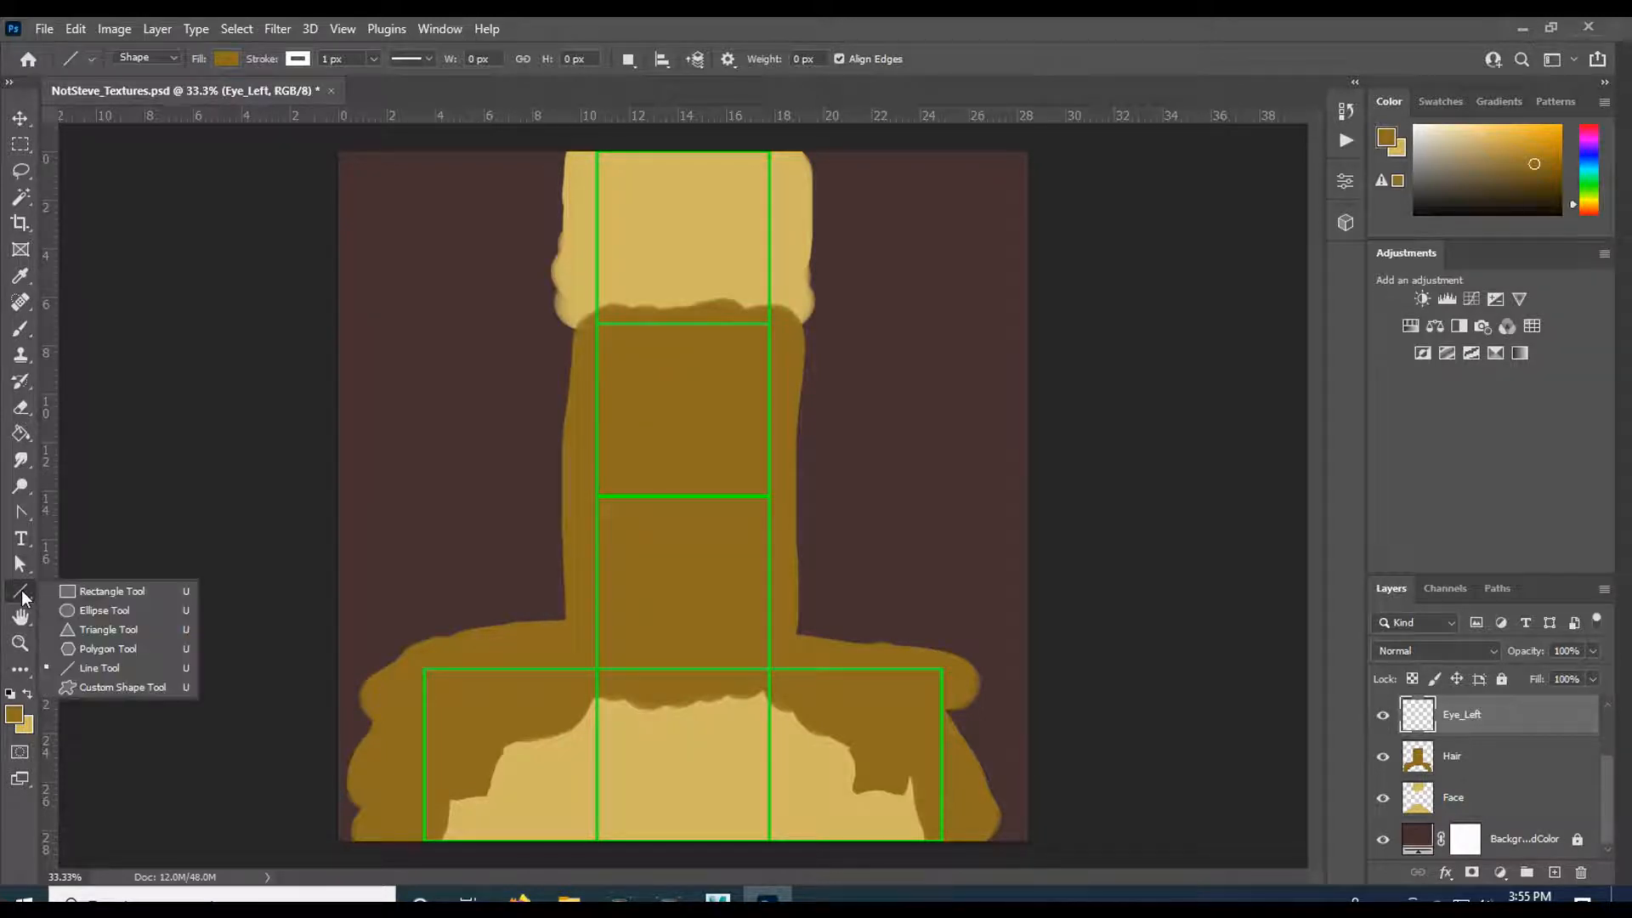
pyautogui.click(113, 614)
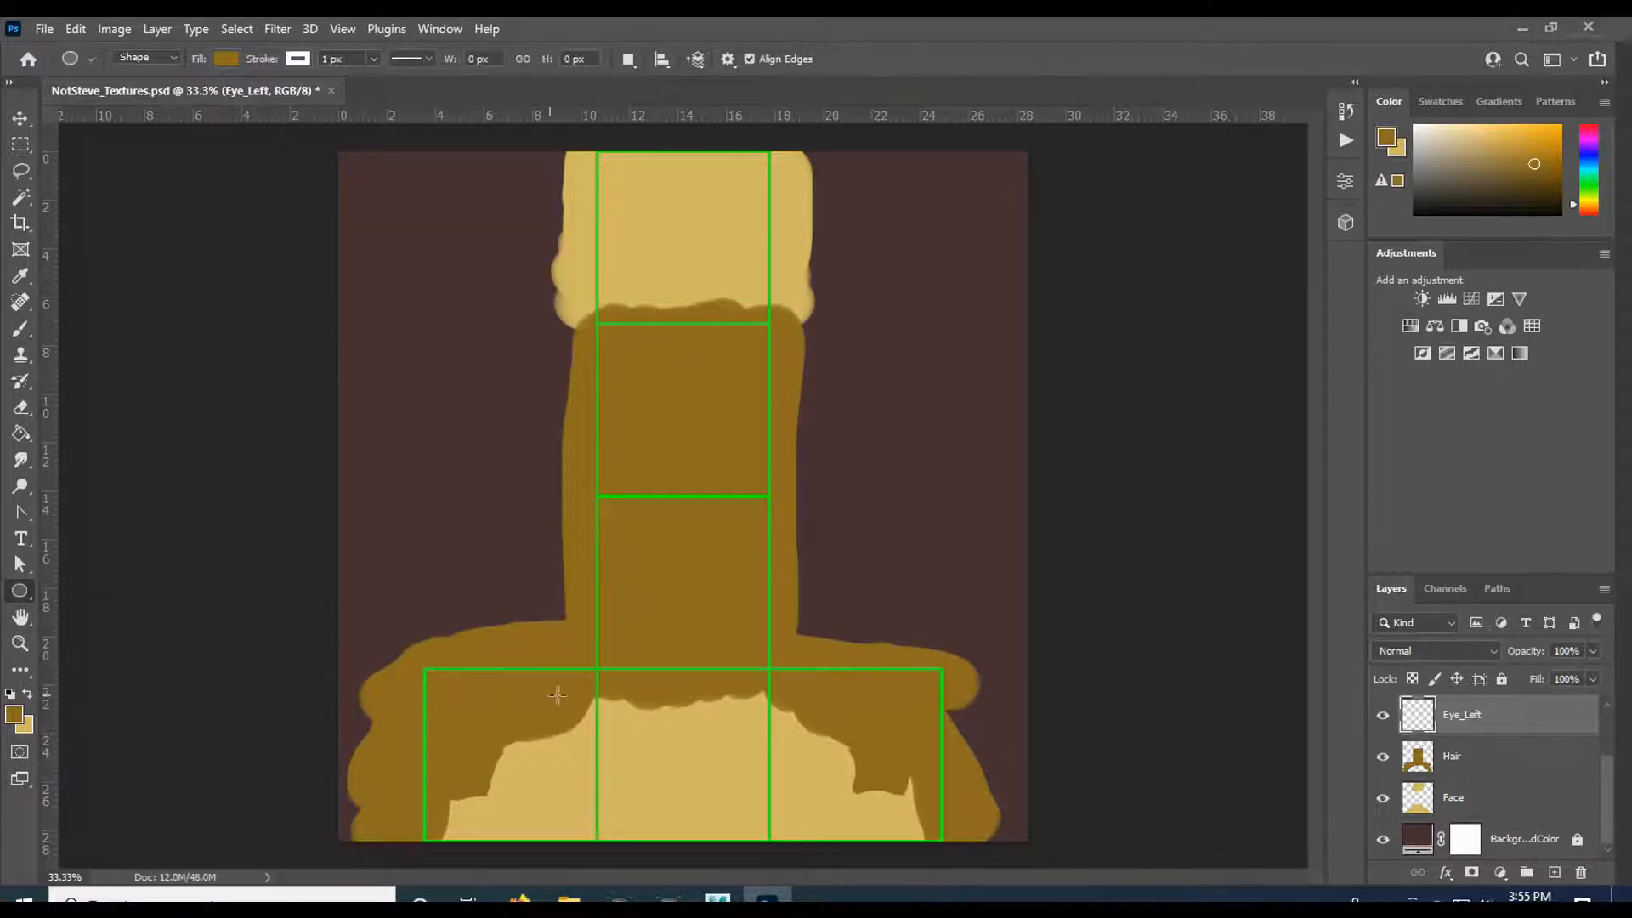
pyautogui.moveTo(615, 742); pyautogui.dragTo(659, 790)
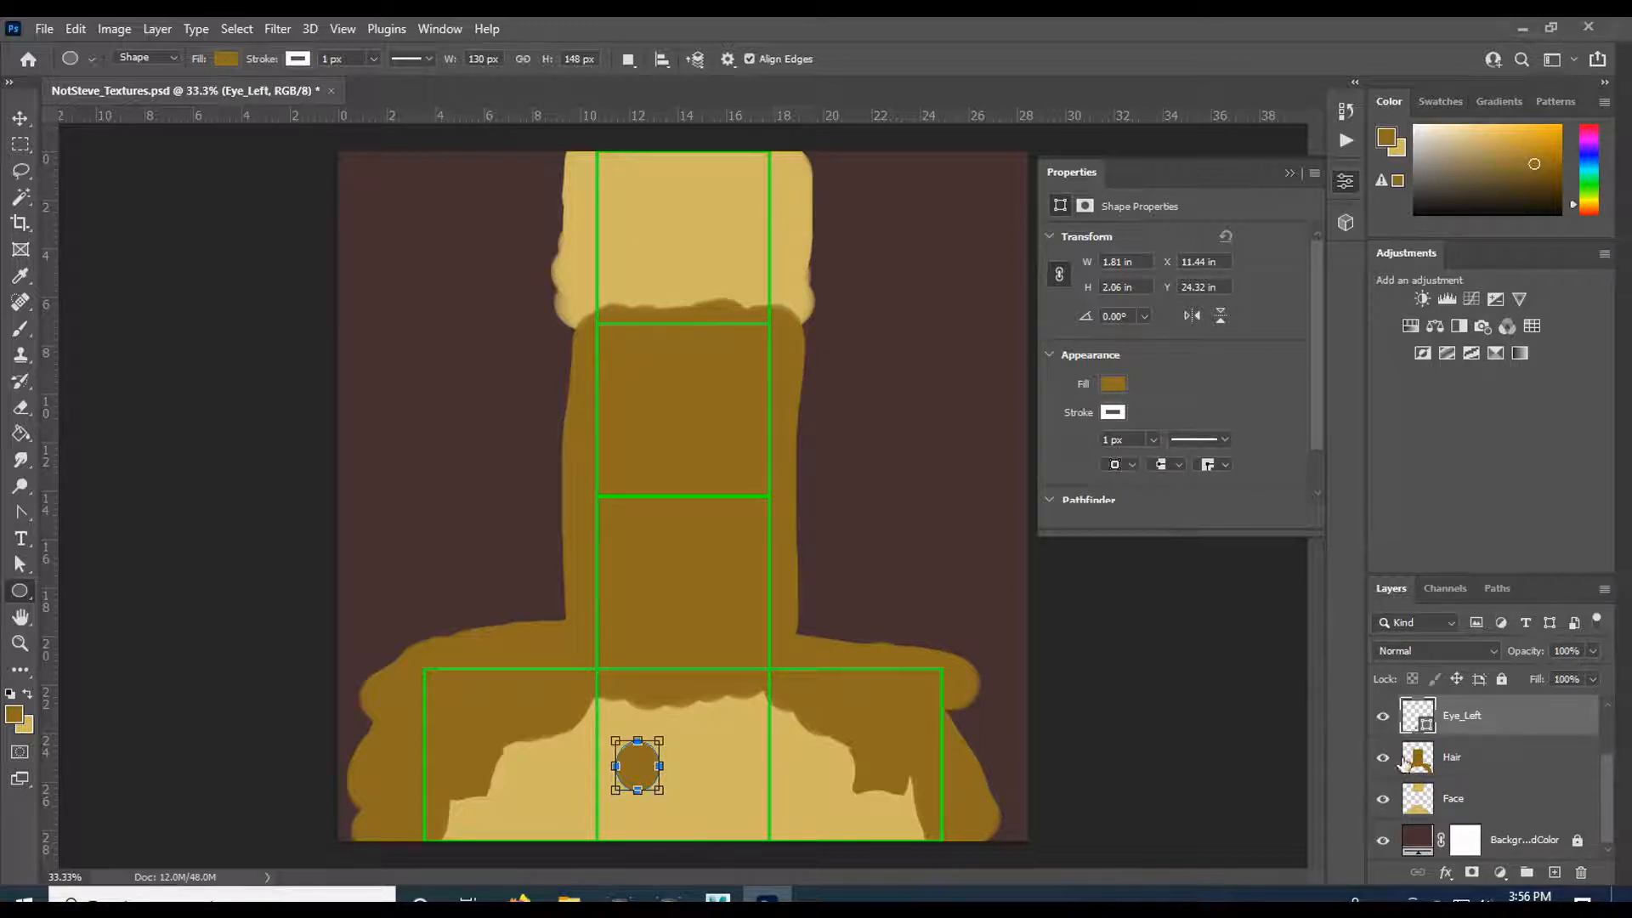
# - Set the Eye_Left ellipse's fill color to white (ffffff)
pyautogui.doubleClick(1428, 724)
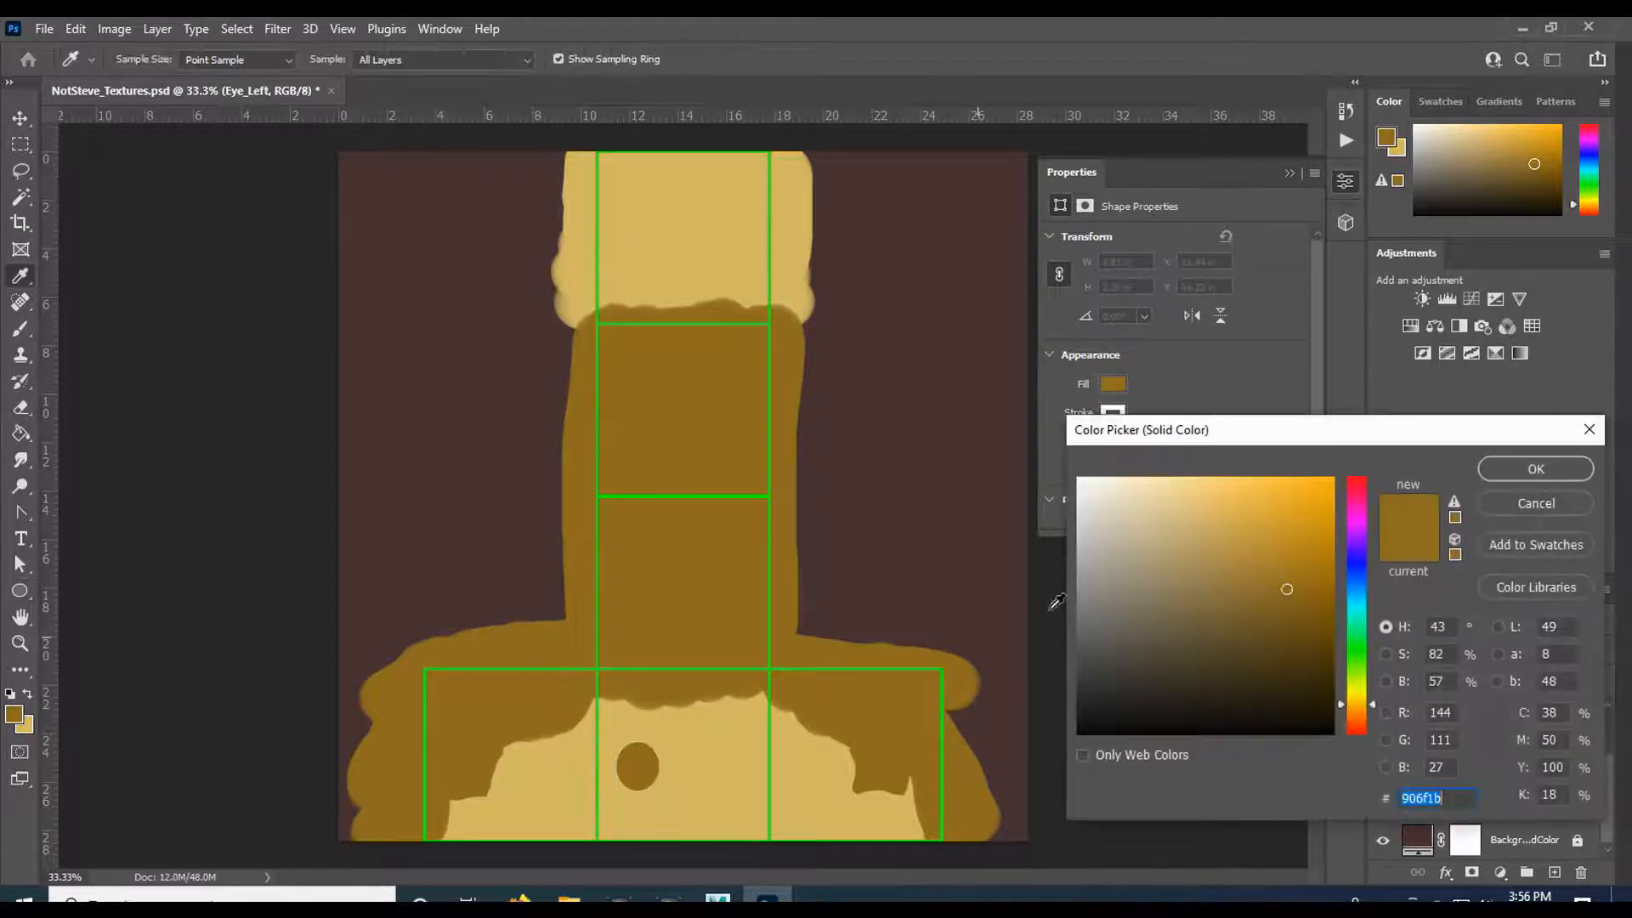
pyautogui.write('ffffff')
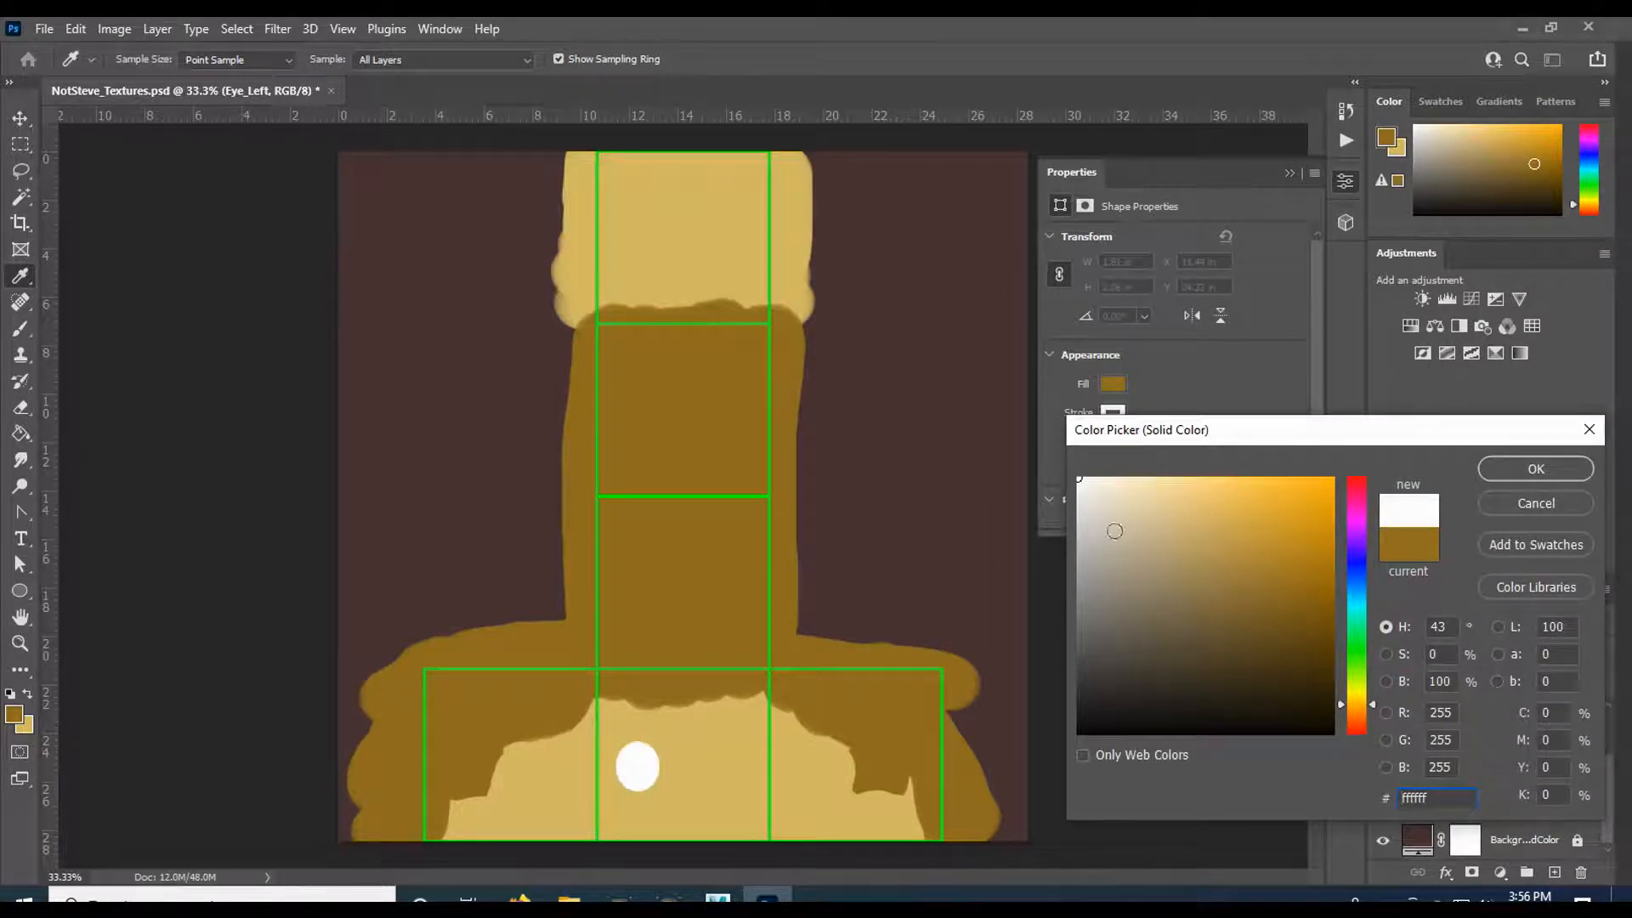
pyautogui.moveTo(1114, 531); pyautogui.dragTo(855, 425)
pyautogui.press('Return')
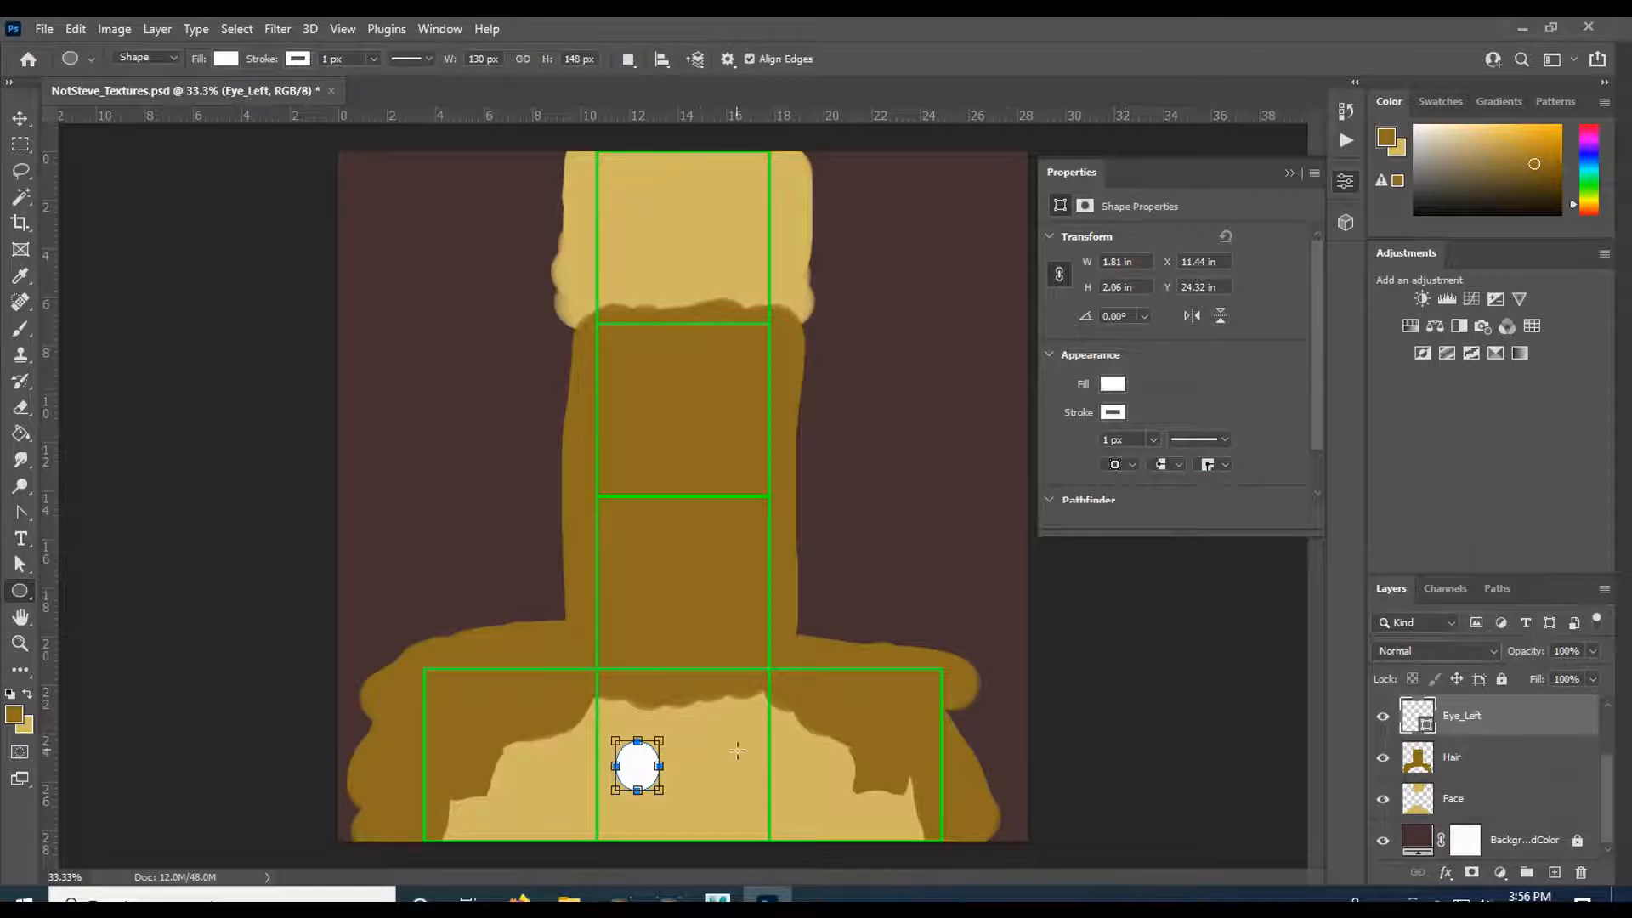
# - Draw a pupil ellipse about 70 by 73 px inside the white eye and fill it with black (000000)
pyautogui.click(22, 600)
pyautogui.moveTo(629, 776); pyautogui.dragTo(653, 756)
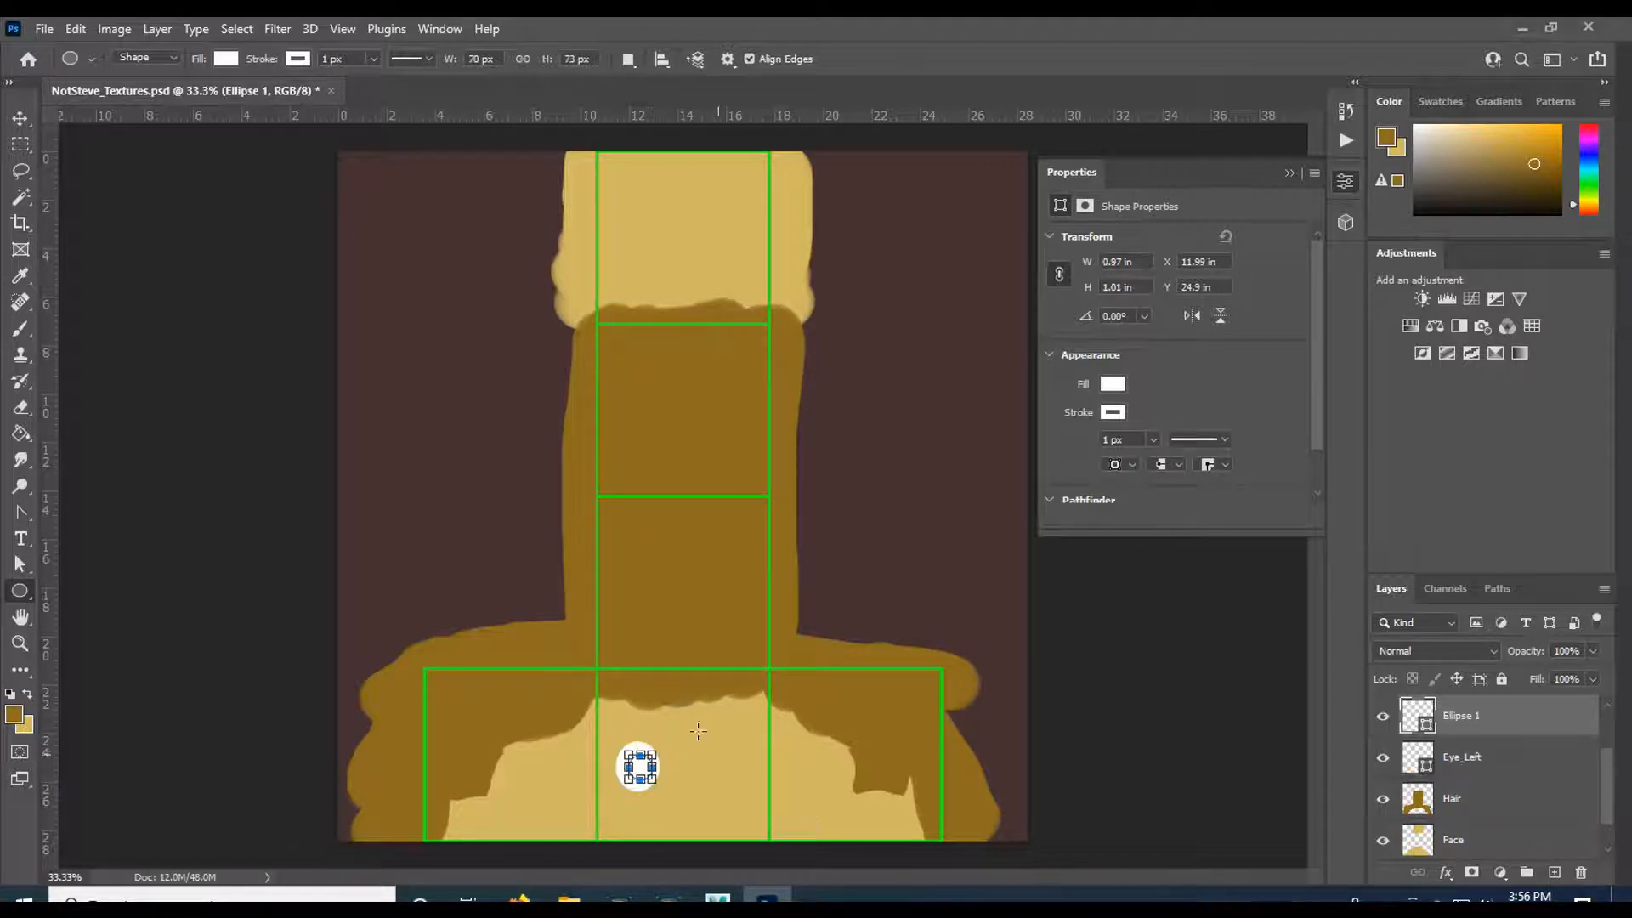
pyautogui.doubleClick(1428, 728)
pyautogui.moveTo(1104, 590); pyautogui.dragTo(925, 862)
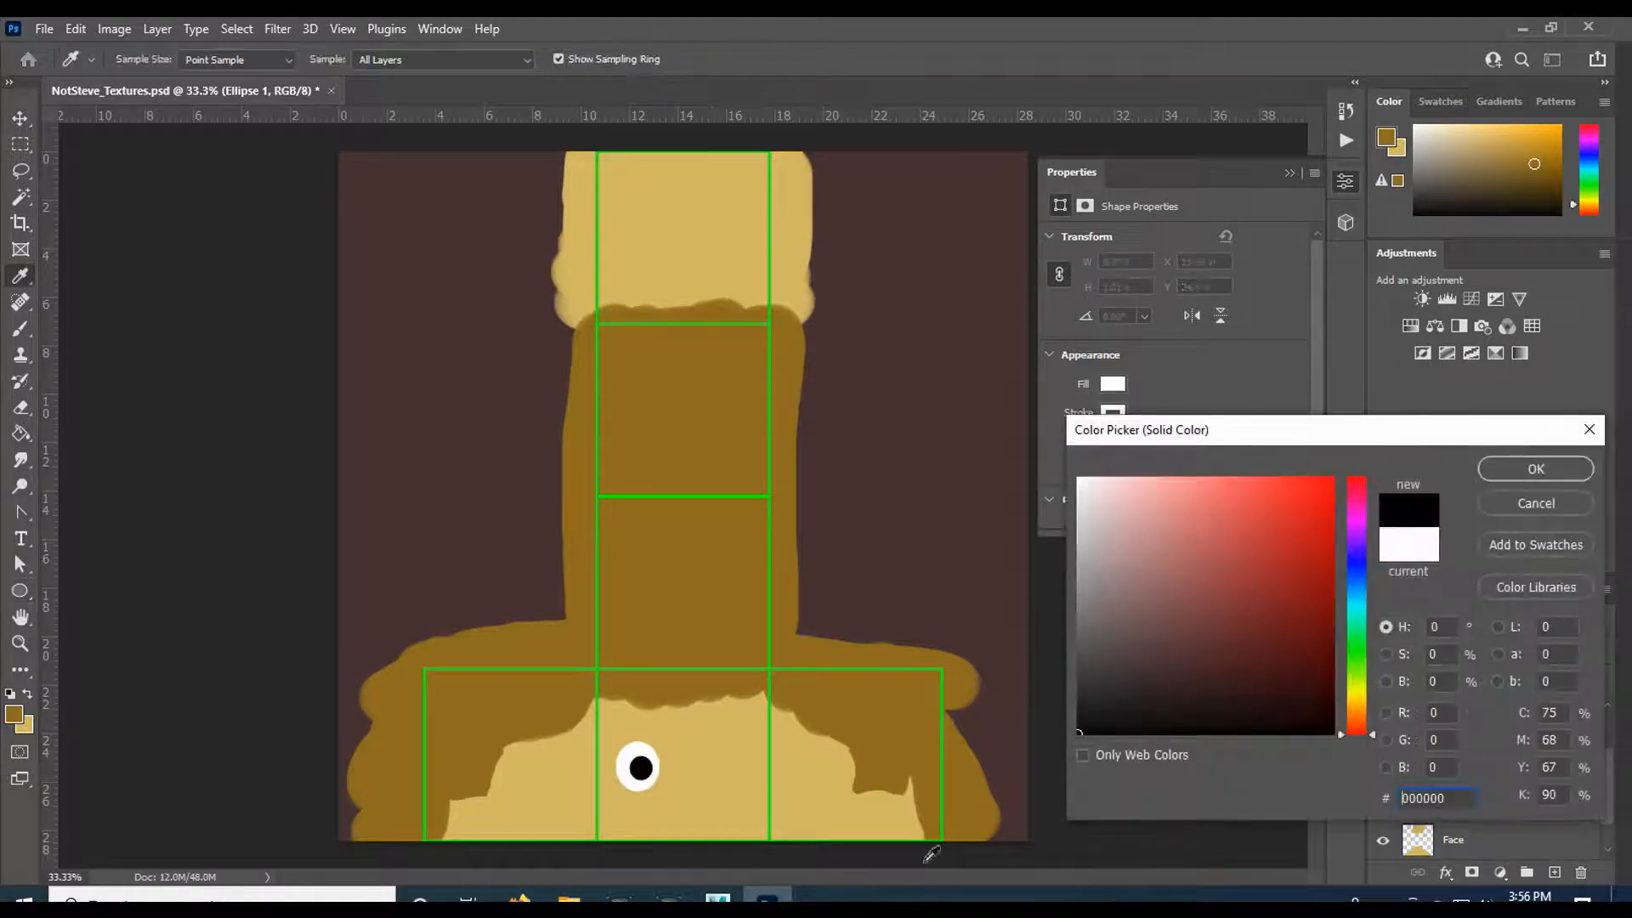
pyautogui.click(1494, 468)
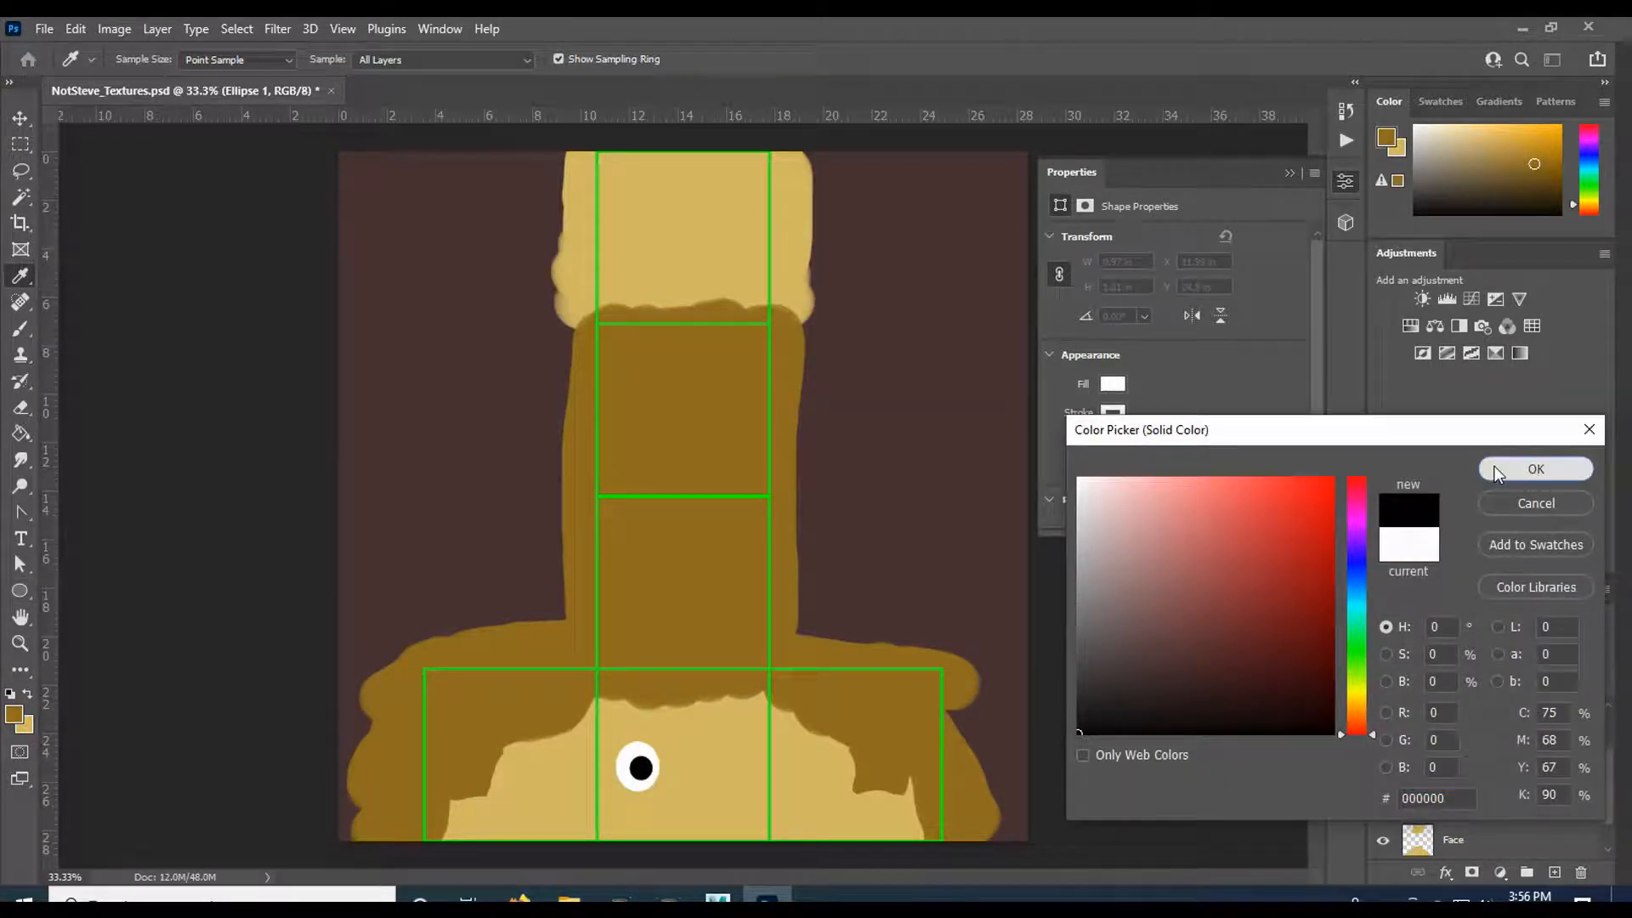
pyautogui.click(1498, 472)
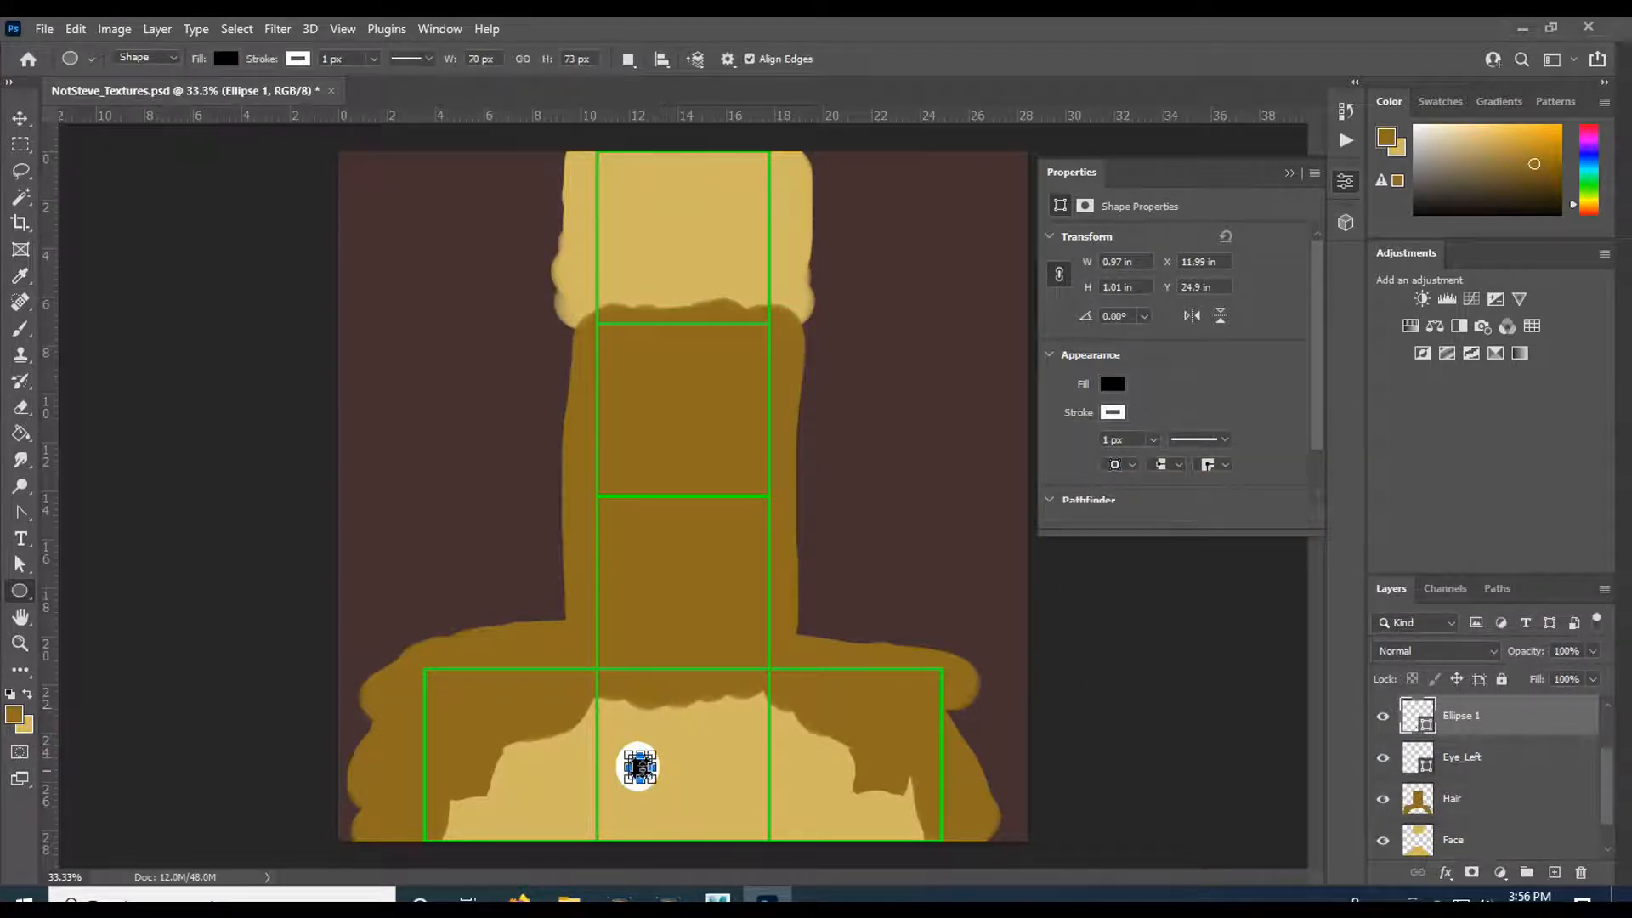
# - Rename the pupil's ellipse layer as Pupile_Left
pyautogui.doubleClick(1461, 717)
pyautogui.write('Ey')
pyautogui.write('Pupile')
pyautogui.write('_Le')
pyautogui.write('ft')
pyautogui.press('Return')
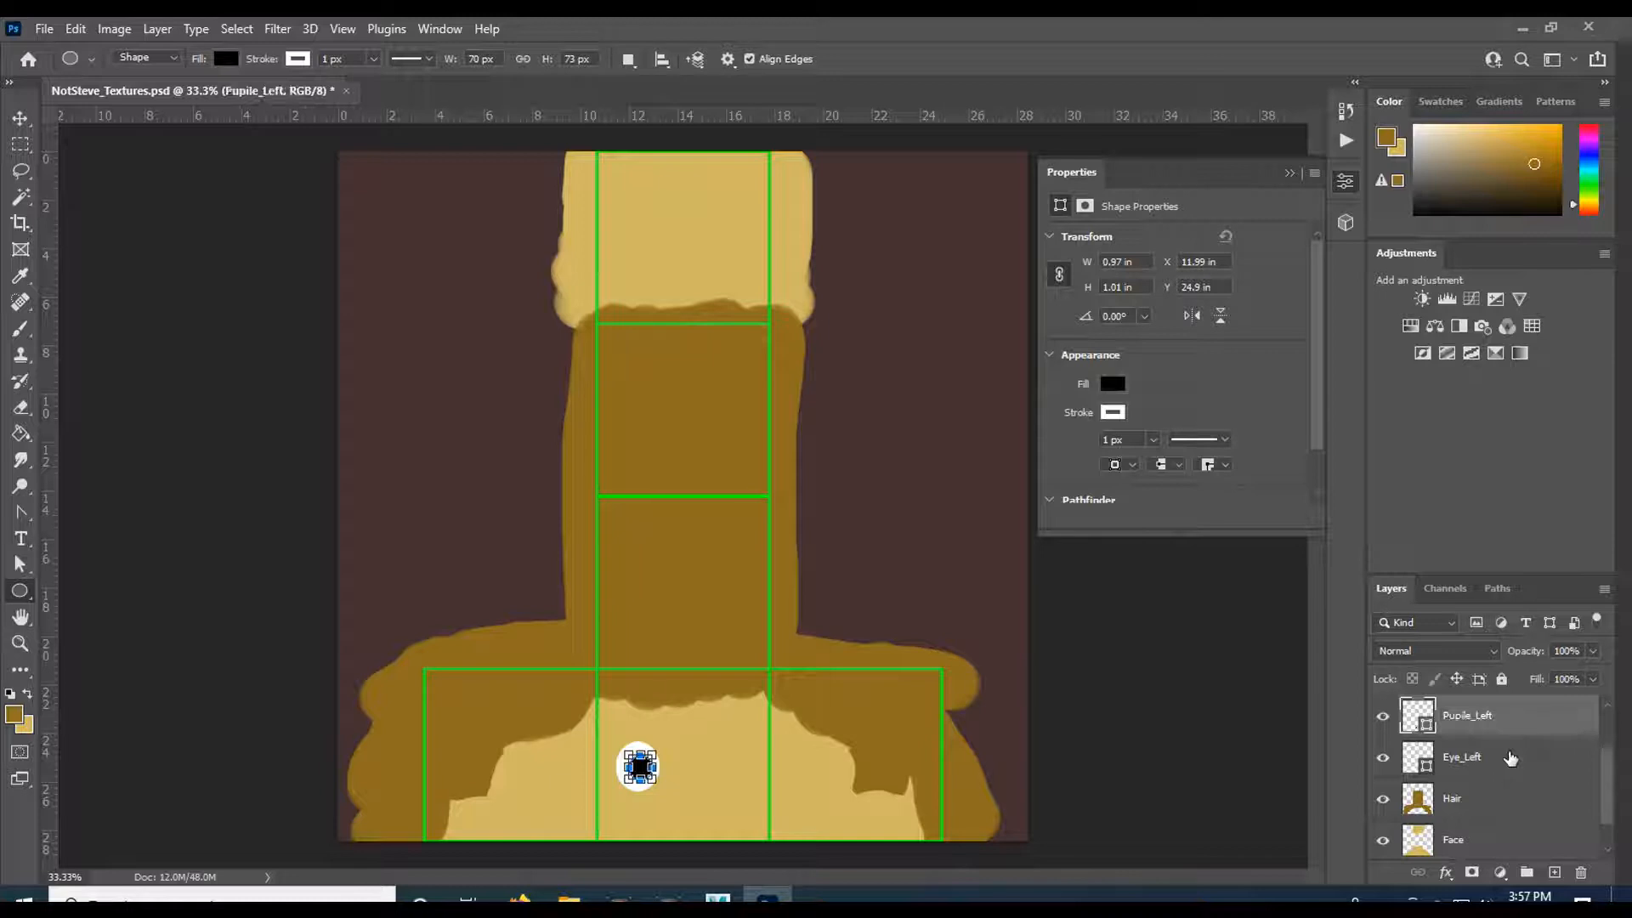
# - Nudge the pupil slightly down and to the left within the white eye, to about X 11.94 in, Y 25.07 in
pyautogui.press('v')
pyautogui.press('Down')
pyautogui.press('Down')
pyautogui.press('Down')
pyautogui.press('Down')
pyautogui.press('Down')
pyautogui.press('Down')
pyautogui.press('Down')
pyautogui.press('Down')
pyautogui.press('Down')
pyautogui.press('Down')
pyautogui.press('Down')
pyautogui.press('Down')
pyautogui.press('Left')
pyautogui.press('Left')
pyautogui.press('Left')
pyautogui.press('Left')
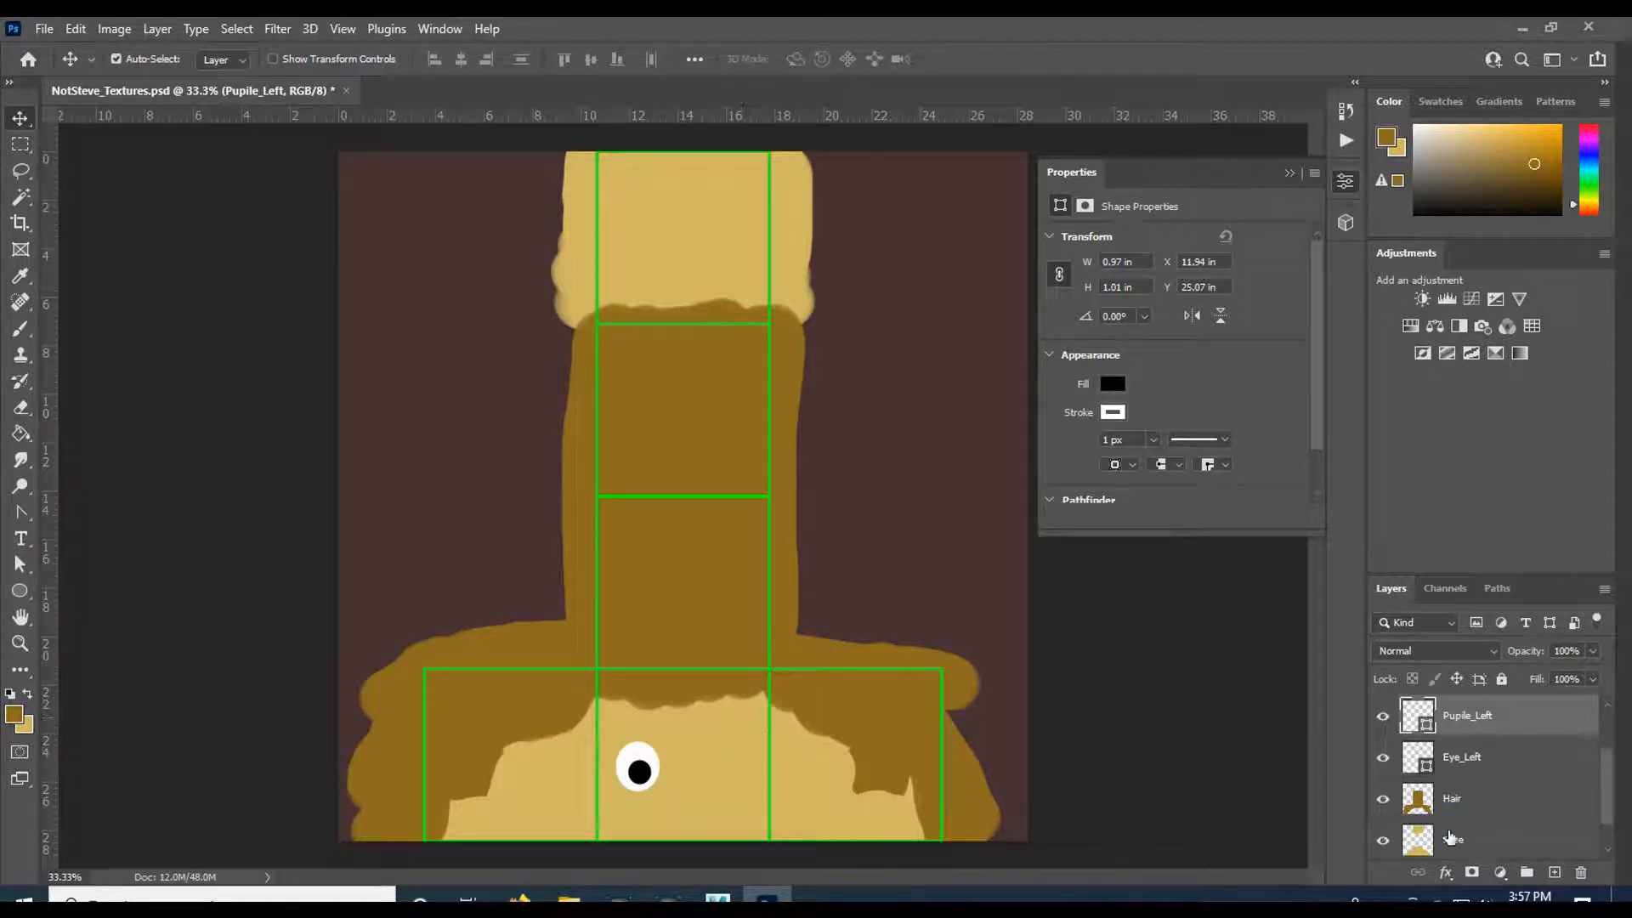
# - Rename the pupil layer as Pupile_Right and the white eye layer as Eye_Right
pyautogui.doubleClick(1475, 717)
pyautogui.press('Right')
pyautogui.press('BackSpace')
pyautogui.write('_Right')
pyautogui.press('Return')
pyautogui.doubleClick(1480, 758)
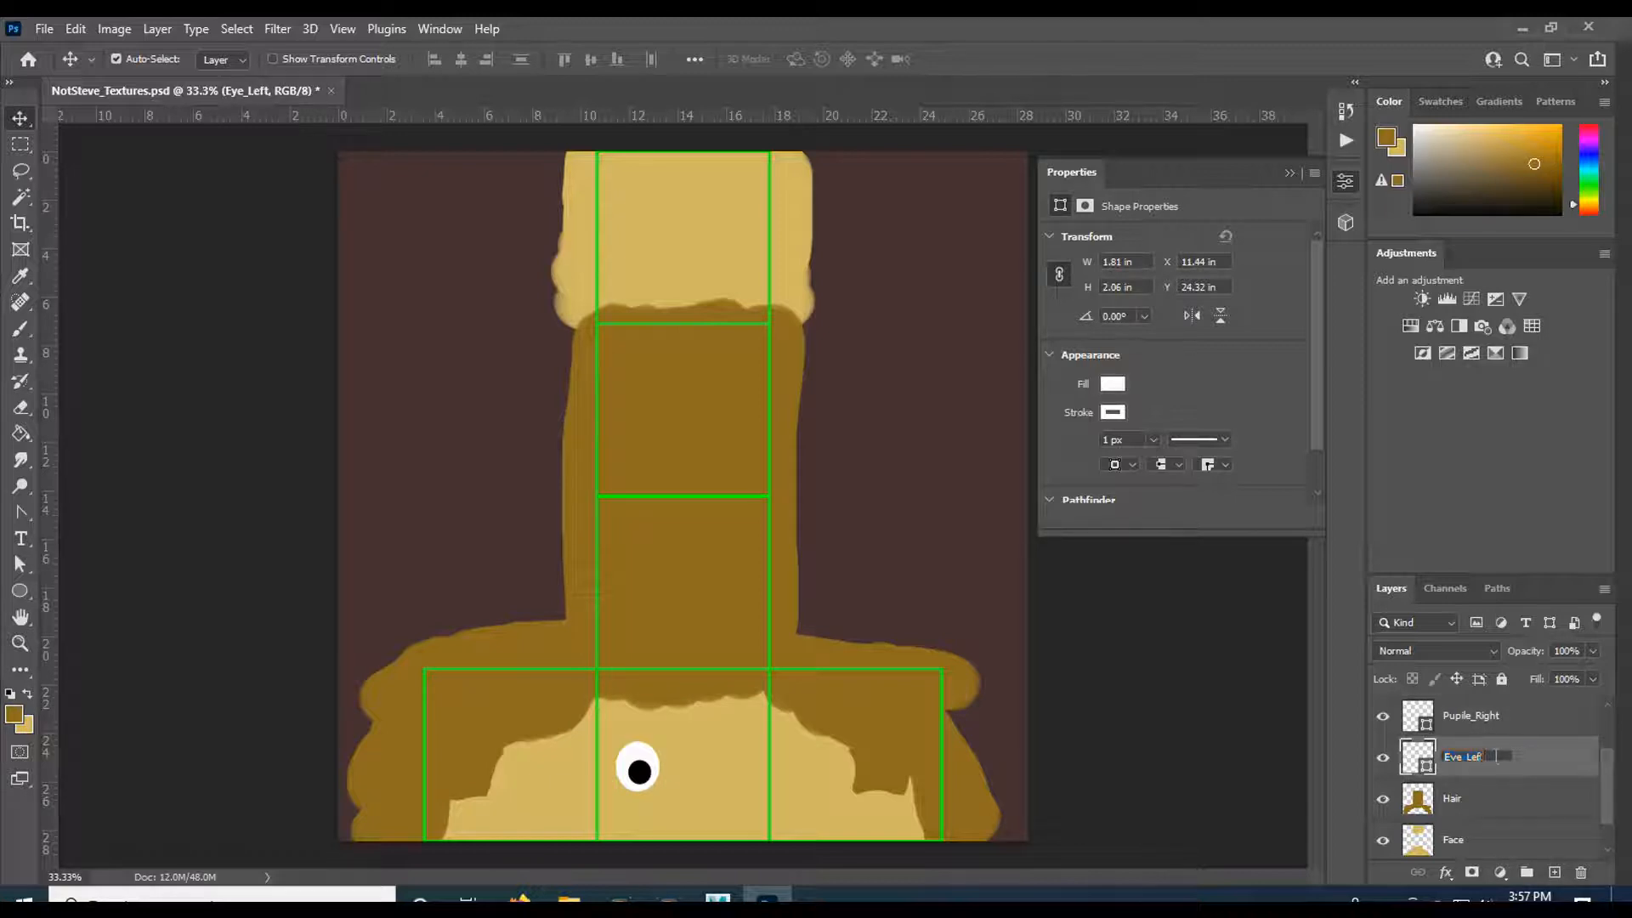
pyautogui.press('Return')
# - Duplicate the Pupile_Right and Eye_Right layers together and place the copy in the right half of the front face, at about X 15.01 in
pyautogui.keyDown('shift'); pyautogui.click(1513, 724); pyautogui.keyUp('shift')
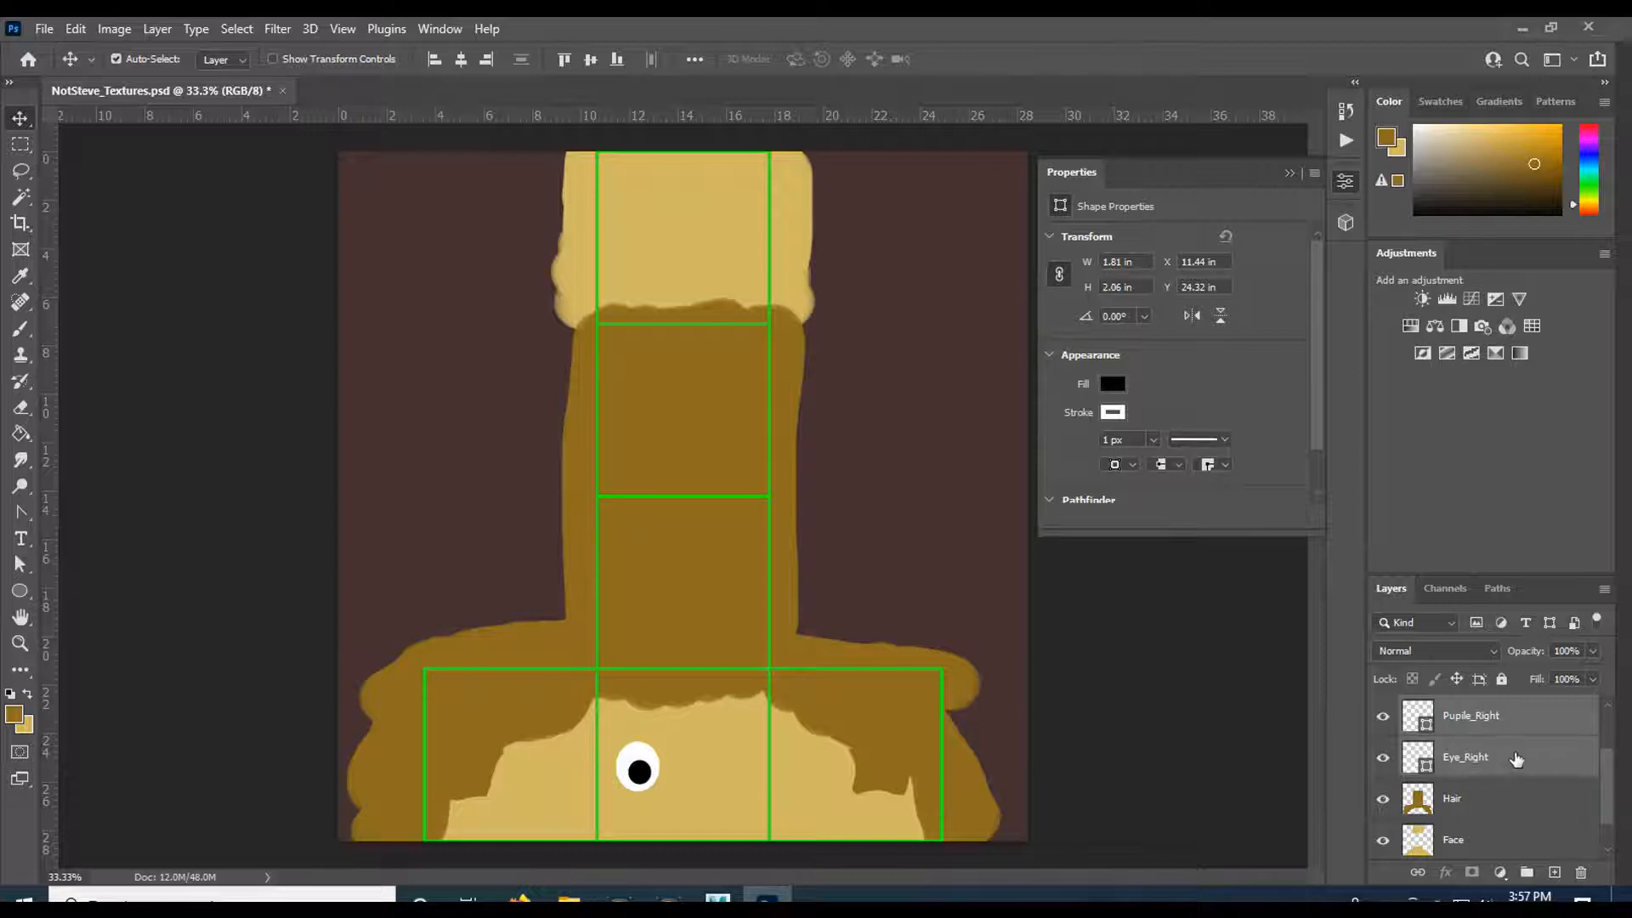
pyautogui.click(1516, 725)
pyautogui.keyDown('shift'); pyautogui.click(1520, 762); pyautogui.keyUp('shift')
pyautogui.click(1520, 760)
pyautogui.keyDown('shift'); pyautogui.click(1522, 725); pyautogui.keyUp('shift')
pyautogui.moveTo(665, 765); pyautogui.dragTo(738, 758)
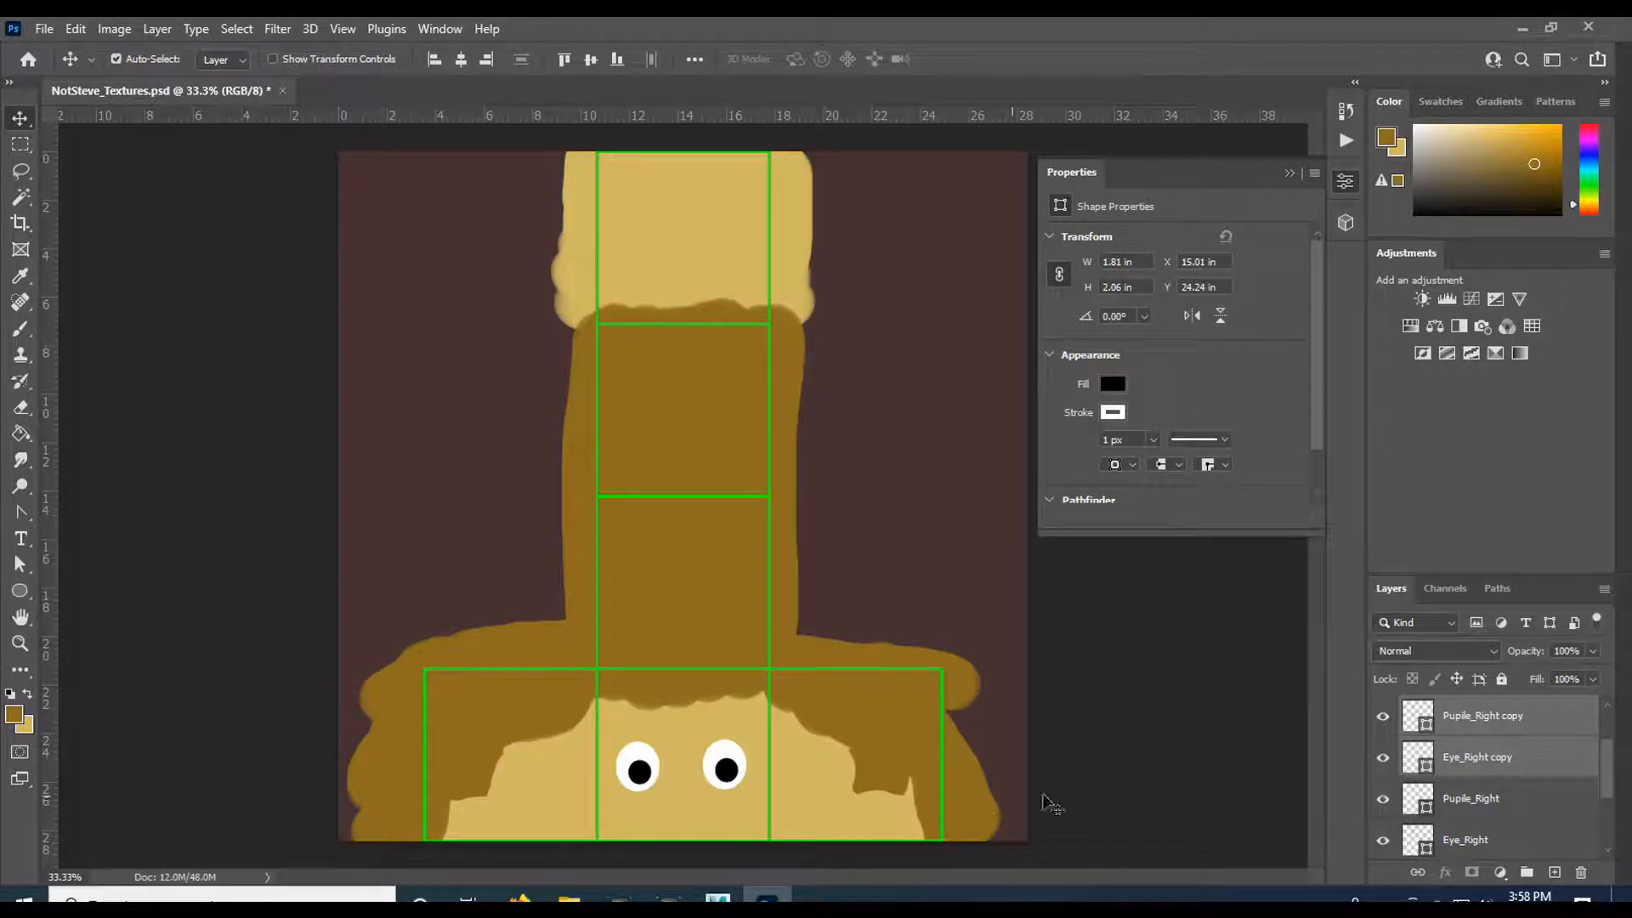
# - Rename the copied pupil layer as Pupile_Left and the copied eye layer as Eye_Left
pyautogui.doubleClick(1522, 719)
pyautogui.click(1535, 721)
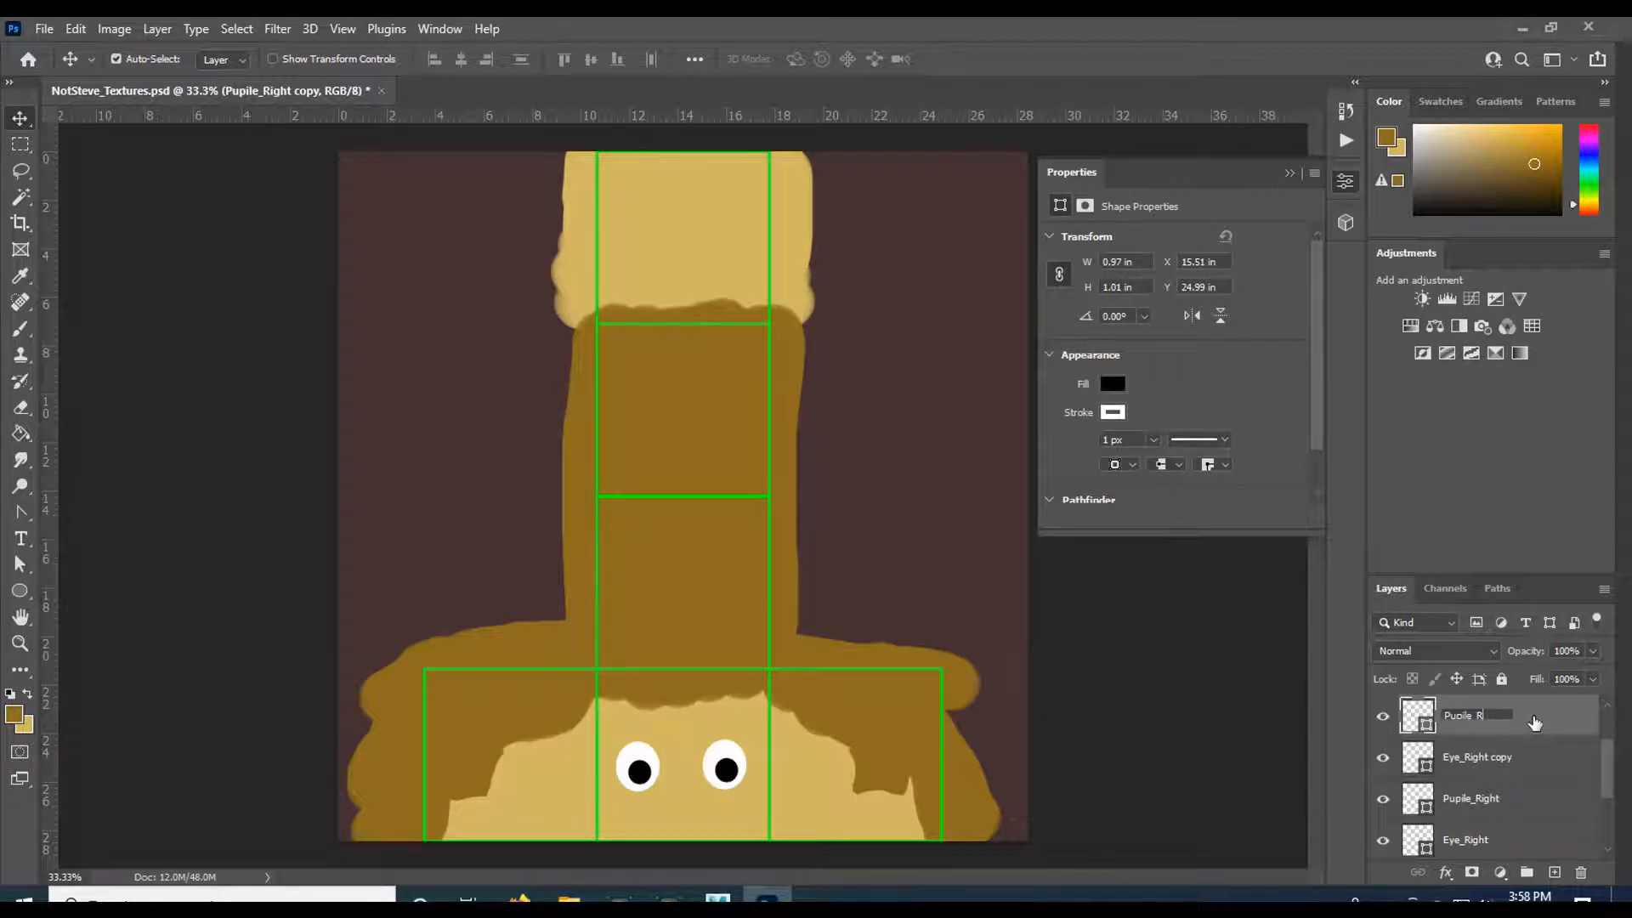
pyautogui.write('_Left')
pyautogui.press('Return')
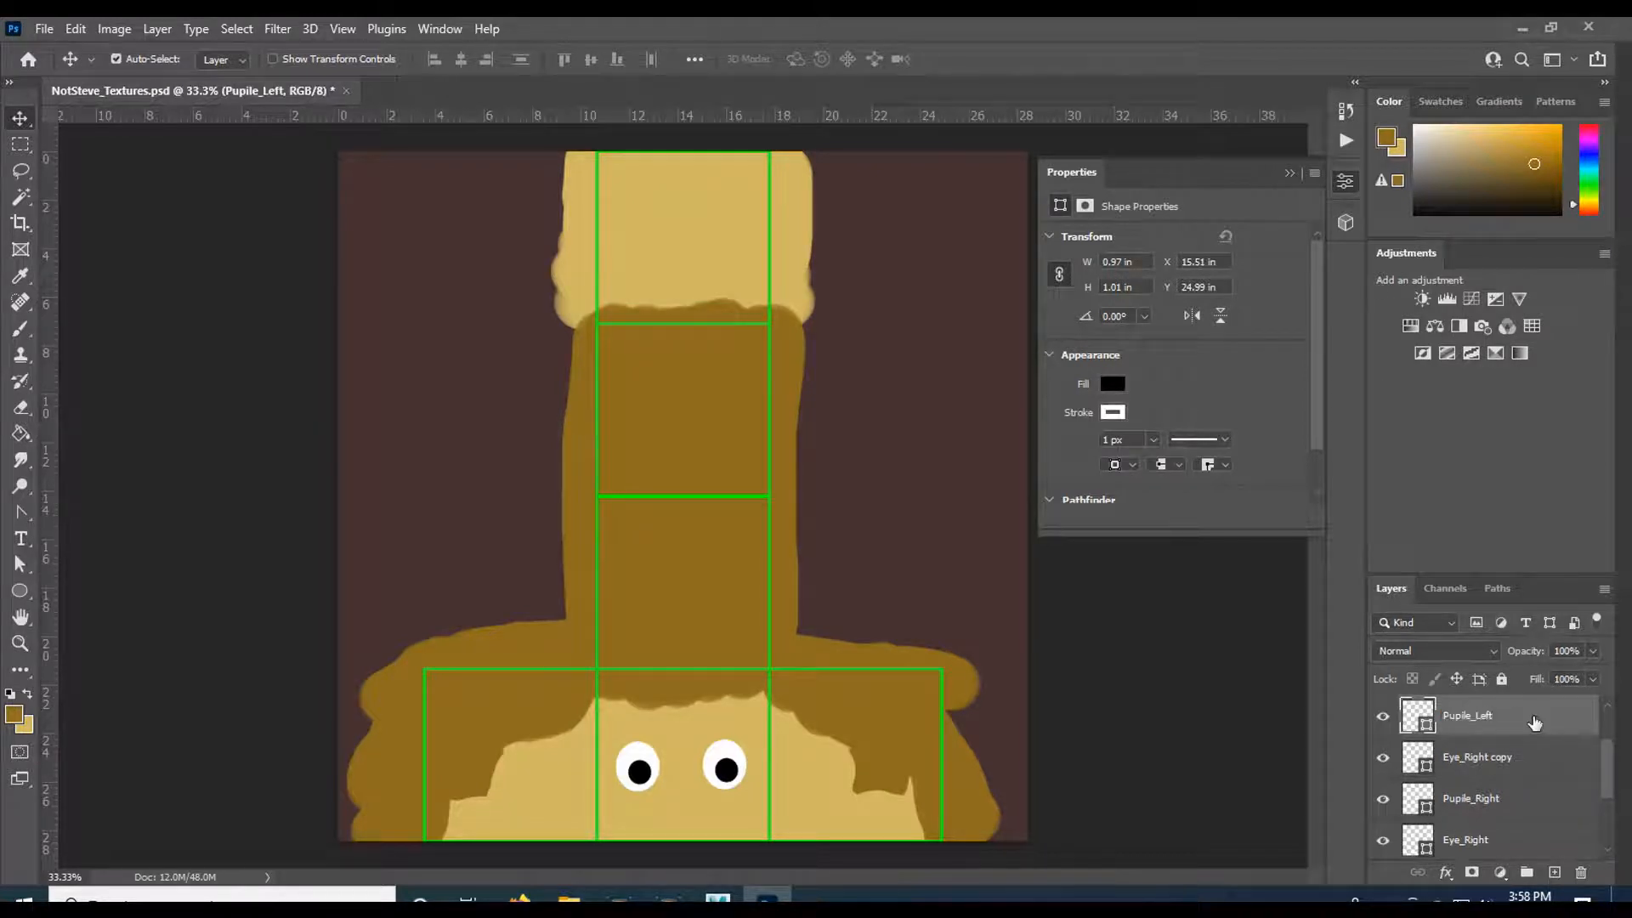
pyautogui.click(1493, 761)
pyautogui.doubleClick(1534, 754)
pyautogui.press('BackSpace')
pyautogui.press('BackSpace')
pyautogui.press('BackSpace')
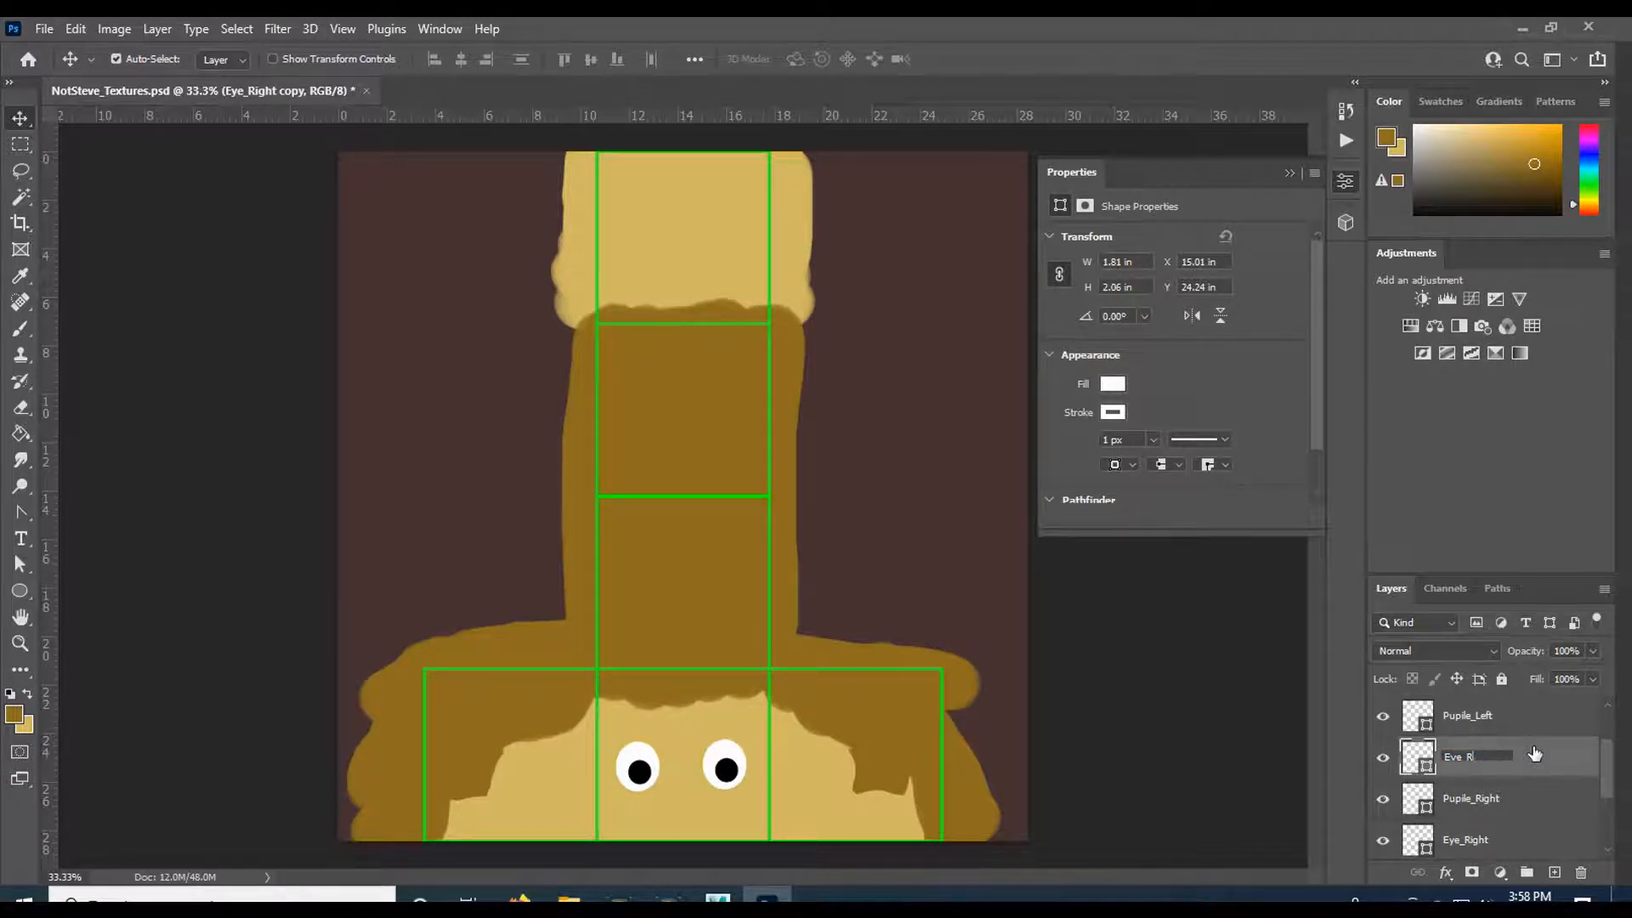
pyautogui.write('Left')
pyautogui.press('Return')
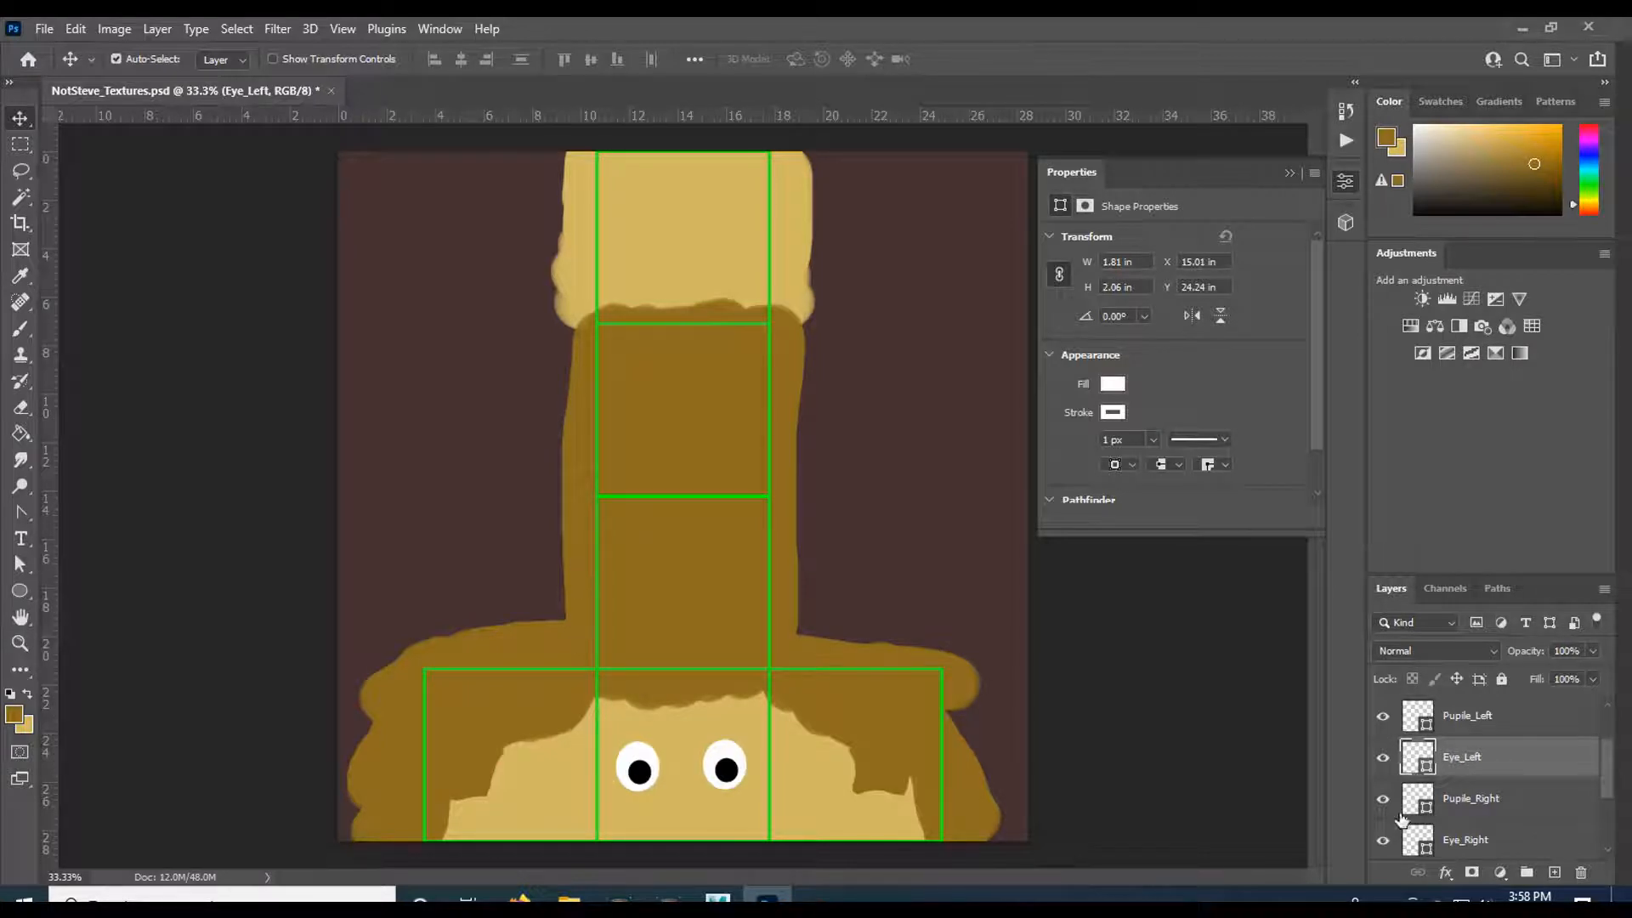
# - Nudge the Eye_Left and Pupile_Left shapes together to the right, to about X 15.18 in
pyautogui.keyDown('shift'); pyautogui.click(1474, 723); pyautogui.keyUp('shift')
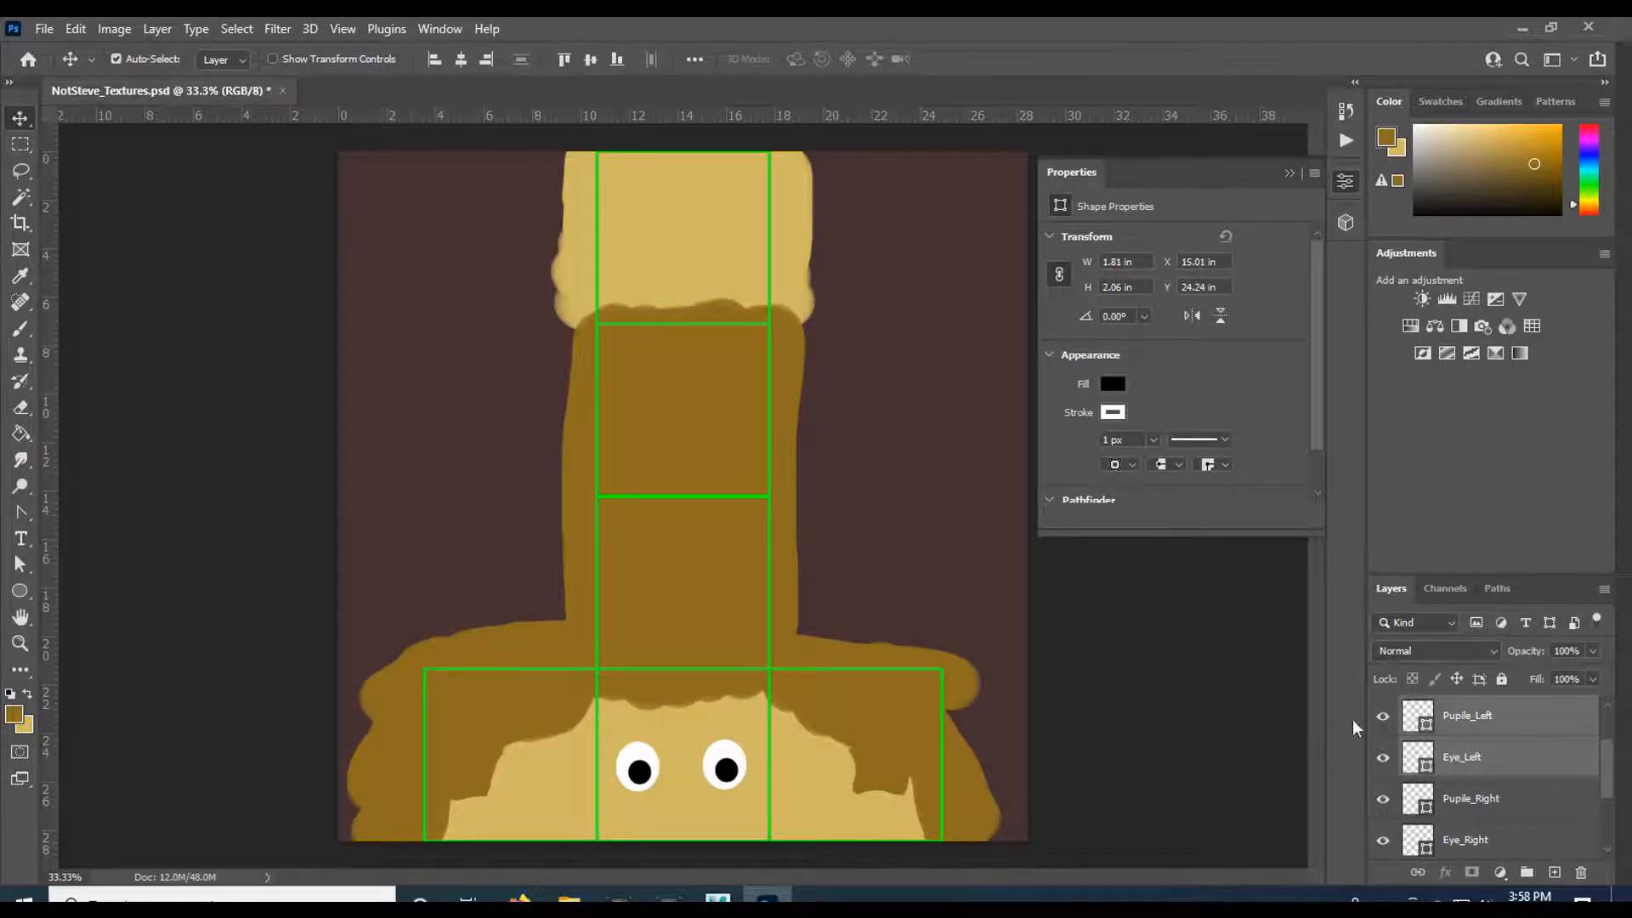
pyautogui.press('Right')
pyautogui.press('Right')
pyautogui.press('Right')
pyautogui.press('Right')
pyautogui.press('Right')
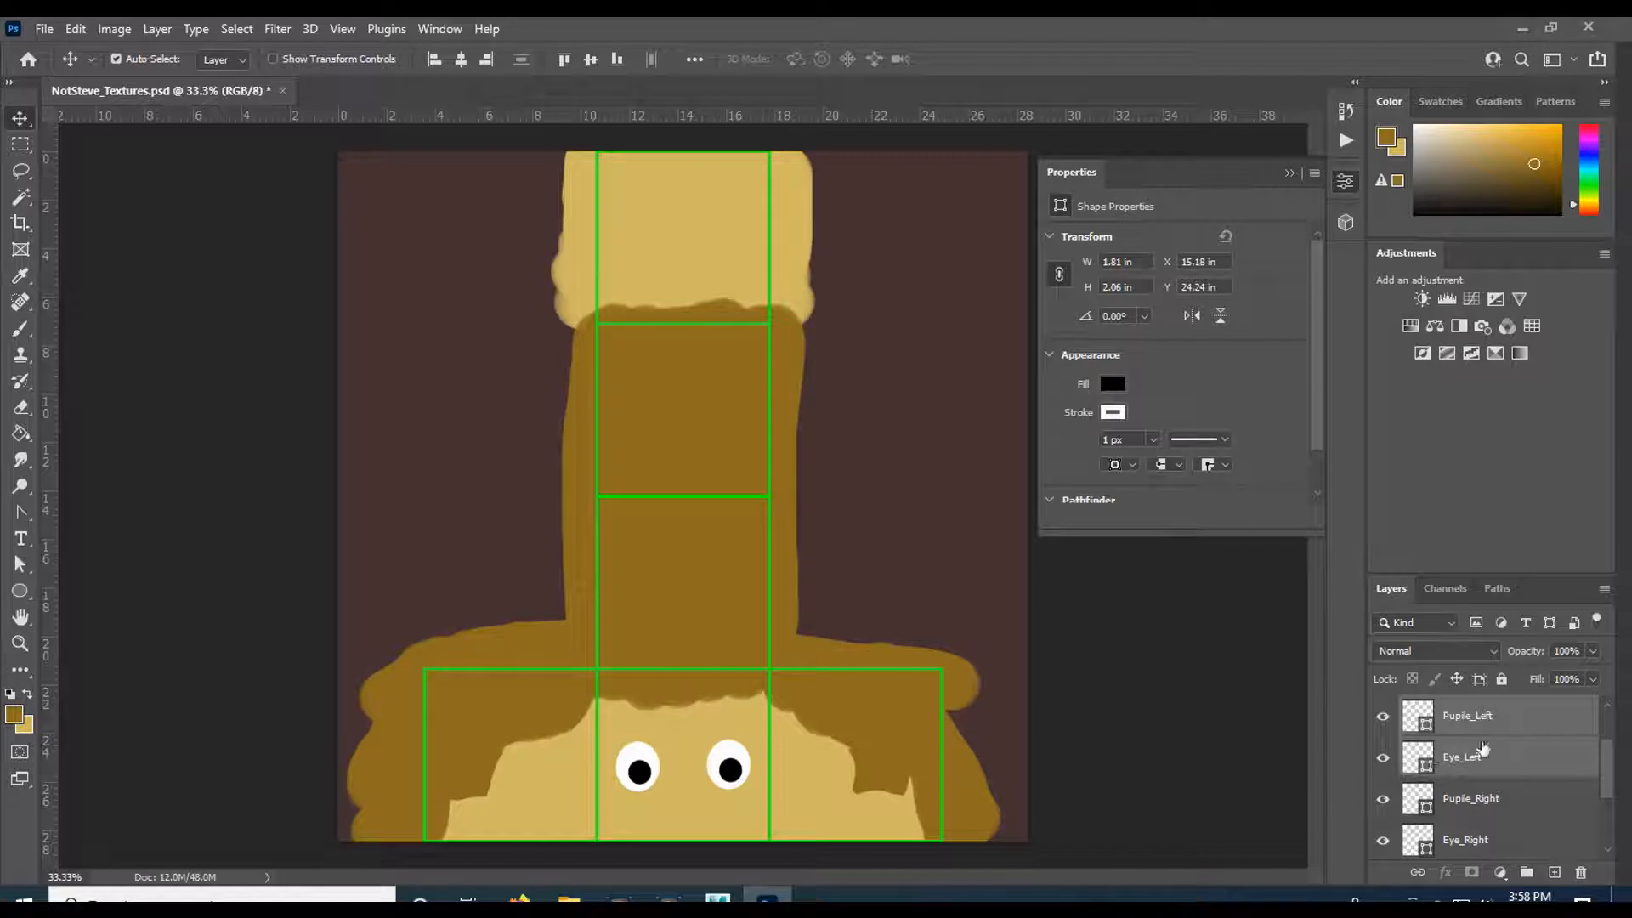
# - Fine-tune the Pupile_Left shape's horizontal position inside its white eye to about X 15.56 in
pyautogui.click(1522, 722)
pyautogui.press('Left')
pyautogui.press('Left')
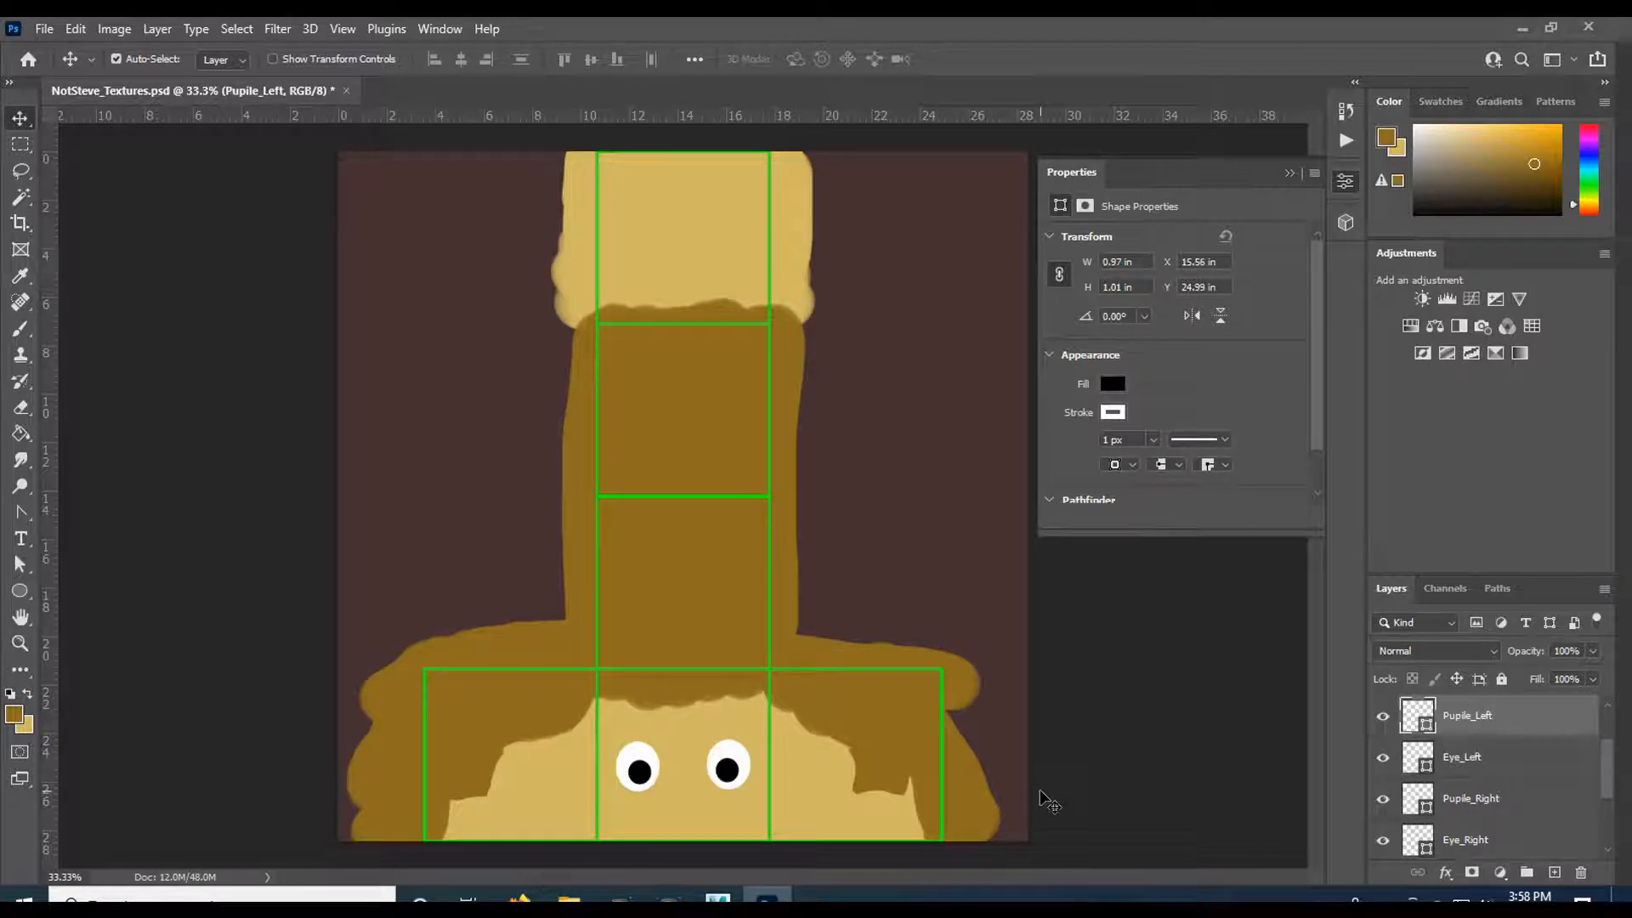
pyautogui.press('Right')
pyautogui.press('Right')
# - Save a Targa copy of the texture over the existing NotSteve_Head file, accepting the default Targa options
pyautogui.click(44, 28)
pyautogui.click(74, 272)
pyautogui.click(251, 425)
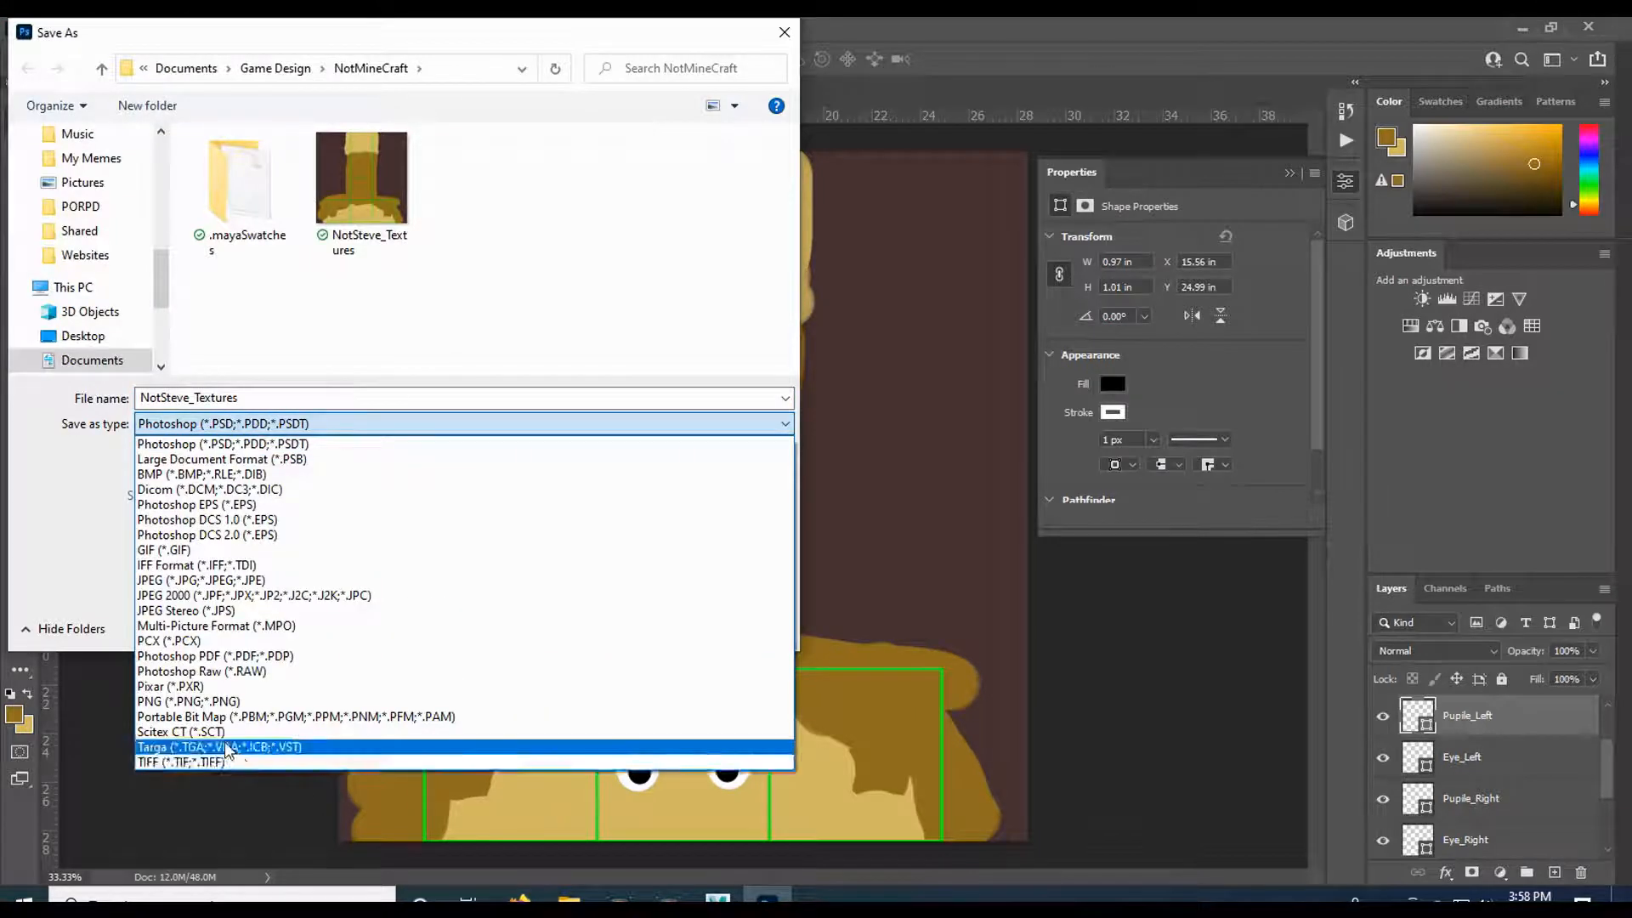
pyautogui.click(281, 748)
pyautogui.click(362, 194)
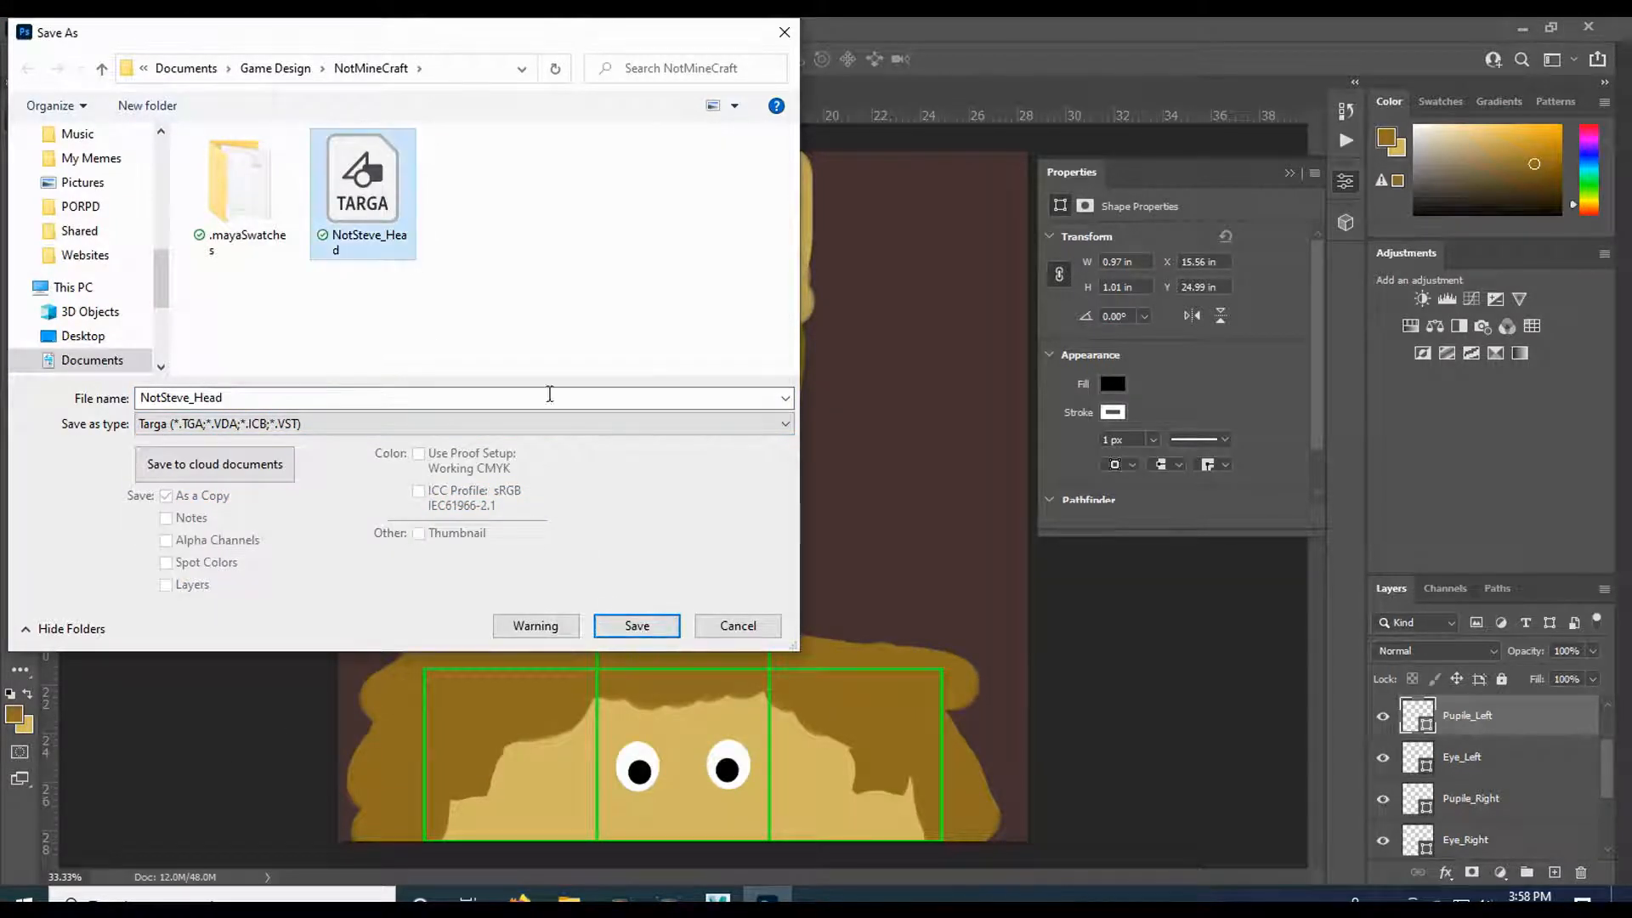
pyautogui.click(665, 627)
pyautogui.click(850, 459)
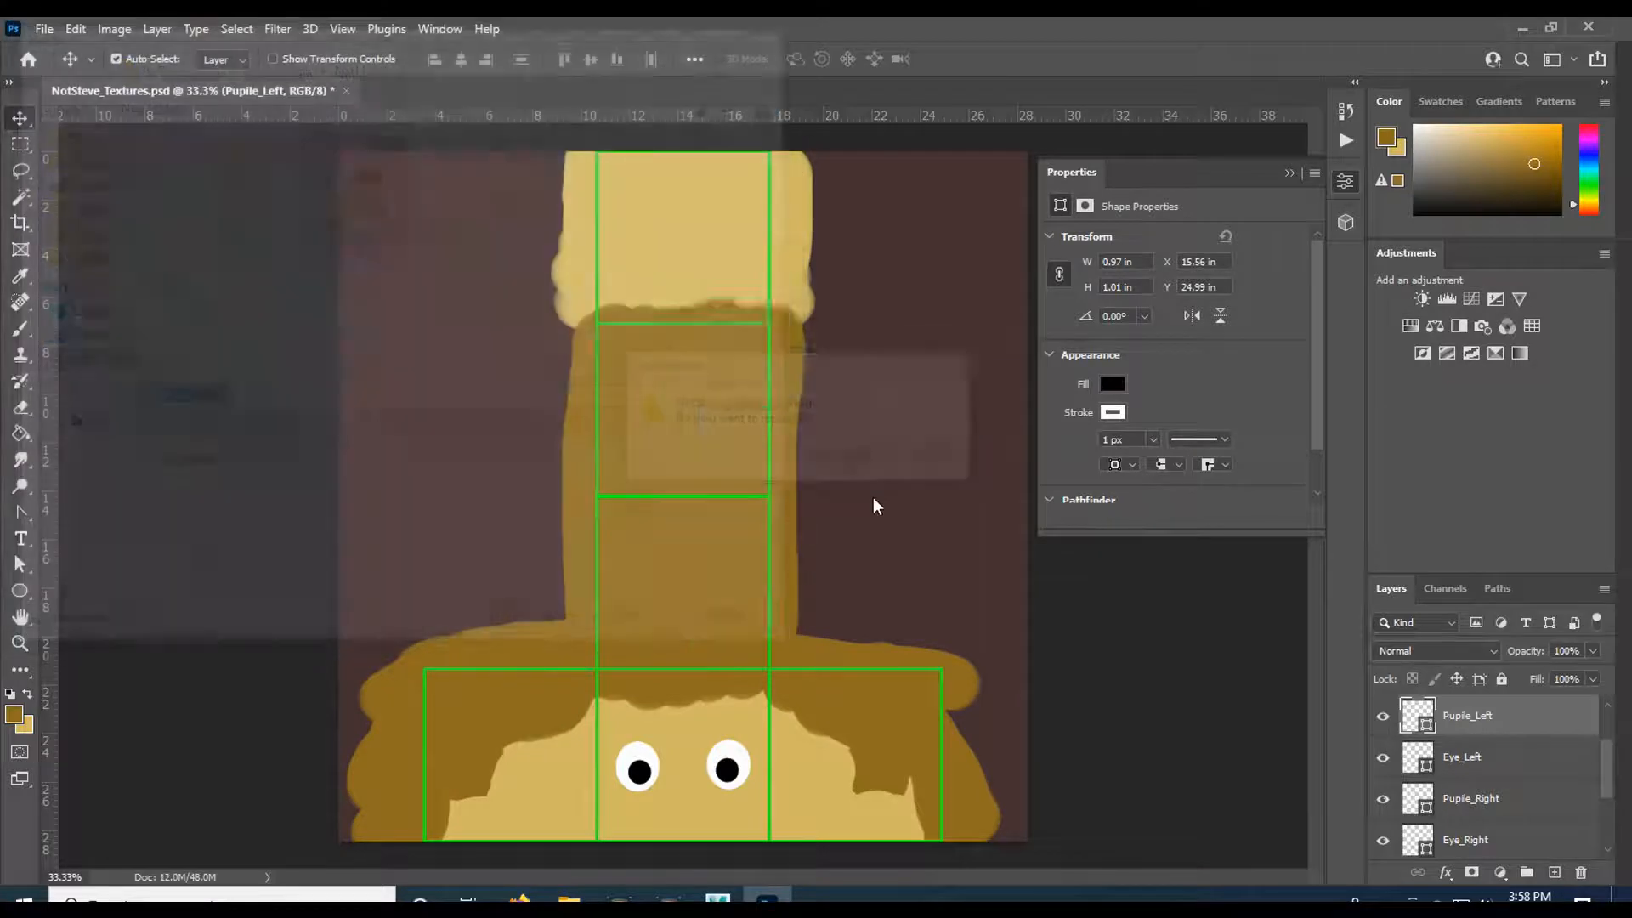
pyautogui.click(864, 313)
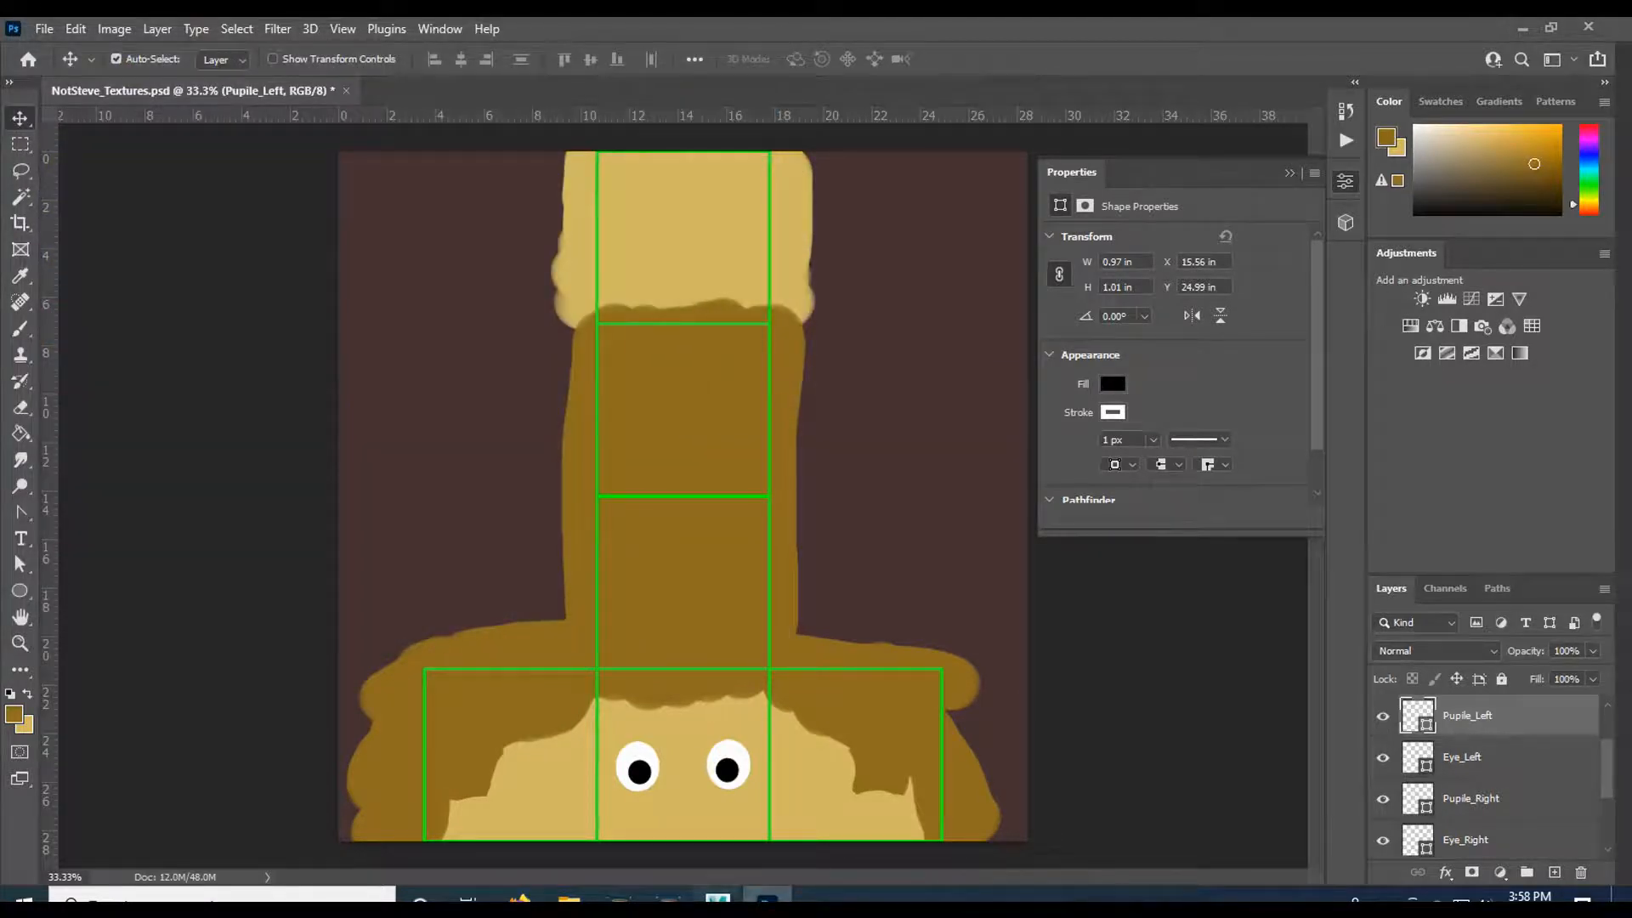
# - Switch to Maya, reload the NotSteve_Head.tga image in the file1 texture, and check the face on the character's head
pyautogui.click(718, 897)
pyautogui.click(1335, 521)
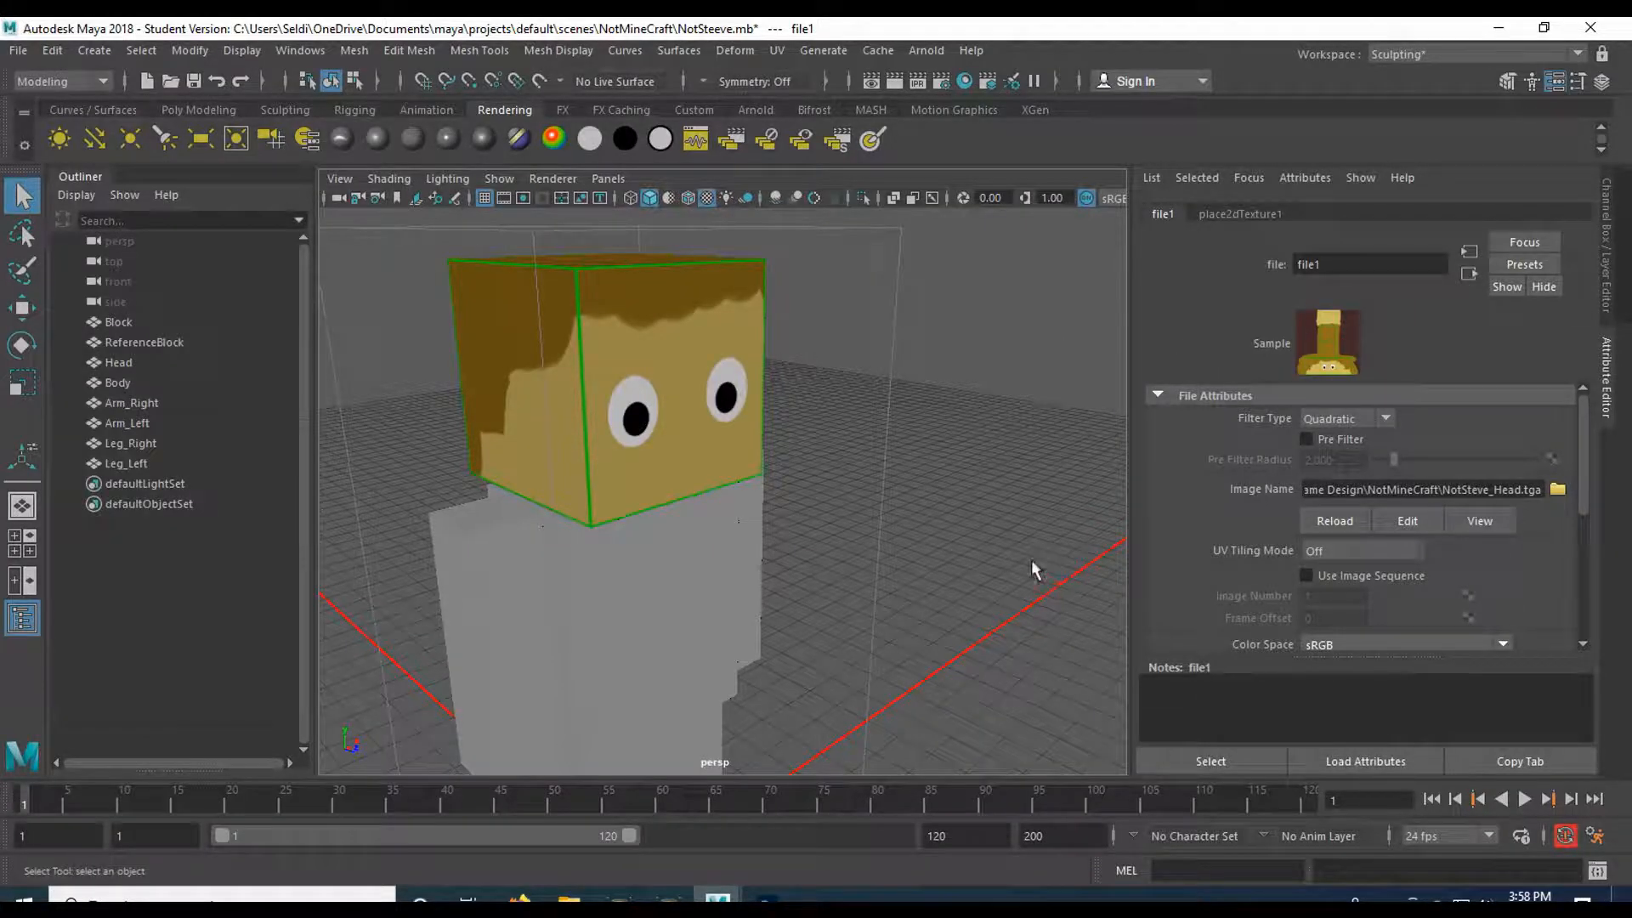
pyautogui.moveTo(925, 564); pyautogui.dragTo(863, 544)
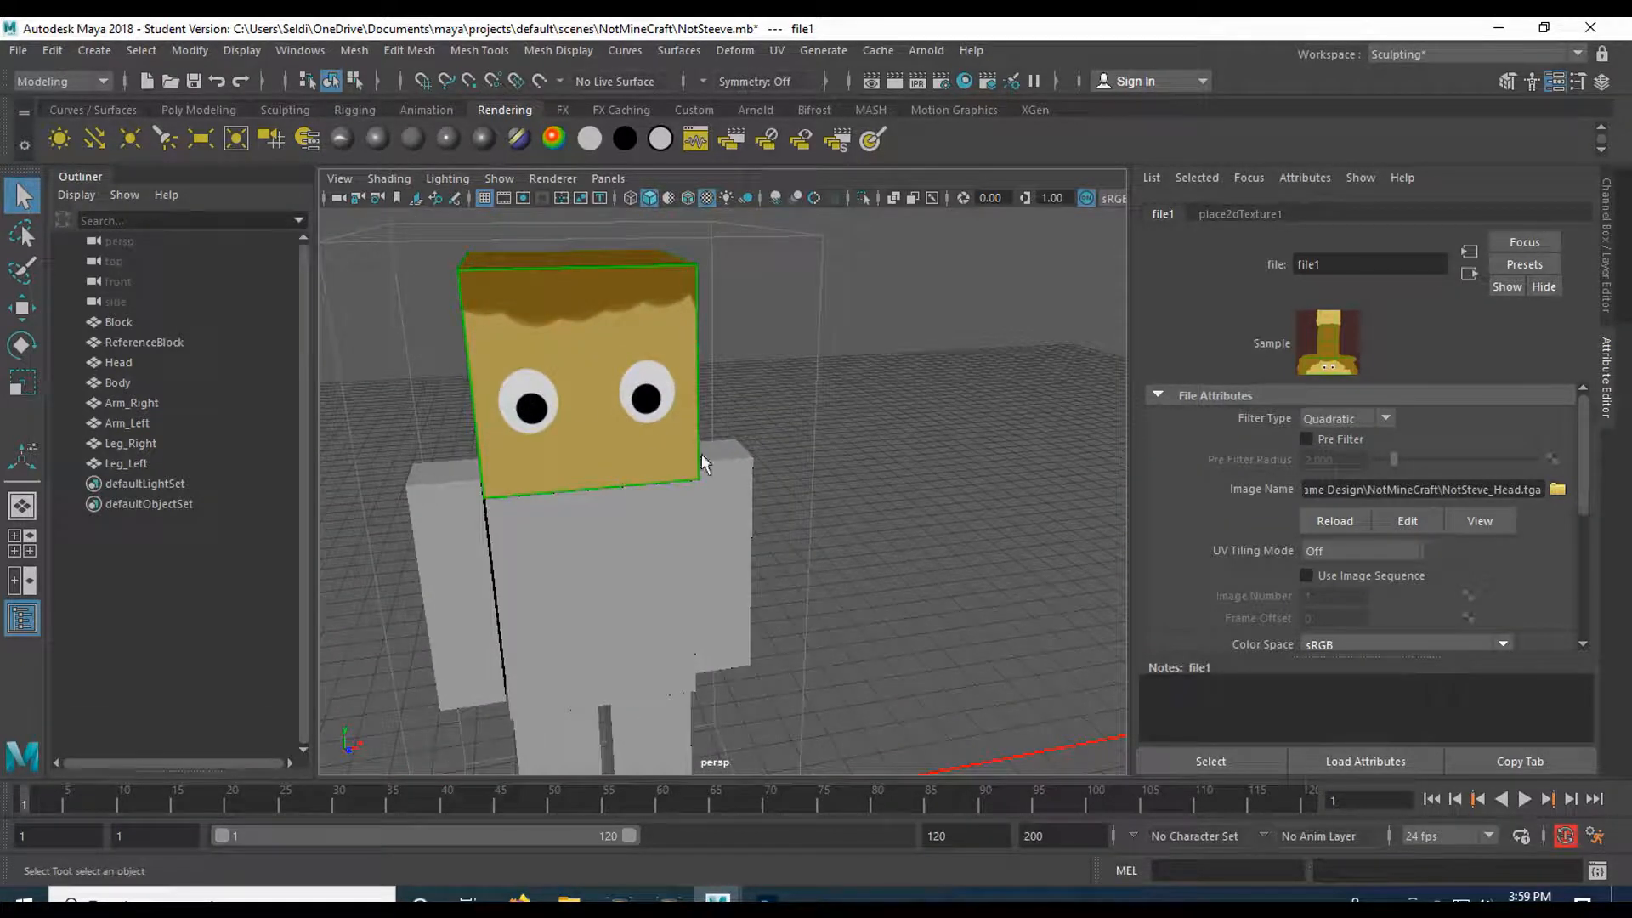
pyautogui.moveTo(525, 528); pyautogui.dragTo(616, 520)
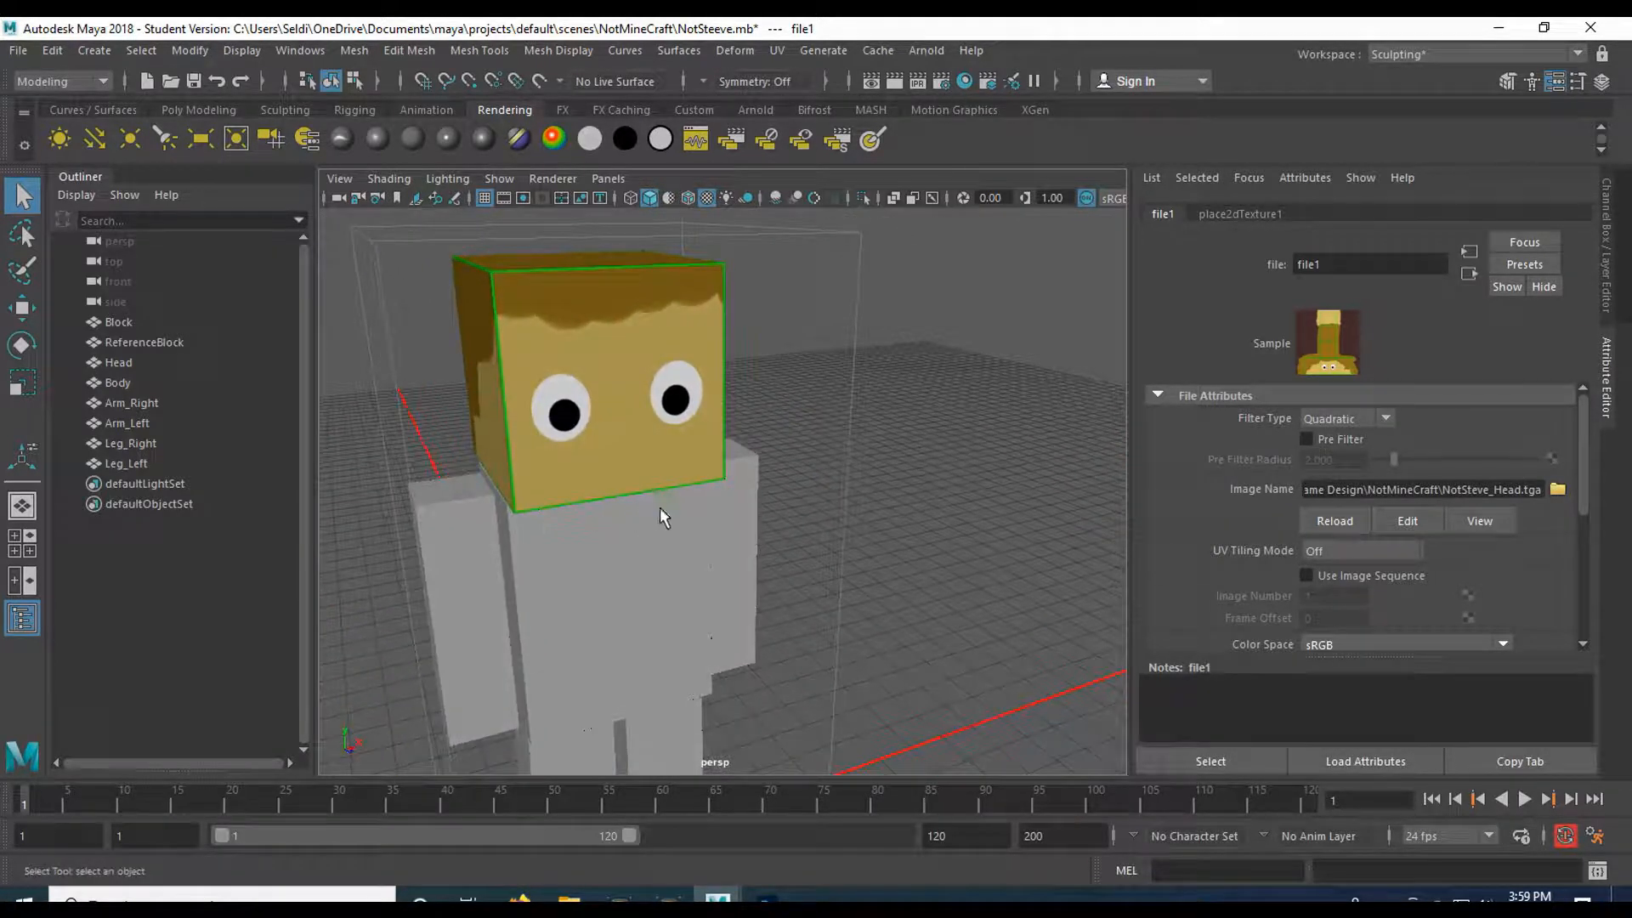
pyautogui.scroll(-3, 925, 529)
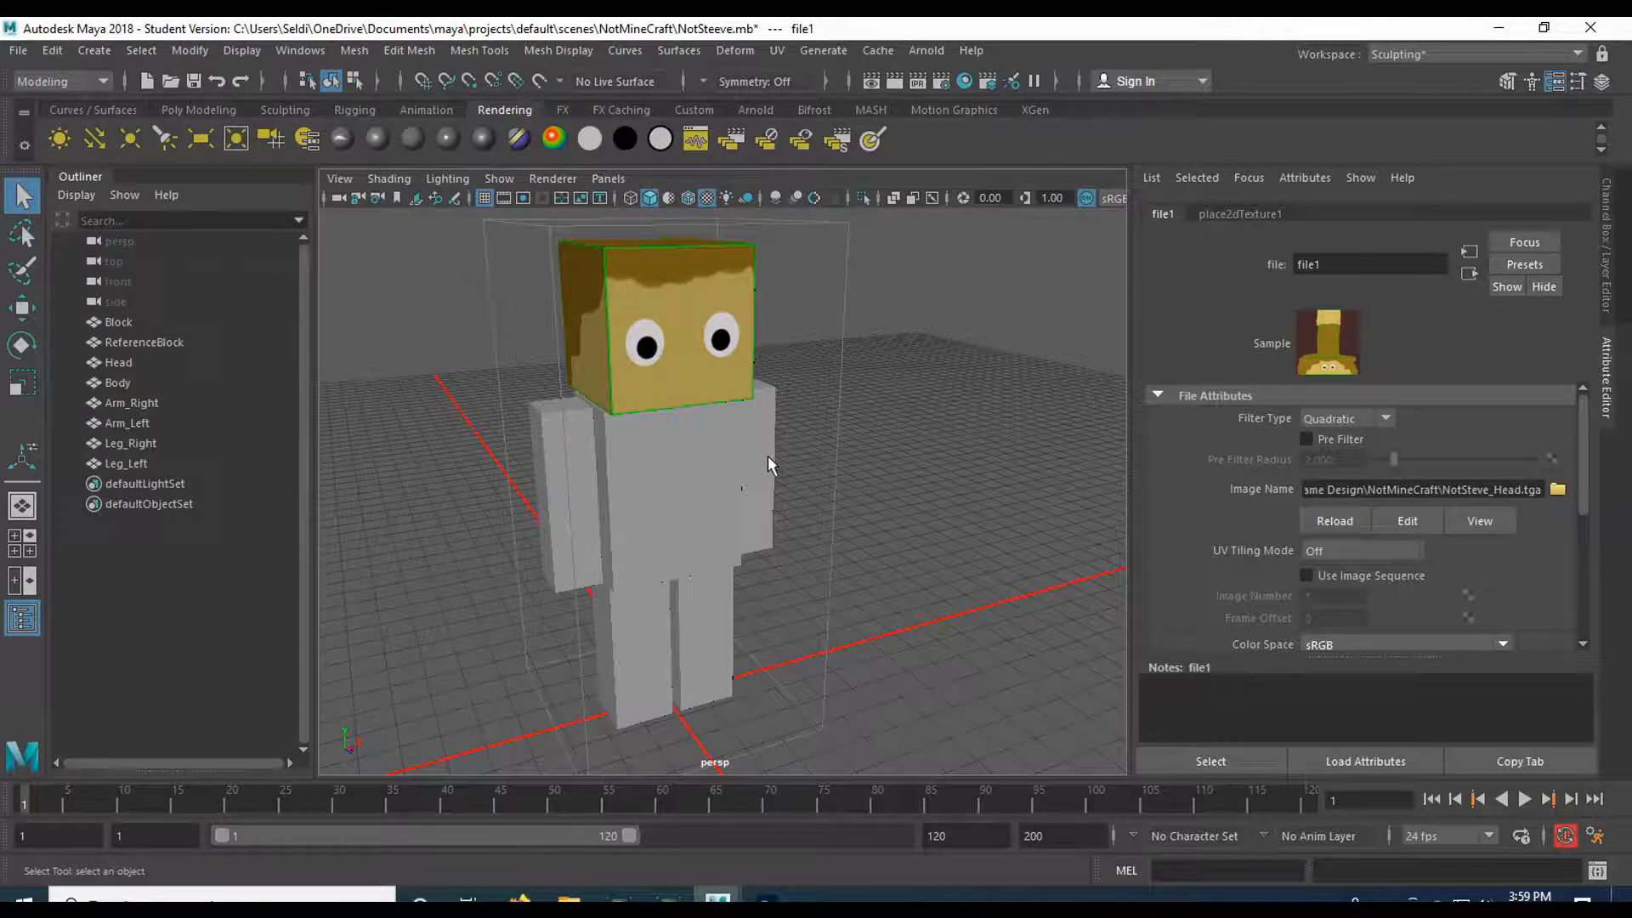
# - Switch back to Photoshop and group the layers from Pupile_Left down to Face into a group named Head
pyautogui.click(766, 897)
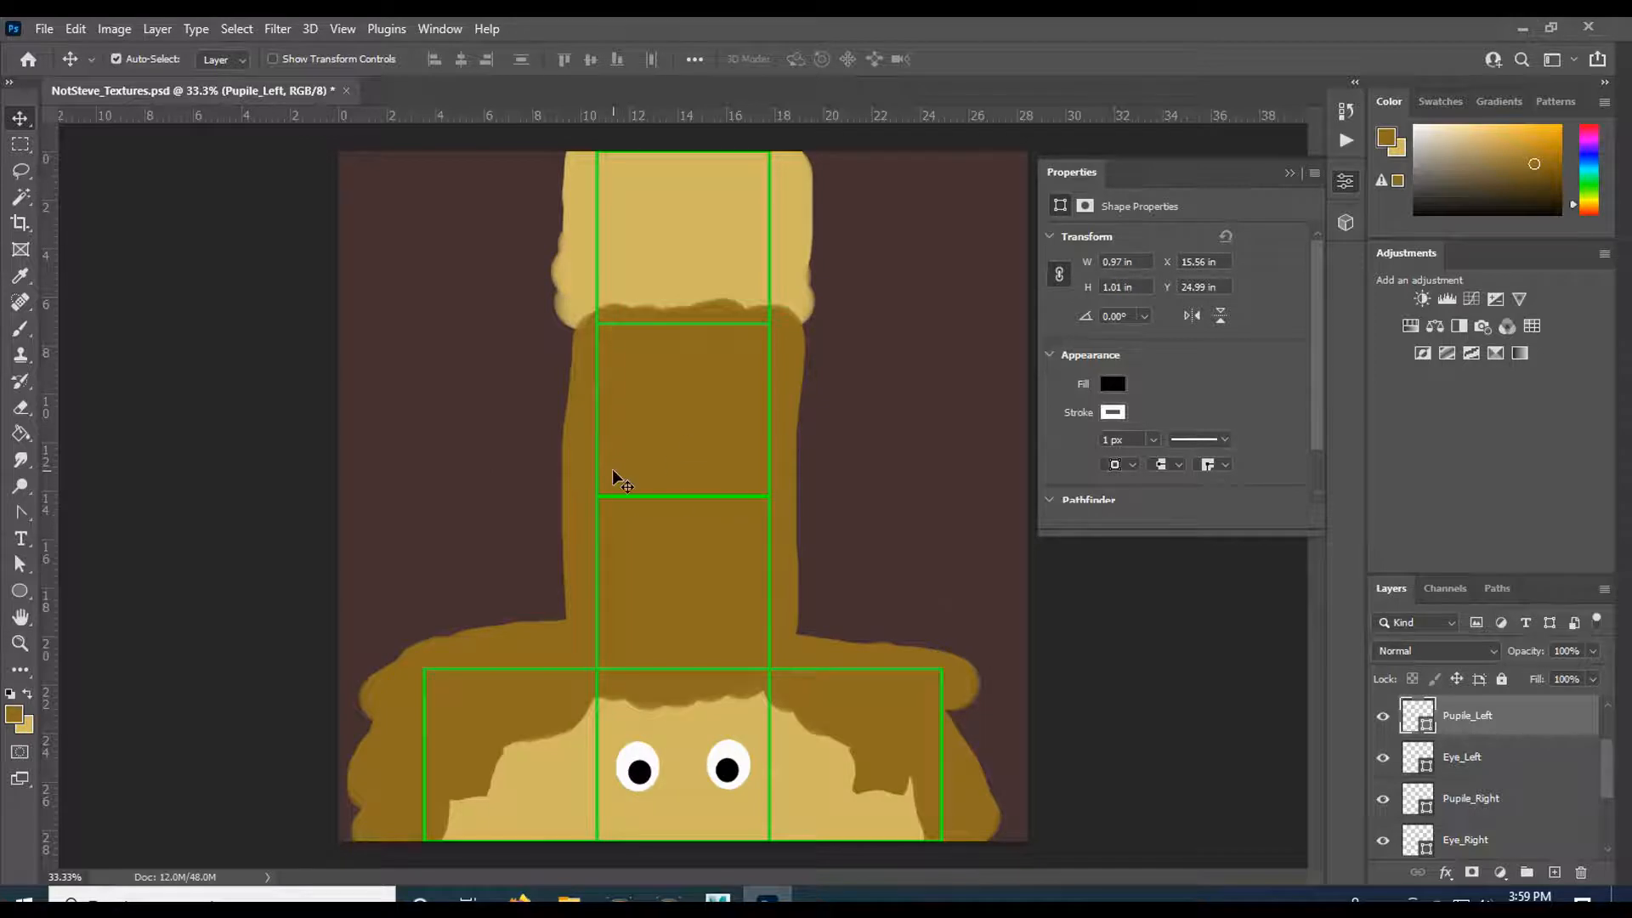
pyautogui.scroll(1, 1550, 792)
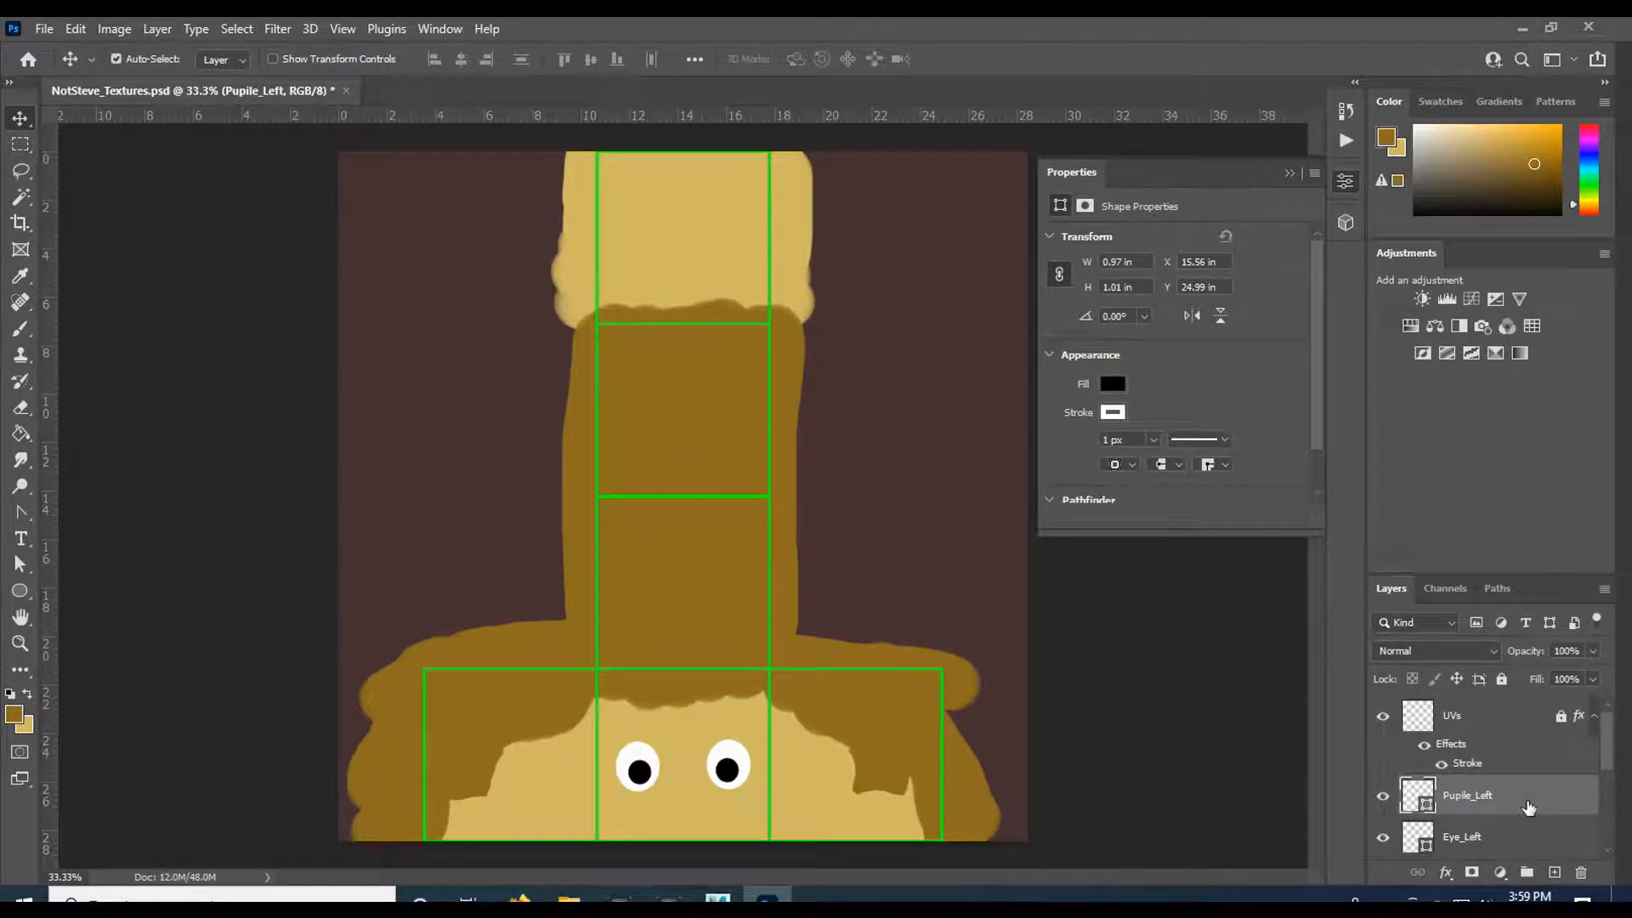
pyautogui.scroll(-5, 1522, 797)
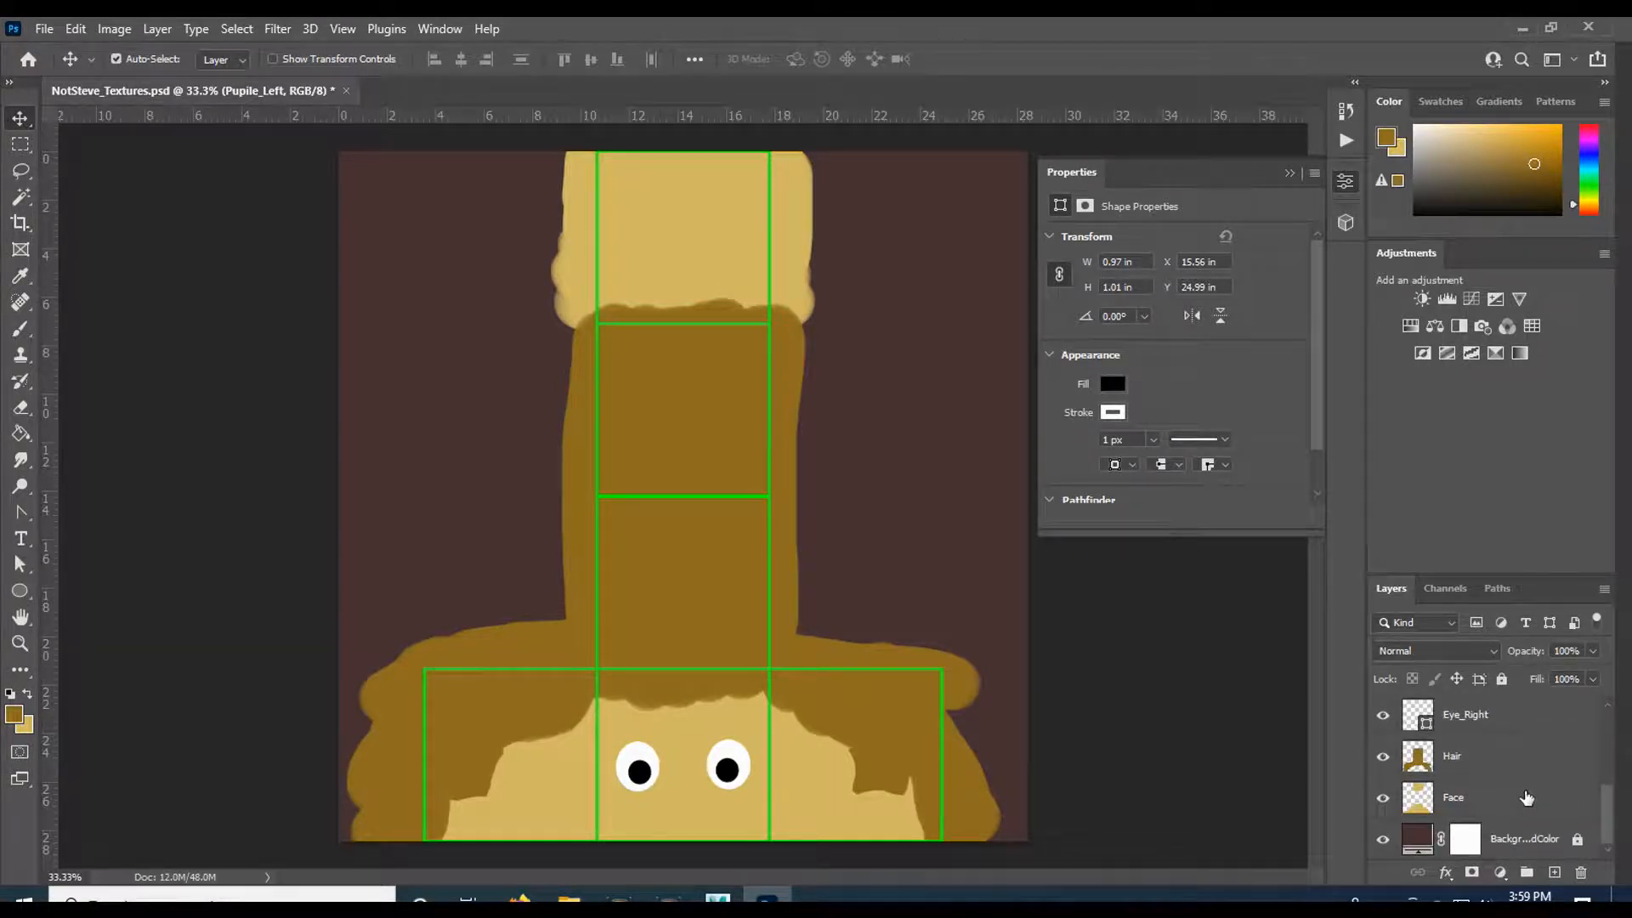
pyautogui.keyDown('shift'); pyautogui.click(1527, 798); pyautogui.keyUp('shift')
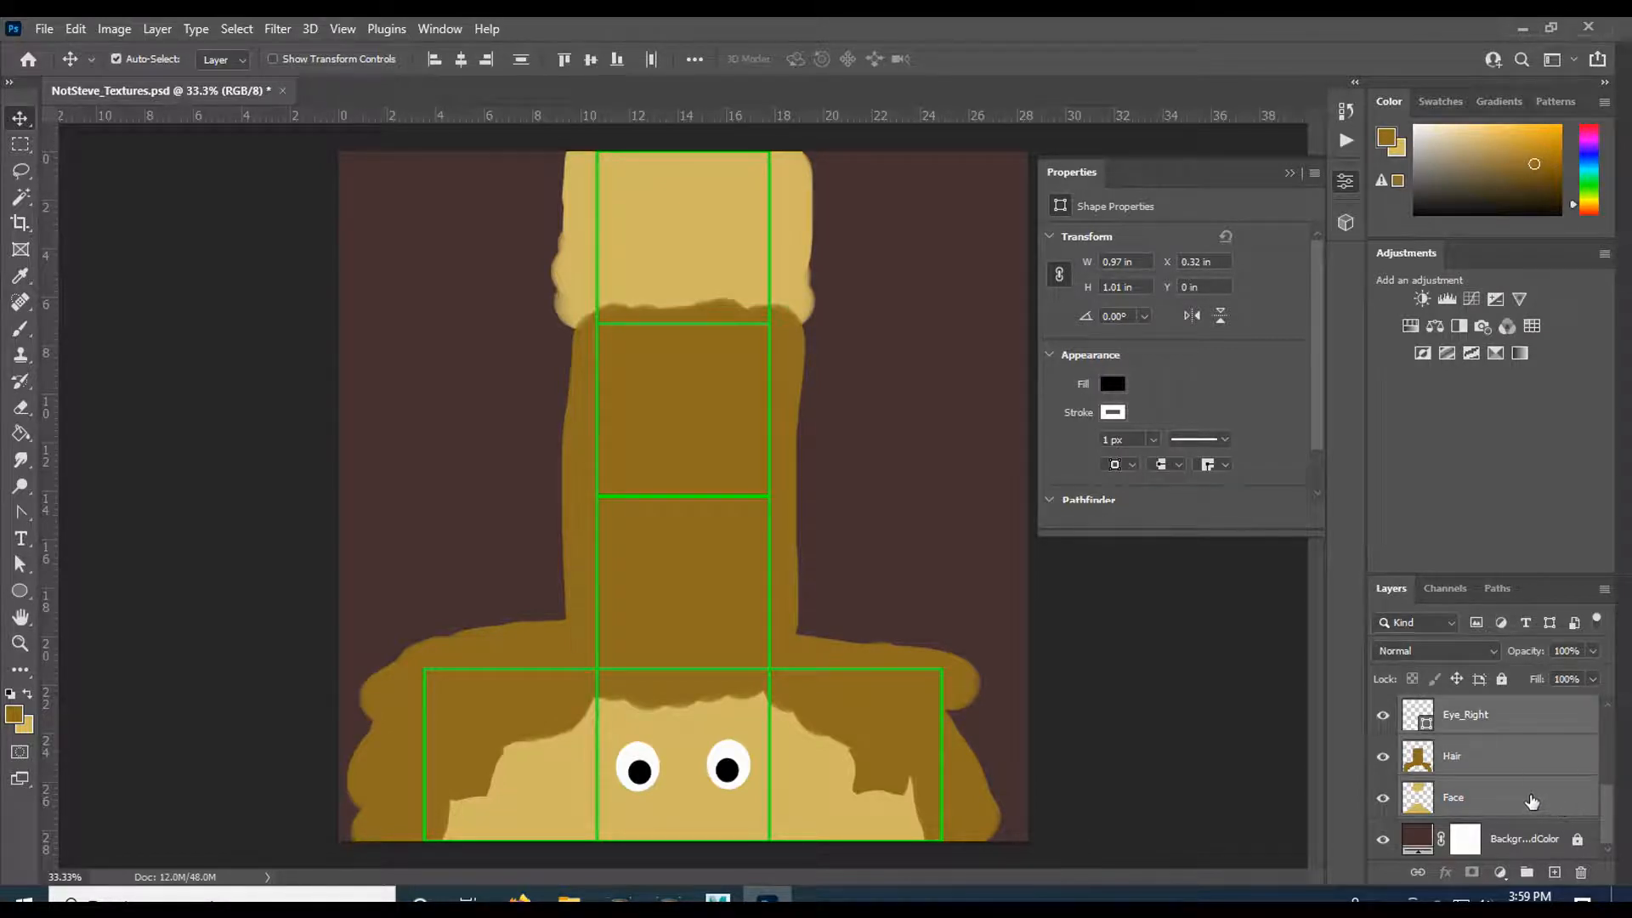
pyautogui.scroll(5, 1530, 799)
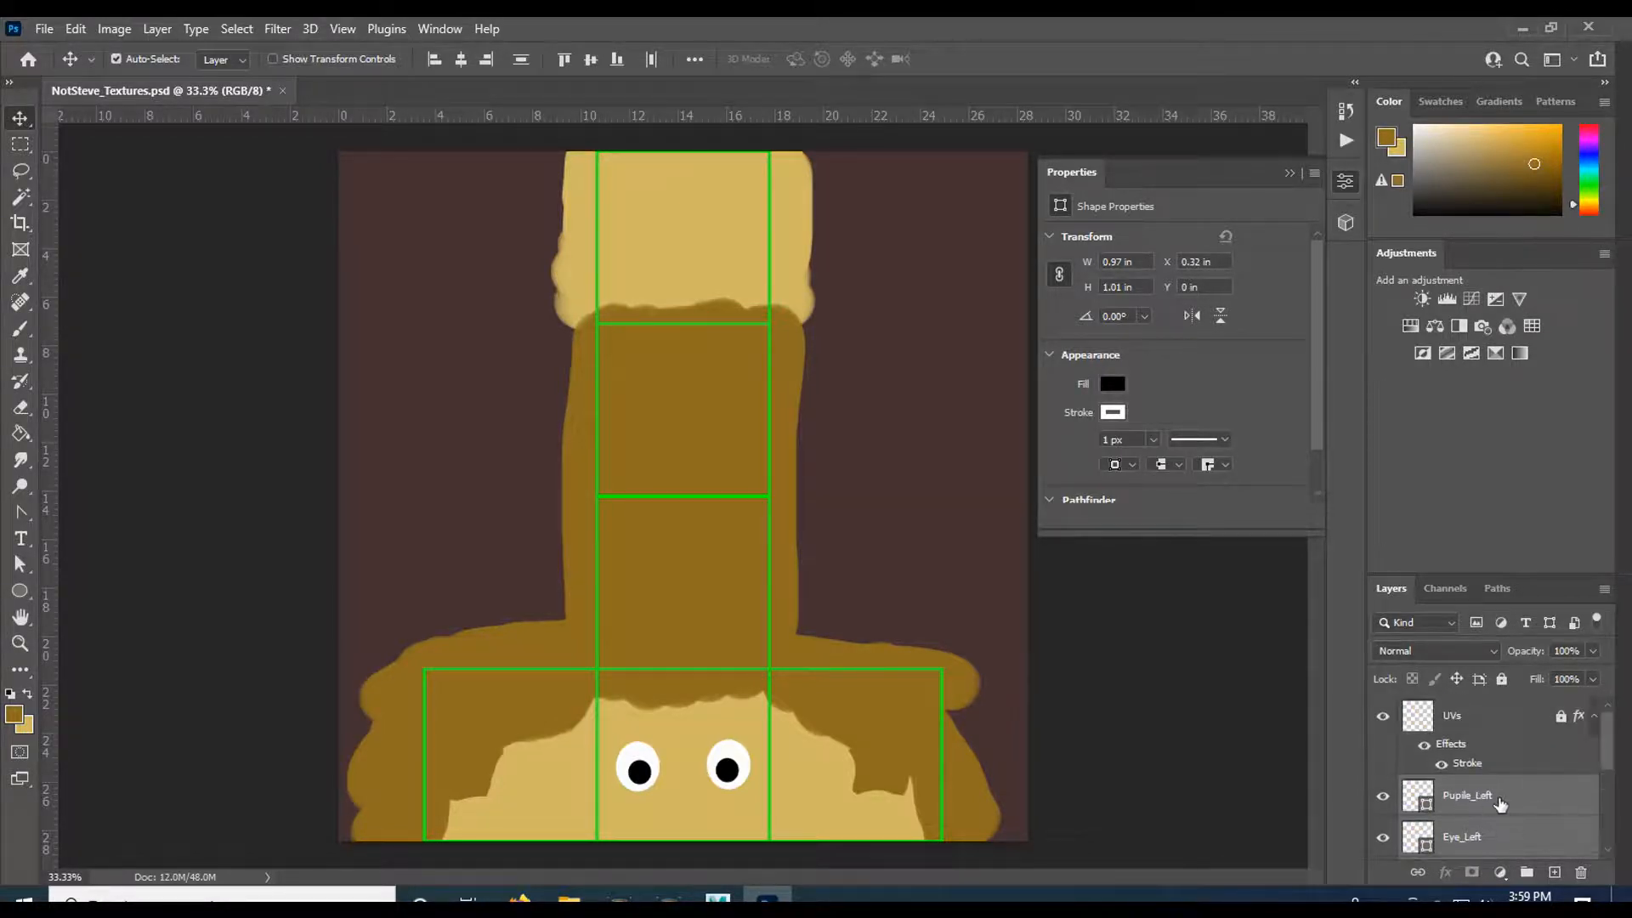
pyautogui.scroll(-5, 1524, 800)
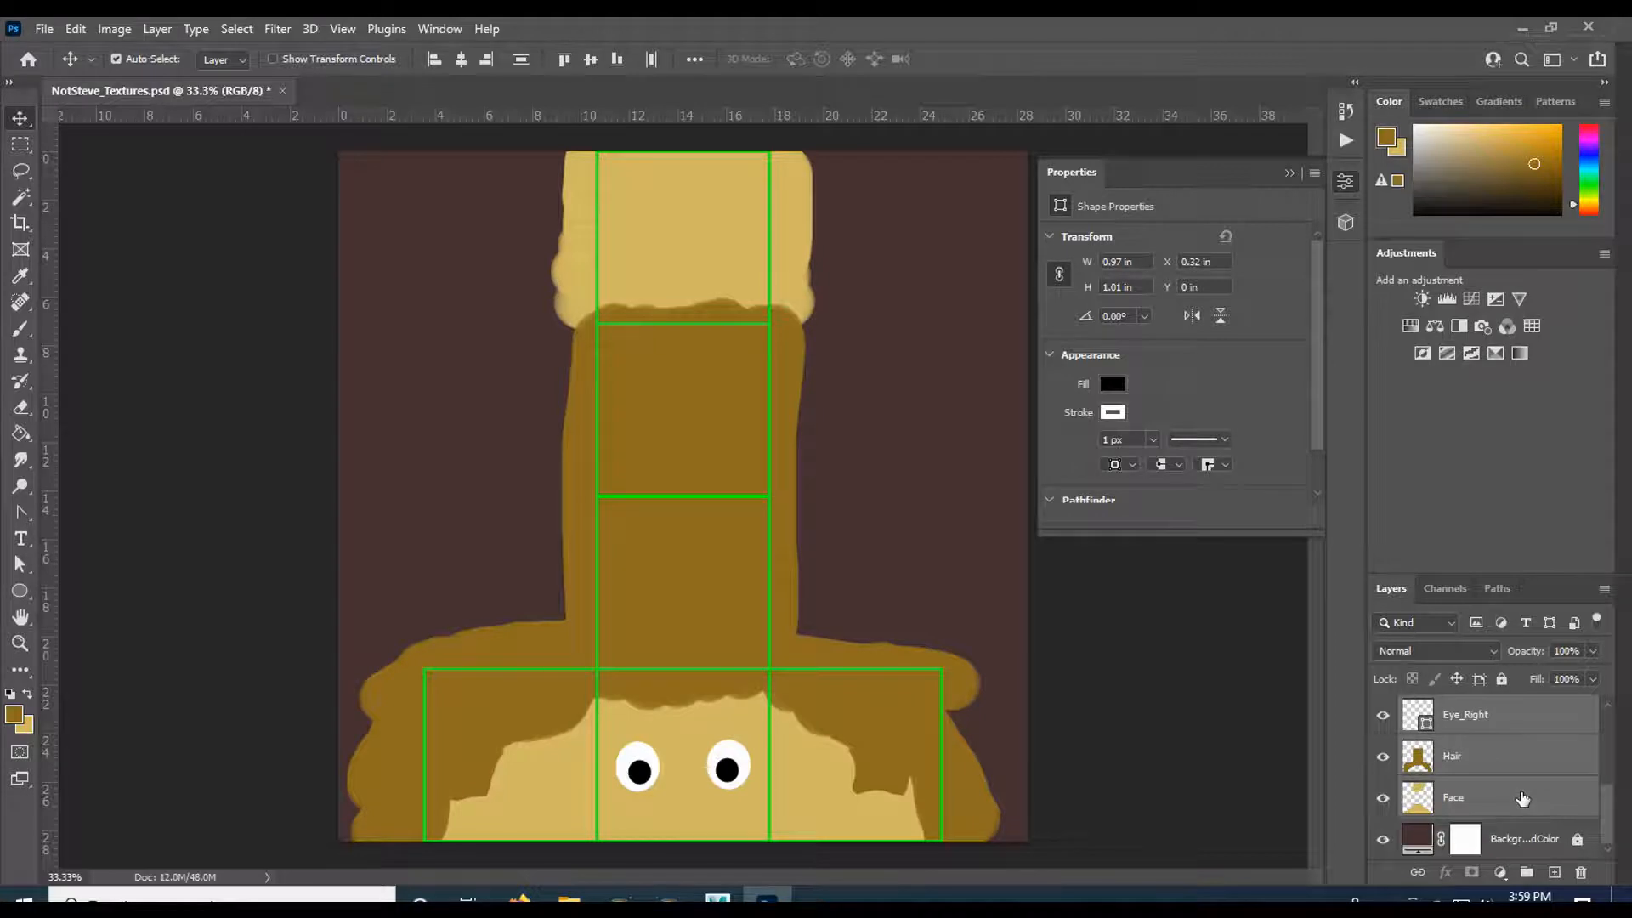
pyautogui.scroll(5, 1522, 787)
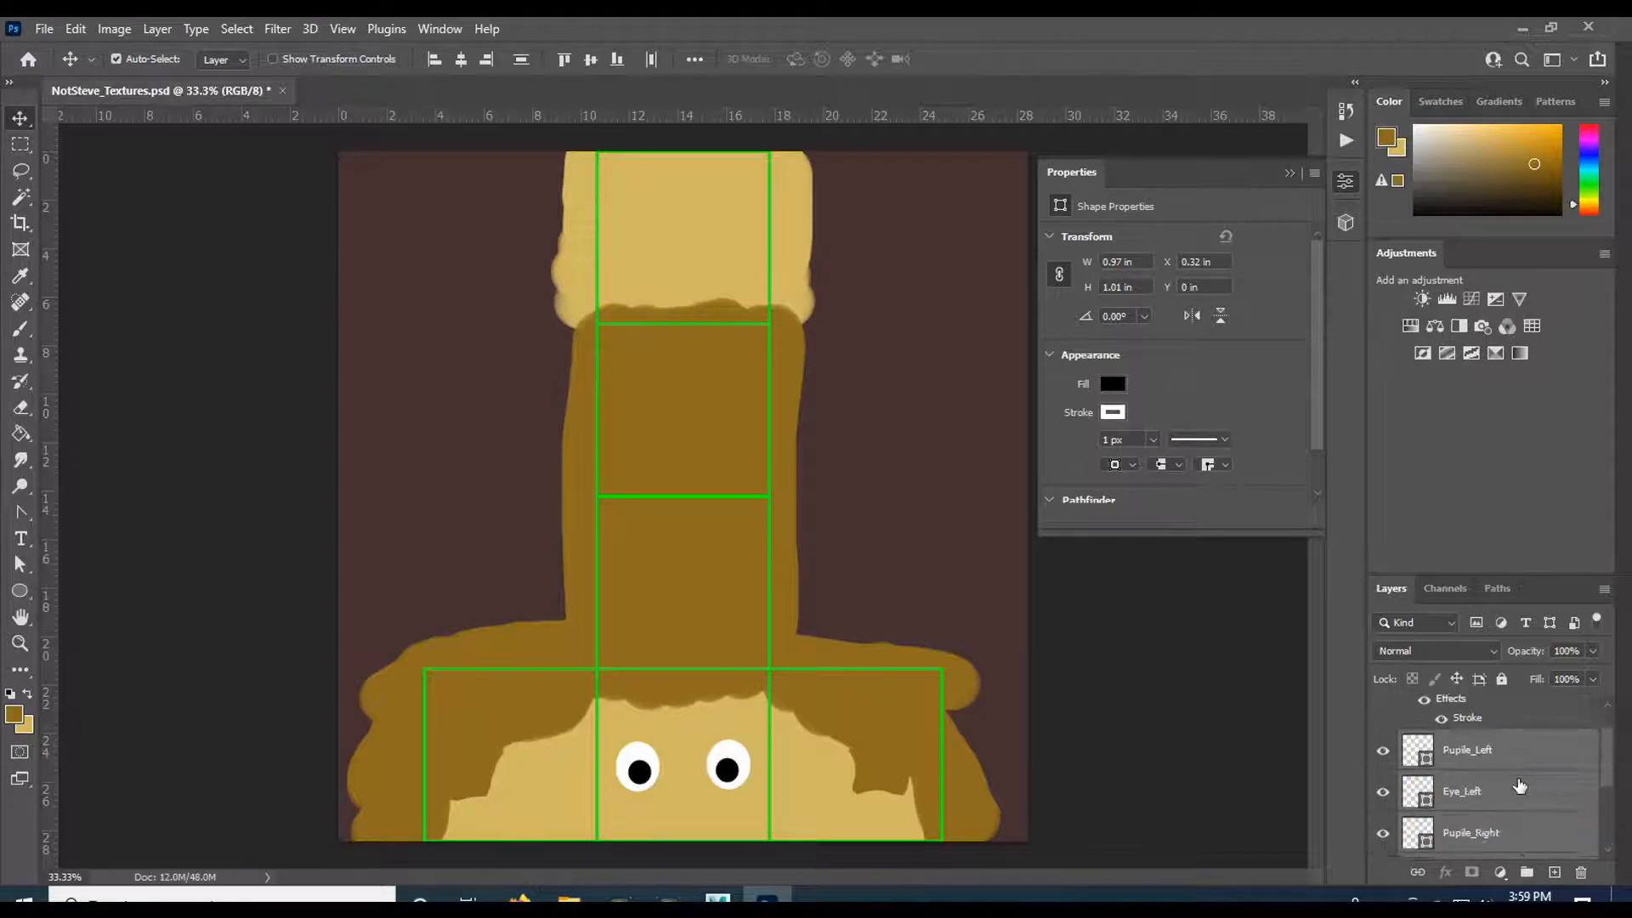
pyautogui.scroll(-3, 1518, 741)
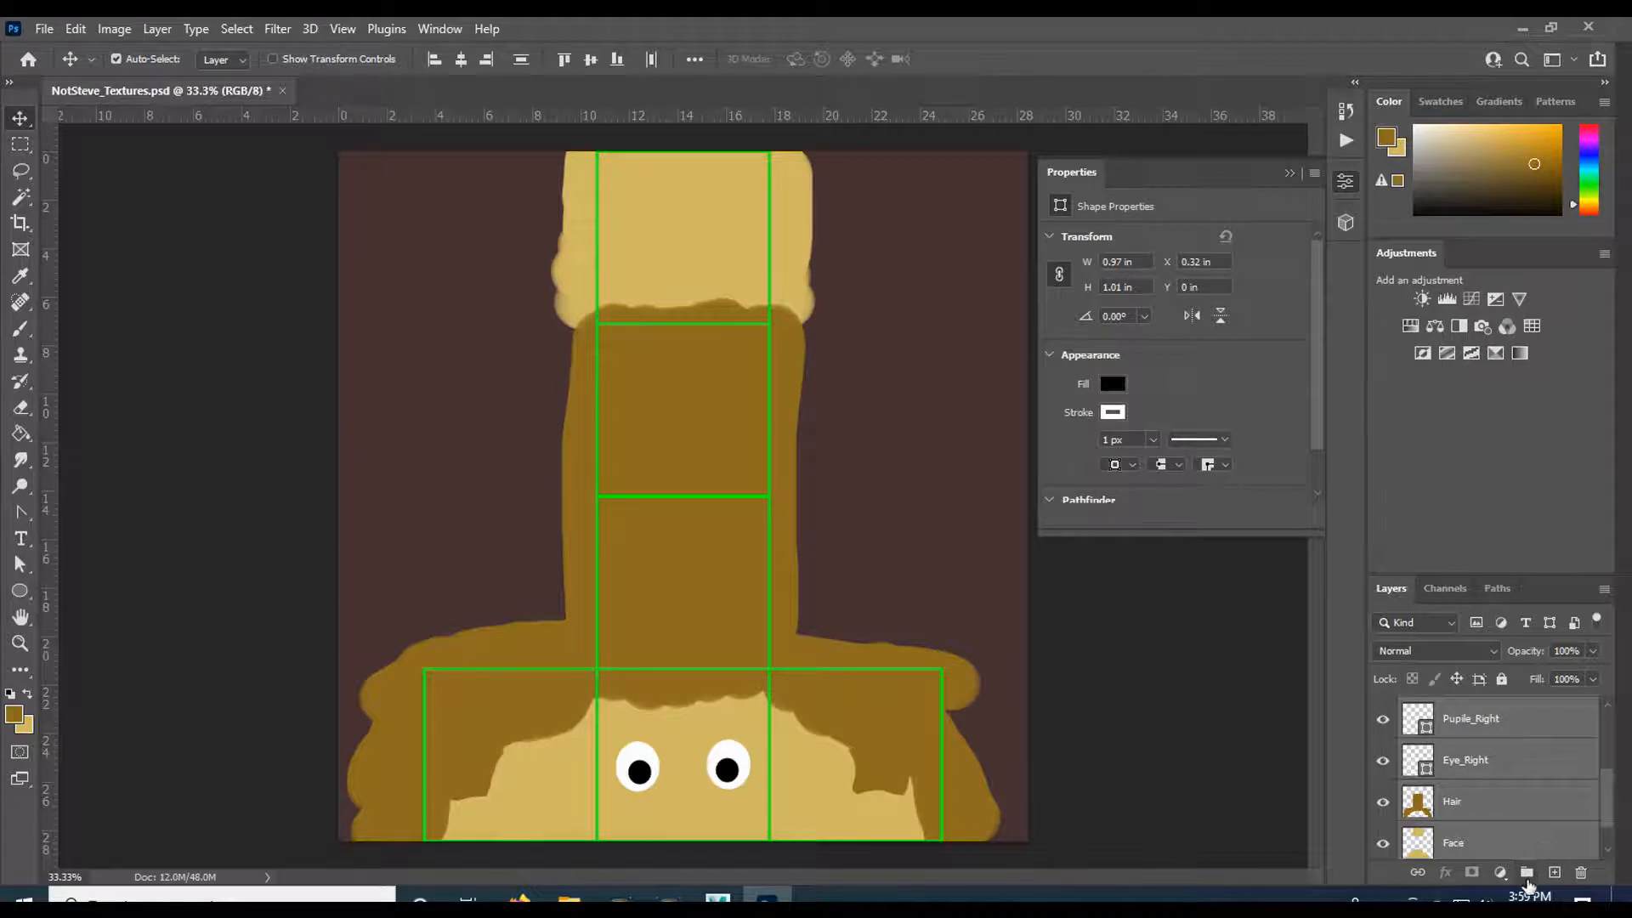
pyautogui.click(1527, 876)
pyautogui.doubleClick(1472, 789)
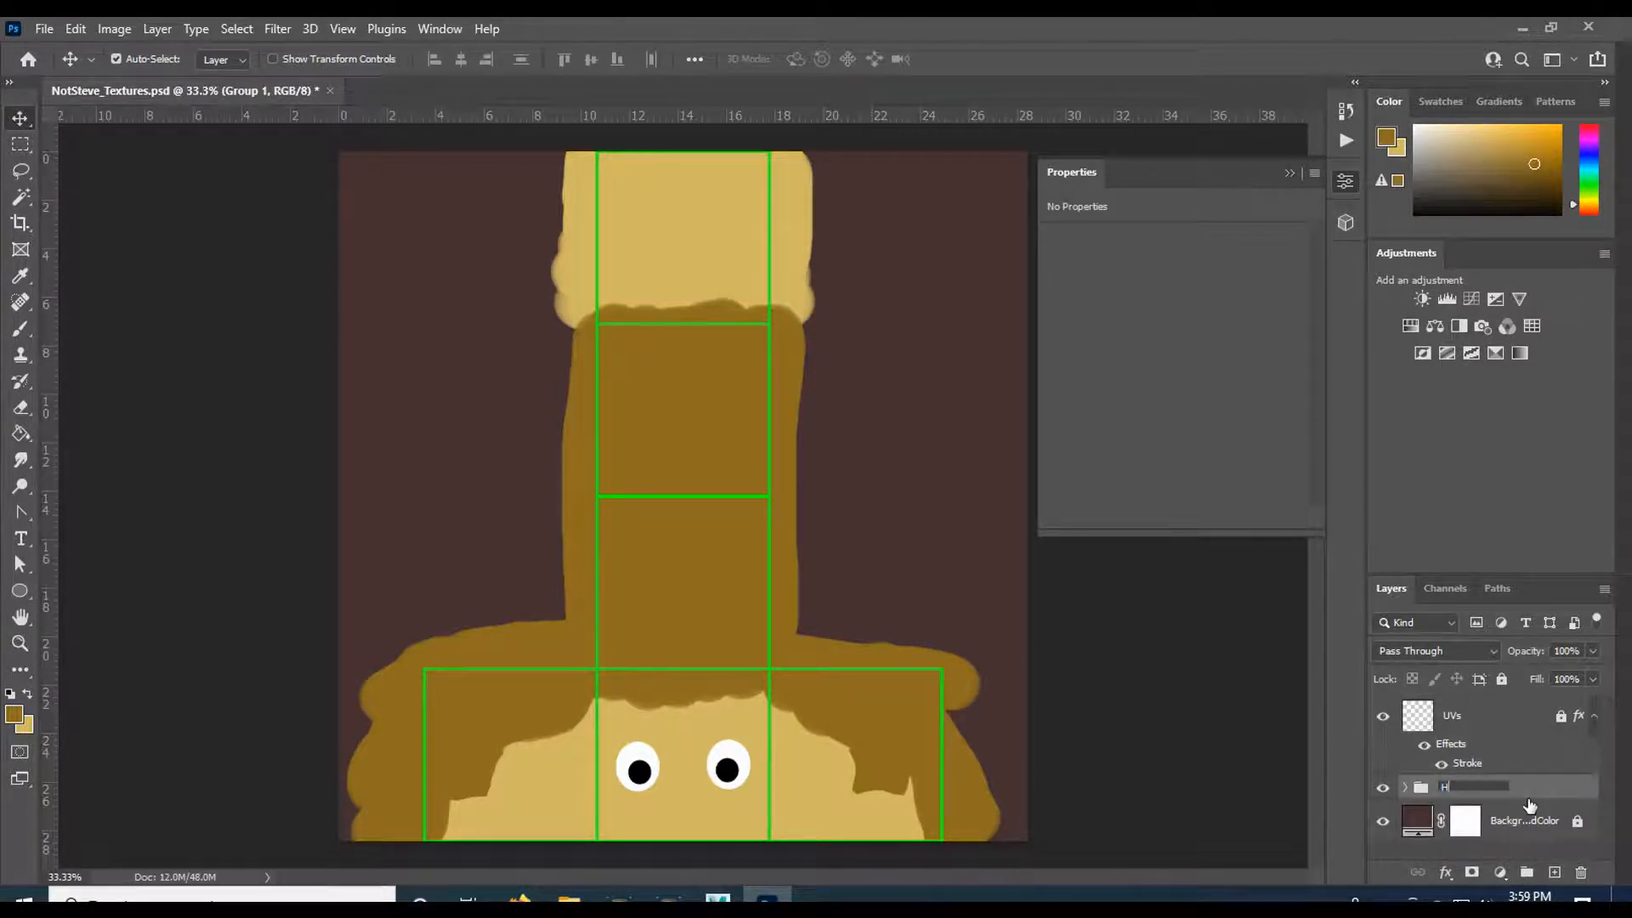
pyautogui.write('Head')
pyautogui.press('Return')
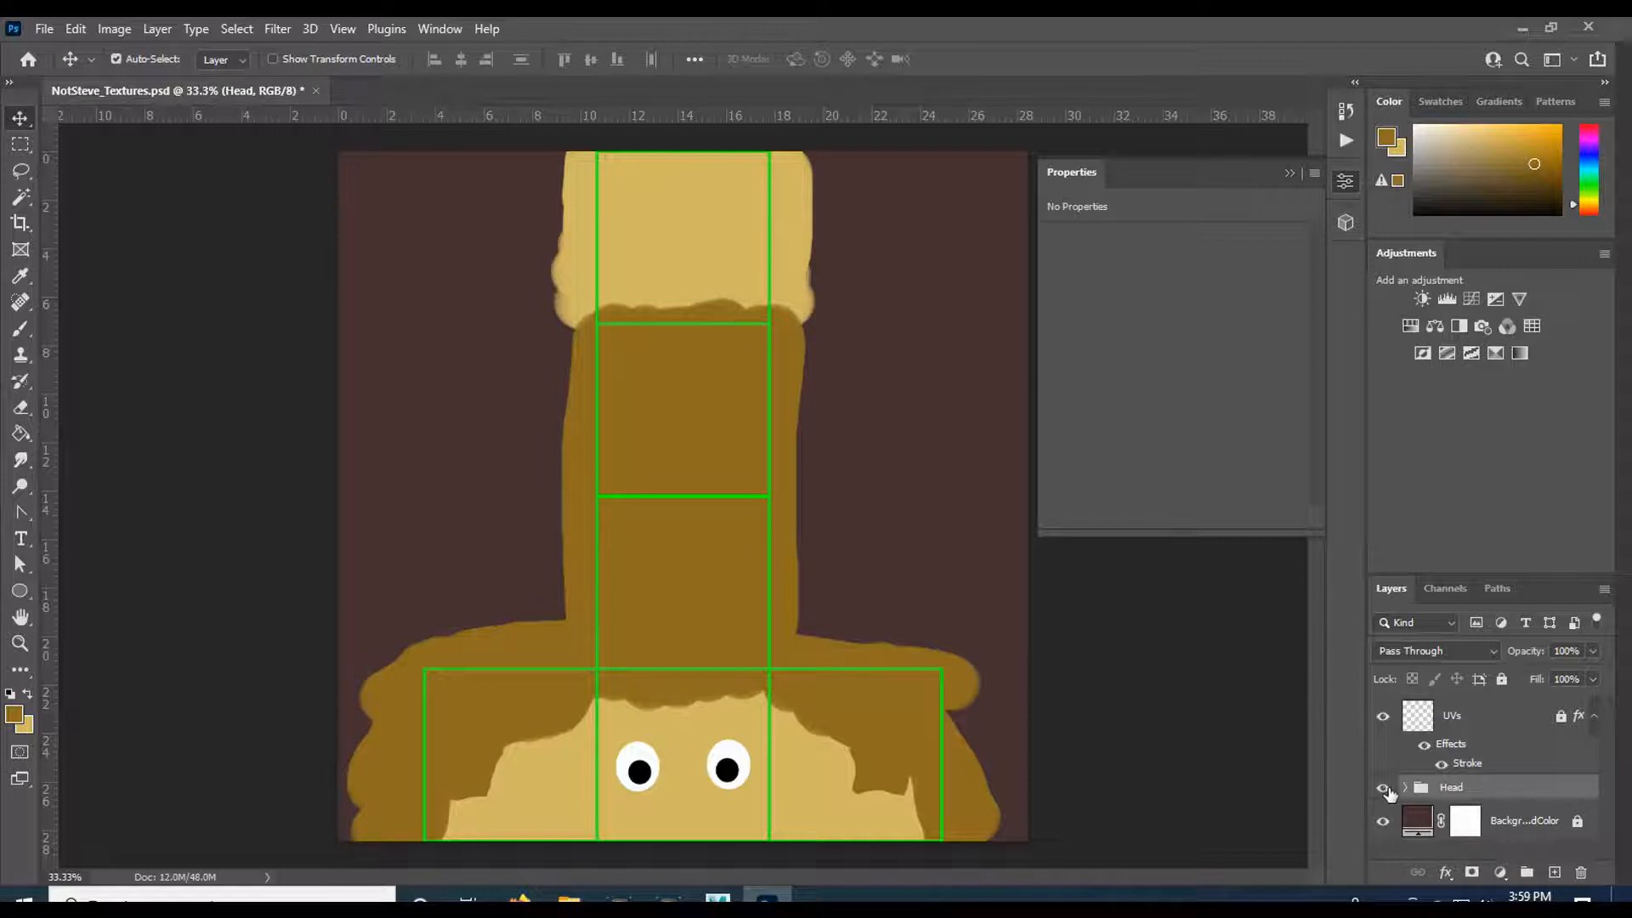
# - Hide the Head layer group, leaving the UVs and background color layers shown
pyautogui.click(1389, 789)
pyautogui.click(1388, 790)
pyautogui.click(1388, 790)
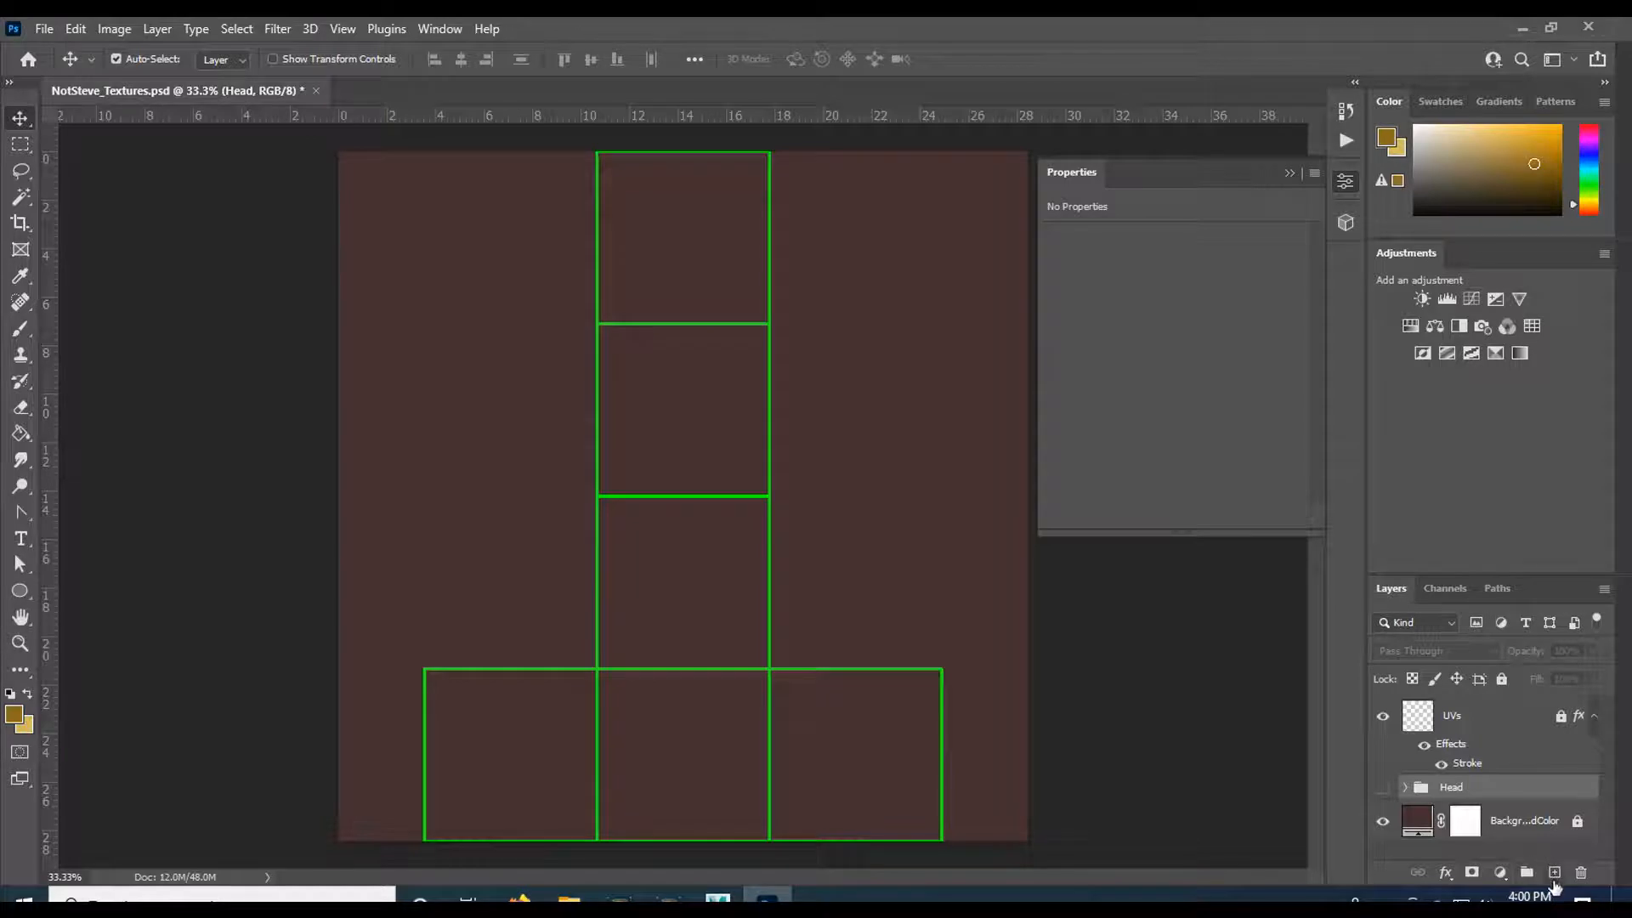
# - Add a new layer between the Head group and the background color layer and name it Body
pyautogui.click(1555, 873)
pyautogui.scroll(-1, 1534, 819)
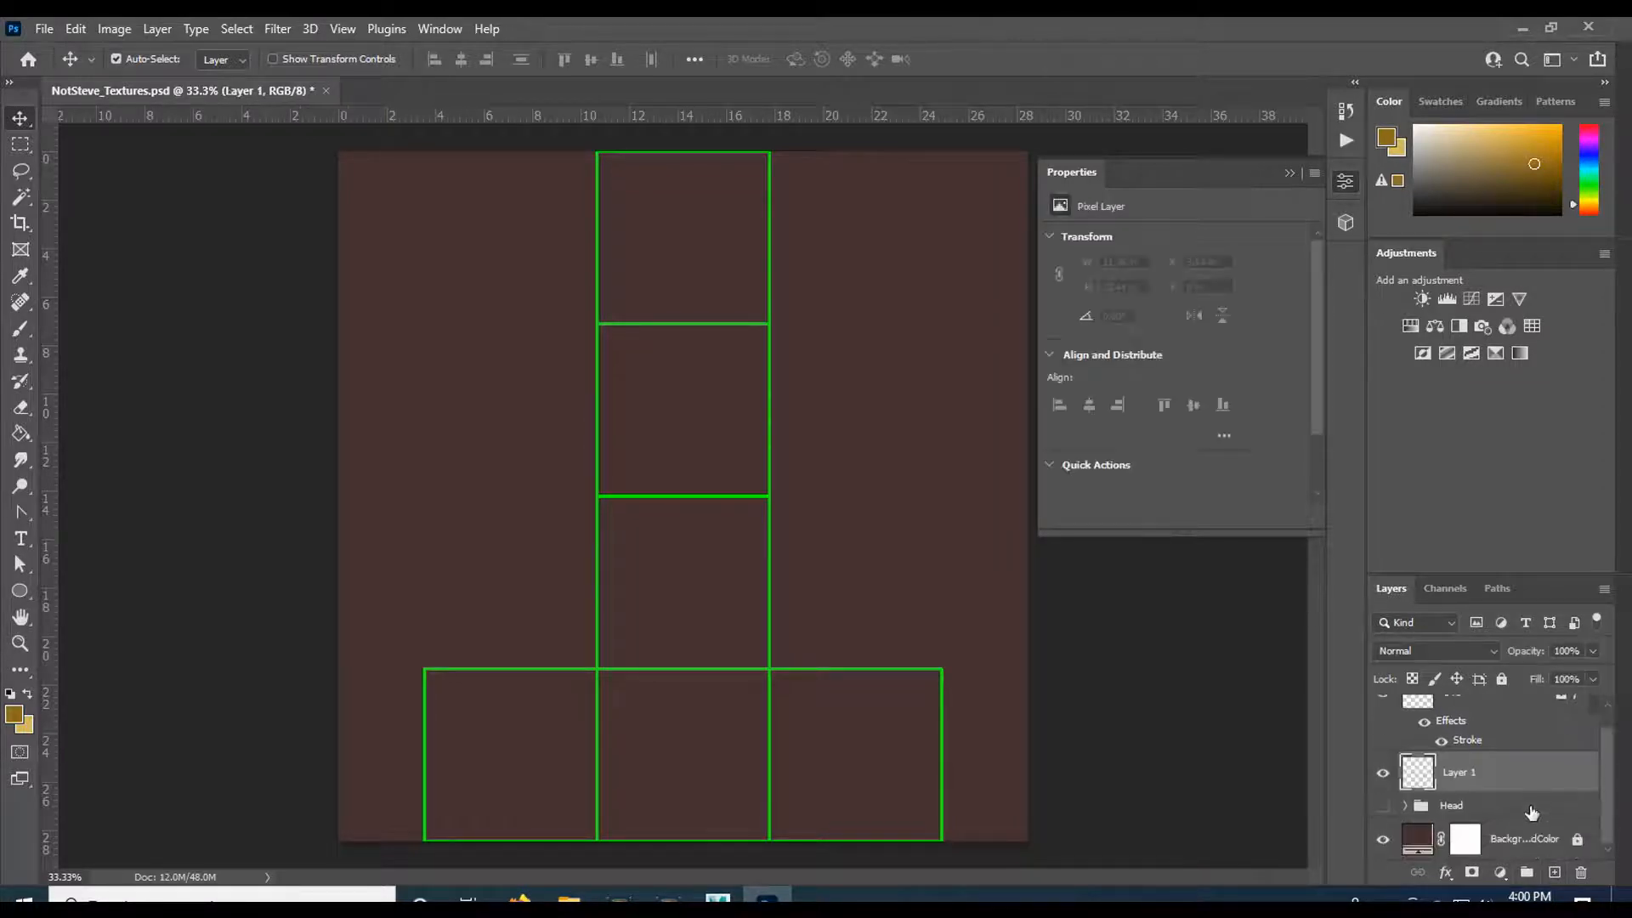
pyautogui.moveTo(1483, 785); pyautogui.dragTo(1497, 821)
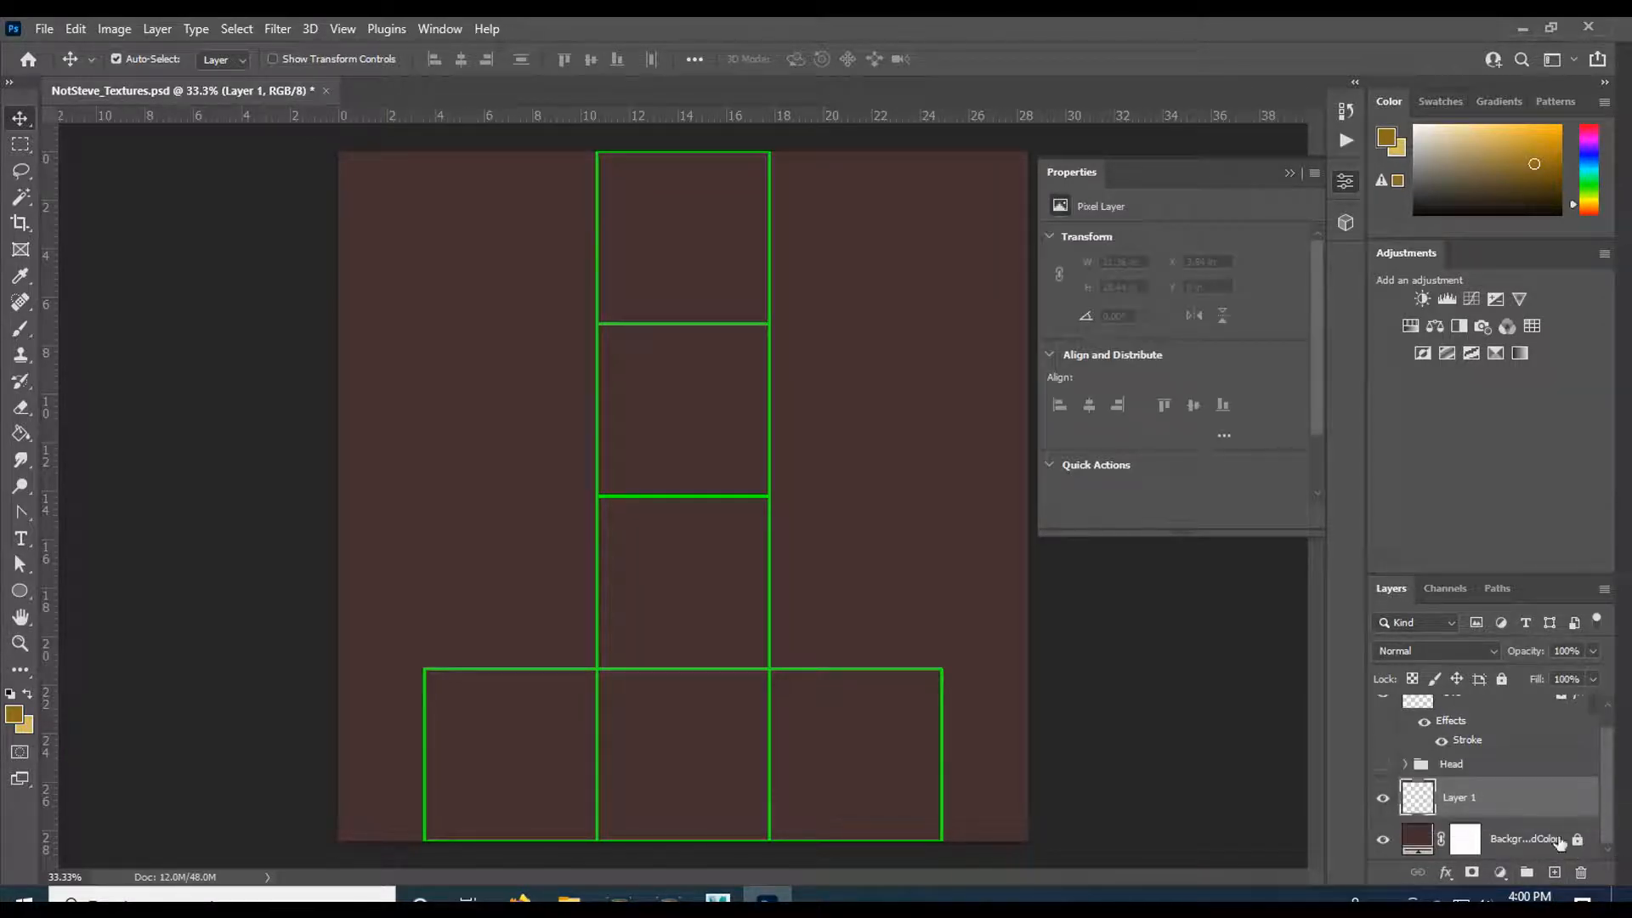
pyautogui.doubleClick(1459, 798)
pyautogui.press('Return')
# - Add another layer directly above the Body layer and name it Vest
pyautogui.click(1554, 875)
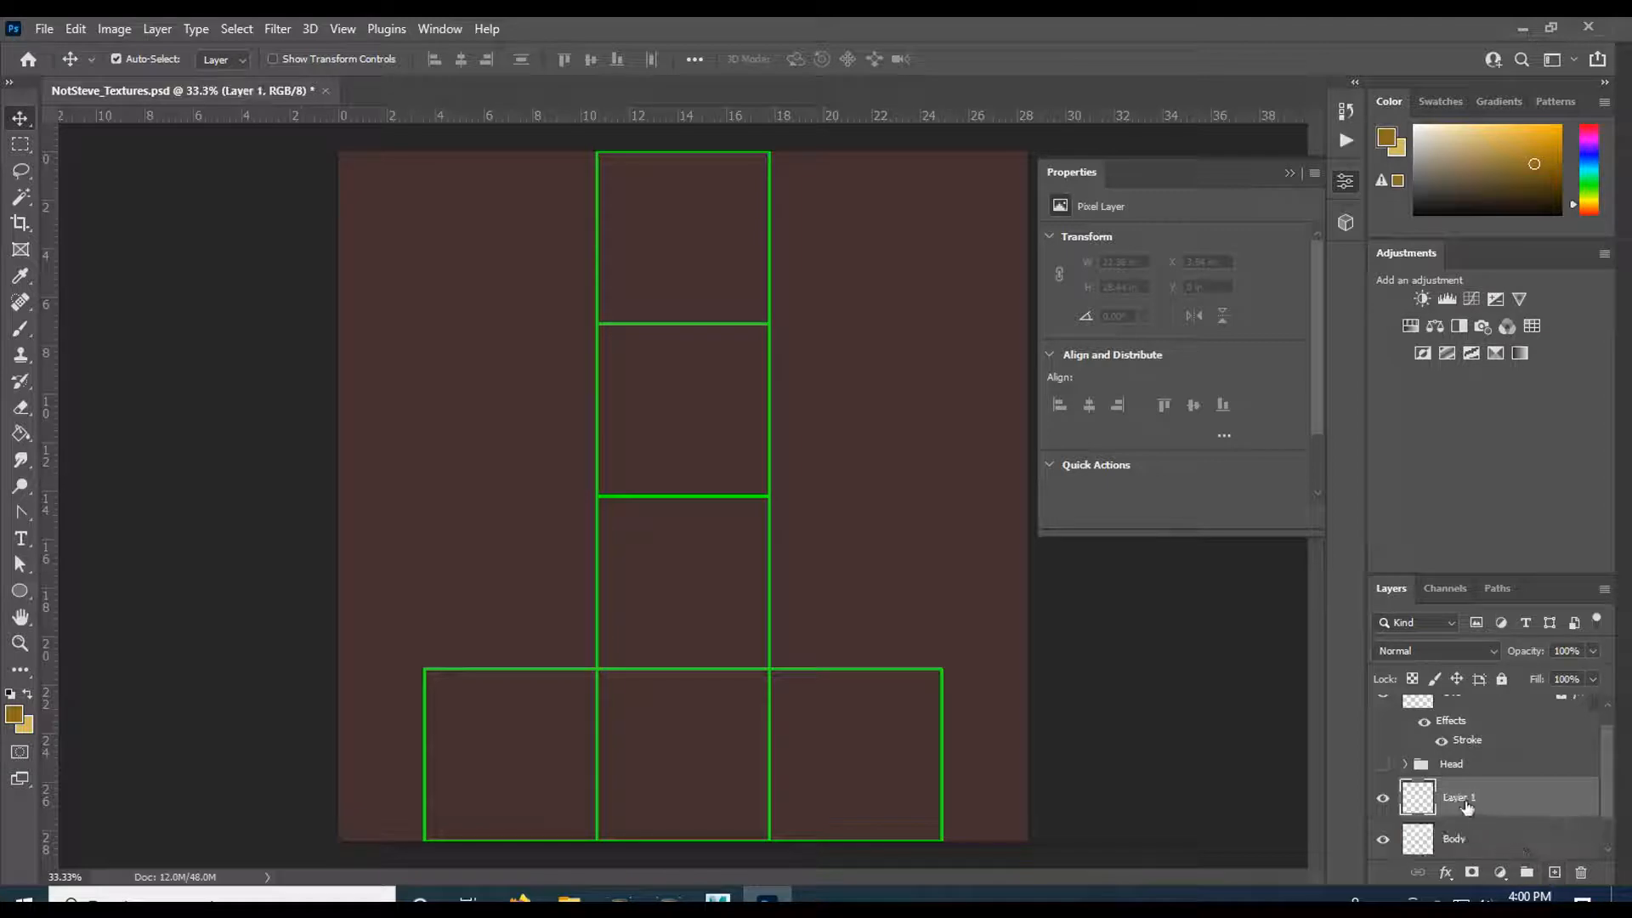
pyautogui.write('est')
pyautogui.press('Return')
pyautogui.scroll(-1, 1535, 831)
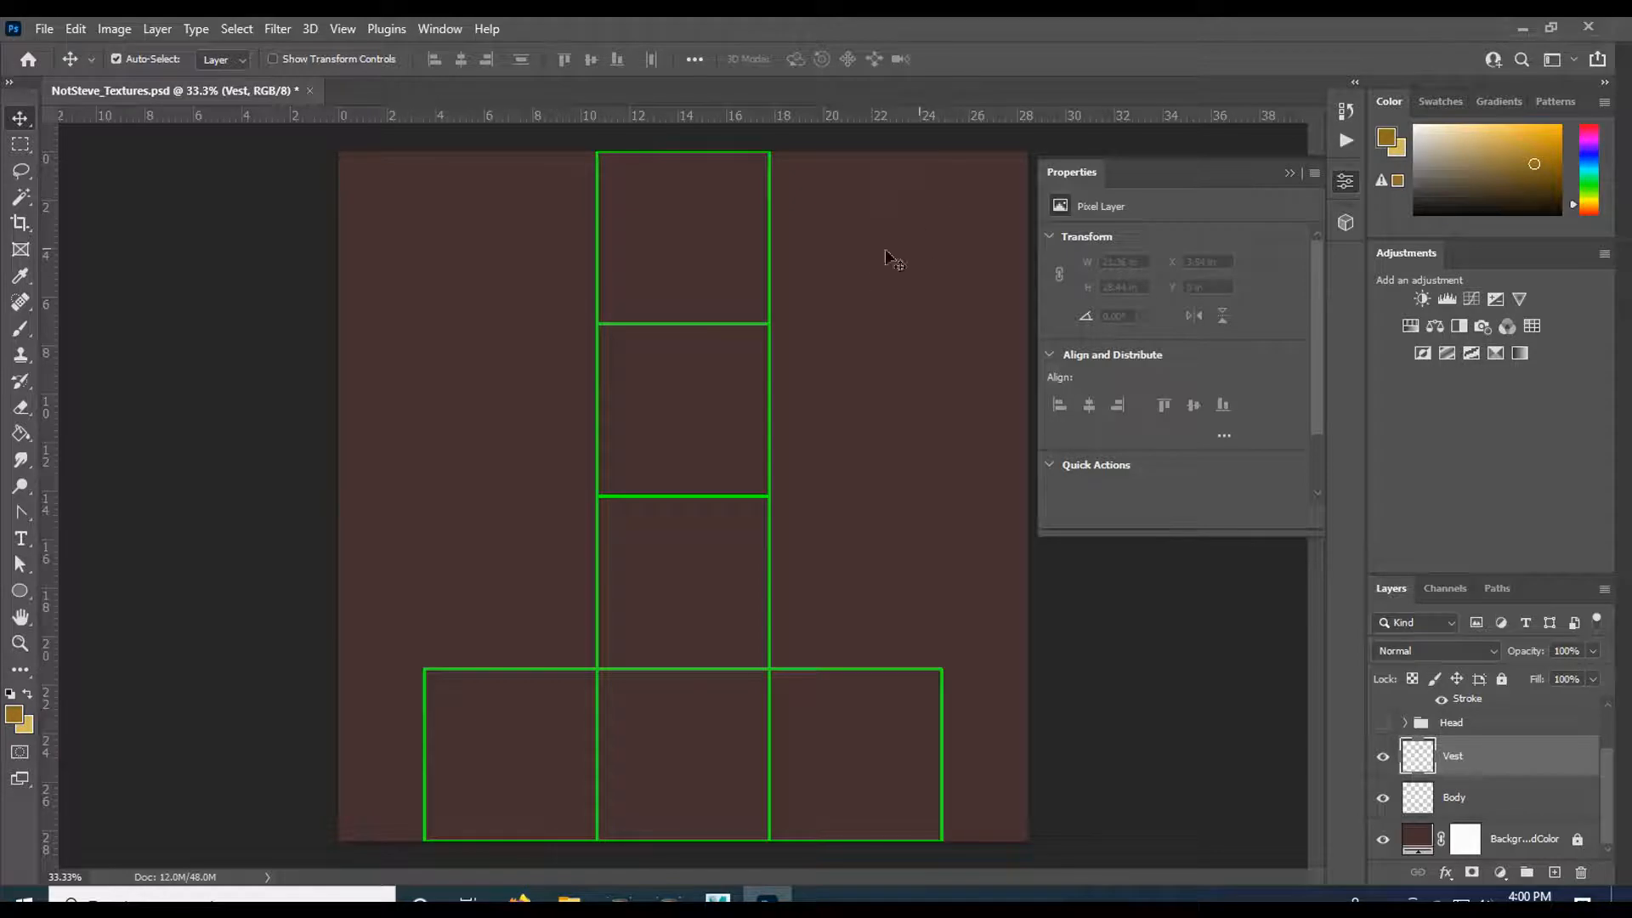
# - Add a layer above the Head group, just below the UVs layer, and name it palette
pyautogui.click(1554, 872)
pyautogui.scroll(2, 1497, 775)
pyautogui.moveTo(1482, 822); pyautogui.dragTo(1467, 779)
pyautogui.doubleClick(1461, 797)
pyautogui.write('oa')
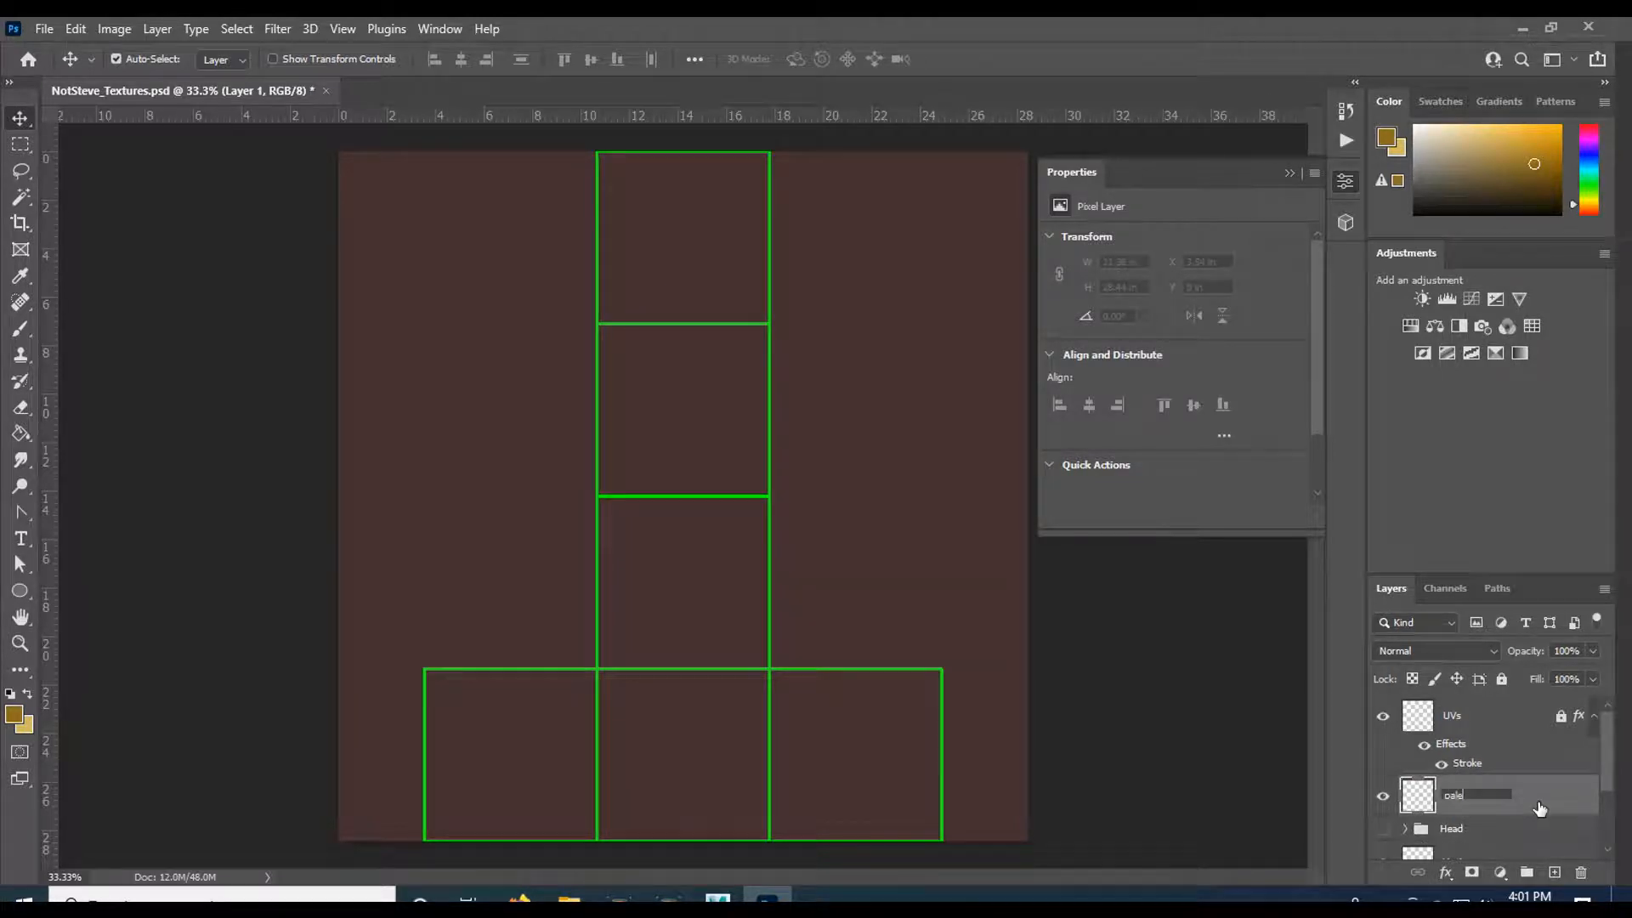
pyautogui.press('Return')
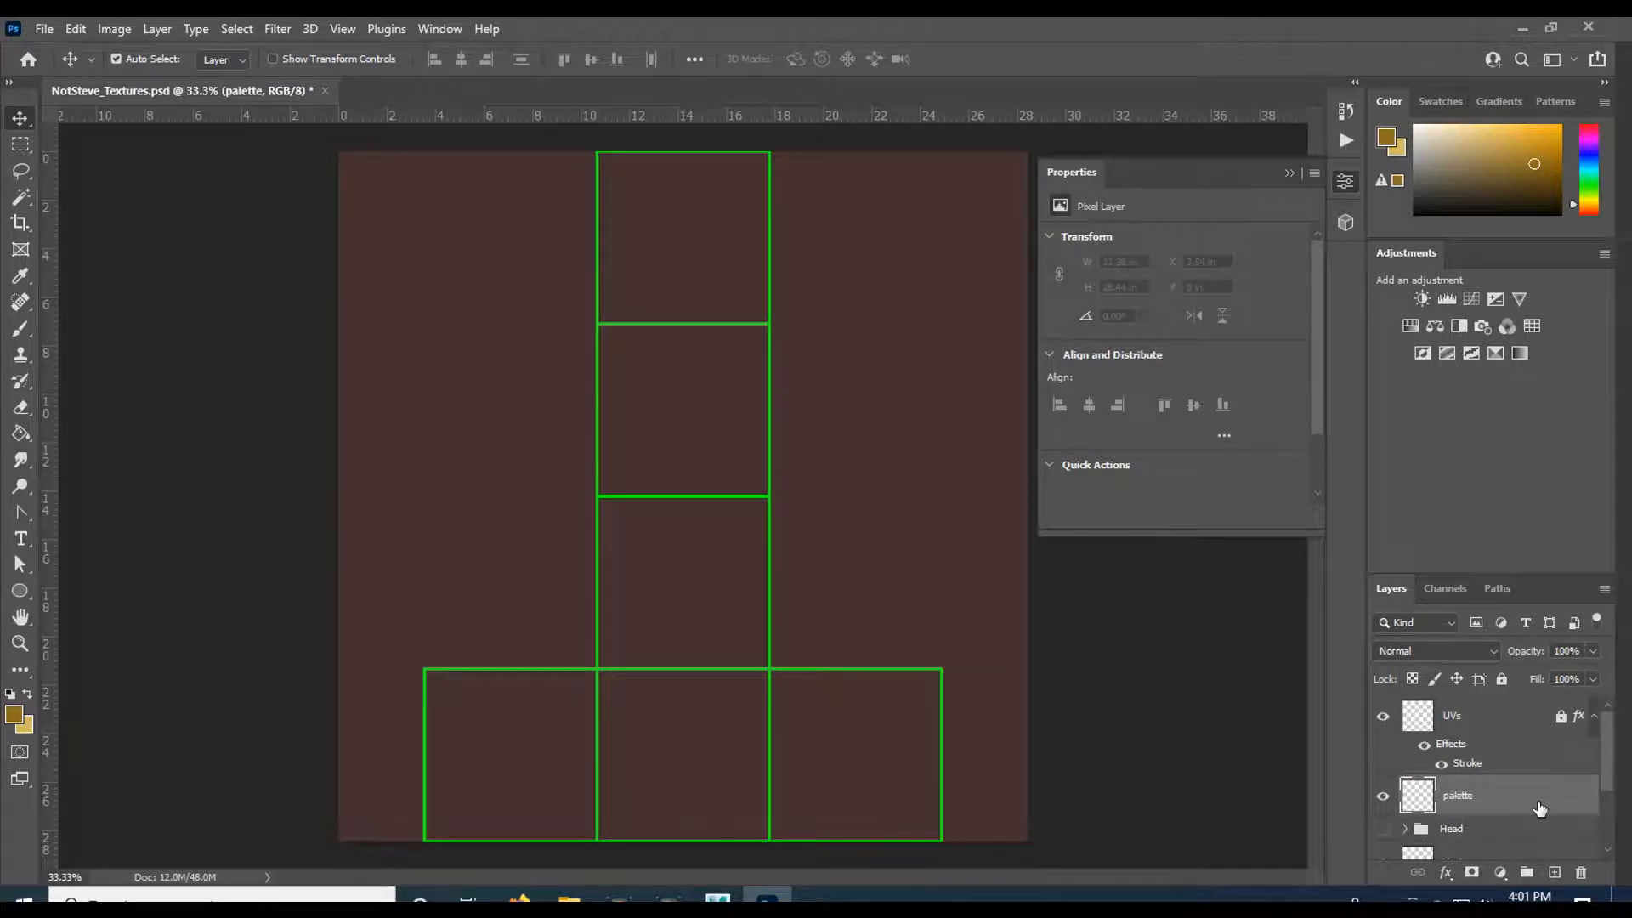
# - Brush a dark gold and a light yellow color swatch onto the palette layer, in the empty upper-right area of the canvas
pyautogui.click(21, 328)
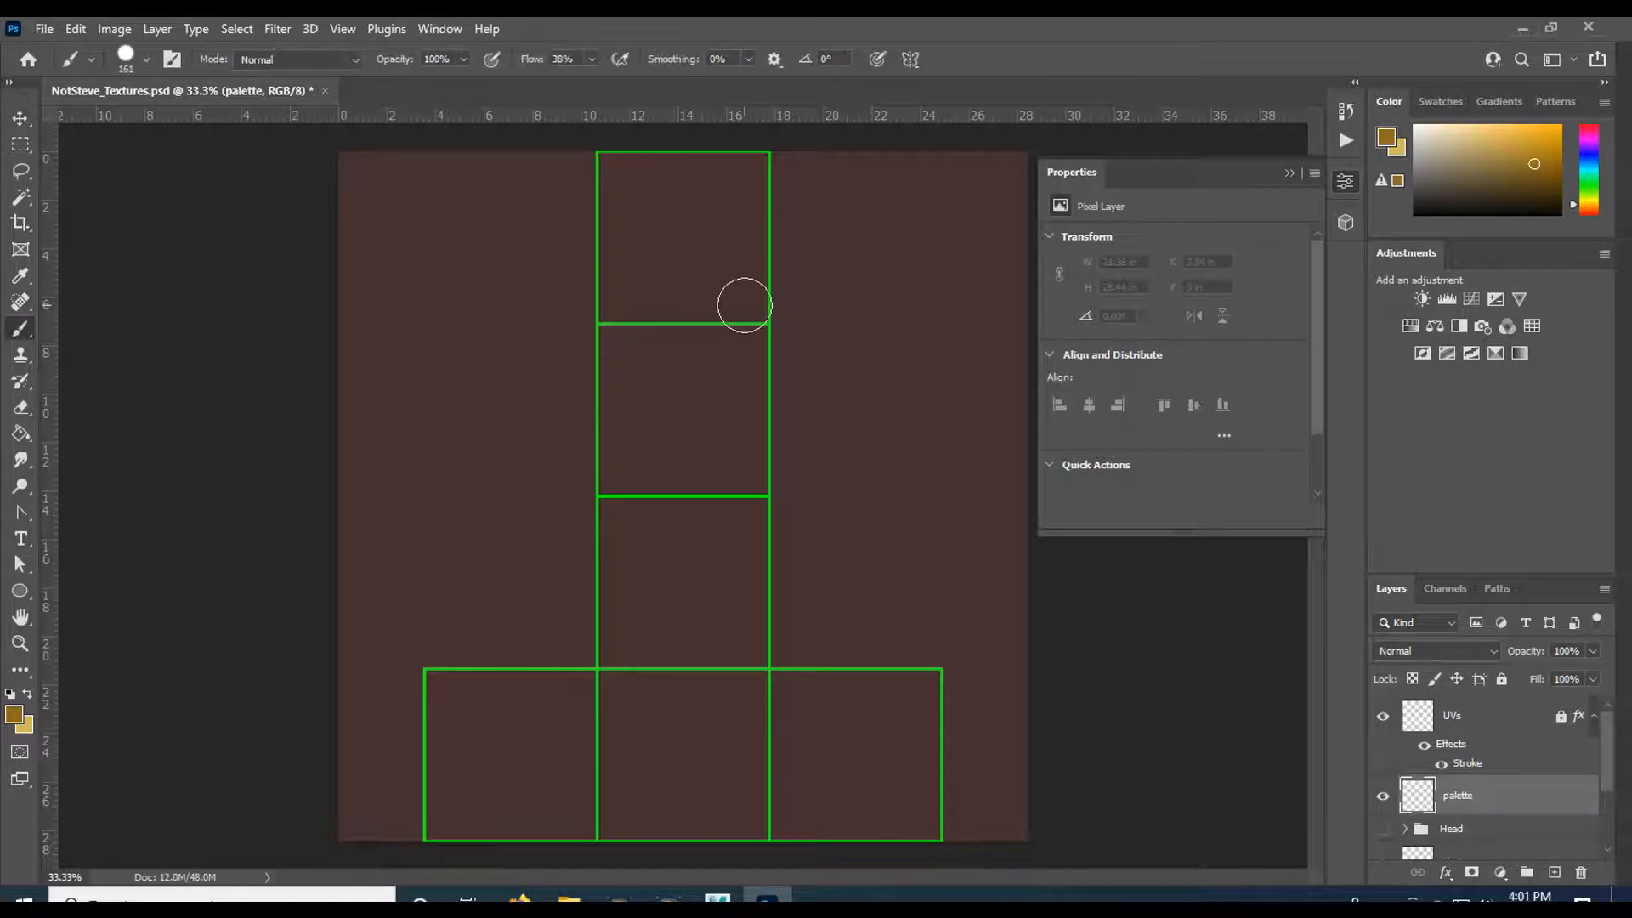
pyautogui.moveTo(916, 215); pyautogui.dragTo(900, 226)
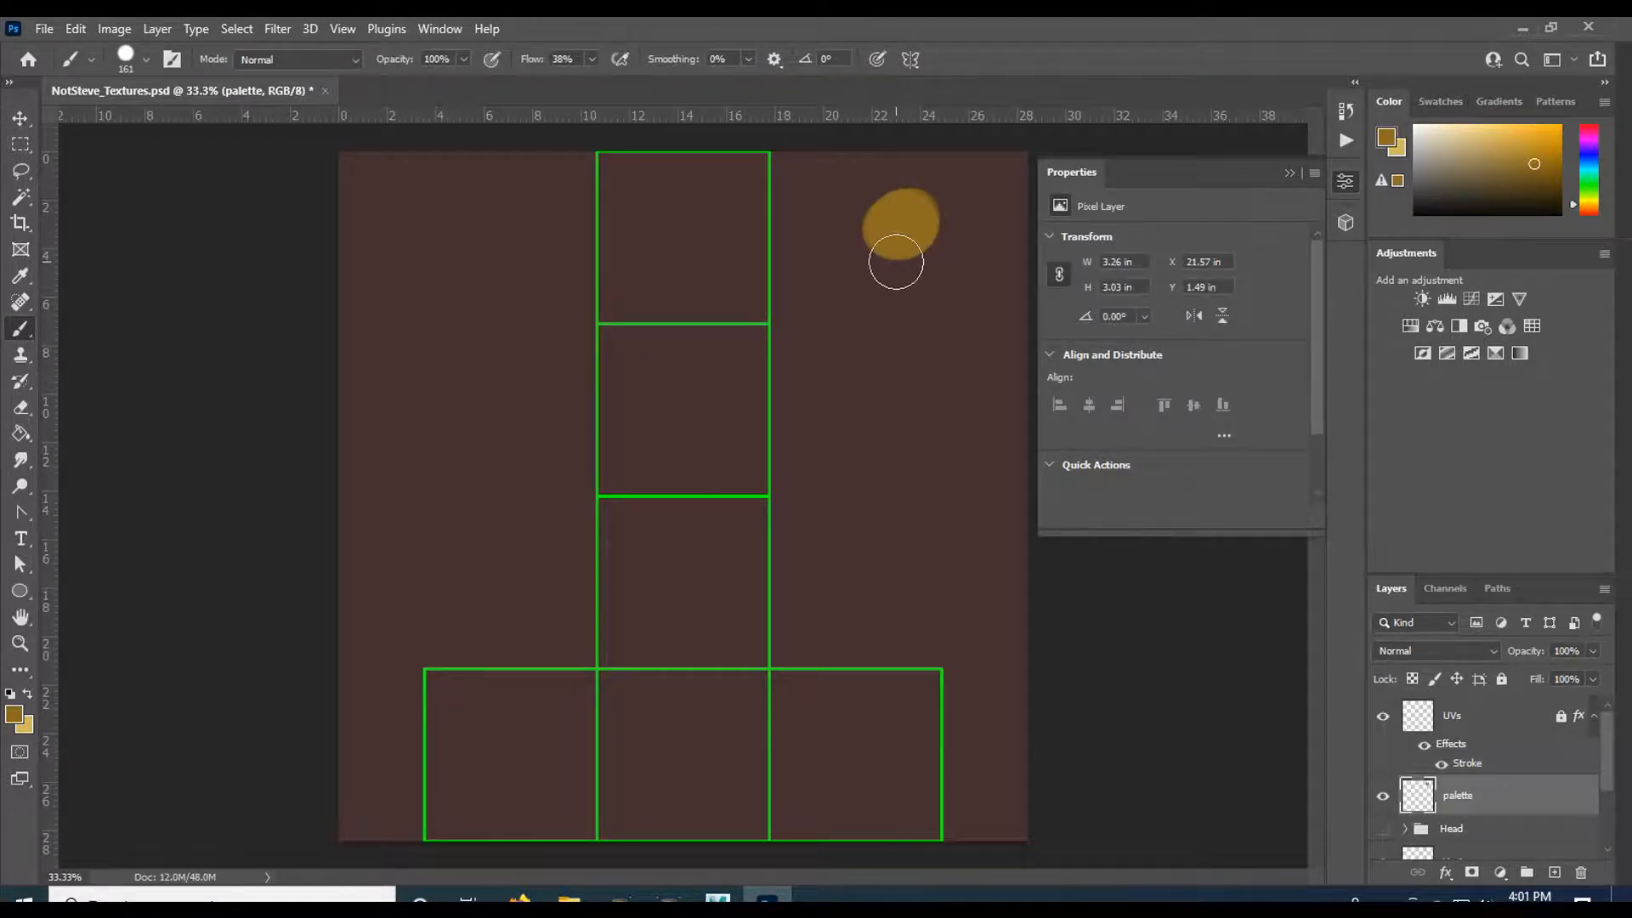
pyautogui.press('x')
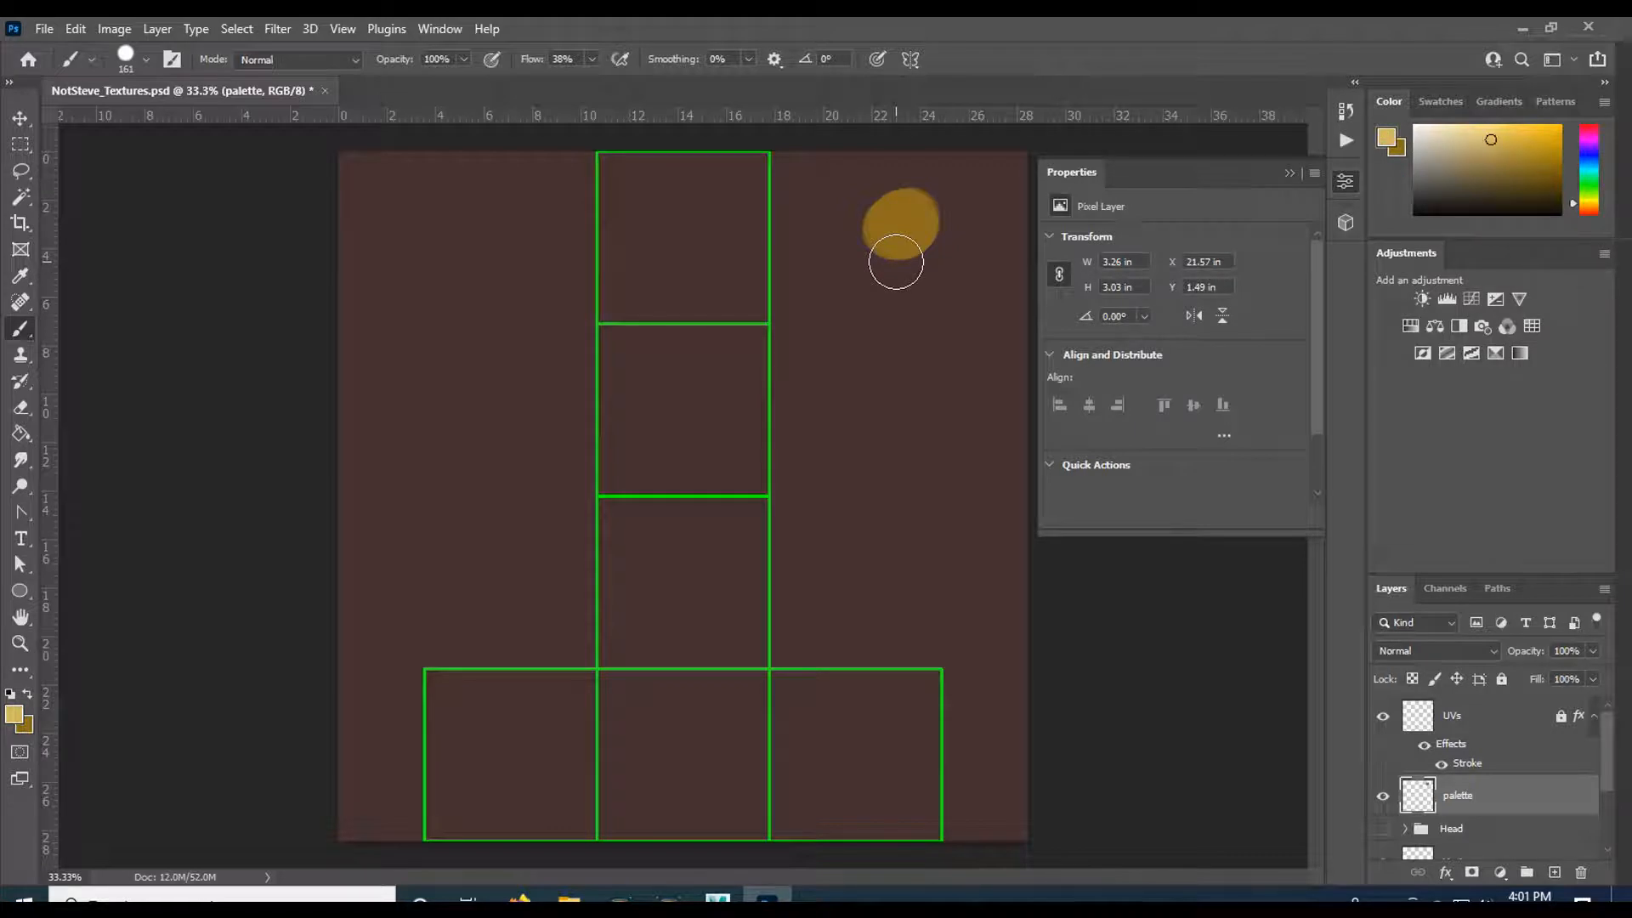
pyautogui.press('x')
pyautogui.press('x')
pyautogui.press('x')
pyautogui.press('x')
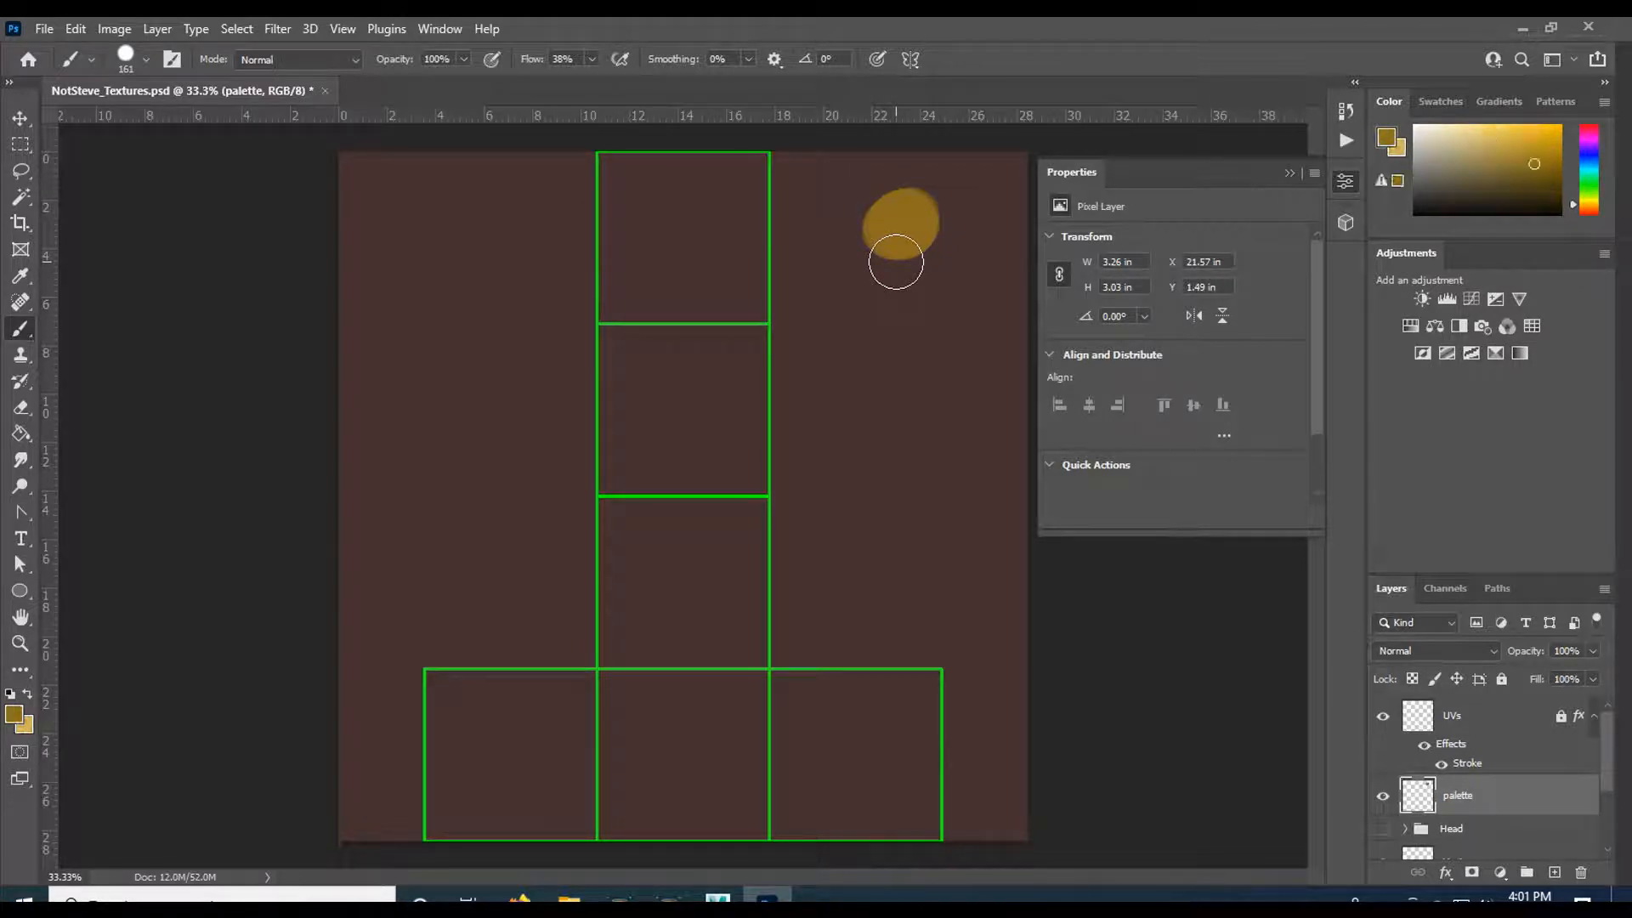
pyautogui.moveTo(947, 277)
pyautogui.mouseDown()
pyautogui.moveTo(949, 298)
pyautogui.moveTo(954, 284)
pyautogui.mouseUp()
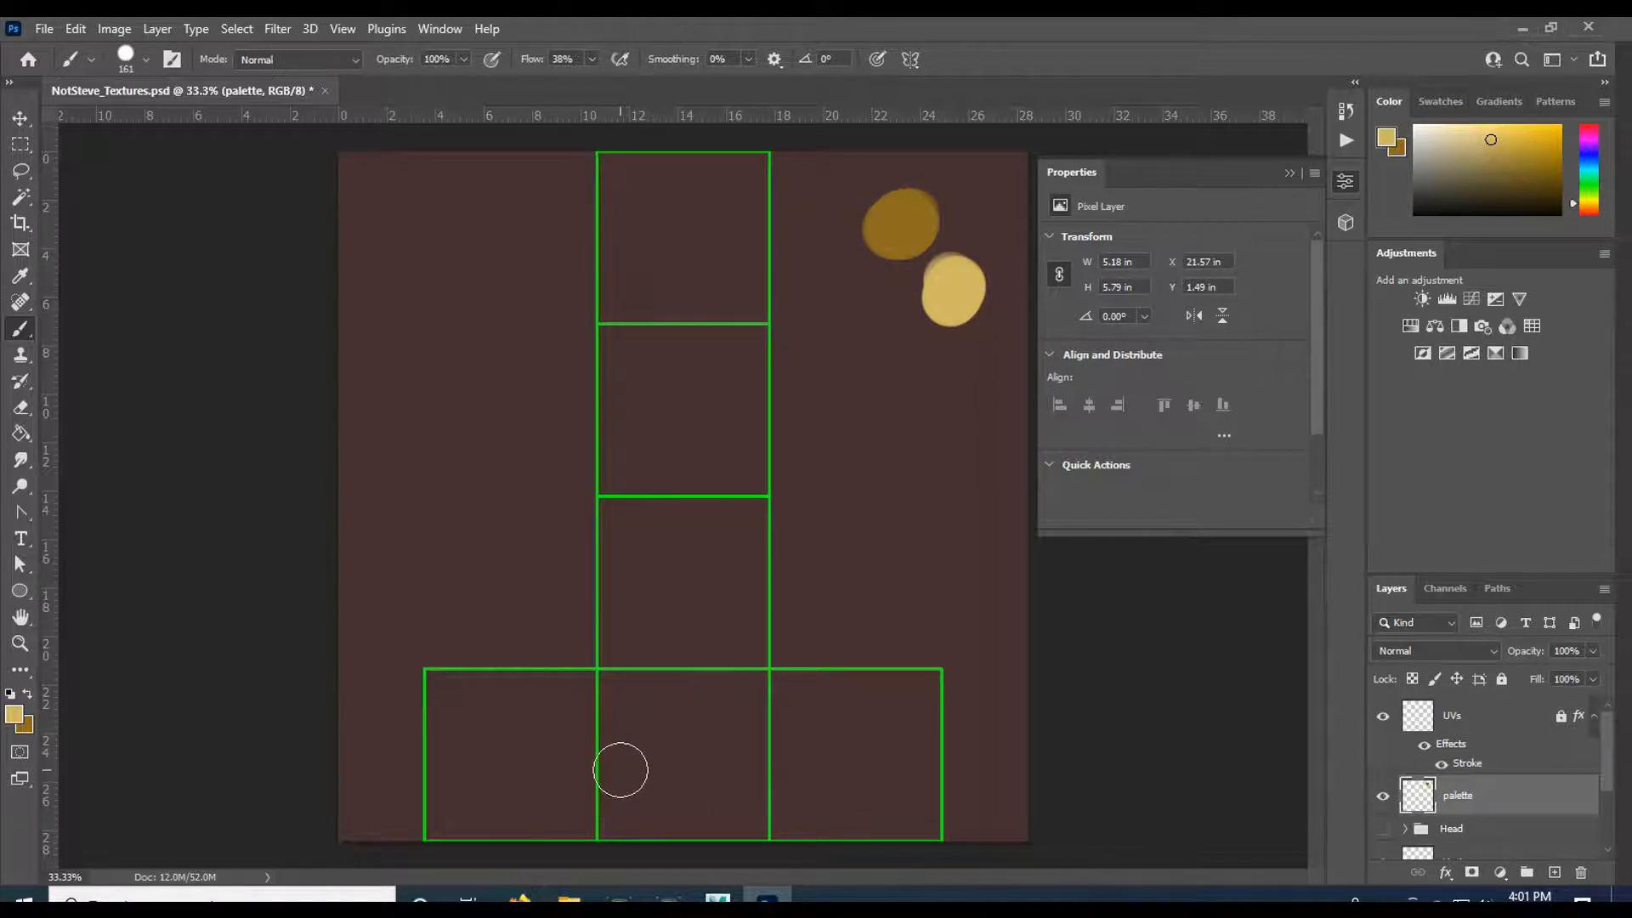
# - Set blue and orange as the two paint colors and brush the whole UV layout blue on the Body layer, slightly past its outlines
pyautogui.click(1591, 167)
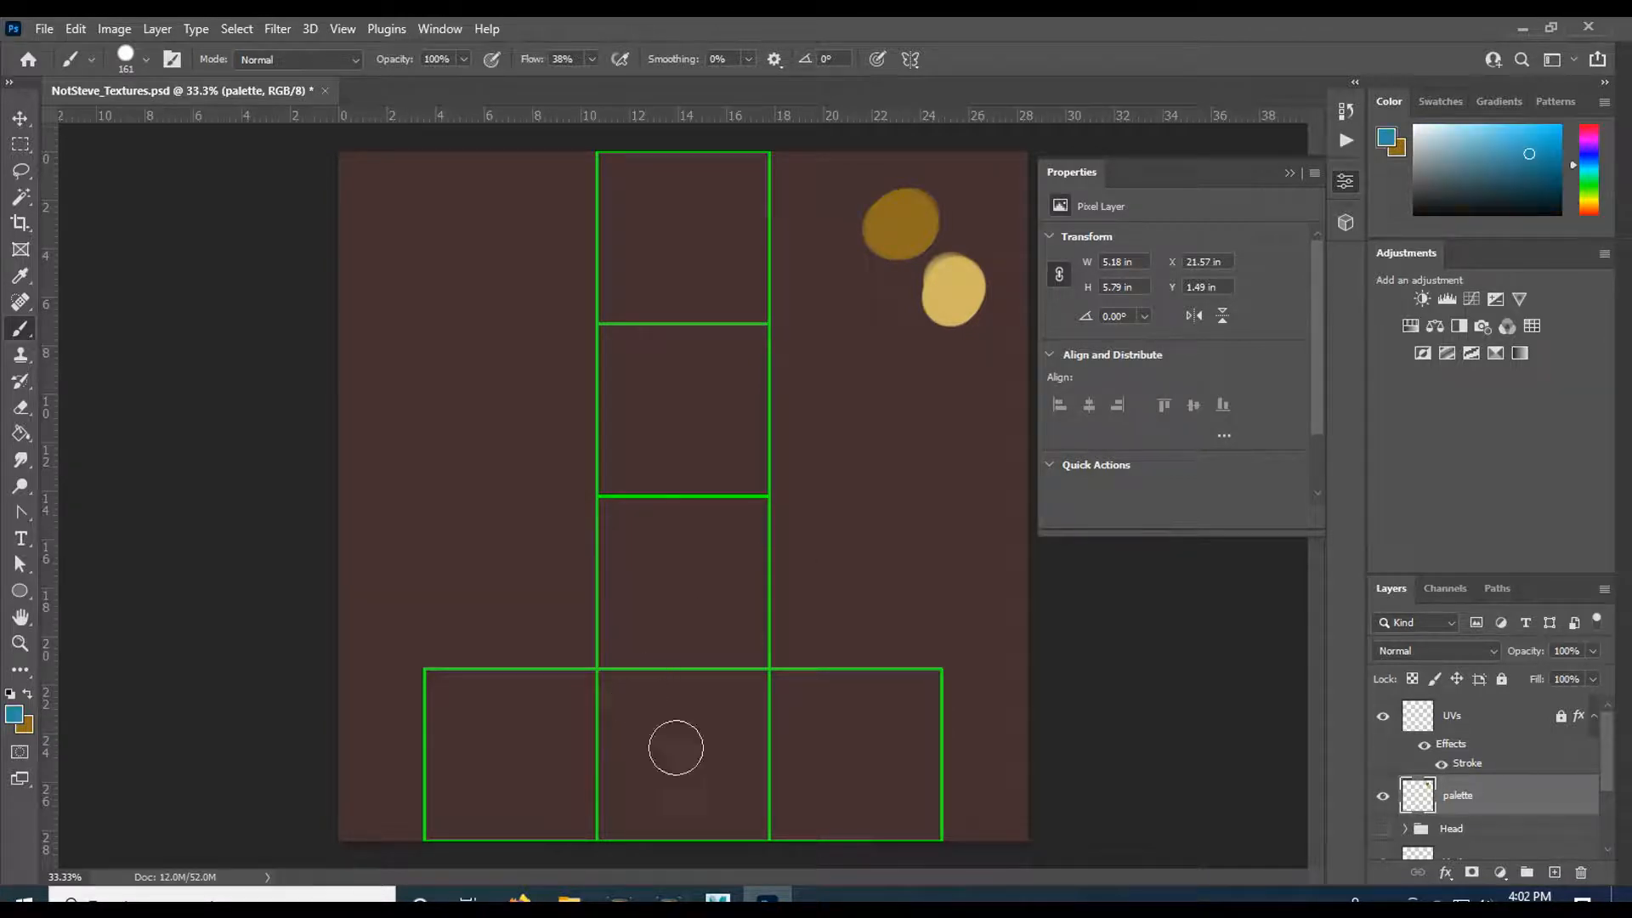
pyautogui.scroll(-2, 1459, 795)
pyautogui.scroll(2, 1461, 796)
pyautogui.scroll(-2, 1461, 796)
pyautogui.click(1490, 805)
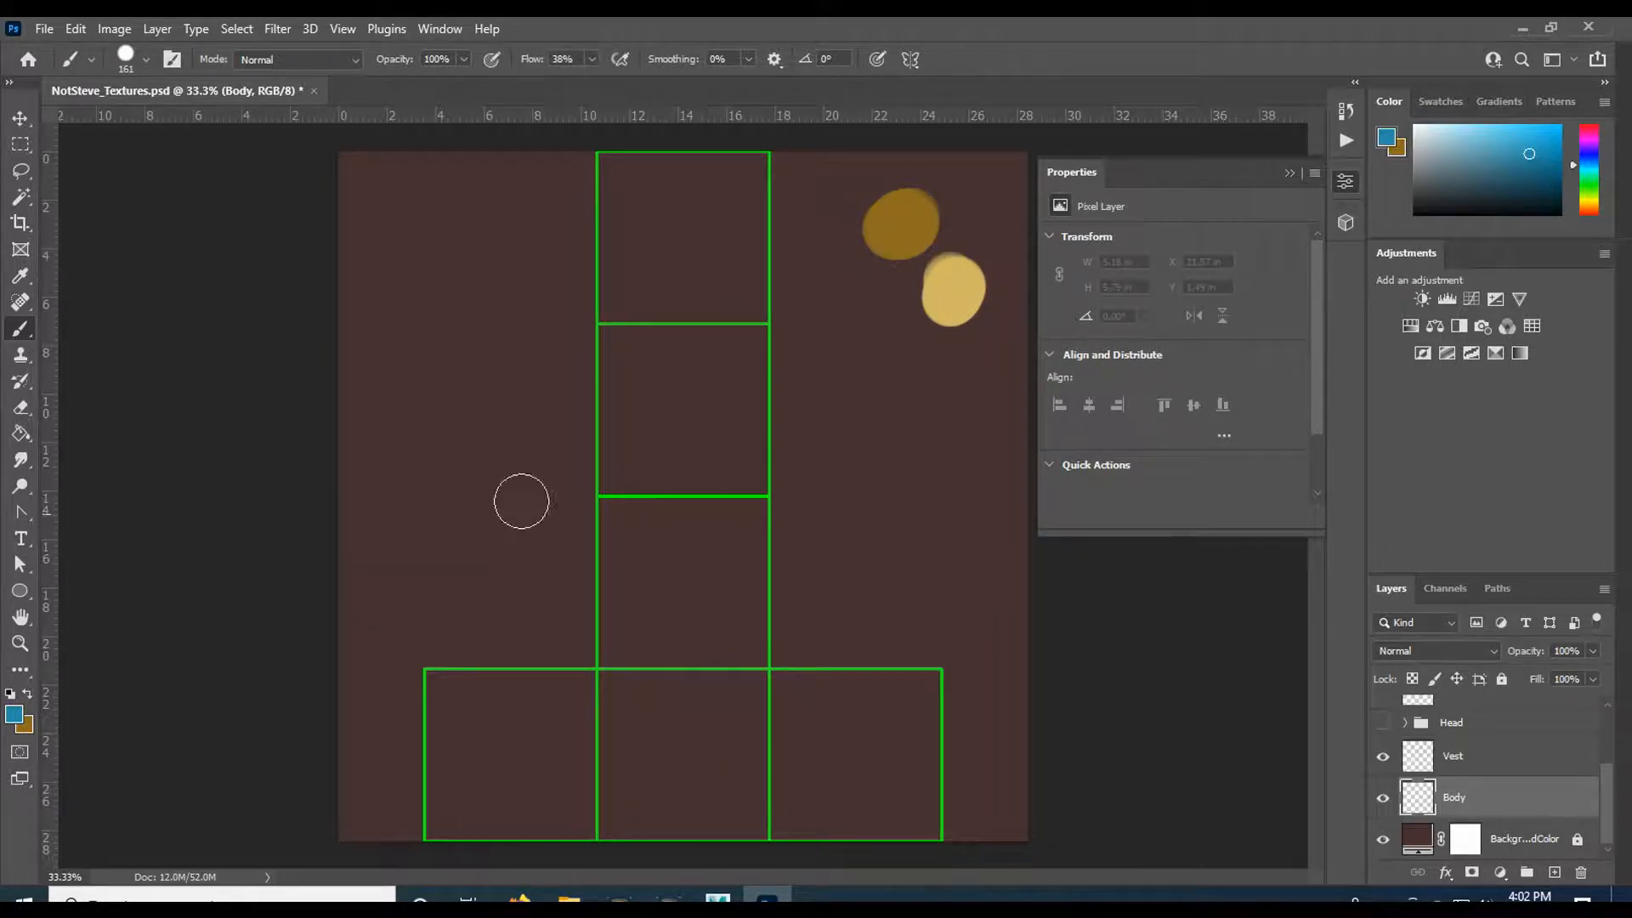
pyautogui.press('x')
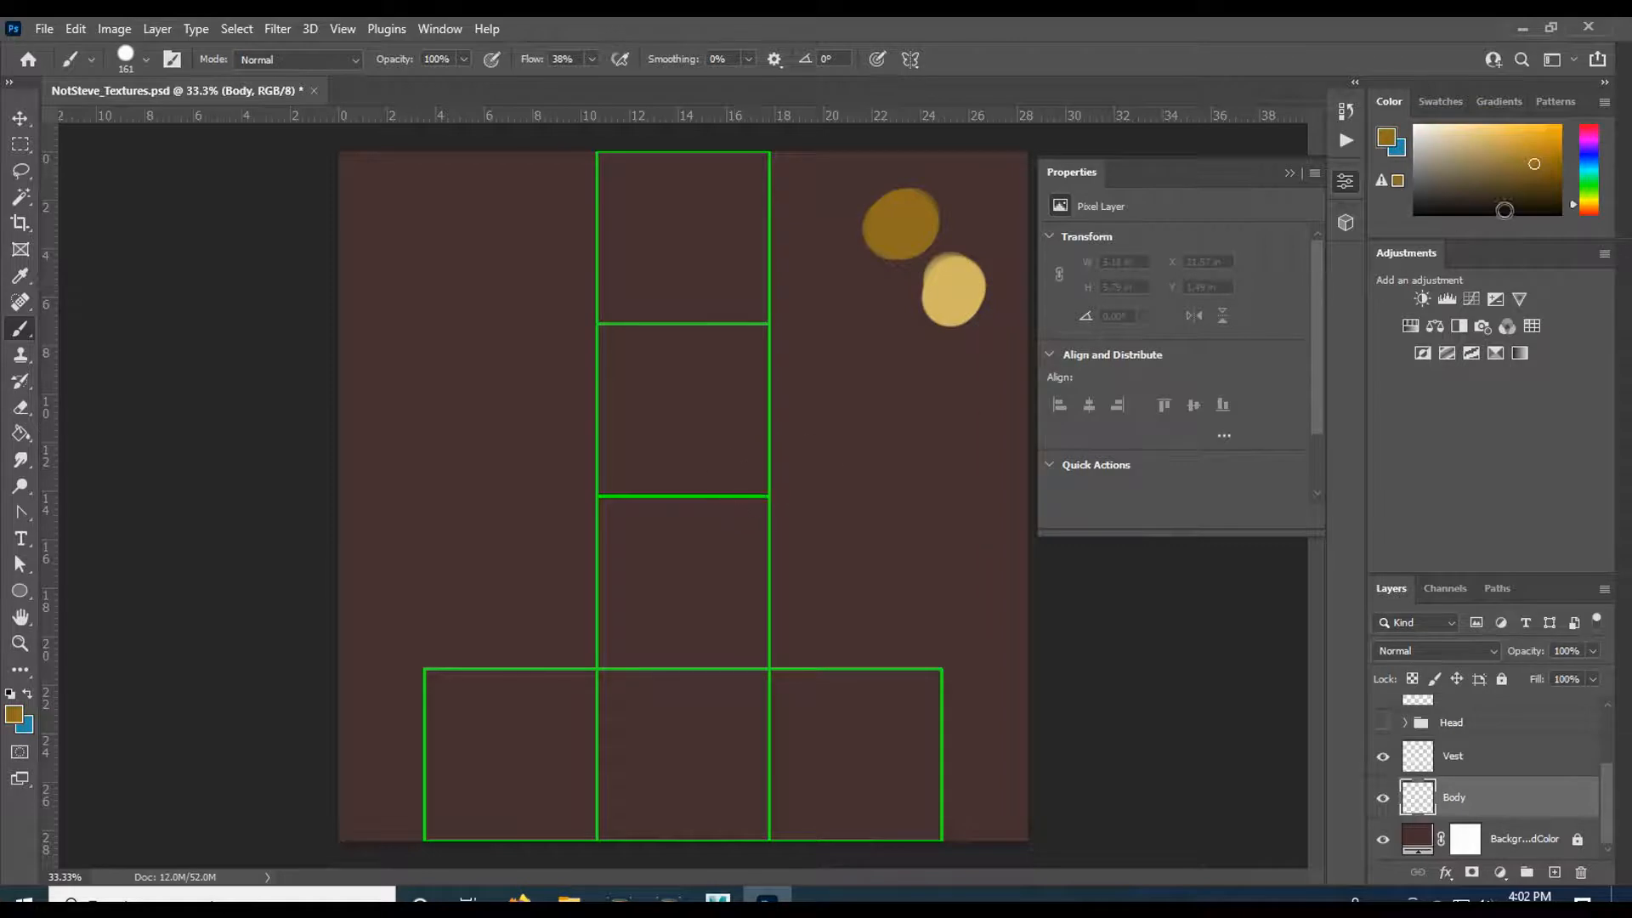
pyautogui.moveTo(1587, 213); pyautogui.dragTo(1547, 160)
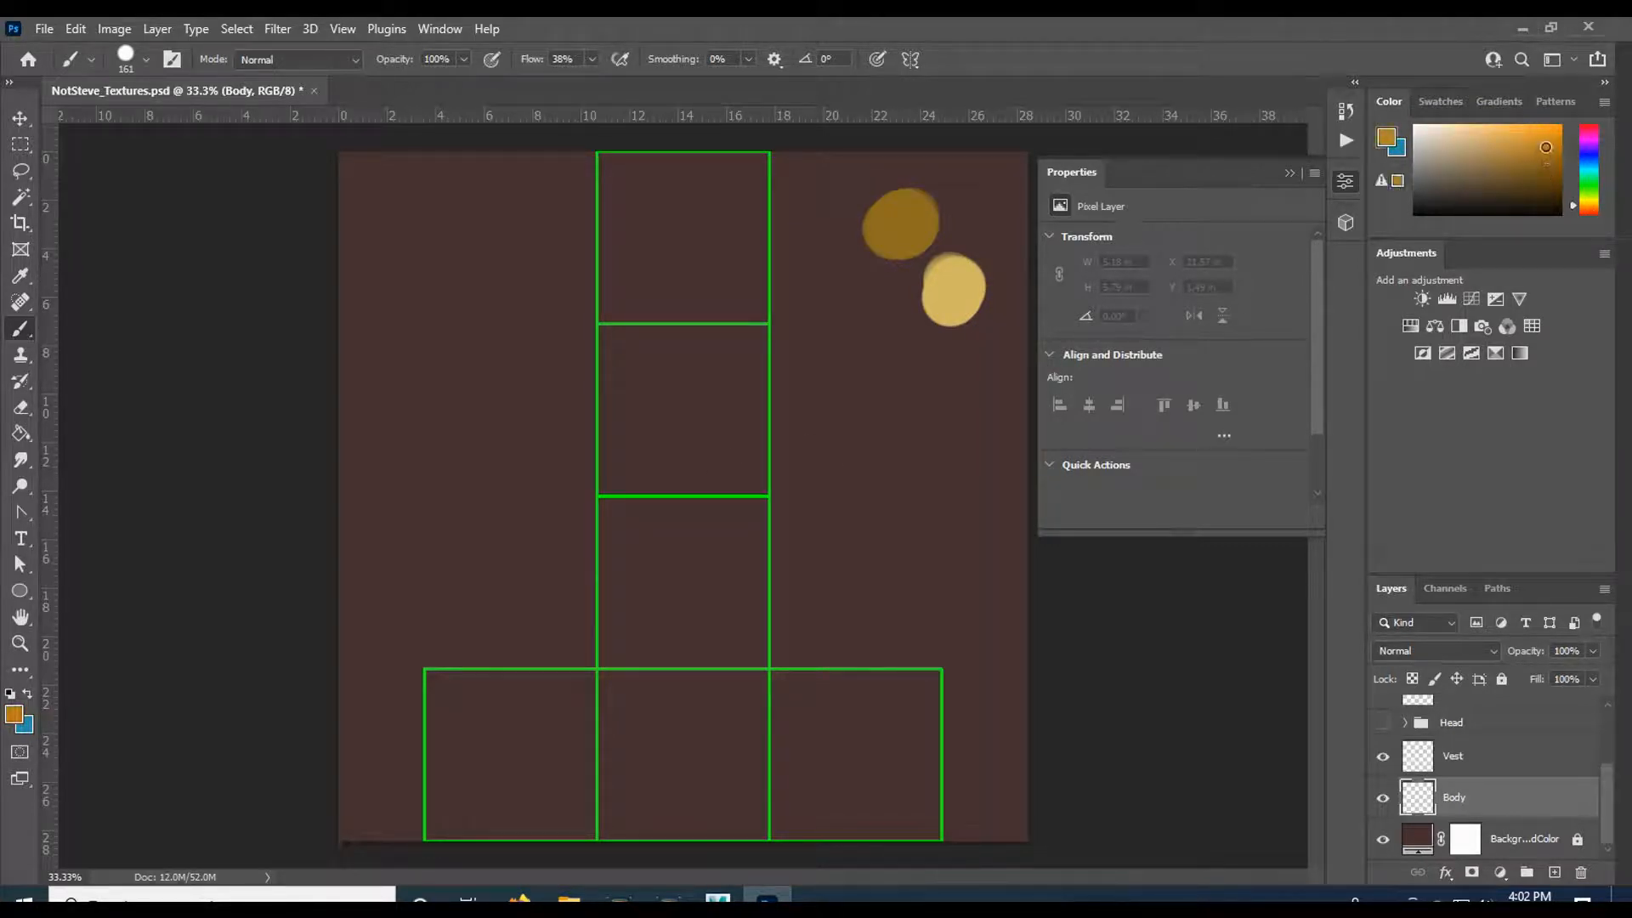
pyautogui.press('x')
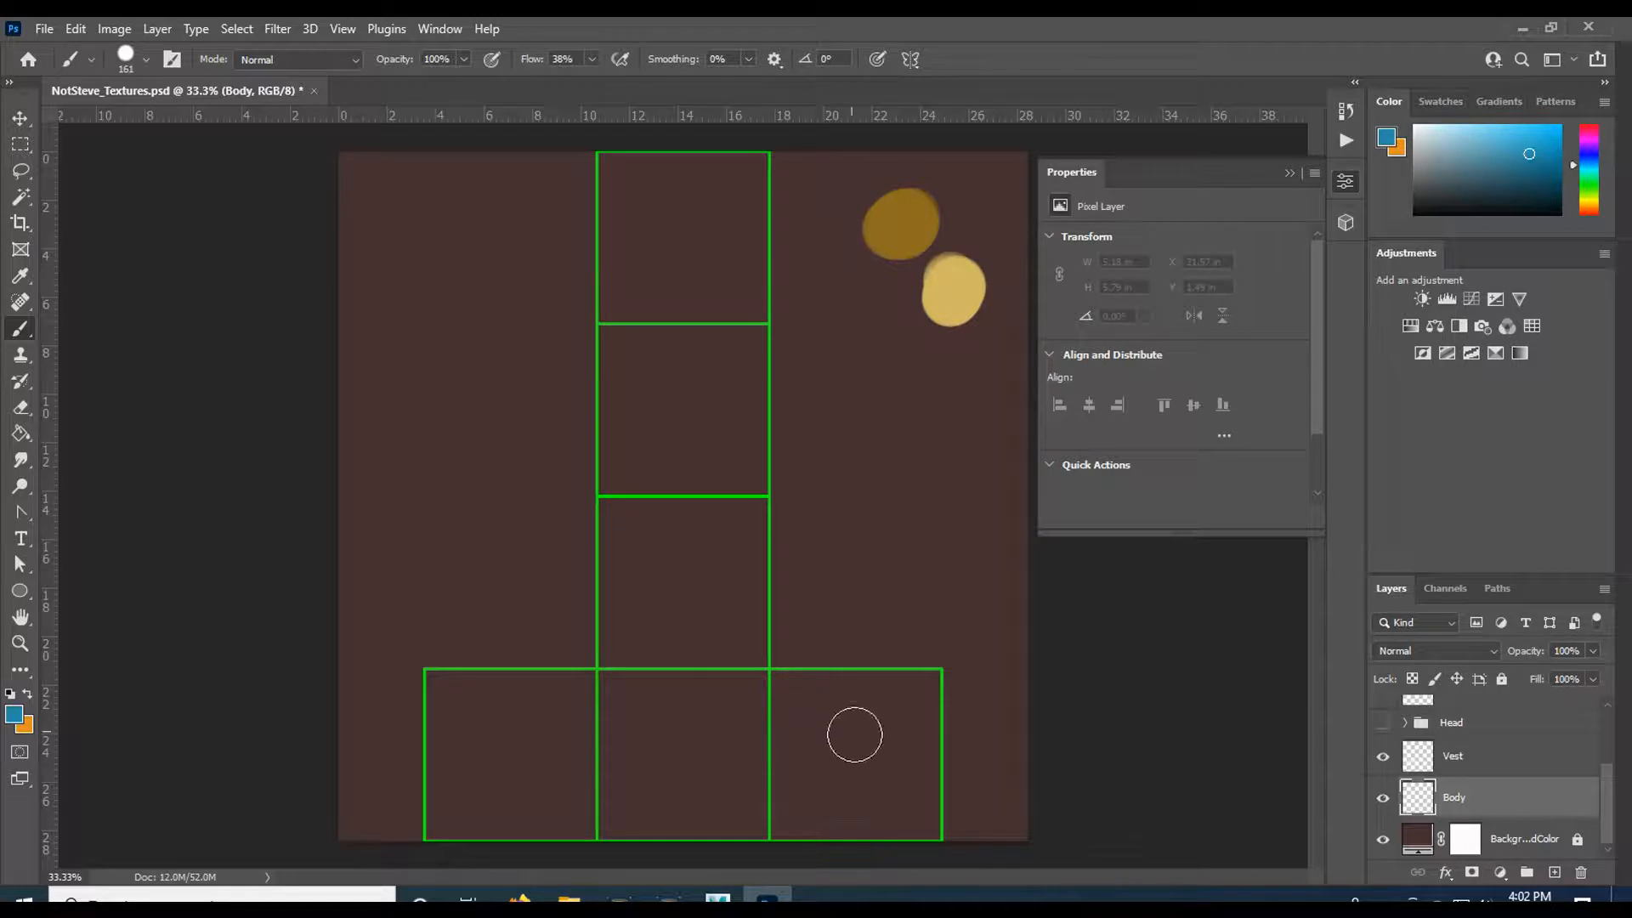
pyautogui.moveTo(940, 824)
pyautogui.mouseDown()
pyautogui.moveTo(490, 844)
pyautogui.moveTo(431, 708)
pyautogui.moveTo(724, 662)
pyautogui.moveTo(943, 791)
pyautogui.moveTo(791, 813)
pyautogui.moveTo(481, 804)
pyautogui.moveTo(594, 767)
pyautogui.moveTo(532, 744)
pyautogui.moveTo(793, 707)
pyautogui.moveTo(551, 708)
pyautogui.moveTo(612, 744)
pyautogui.mouseUp()
pyautogui.moveTo(613, 744)
pyautogui.mouseDown()
pyautogui.moveTo(601, 371)
pyautogui.moveTo(765, 166)
pyautogui.moveTo(769, 646)
pyautogui.moveTo(646, 596)
pyautogui.moveTo(759, 288)
pyautogui.moveTo(620, 374)
pyautogui.moveTo(663, 493)
pyautogui.moveTo(689, 340)
pyautogui.moveTo(650, 211)
pyautogui.moveTo(595, 319)
pyautogui.moveTo(578, 302)
pyautogui.moveTo(569, 629)
pyautogui.mouseUp()
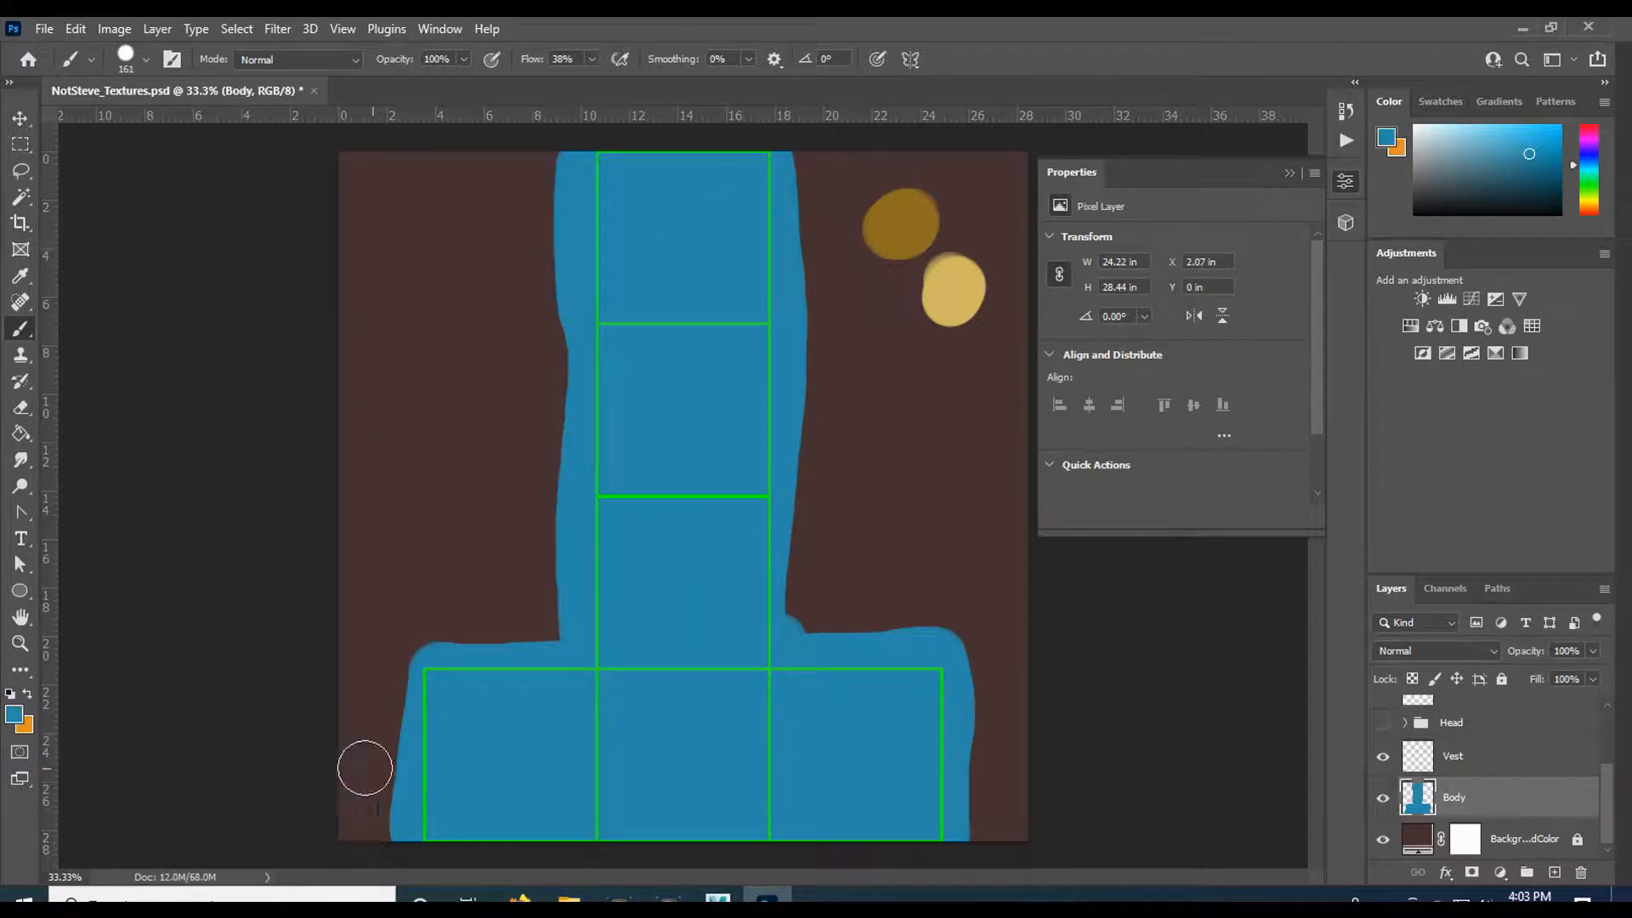
# - On the Vest layer, paint an orange border around the lower-left UV square and along the sides and top of the square above the center one
pyautogui.click(31, 694)
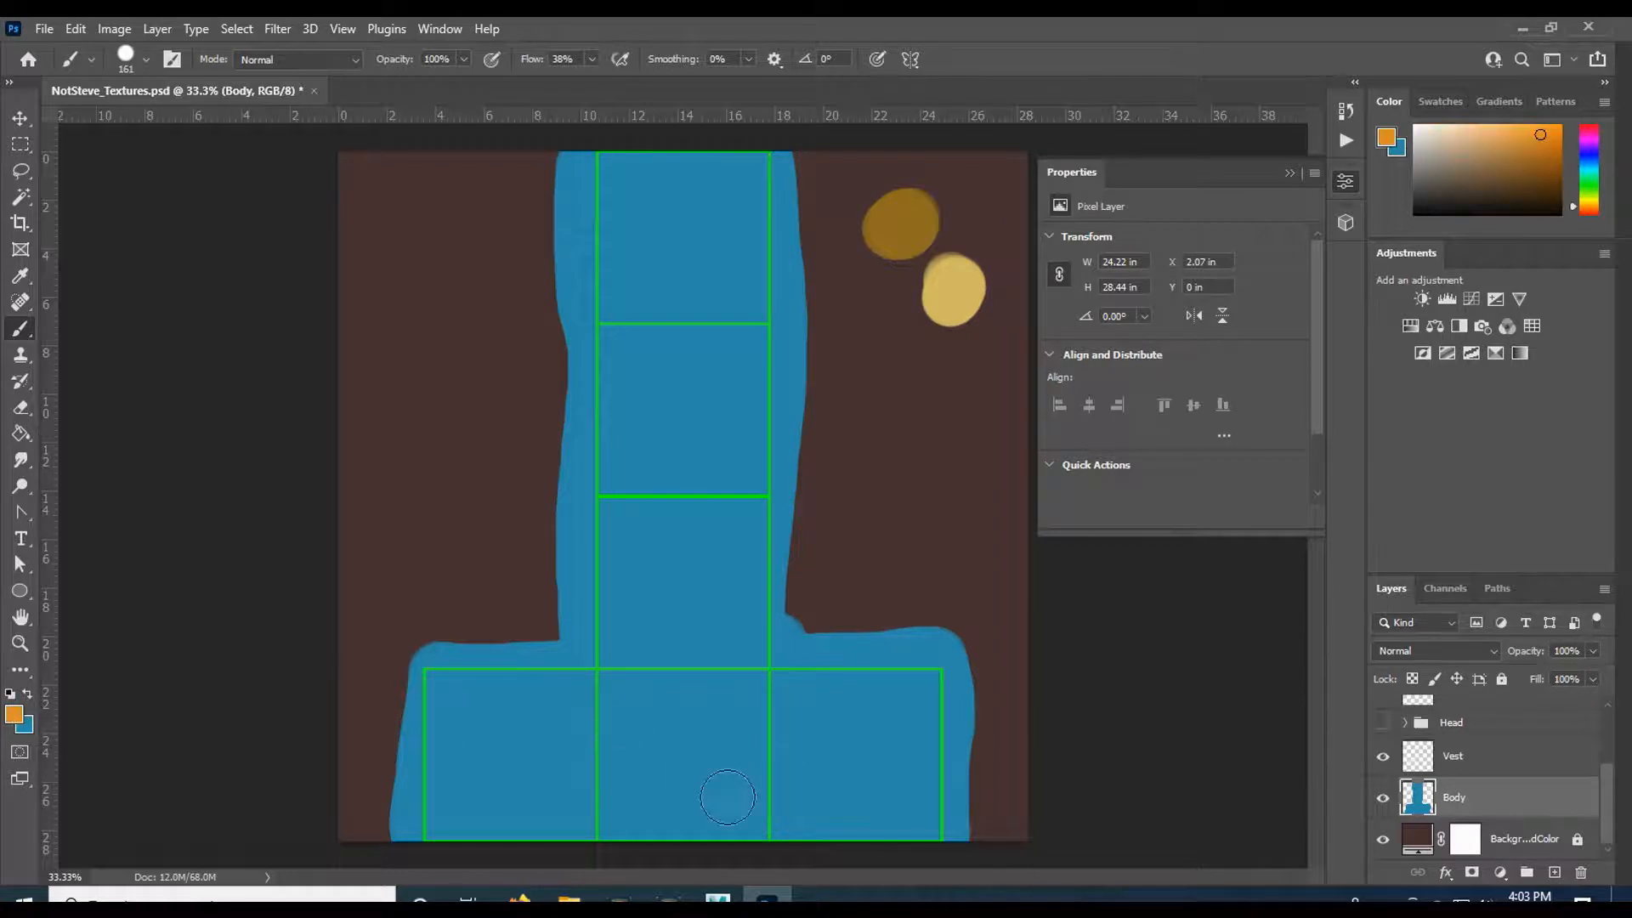
pyautogui.click(1464, 763)
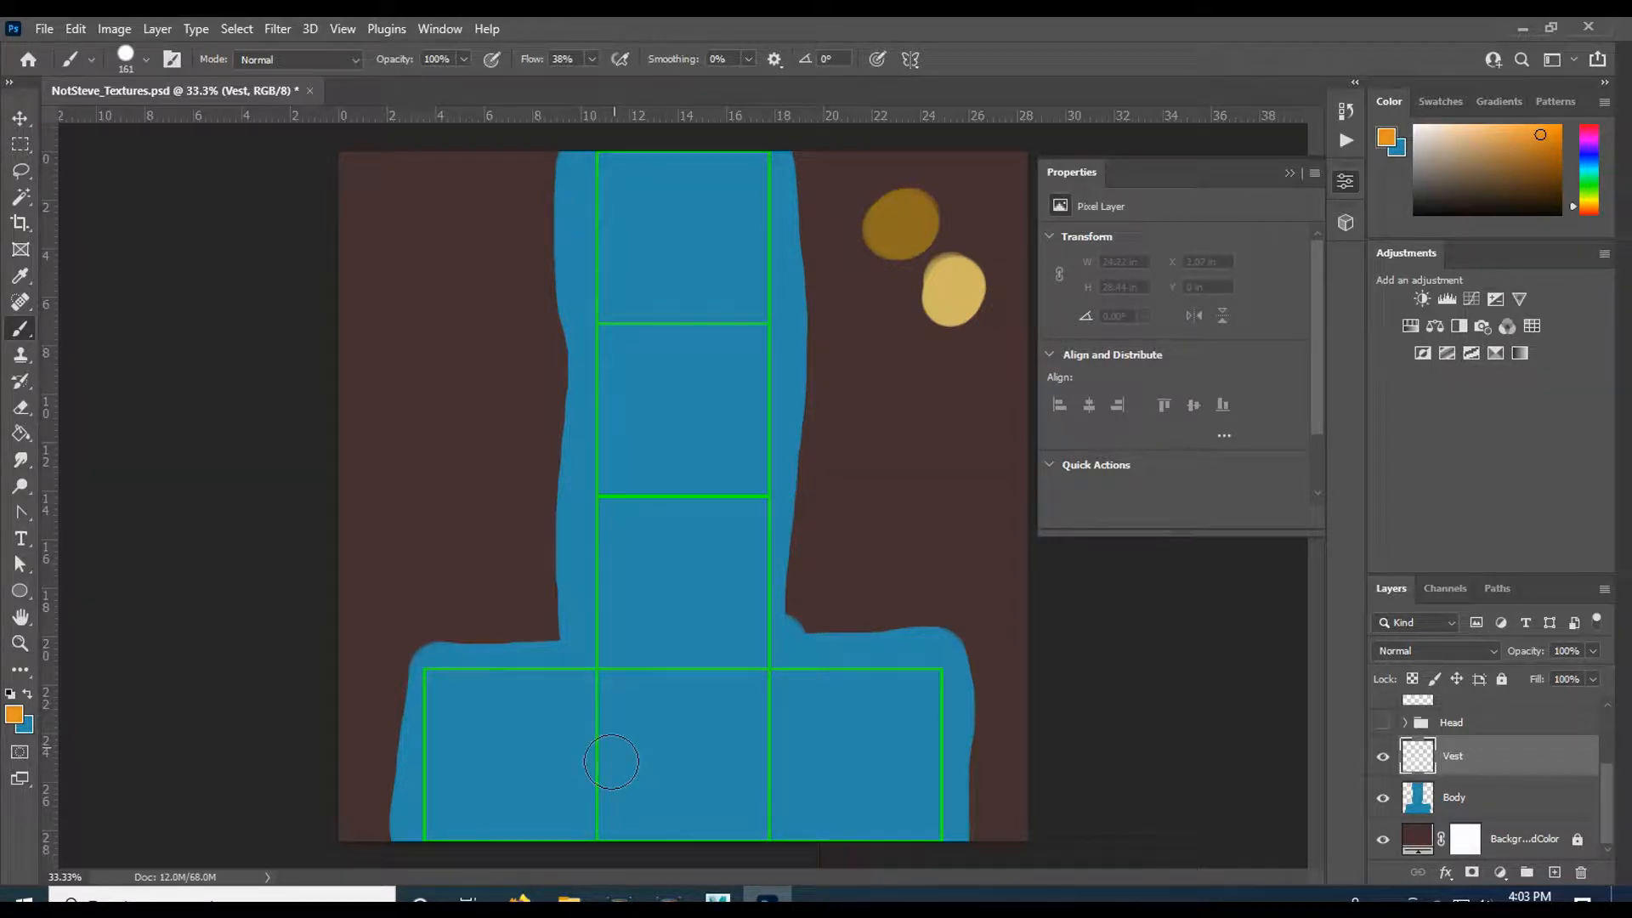
pyautogui.moveTo(606, 827)
pyautogui.mouseDown()
pyautogui.moveTo(601, 678)
pyautogui.moveTo(603, 831)
pyautogui.moveTo(603, 679)
pyautogui.moveTo(596, 825)
pyautogui.moveTo(602, 712)
pyautogui.mouseUp()
pyautogui.moveTo(760, 832)
pyautogui.mouseDown()
pyautogui.moveTo(767, 675)
pyautogui.moveTo(770, 830)
pyautogui.moveTo(785, 685)
pyautogui.moveTo(766, 819)
pyautogui.mouseUp()
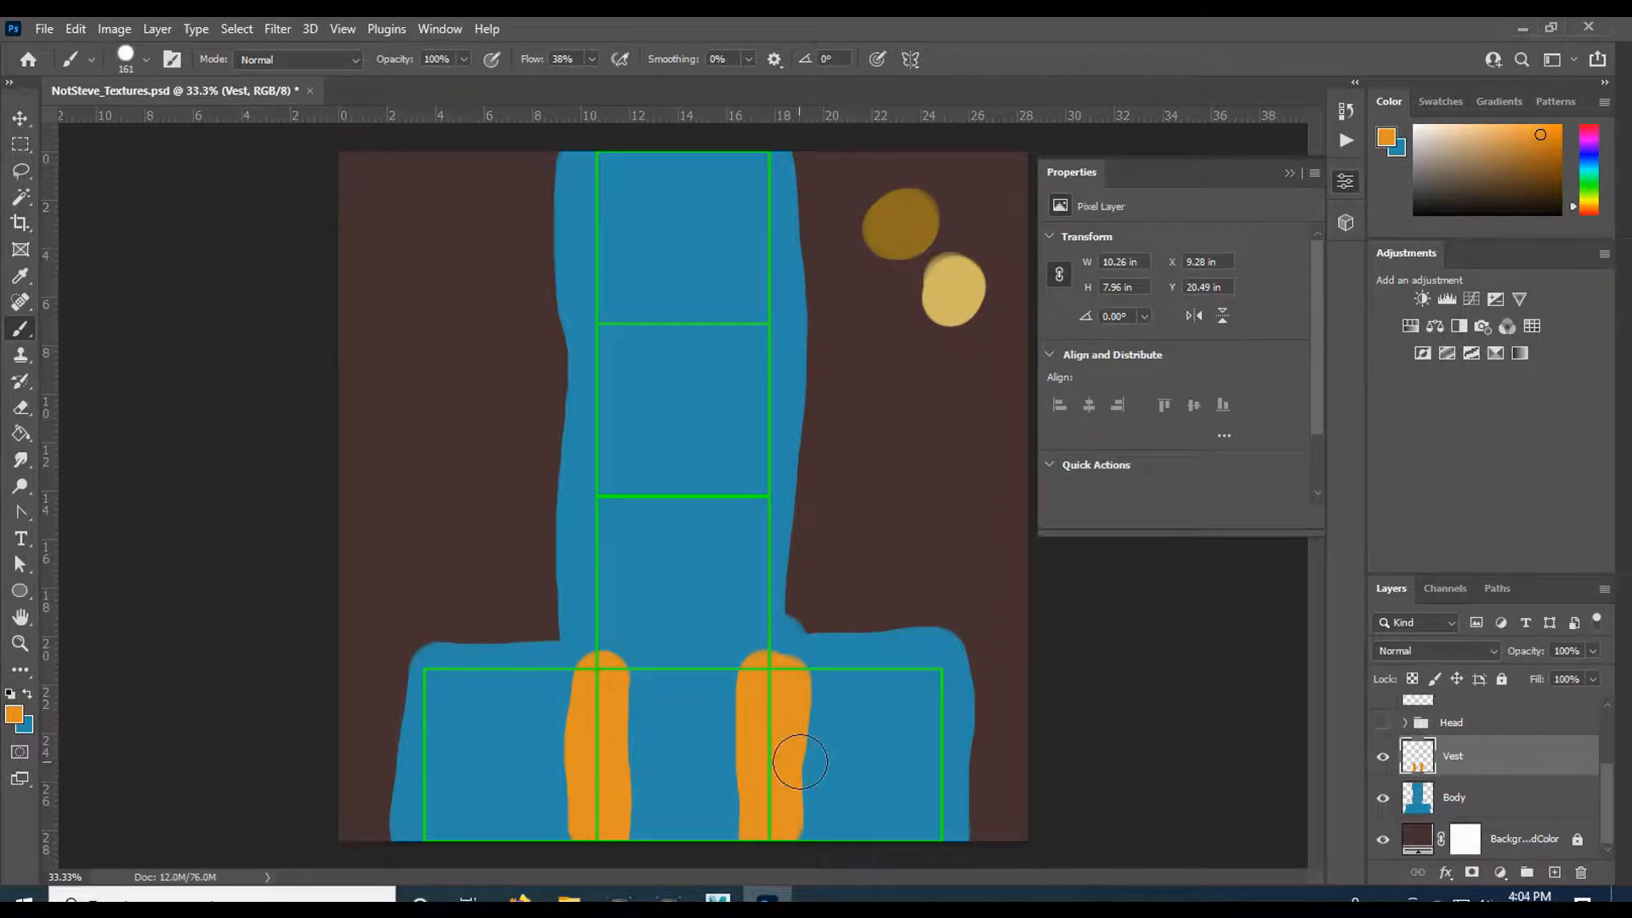
pyautogui.hotkey('ctrl', 'z')
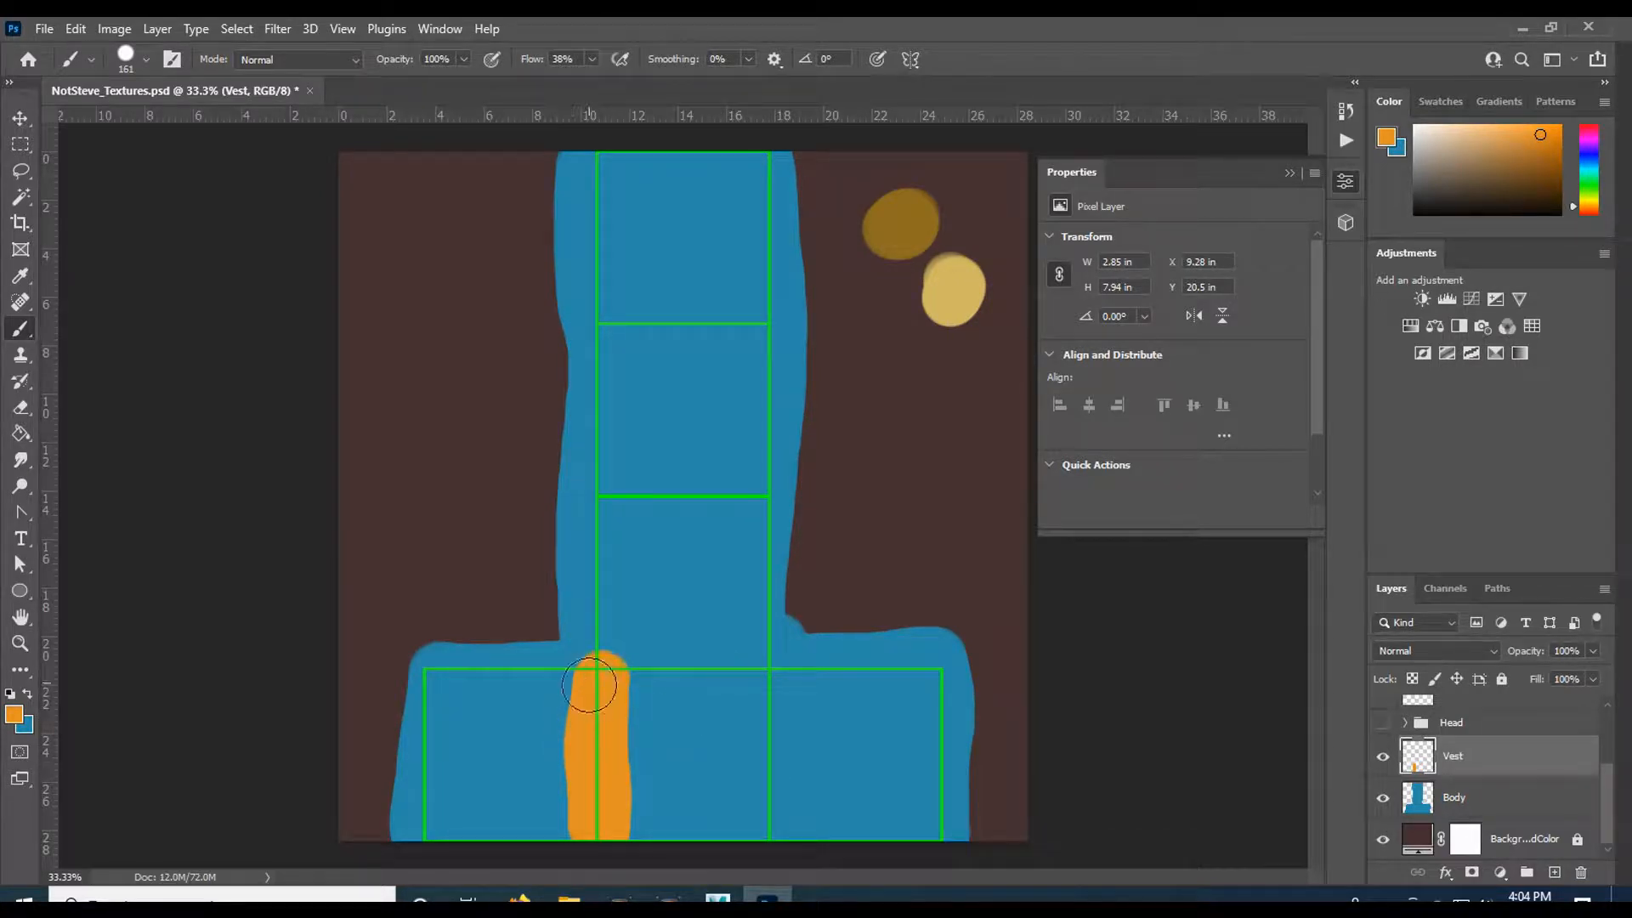
pyautogui.moveTo(594, 675)
pyautogui.mouseDown()
pyautogui.moveTo(435, 679)
pyautogui.moveTo(428, 832)
pyautogui.moveTo(578, 832)
pyautogui.moveTo(443, 818)
pyautogui.moveTo(574, 801)
pyautogui.moveTo(597, 678)
pyautogui.moveTo(449, 676)
pyautogui.moveTo(431, 691)
pyautogui.moveTo(445, 804)
pyautogui.moveTo(449, 686)
pyautogui.mouseUp()
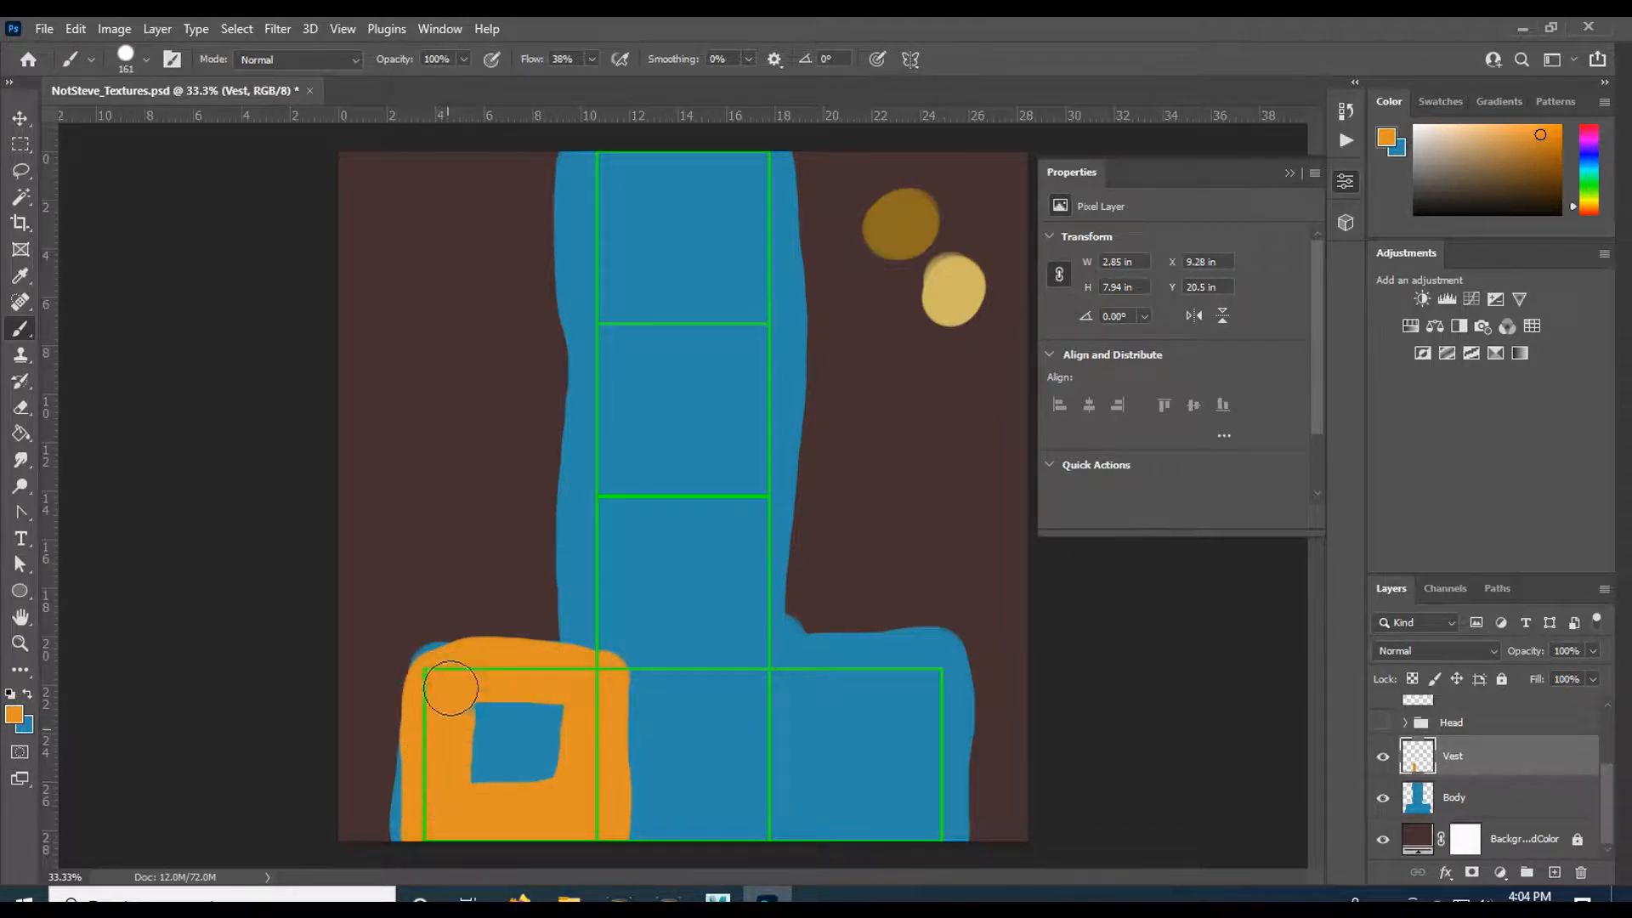
pyautogui.moveTo(605, 648)
pyautogui.mouseDown()
pyautogui.moveTo(609, 518)
pyautogui.moveTo(596, 669)
pyautogui.moveTo(596, 545)
pyautogui.moveTo(614, 514)
pyautogui.moveTo(769, 516)
pyautogui.moveTo(772, 684)
pyautogui.mouseUp()
# - Switch to Maya, examine the body's sides, shoulders and underside against the UV layout, and return to Photoshop
pyautogui.moveTo(718, 897)
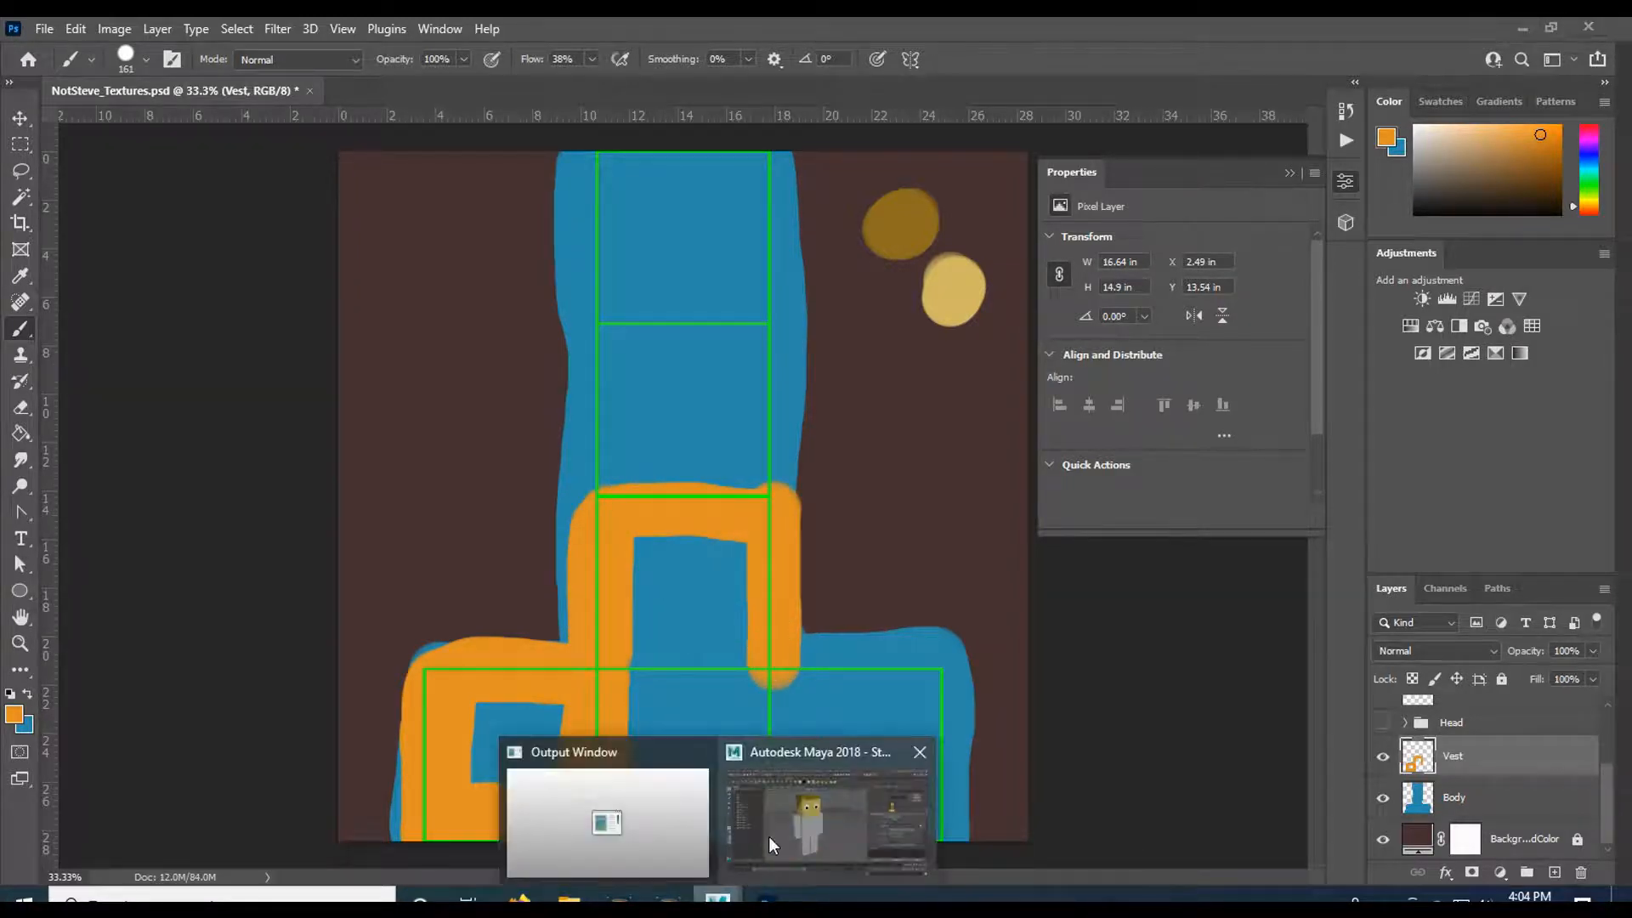
pyautogui.click(768, 837)
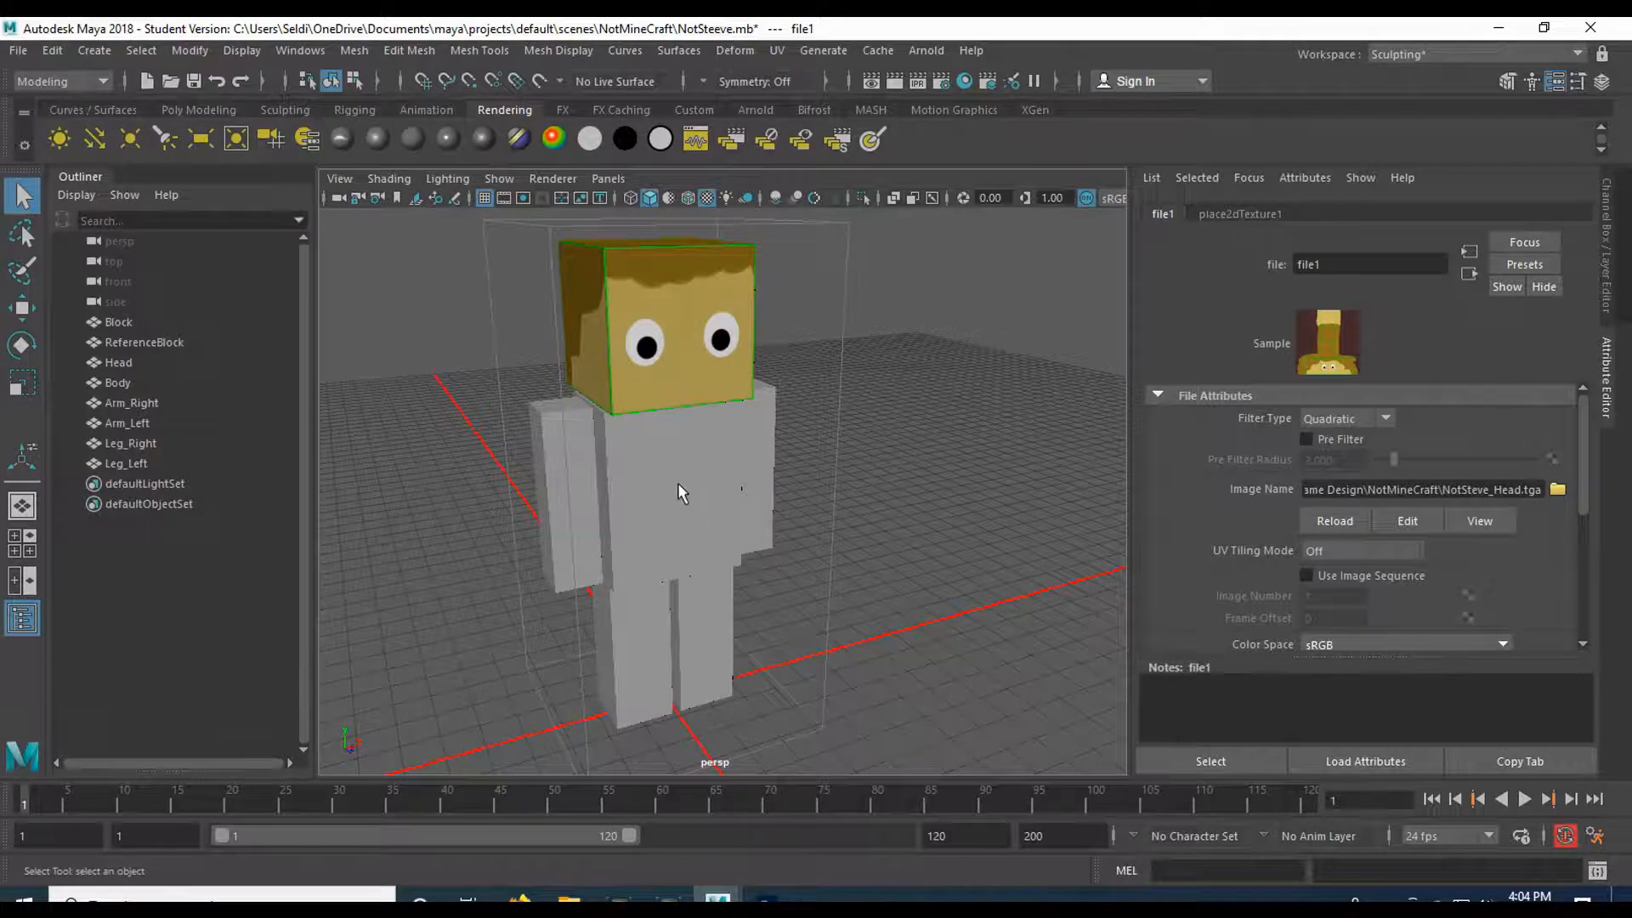
pyautogui.scroll(5, 678, 491)
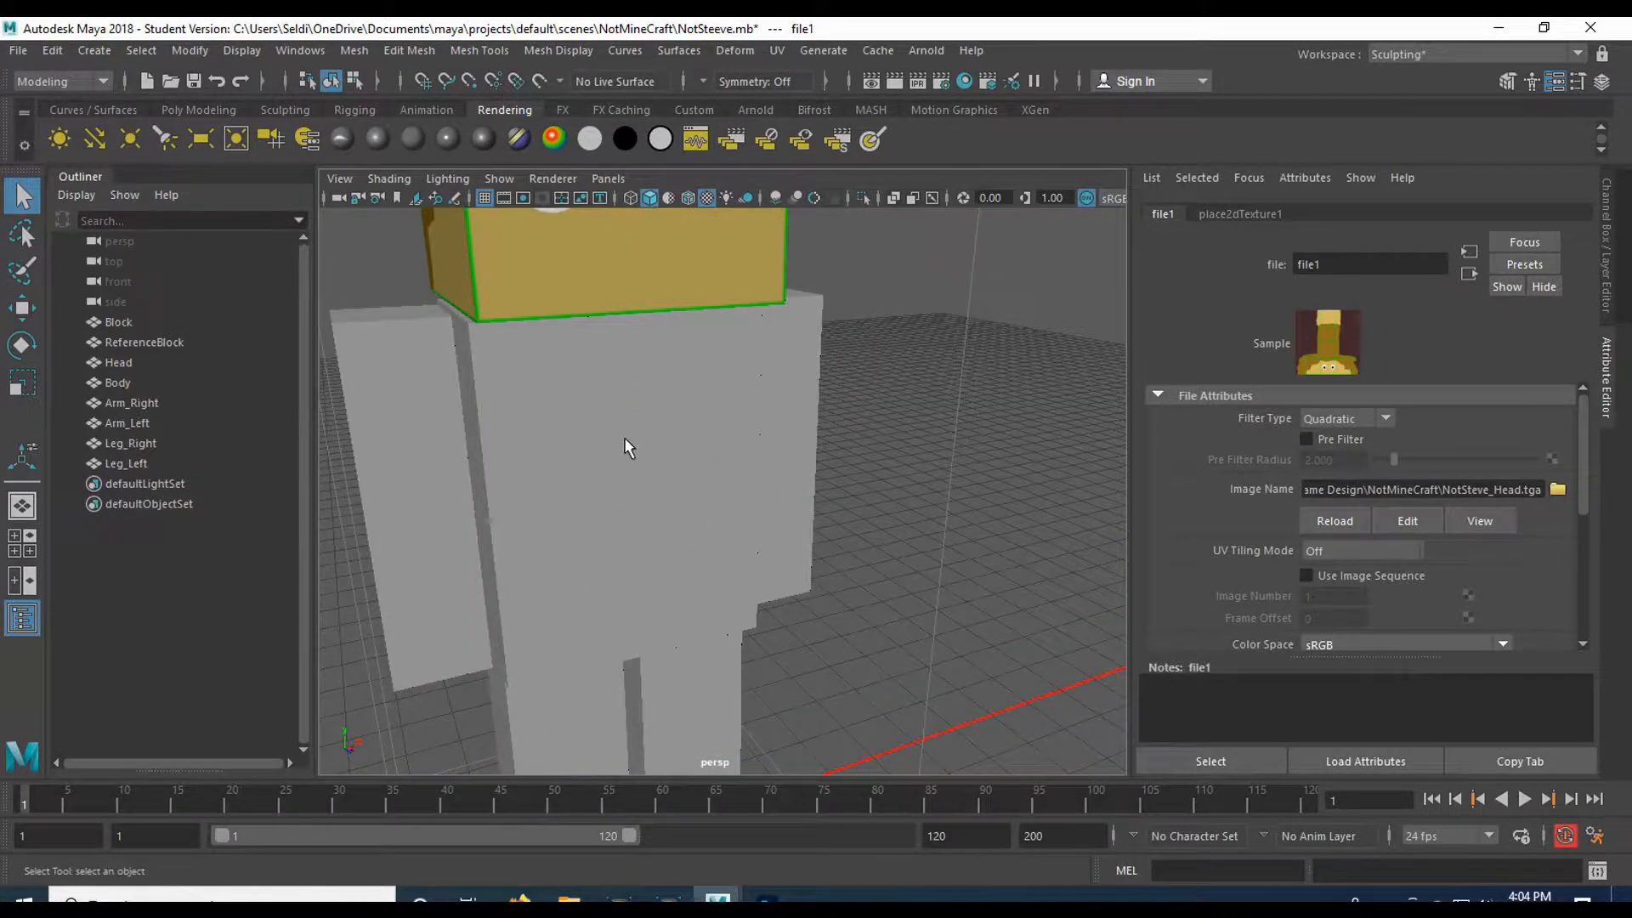
pyautogui.moveTo(625, 439); pyautogui.dragTo(713, 422)
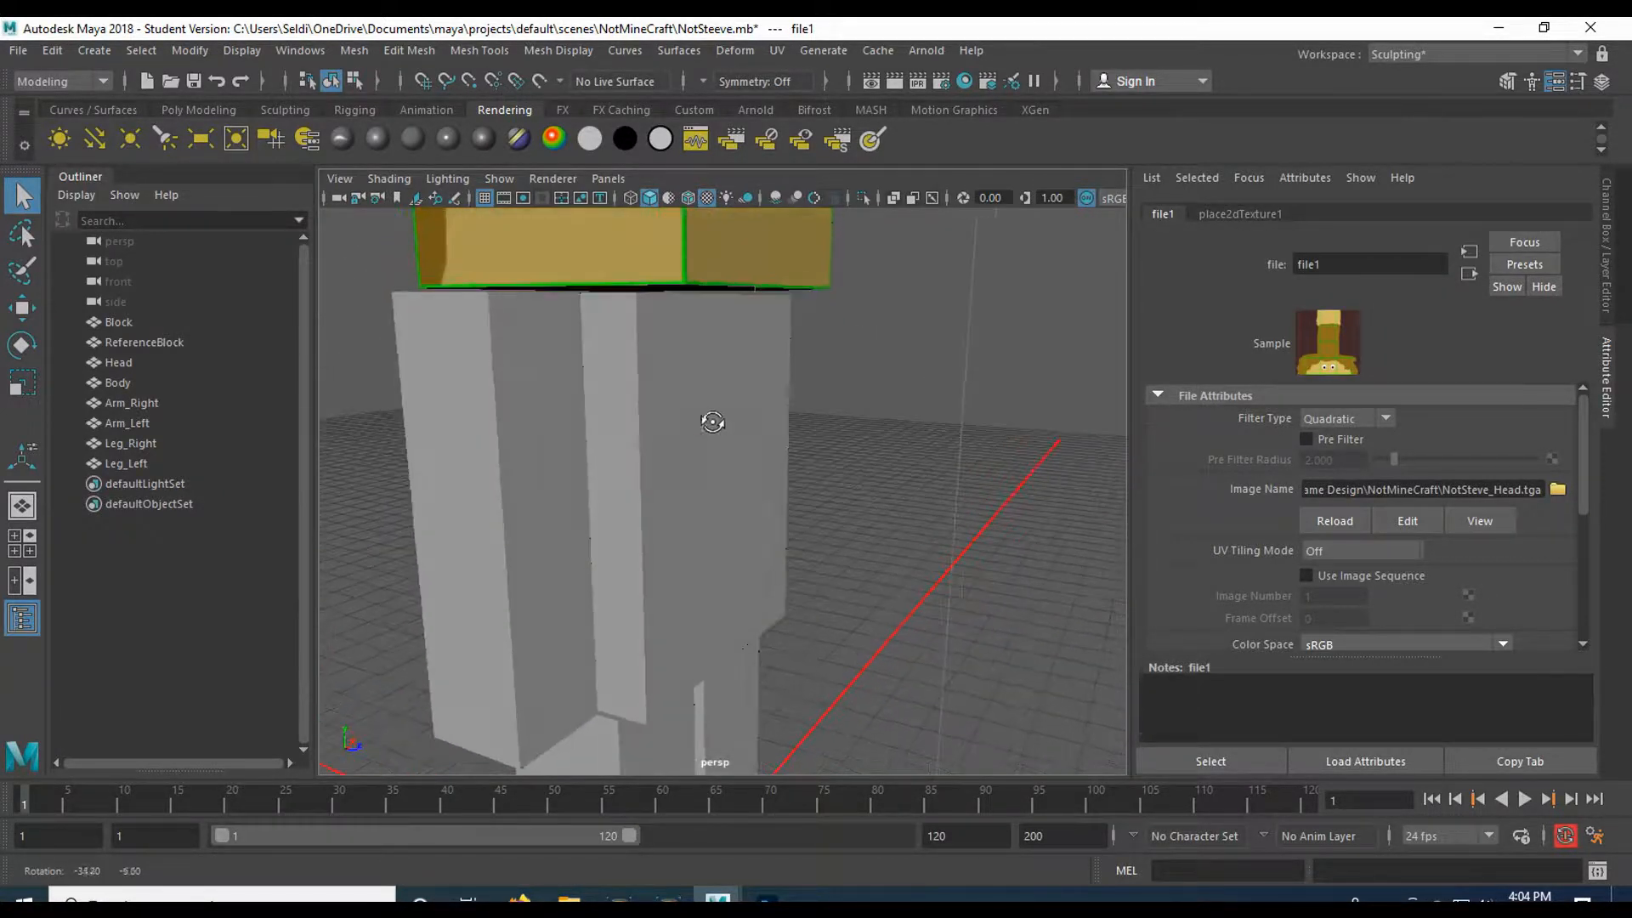
pyautogui.moveTo(618, 293); pyautogui.dragTo(673, 323)
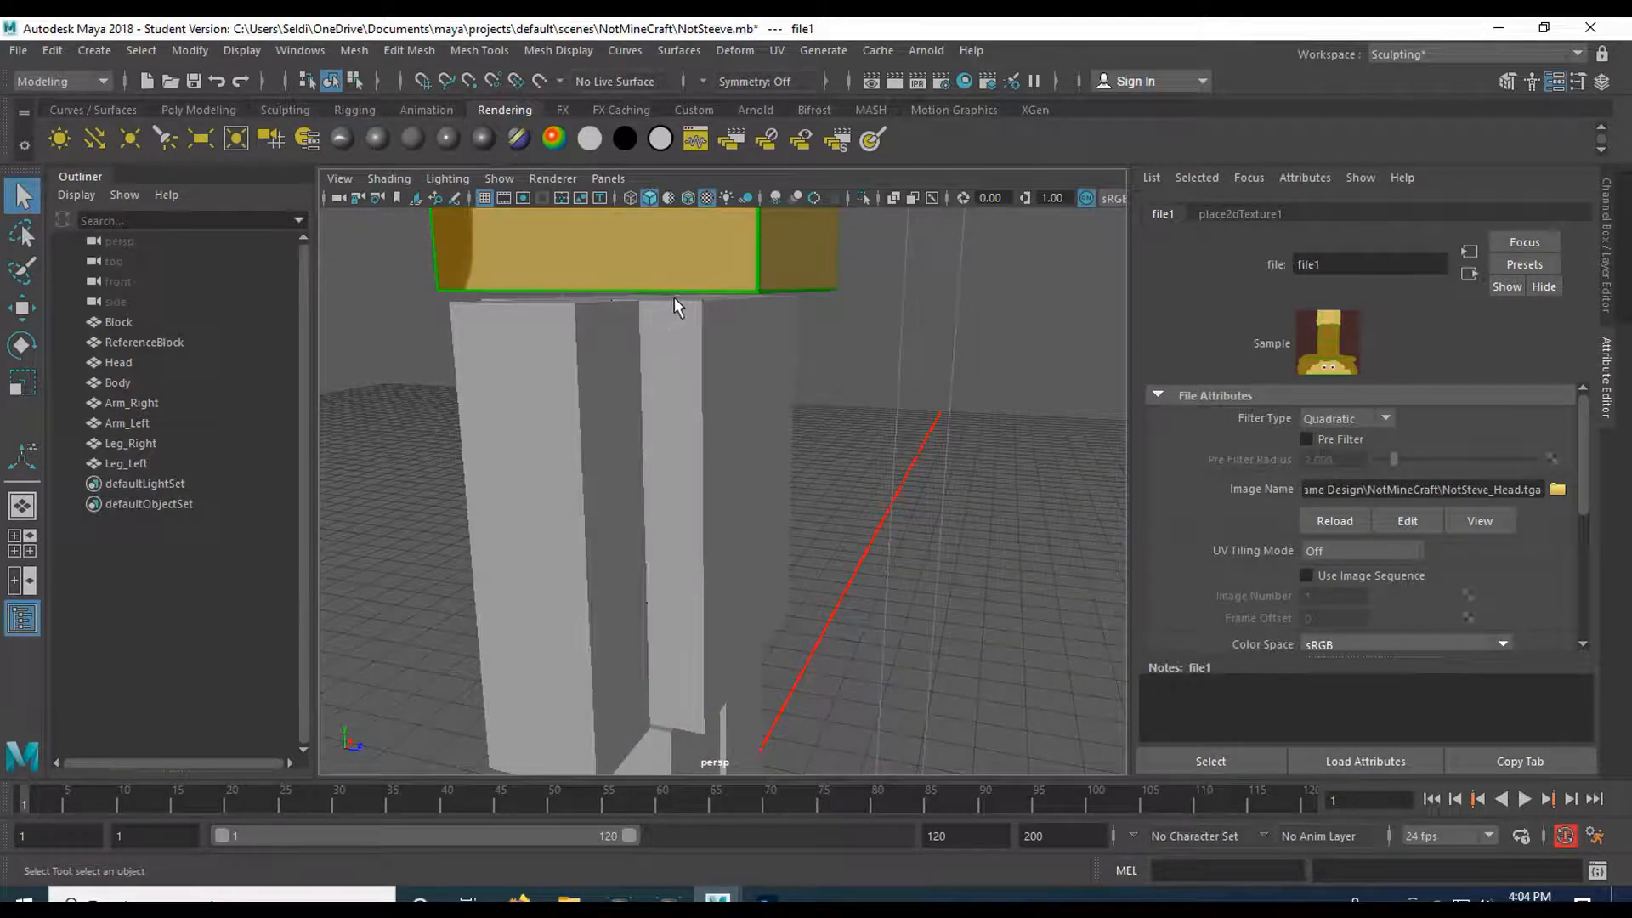
pyautogui.moveTo(685, 297); pyautogui.dragTo(831, 299)
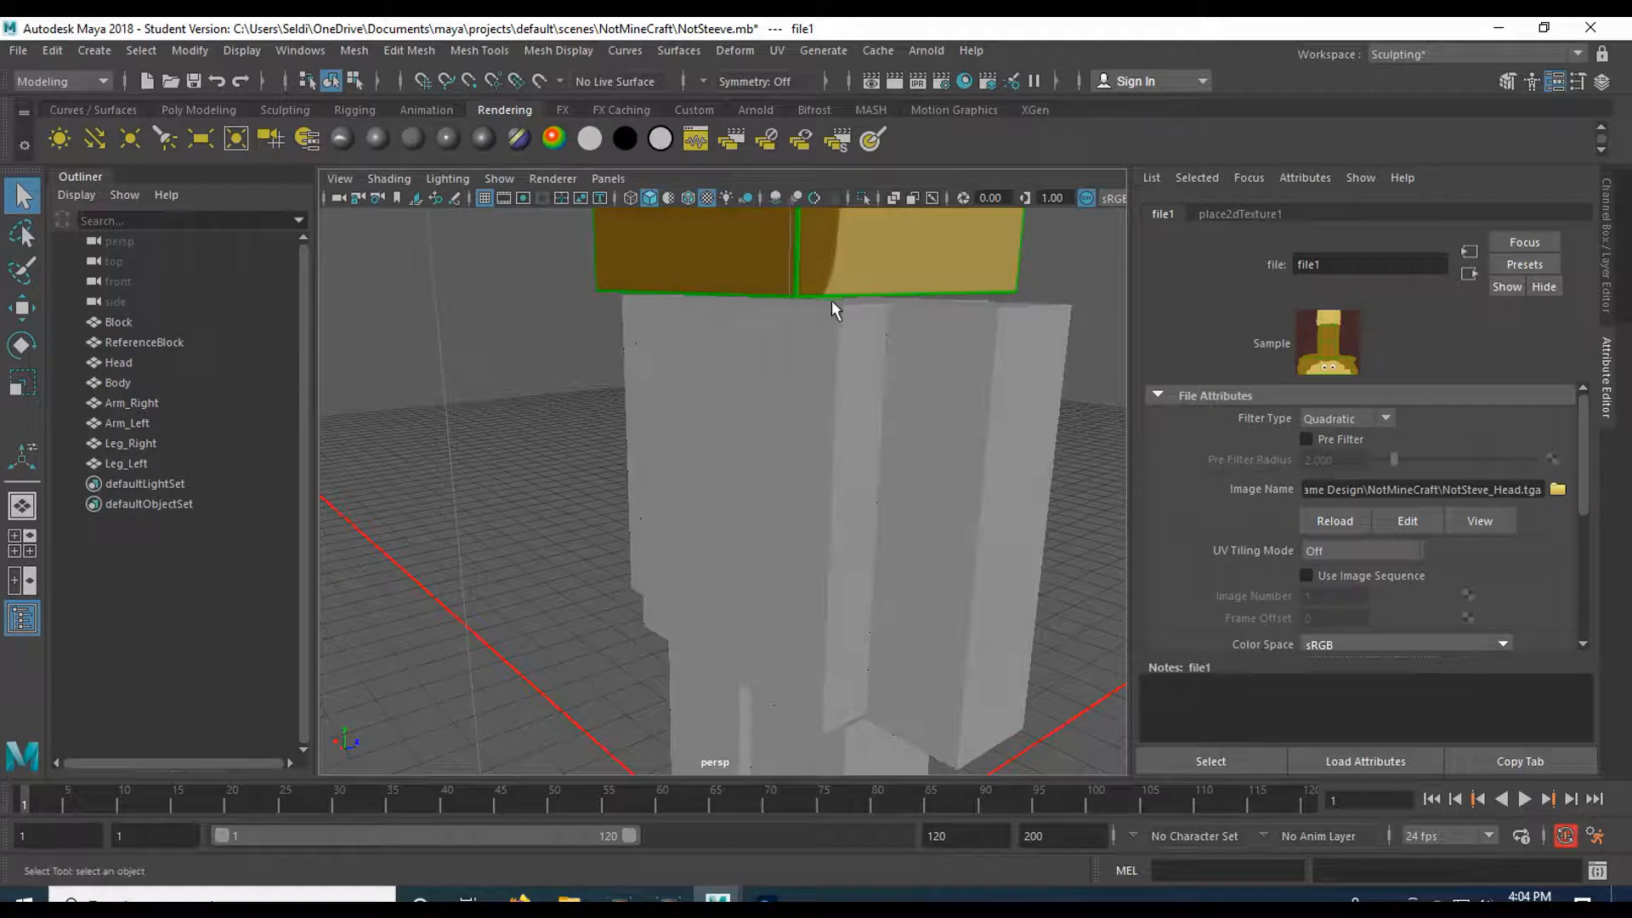
pyautogui.moveTo(747, 417); pyautogui.dragTo(721, 383)
pyautogui.moveTo(675, 474); pyautogui.dragTo(576, 598)
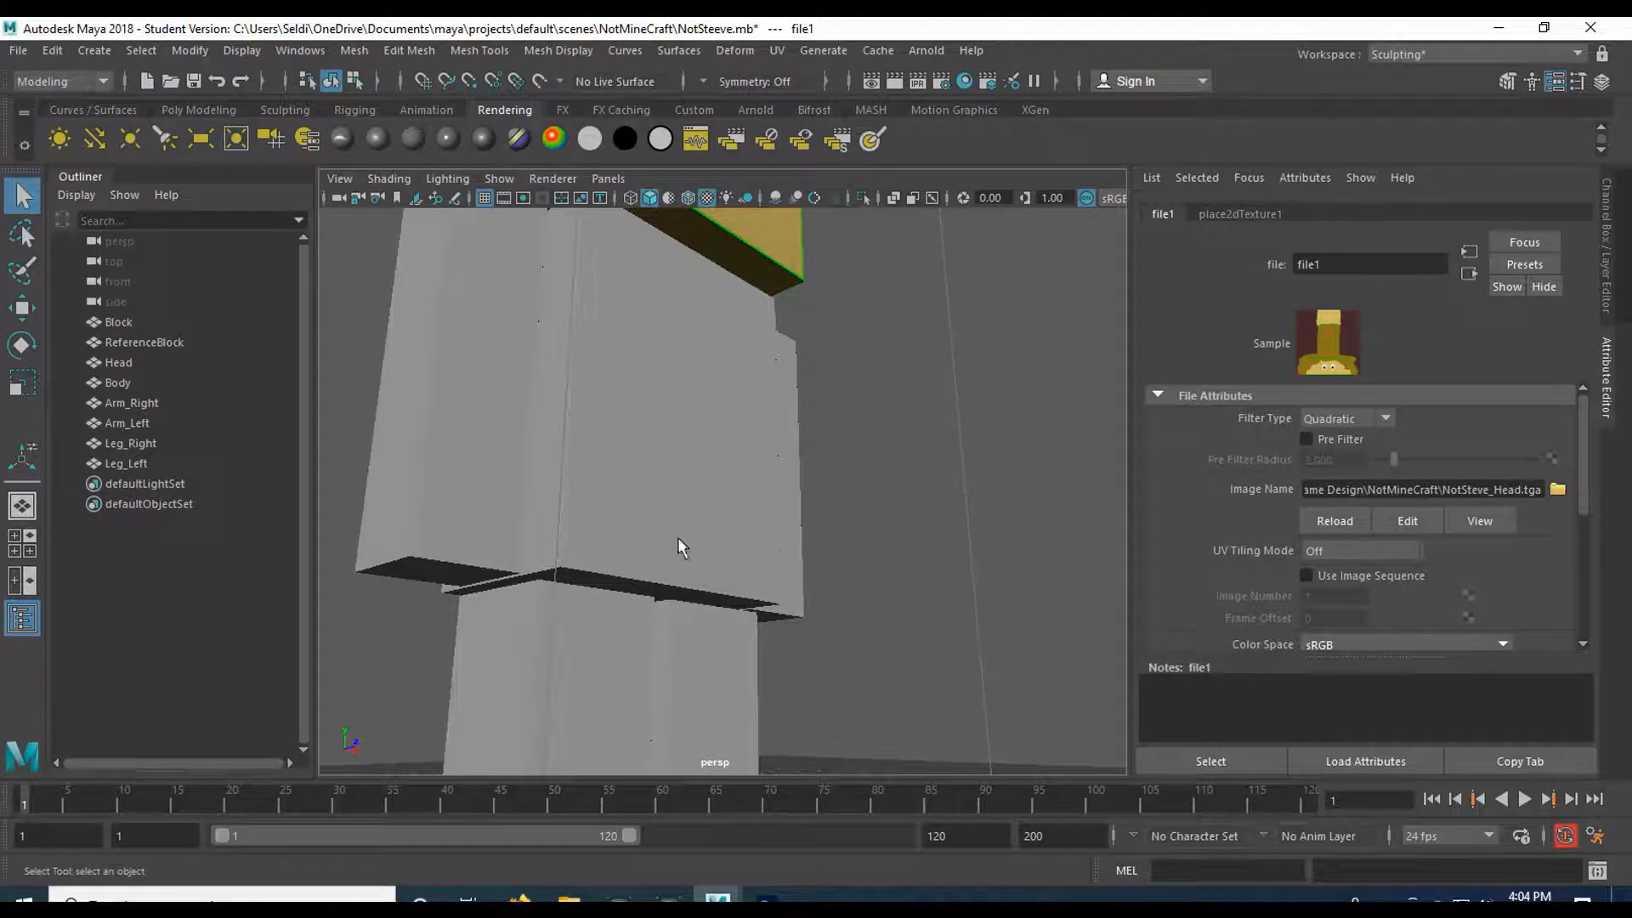
pyautogui.click(781, 898)
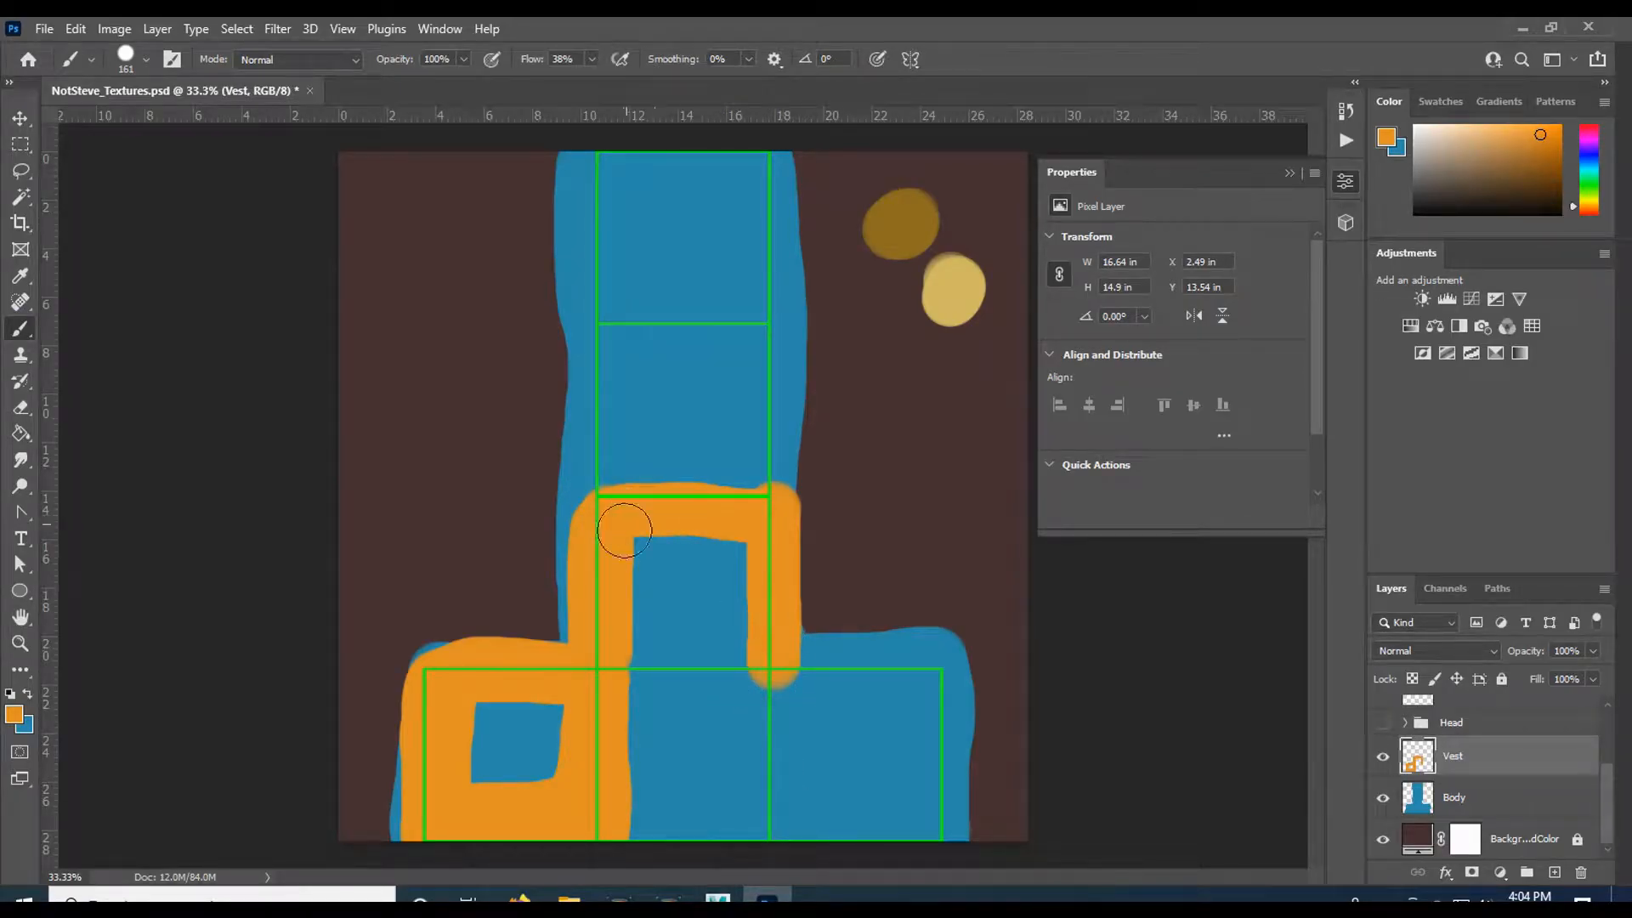
pyautogui.moveTo(612, 664); pyautogui.dragTo(754, 661)
pyautogui.moveTo(646, 659)
pyautogui.mouseDown()
pyautogui.moveTo(604, 538)
pyautogui.moveTo(613, 592)
pyautogui.moveTo(629, 522)
pyautogui.moveTo(611, 633)
pyautogui.mouseUp()
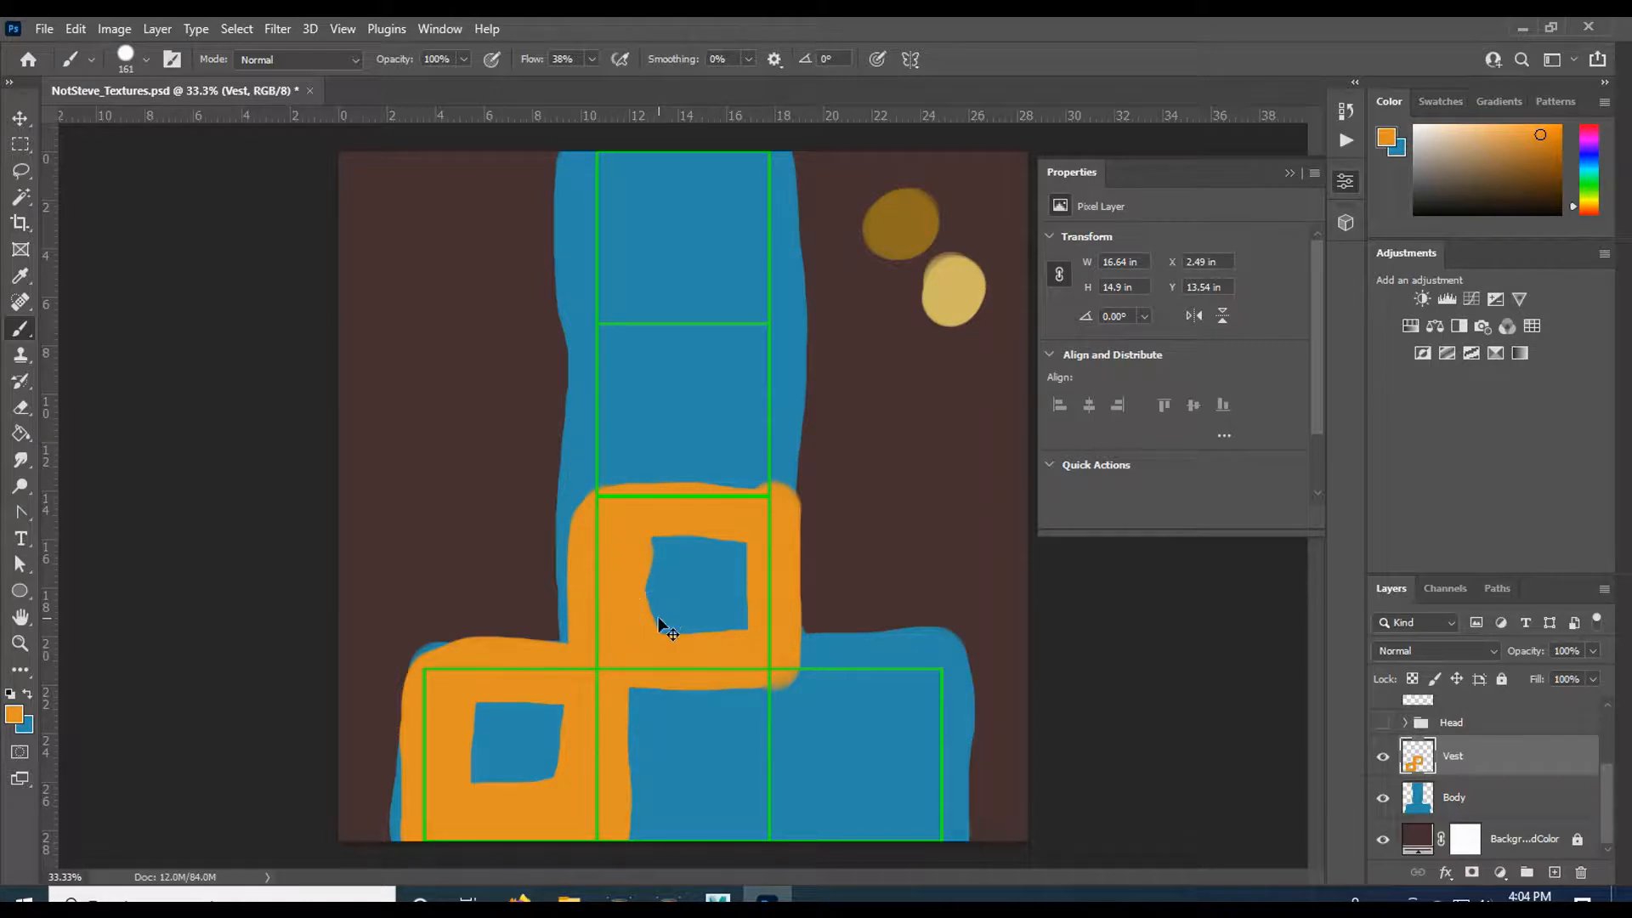
pyautogui.hotkey('ctrl', 'z')
pyautogui.hotkey('ctrl', 'z')
pyautogui.hotkey('ctrl', 'z')
# - Close the orange border along the bottom of the square above the center one and even out its left and top bands
pyautogui.moveTo(620, 655); pyautogui.dragTo(755, 659)
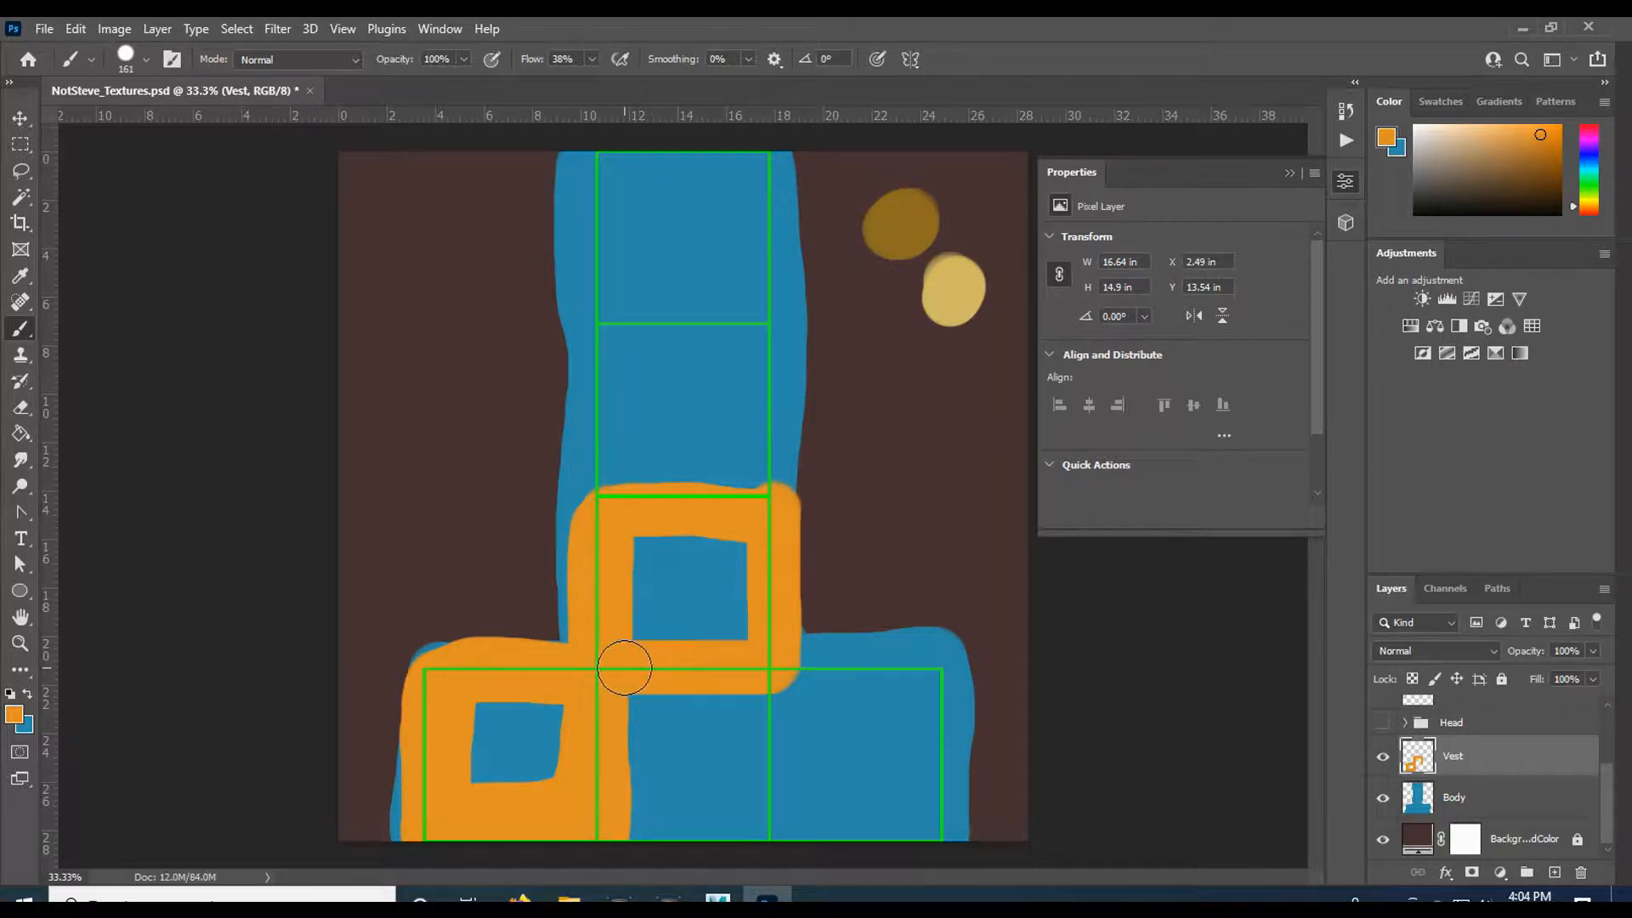
pyautogui.moveTo(609, 669); pyautogui.dragTo(604, 530)
pyautogui.moveTo(602, 517)
pyautogui.mouseDown()
pyautogui.moveTo(744, 511)
pyautogui.moveTo(623, 516)
pyautogui.moveTo(716, 513)
pyautogui.mouseUp()
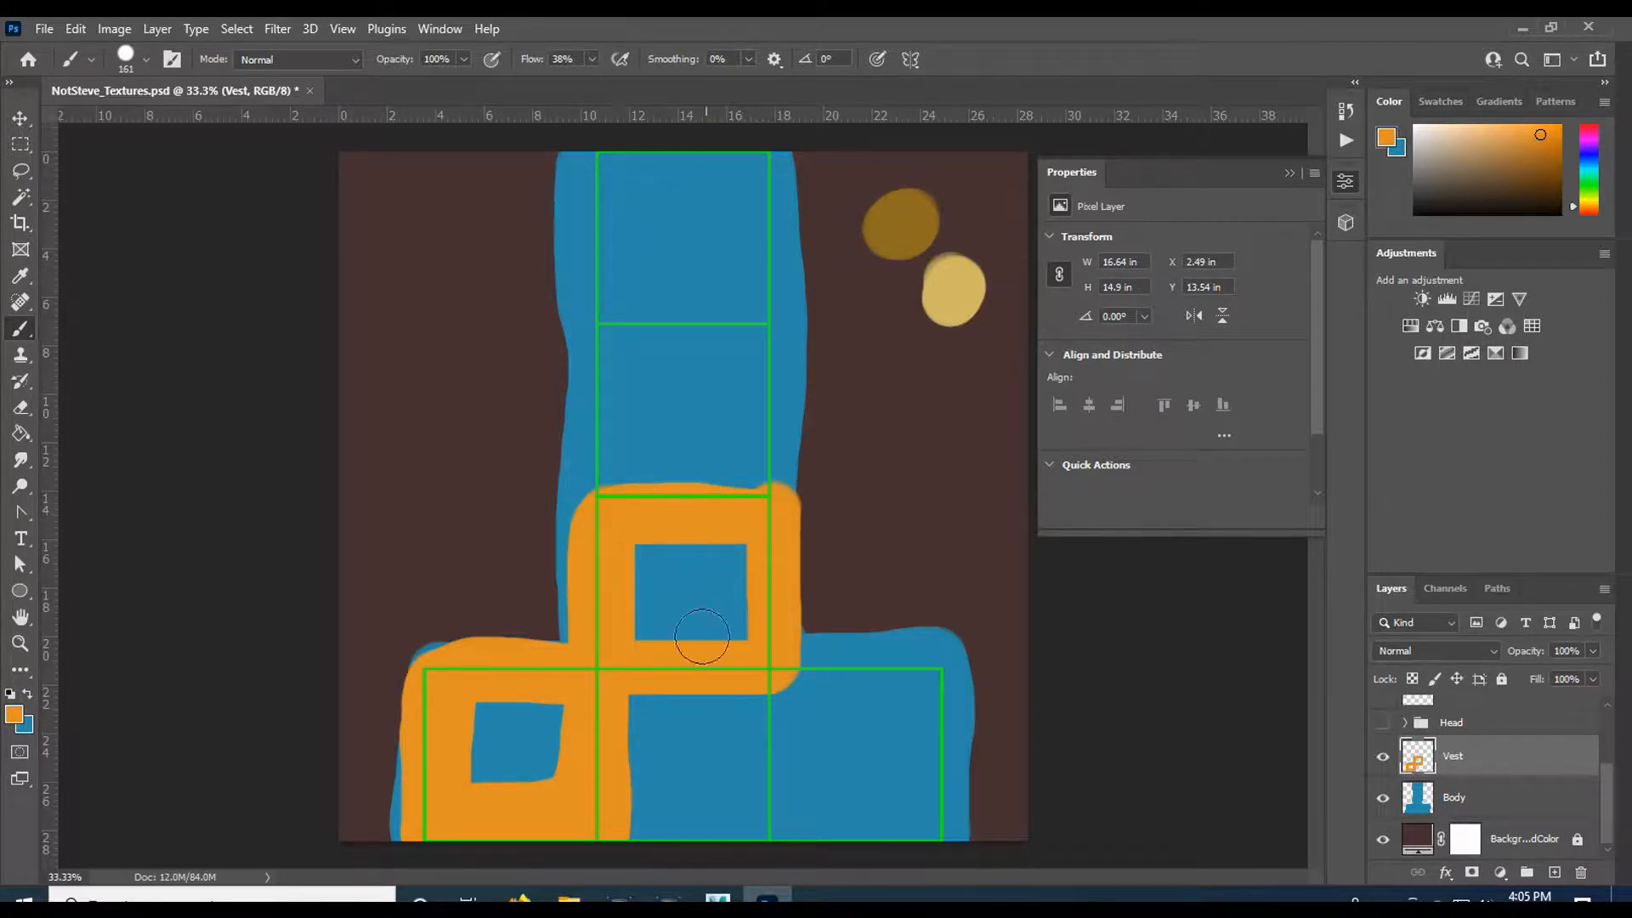
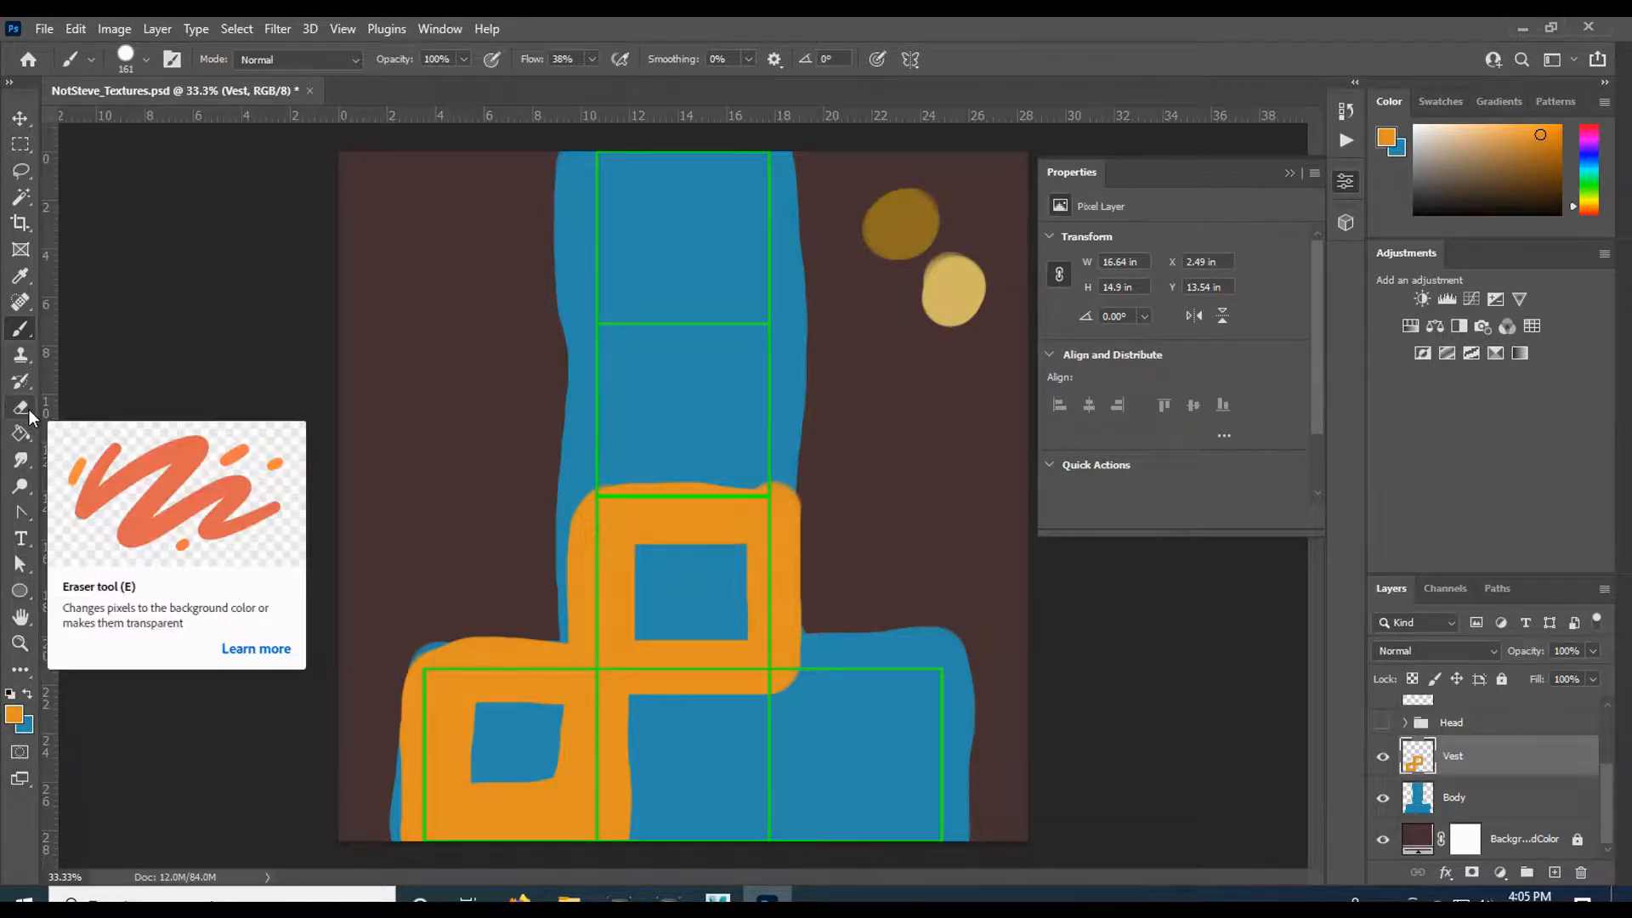
# - Erase the vest's orange strip along the bottom of the lower-left UV square and paint the two uppermost squares solid orange
pyautogui.click(25, 409)
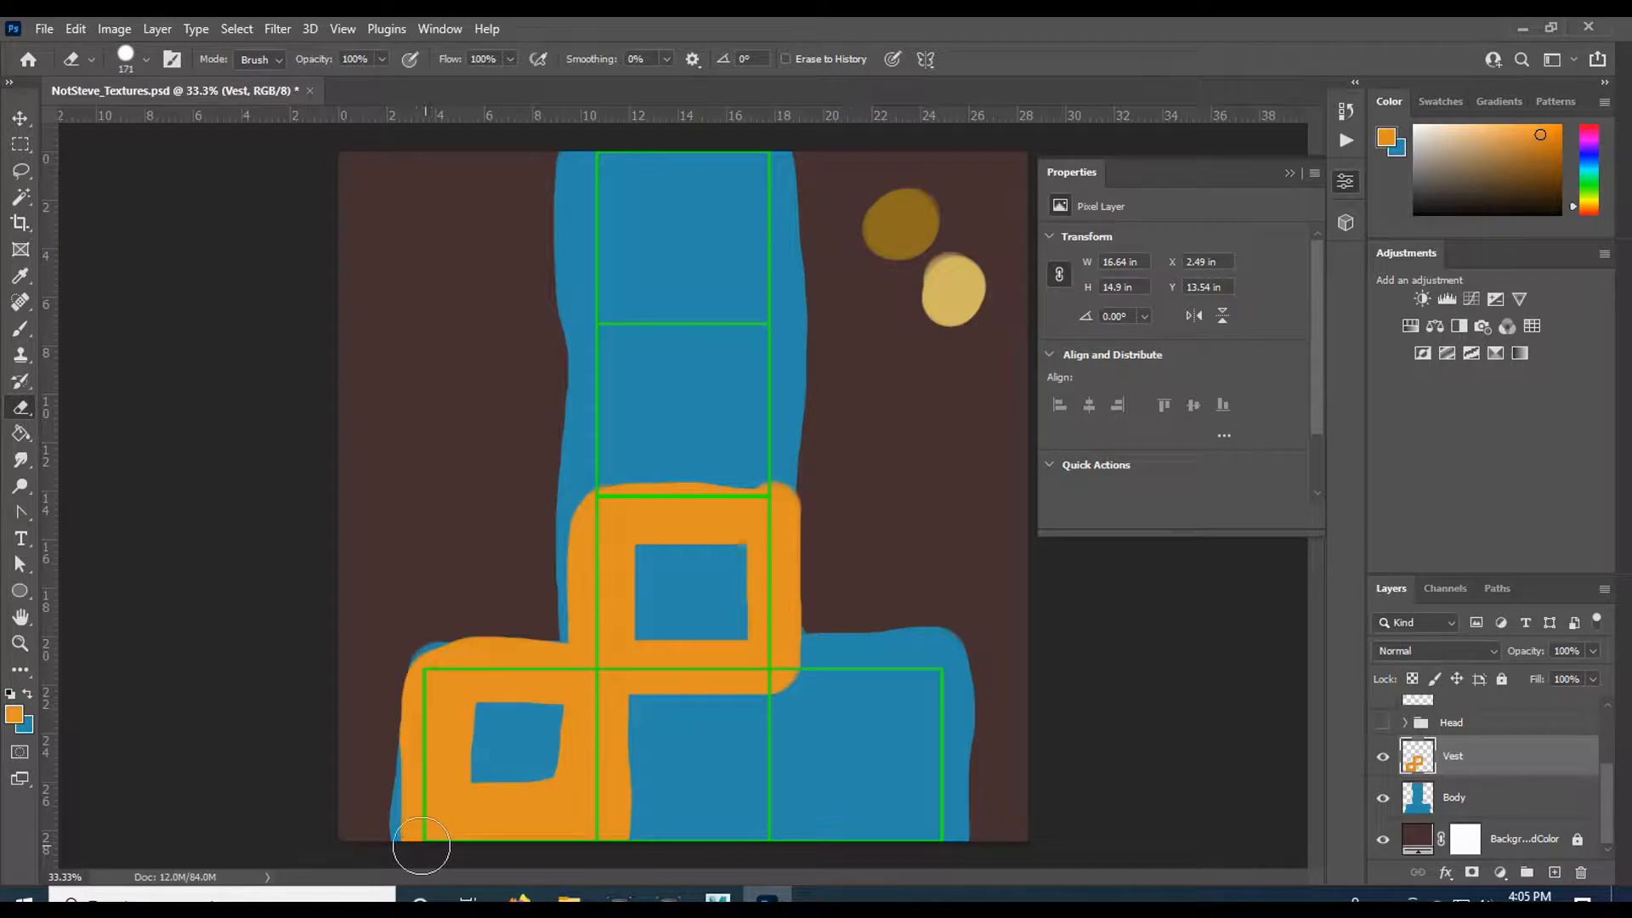
pyautogui.moveTo(408, 844)
pyautogui.mouseDown()
pyautogui.moveTo(650, 857)
pyautogui.moveTo(382, 851)
pyautogui.moveTo(663, 841)
pyautogui.moveTo(409, 858)
pyautogui.mouseUp()
pyautogui.click(20, 329)
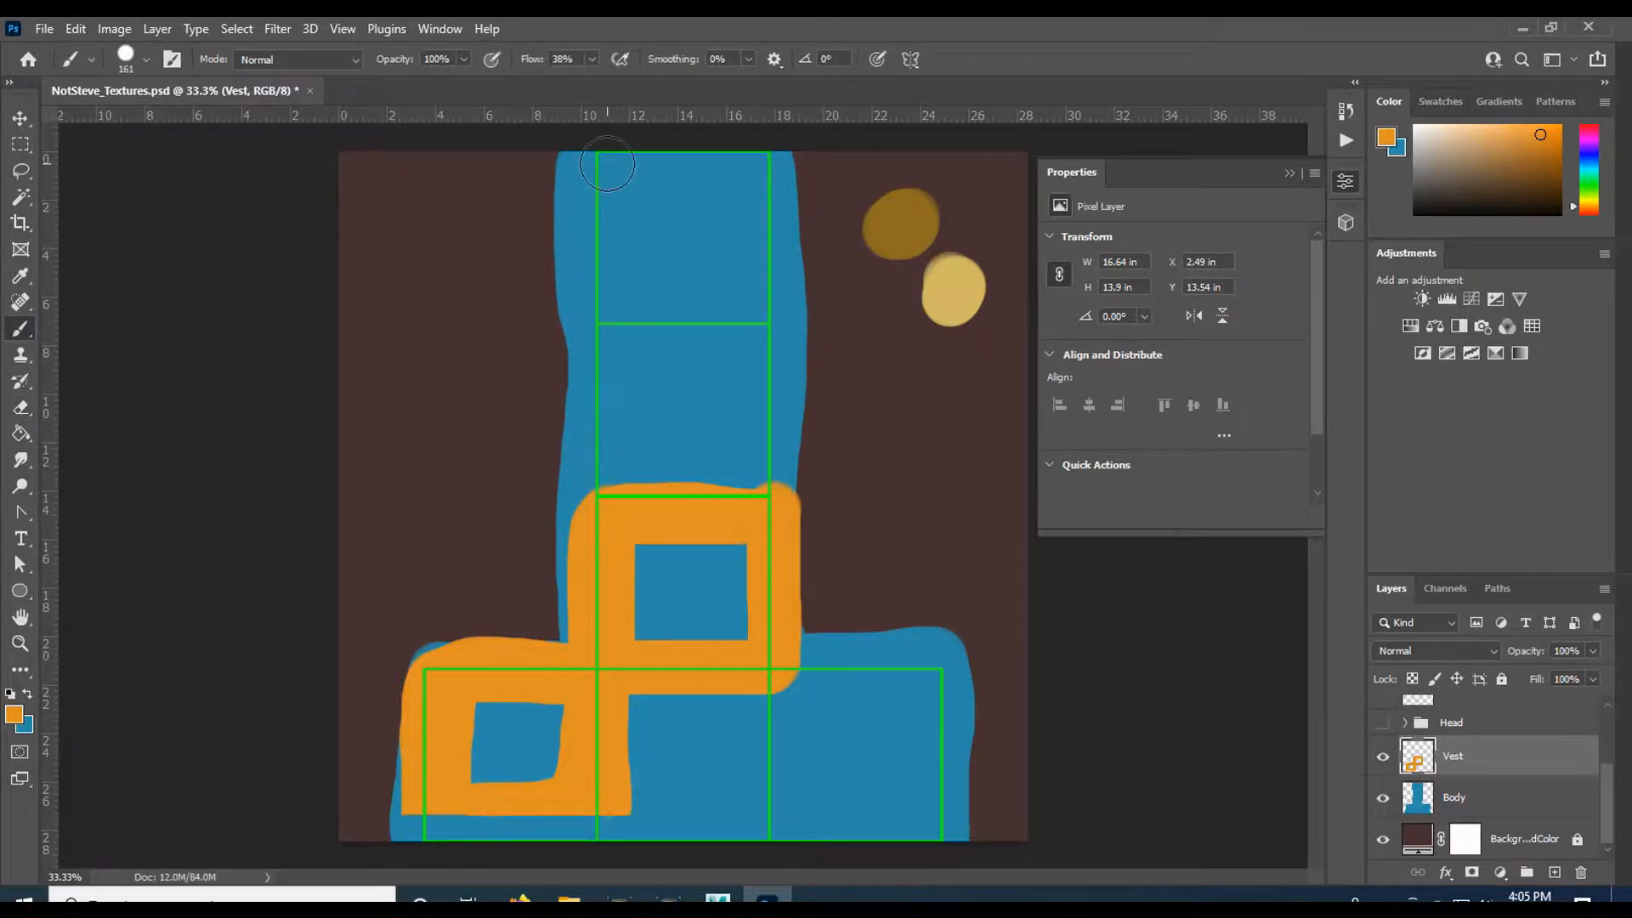
pyautogui.click(600, 162)
pyautogui.moveTo(600, 161); pyautogui.dragTo(601, 493)
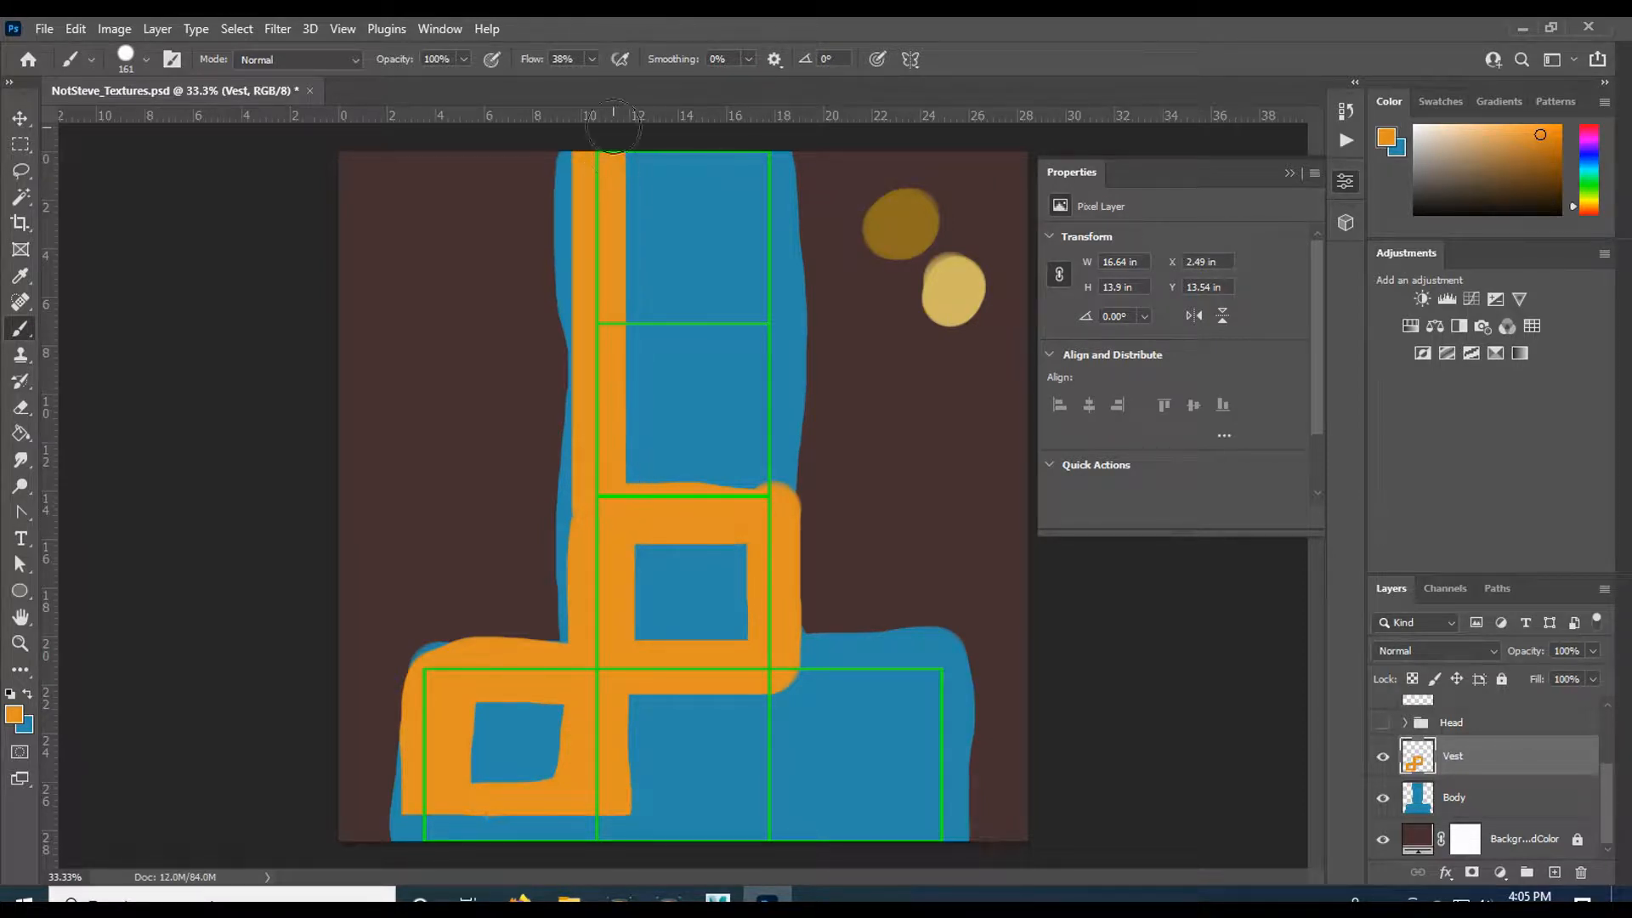
pyautogui.moveTo(599, 164)
pyautogui.mouseDown()
pyautogui.moveTo(777, 170)
pyautogui.moveTo(644, 167)
pyautogui.moveTo(750, 171)
pyautogui.moveTo(753, 497)
pyautogui.moveTo(760, 245)
pyautogui.moveTo(784, 473)
pyautogui.moveTo(761, 183)
pyautogui.moveTo(779, 459)
pyautogui.moveTo(774, 474)
pyautogui.moveTo(597, 483)
pyautogui.moveTo(731, 469)
pyautogui.moveTo(675, 187)
pyautogui.moveTo(632, 378)
pyautogui.moveTo(652, 437)
pyautogui.moveTo(637, 467)
pyautogui.moveTo(679, 456)
pyautogui.mouseUp()
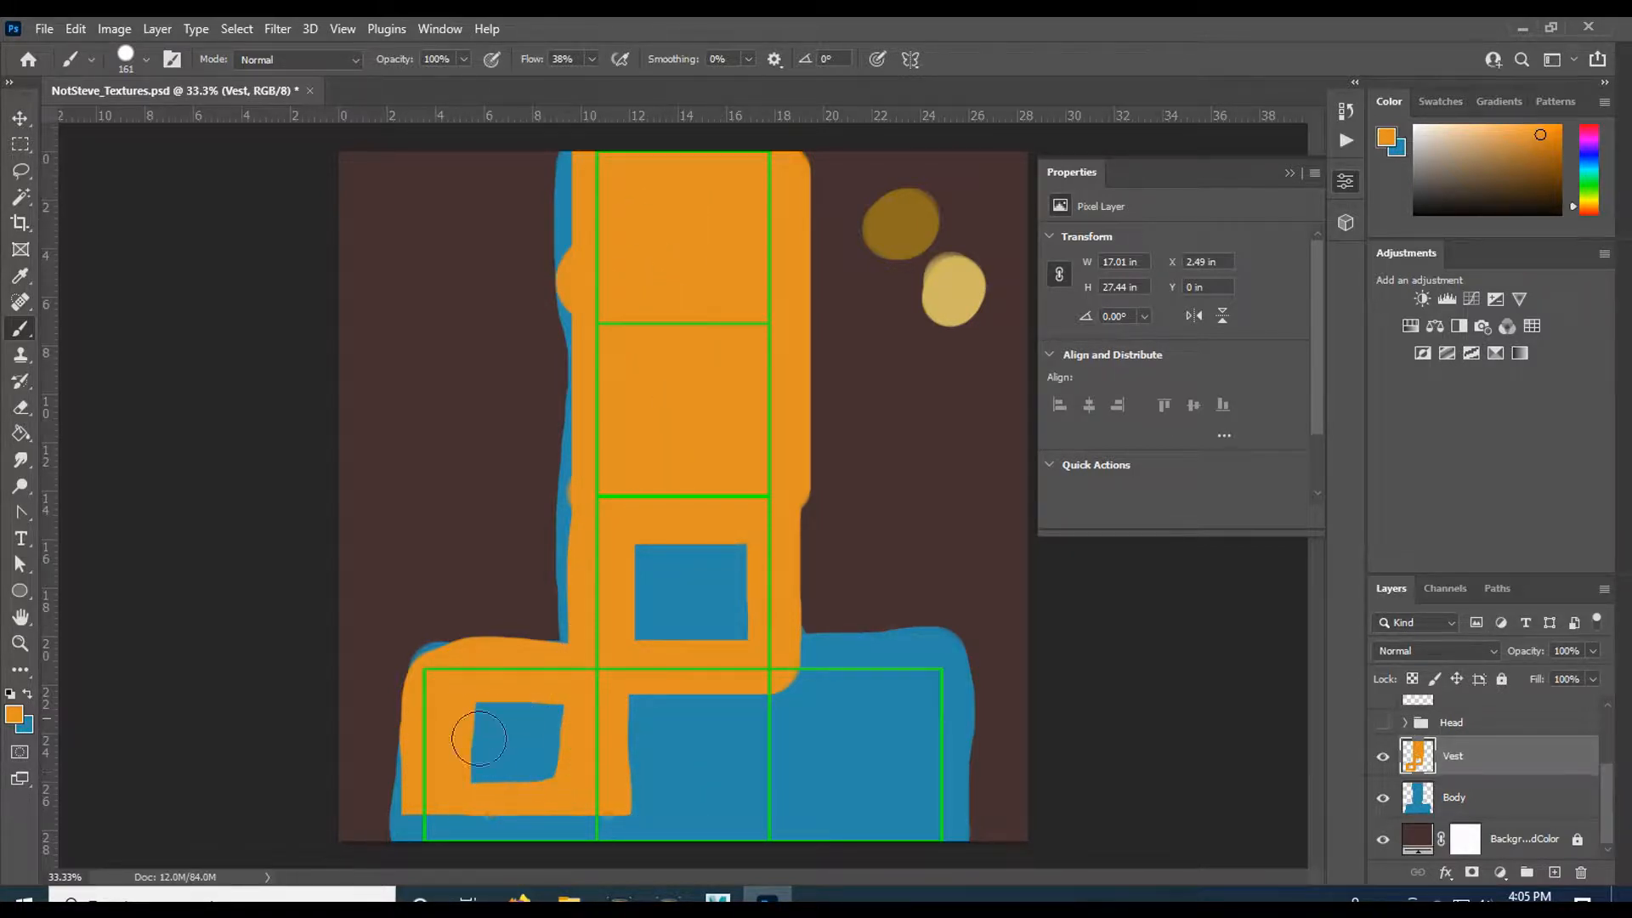
# - Duplicate the Vest layer, place the copy directly beneath the original, and flip it horizontally
pyautogui.click(1498, 784)
pyautogui.click(1471, 762)
pyautogui.moveTo(1497, 764); pyautogui.dragTo(1497, 784)
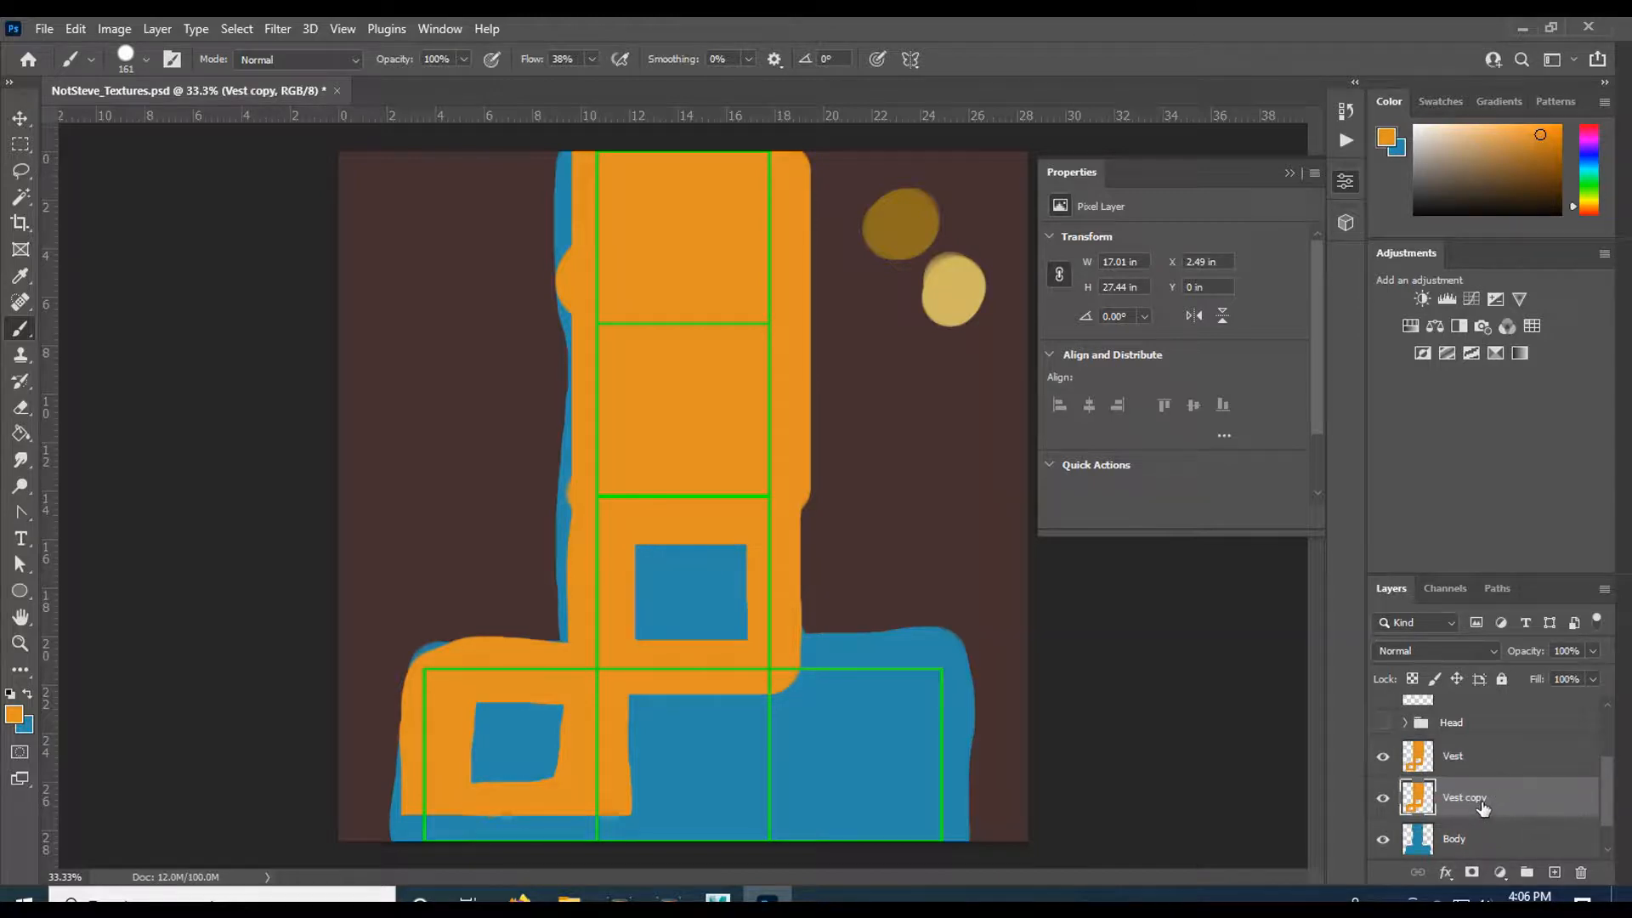
pyautogui.click(76, 31)
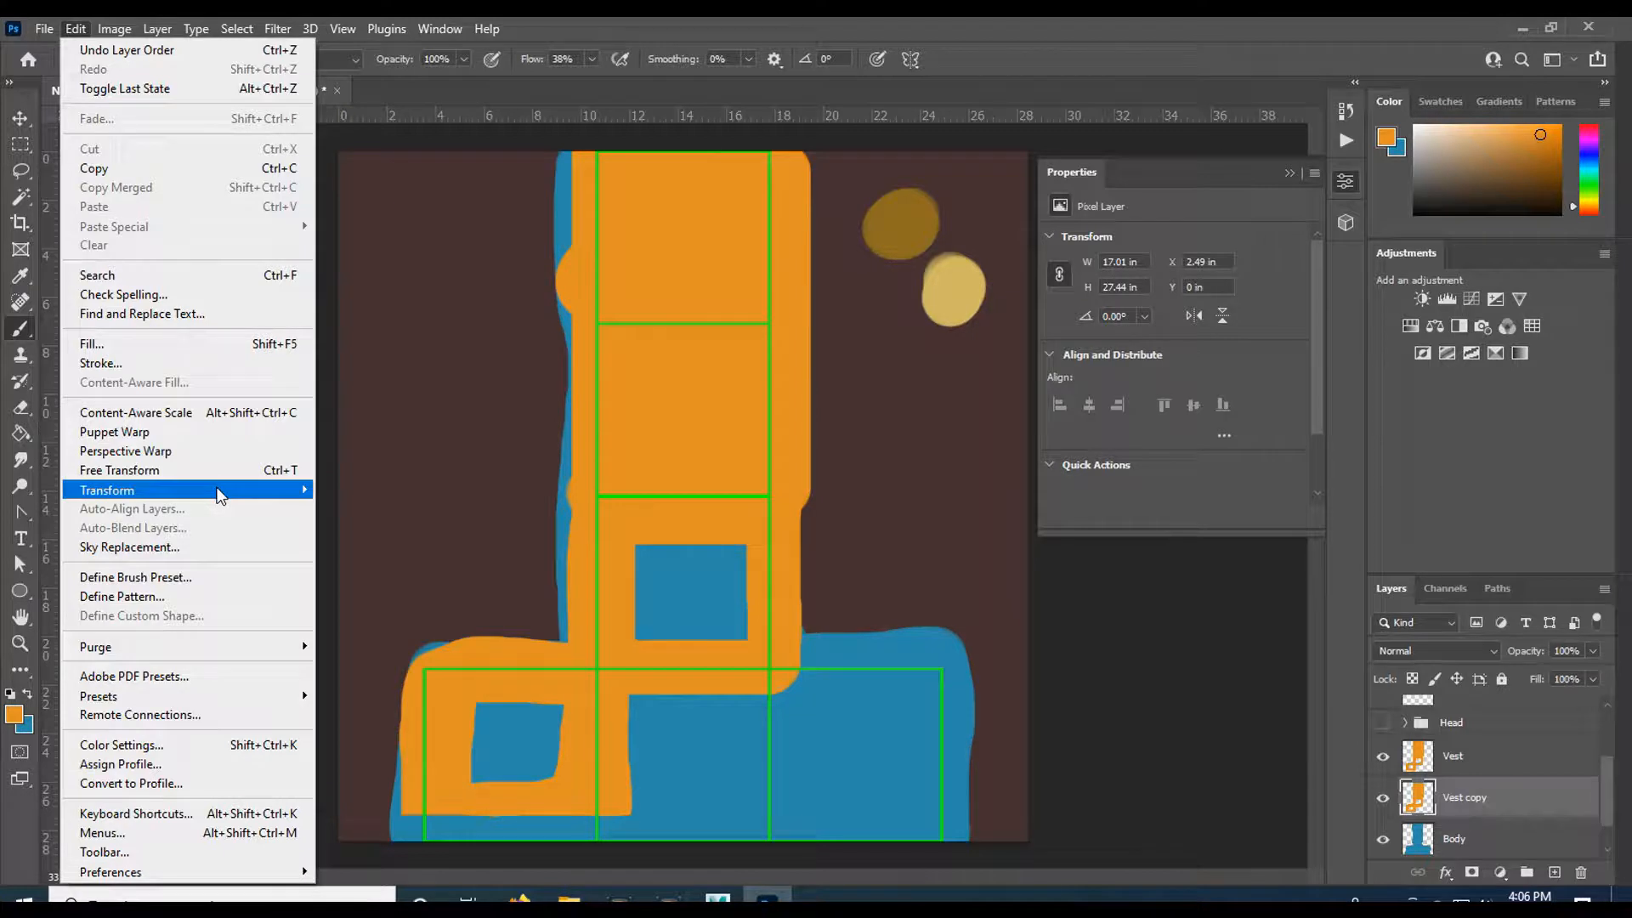
pyautogui.moveTo(220, 495)
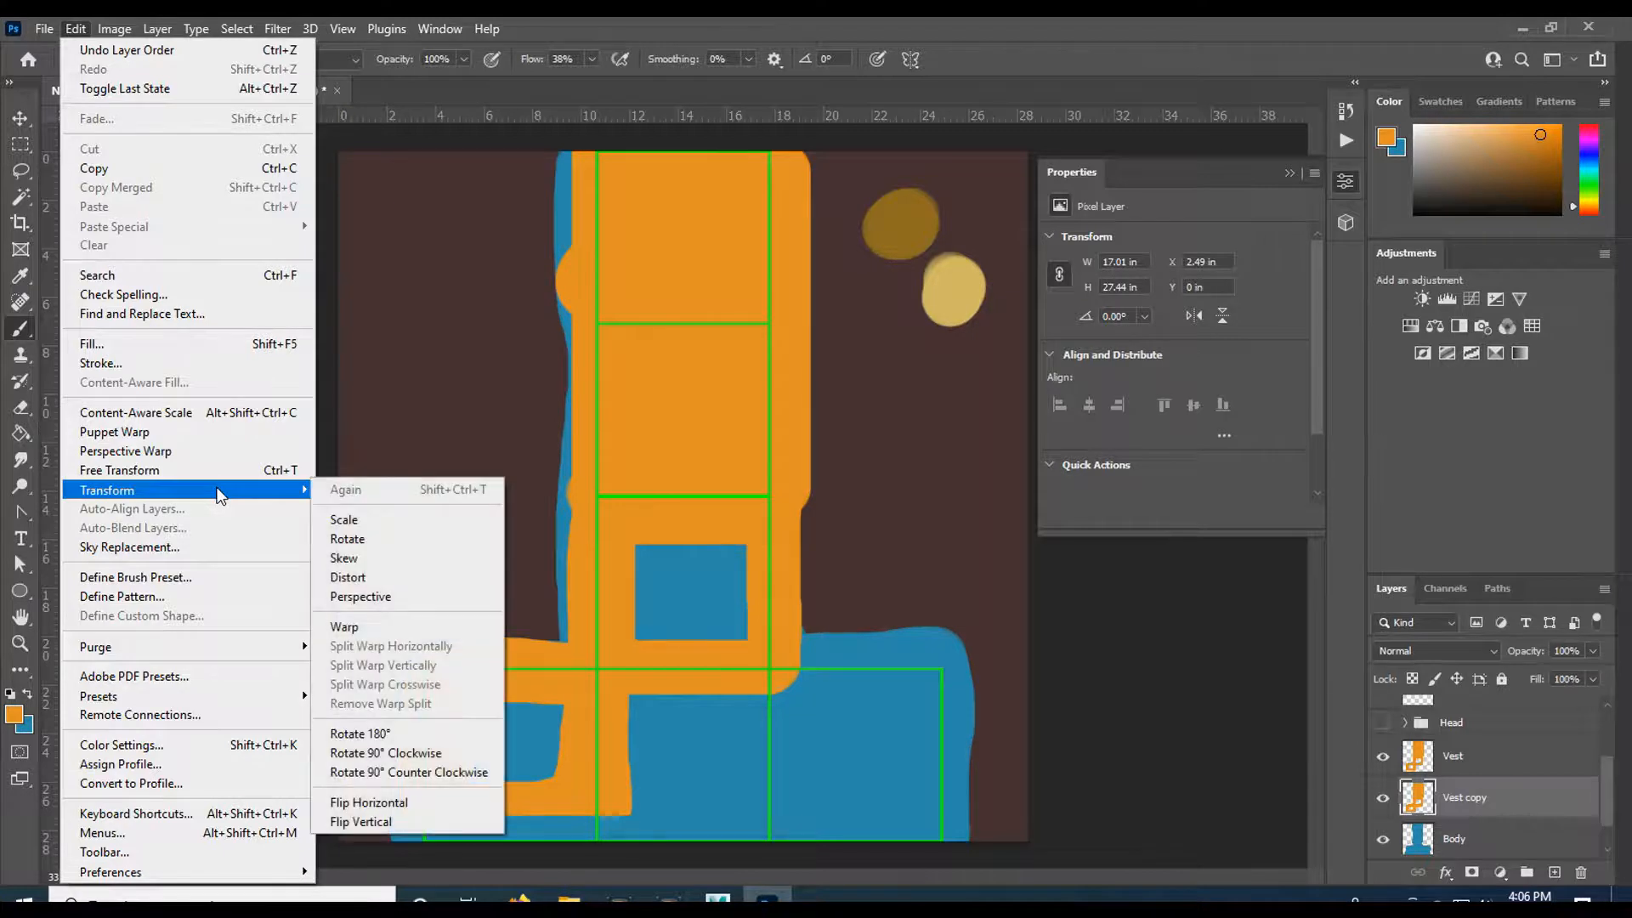
pyautogui.click(411, 803)
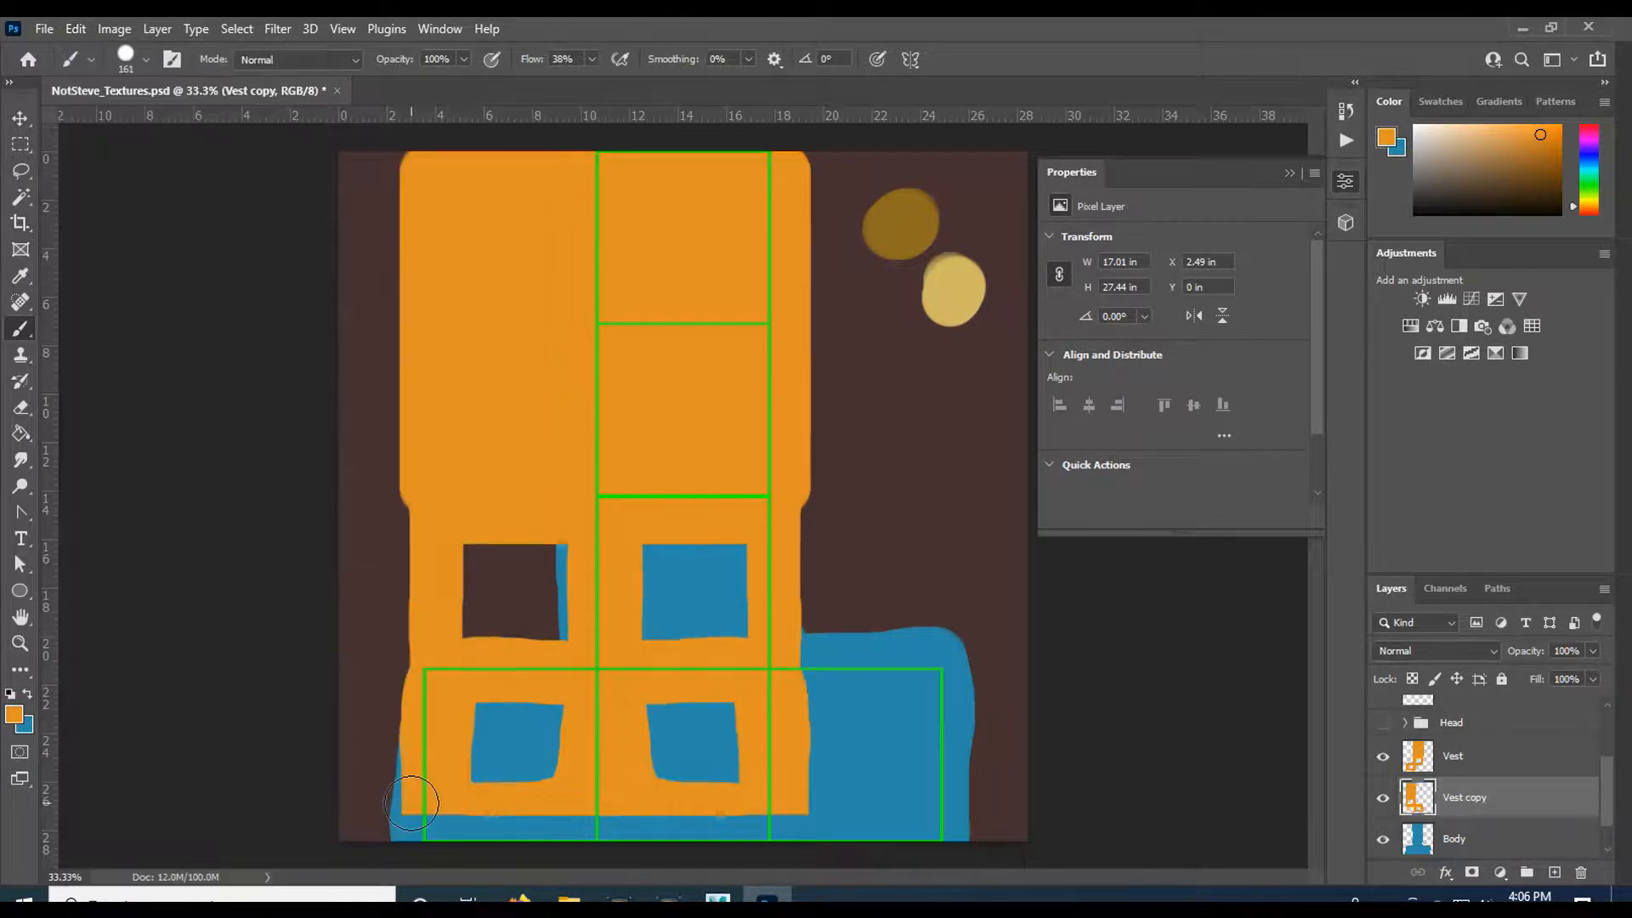
# - Move the flipped vest copy about 6.79 in to the right so its border frames the lower-right UV square
pyautogui.click(21, 119)
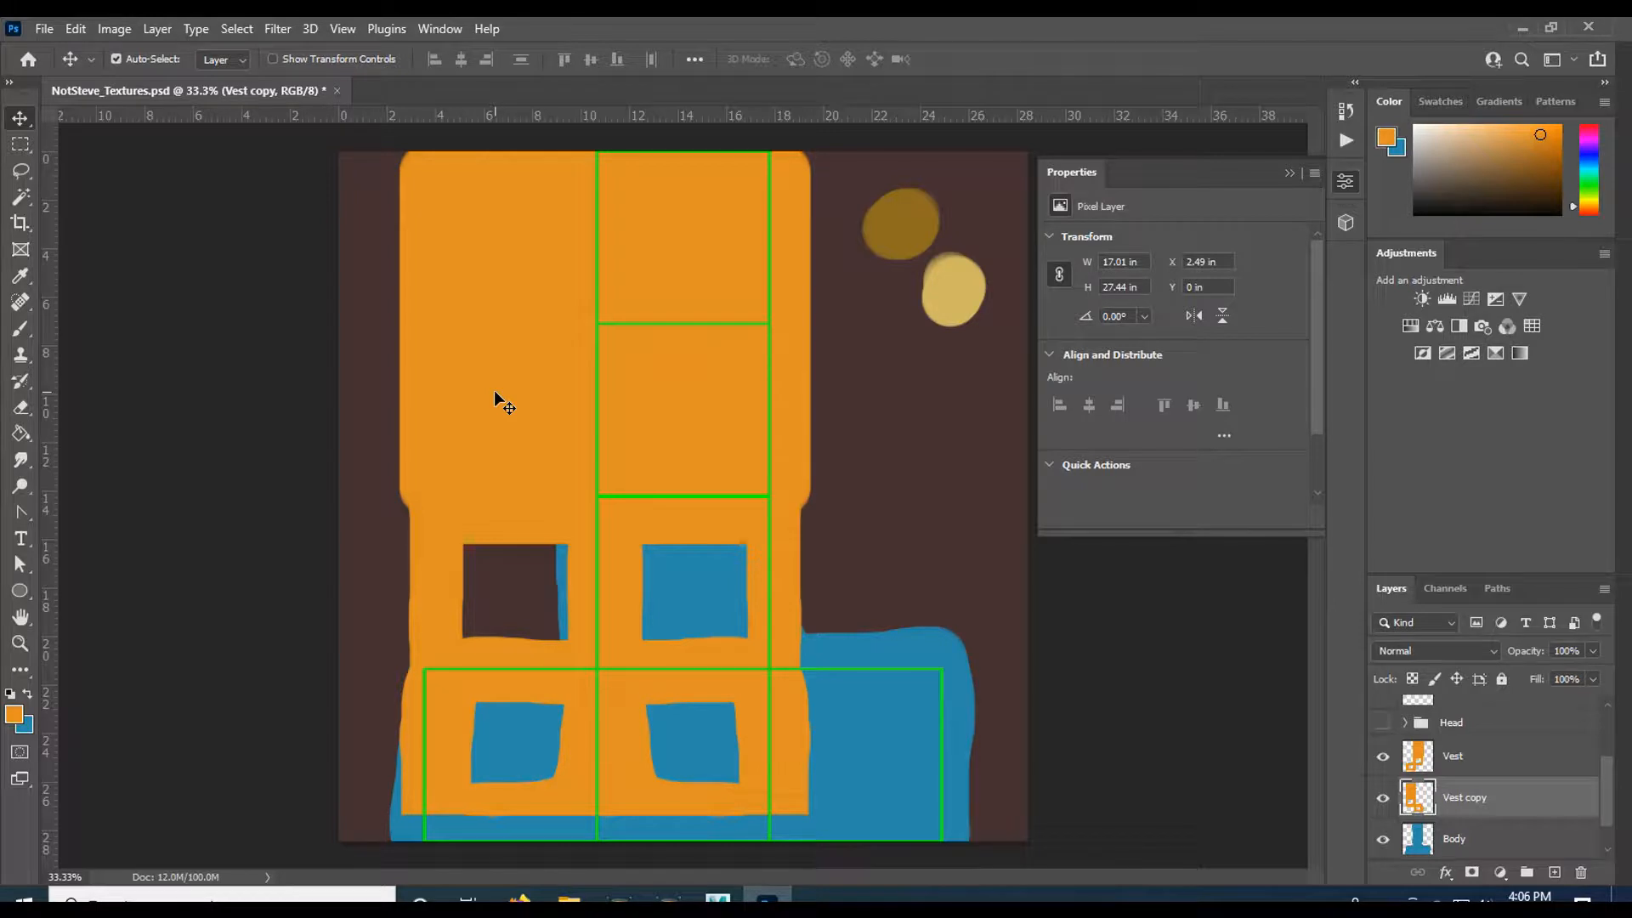
pyautogui.moveTo(495, 392); pyautogui.dragTo(672, 421)
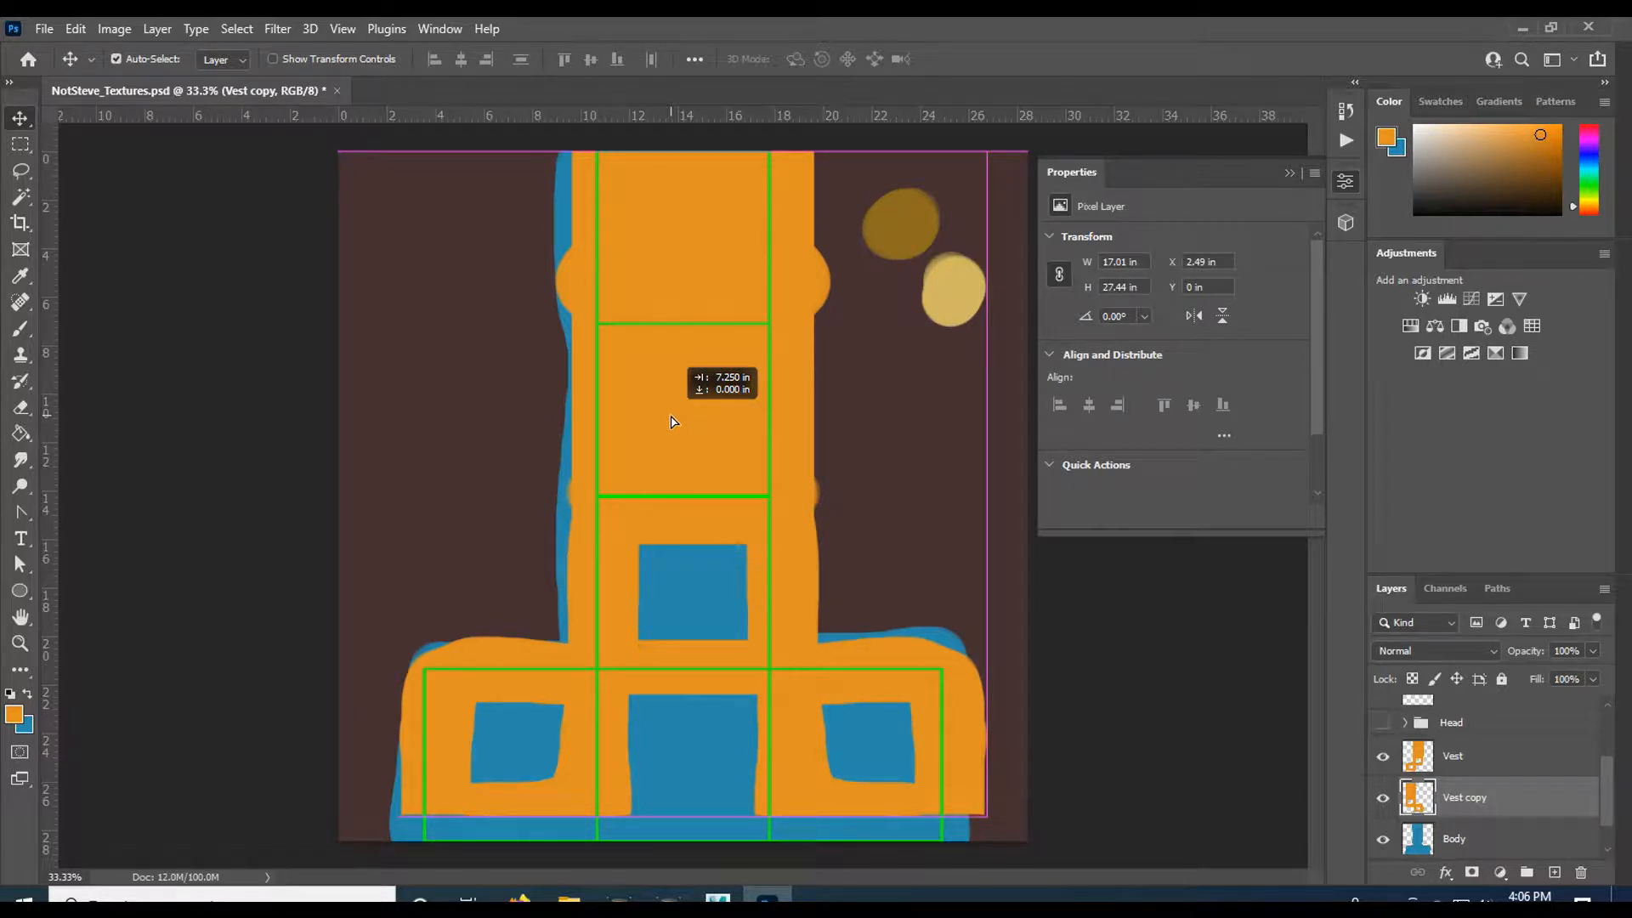
pyautogui.moveTo(672, 421); pyautogui.dragTo(665, 423)
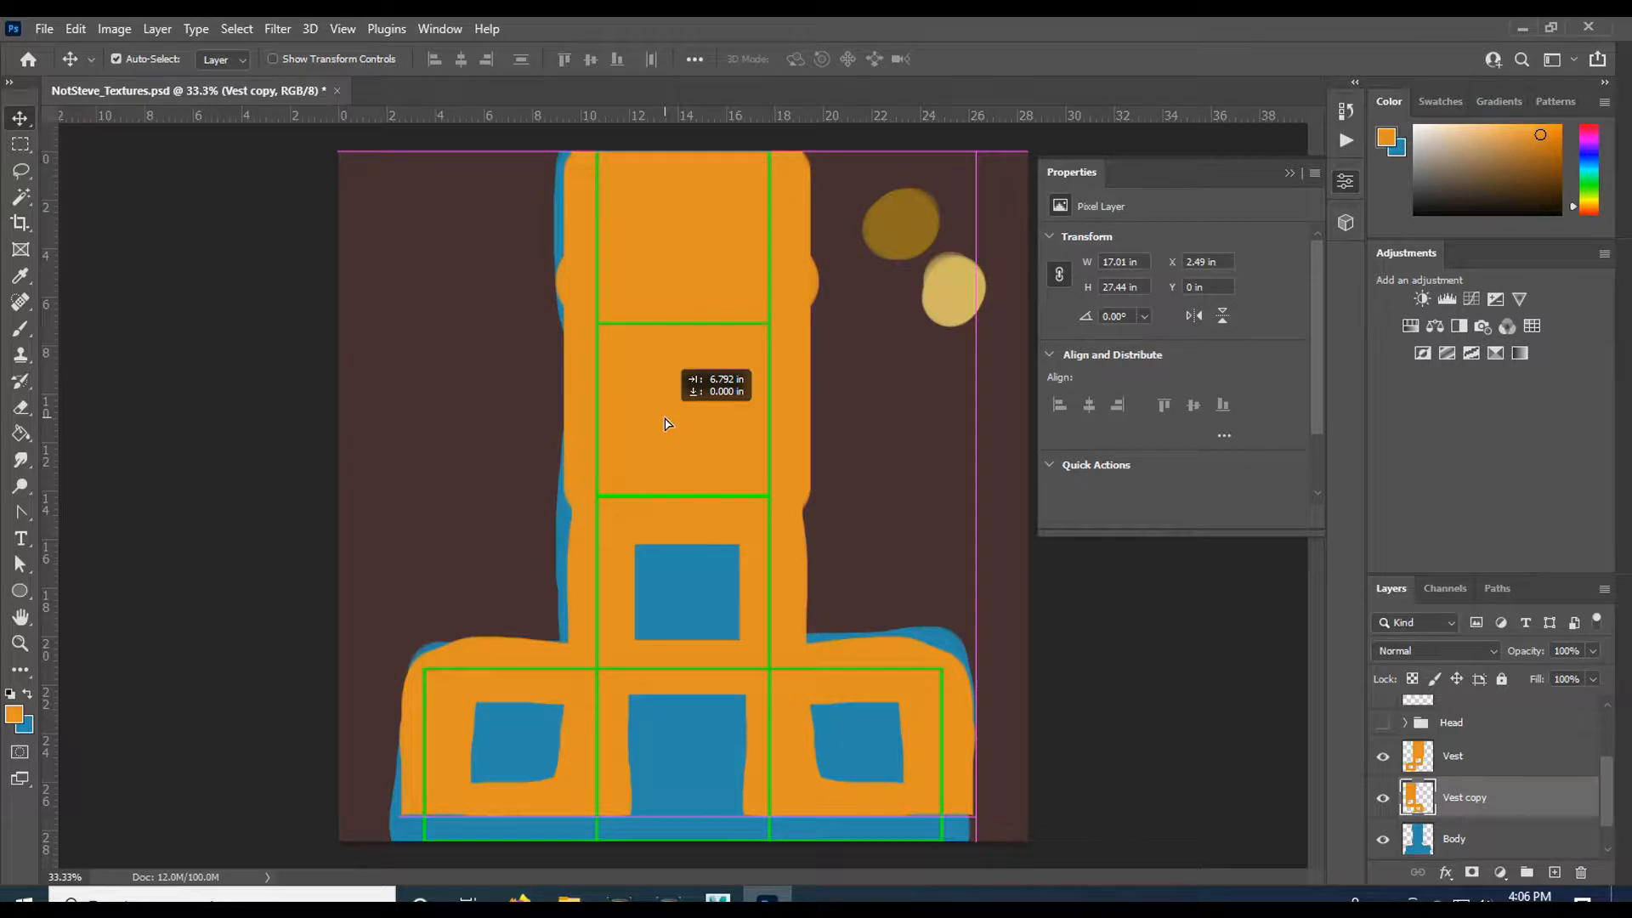
pyautogui.moveTo(667, 423); pyautogui.dragTo(663, 425)
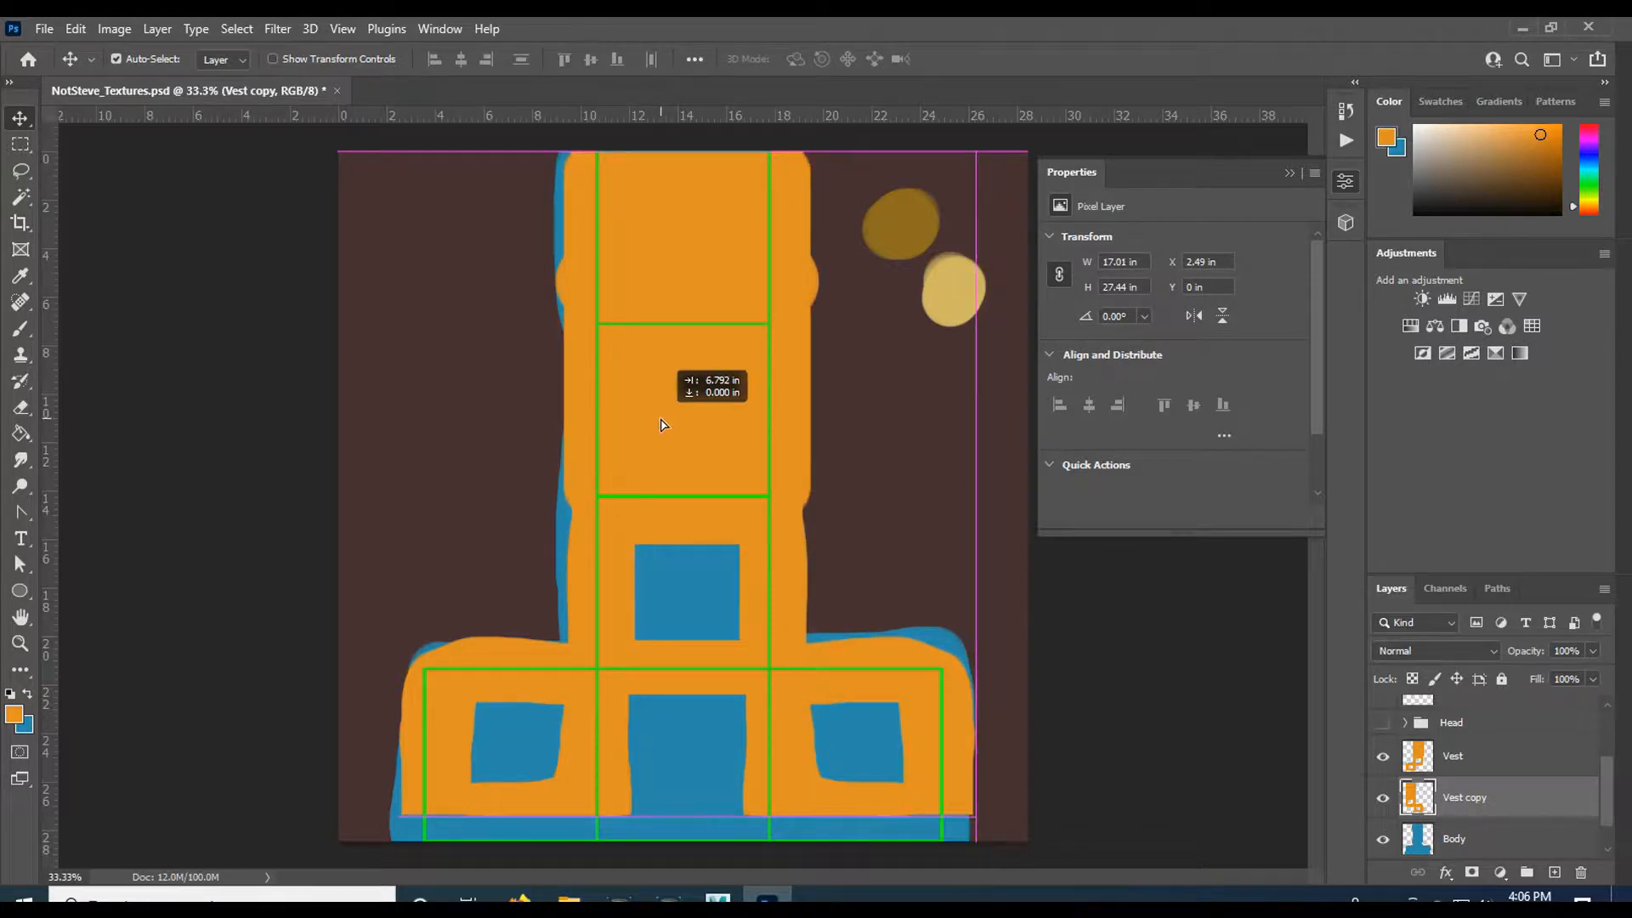
pyautogui.moveTo(663, 425); pyautogui.dragTo(667, 451)
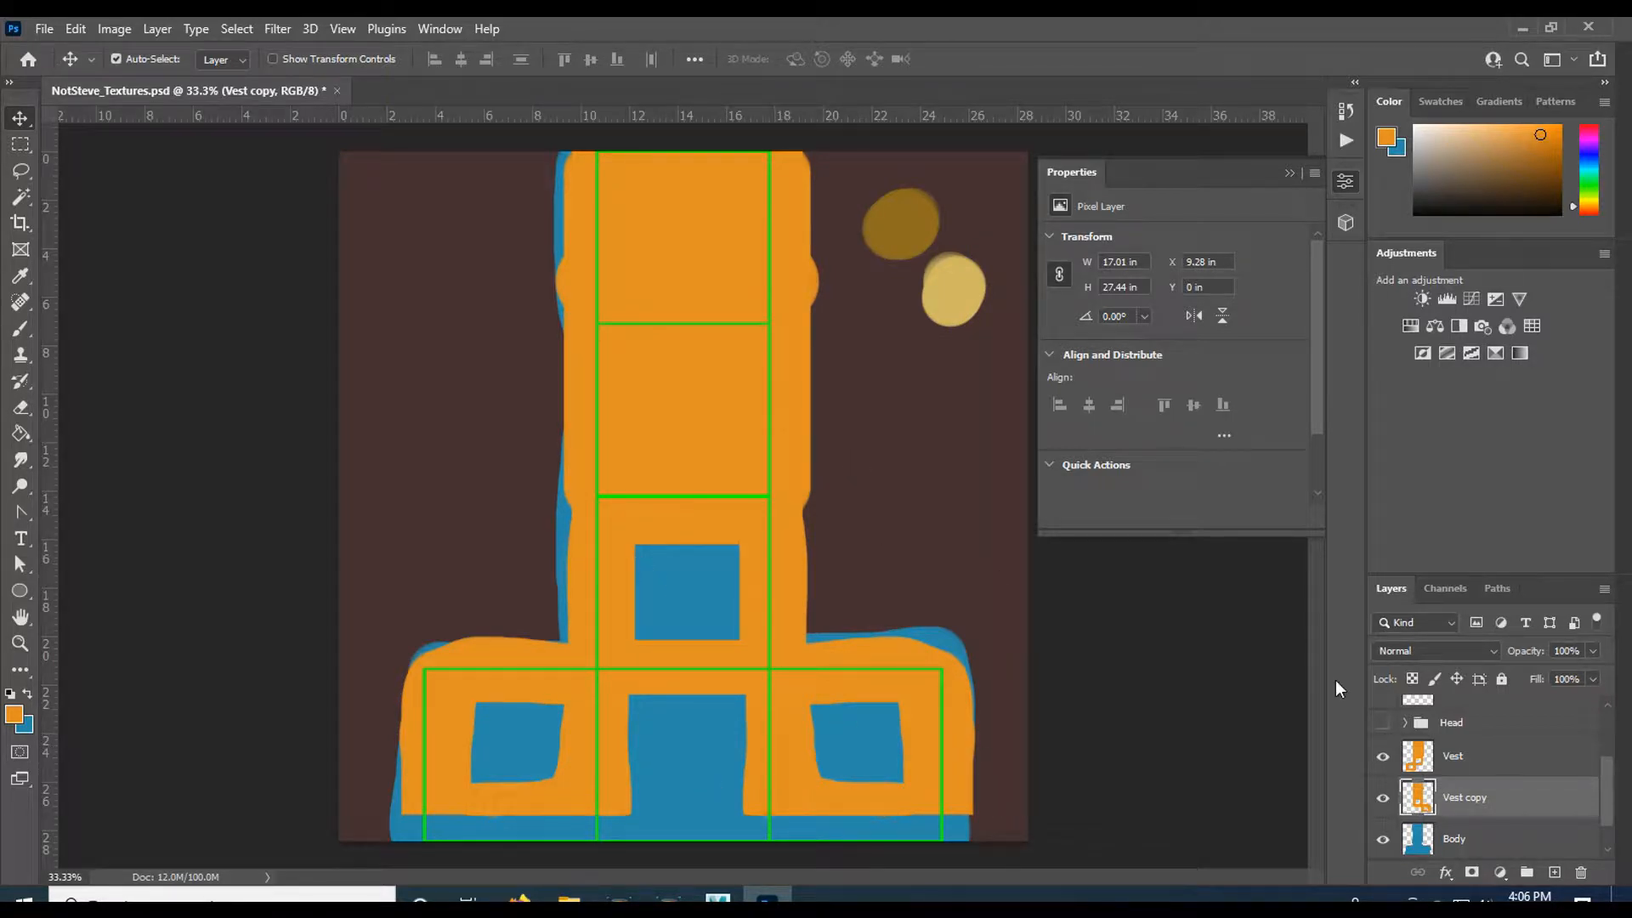
# - Merge the Vest and Vest copy layers into one layer
pyautogui.click(1510, 759)
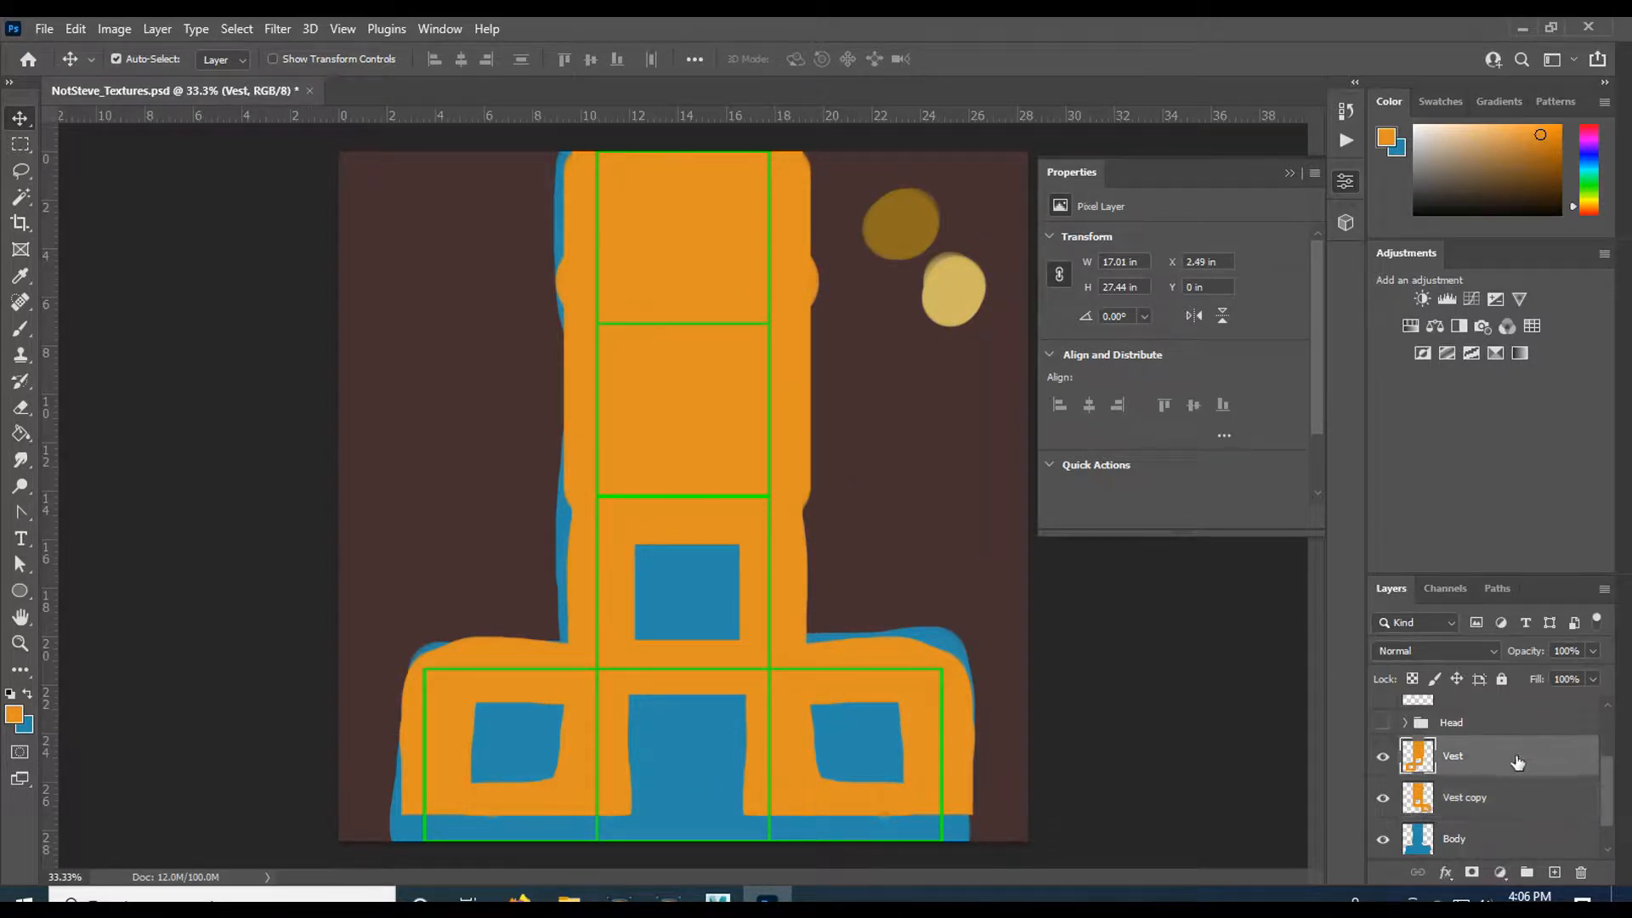
pyautogui.keyDown('shift'); pyautogui.click(1543, 804); pyautogui.keyUp('shift')
pyautogui.rightClick(1543, 808)
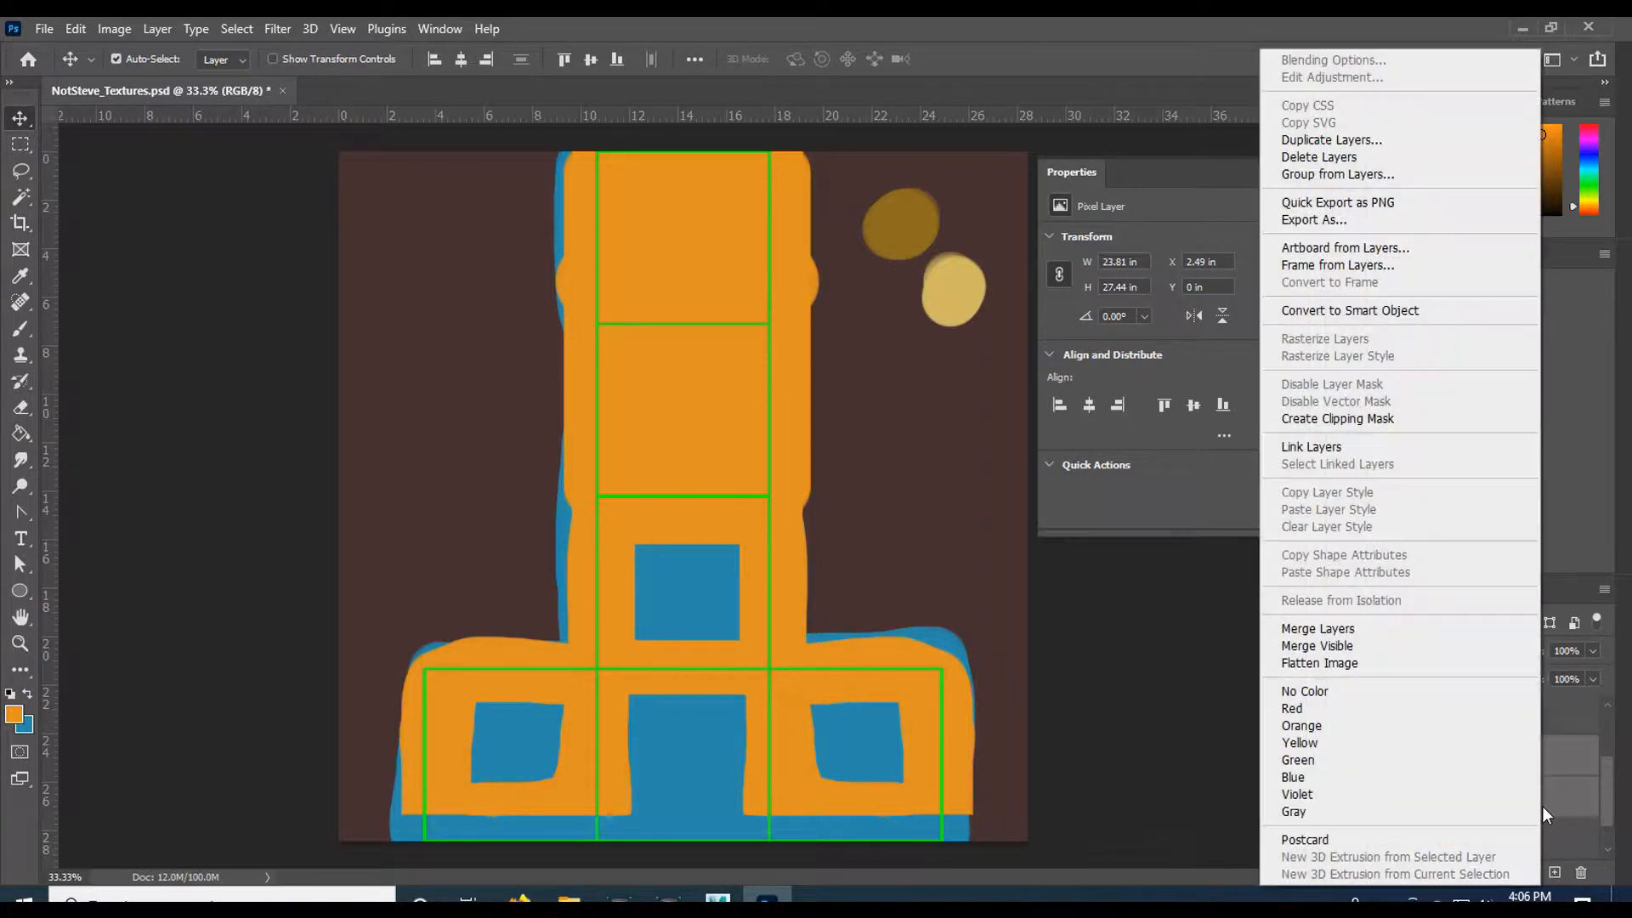
pyautogui.click(1351, 633)
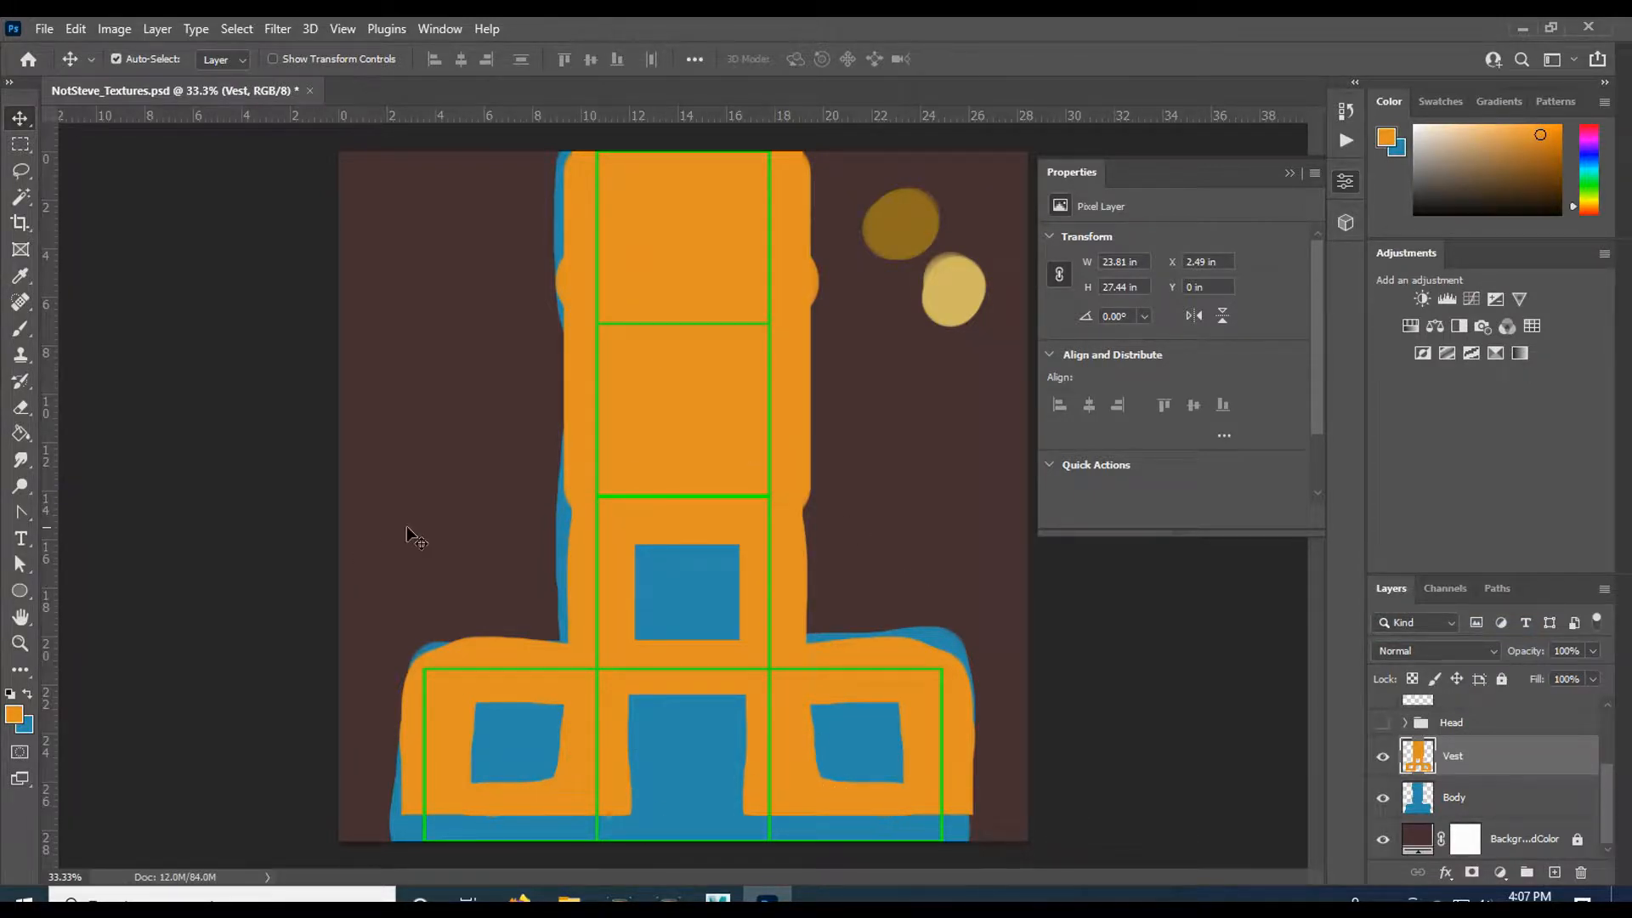
# - Save the texture document and start saving a copy of it in Targa format
pyautogui.click(44, 30)
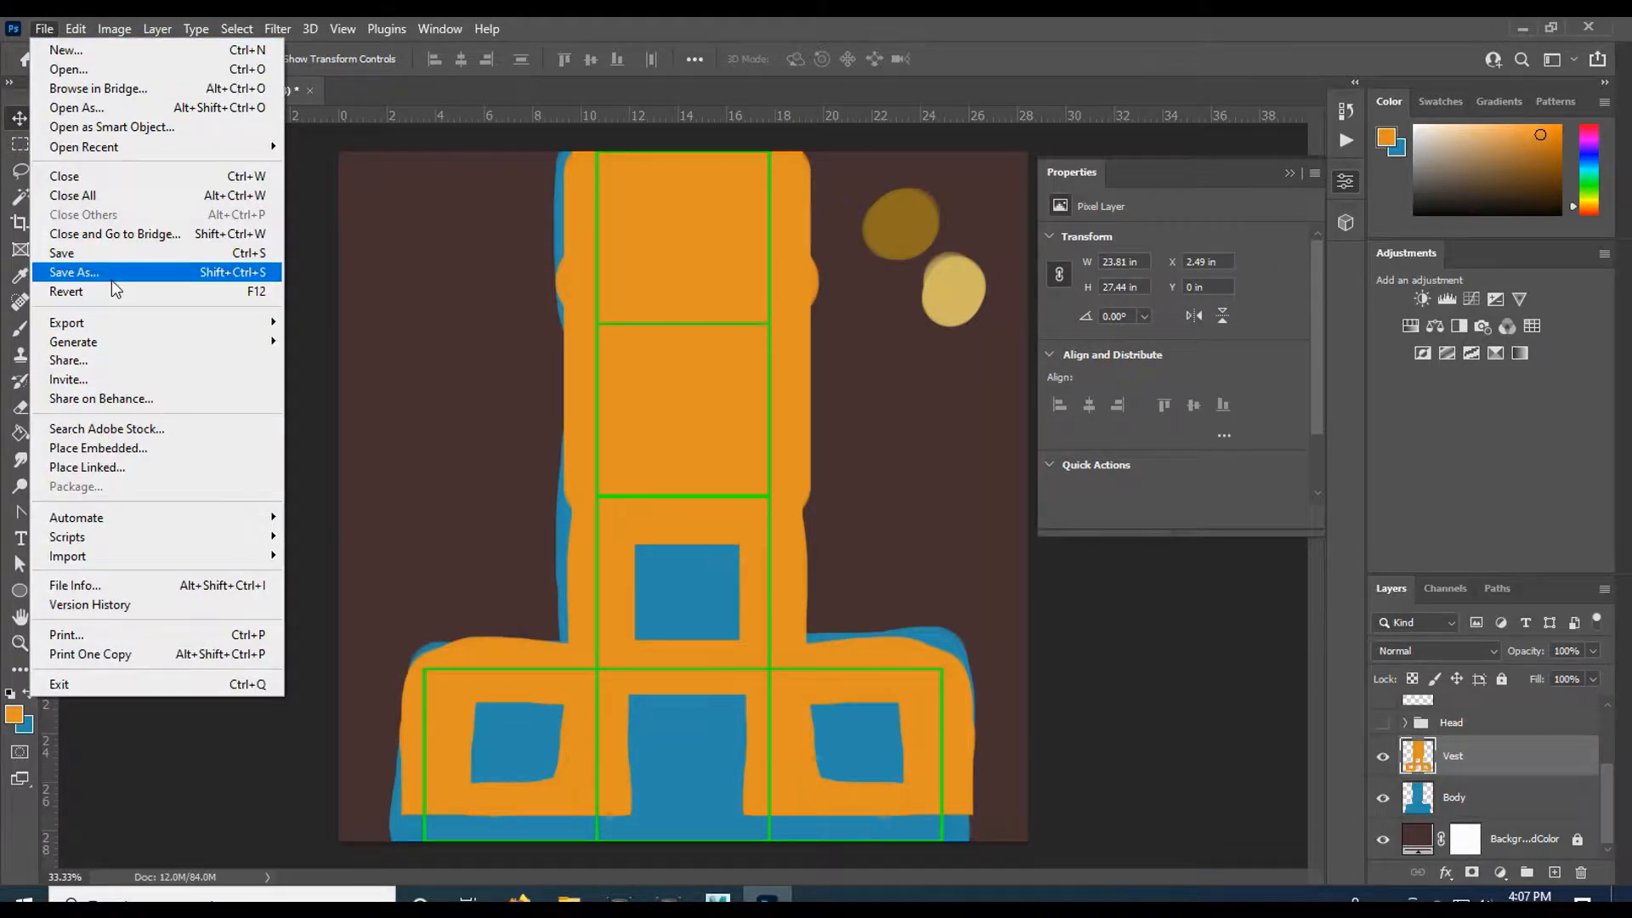
pyautogui.click(106, 255)
pyautogui.click(45, 30)
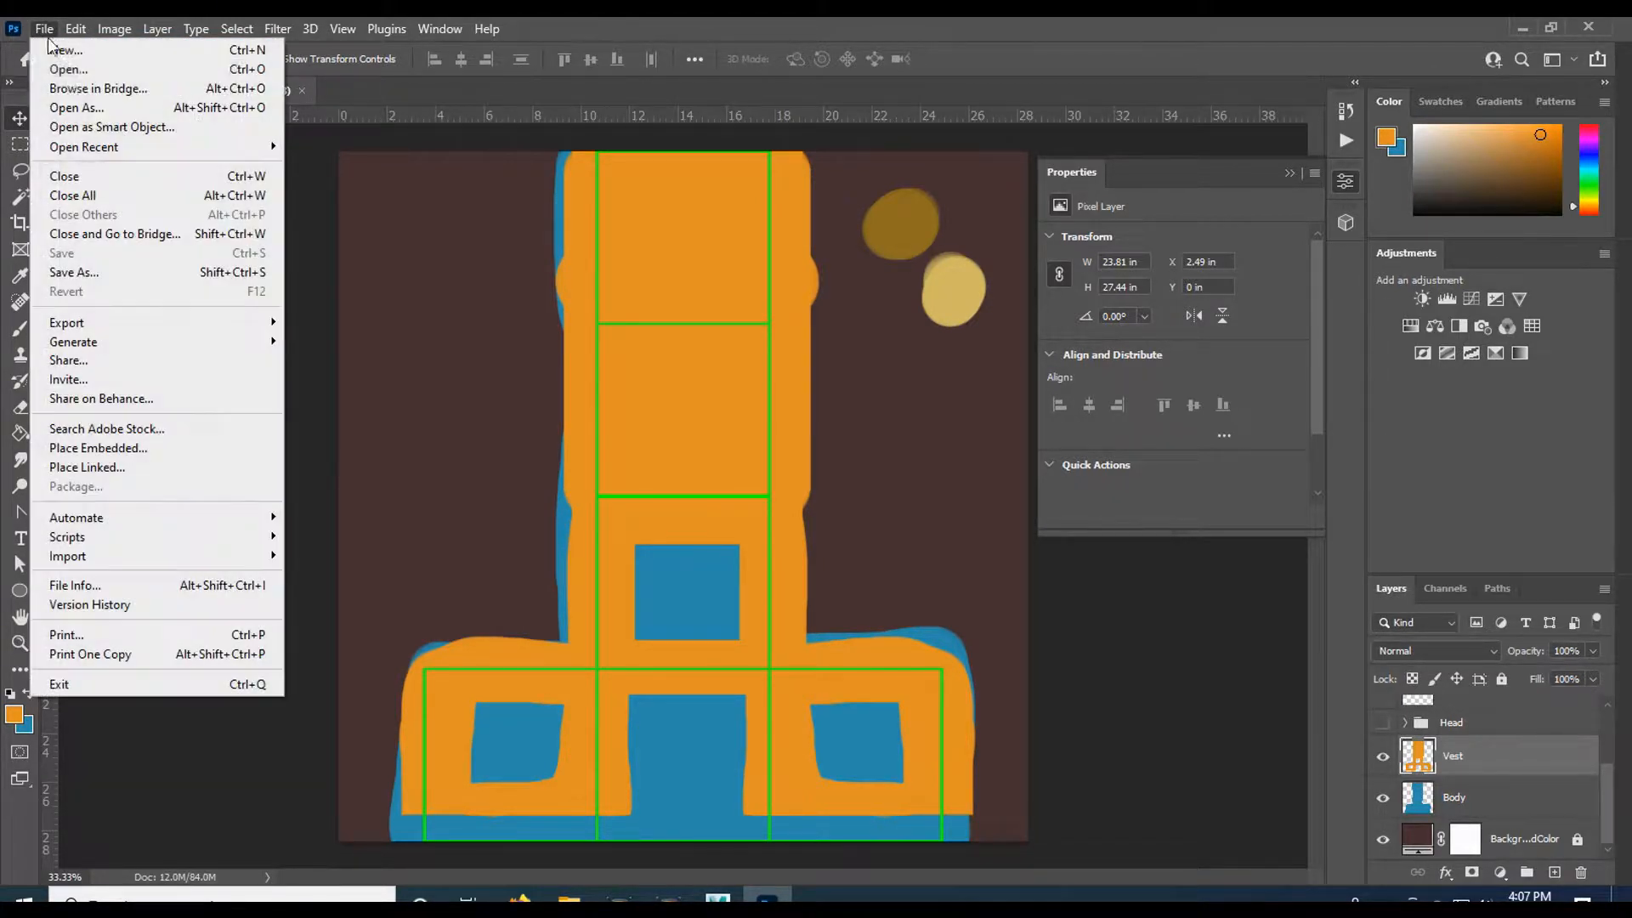
pyautogui.click(143, 274)
pyautogui.click(364, 425)
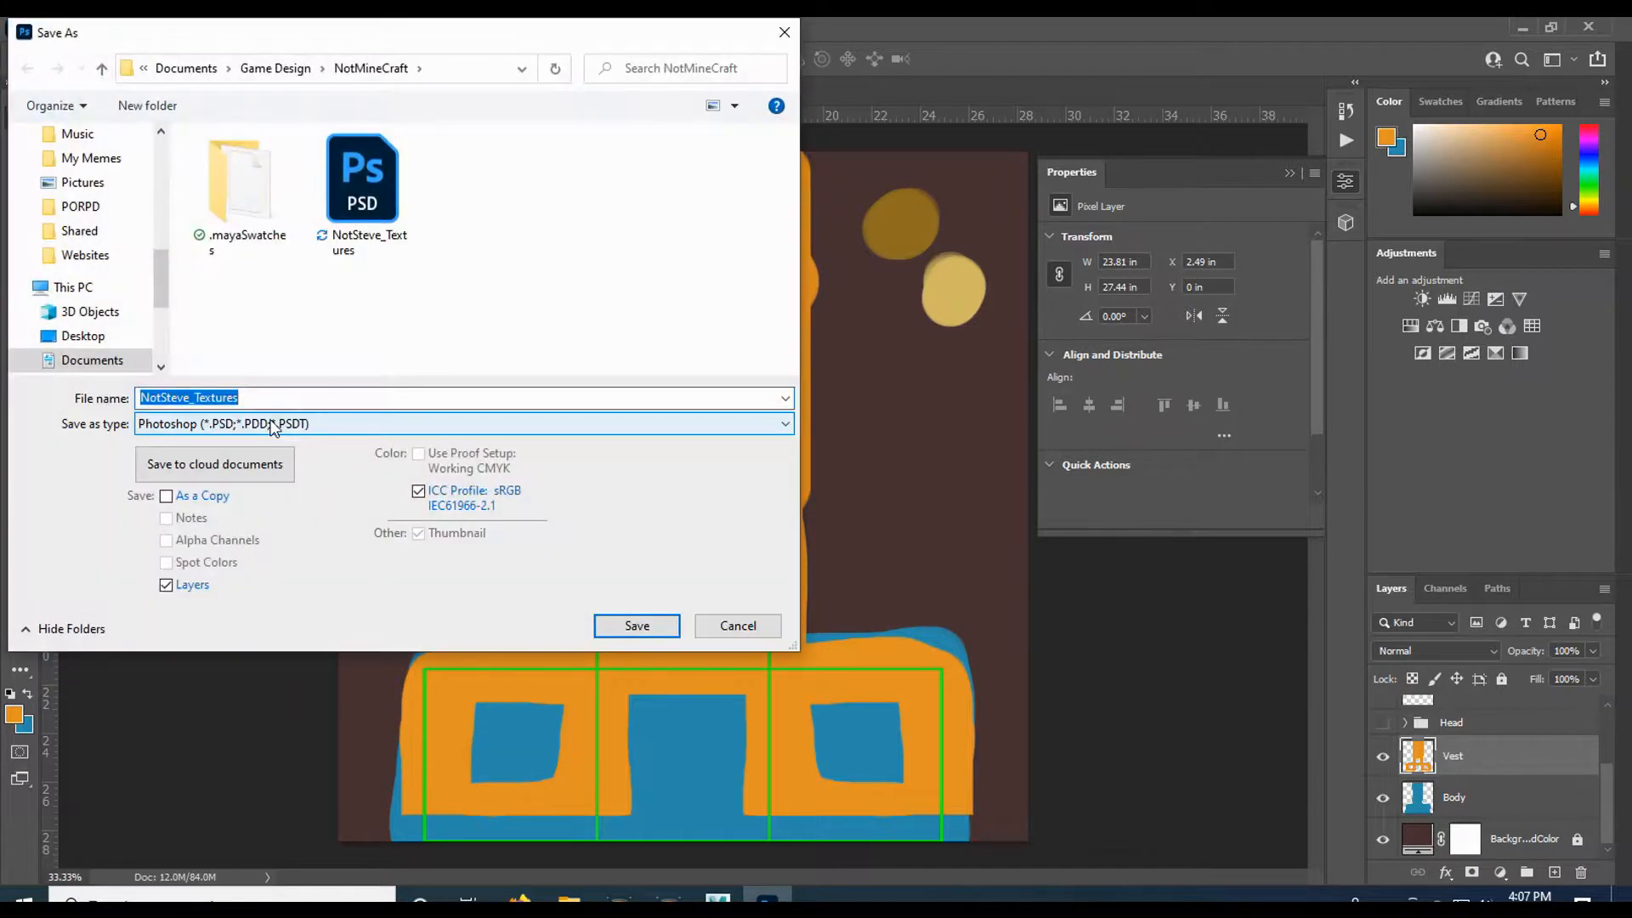
pyautogui.click(321, 745)
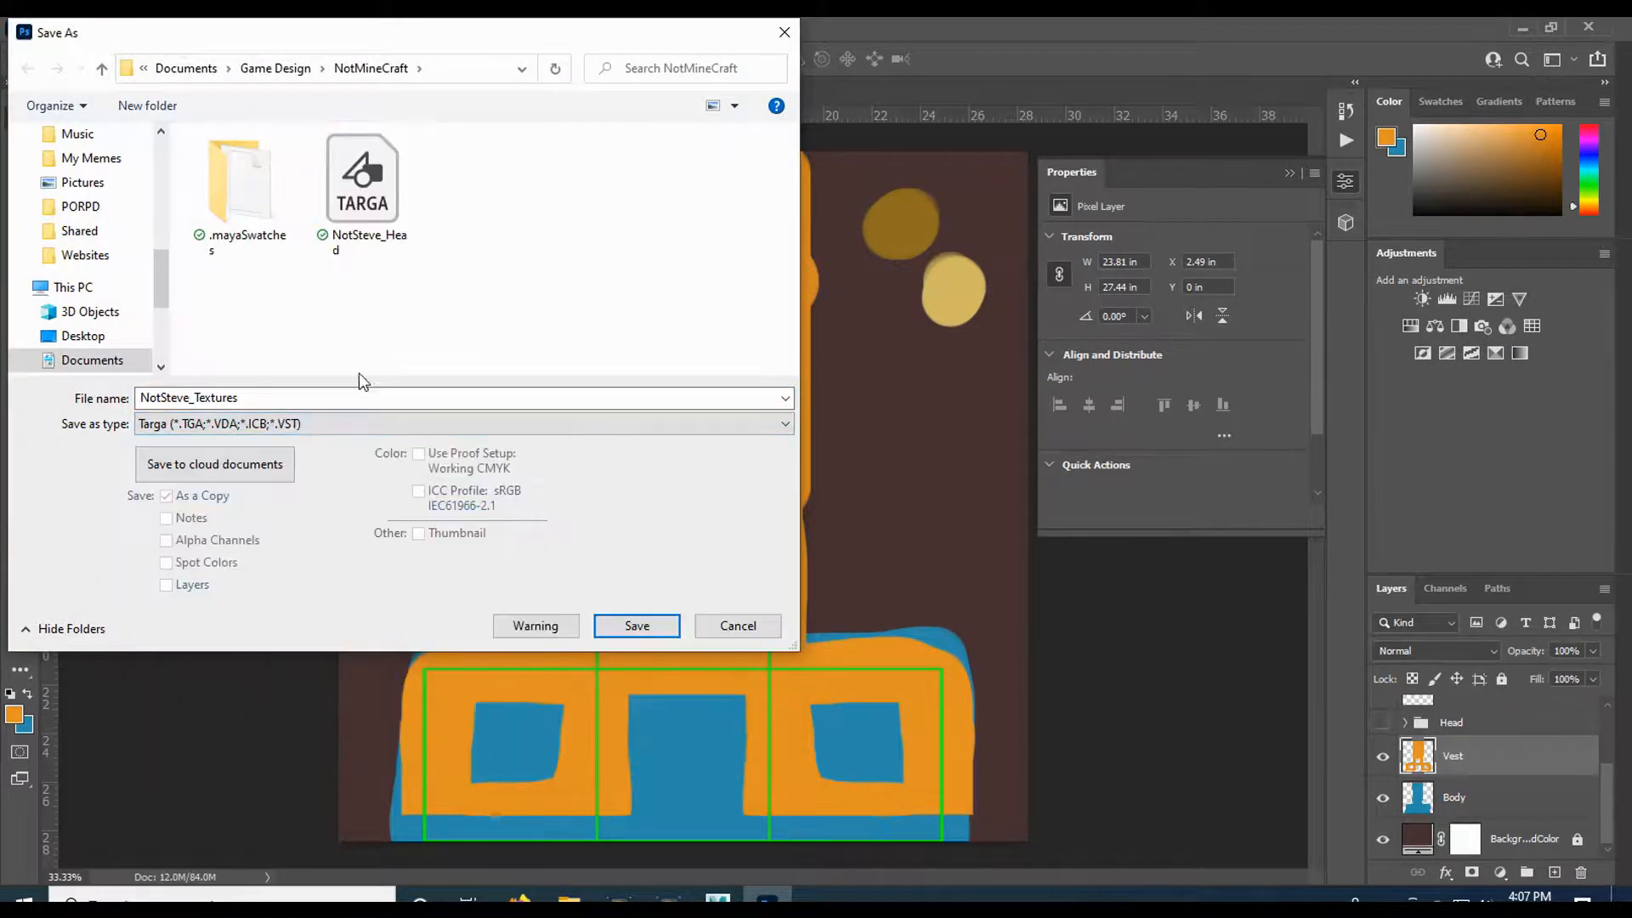
# - Name the Targa copy NotSteve_Body and save it at 24 bits/pixel
pyautogui.click(374, 246)
pyautogui.doubleClick(264, 392)
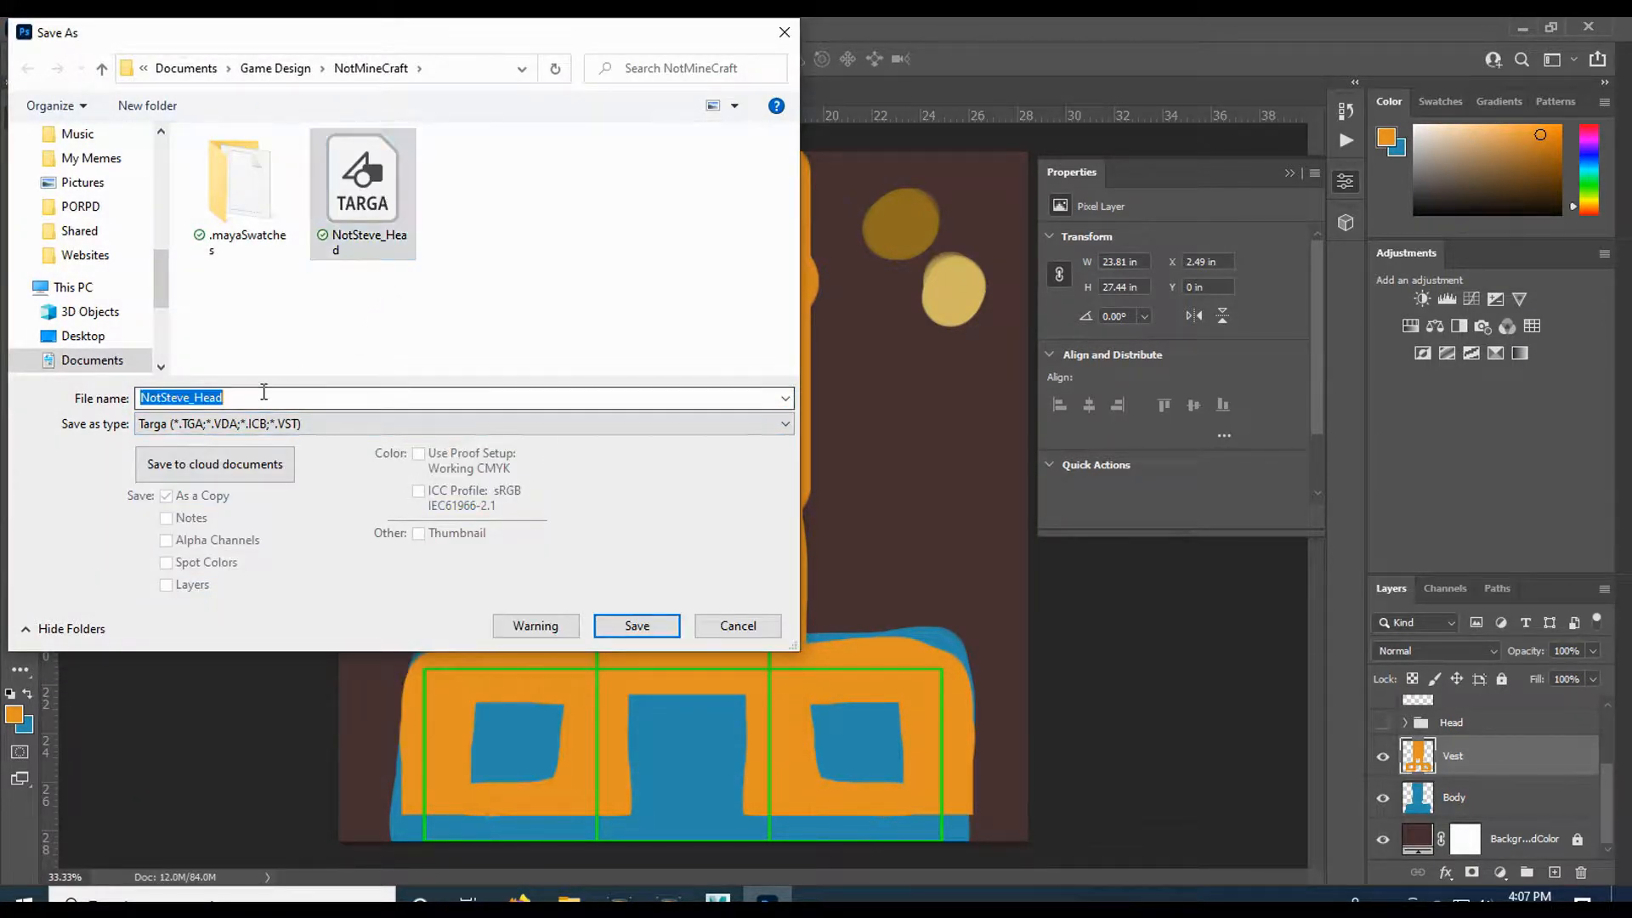
pyautogui.click(263, 399)
pyautogui.press('BackSpace')
pyautogui.press('BackSpace')
pyautogui.press('BackSpace')
pyautogui.press('BackSpace')
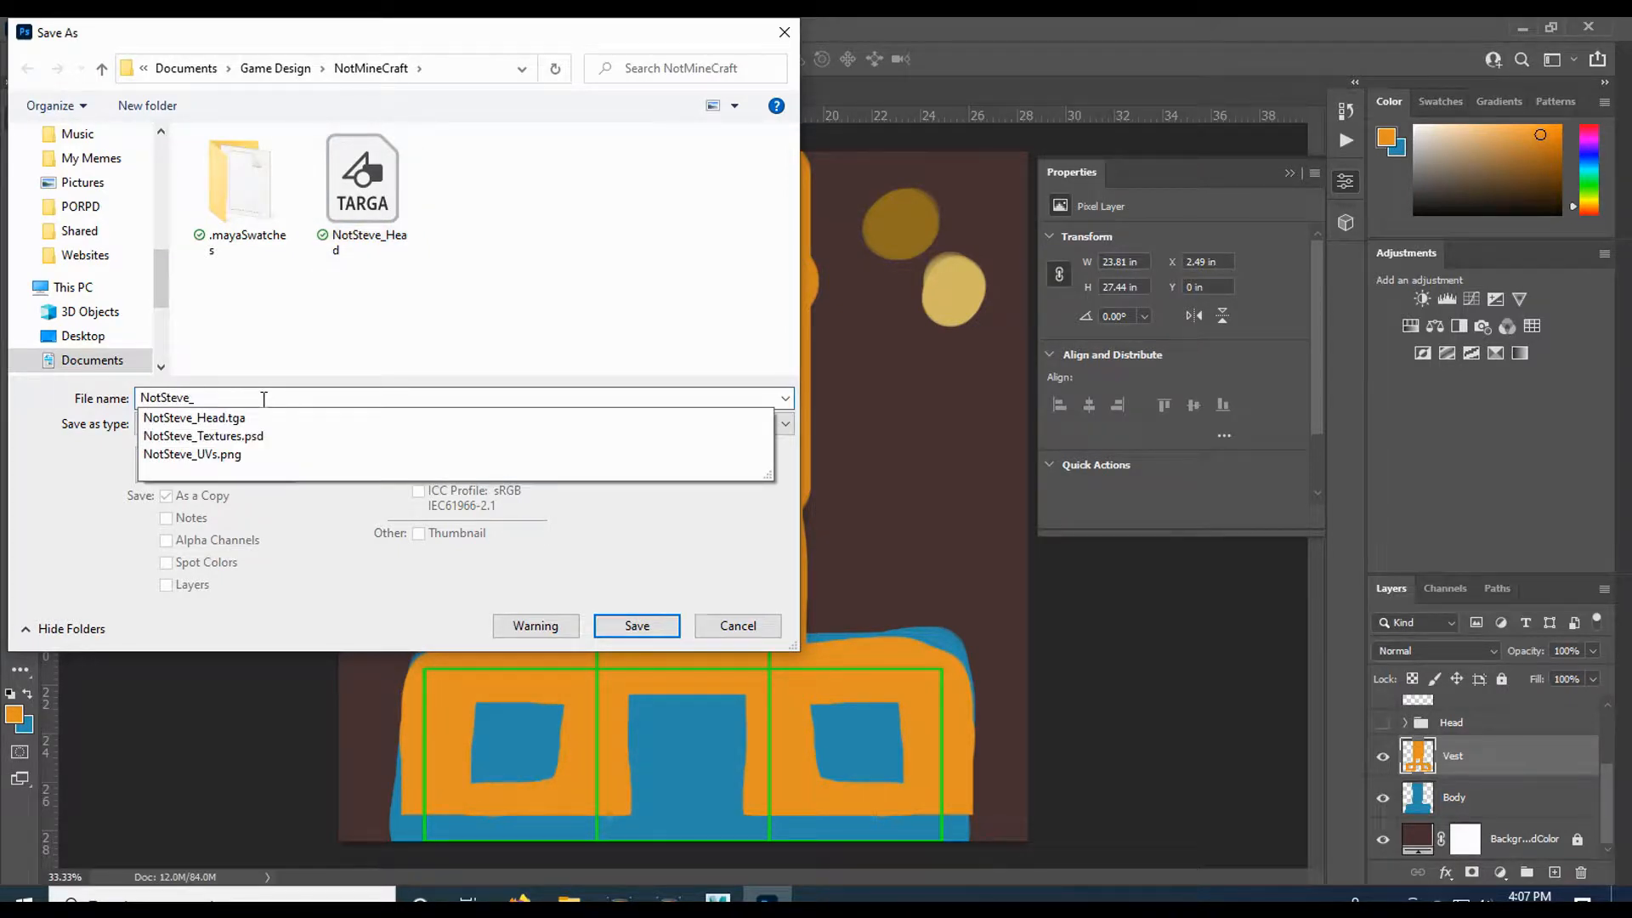
pyautogui.write('Body')
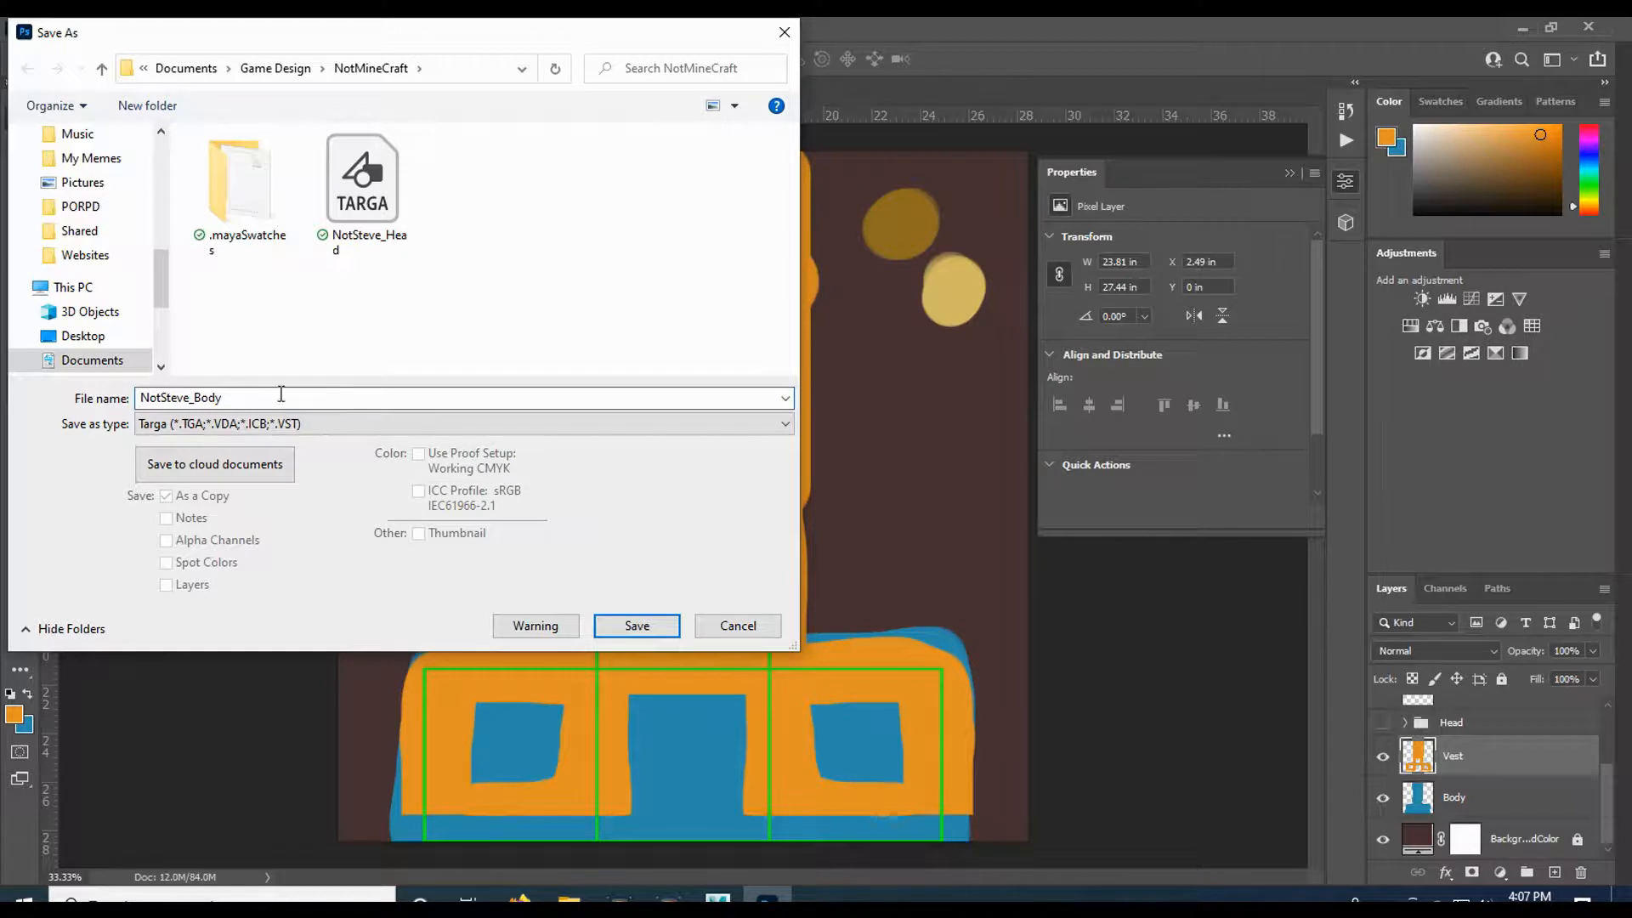
pyautogui.click(642, 625)
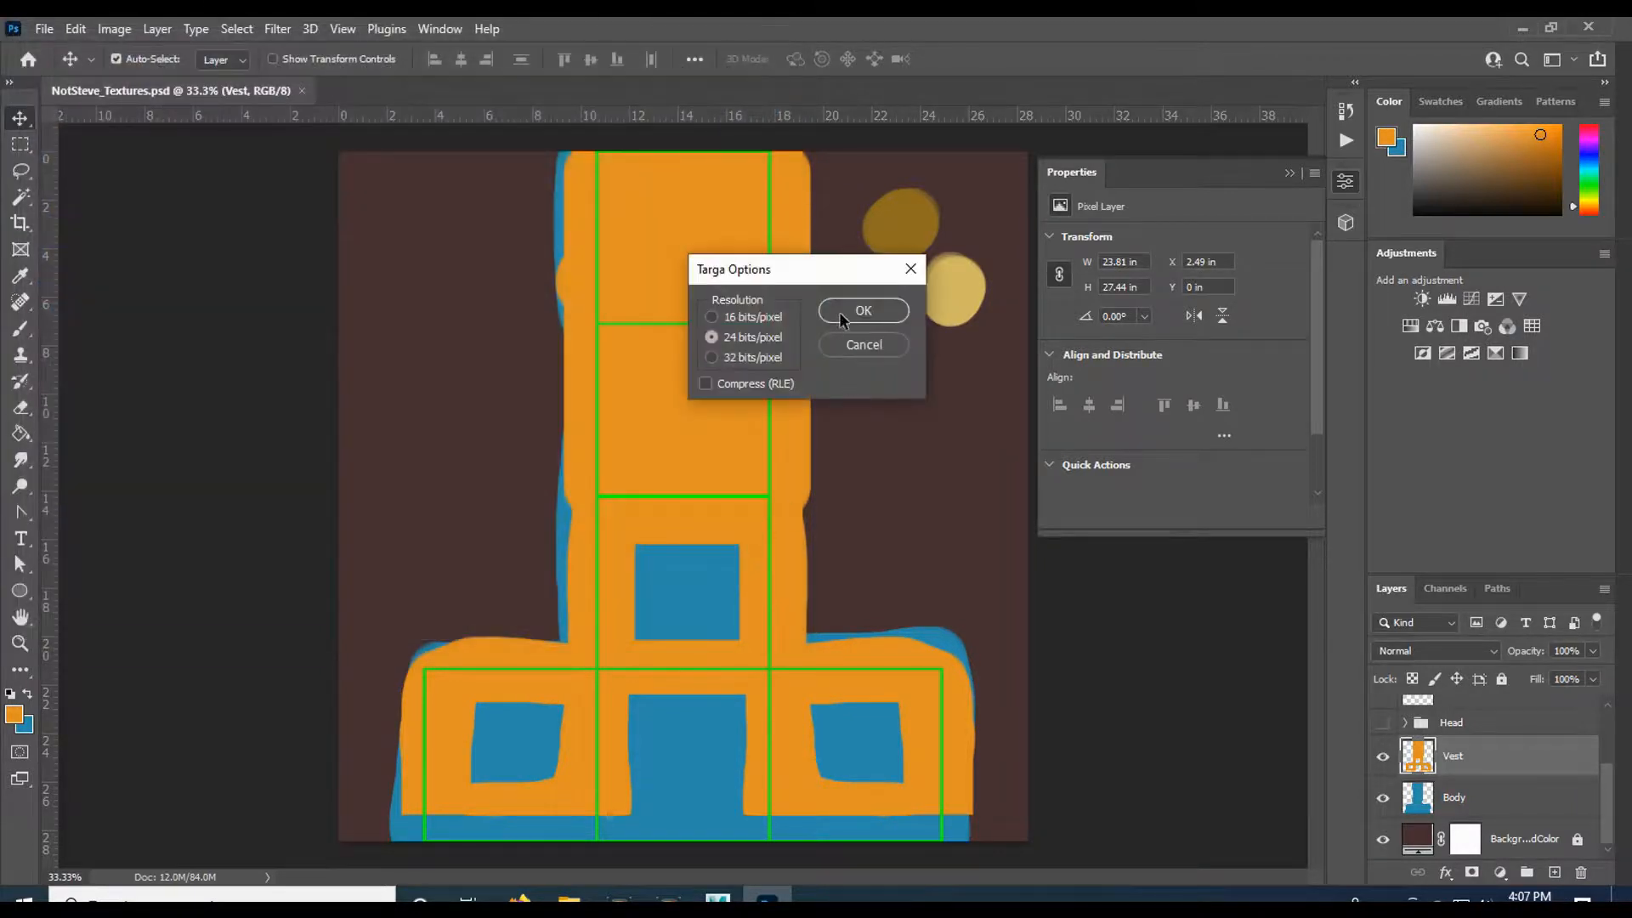
pyautogui.click(861, 312)
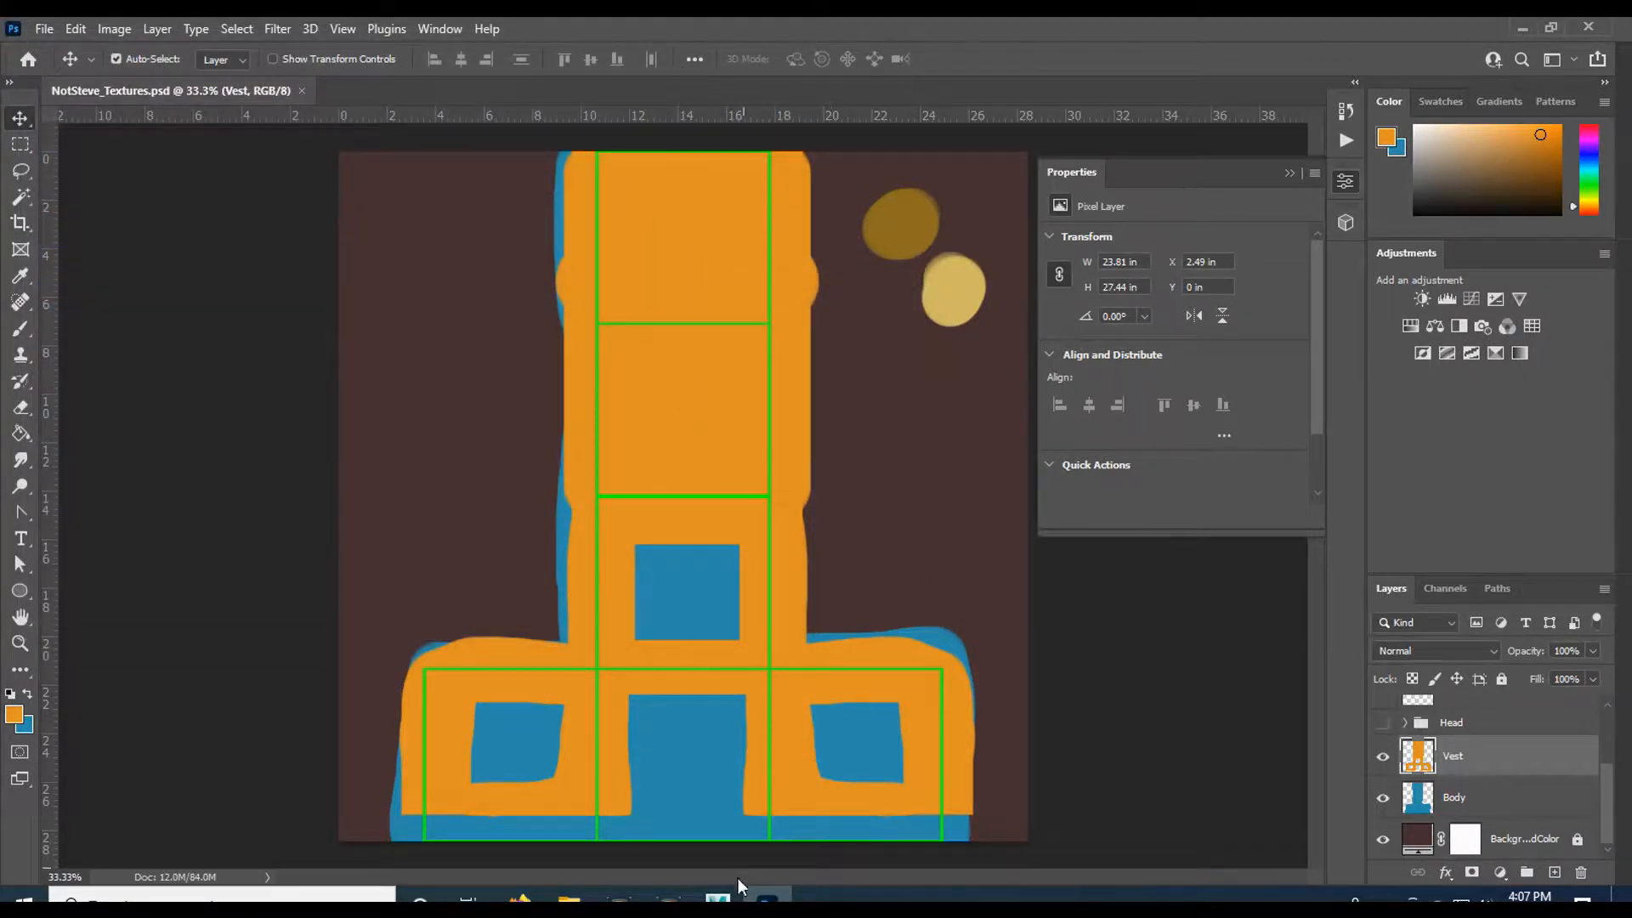
# - Switch to Maya, assign a new Lambert material to the Body, and name the material BodyMaterial
pyautogui.moveTo(721, 897)
pyautogui.click(788, 839)
pyautogui.click(644, 459)
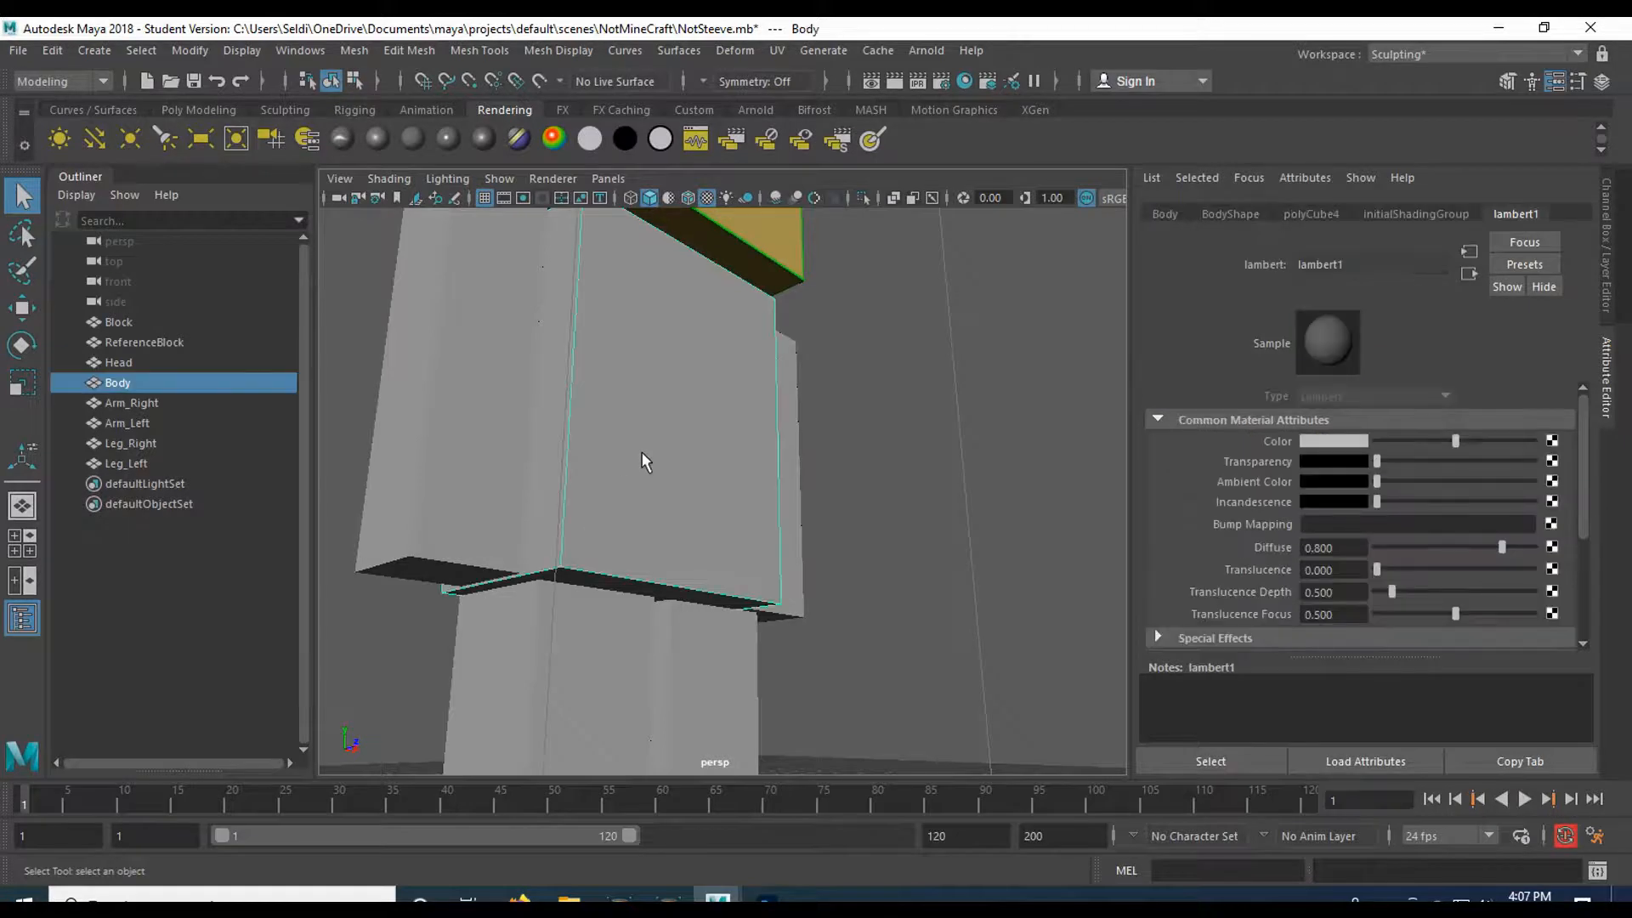
pyautogui.click(412, 139)
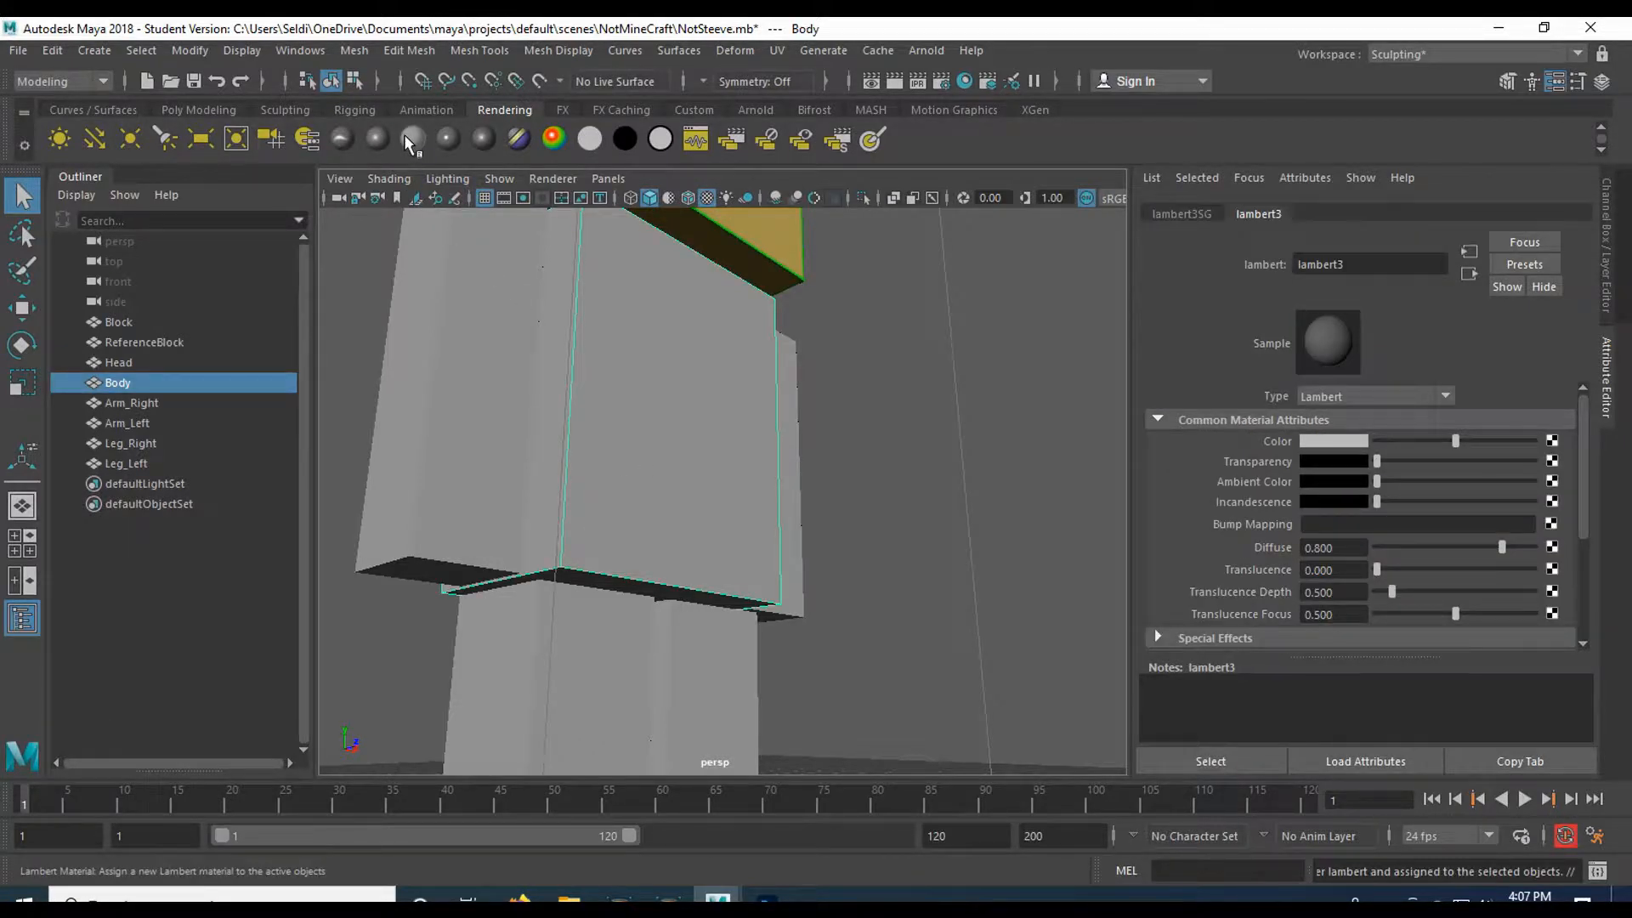
pyautogui.doubleClick(1403, 265)
pyautogui.write('BodyMater')
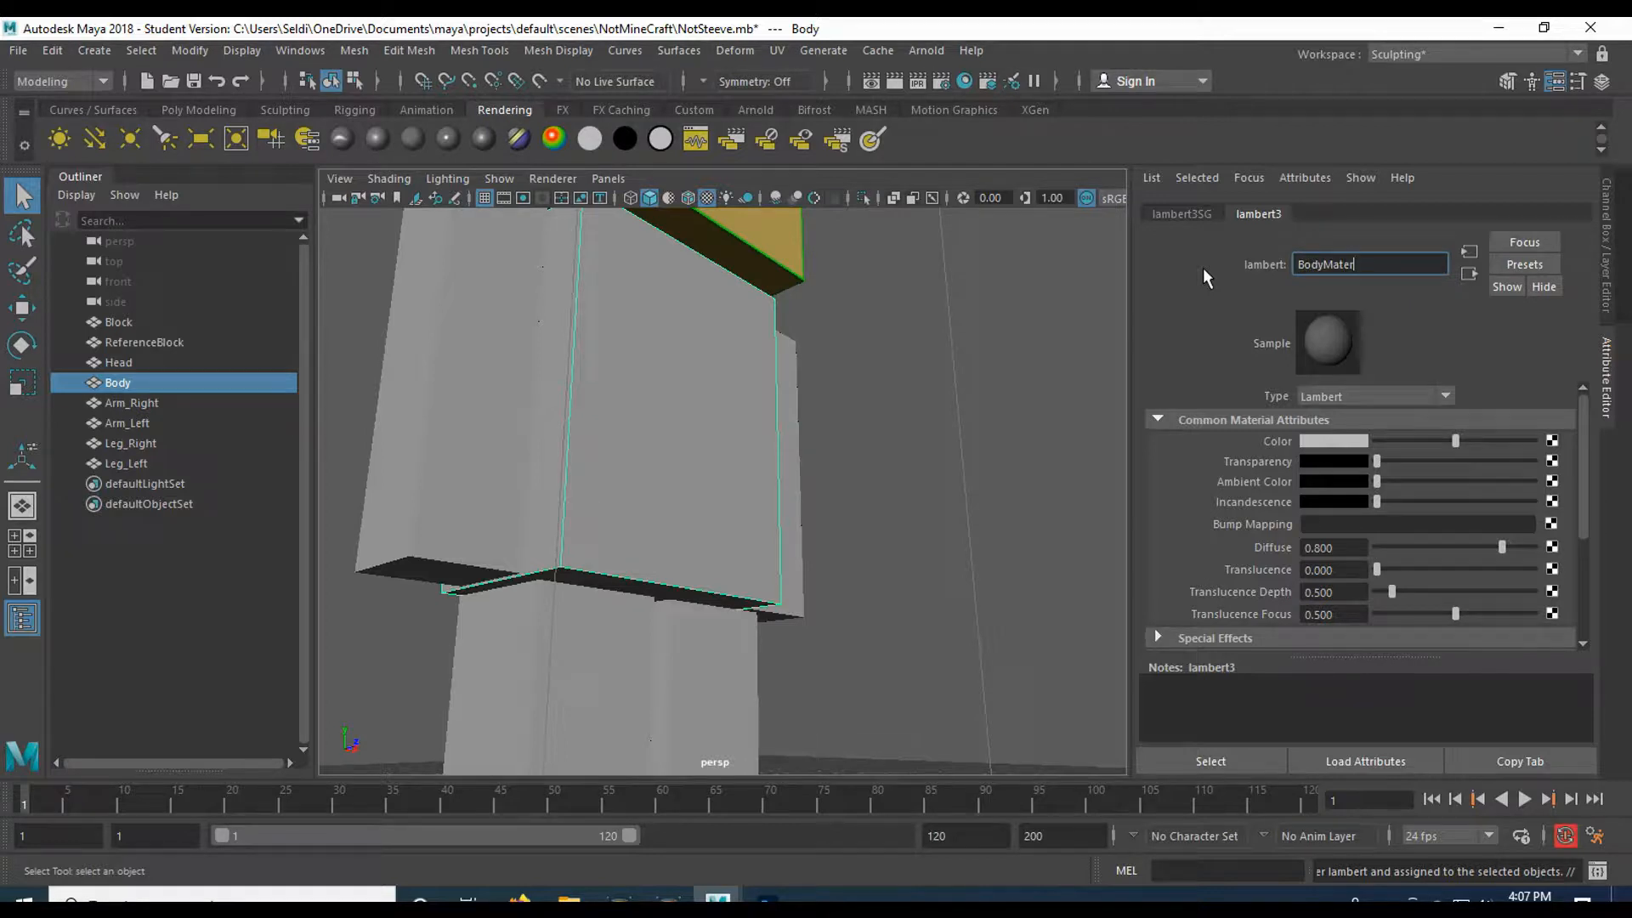
pyautogui.write('ial')
pyautogui.press('Return')
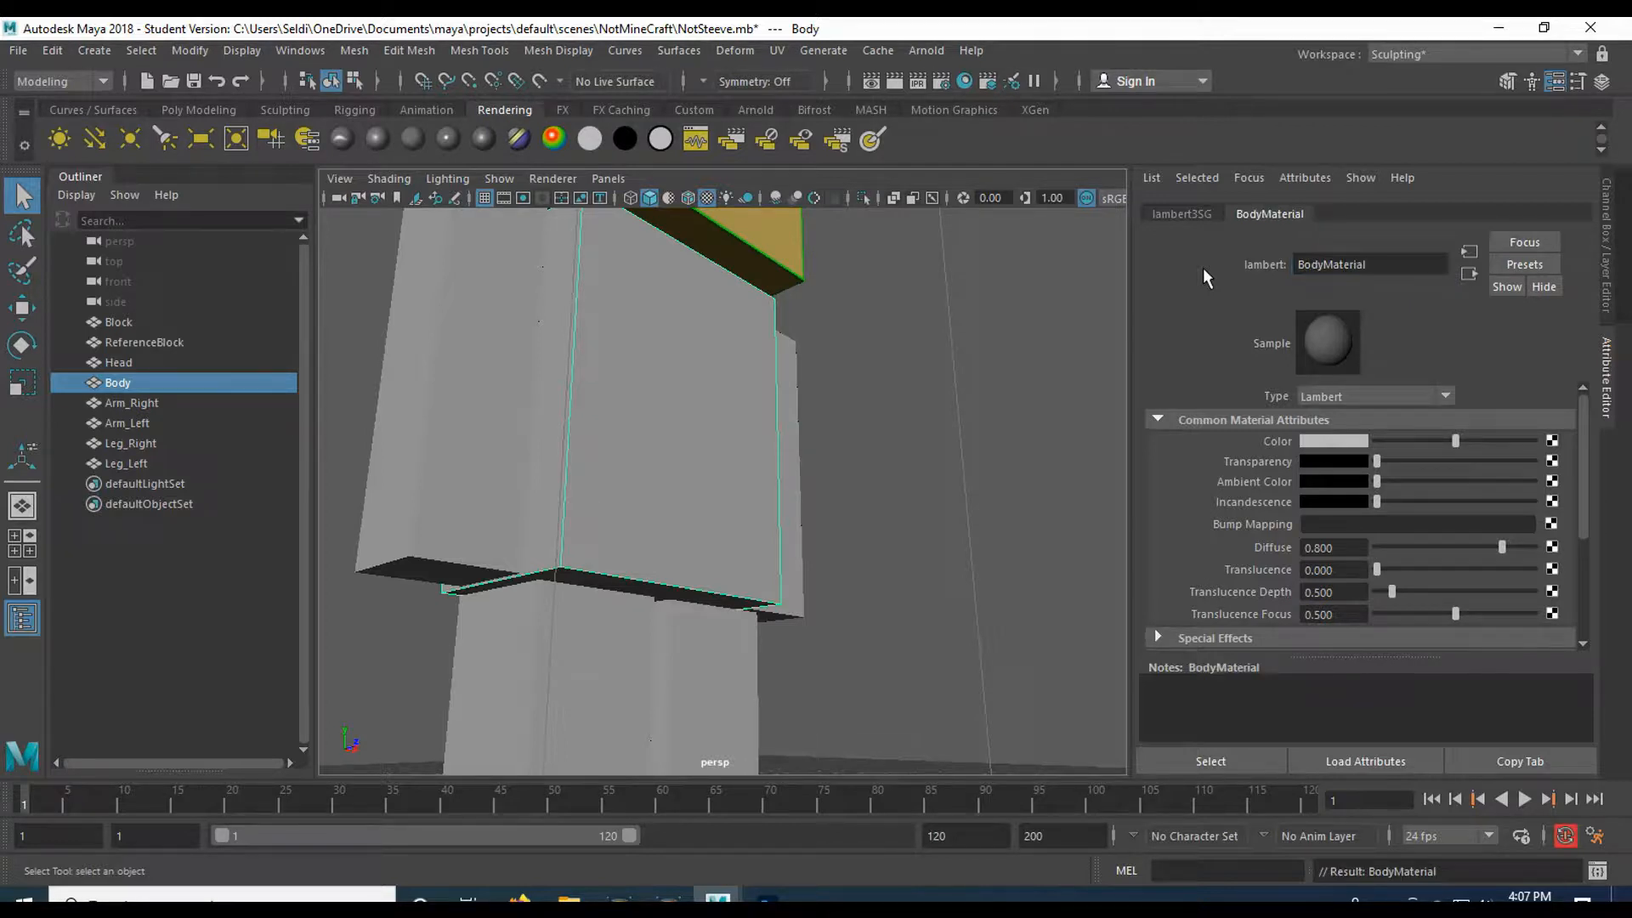
# - Connect a file texture to BodyMaterial's color and load NotSteve_Body.tga as its image
pyautogui.click(1550, 444)
pyautogui.click(772, 487)
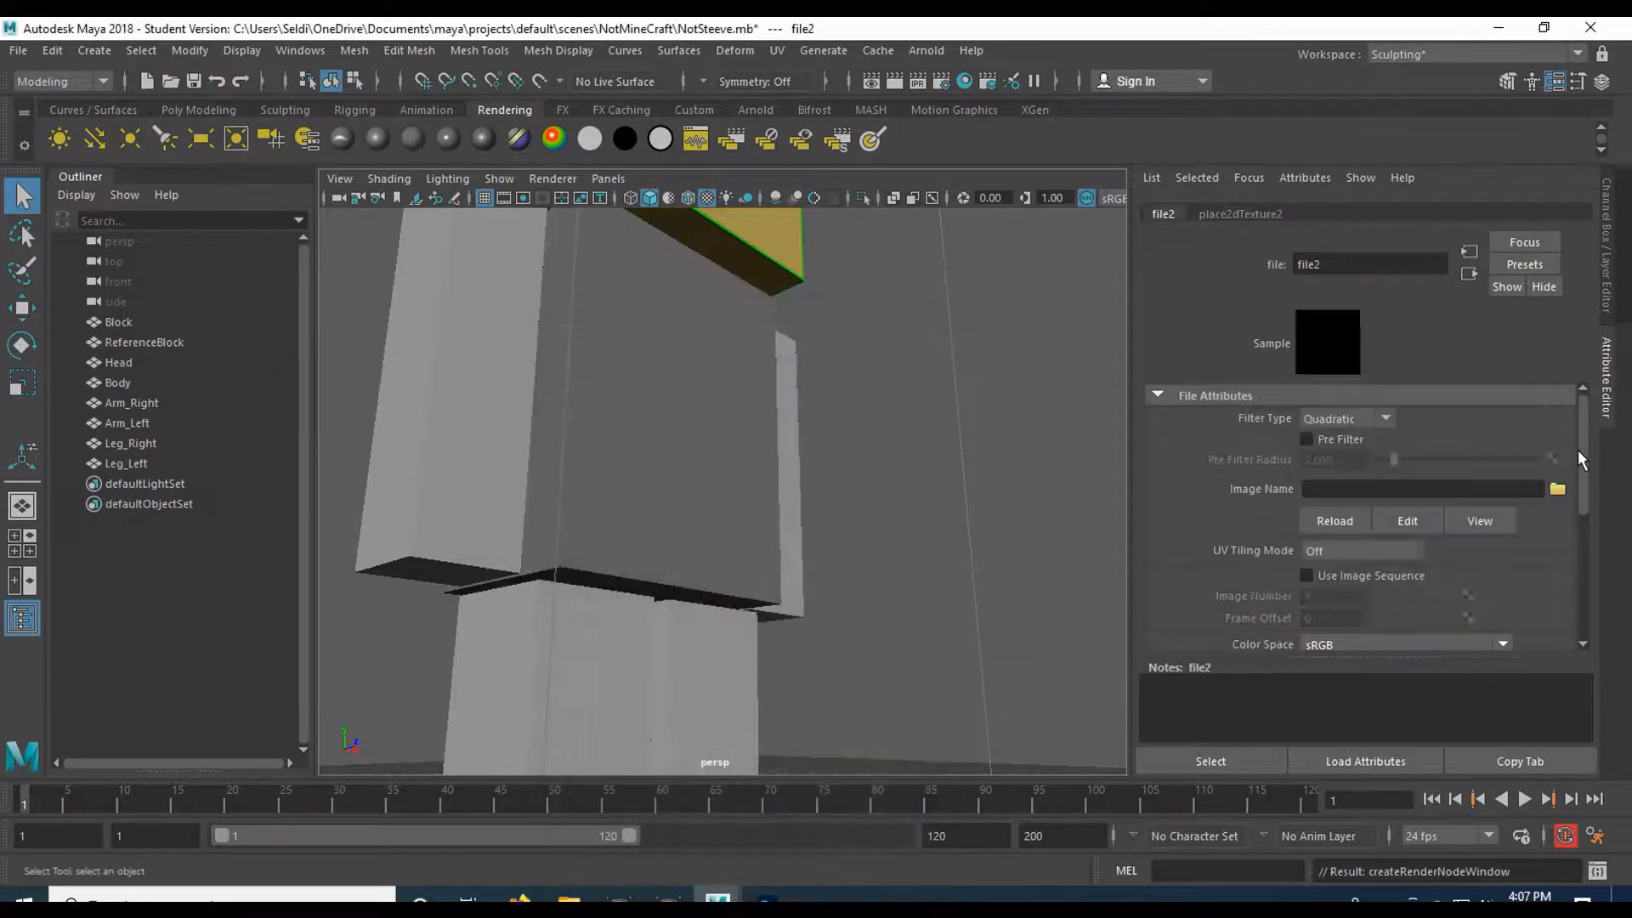
pyautogui.click(1557, 489)
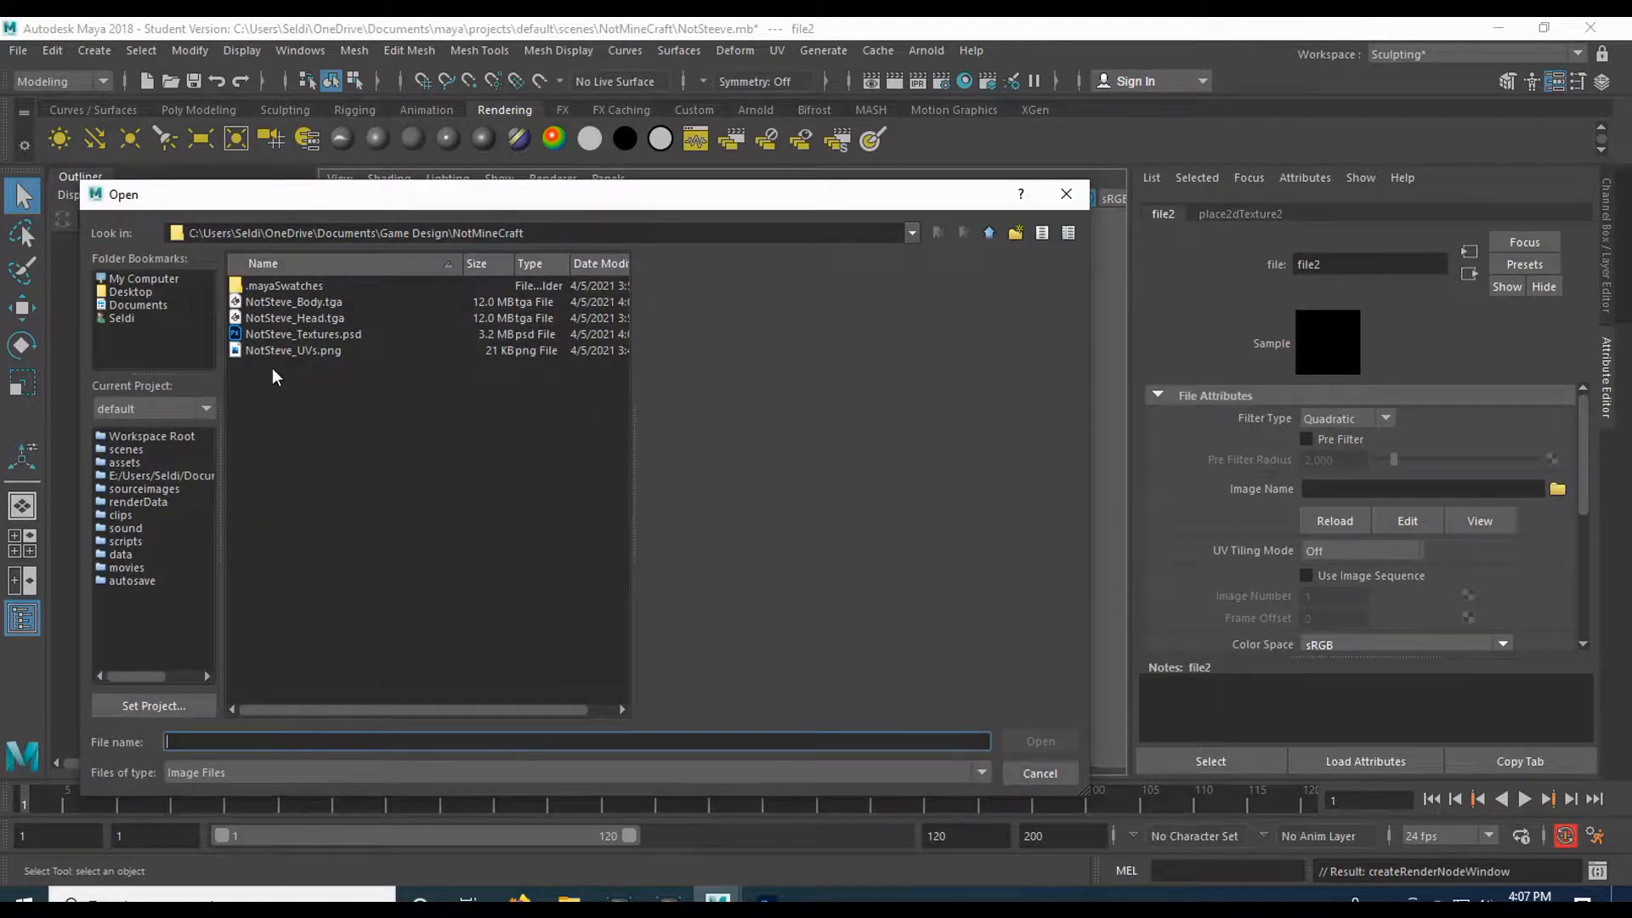
pyautogui.click(291, 302)
pyautogui.doubleClick(291, 303)
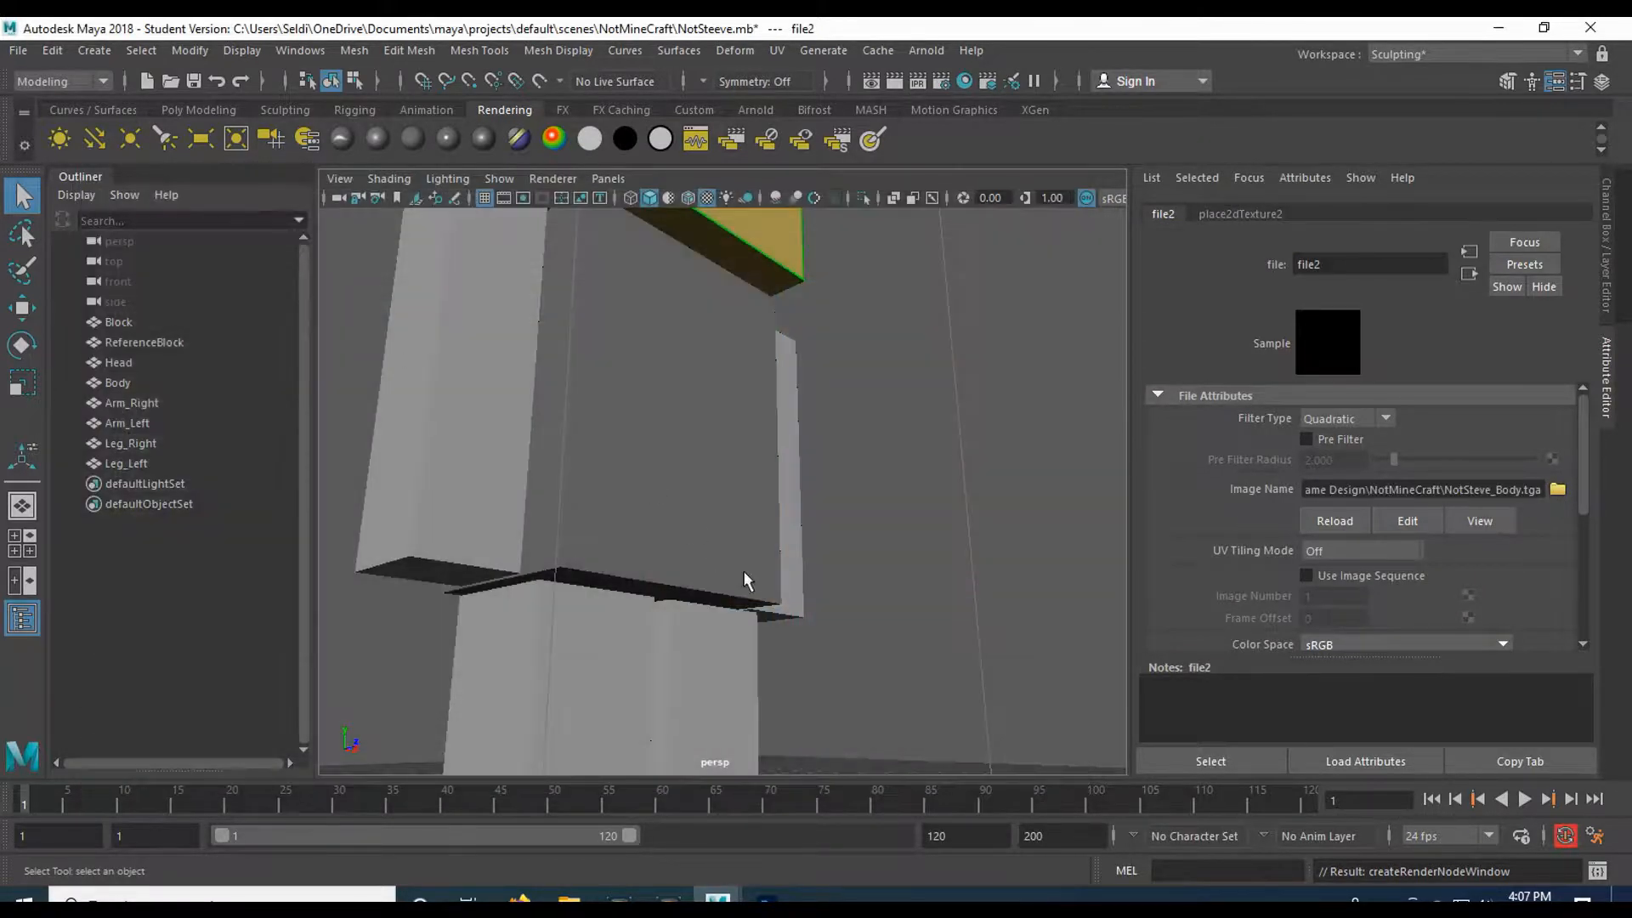
# - Examine the textured body's side, underside and front to see how the vest wraps around it
pyautogui.moveTo(904, 500); pyautogui.dragTo(976, 453)
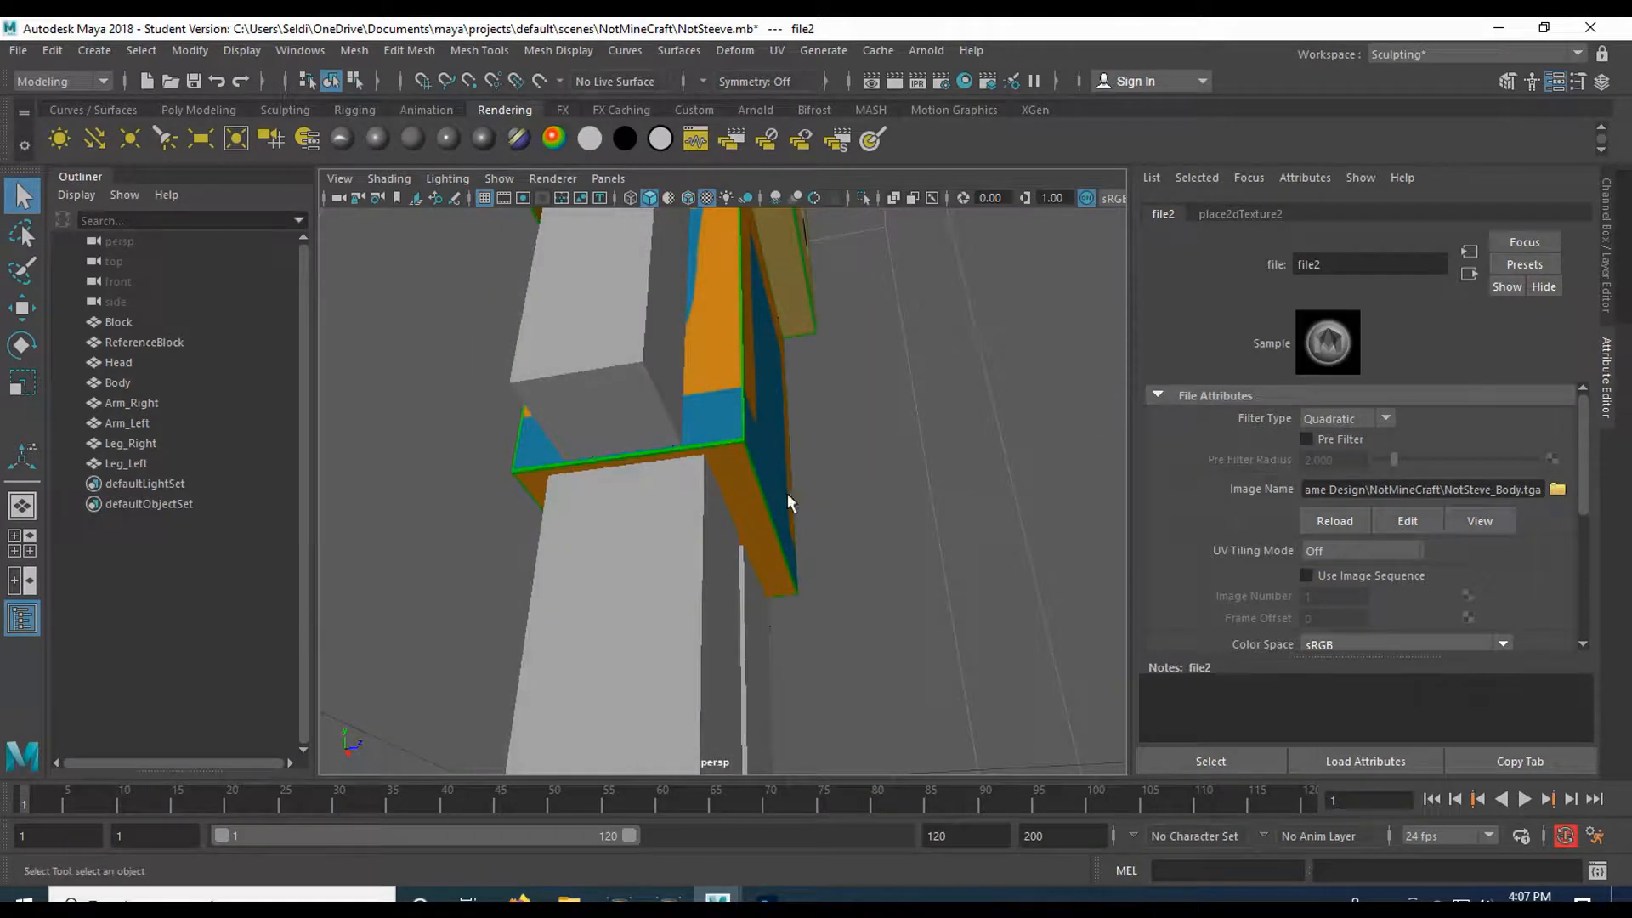
pyautogui.moveTo(750, 502); pyautogui.dragTo(616, 537)
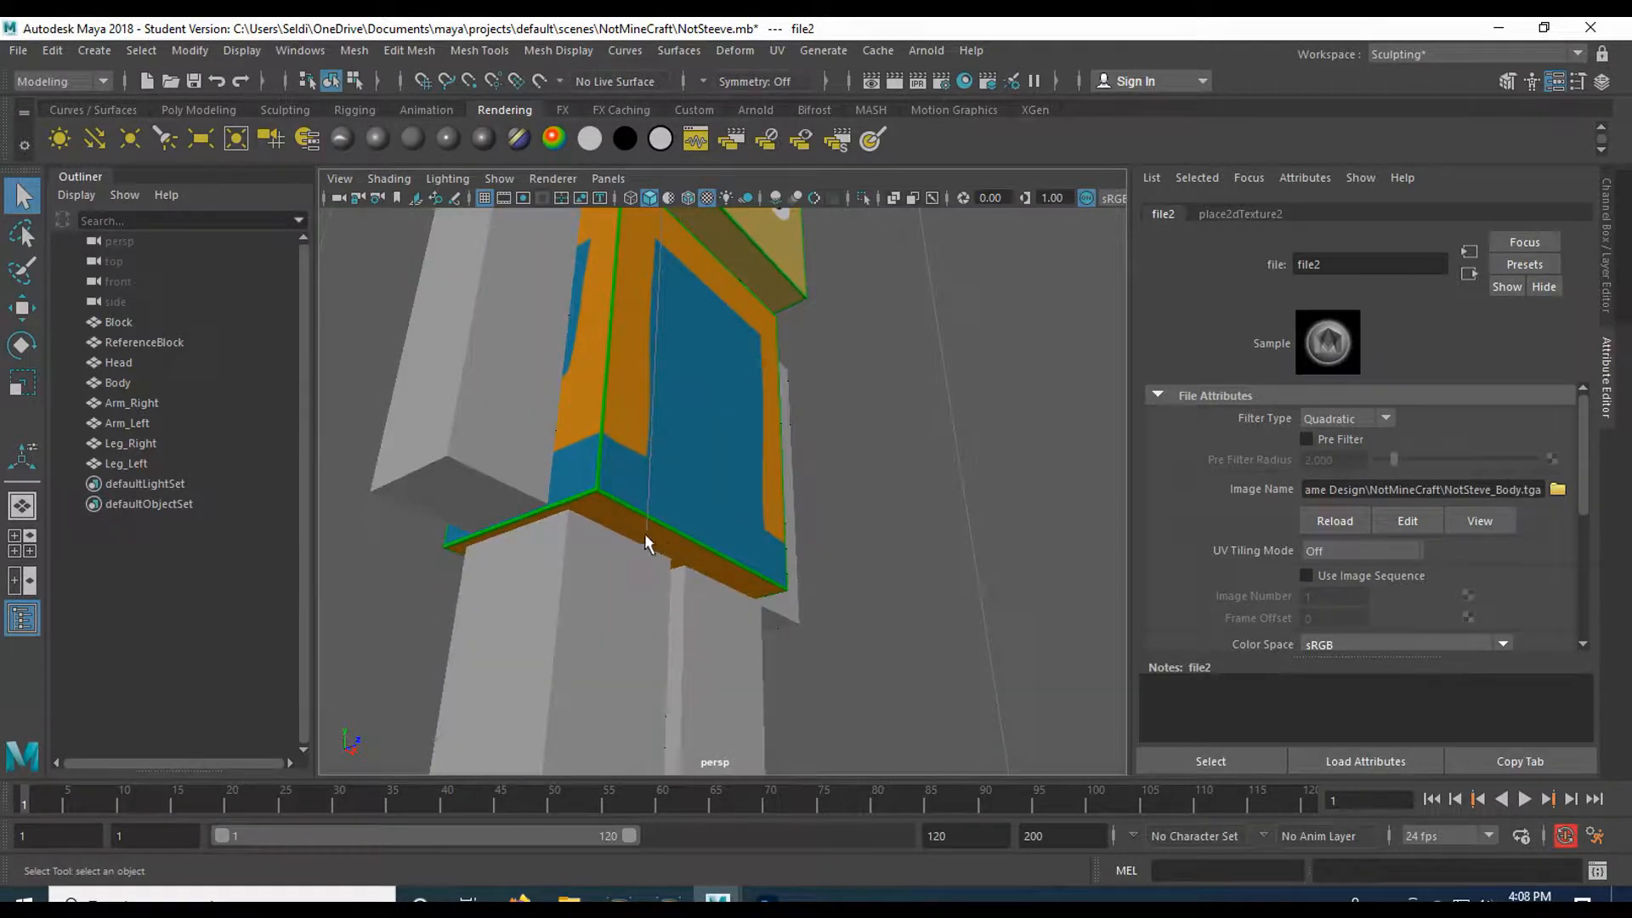
pyautogui.moveTo(614, 526); pyautogui.dragTo(538, 487)
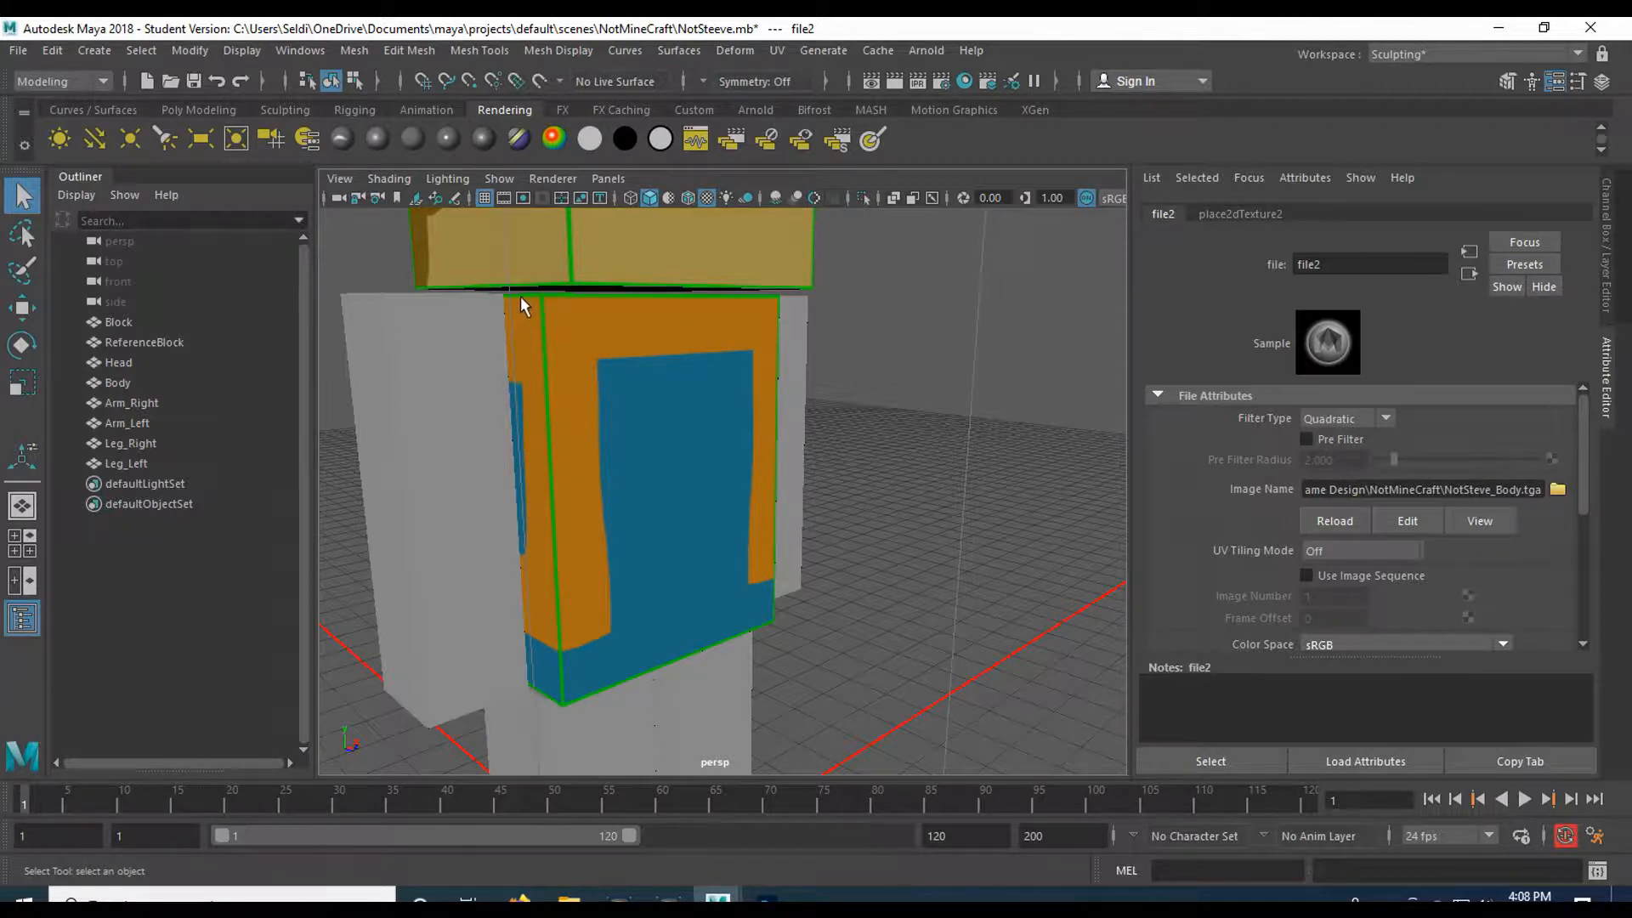
# - Switch to Photoshop and erase the top edge of the orange vest on the Vest layer with a straight Eraser stroke
pyautogui.moveTo(521, 296); pyautogui.dragTo(523, 388)
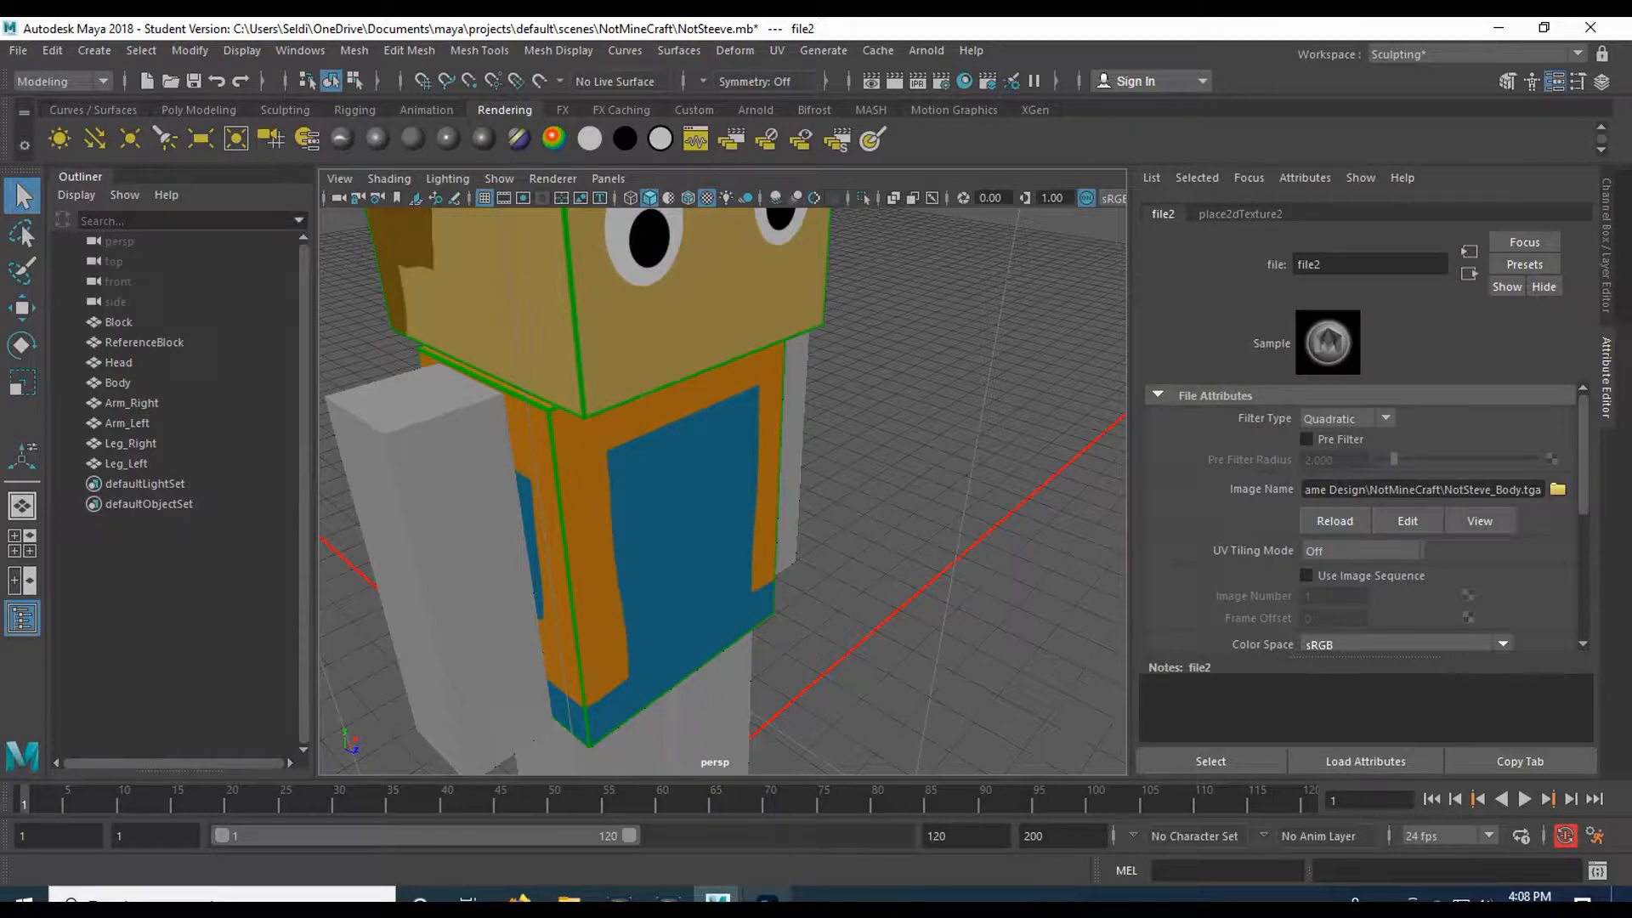
pyautogui.click(767, 897)
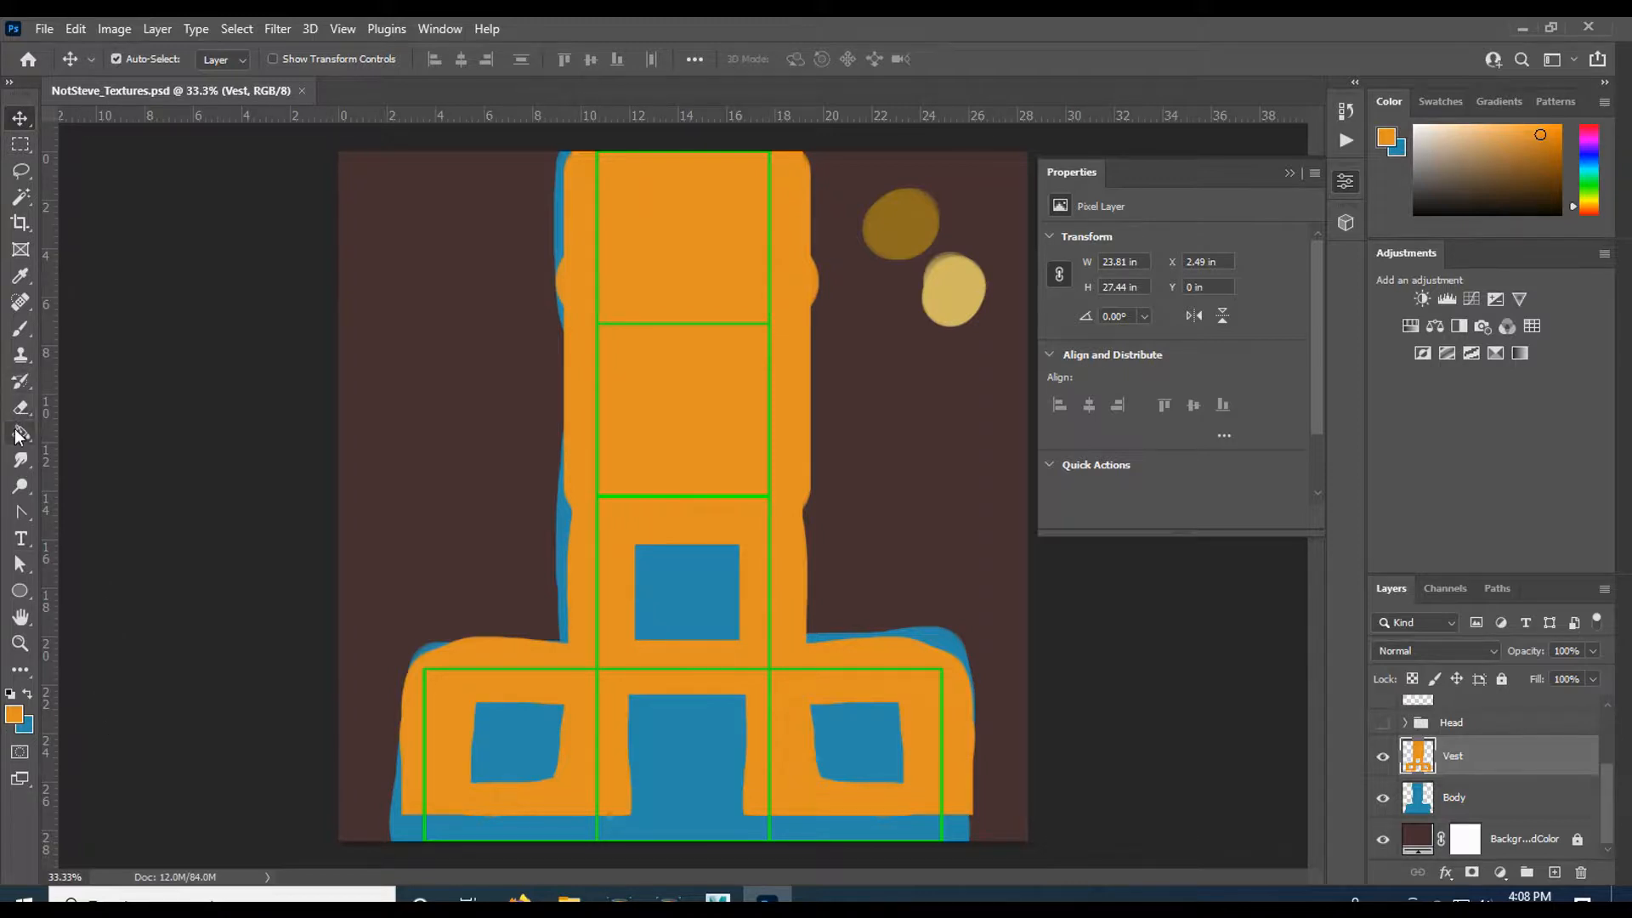
pyautogui.click(21, 407)
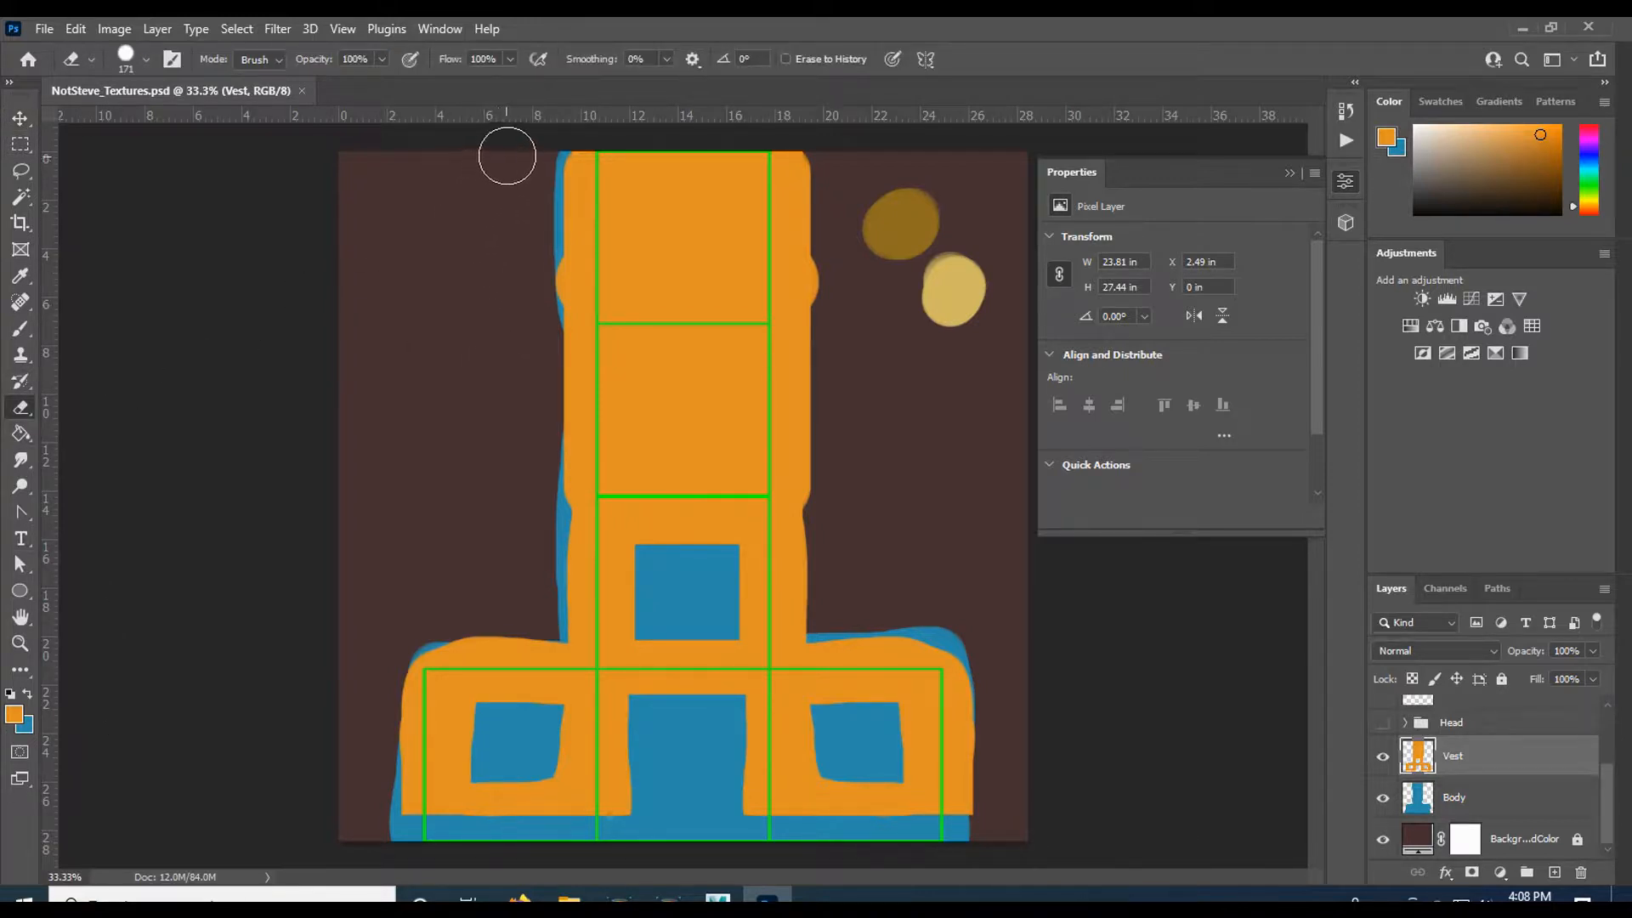
pyautogui.click(592, 144)
pyautogui.moveTo(593, 143); pyautogui.dragTo(833, 143)
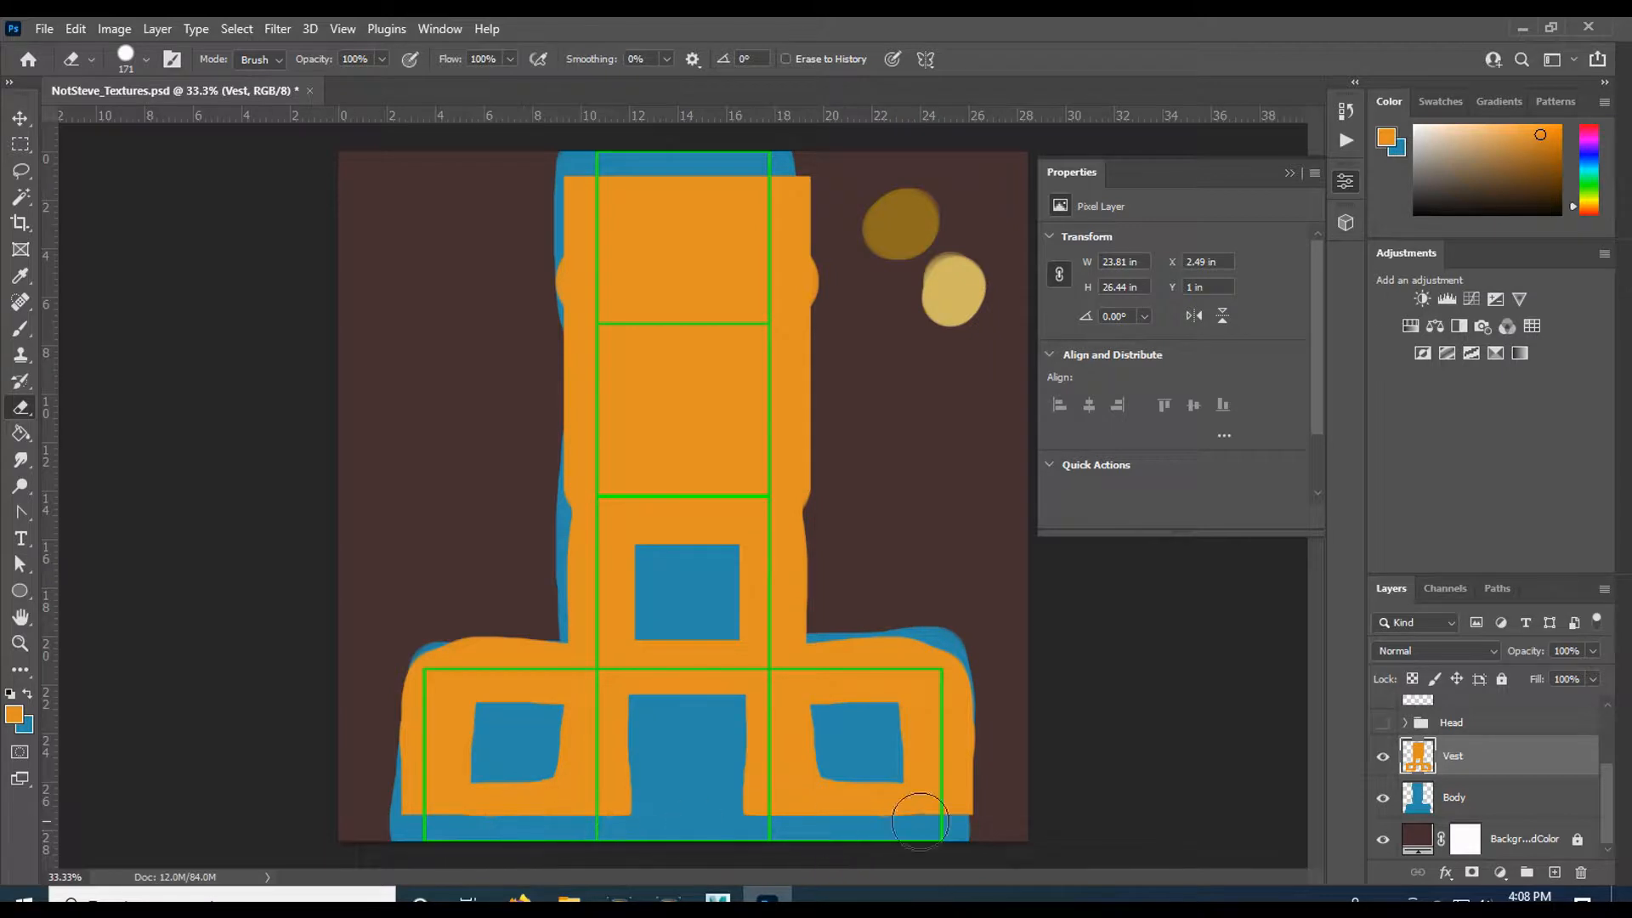
# - Select a strip about 26.6 by 1.21 in over the blue hem, shift the selection to the canvas's upper edge, and delete the vest inside it
pyautogui.click(19, 146)
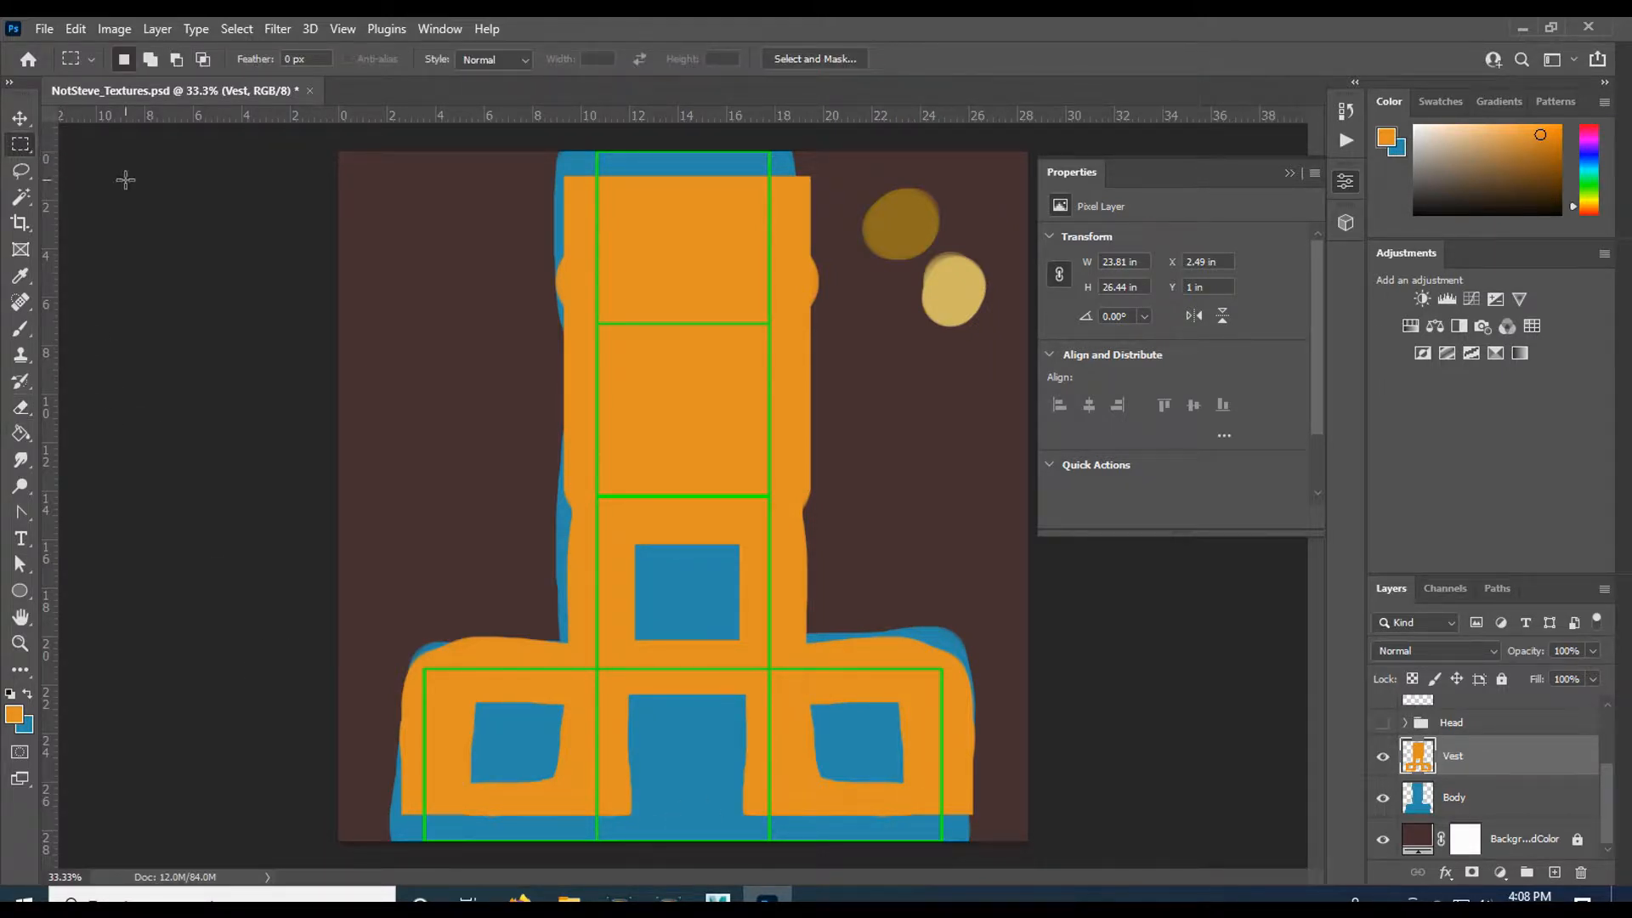
pyautogui.rightClick(21, 145)
pyautogui.click(306, 399)
pyautogui.moveTo(370, 816); pyautogui.dragTo(1009, 860)
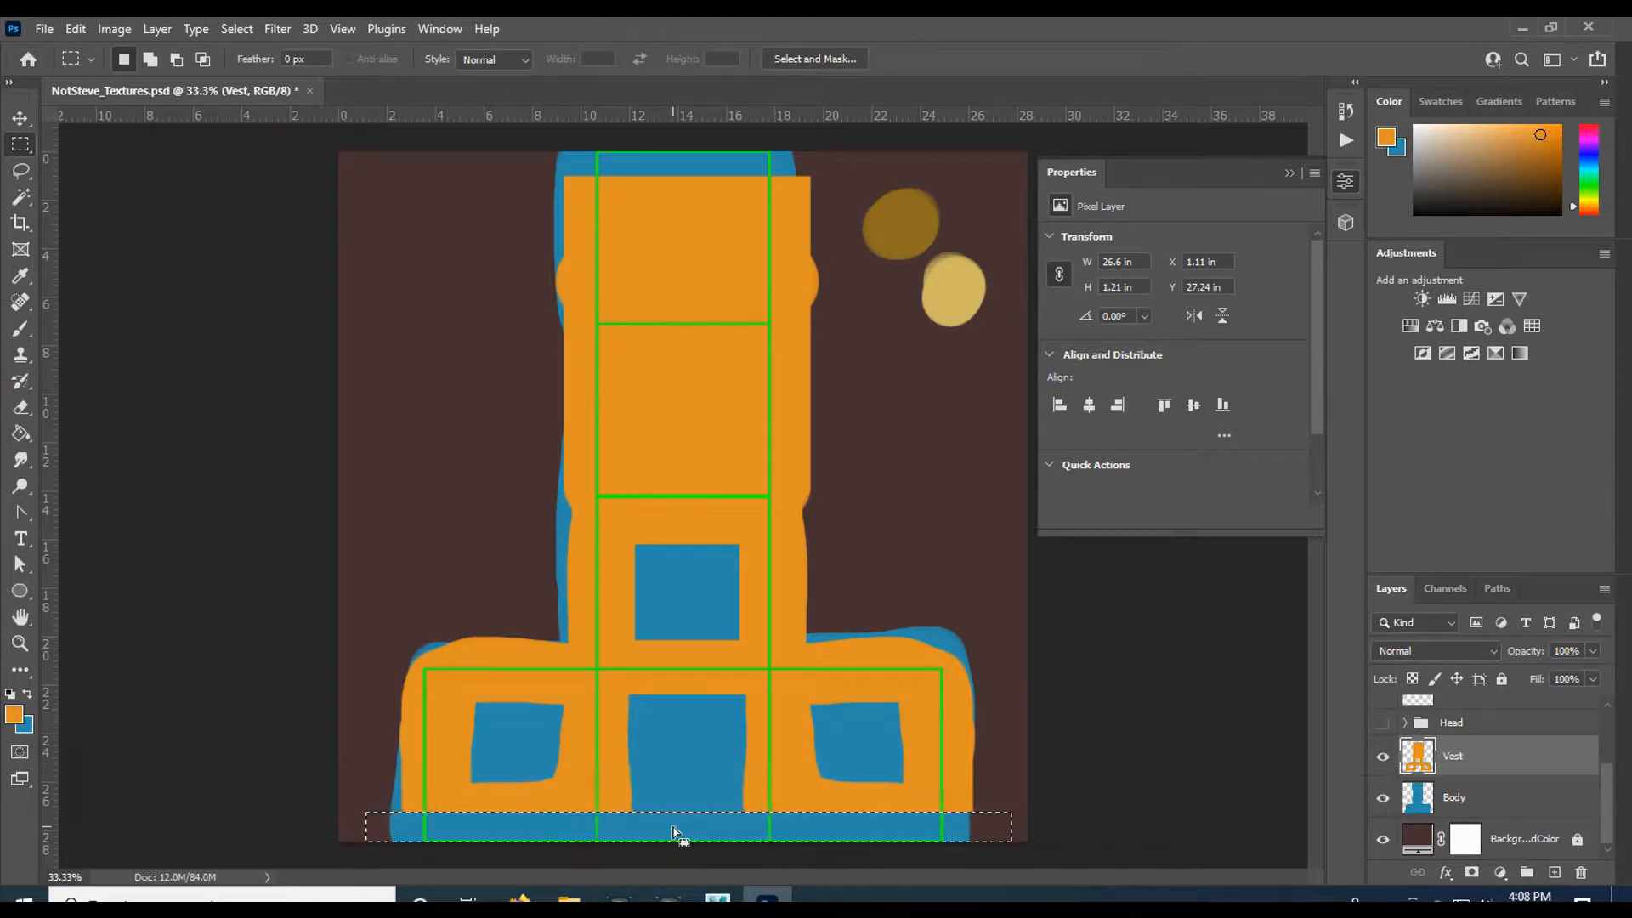
pyautogui.moveTo(673, 828); pyautogui.dragTo(677, 178)
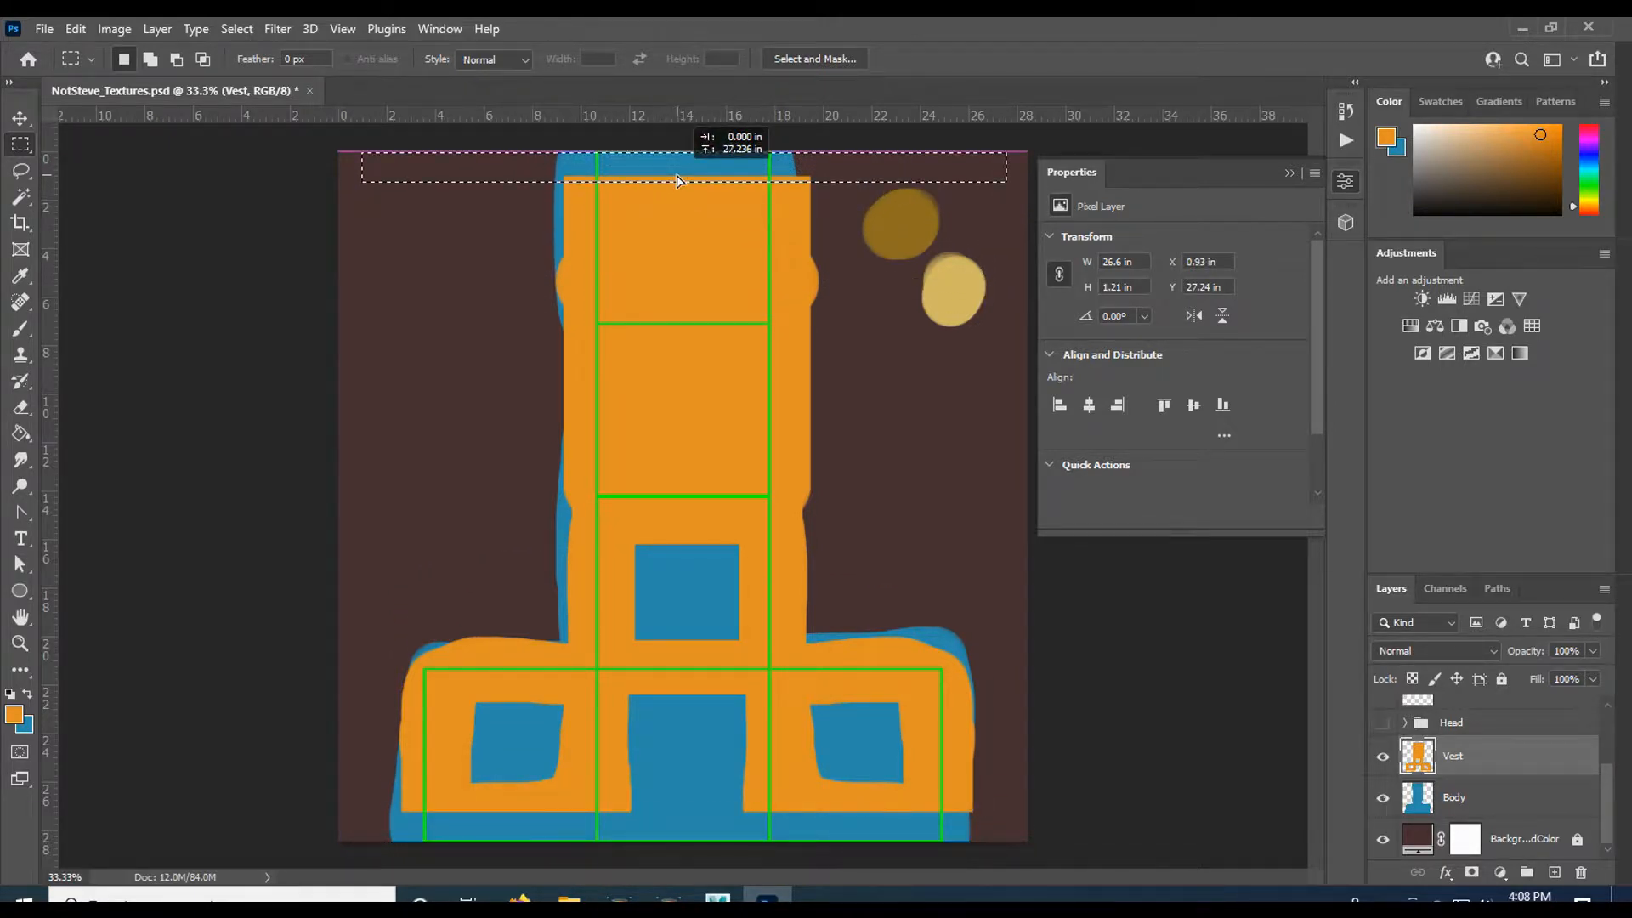
pyautogui.moveTo(678, 181); pyautogui.dragTo(678, 181)
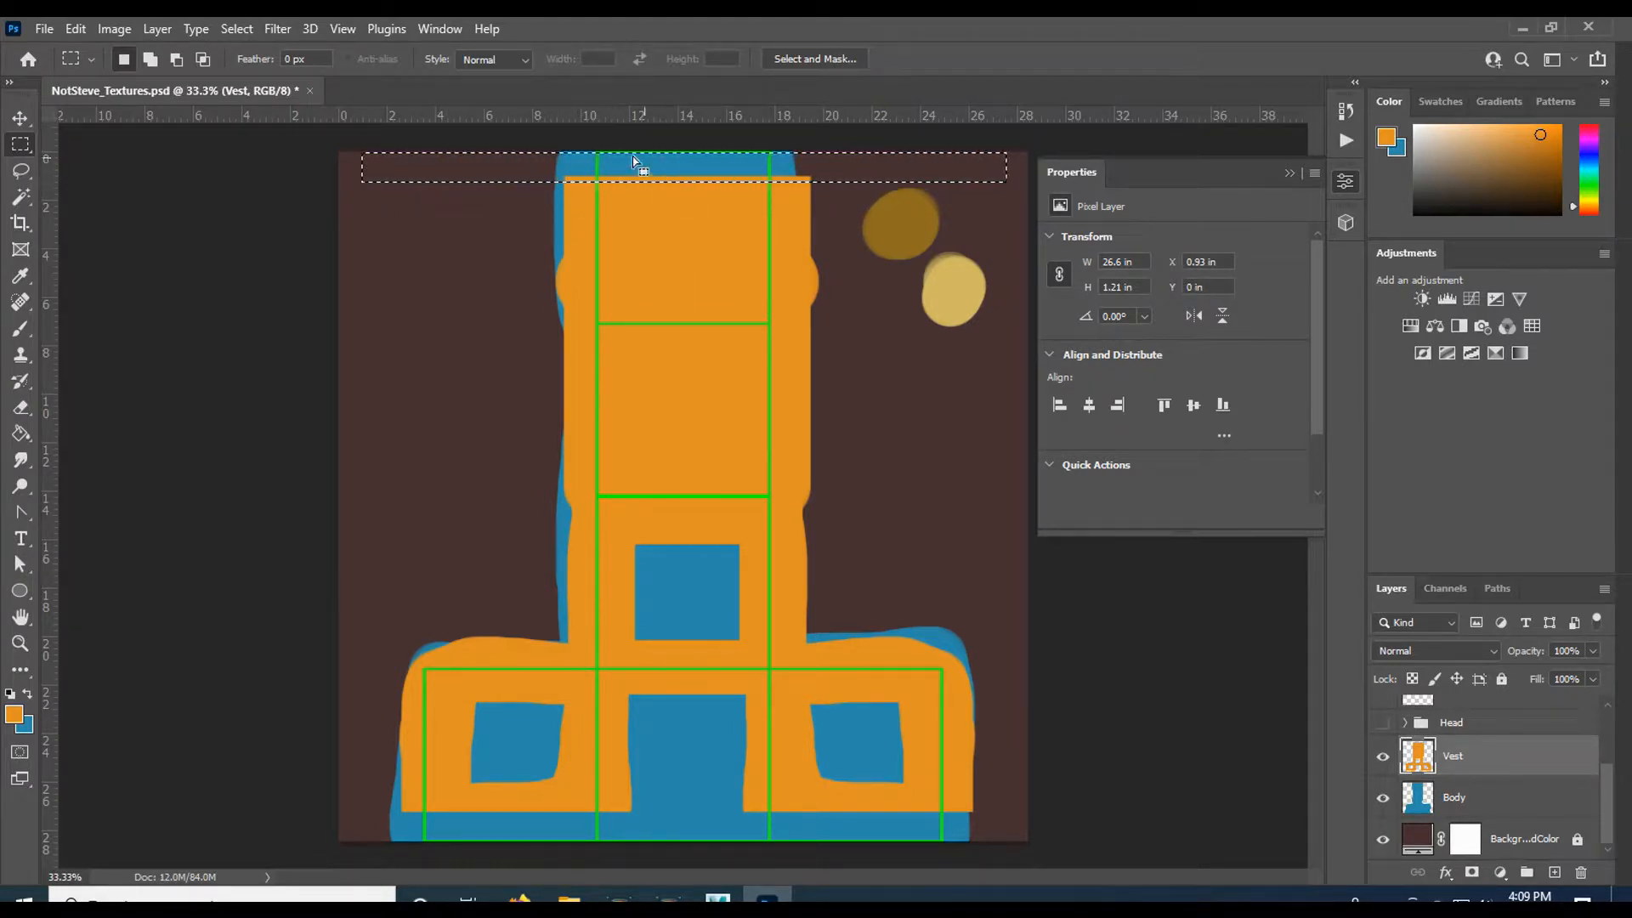
pyautogui.press('Delete')
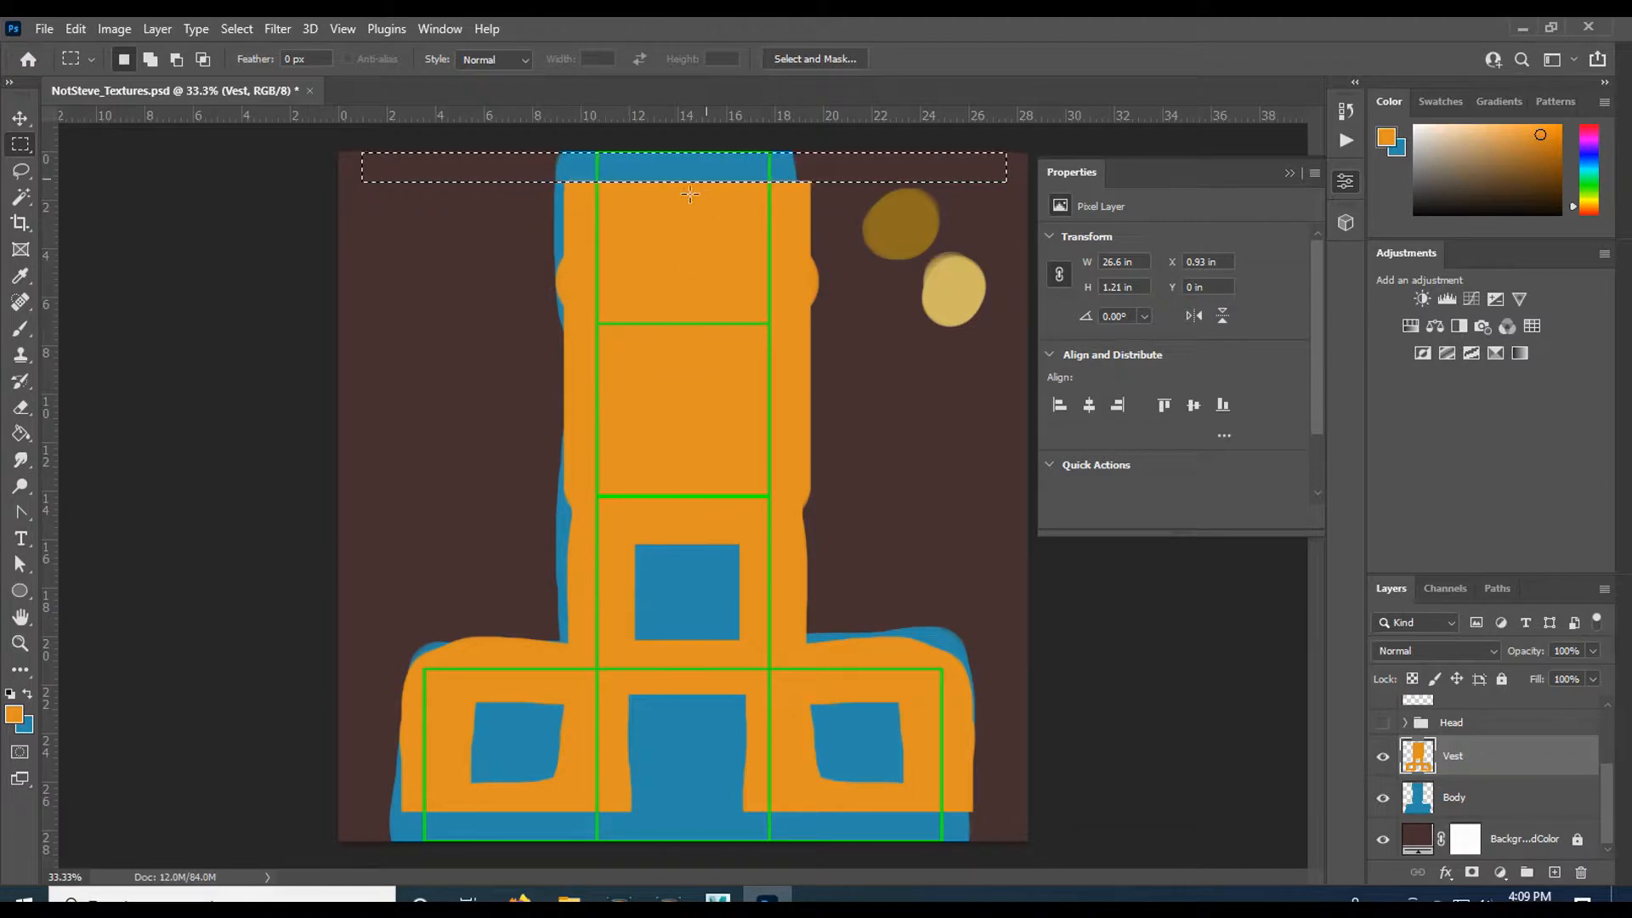
pyautogui.click(671, 162)
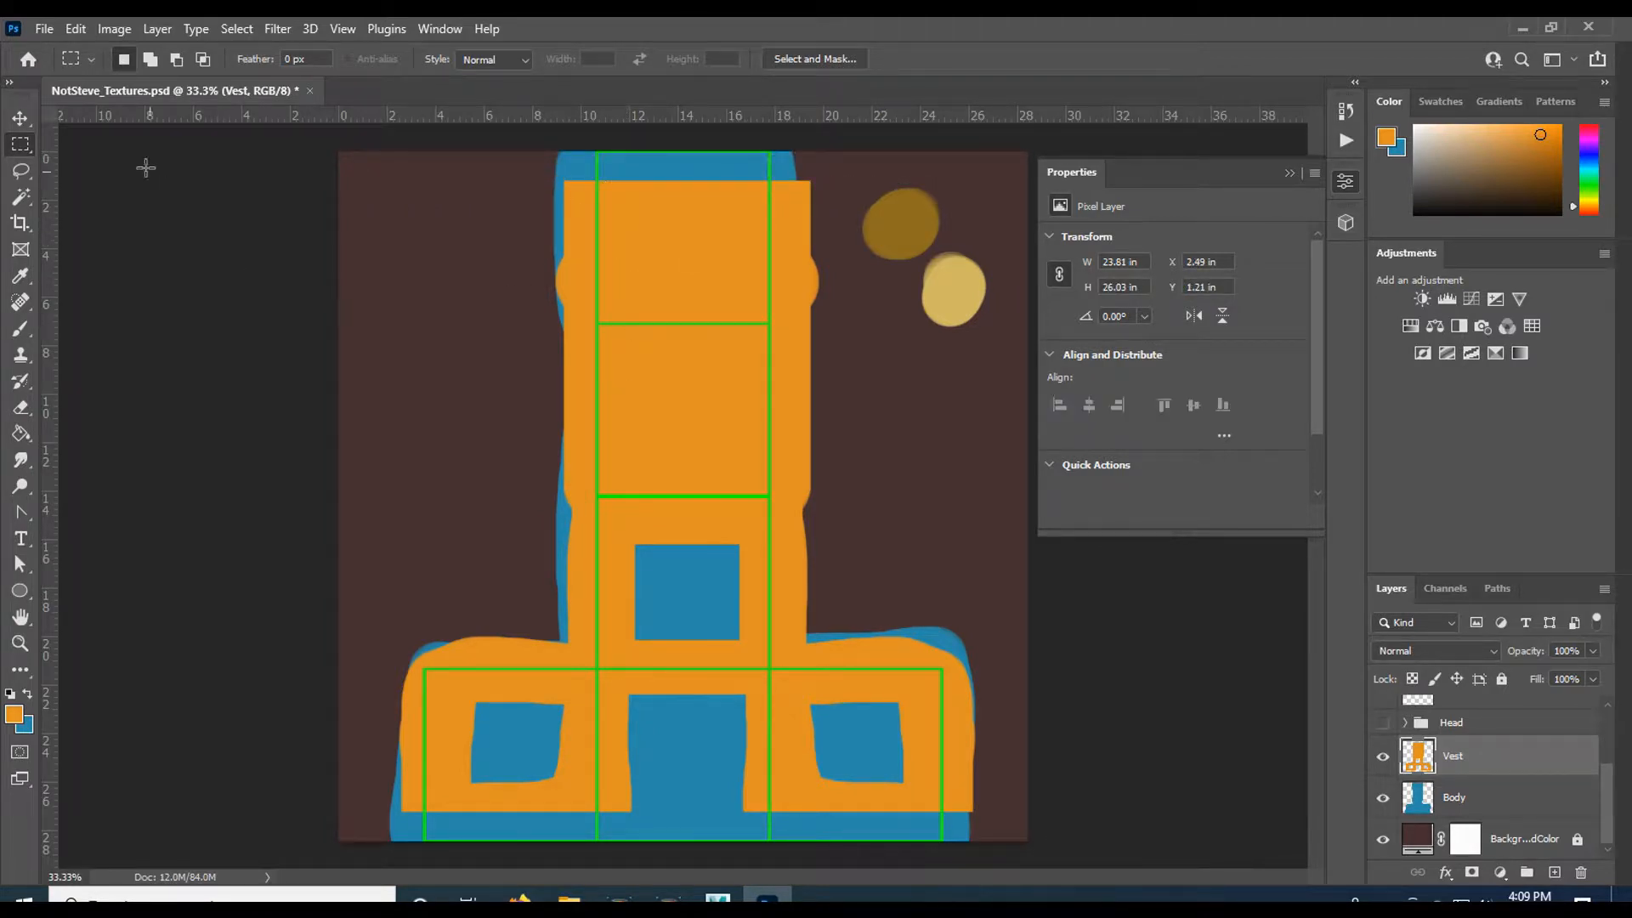
# - Save a Targa copy over NotSteve_Body at 24 bits/pixel
pyautogui.click(42, 29)
pyautogui.click(123, 286)
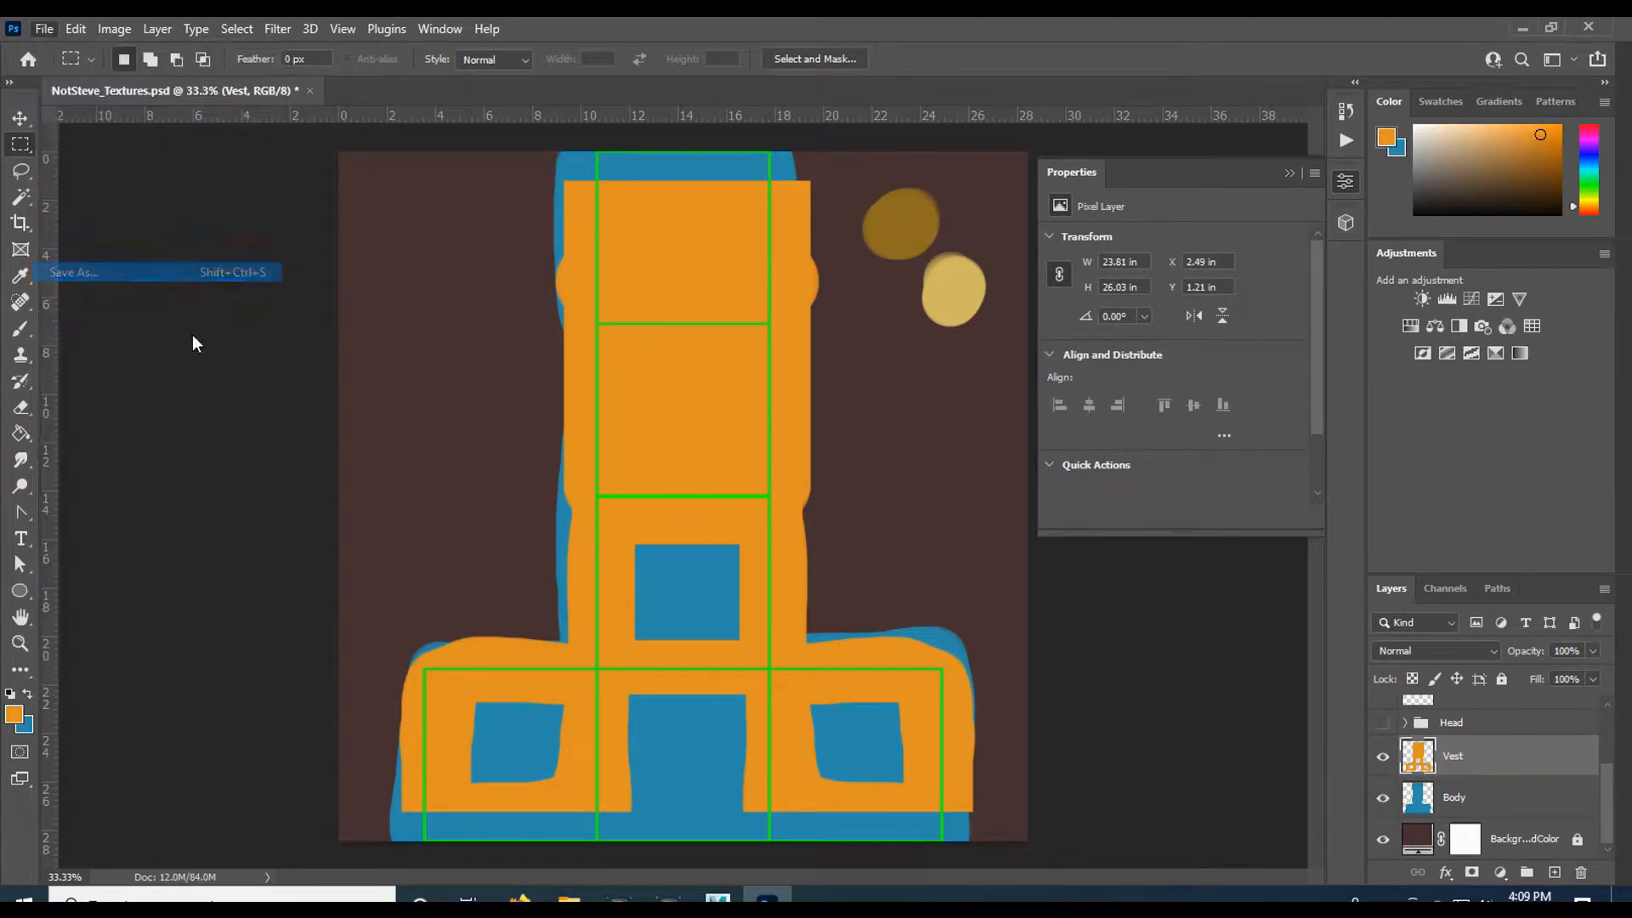
pyautogui.click(233, 426)
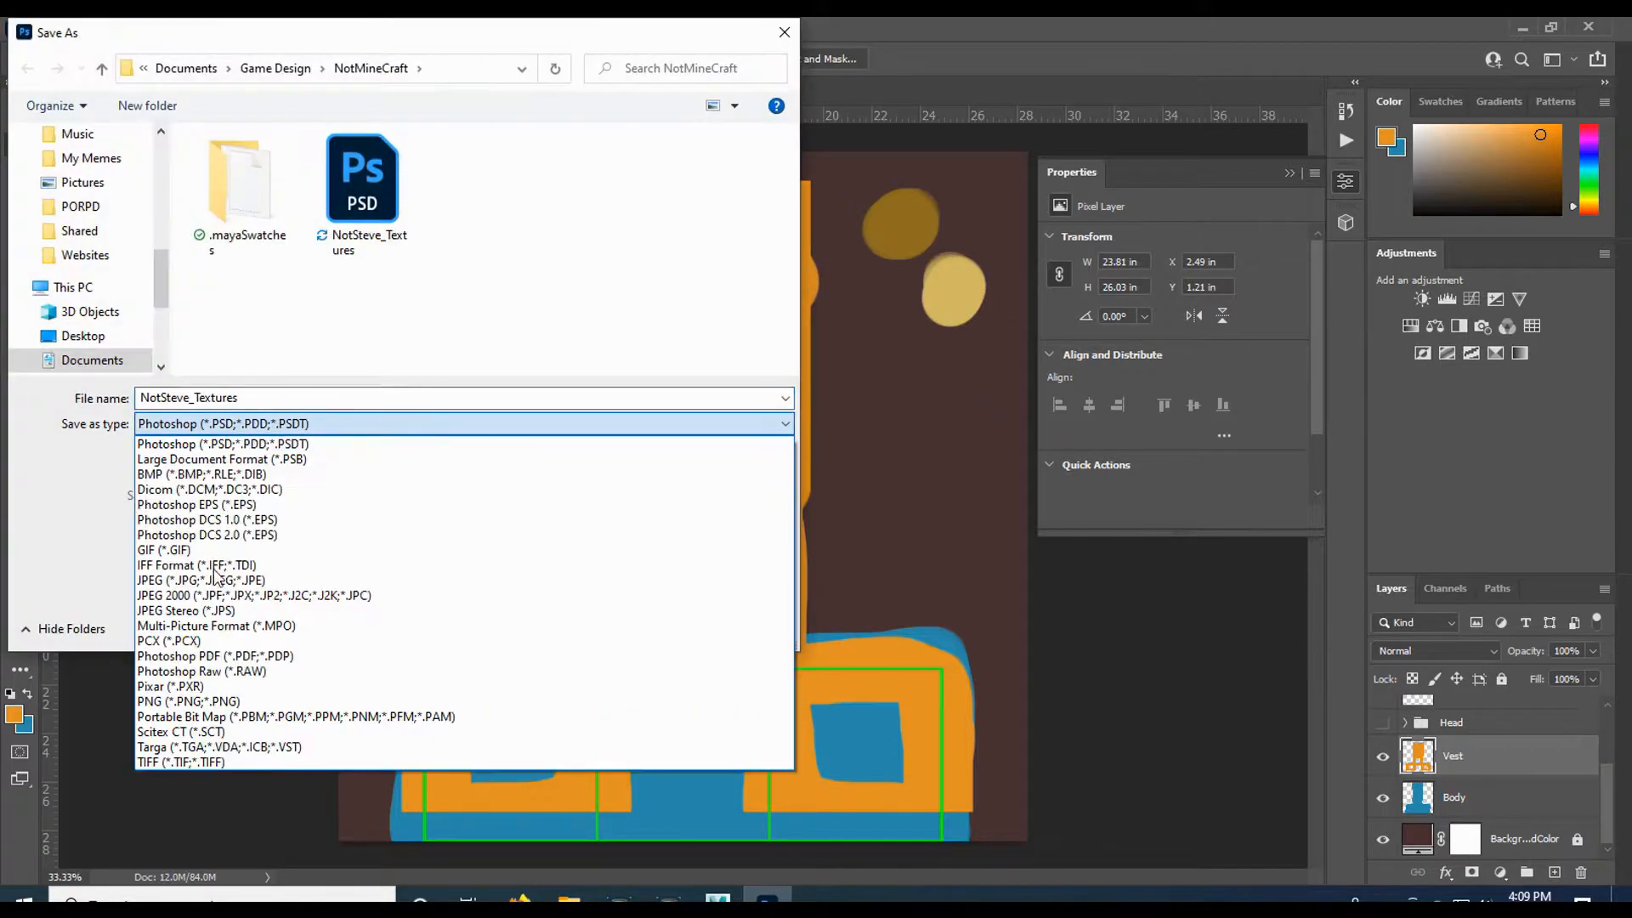
pyautogui.click(223, 748)
pyautogui.click(387, 204)
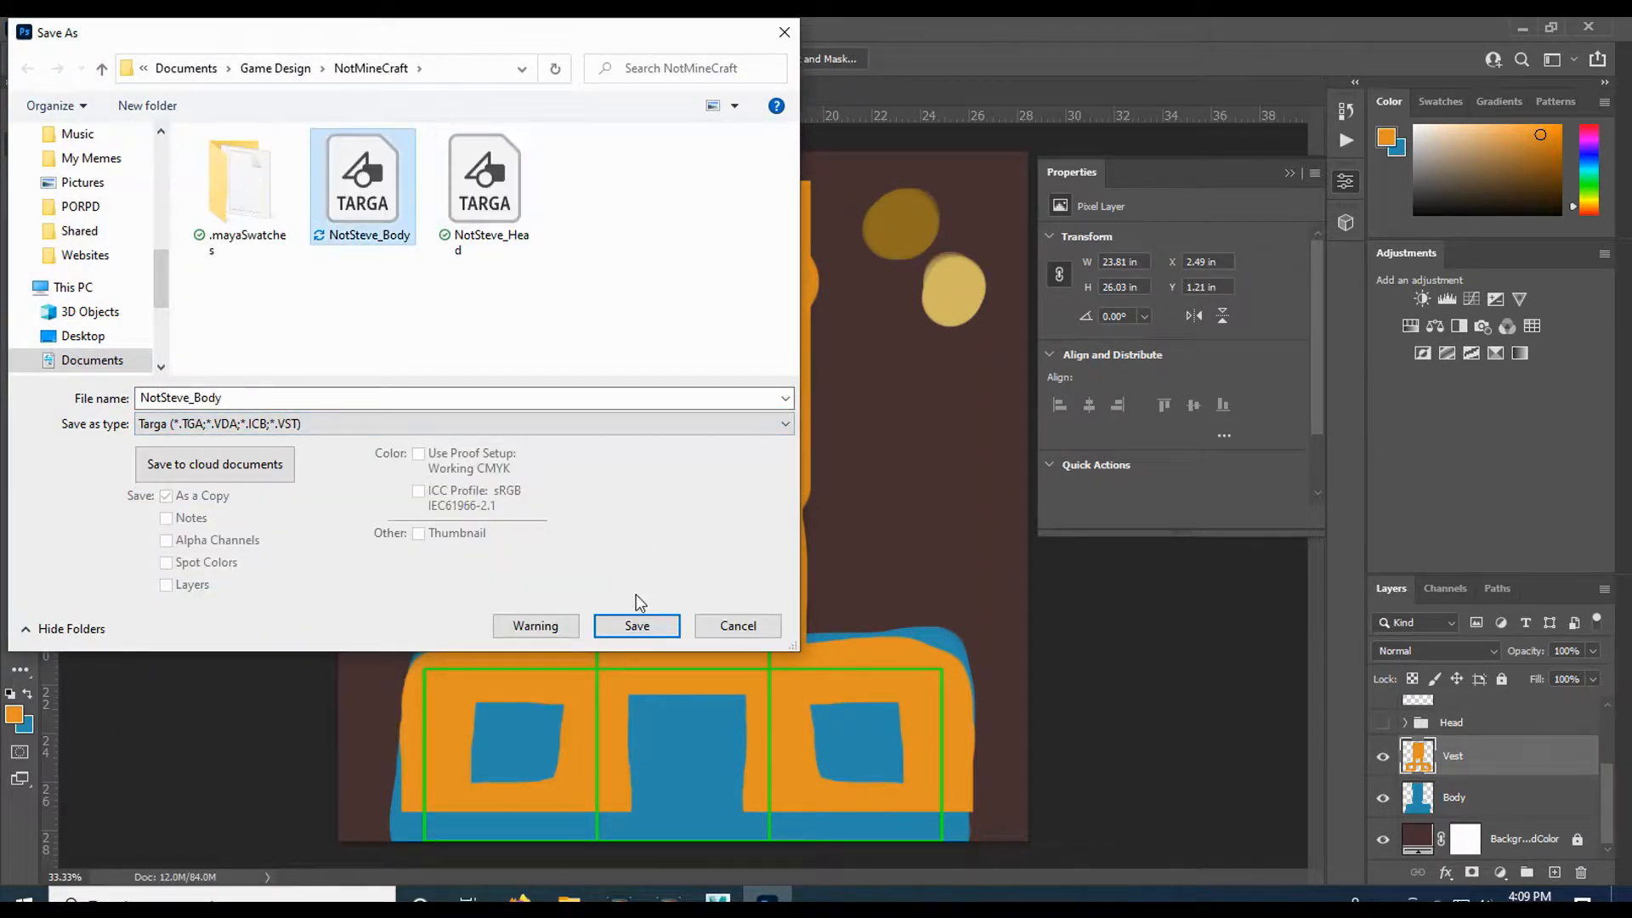
pyautogui.click(636, 625)
pyautogui.click(846, 464)
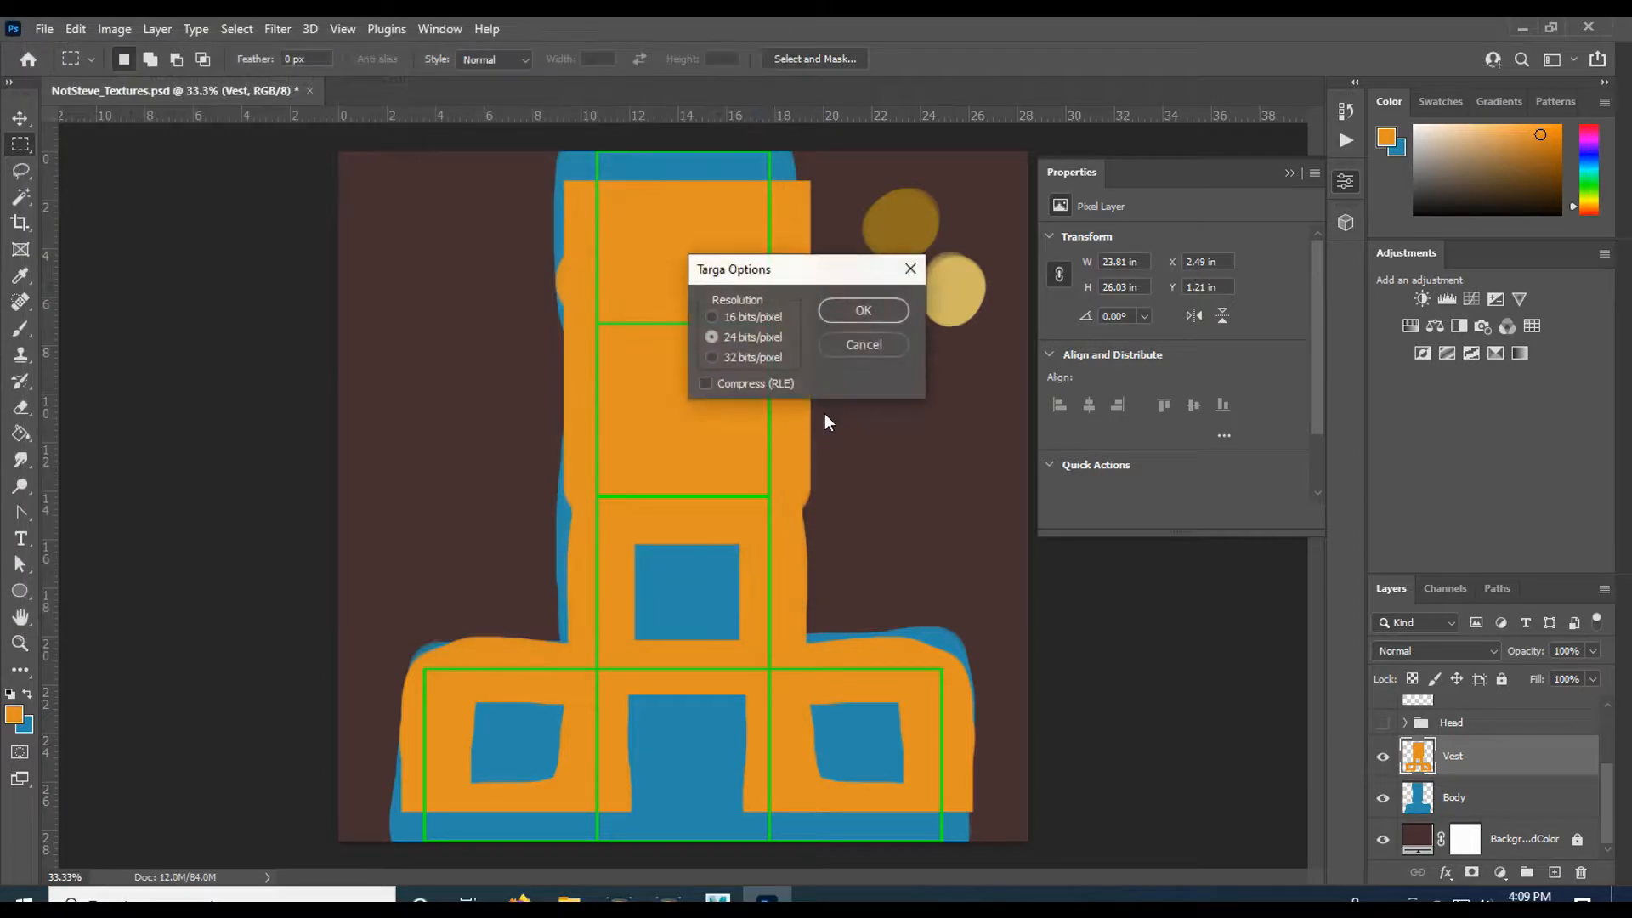
pyautogui.click(863, 310)
# - Switch to Maya, refresh the body texture's sample swatch, and check the updated vest on the model
pyautogui.moveTo(718, 897)
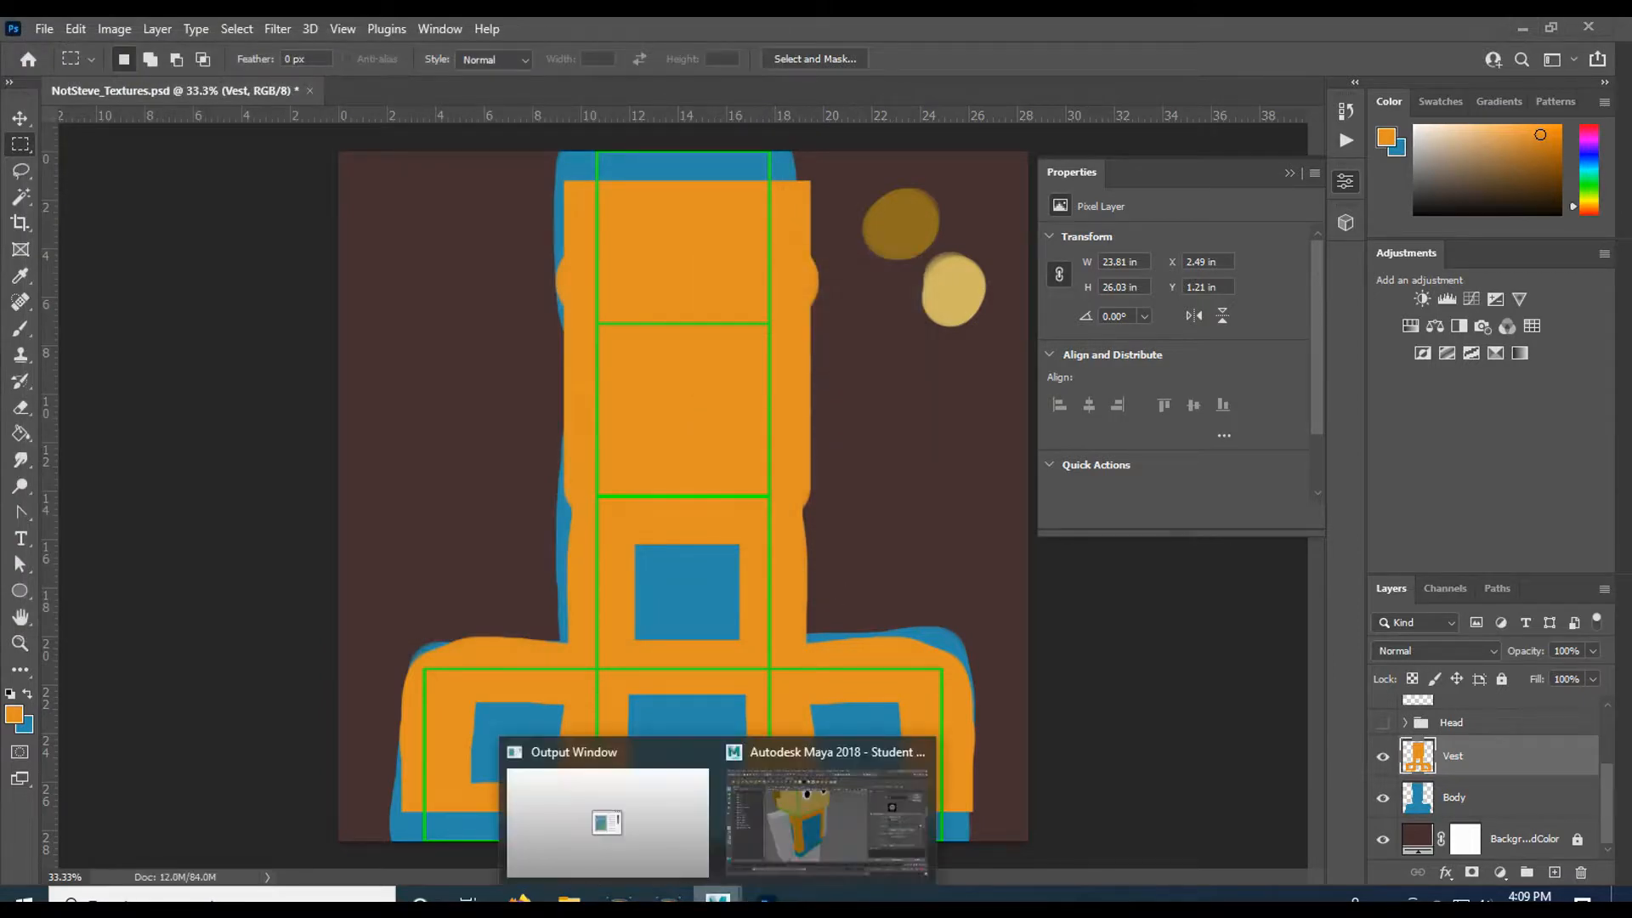
pyautogui.click(777, 756)
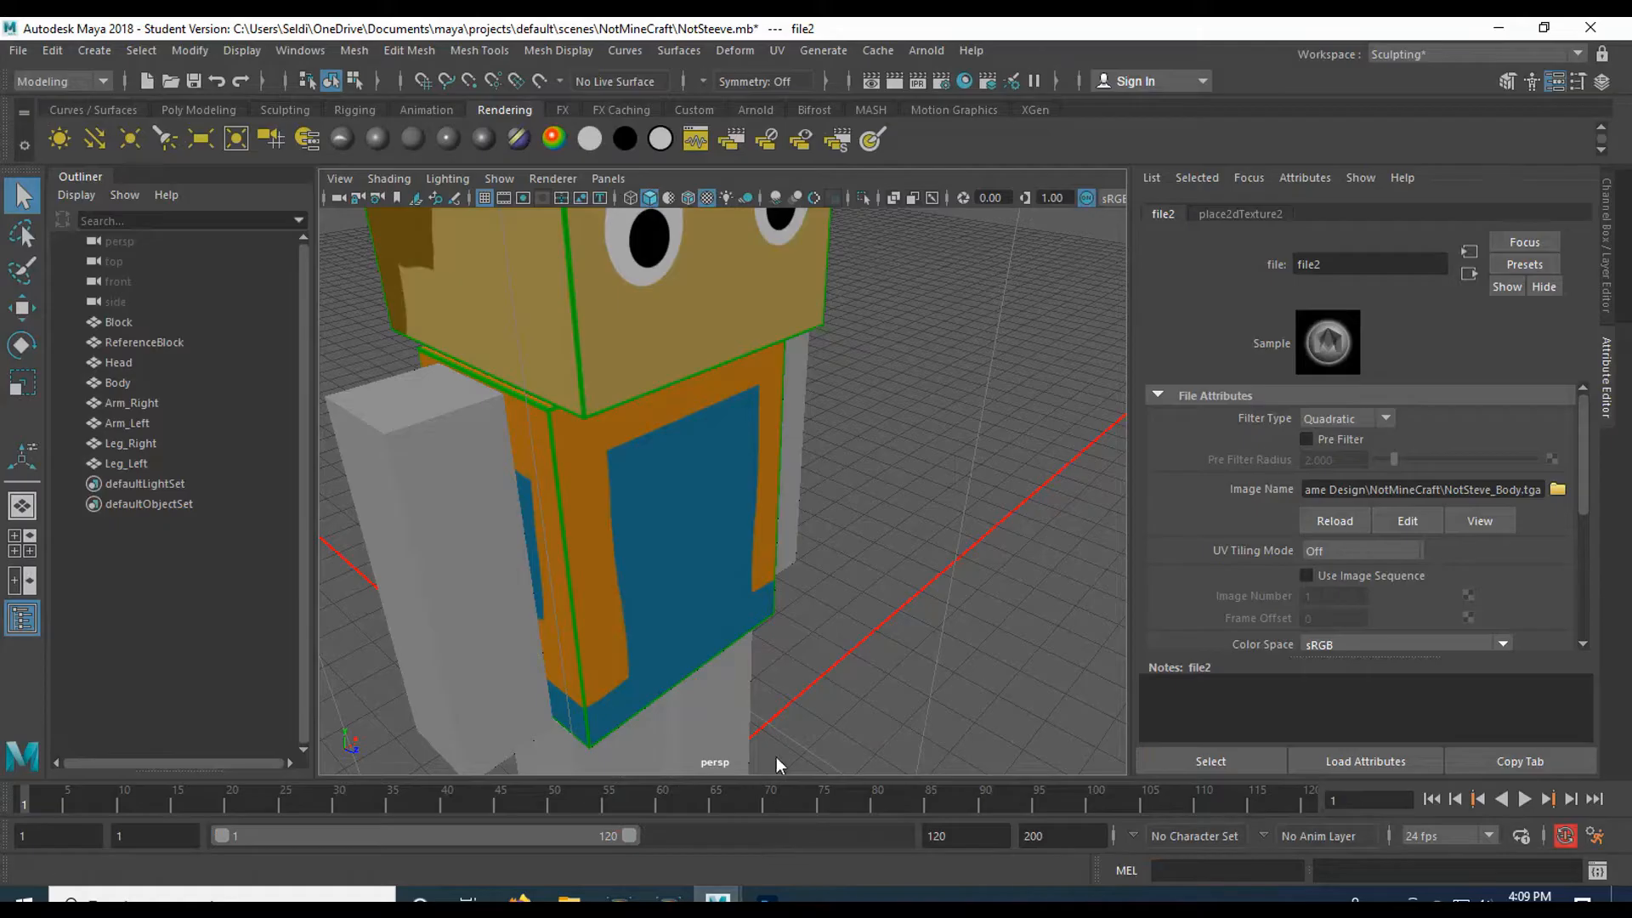
pyautogui.click(1323, 352)
pyautogui.moveTo(674, 609); pyautogui.dragTo(639, 537)
# - Switch to Photoshop, restore the strip selection, align it just below the uppermost panel's lower green line, and delete the vest inside it
pyautogui.click(766, 900)
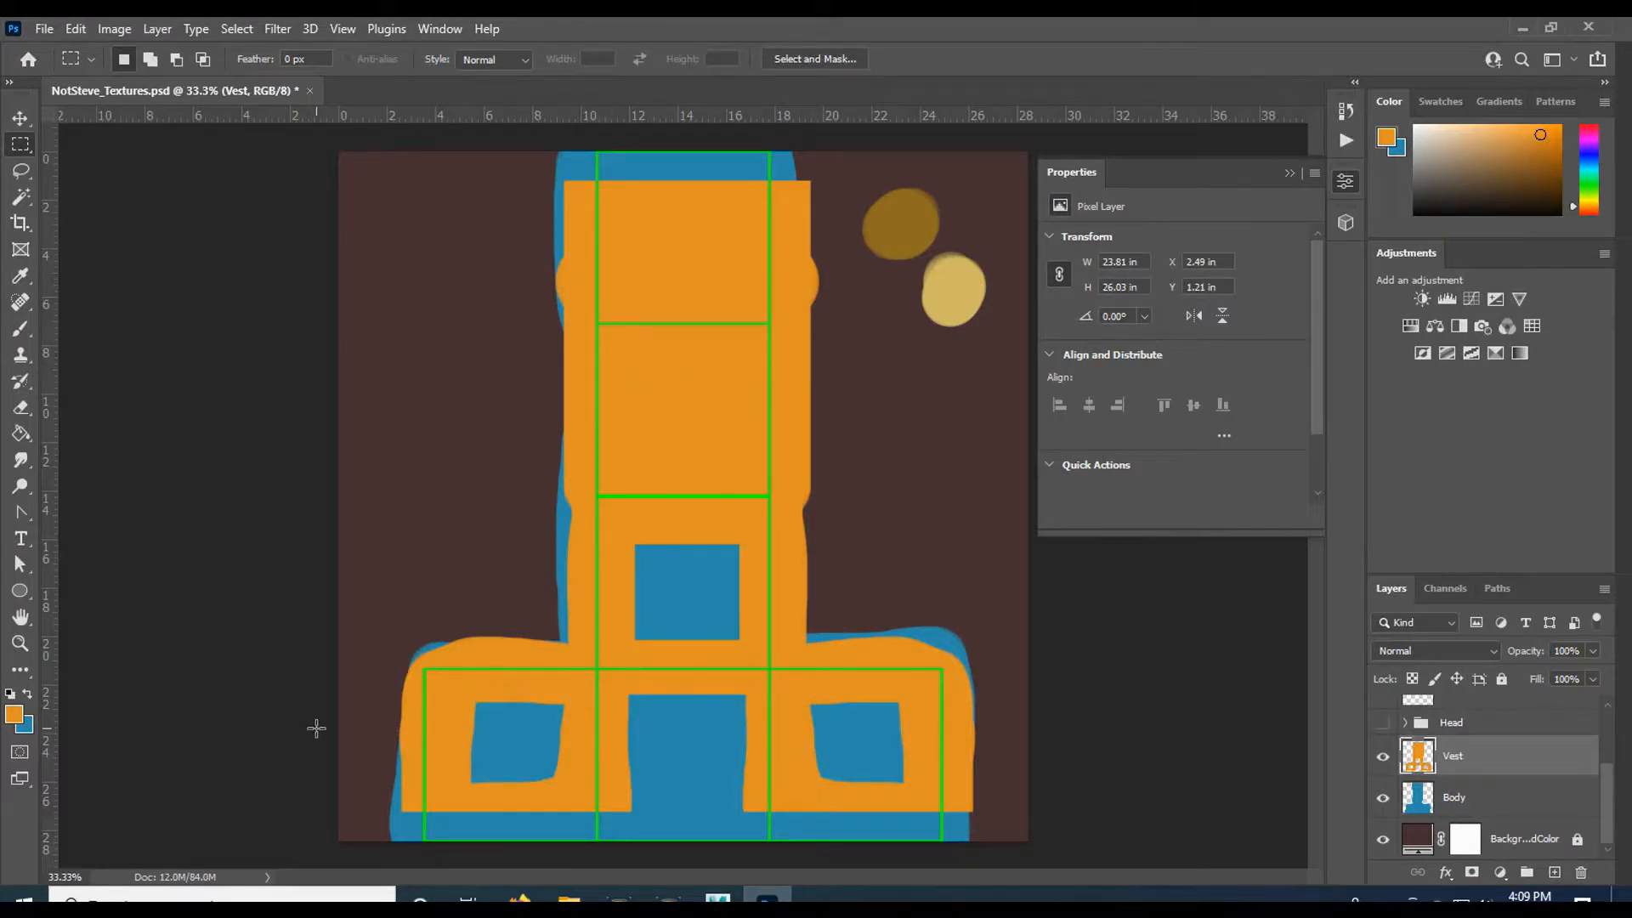
pyautogui.hotkey('ctrl', 'z')
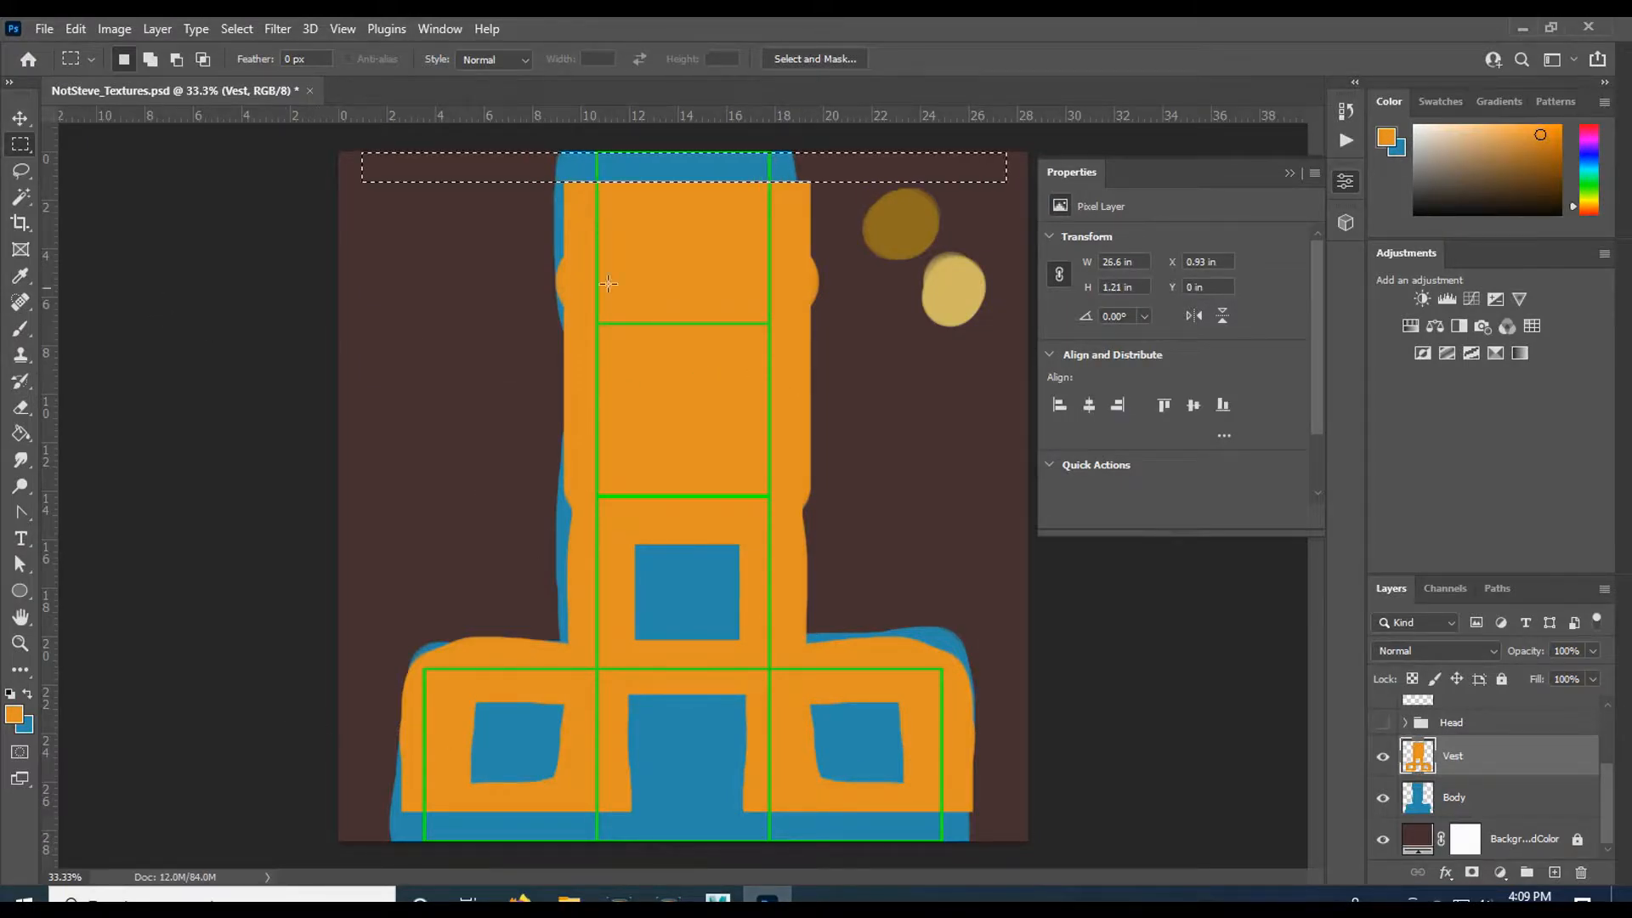
pyautogui.moveTo(668, 181); pyautogui.dragTo(662, 354)
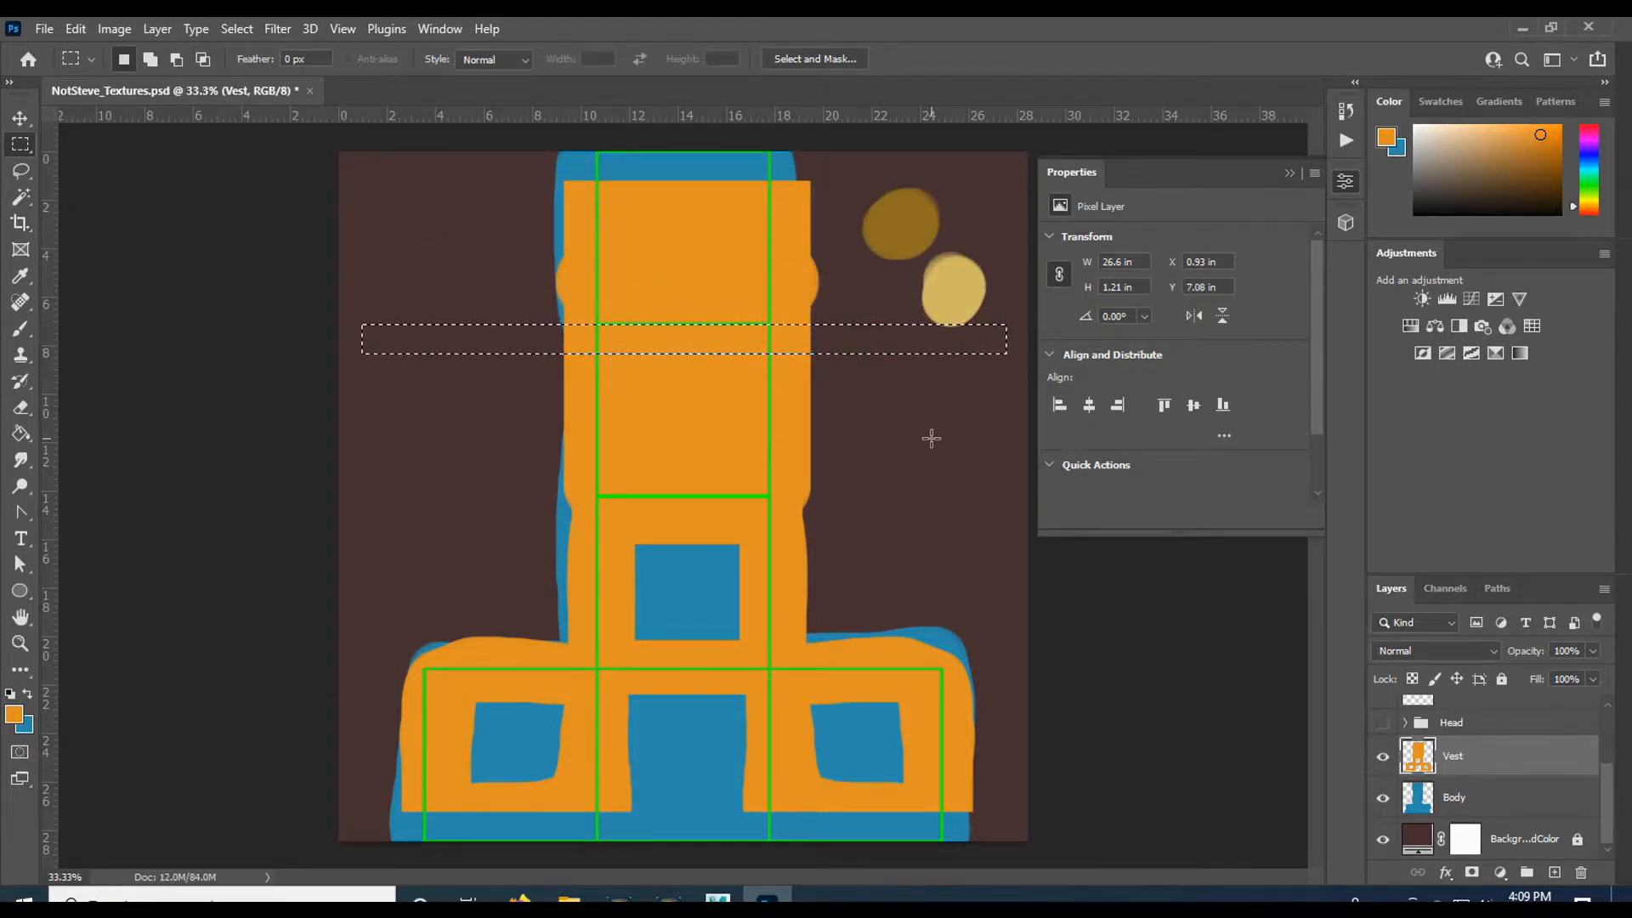
pyautogui.press('Down')
pyautogui.press('Down')
pyautogui.press('Down')
pyautogui.press('Delete')
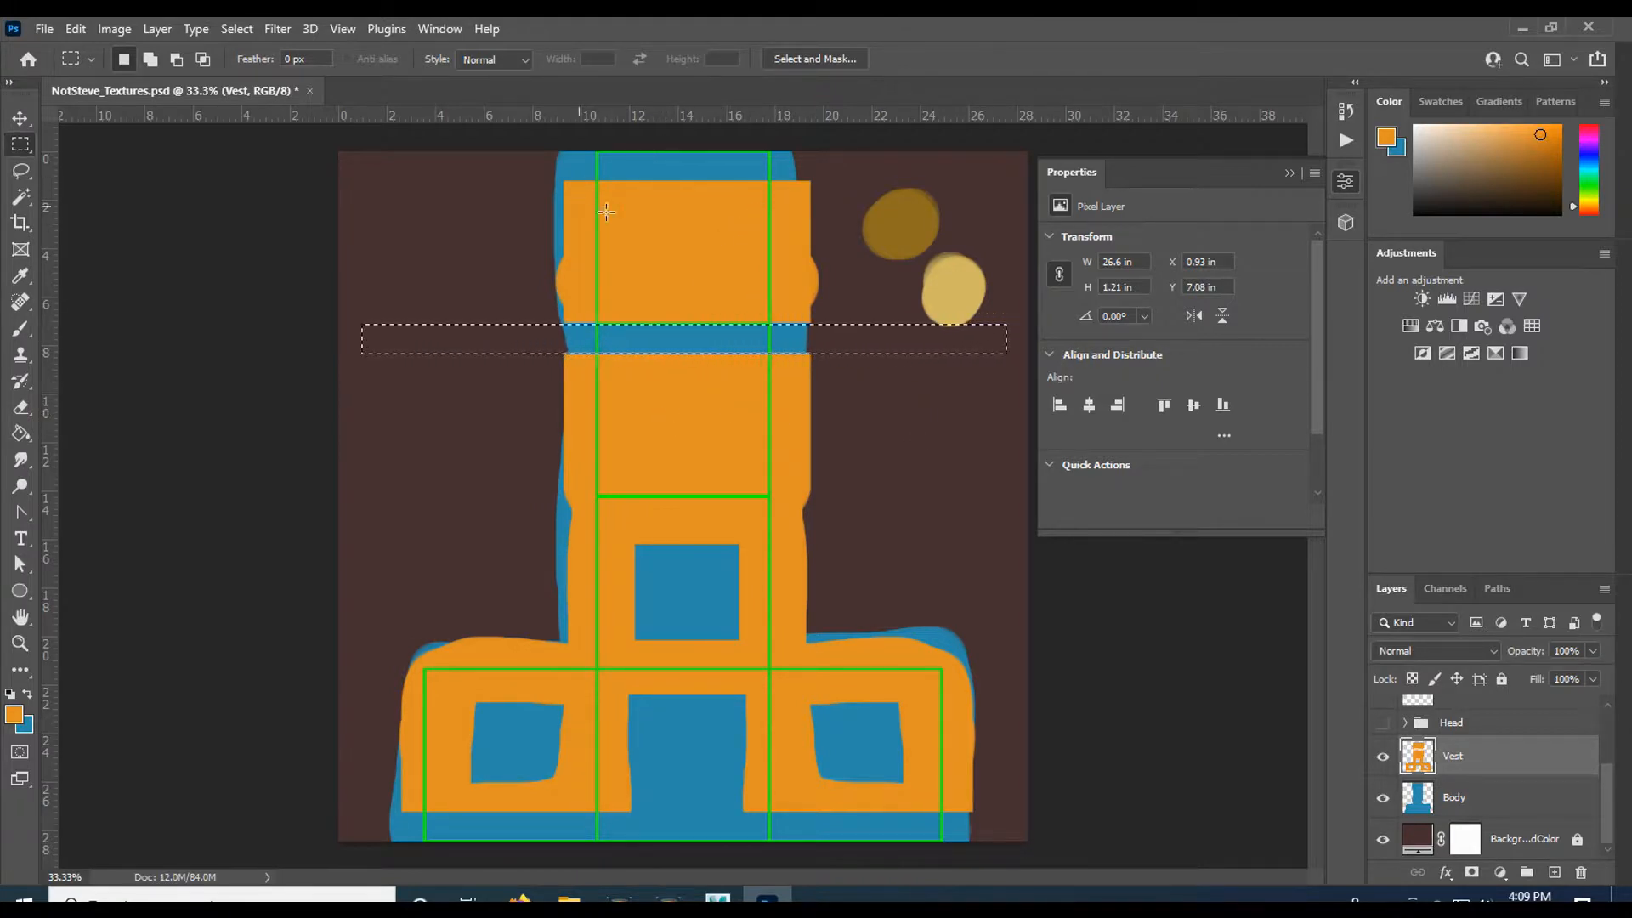
pyautogui.hotkey('ctrl', 'd')
# - Delete the remaining orange vest from the uppermost body panel using a rectangular selection about 14.89 by 7.6 in
pyautogui.moveTo(502, 155); pyautogui.dragTo(864, 339)
pyautogui.press('Delete')
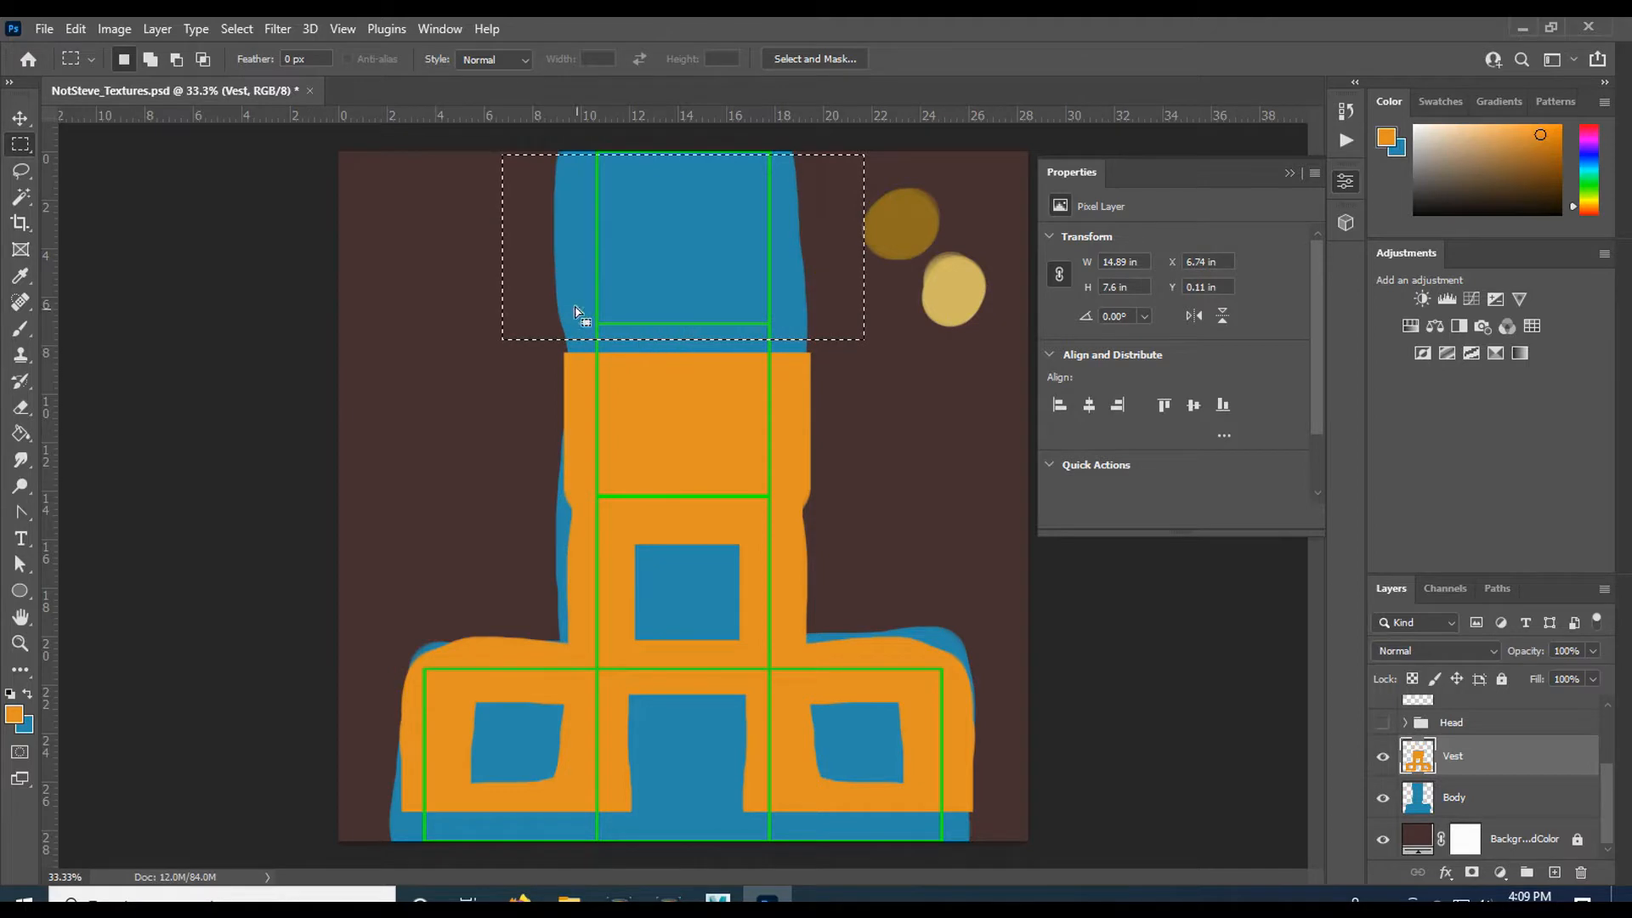
pyautogui.hotkey('ctrl', 'd')
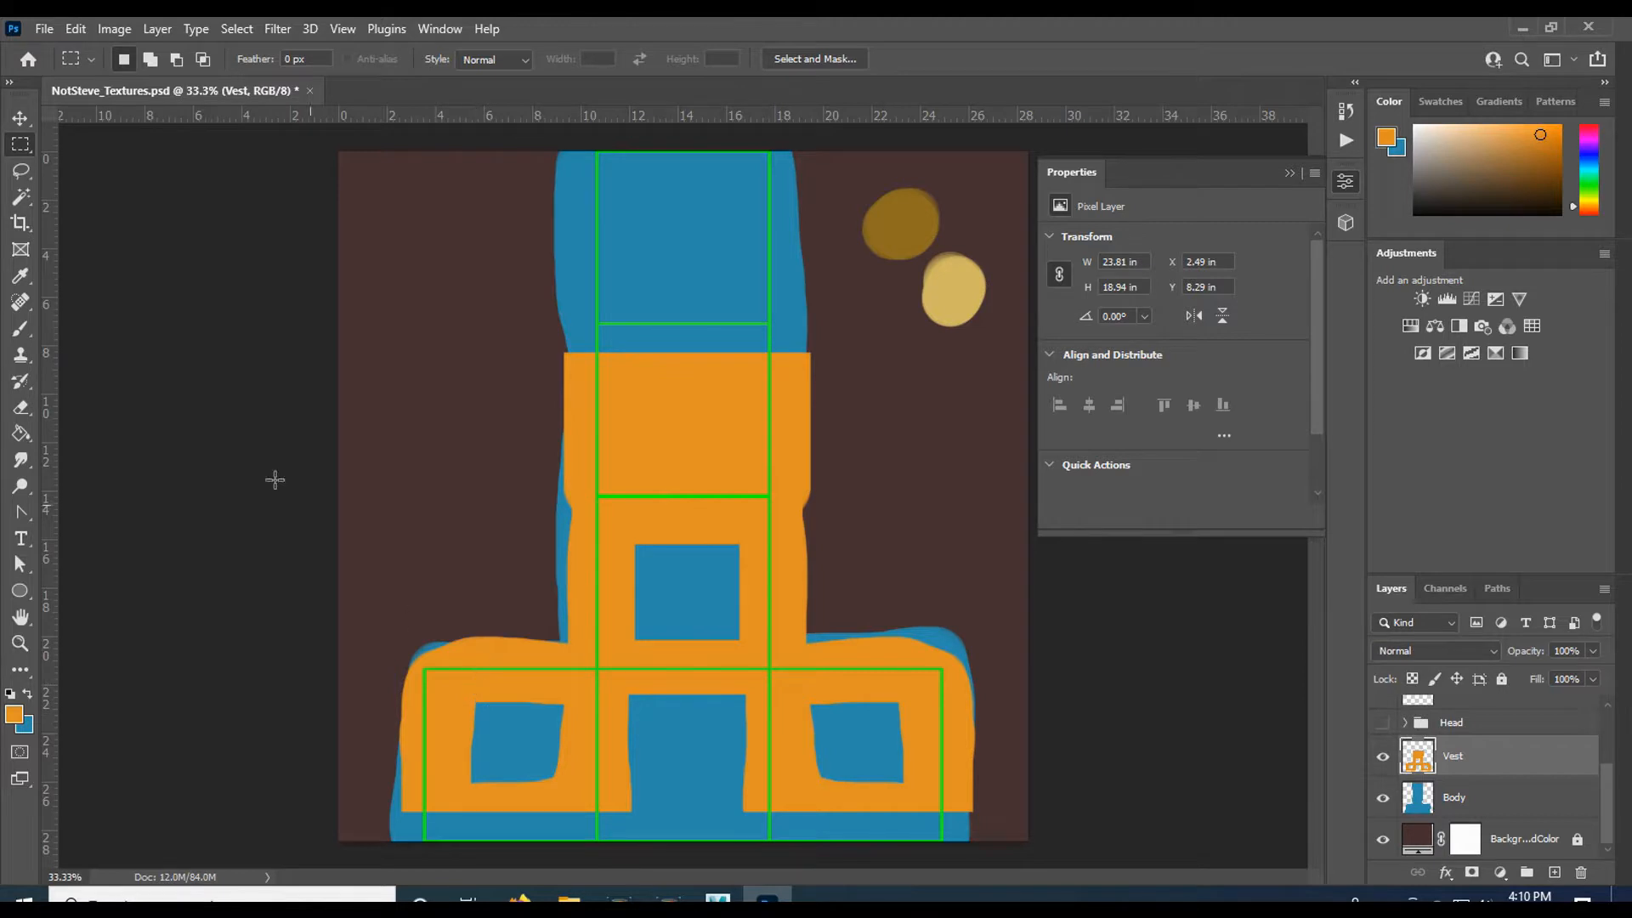
# - Cut a rectangular armhole about 4.64 by 4.89 in through the vest's left side panel, reaching up to the shoulder line
pyautogui.moveTo(460, 789); pyautogui.dragTo(574, 671)
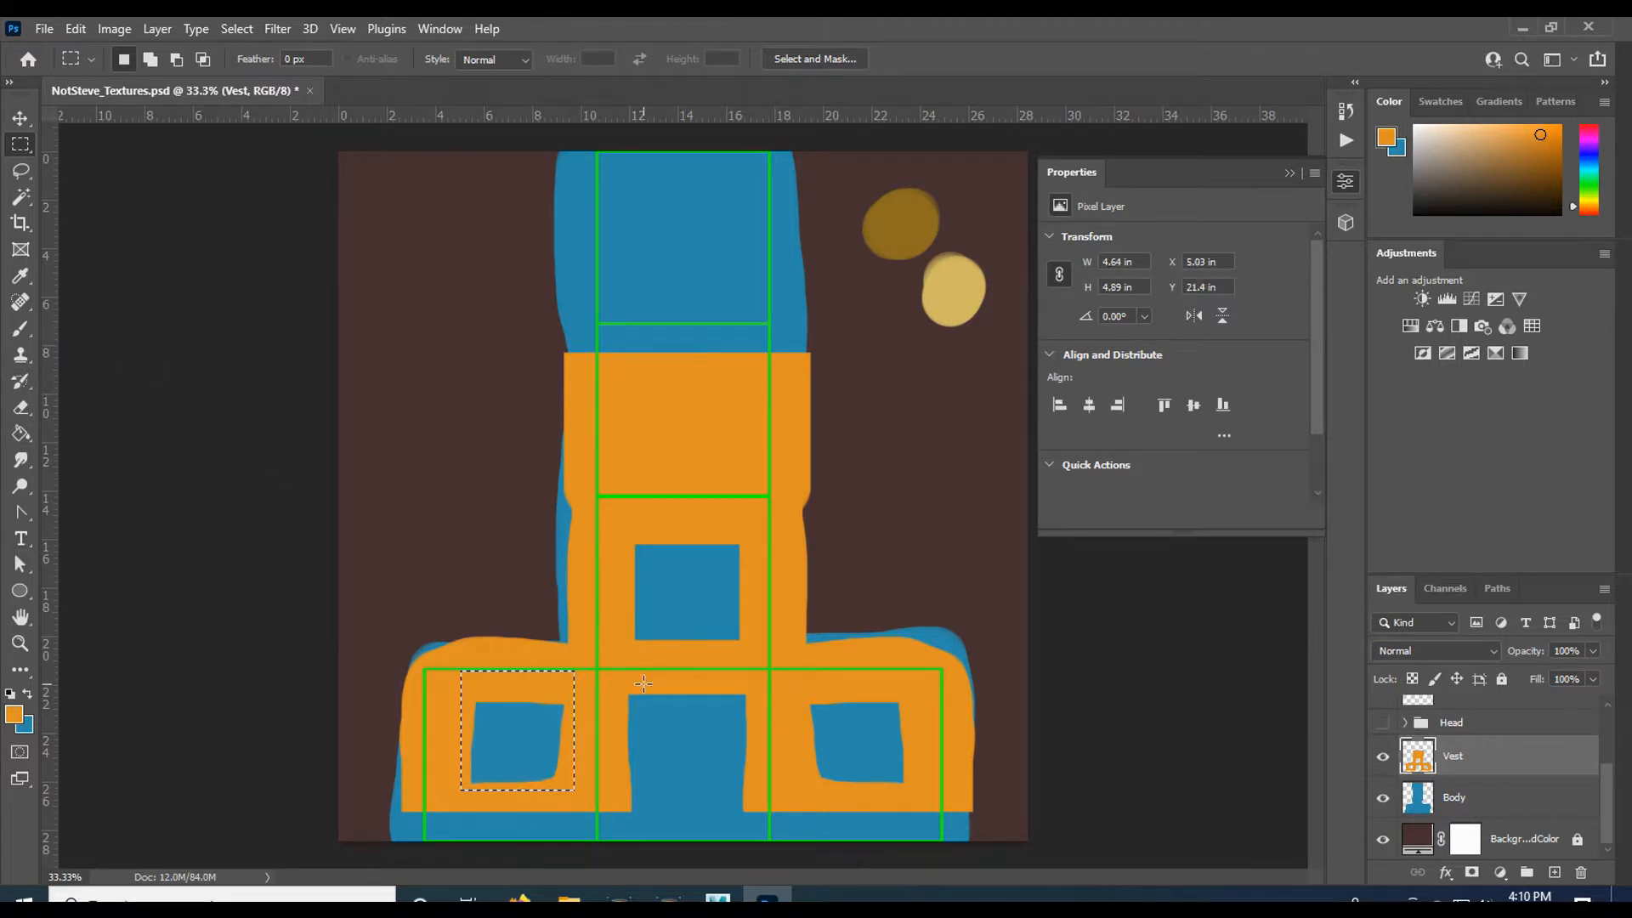
pyautogui.press('Delete')
pyautogui.hotkey('ctrl', 'd')
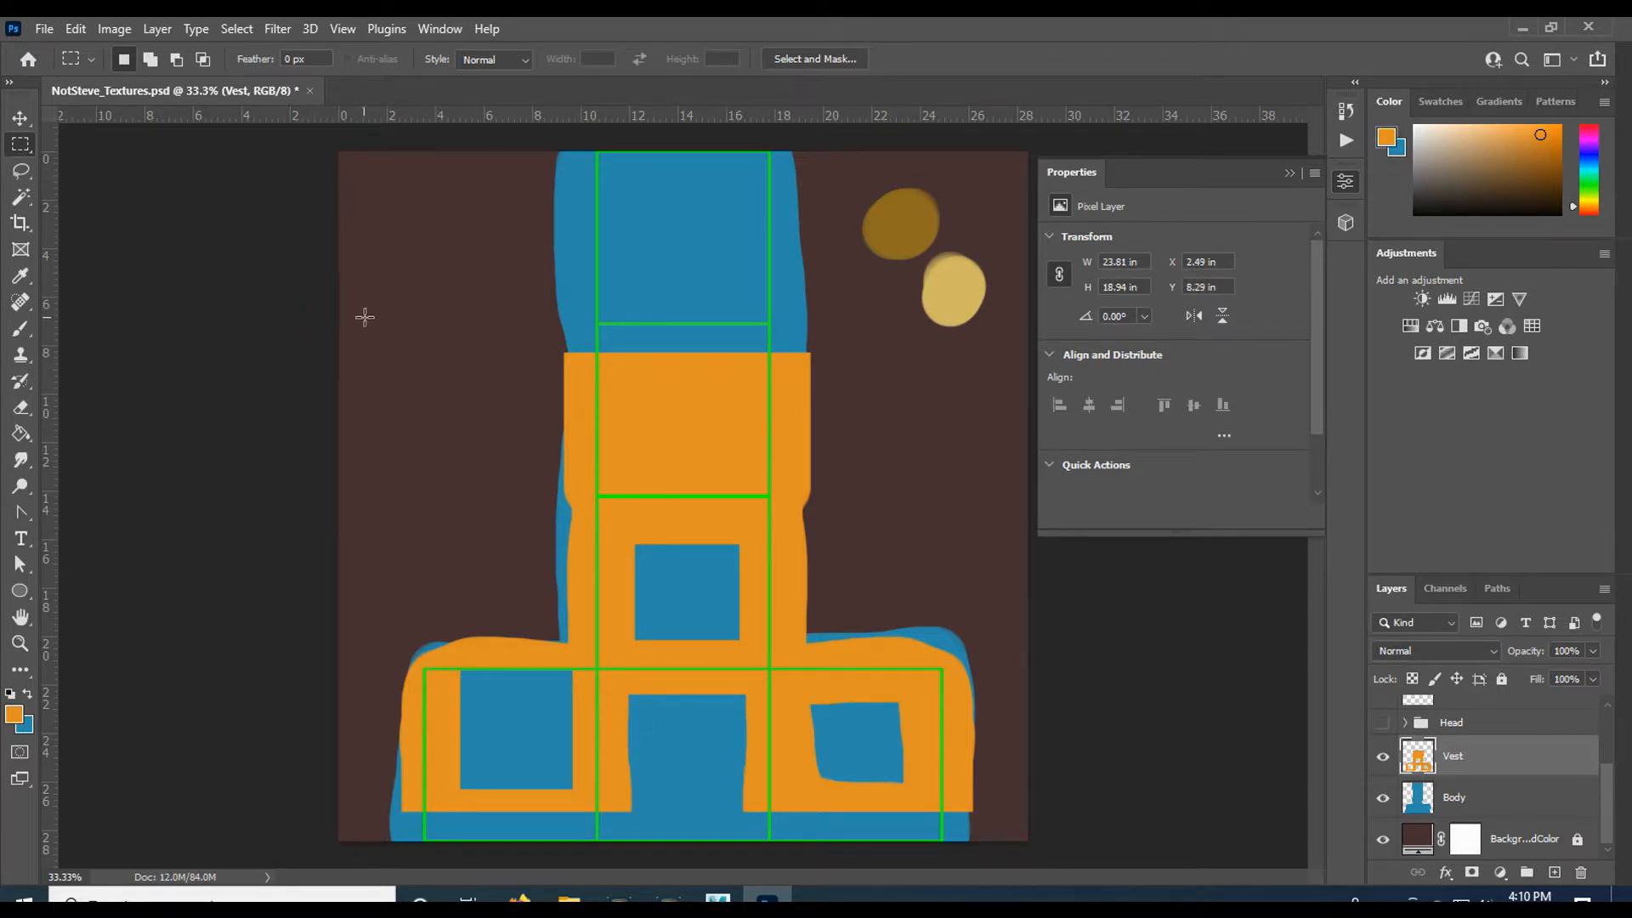
# - Delete the right part of the vest, including the right side panel, with one large rectangular selection
pyautogui.moveTo(731, 331); pyautogui.dragTo(1003, 836)
pyautogui.press('Delete')
pyautogui.hotkey('ctrl', 'd')
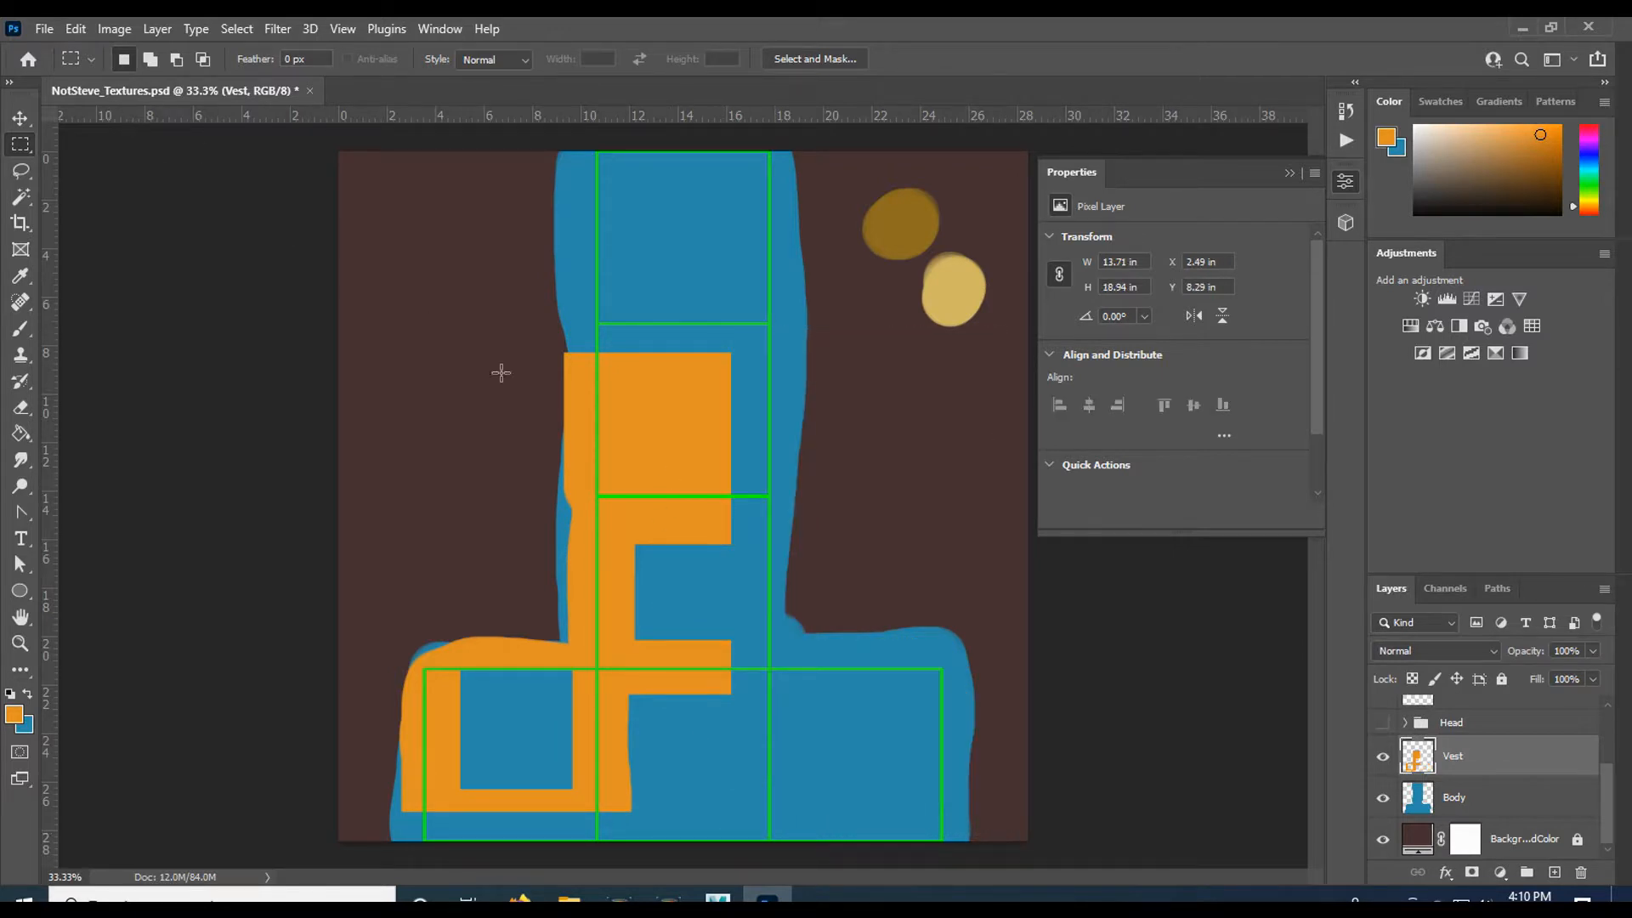
# - Duplicate the Vest layer beneath the original and flip the copy horizontally
pyautogui.moveTo(1510, 756); pyautogui.dragTo(1425, 793)
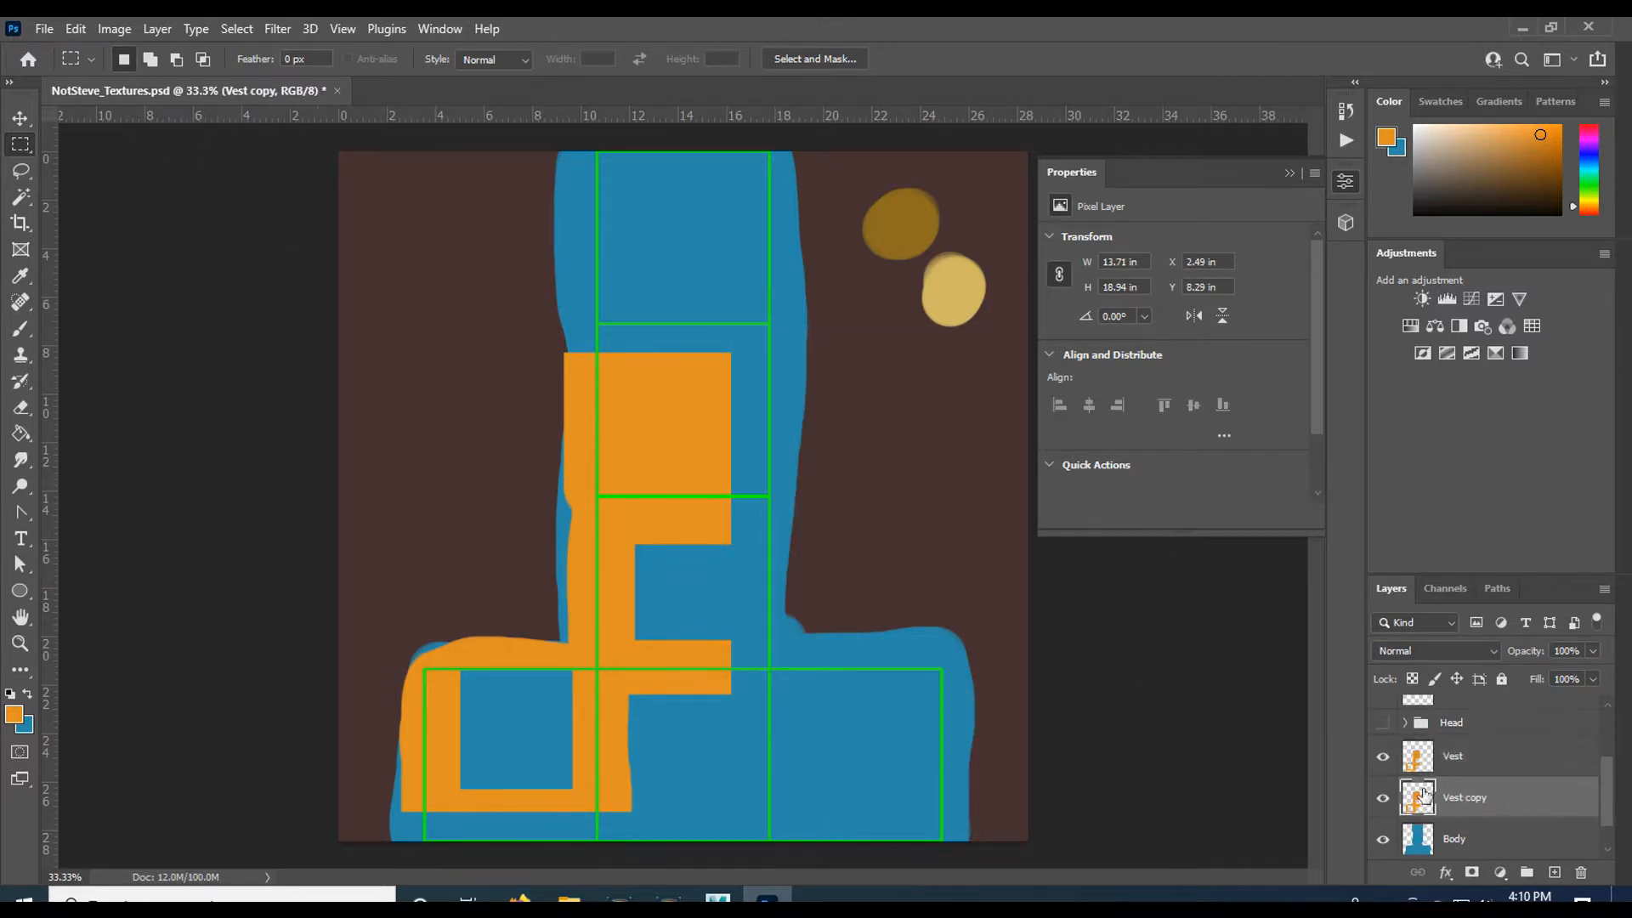
pyautogui.click(76, 28)
pyautogui.moveTo(179, 490)
pyautogui.click(460, 802)
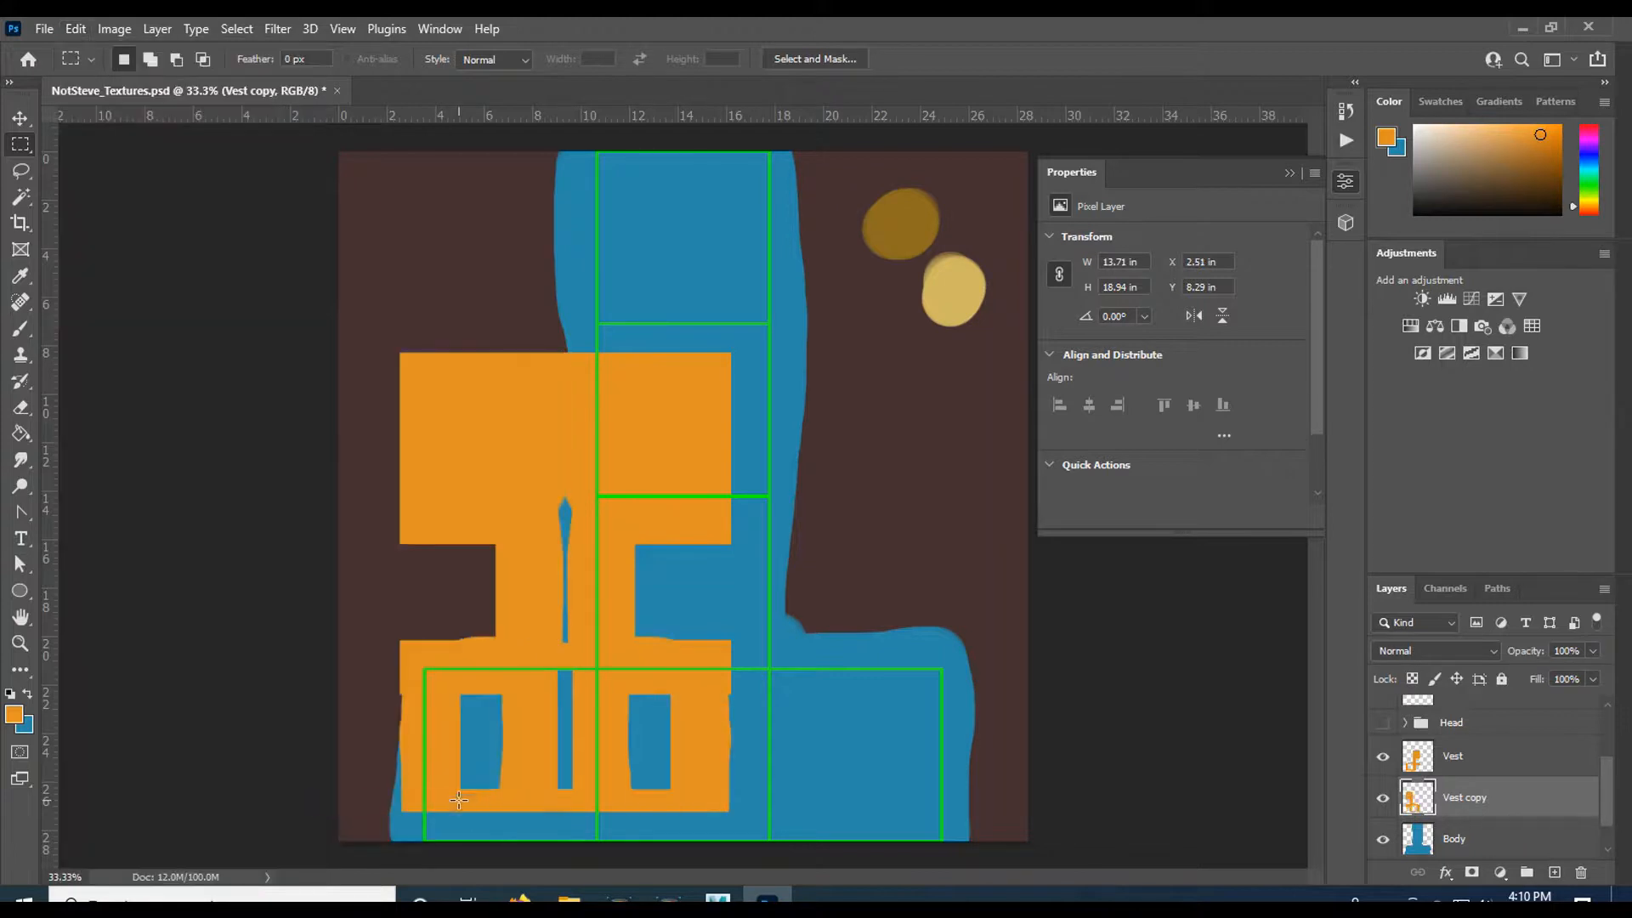
# - Move the flipped vest copy across to form the right half, fine-tuning its horizontal position to X 12.33 in
pyautogui.click(29, 119)
pyautogui.moveTo(465, 470); pyautogui.dragTo(702, 488)
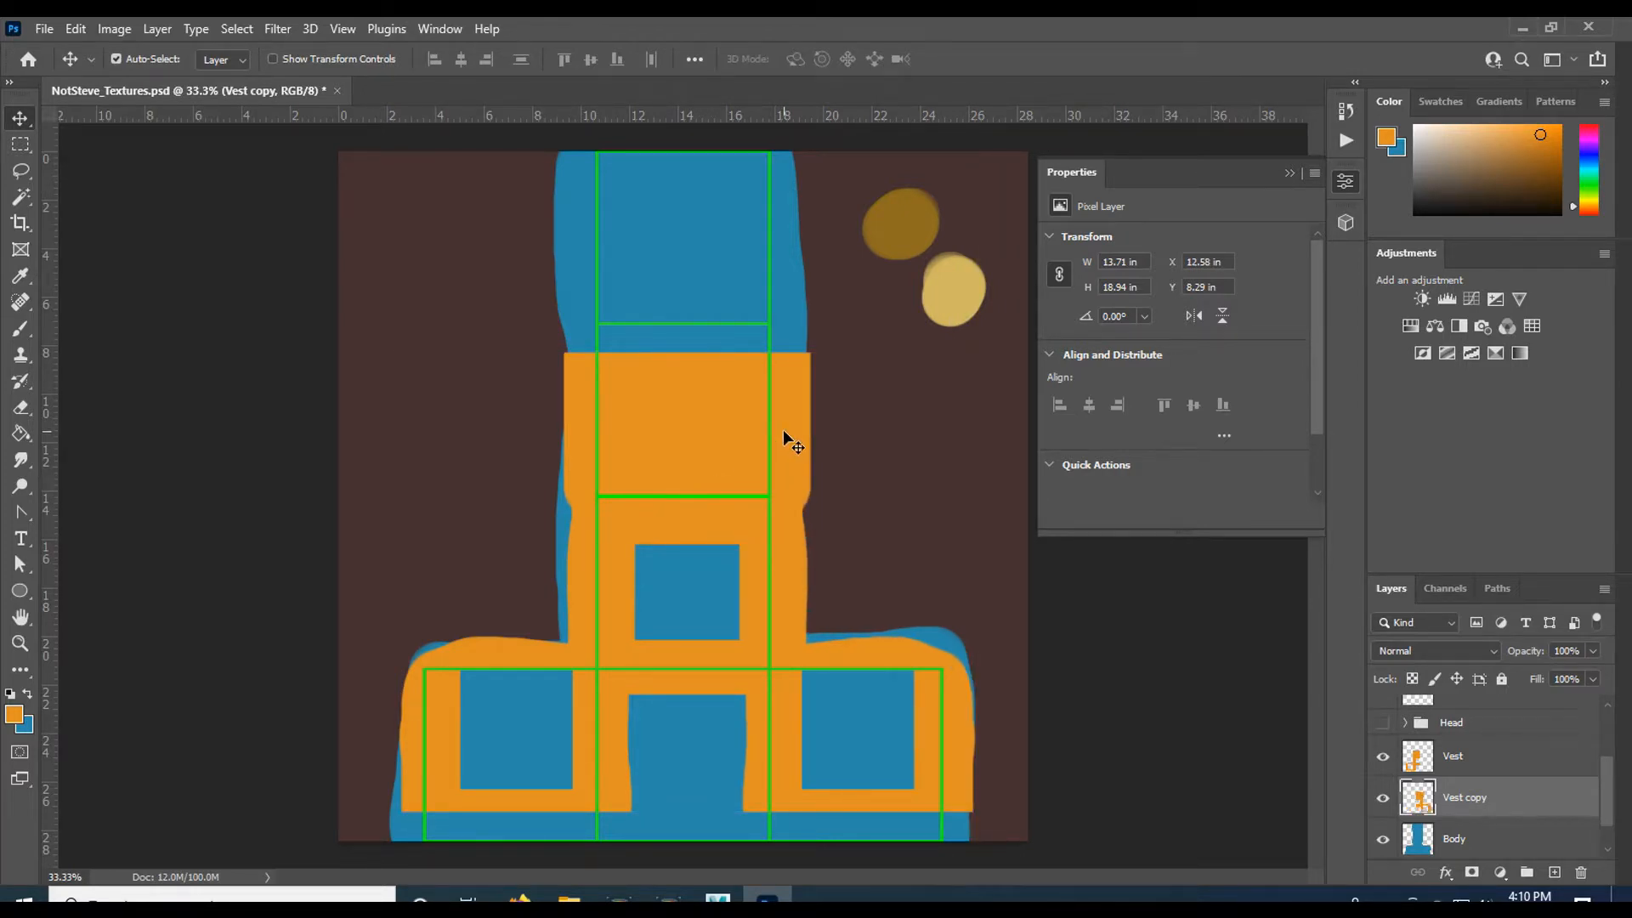
pyautogui.moveTo(793, 444); pyautogui.dragTo(776, 442)
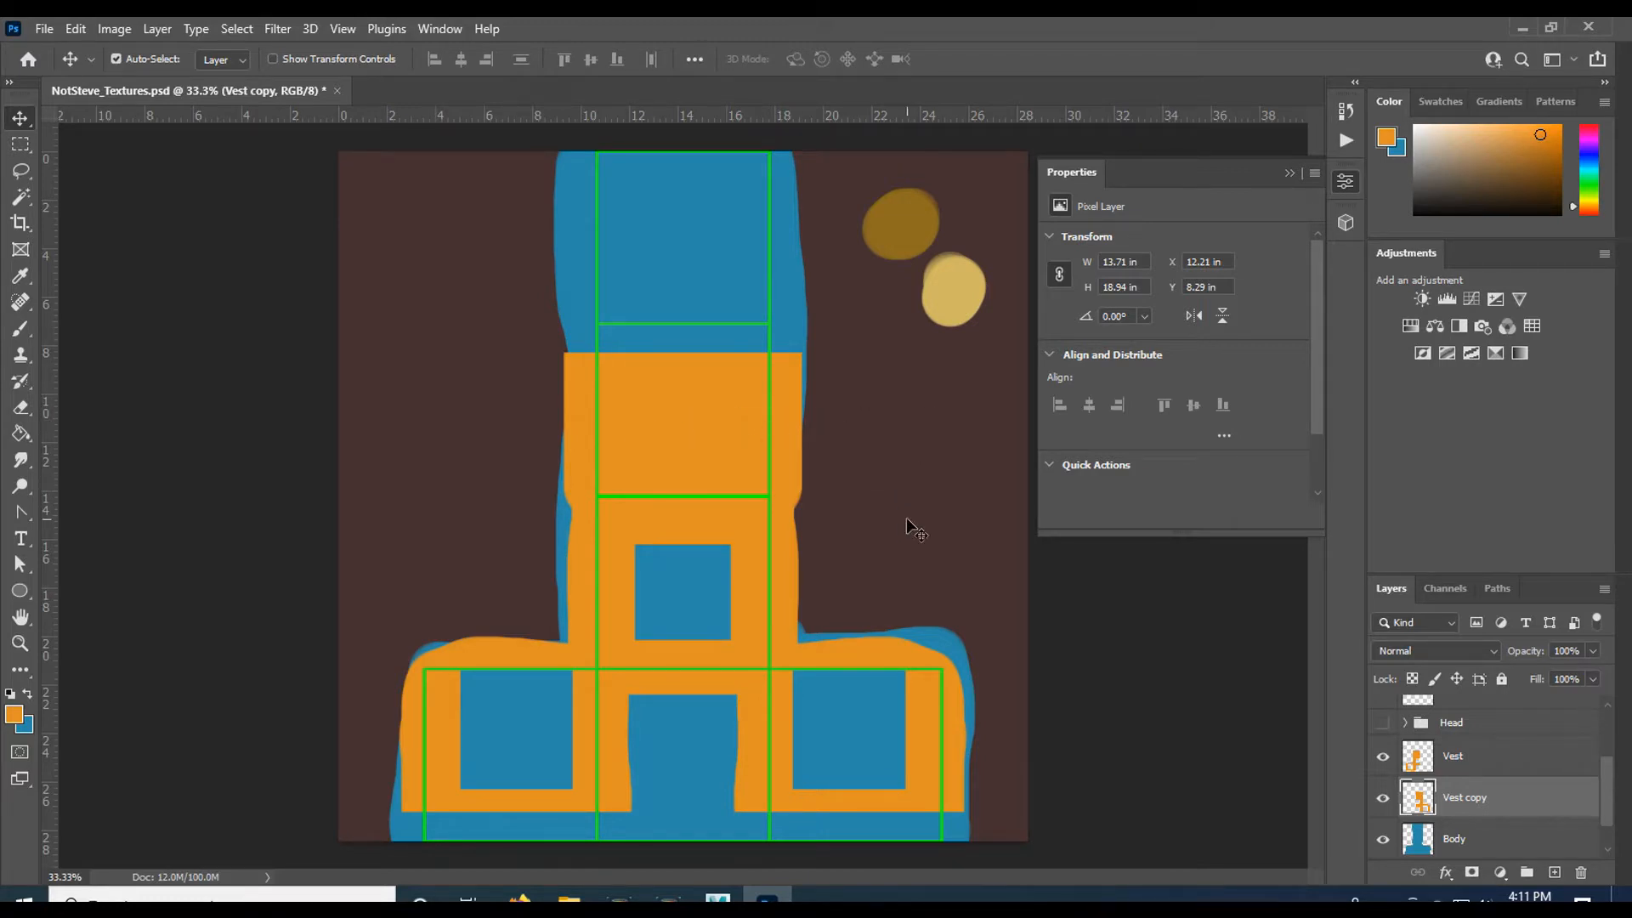
pyautogui.press('Right')
pyautogui.press('Right')
pyautogui.press('Right')
pyautogui.press('Right')
pyautogui.press('Right')
pyautogui.press('Right')
pyautogui.press('Right')
pyautogui.press('Right')
pyautogui.press('Right')
pyautogui.press('Right')
pyautogui.press('Right')
pyautogui.press('Right')
pyautogui.press('Right')
pyautogui.press('Right')
pyautogui.press('Right')
pyautogui.press('Left')
pyautogui.press('Left')
pyautogui.press('Left')
pyautogui.press('Left')
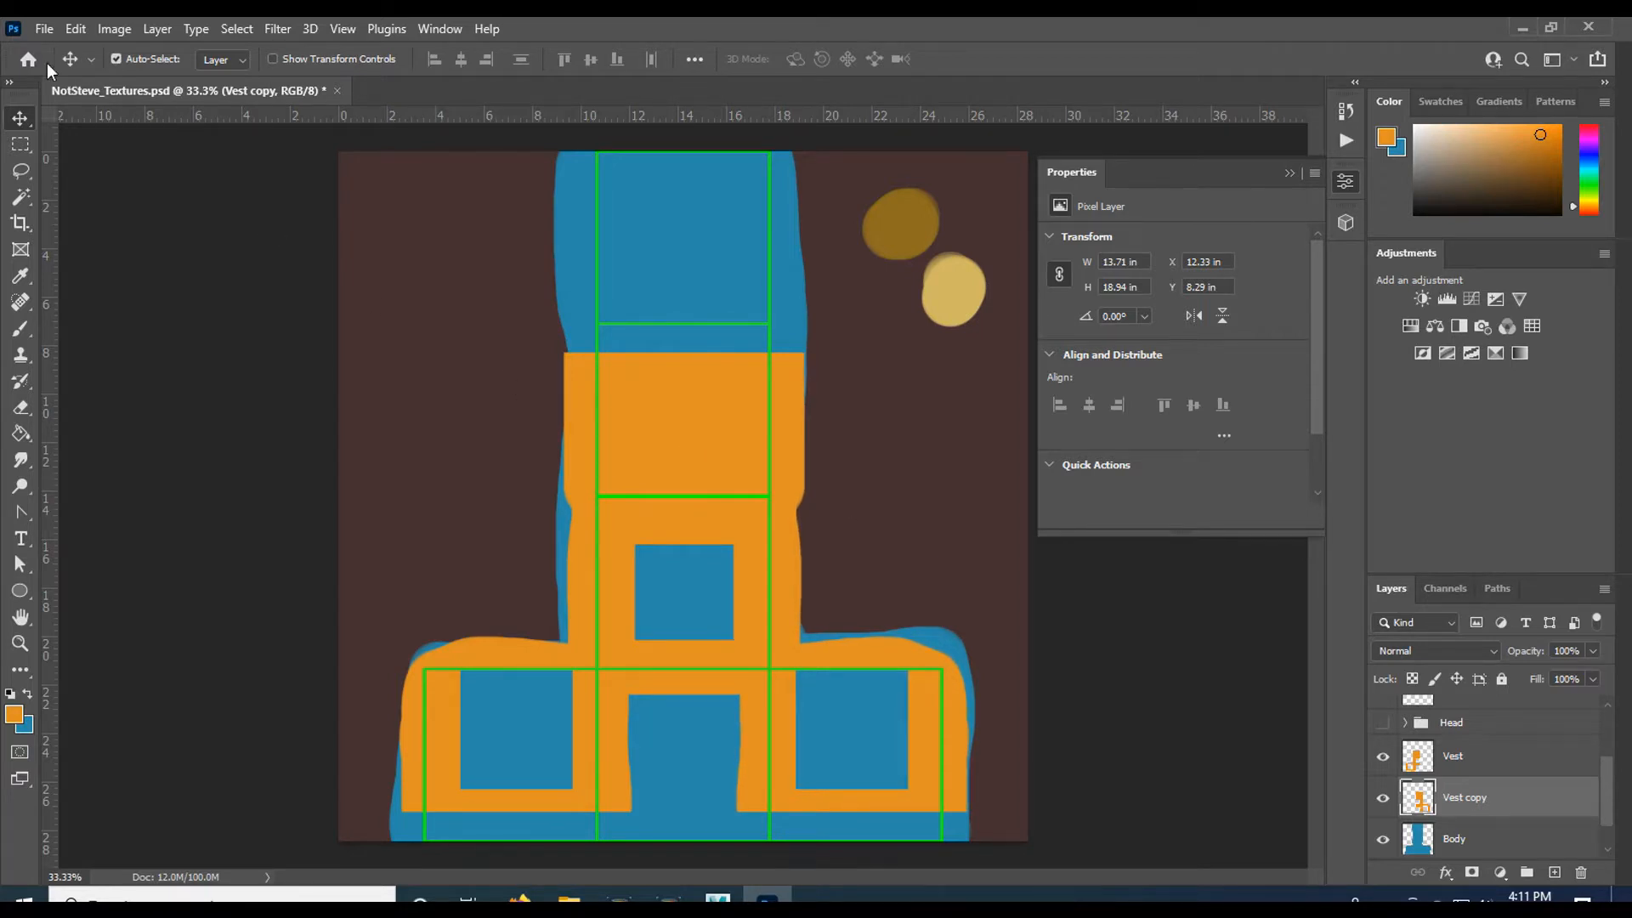
# - Save the symmetrical vest texture as a Targa copy, replacing NotSteve_Body.tga
pyautogui.click(57, 35)
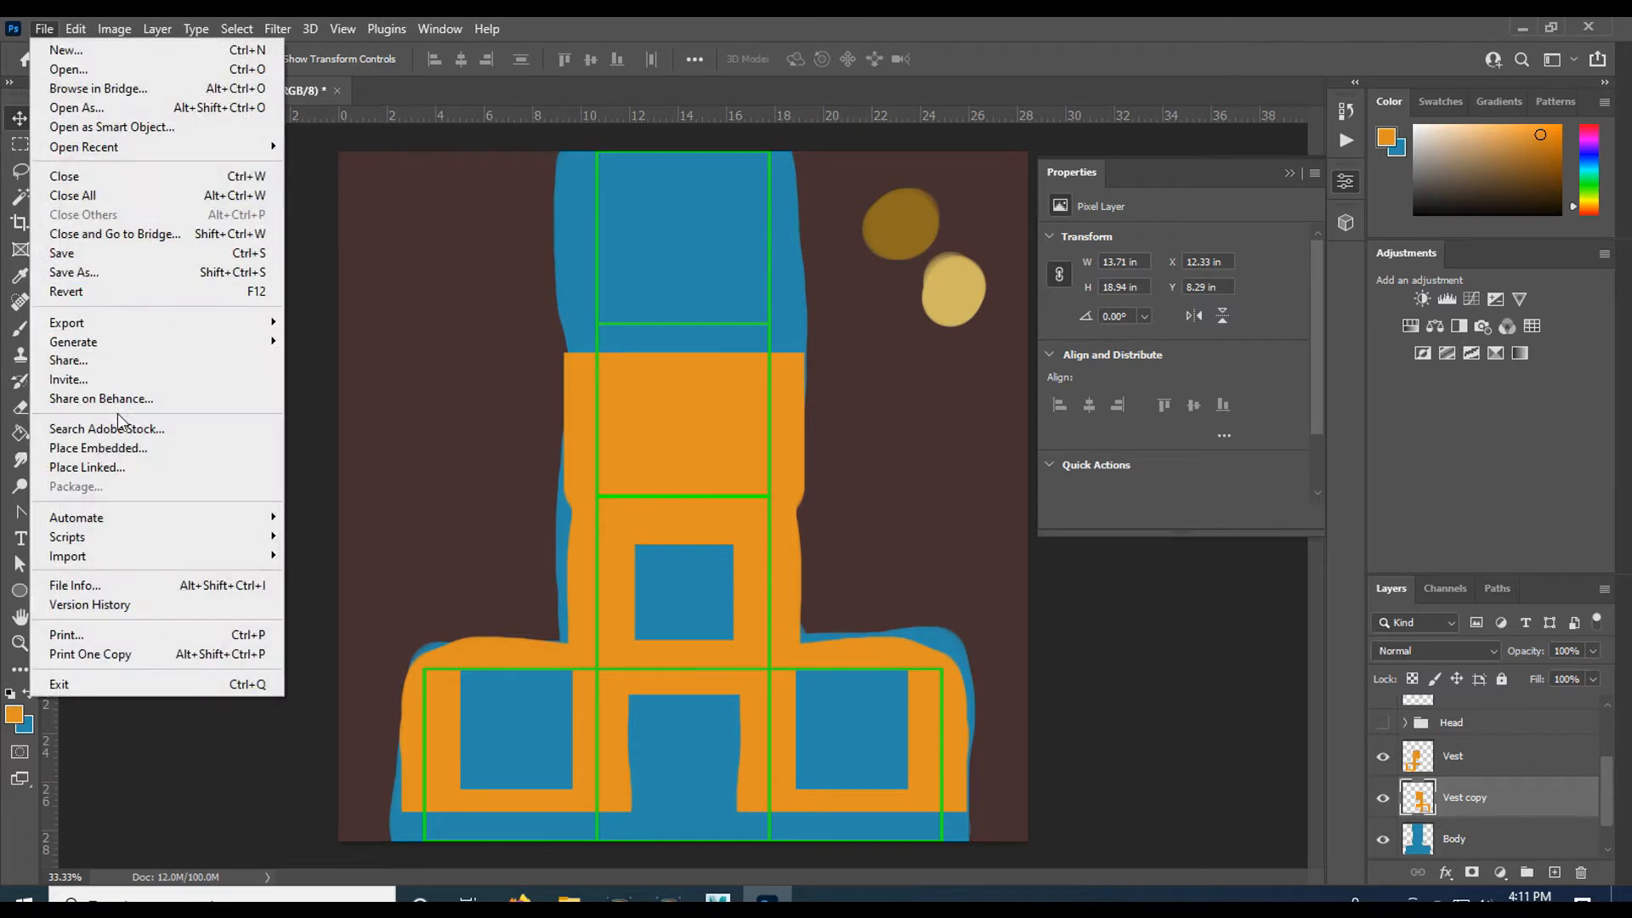
pyautogui.click(90, 270)
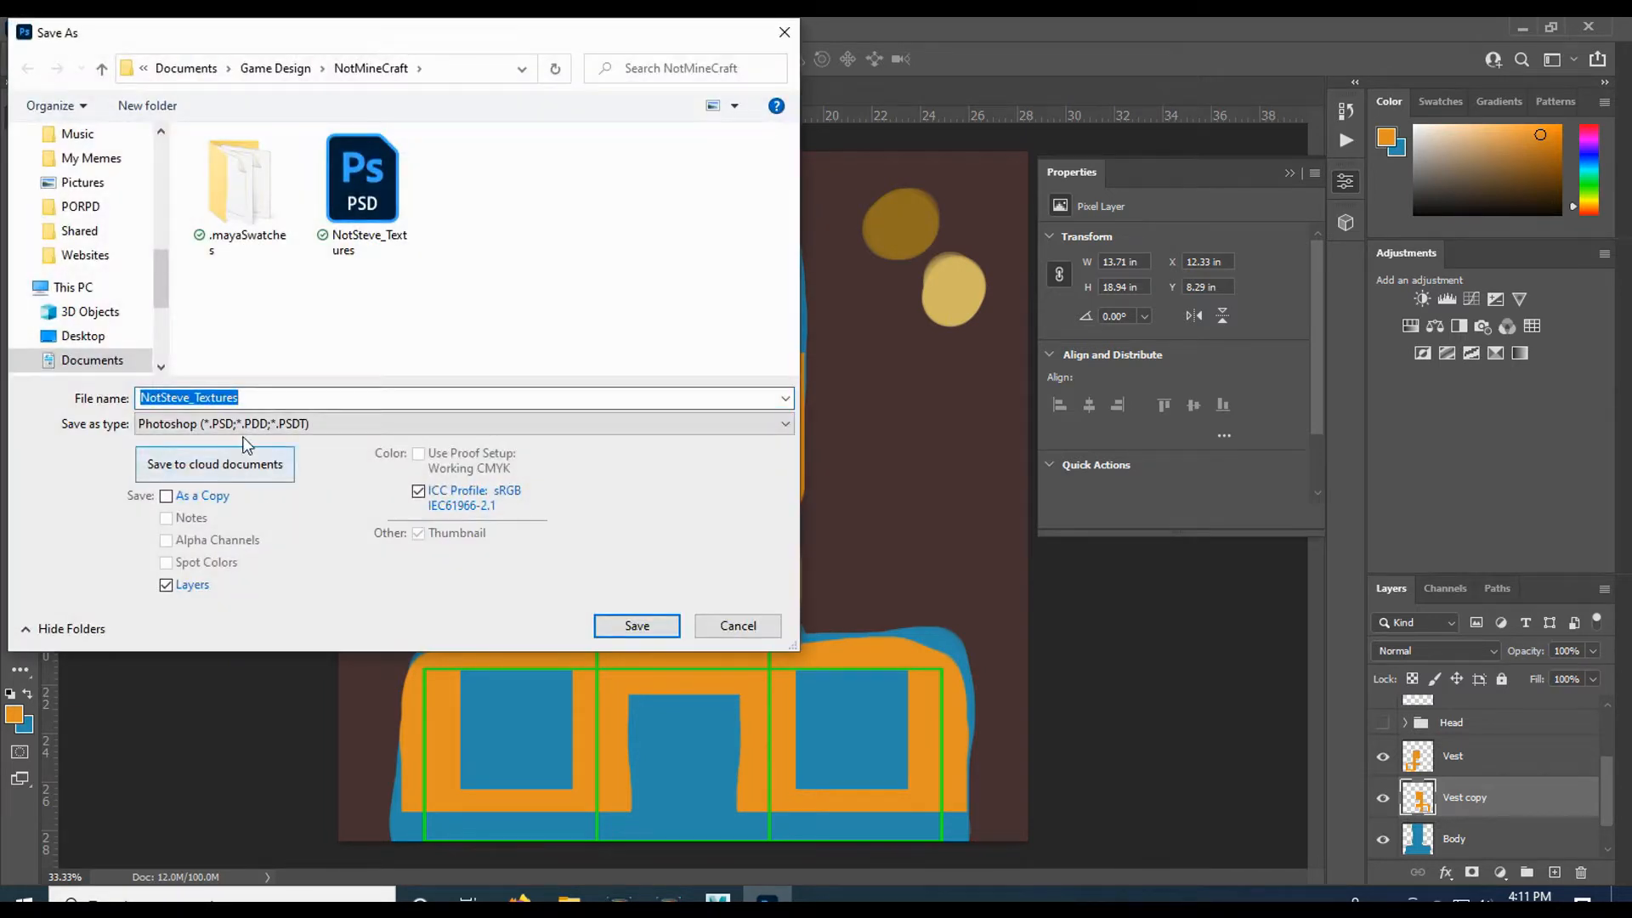
pyautogui.click(272, 424)
pyautogui.click(265, 748)
pyautogui.click(355, 207)
pyautogui.click(637, 624)
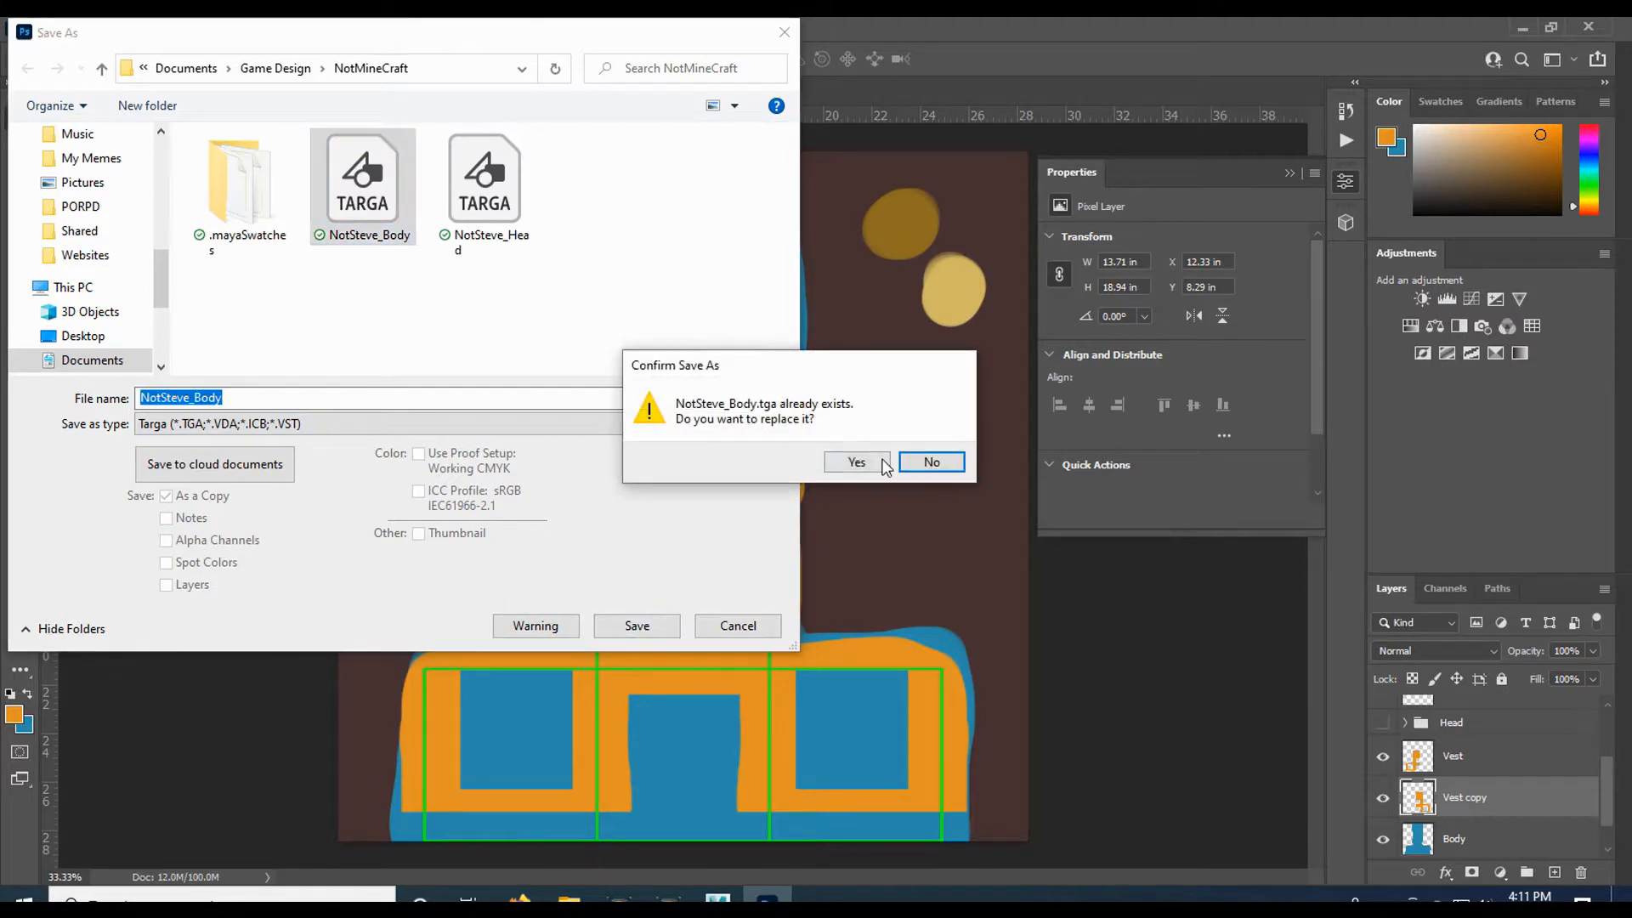
pyautogui.click(860, 464)
pyautogui.click(864, 310)
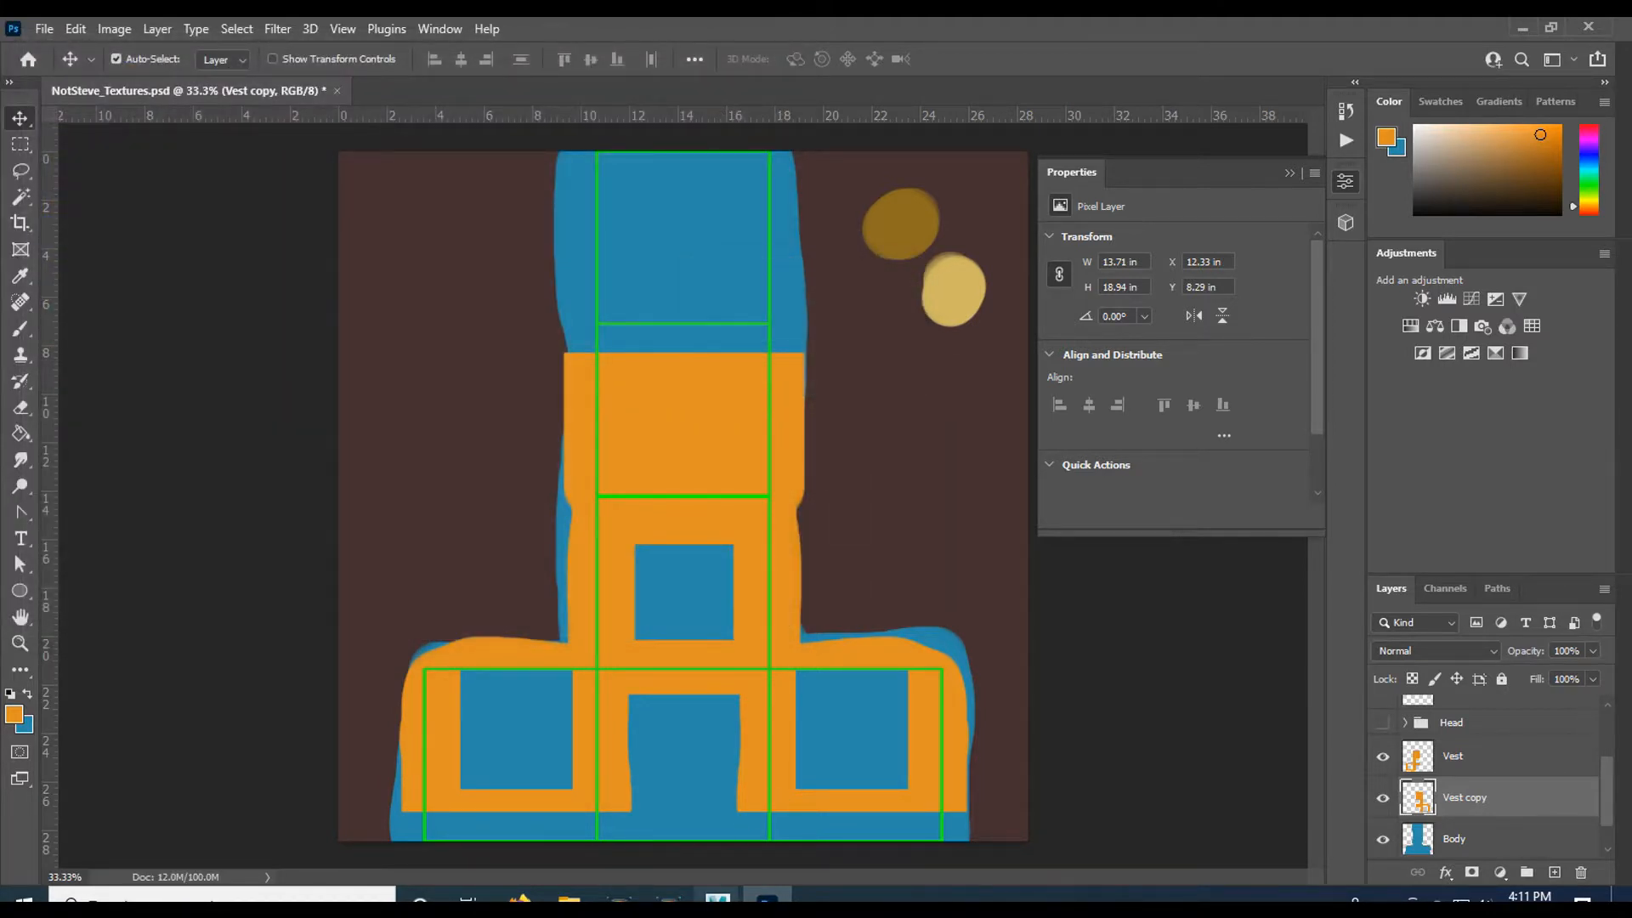
# - Switch to Maya, refresh the body texture, and examine the mirrored vest around the body and on the whole character
pyautogui.moveTo(719, 897)
pyautogui.click(748, 842)
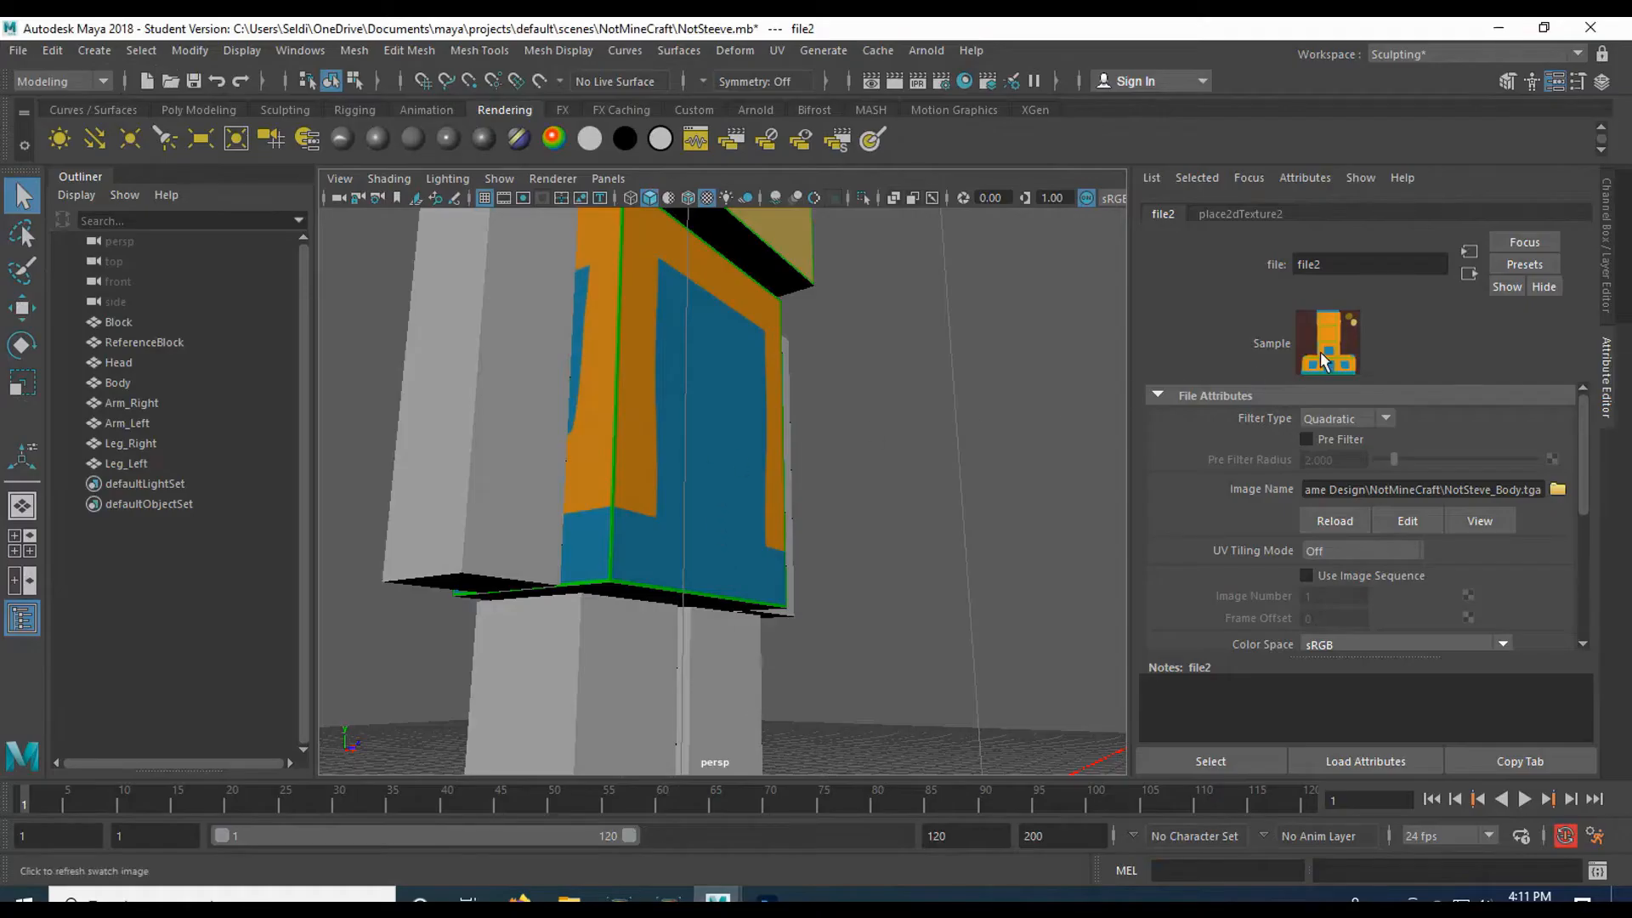
pyautogui.moveTo(740, 465); pyautogui.dragTo(547, 402)
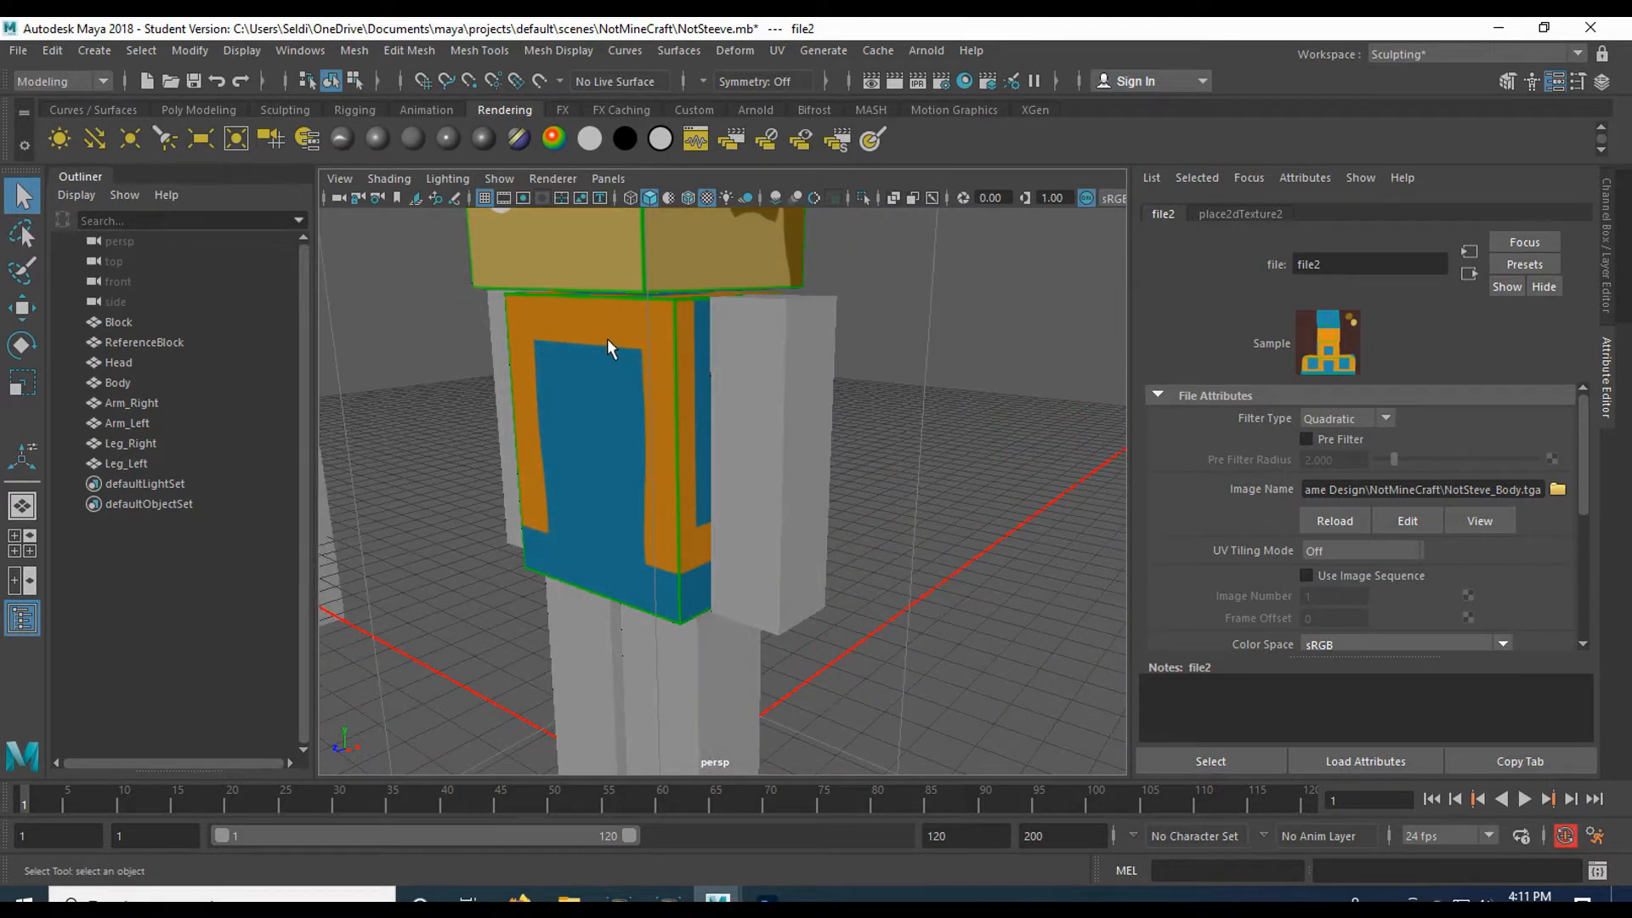
pyautogui.moveTo(677, 446); pyautogui.dragTo(766, 448)
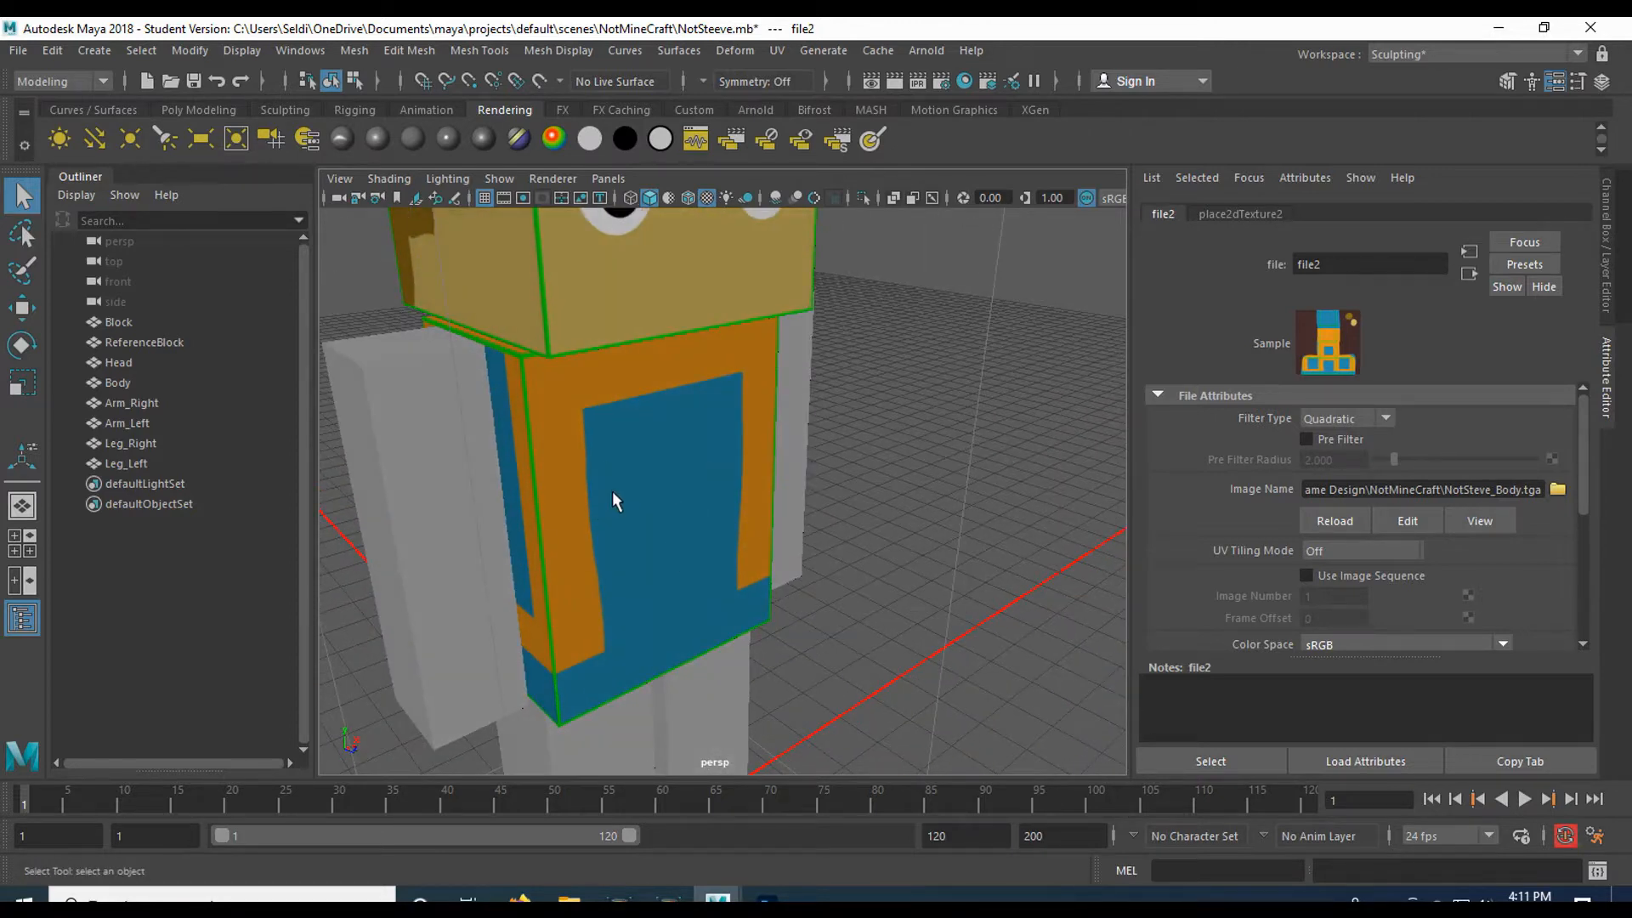
pyautogui.press('a')
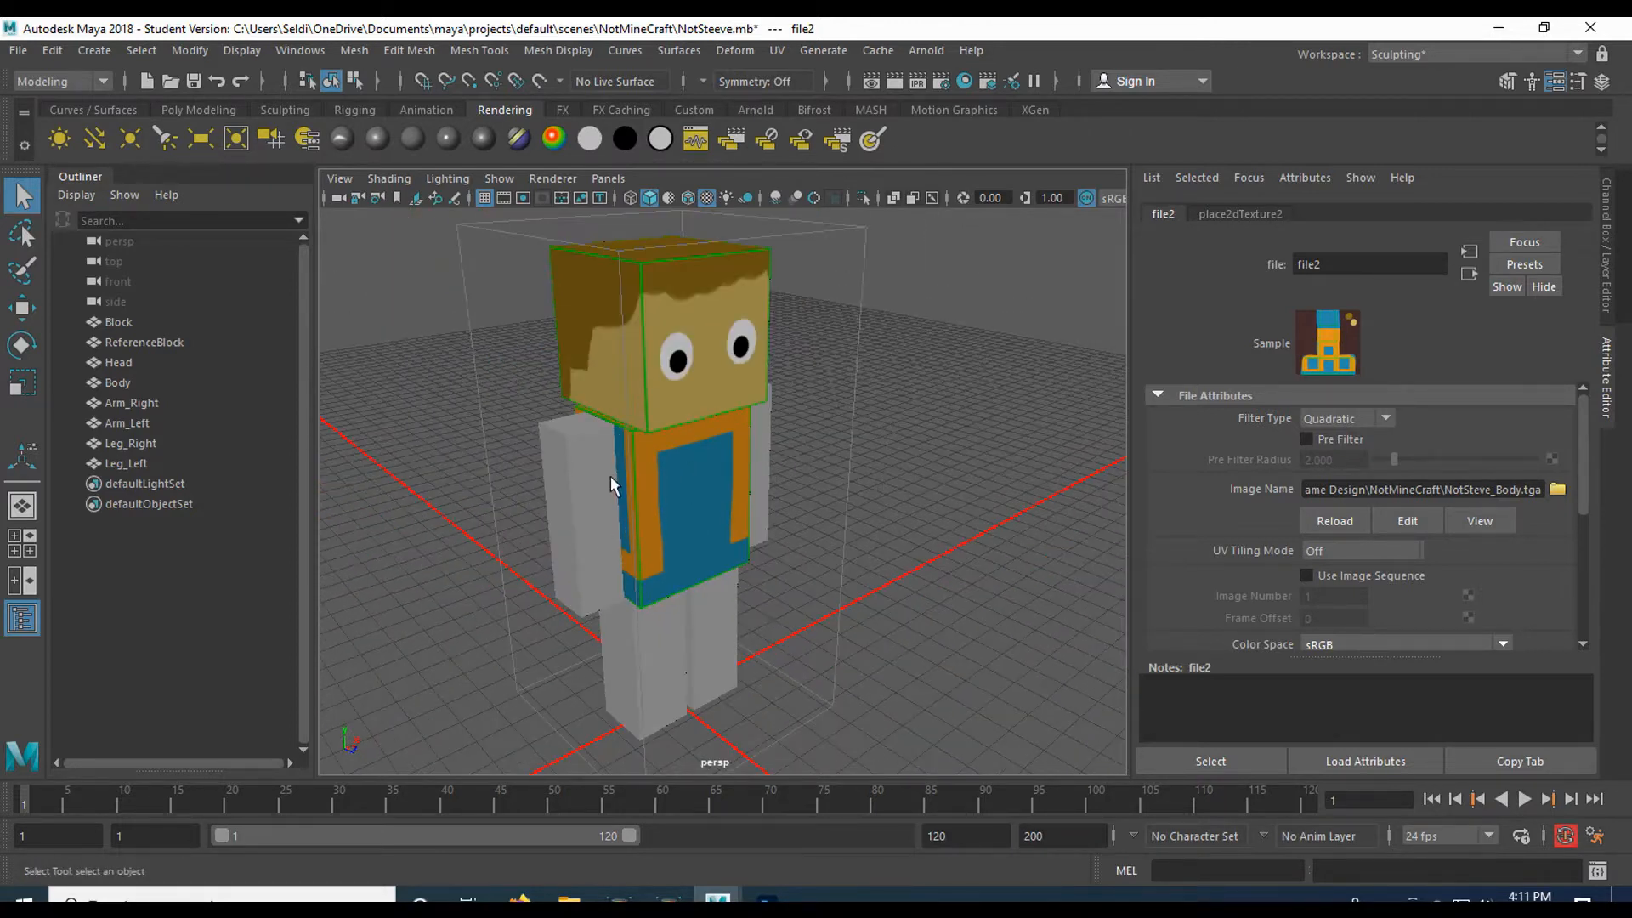